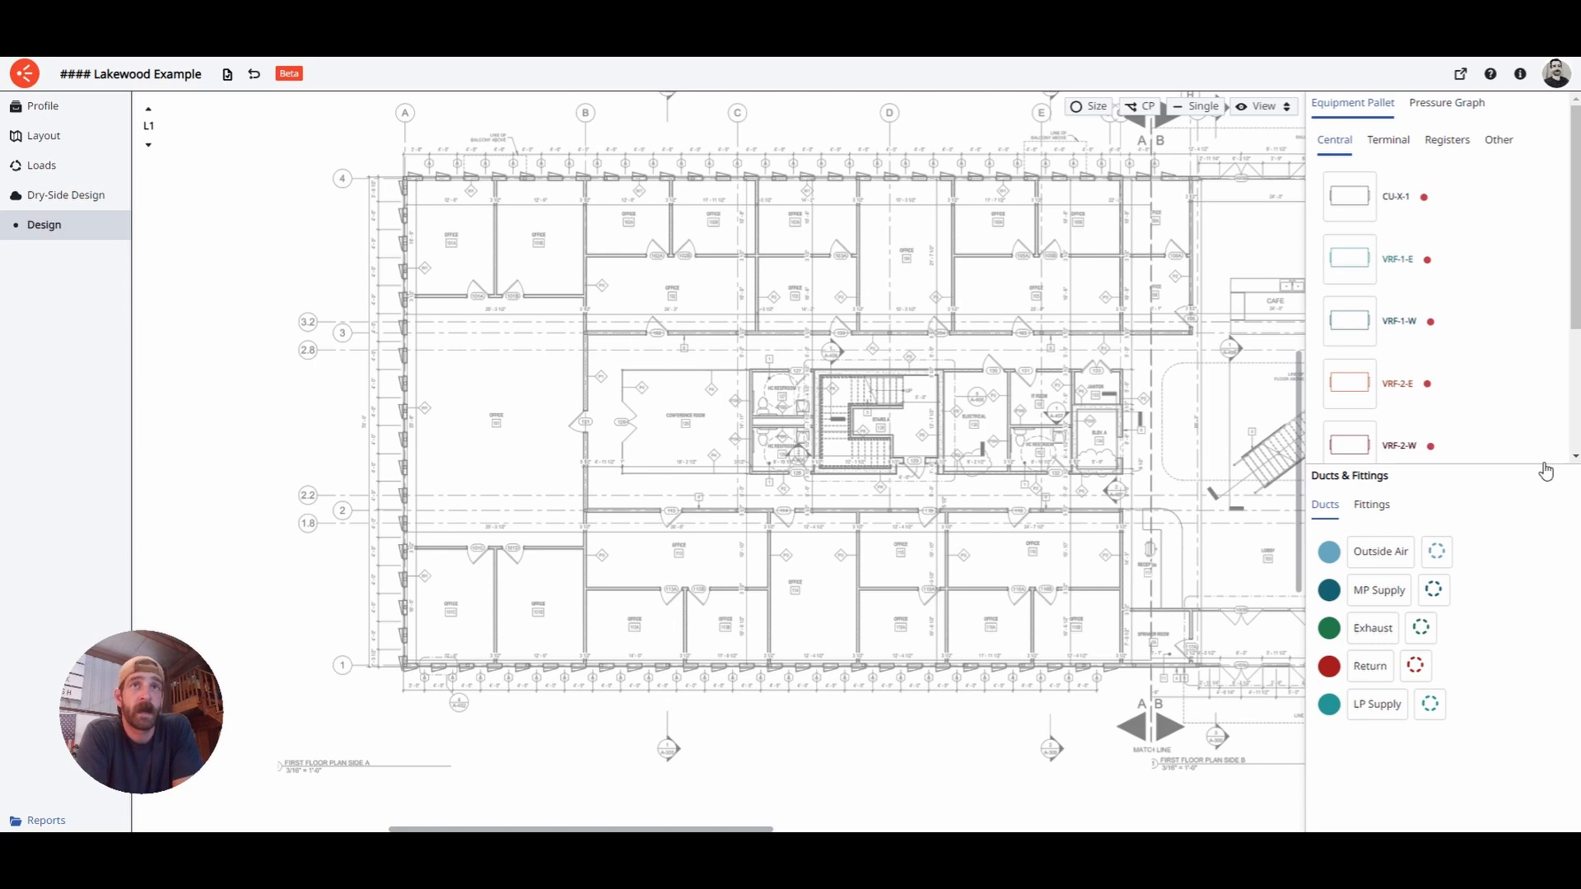
- Enlarge the duct types list, then go to the Lakewood project's Systems Criteria under Profile
left_click_drag(1540, 475, 1537, 350)
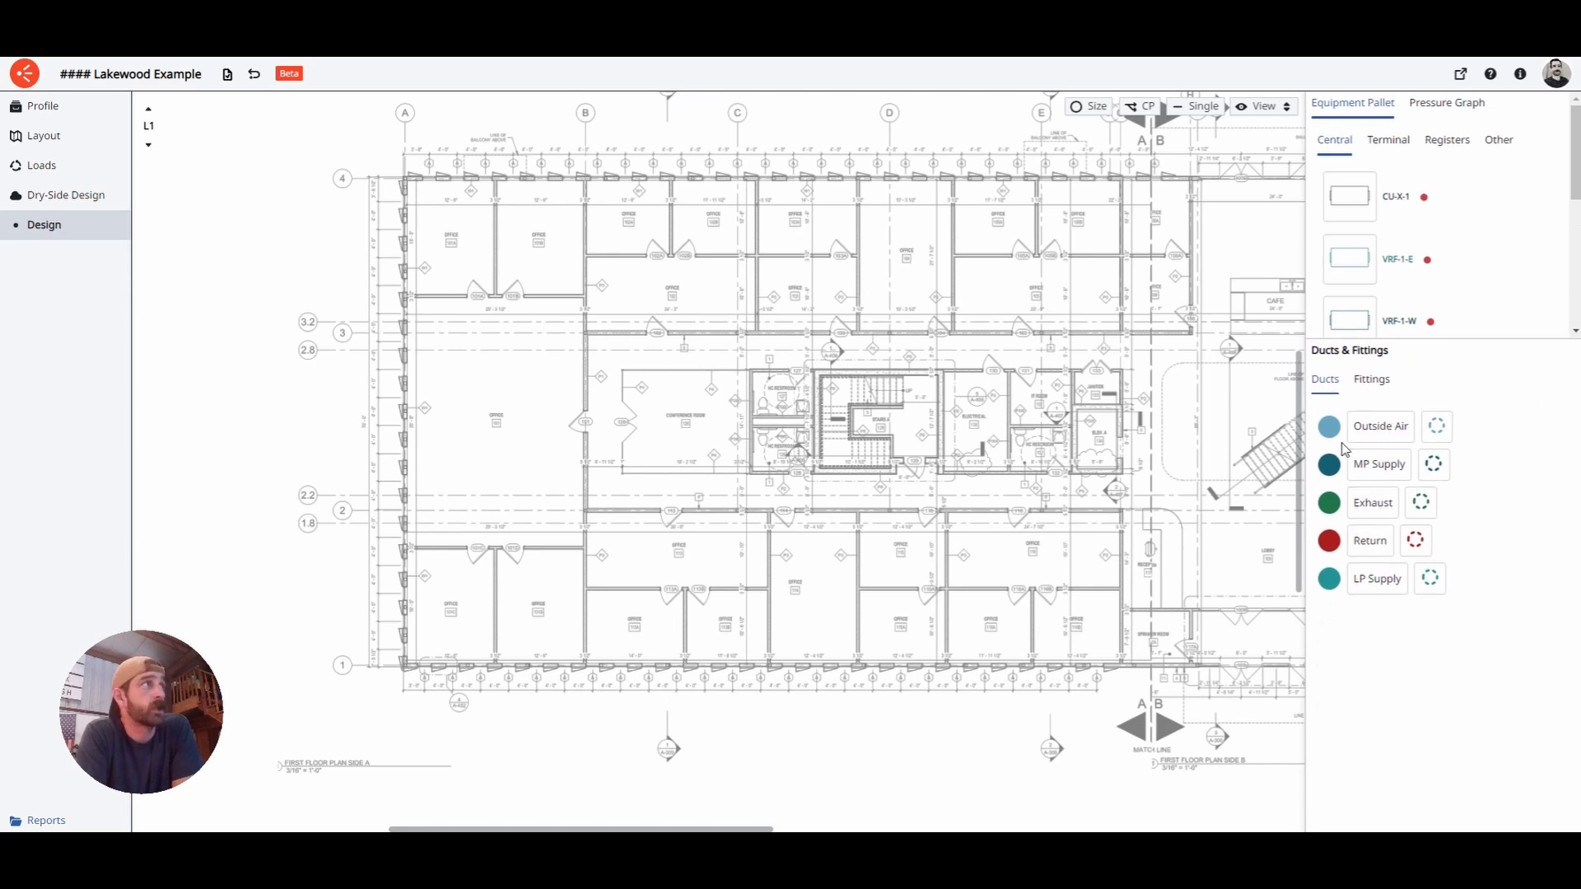
left_click(63, 107)
left_click(85, 257)
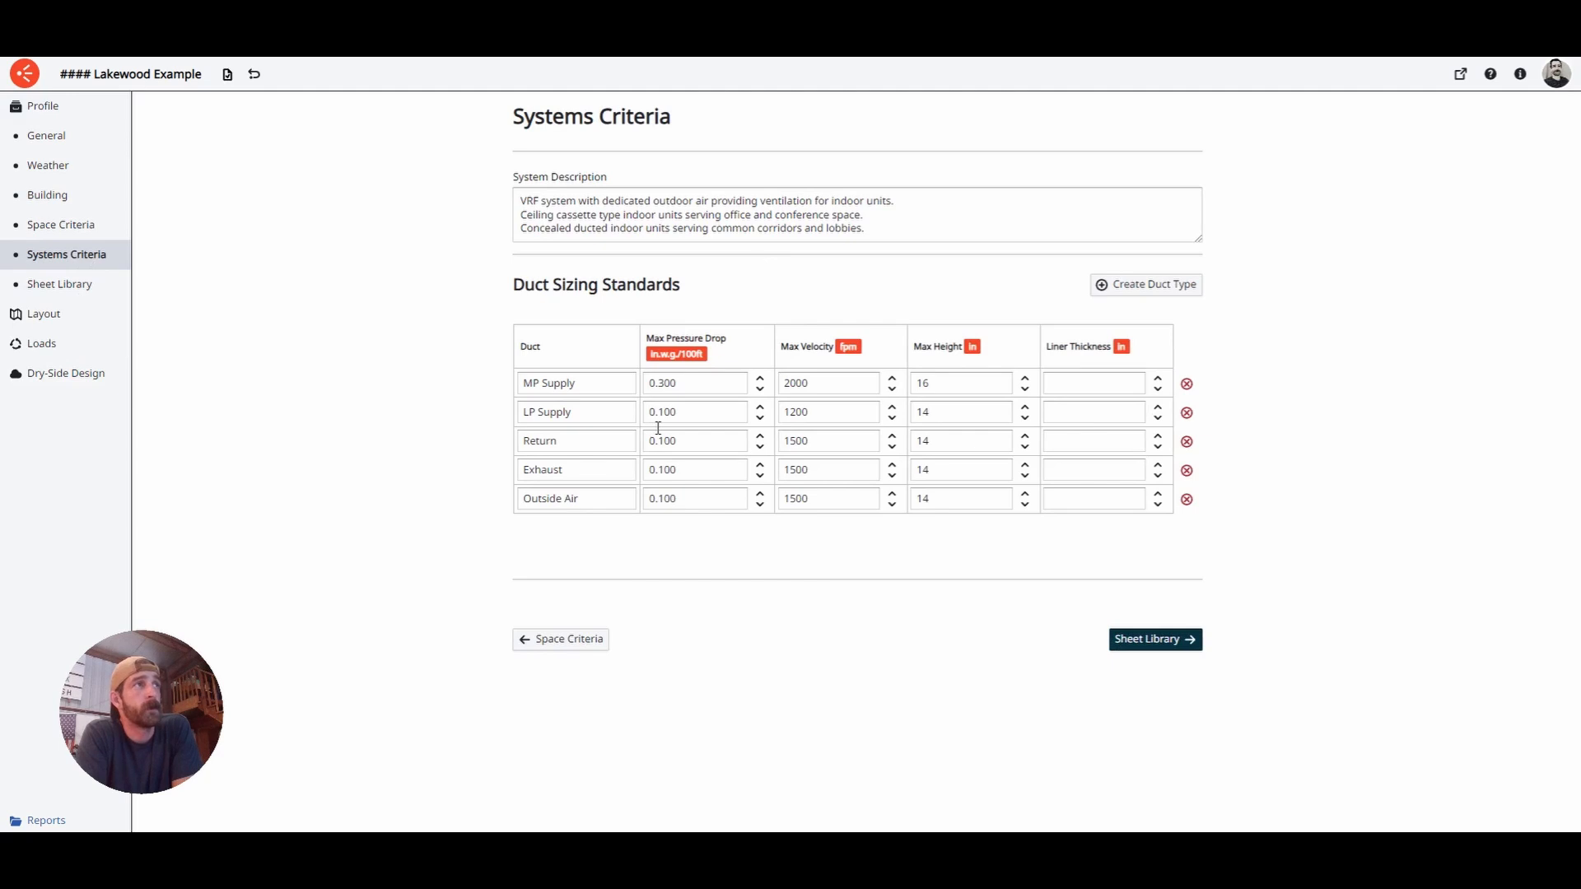
- Review the MP Supply max pressure drop, 2000 max velocity and 16 max height
left_click(724, 392)
left_click(834, 395)
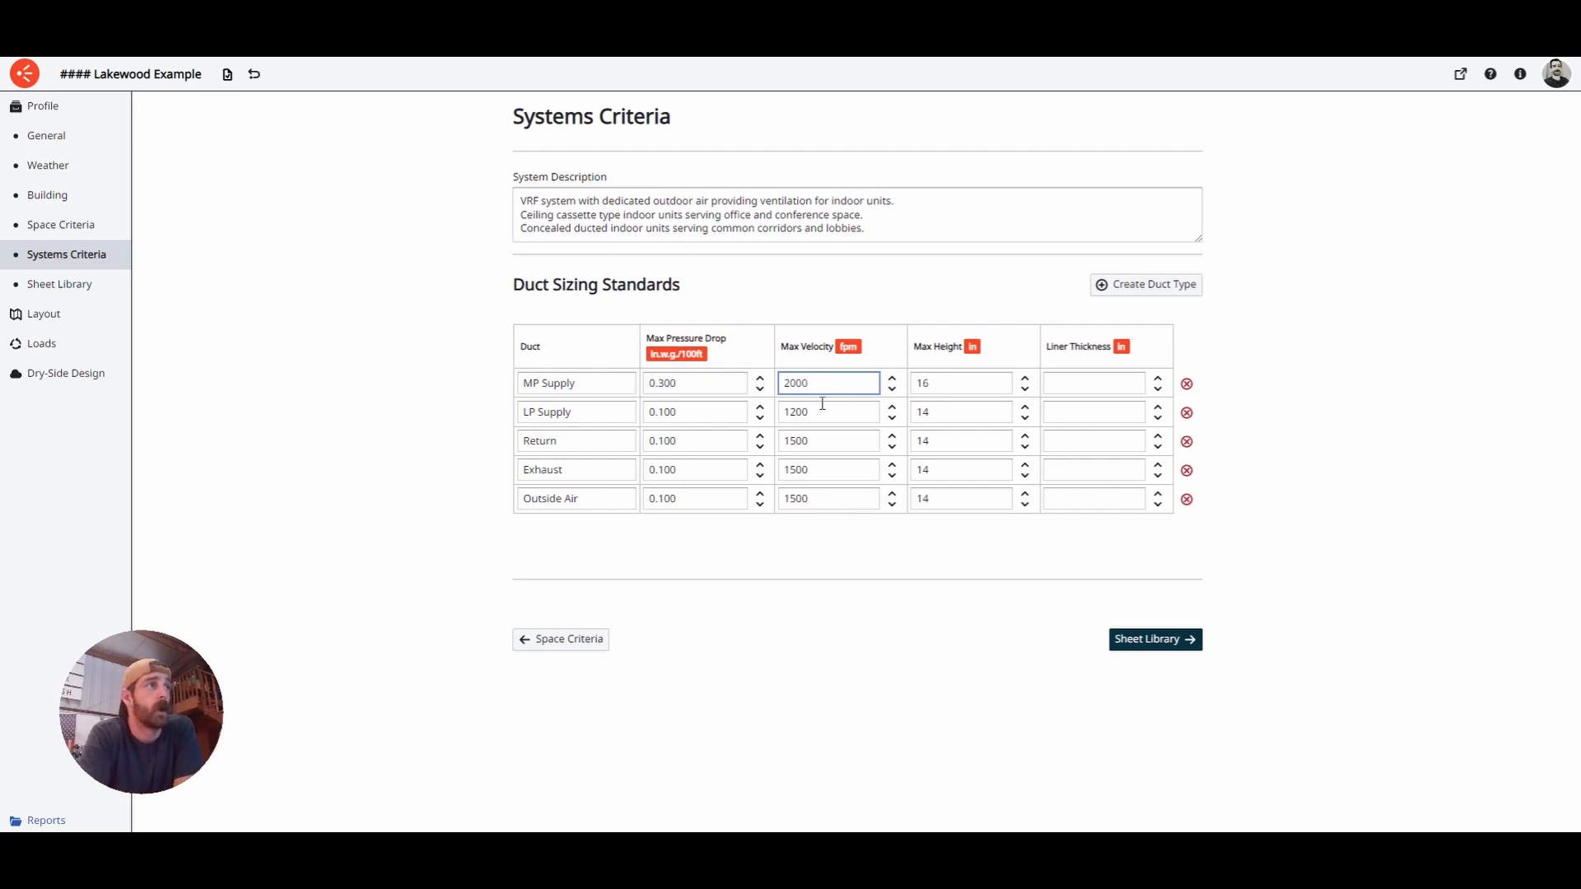
left_click(613, 392)
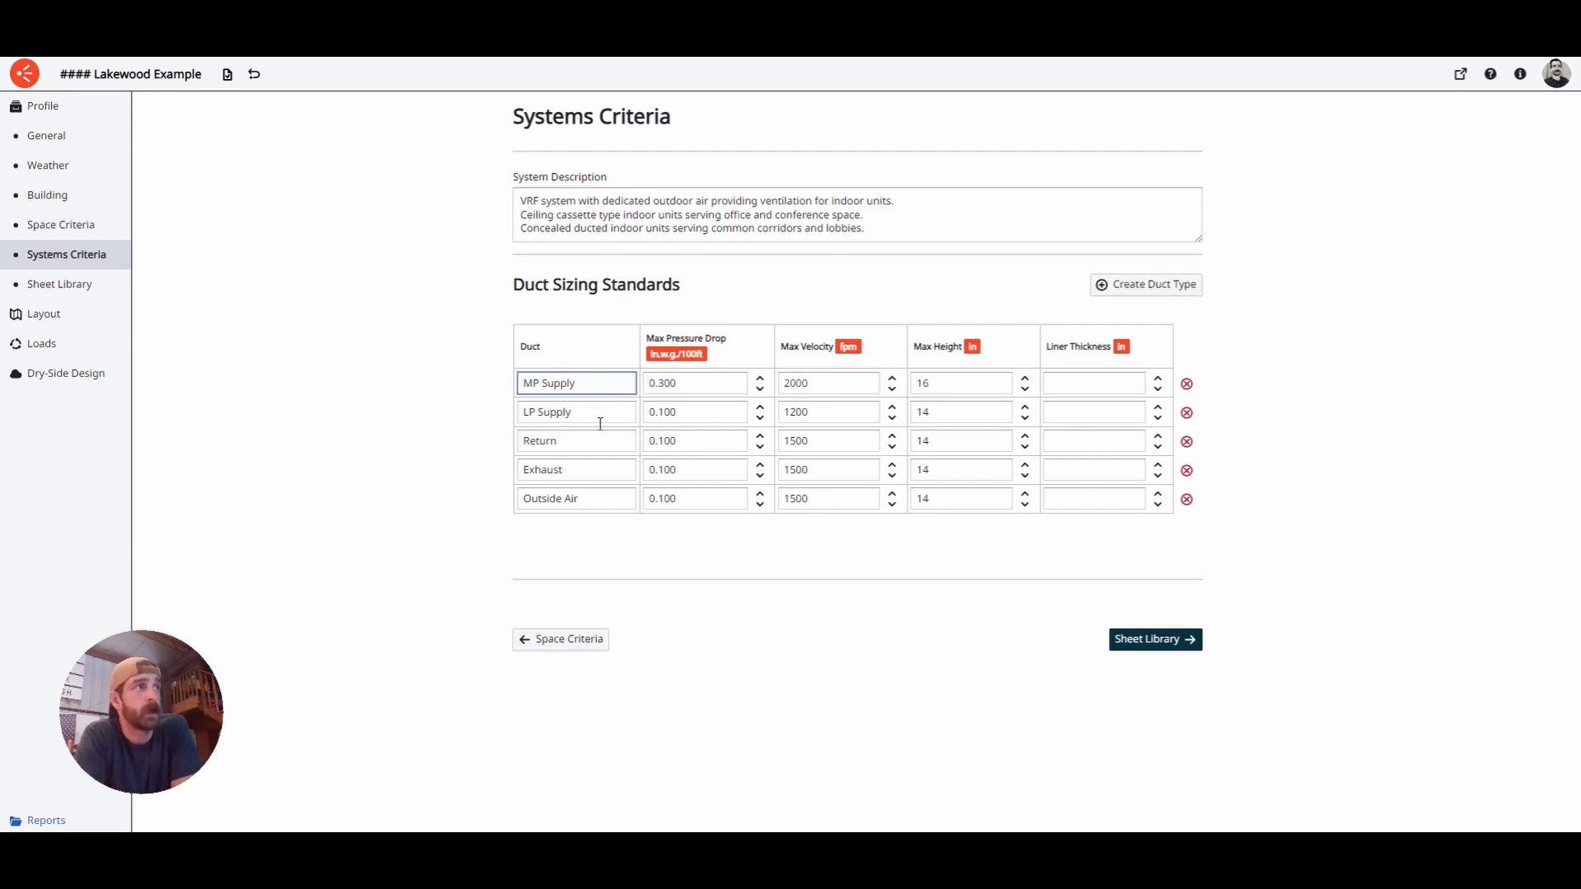
left_click(601, 420)
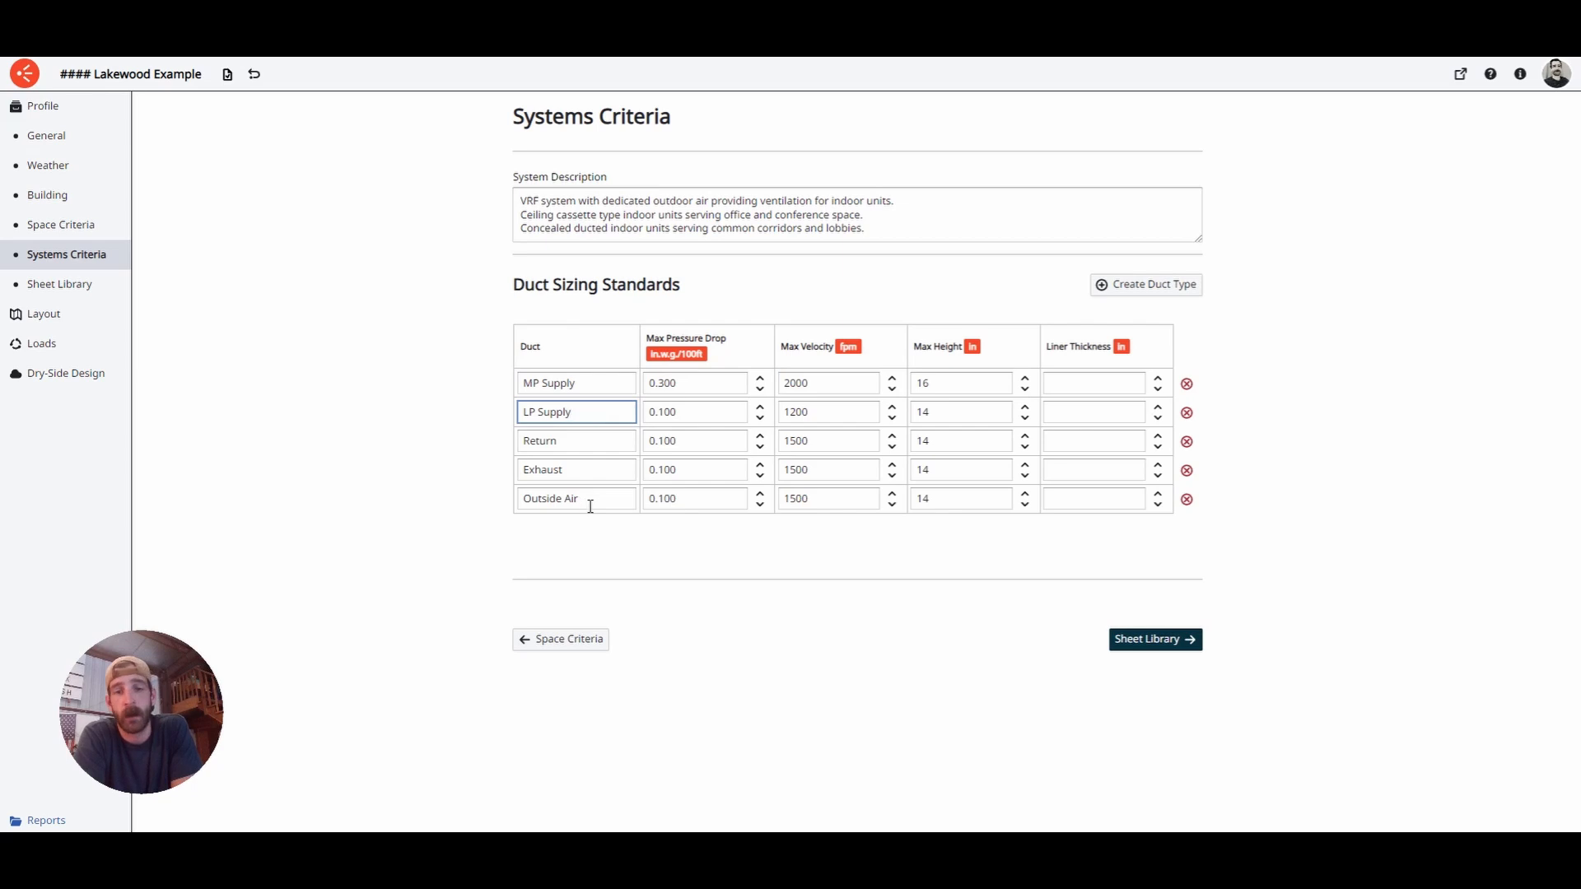
left_click(725, 387)
left_click(828, 388)
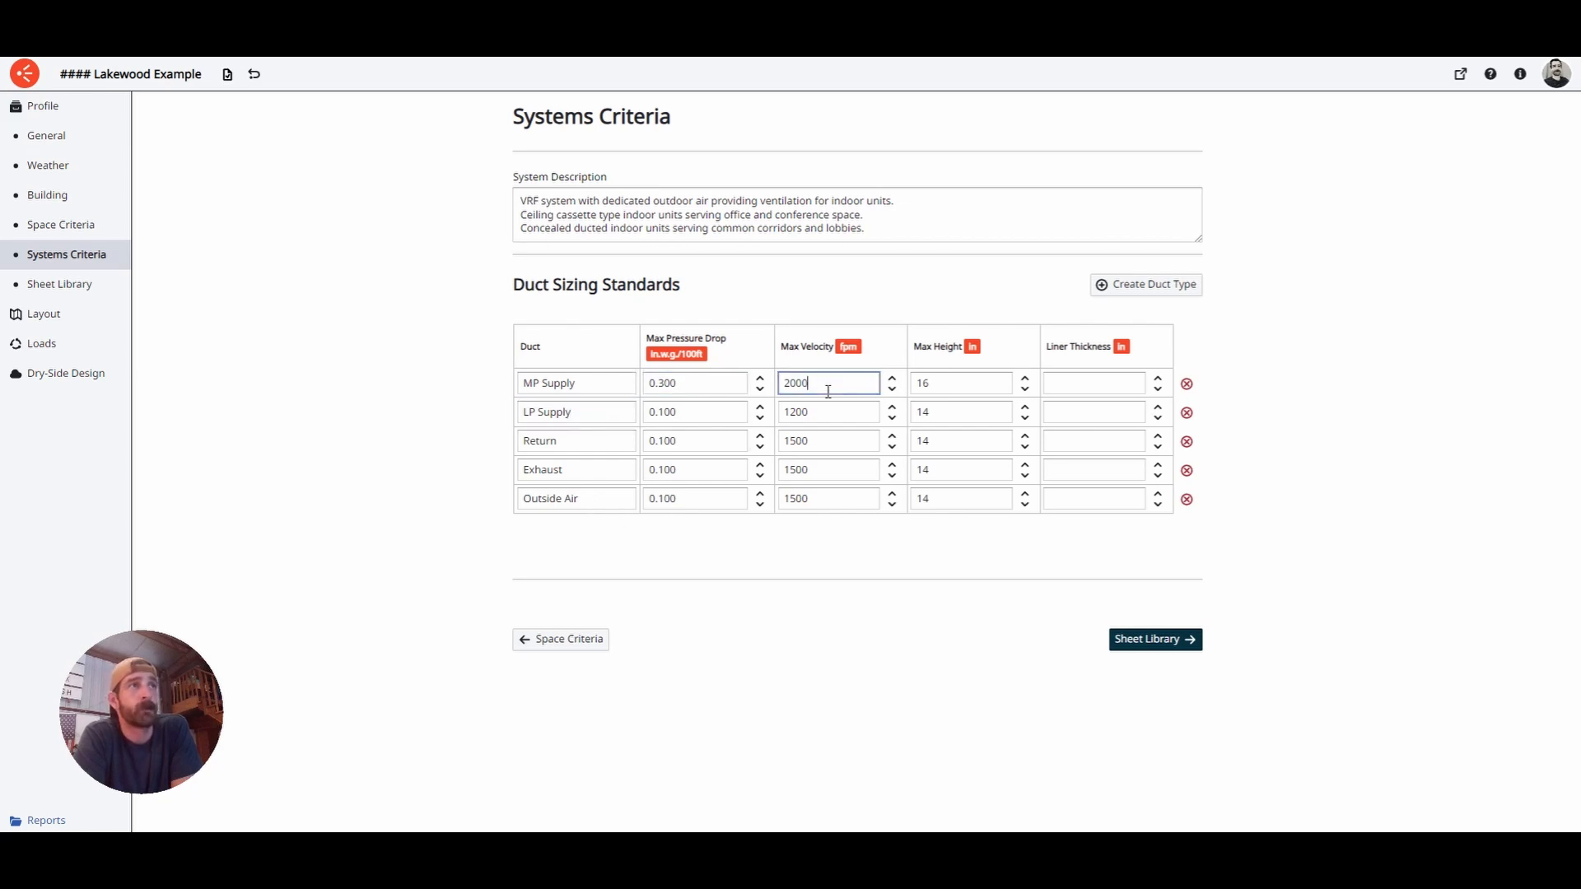
left_click(962, 384)
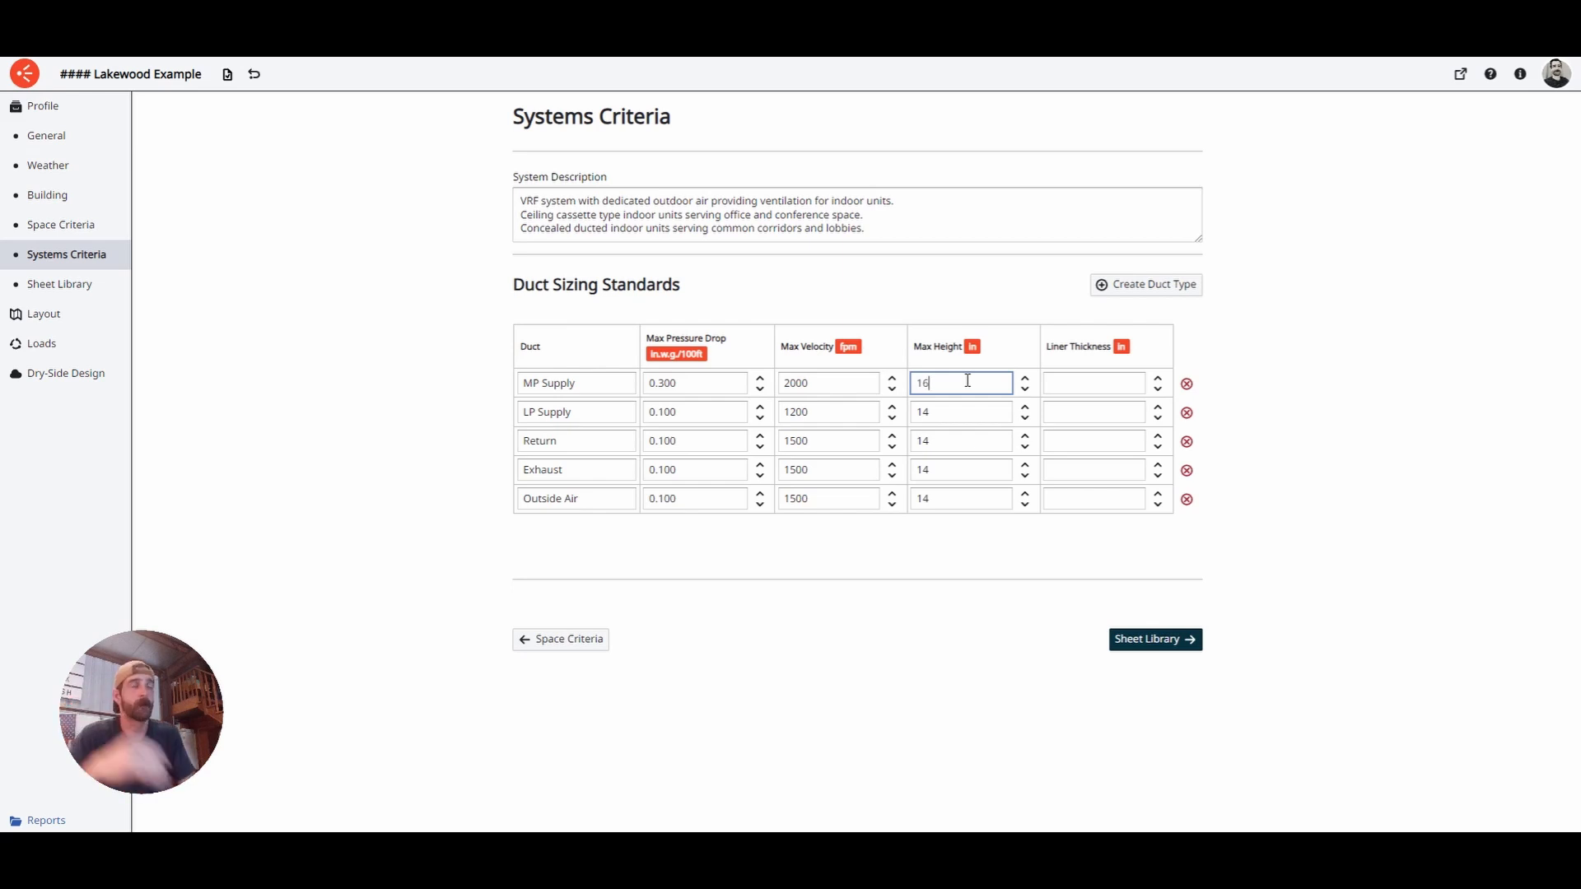
- Check the MP Supply liner thickness, then return to the Dry-Side Design floor plan
left_click(1115, 394)
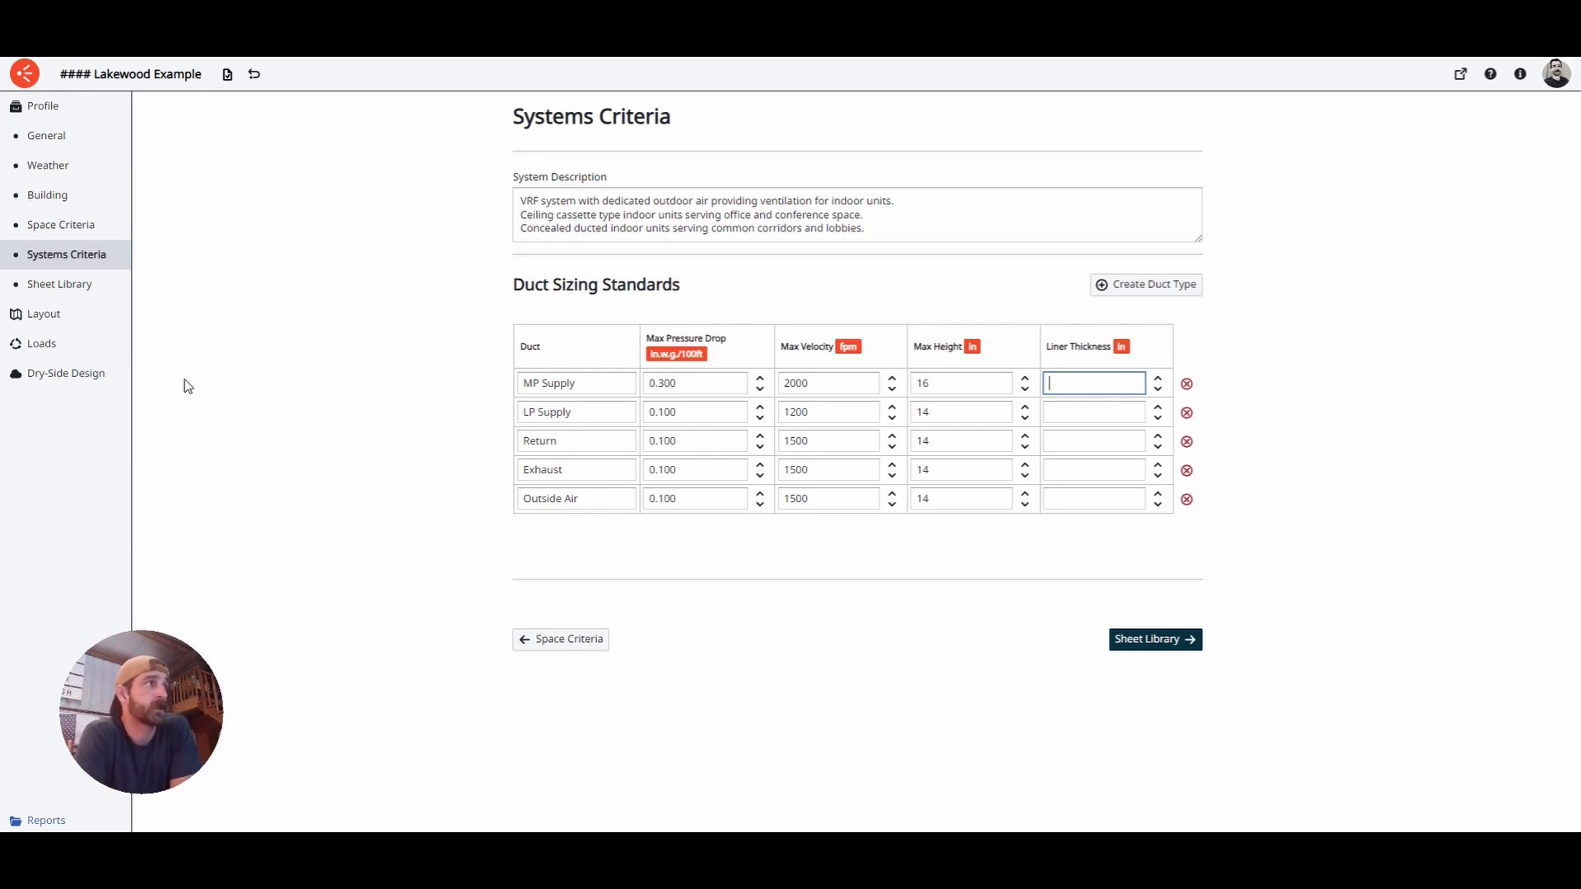
left_click(91, 375)
left_click(82, 234)
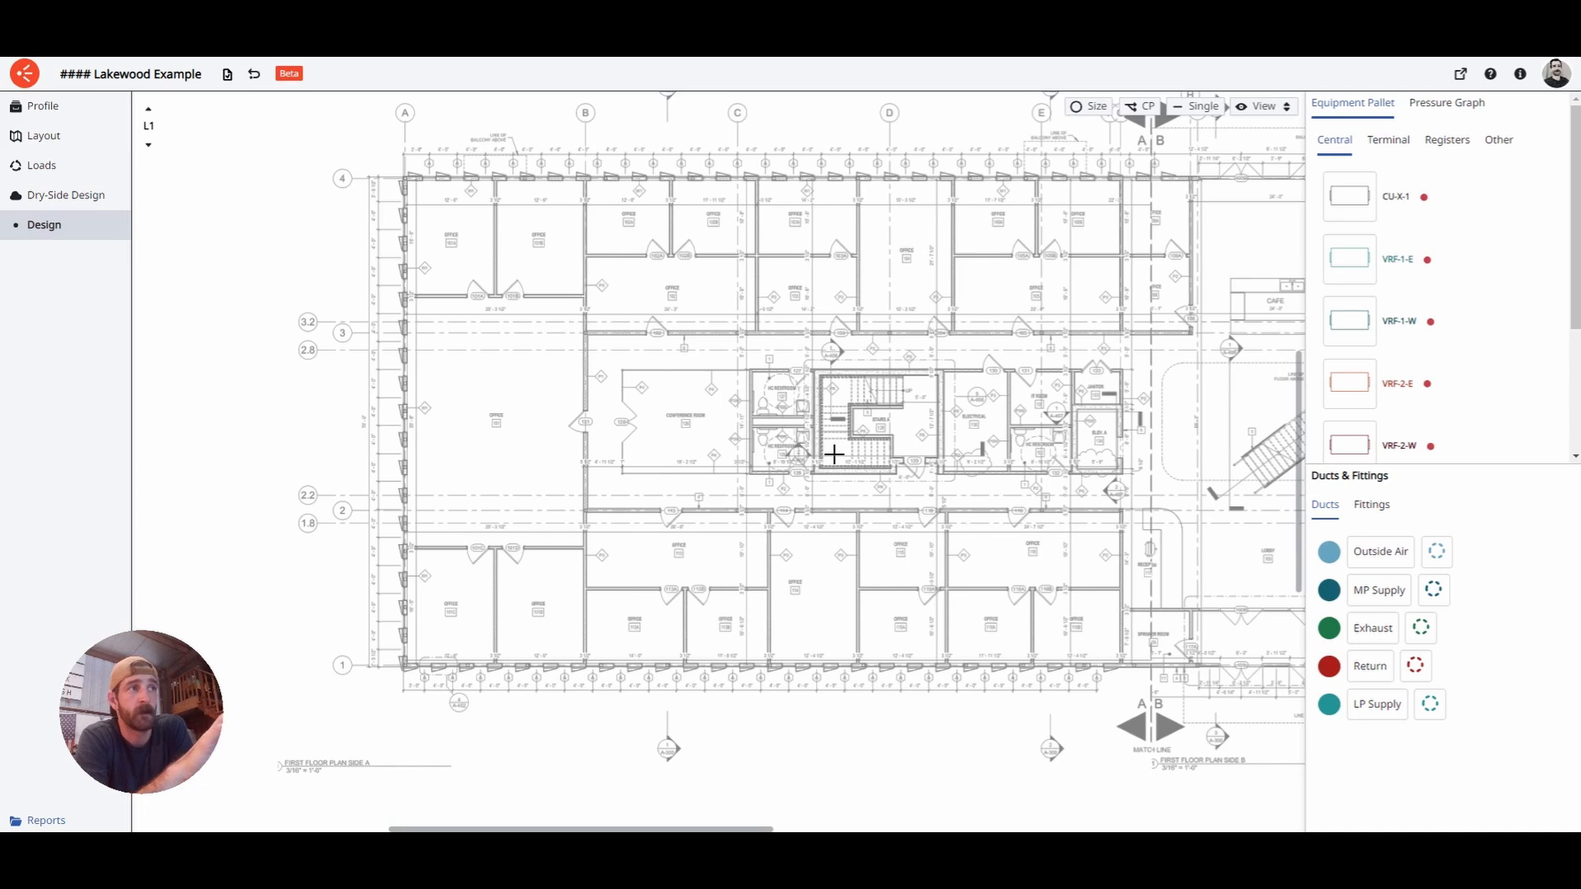
left_click(1256, 115)
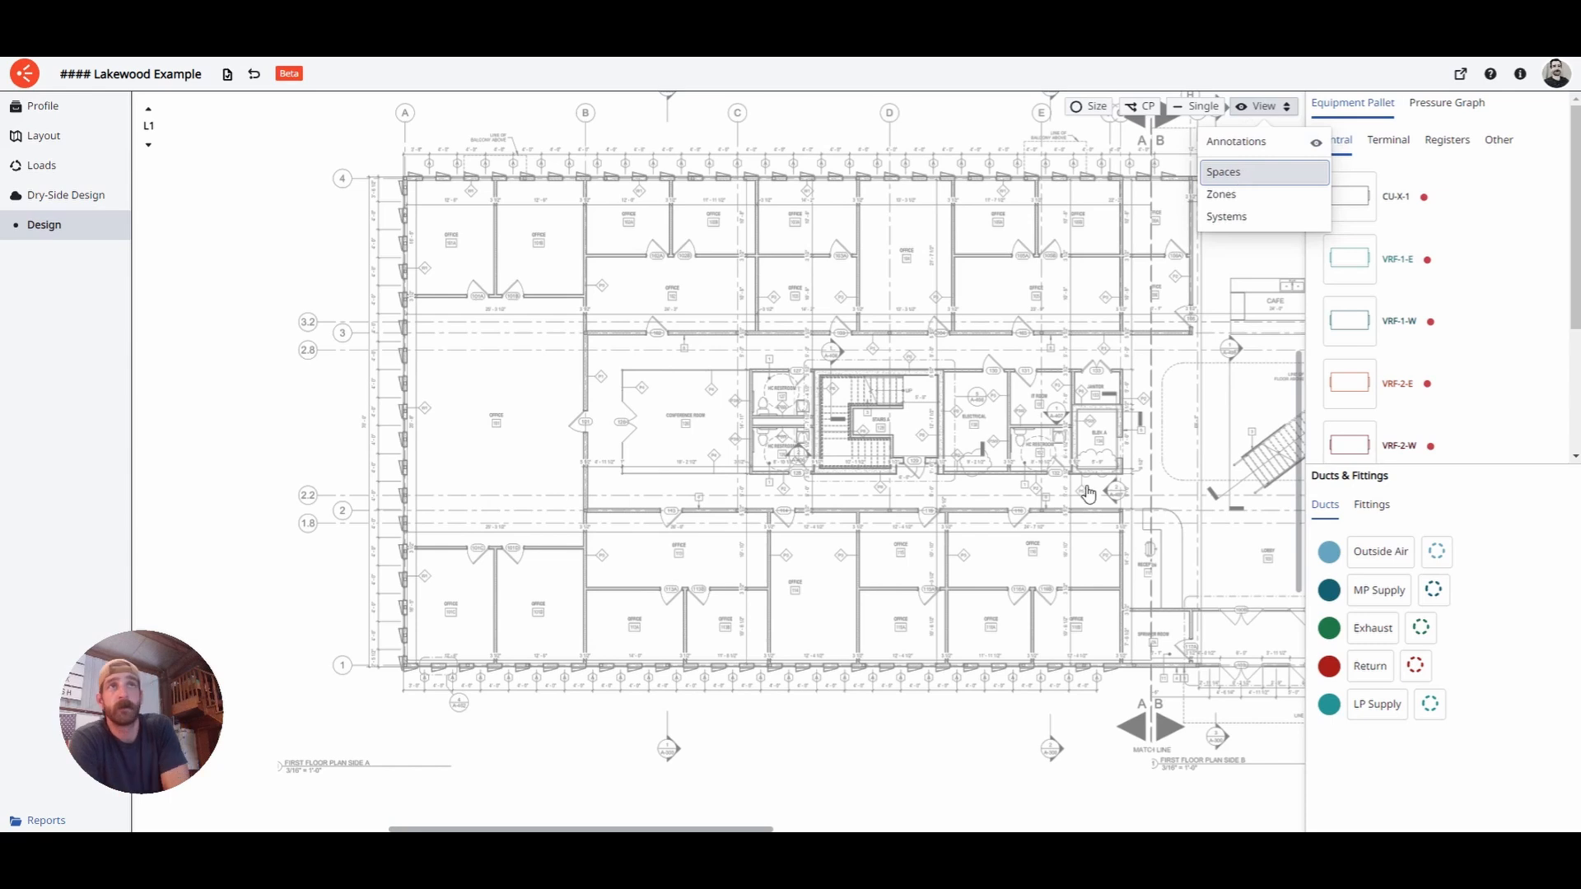
left_click(1244, 175)
scroll(671, 748, "down", 1)
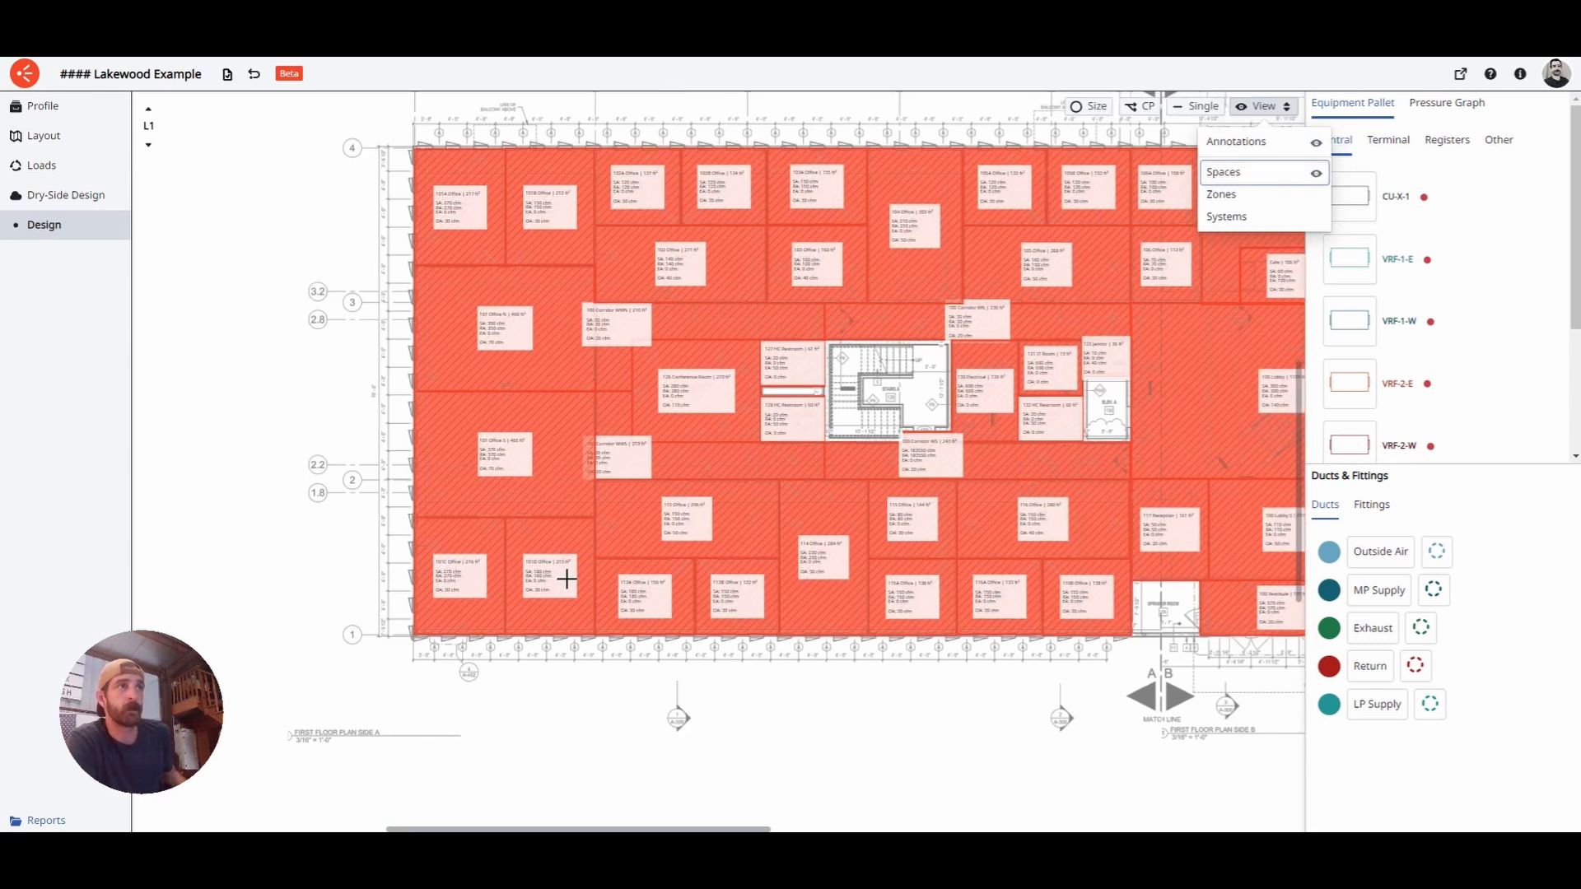
scroll(576, 635, "up", 2)
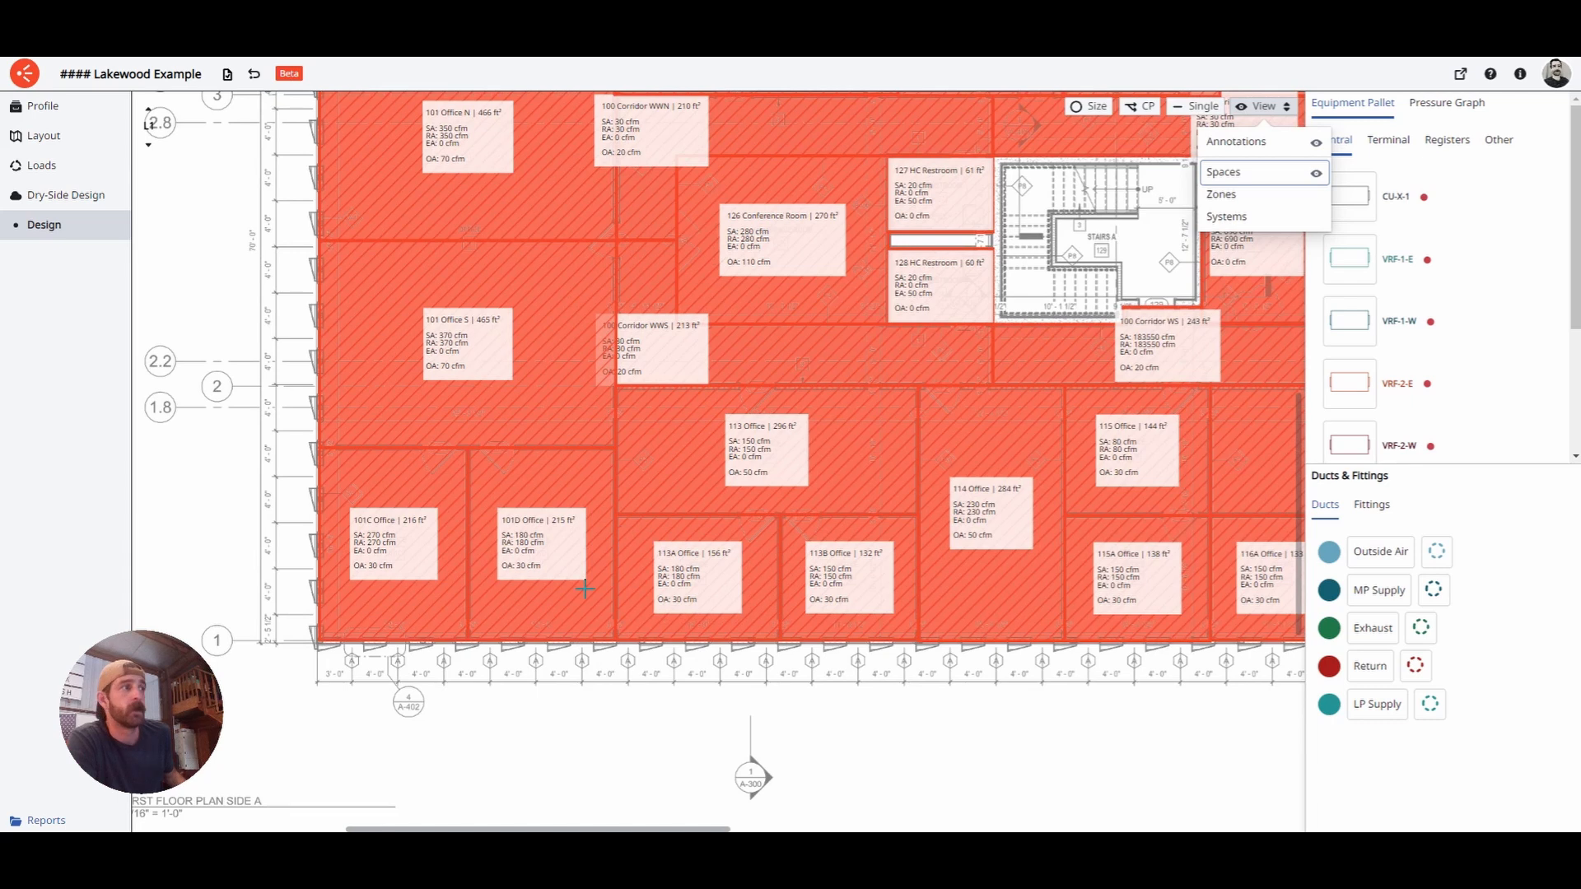
left_click(1242, 195)
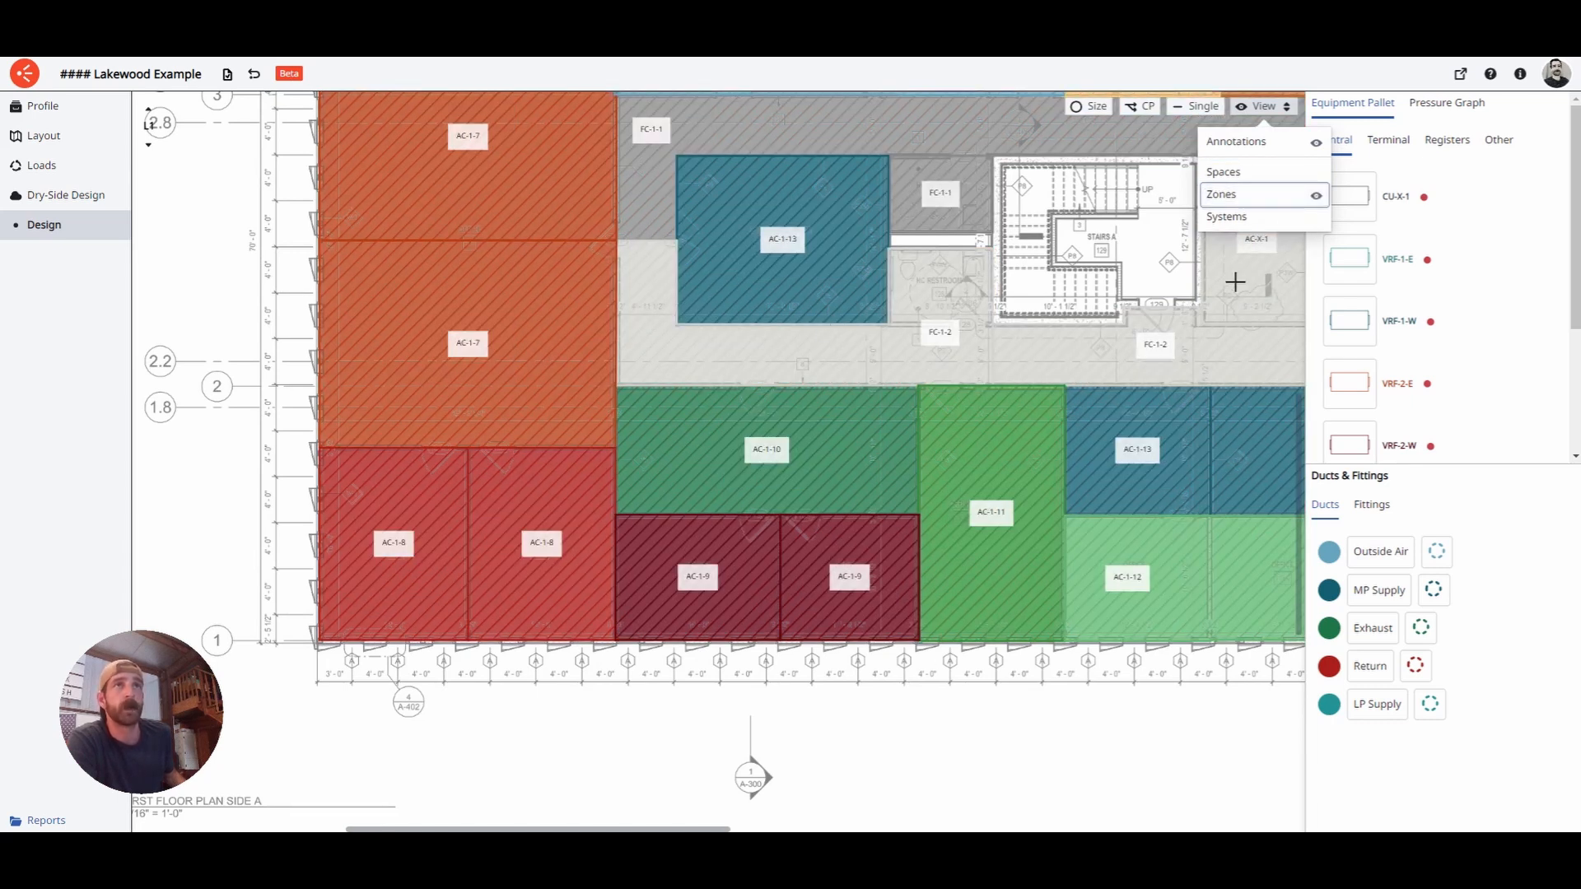
left_click(1227, 216)
scroll(707, 456, "down", 4)
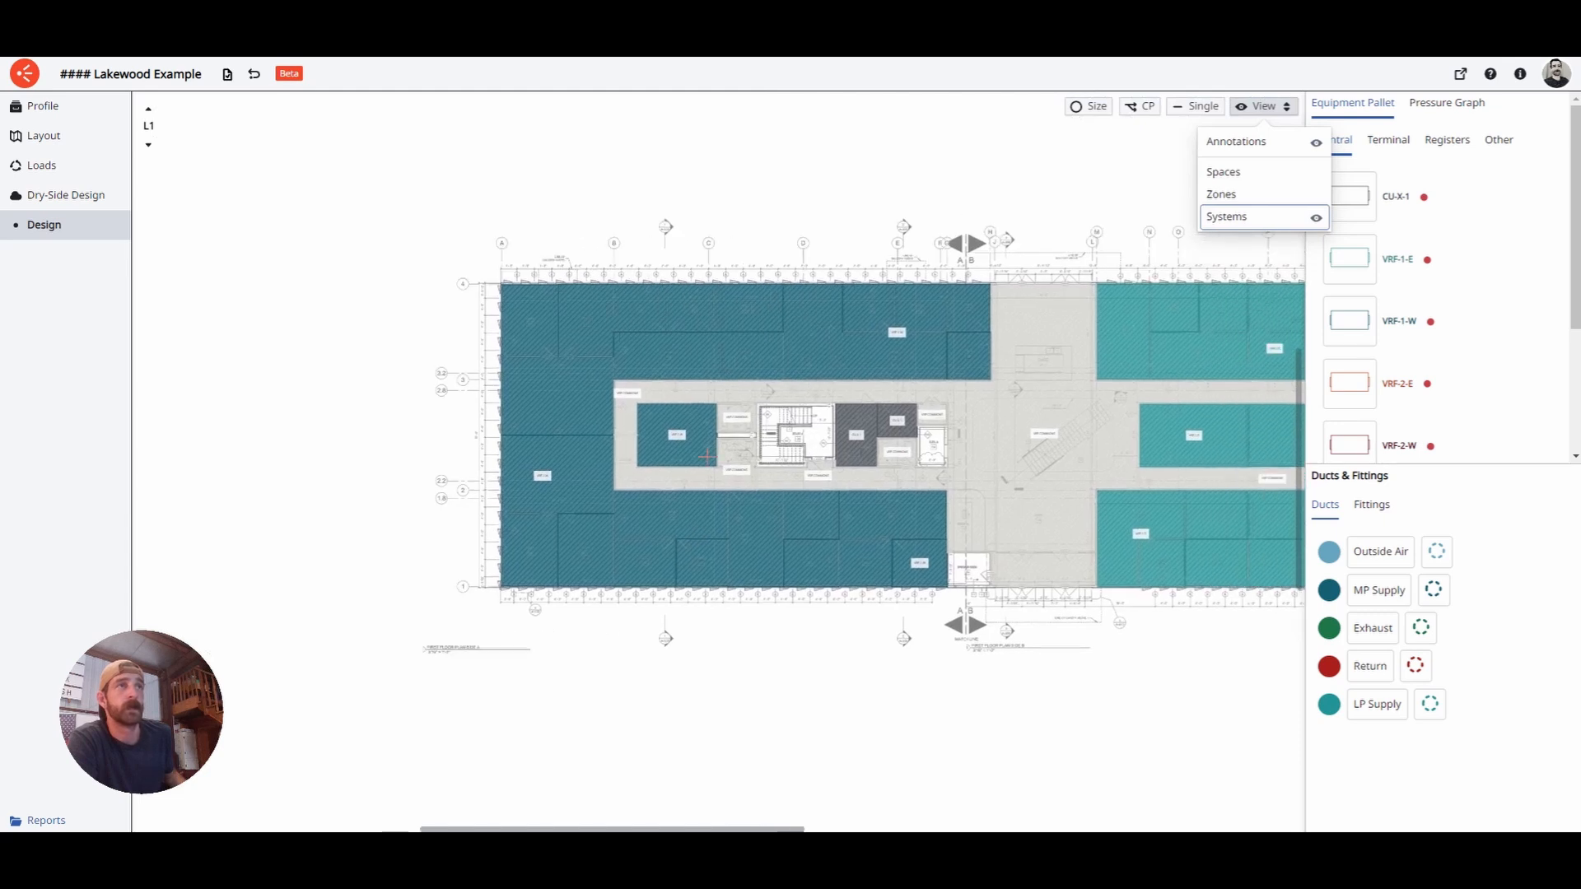
middle_click_drag(706, 456, 728, 516)
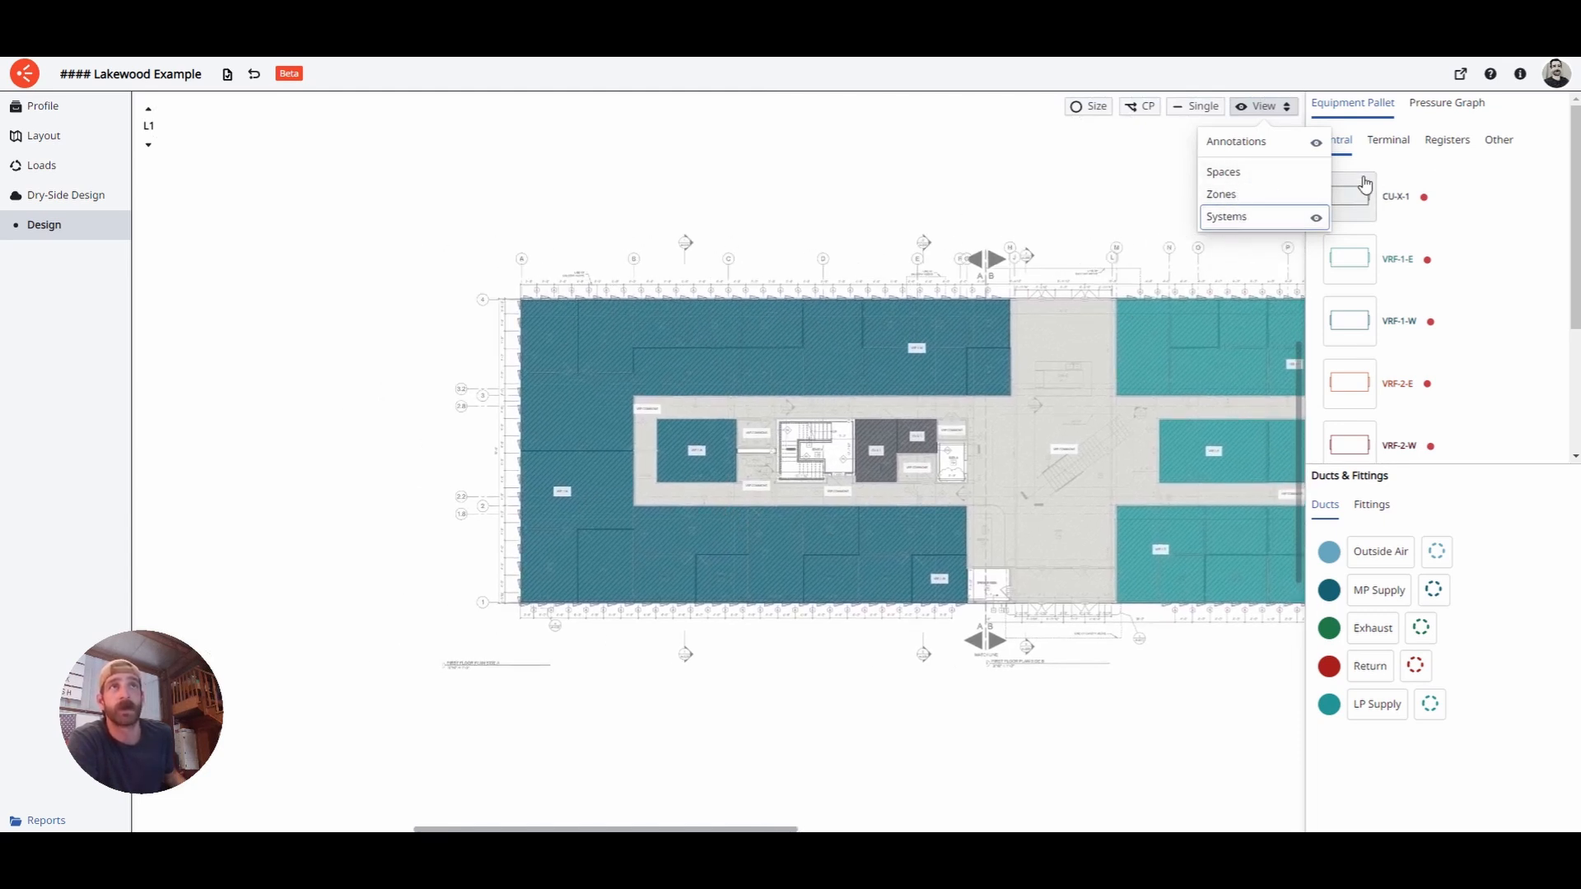
left_click(1250, 174)
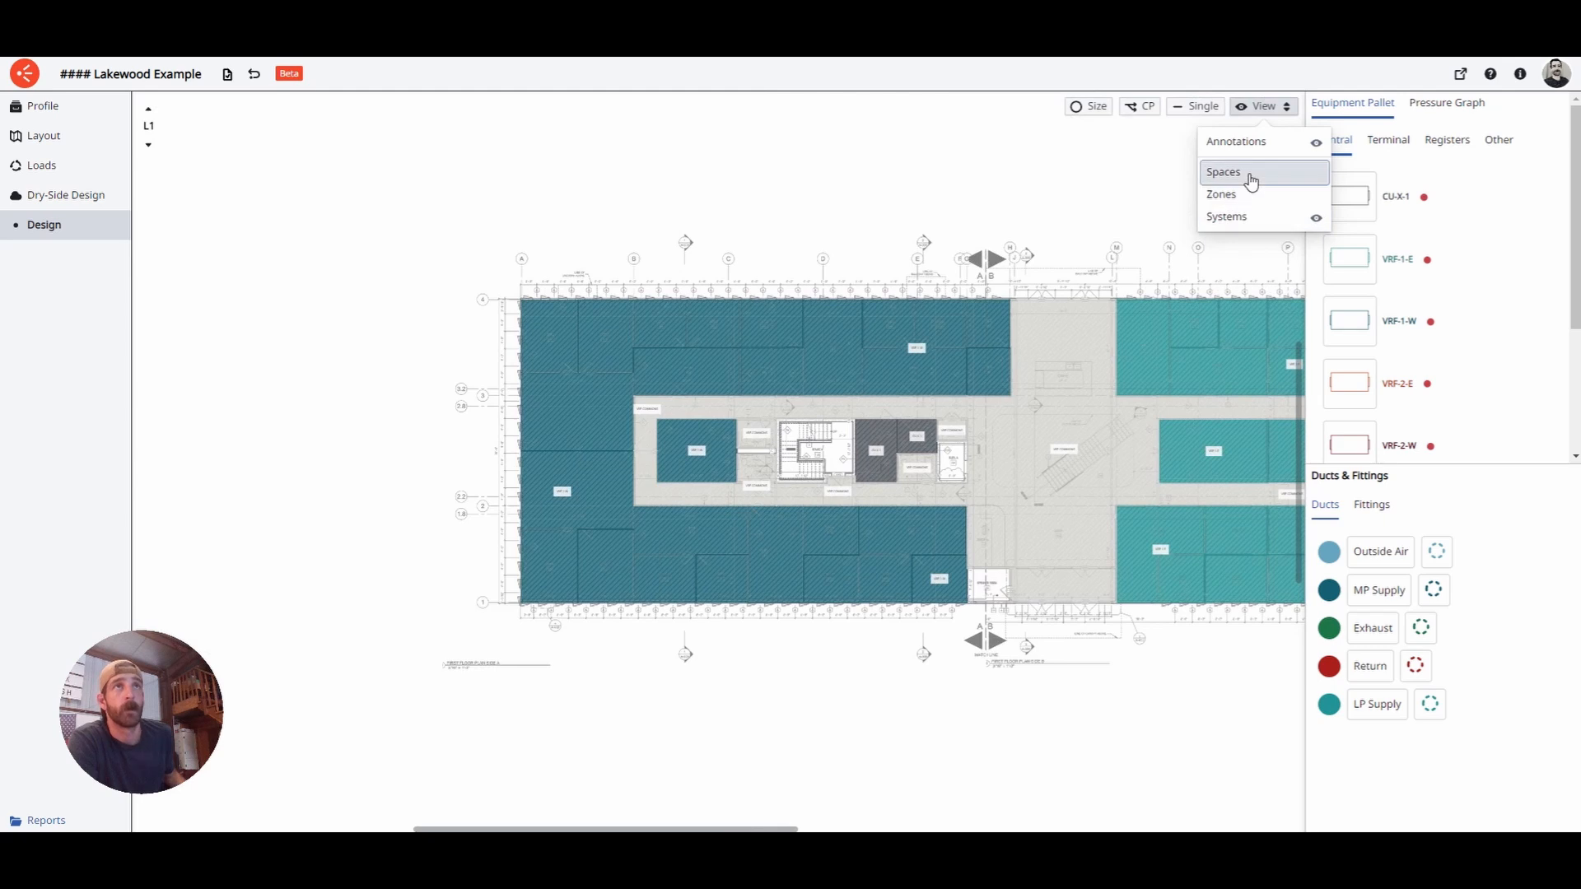
scroll(709, 533, "up", 5)
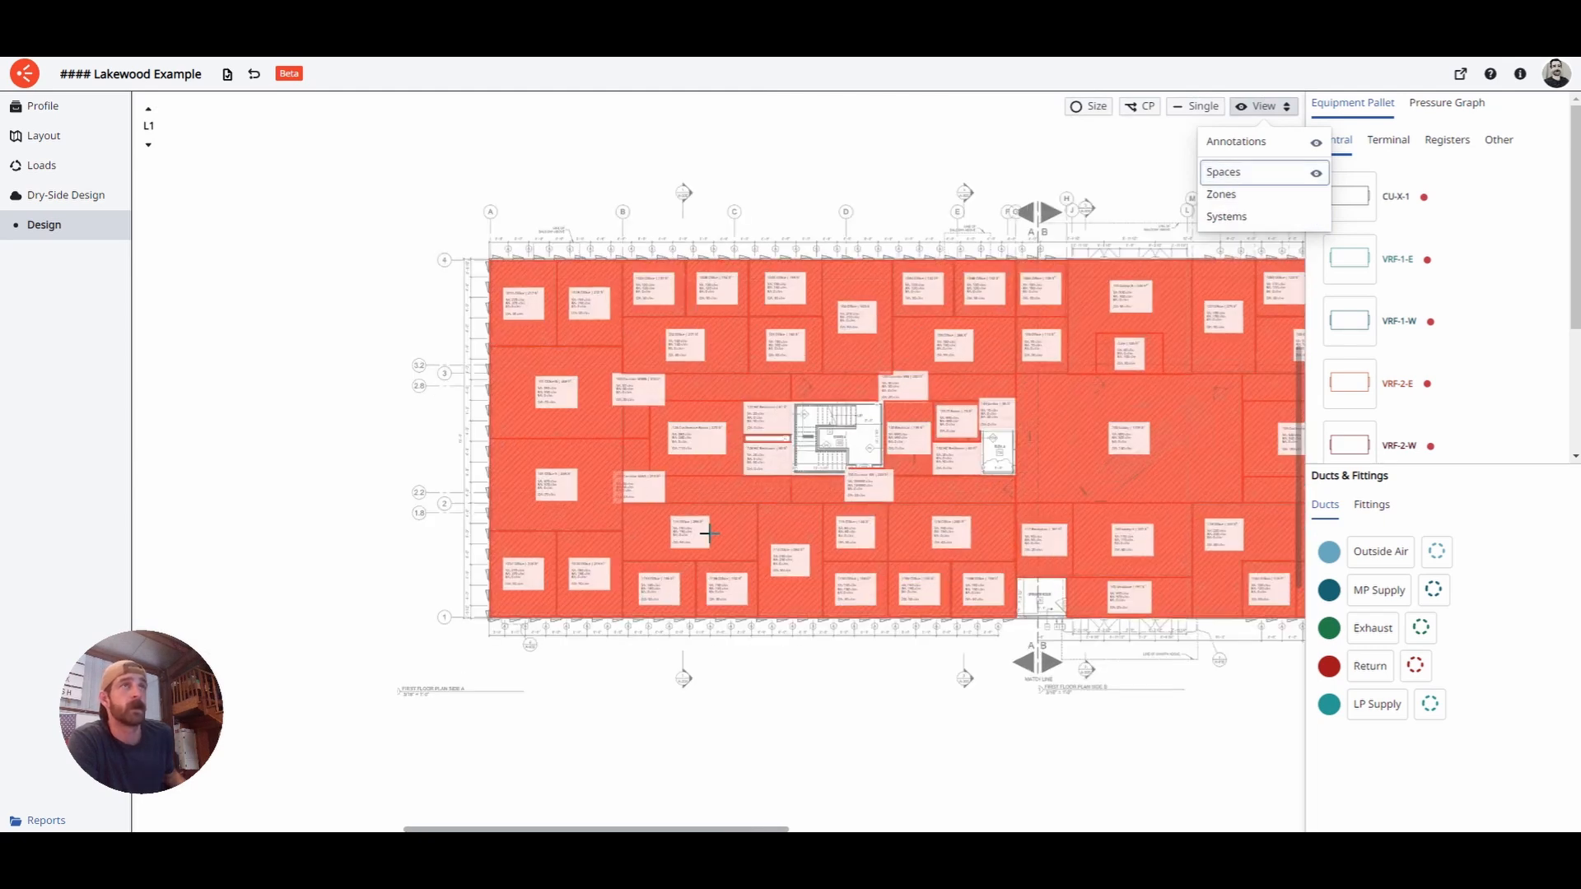
left_click(1269, 184)
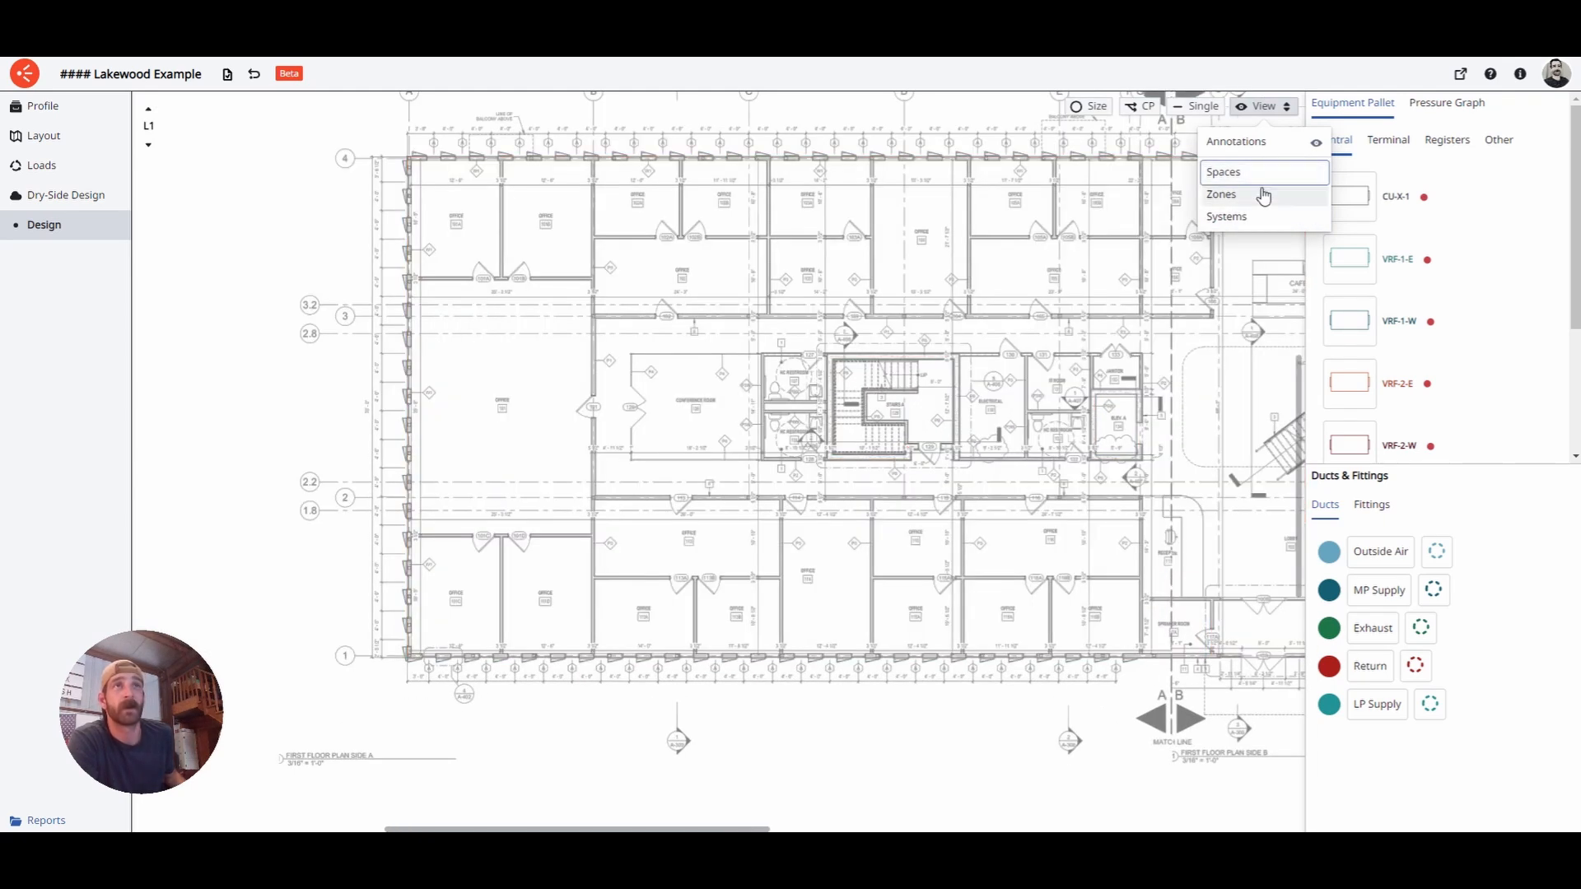
left_click(1271, 116)
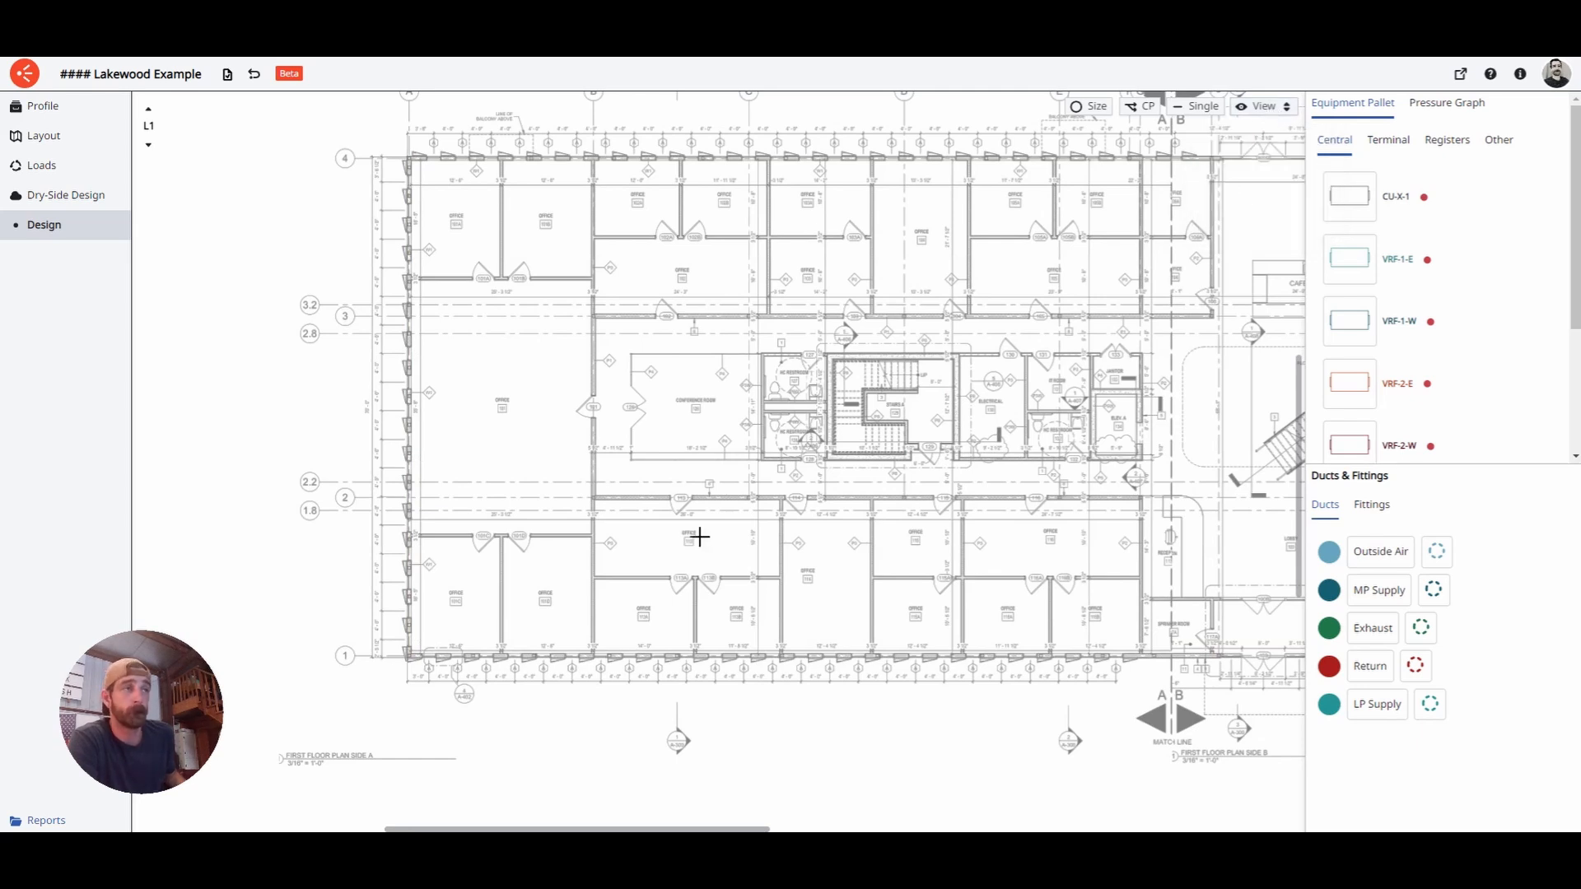
scroll(551, 615, "up", 3)
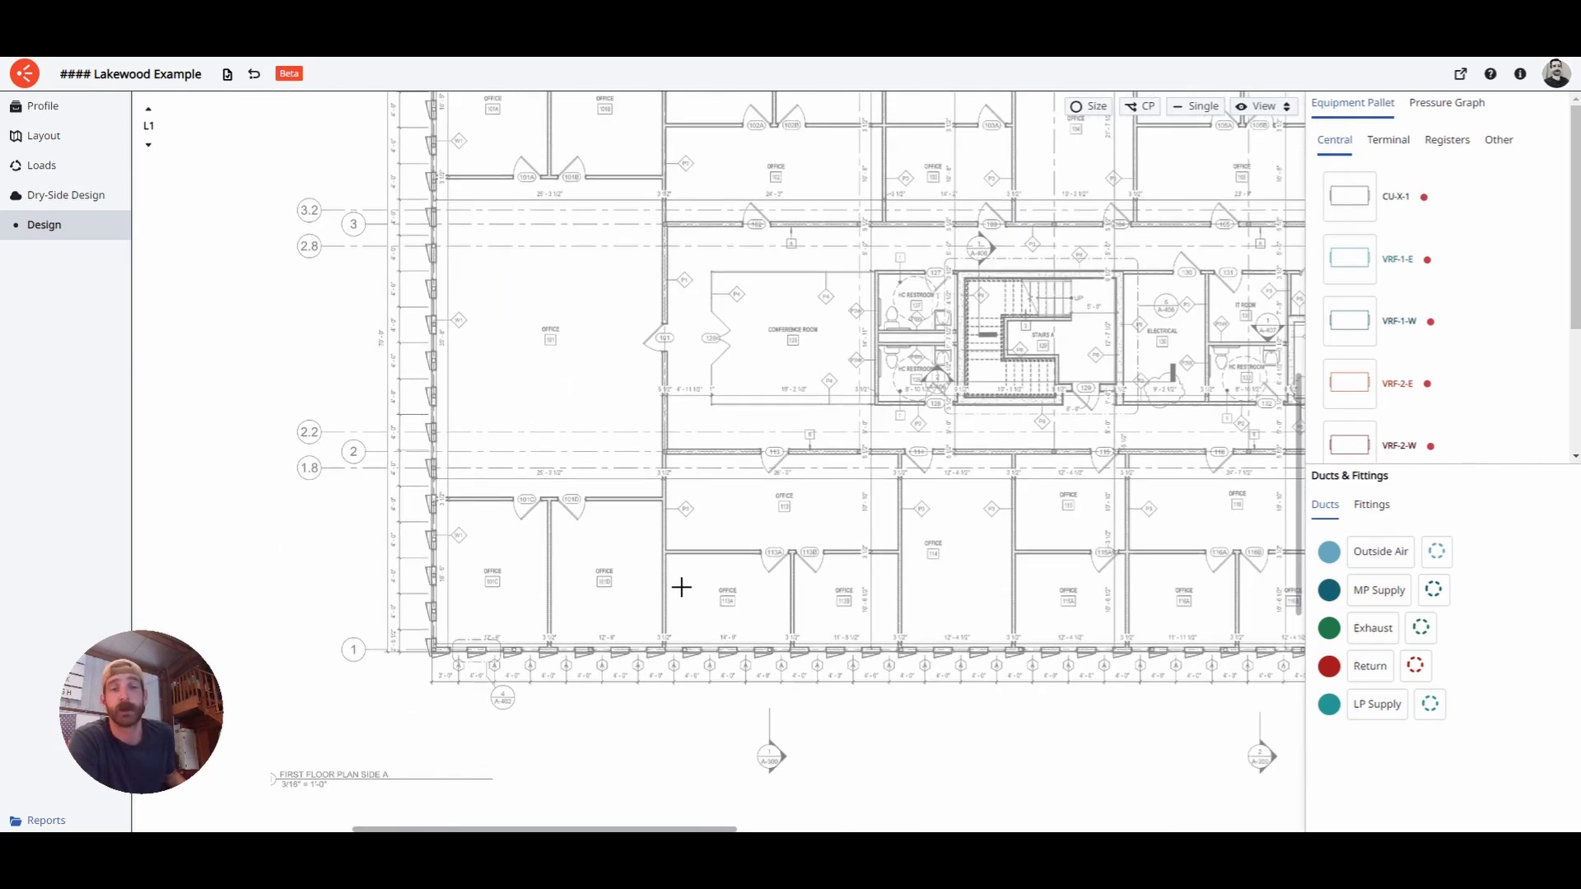
- Pan to the west offices and show the Registers list in a widened Equipment Pallet
left_click_drag(791, 576, 664, 555)
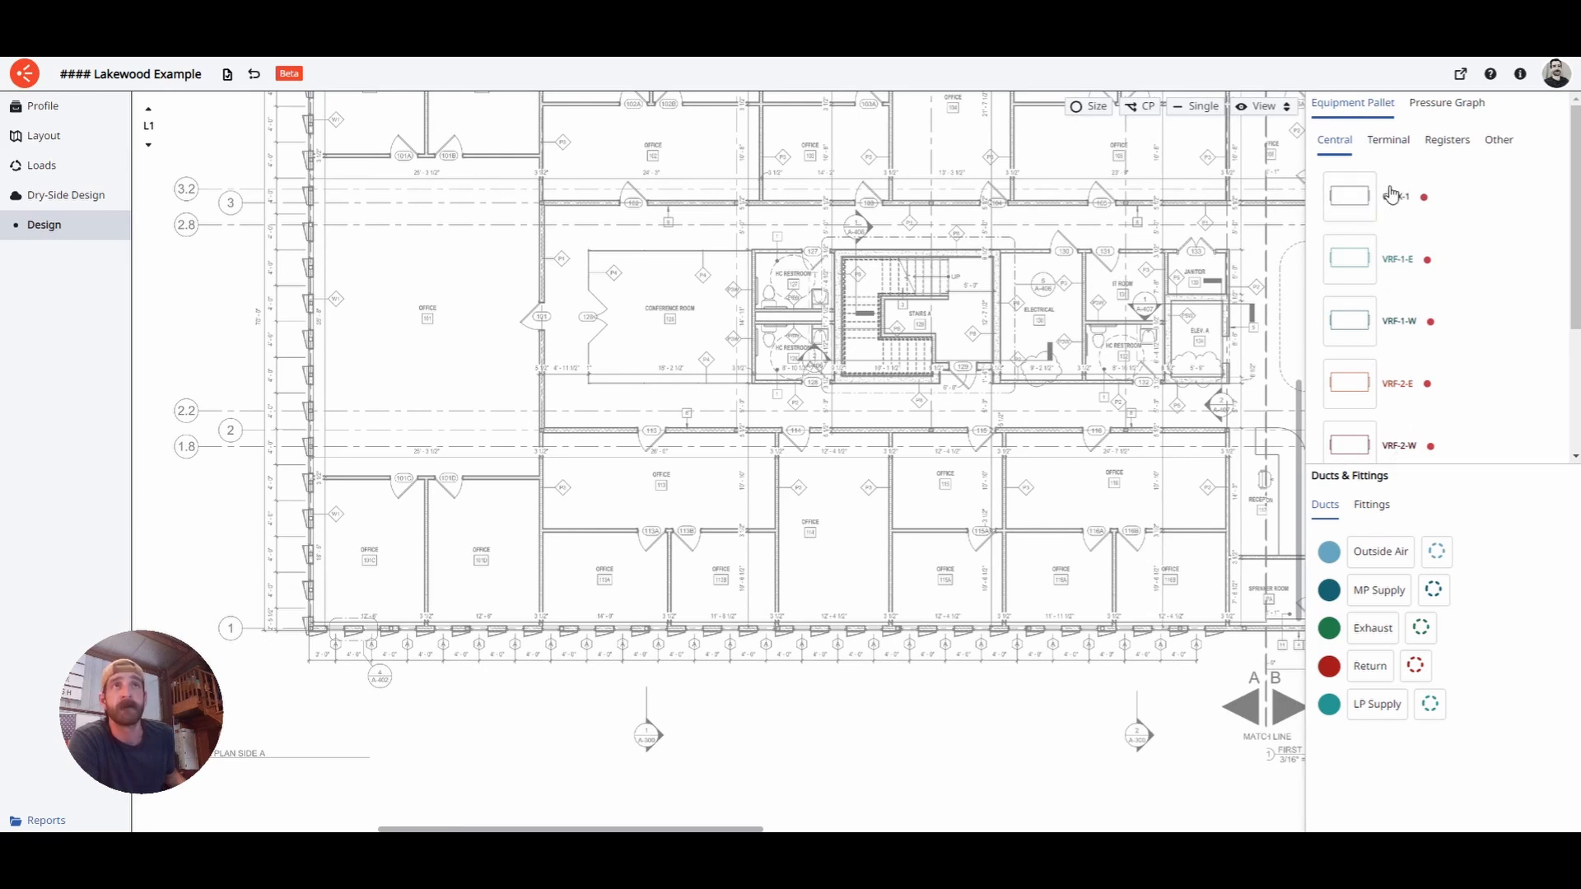
left_click(1389, 140)
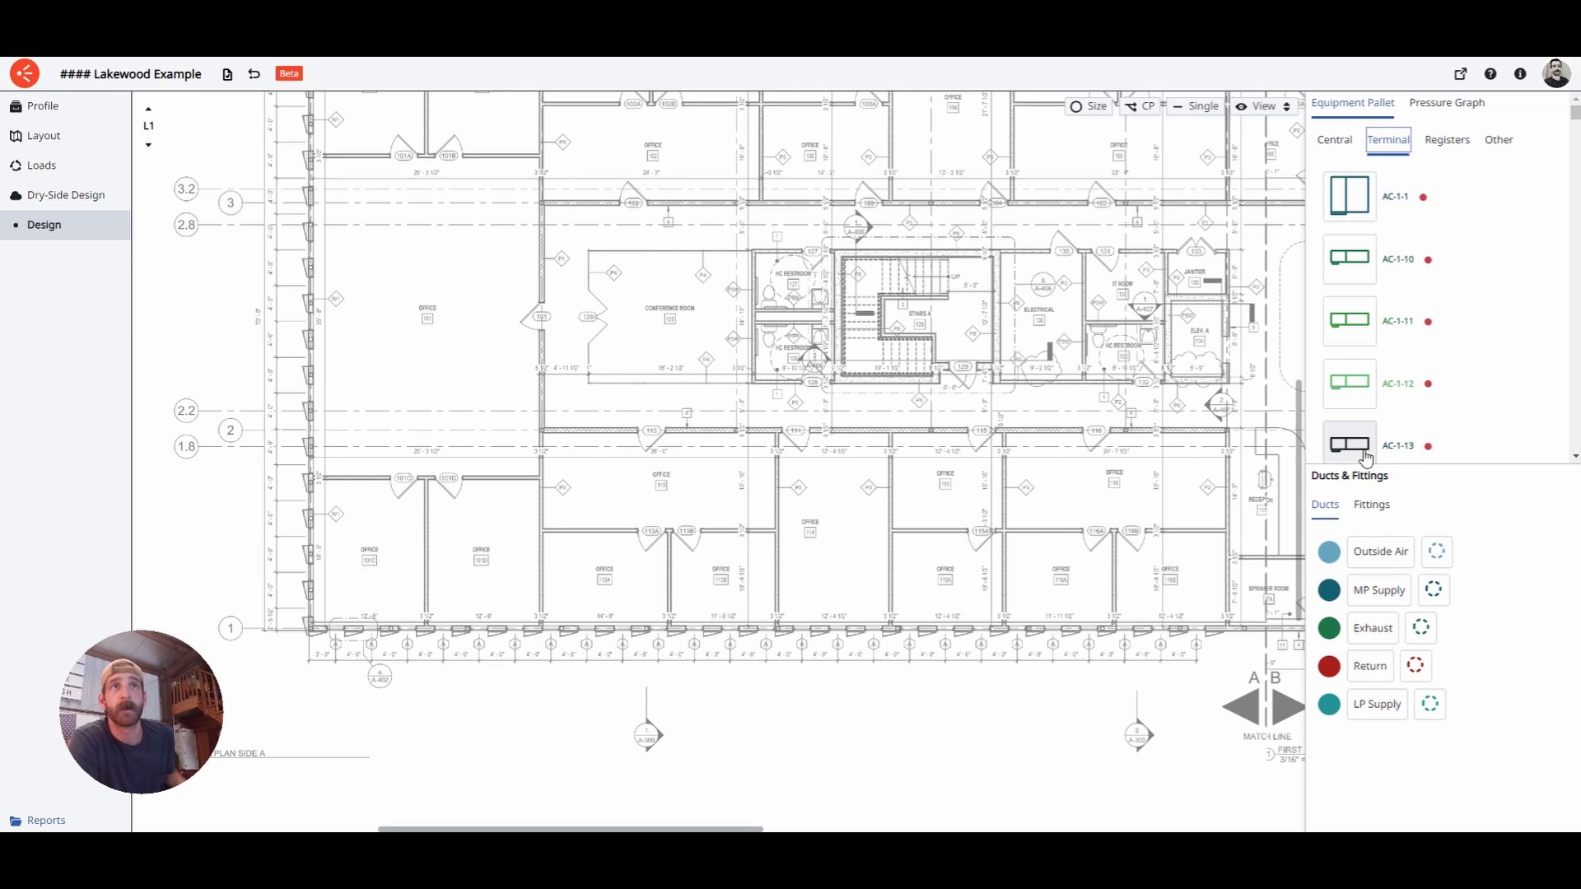
left_click(1458, 145)
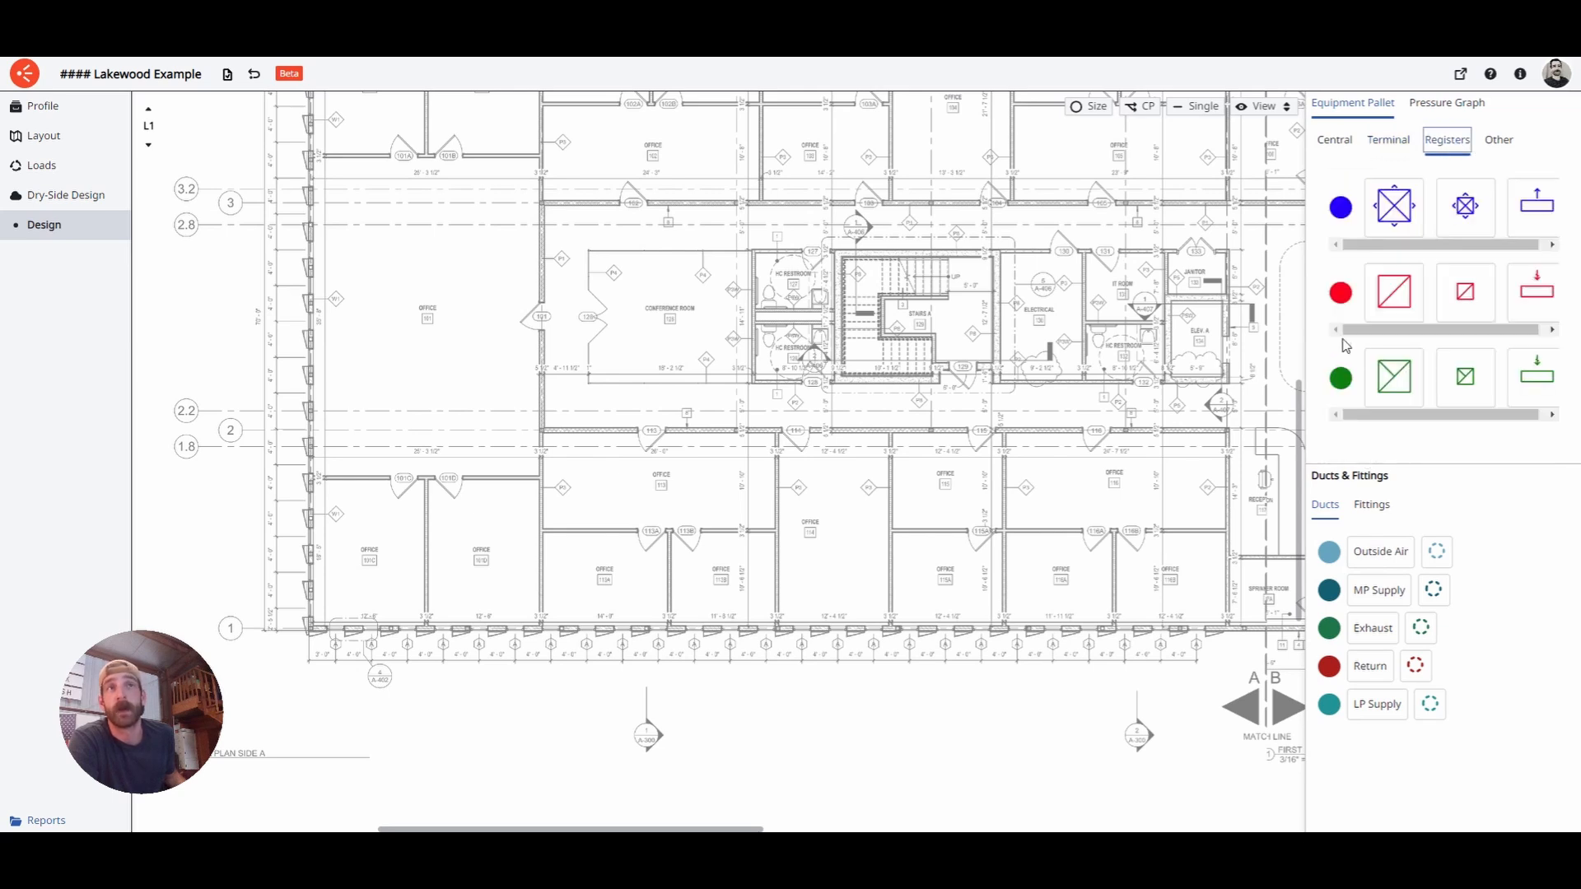
left_click_drag(1315, 332, 1255, 326)
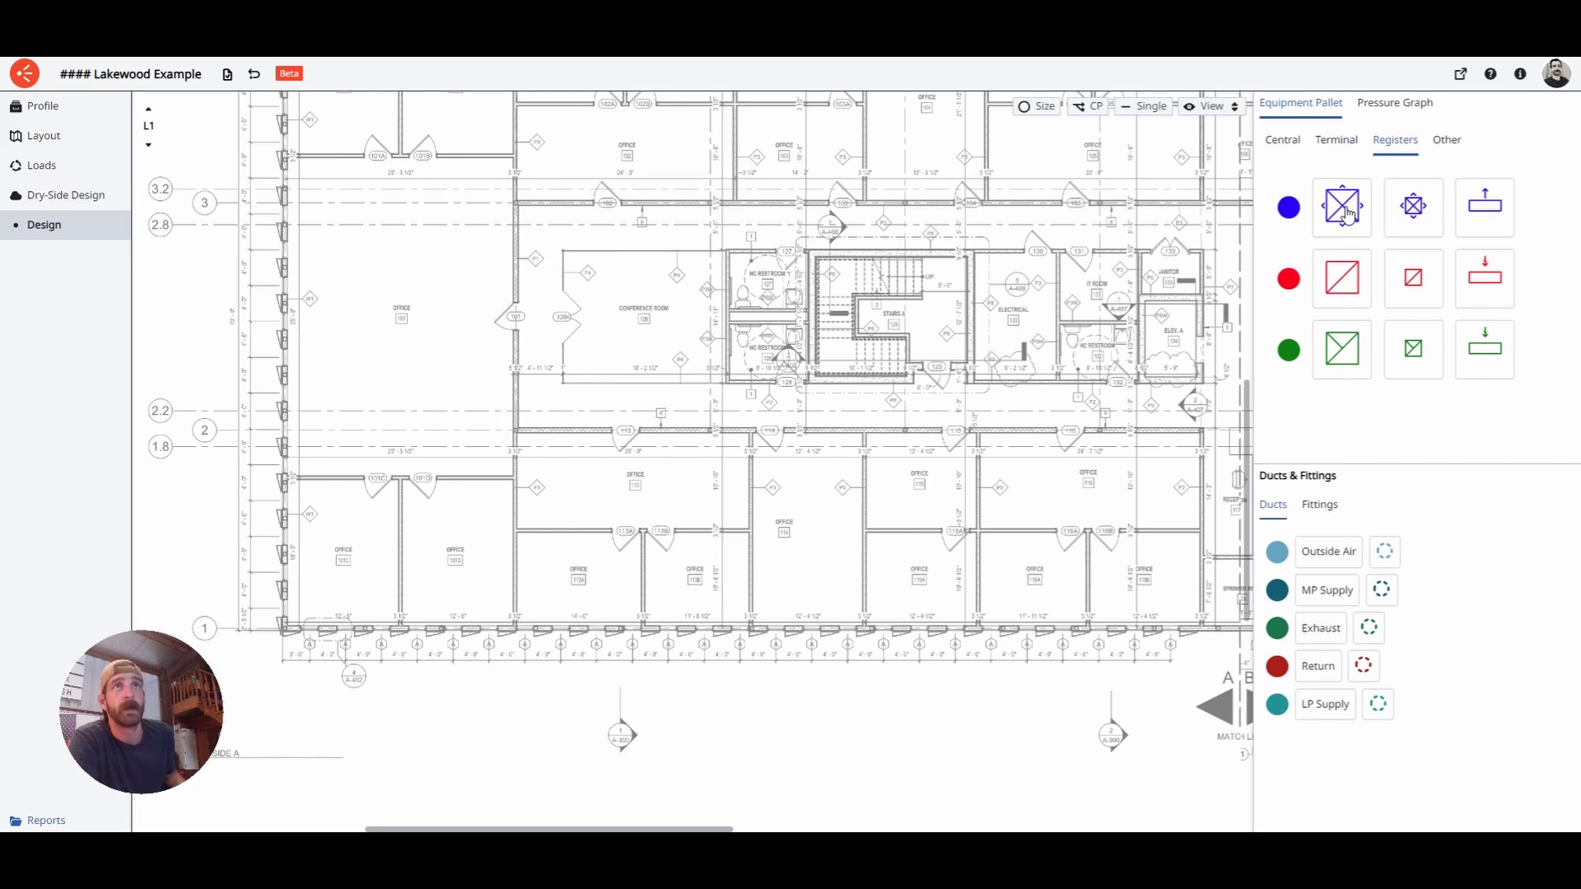
- Set the Large Supply Register default size to 24 × 24 in
left_click(1350, 220)
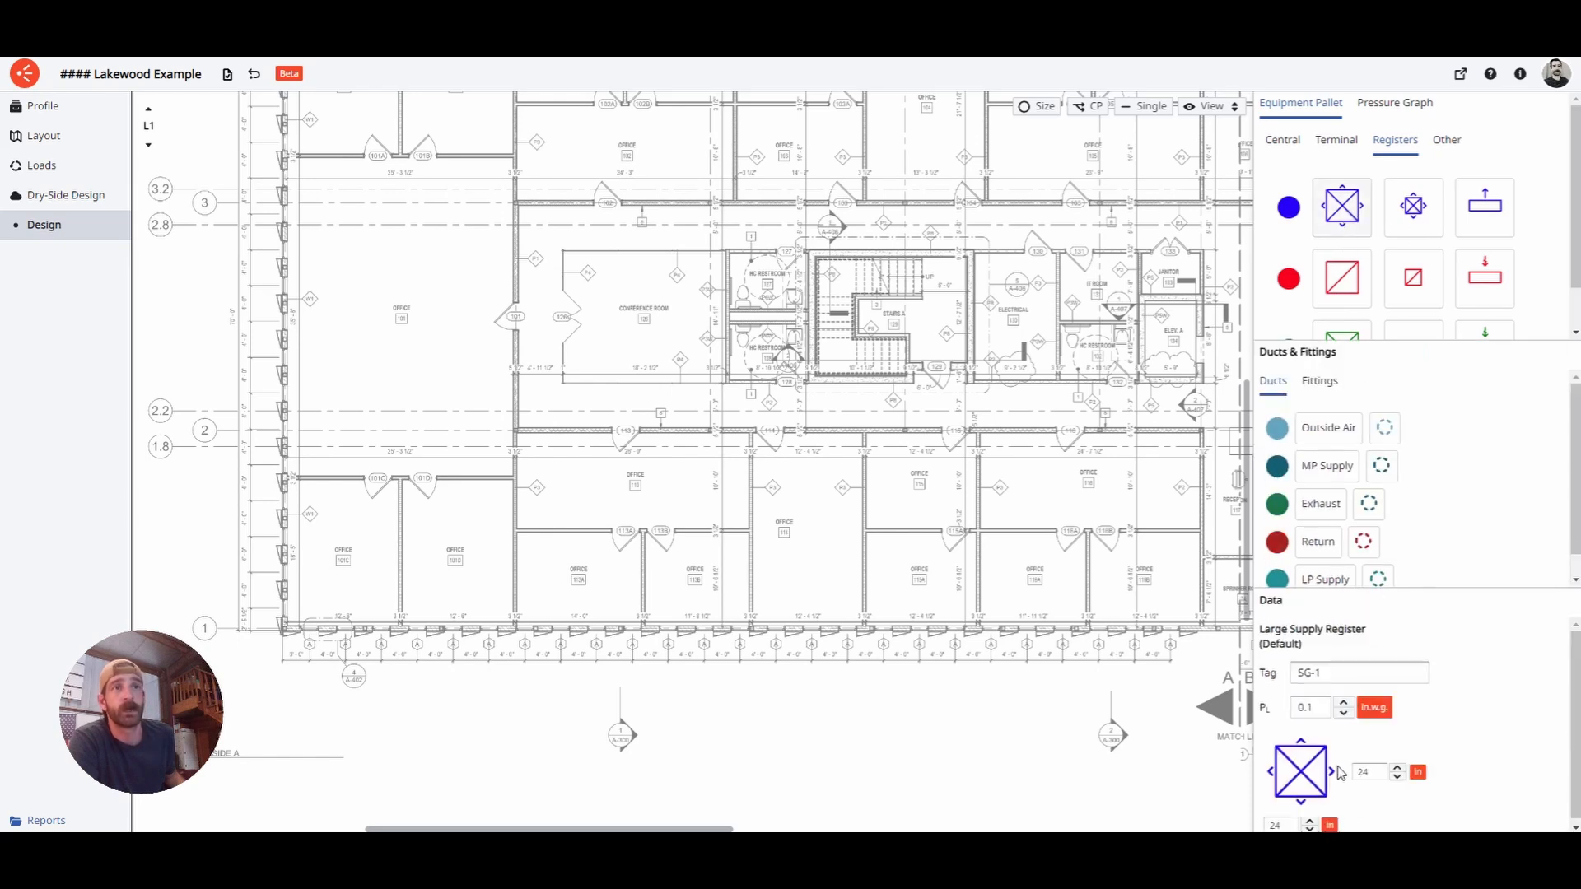
left_click_drag(1390, 596, 1392, 470)
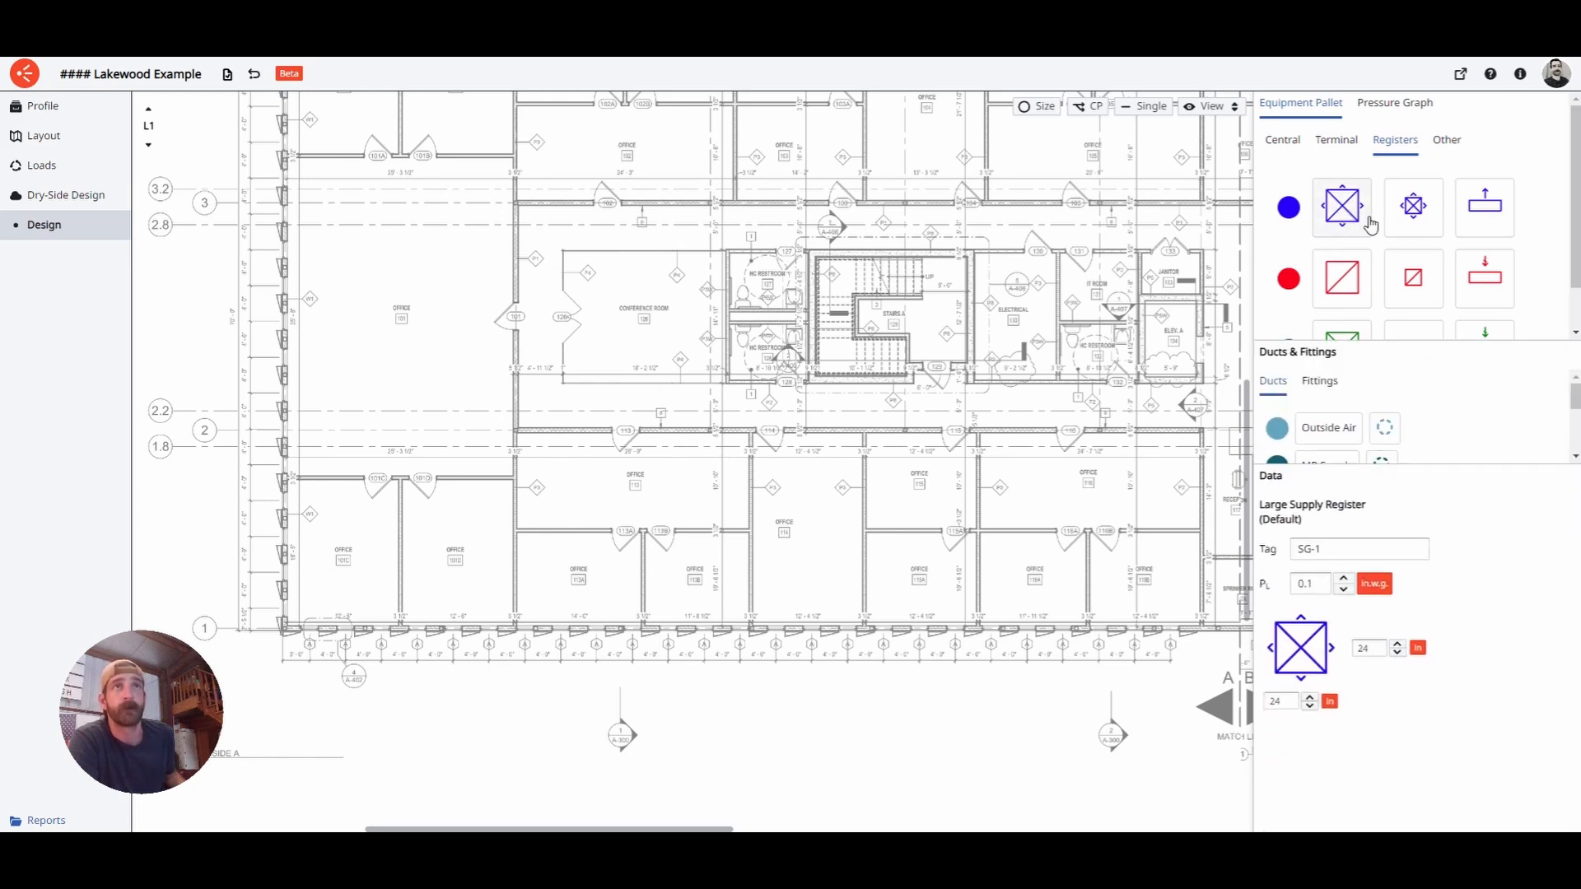
left_click(1375, 651)
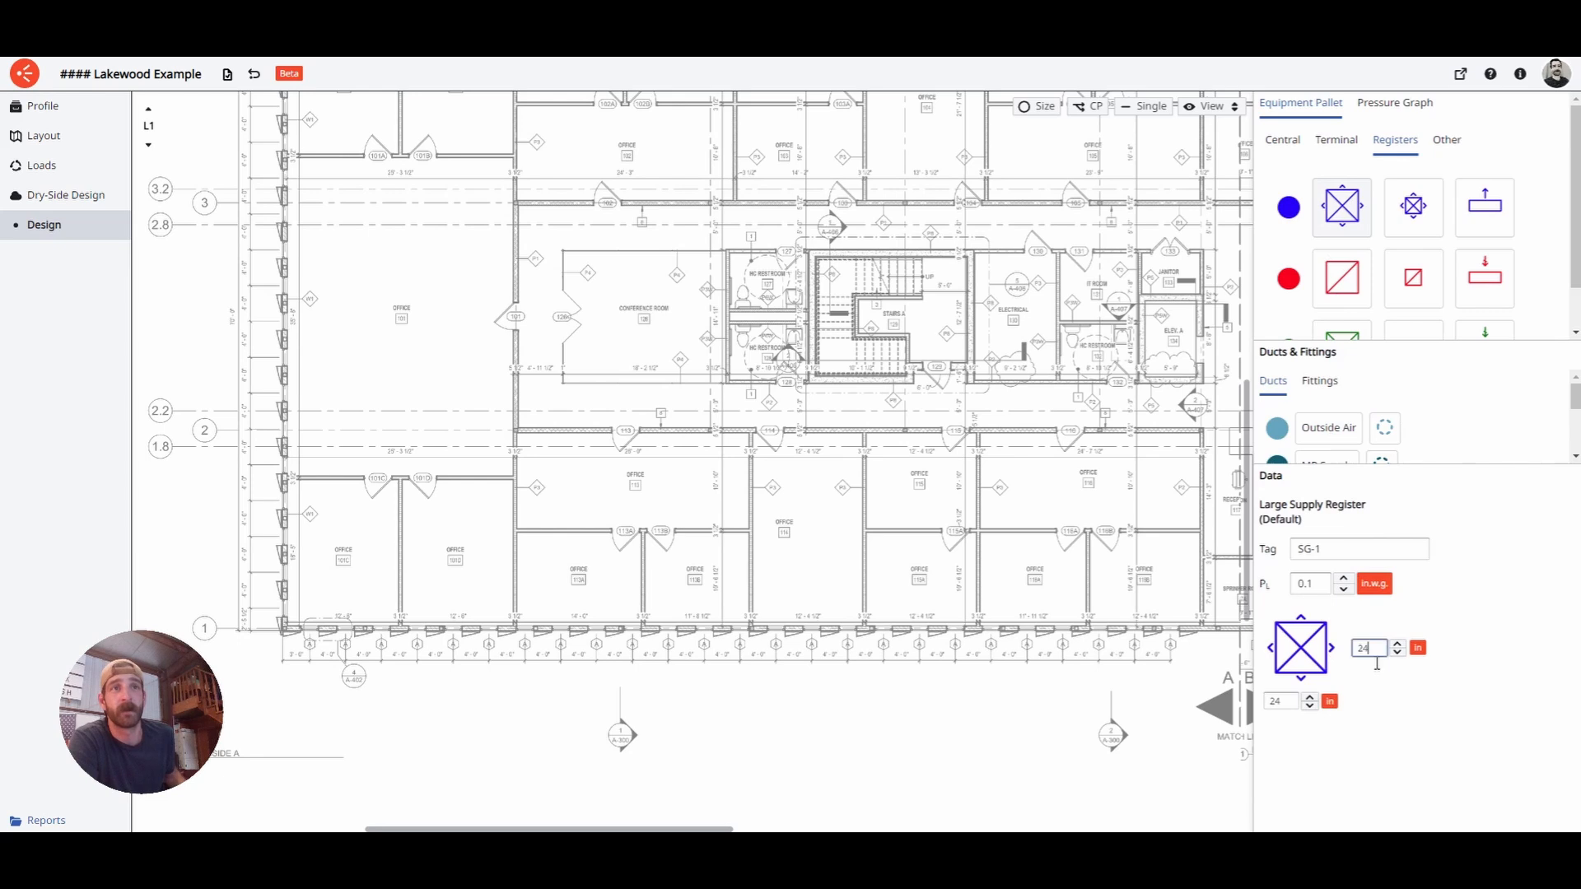
type("36")
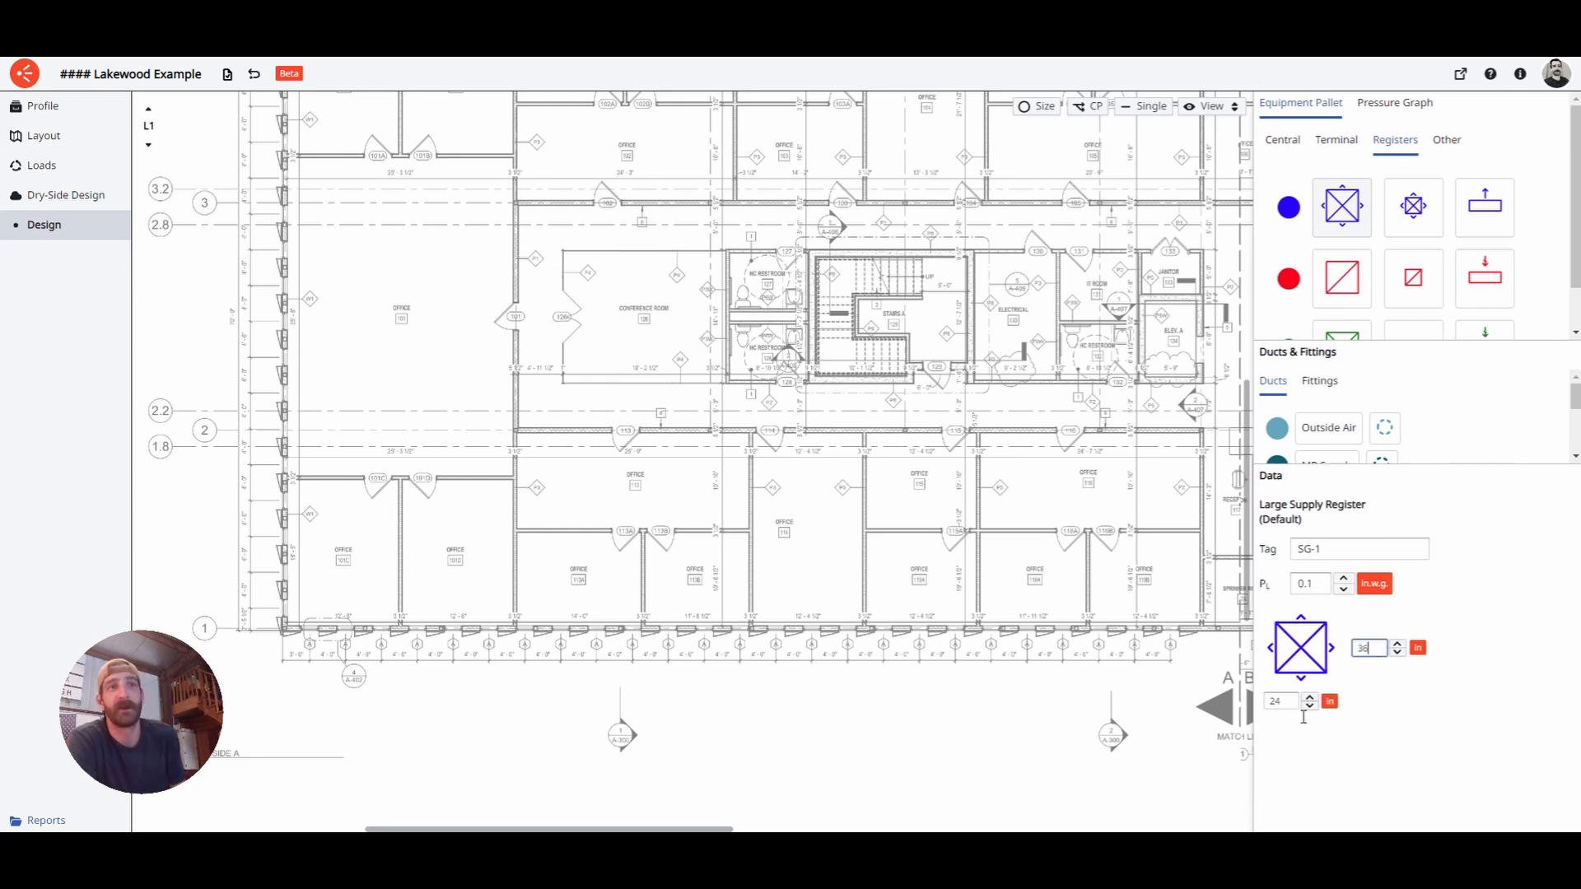
key("Tab")
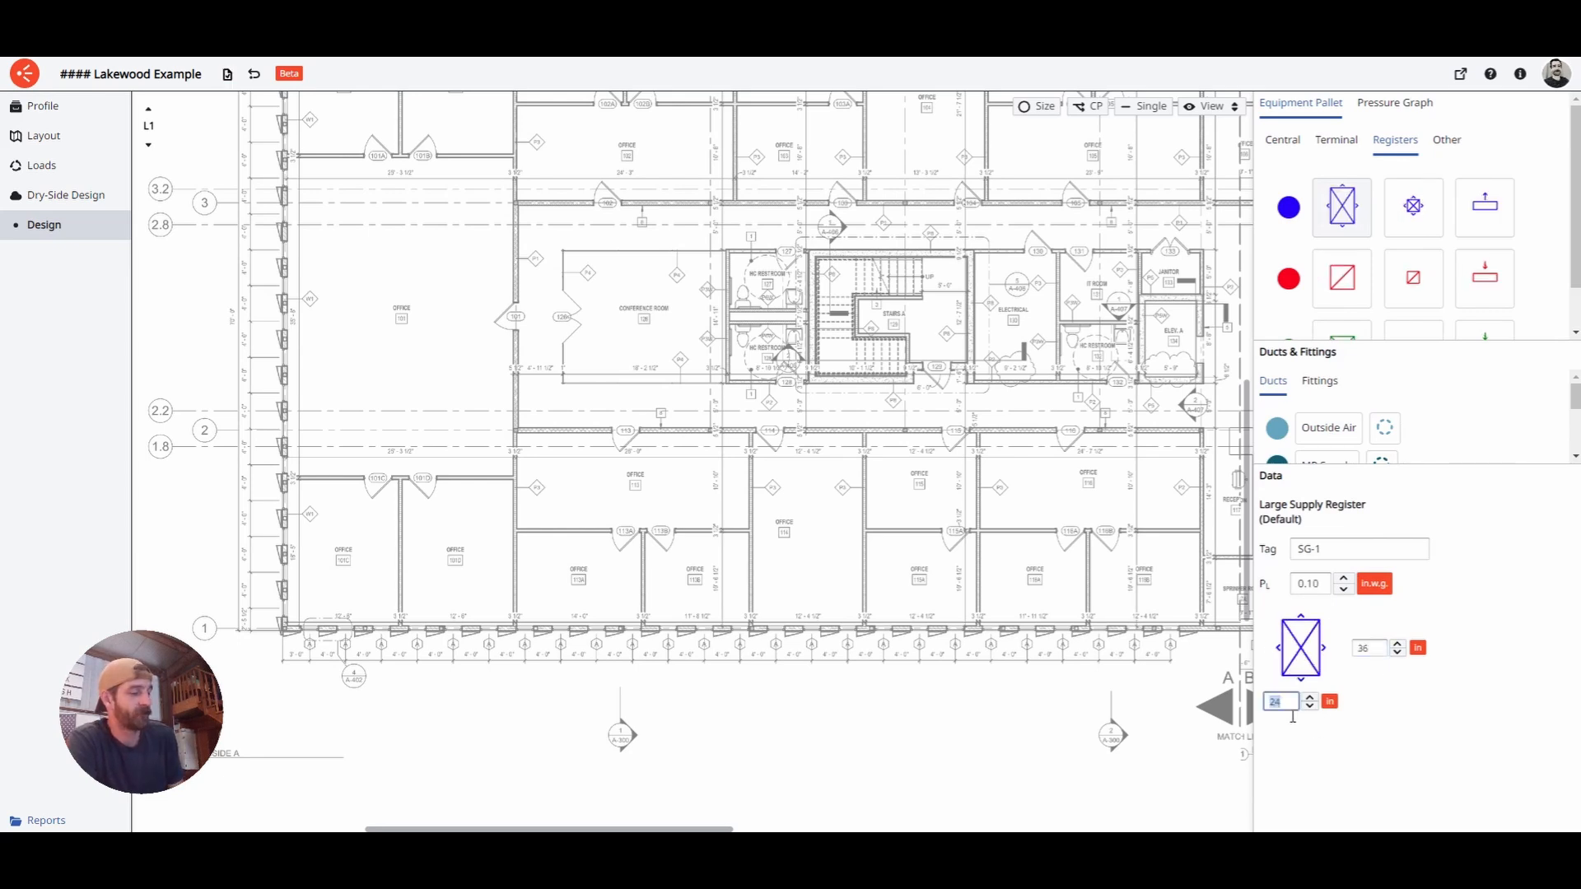
left_click(1312, 779)
left_click(1346, 205)
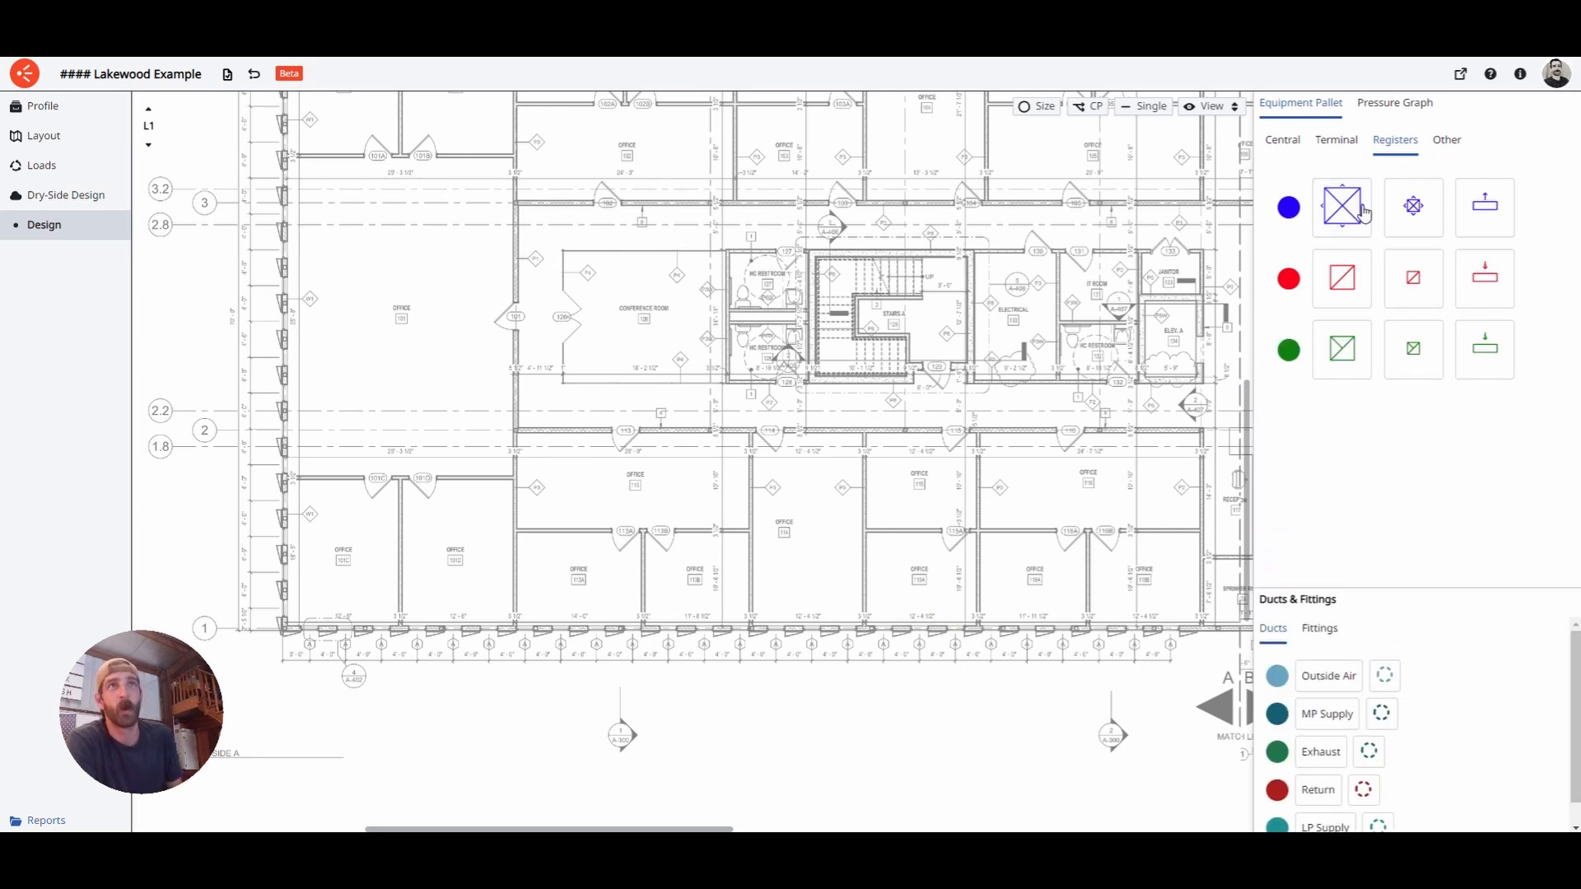
double_click(1372, 649)
type("24")
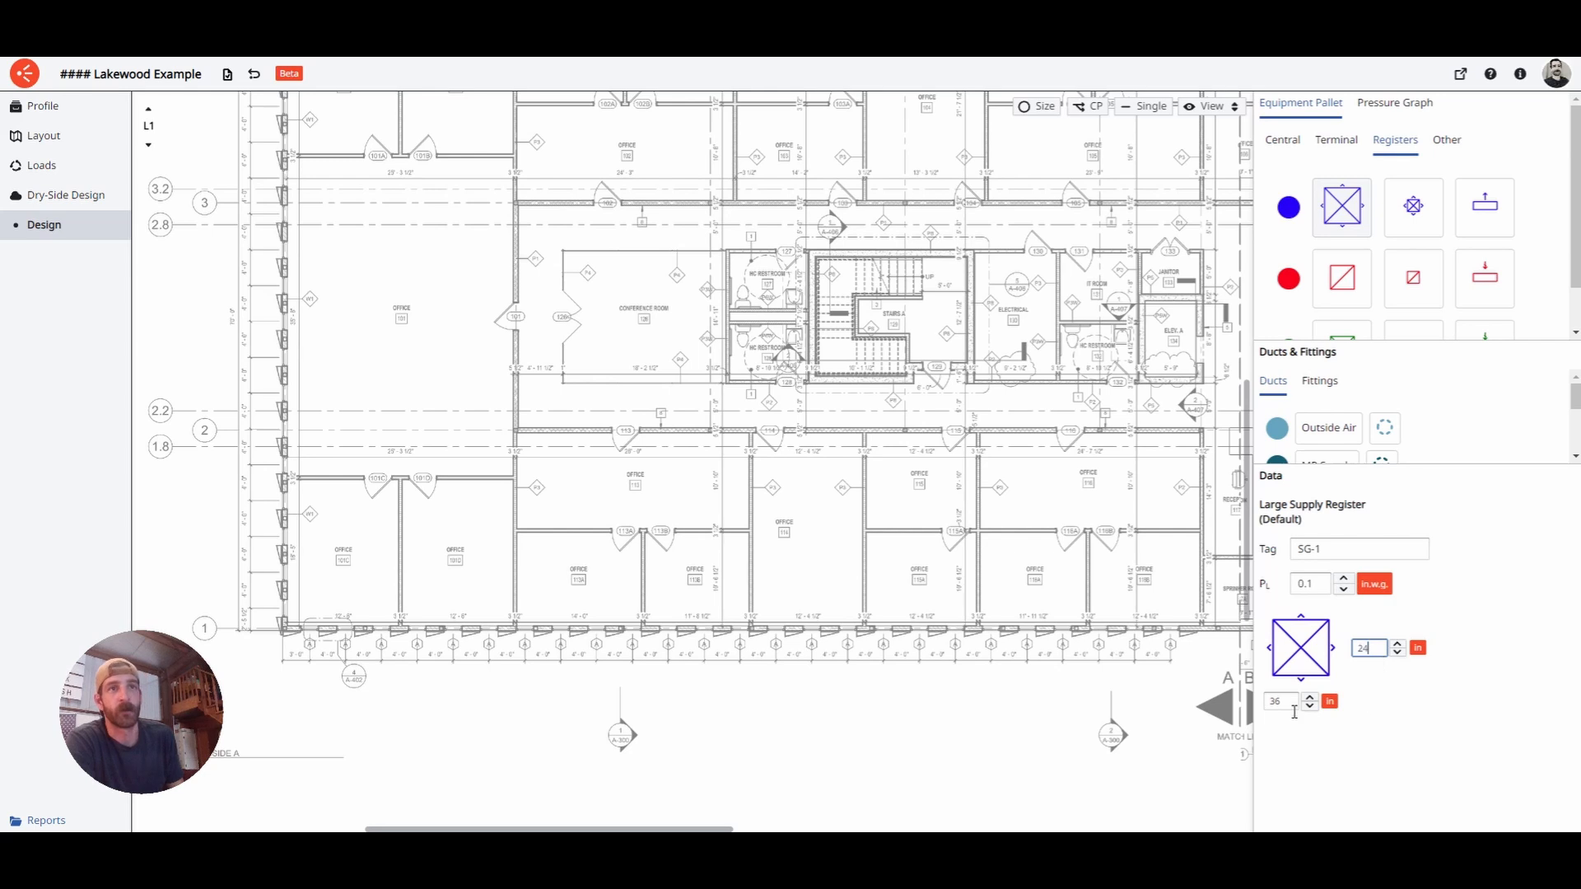
key("Tab")
type("24")
left_click(1310, 753)
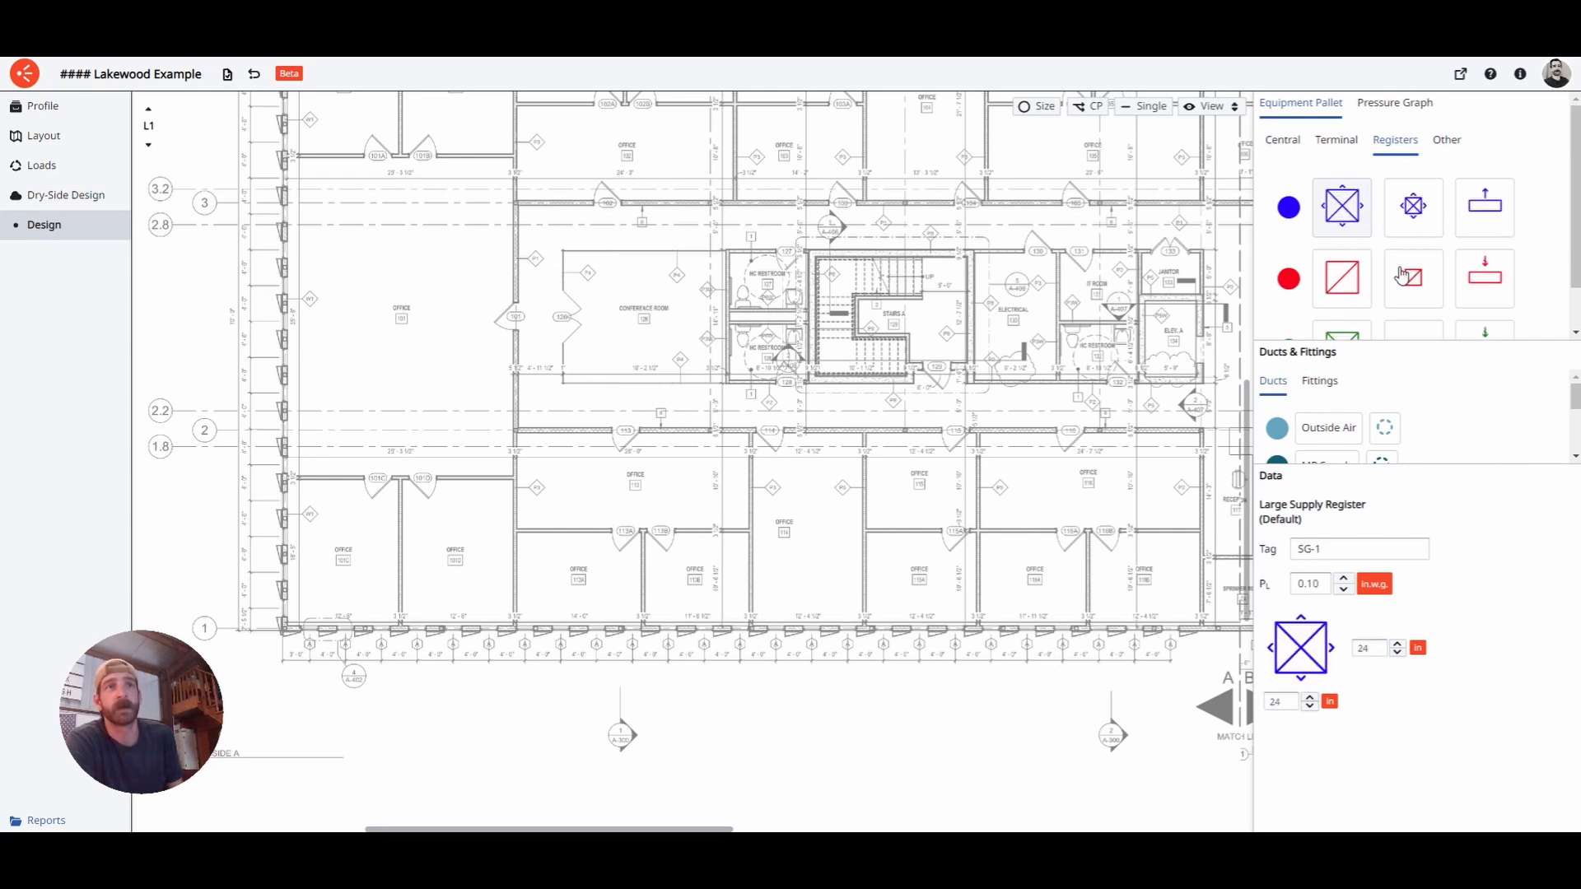
- Change the Small Supply Register tag from SG-1 to SG-2
left_click_drag(1324, 550, 1289, 562)
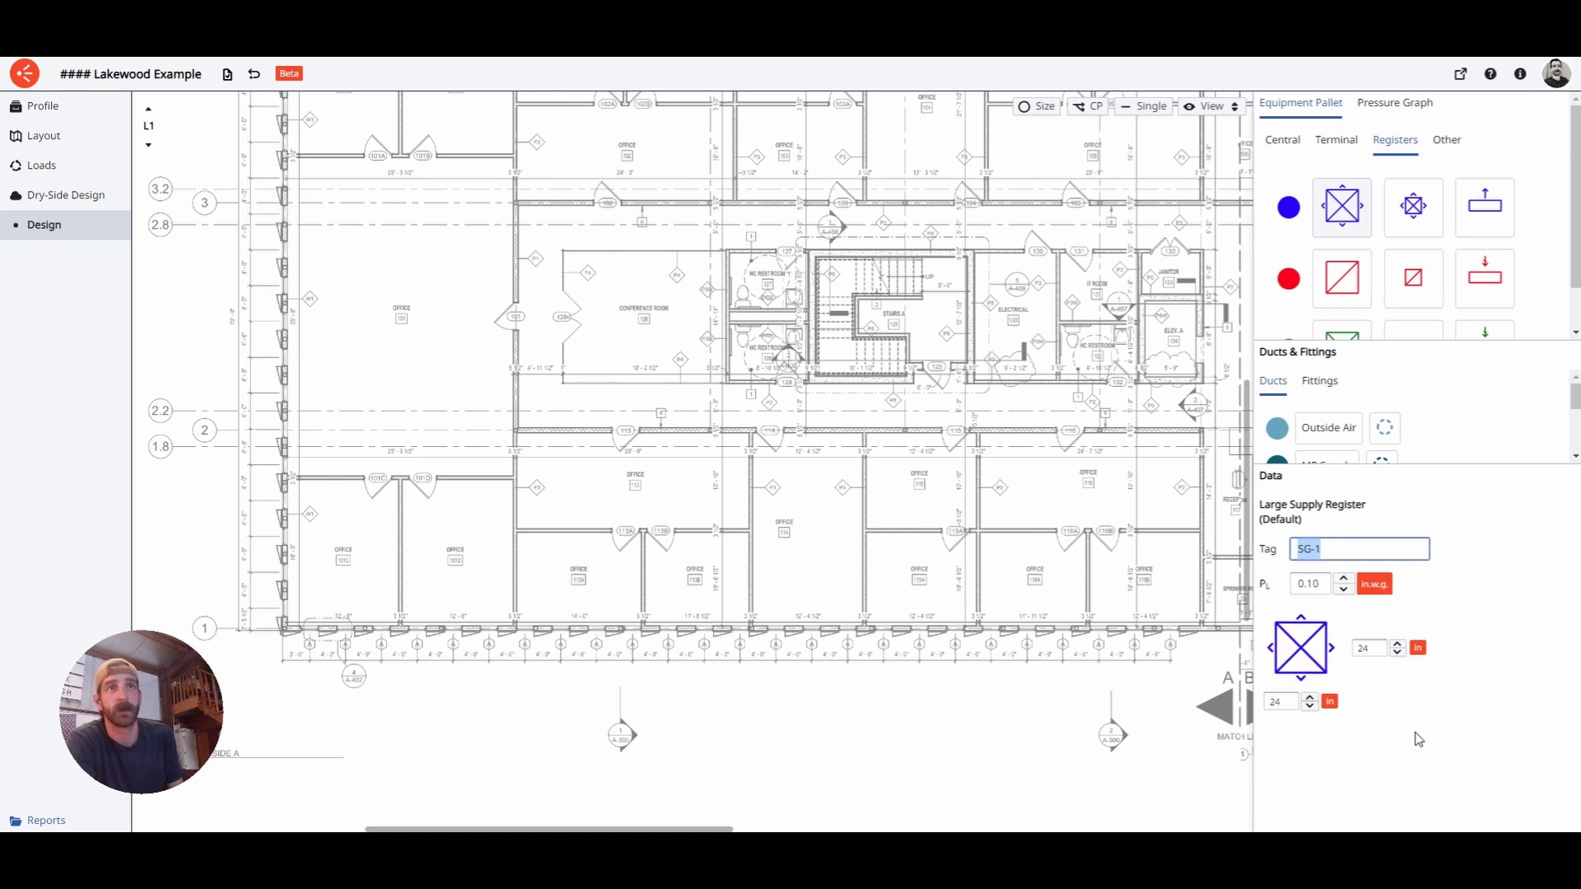
left_click(1415, 206)
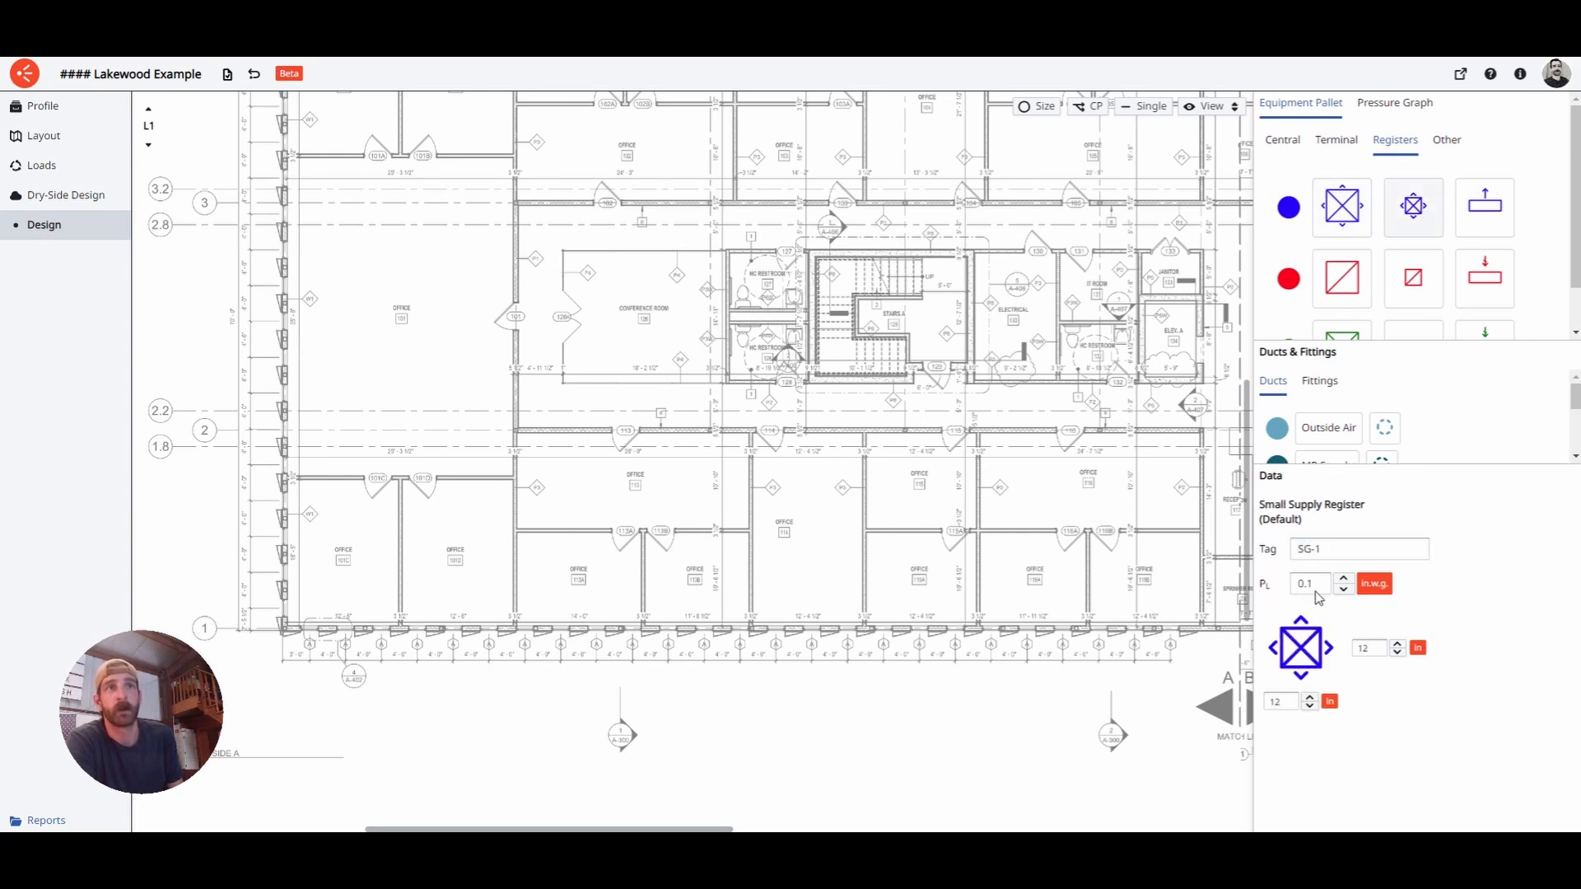
left_click_drag(1316, 553, 1340, 559)
type("2")
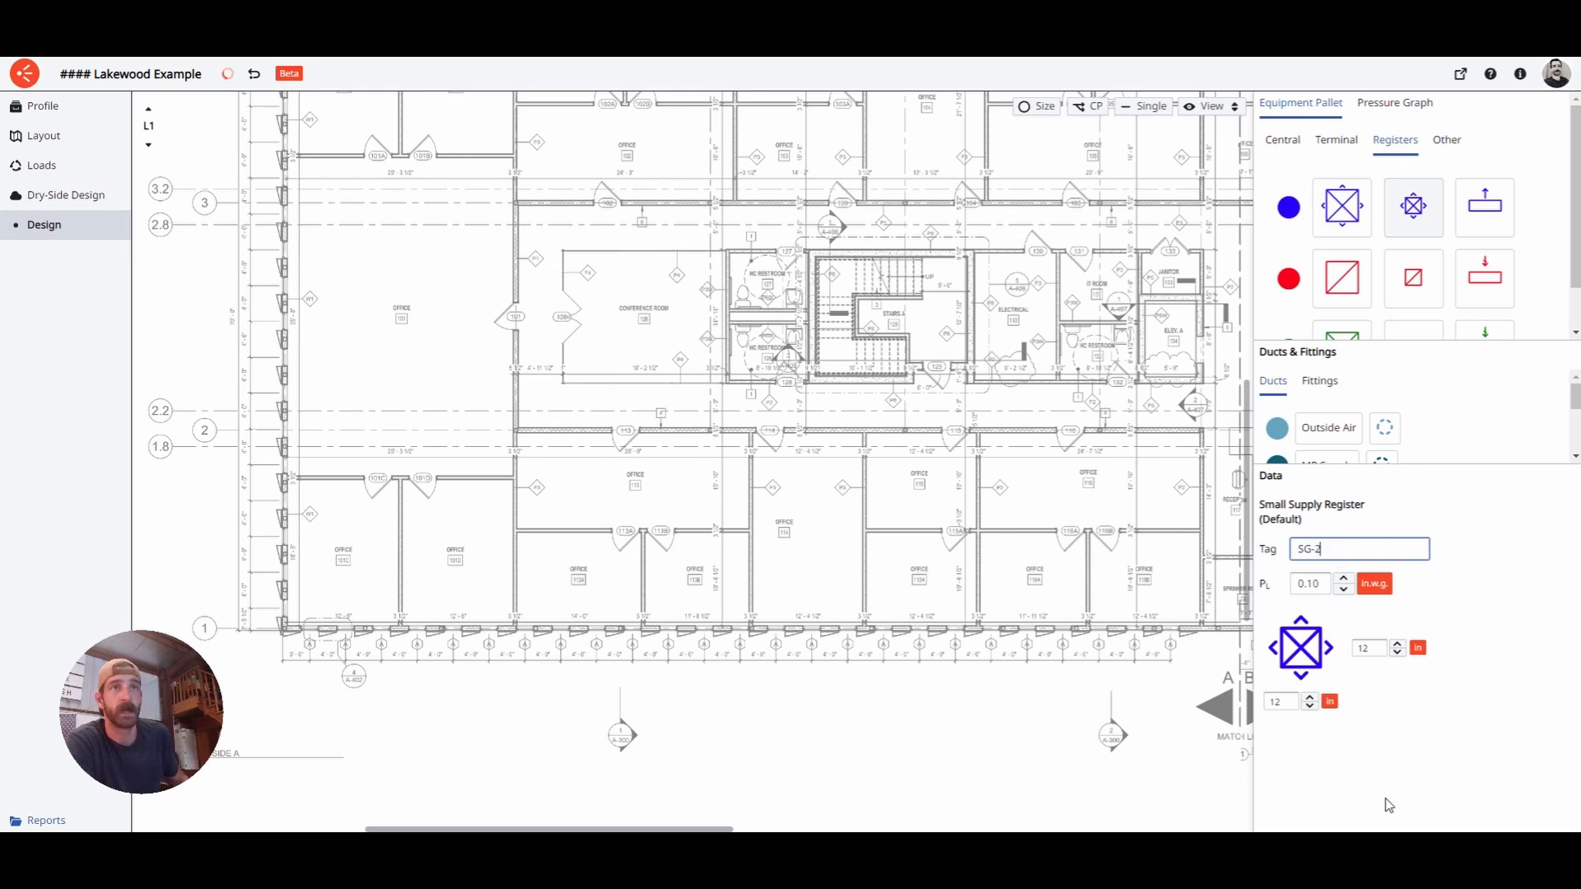
key("Return")
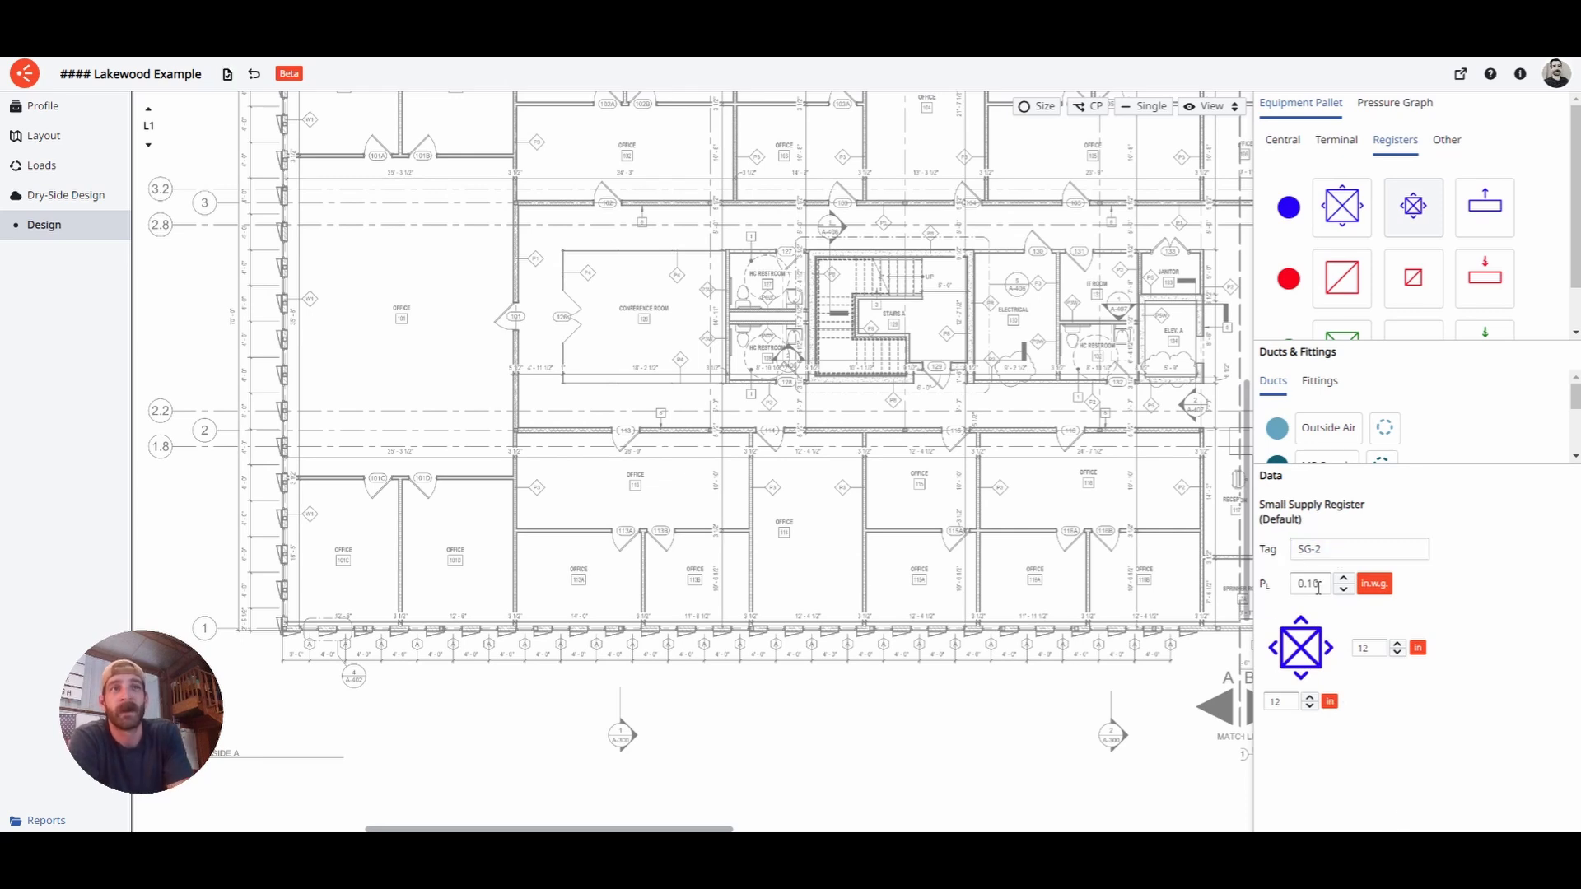
- Verify the Small Supply Register pressure loss of 0.10 in.w.g
left_click_drag(1319, 587, 1292, 587)
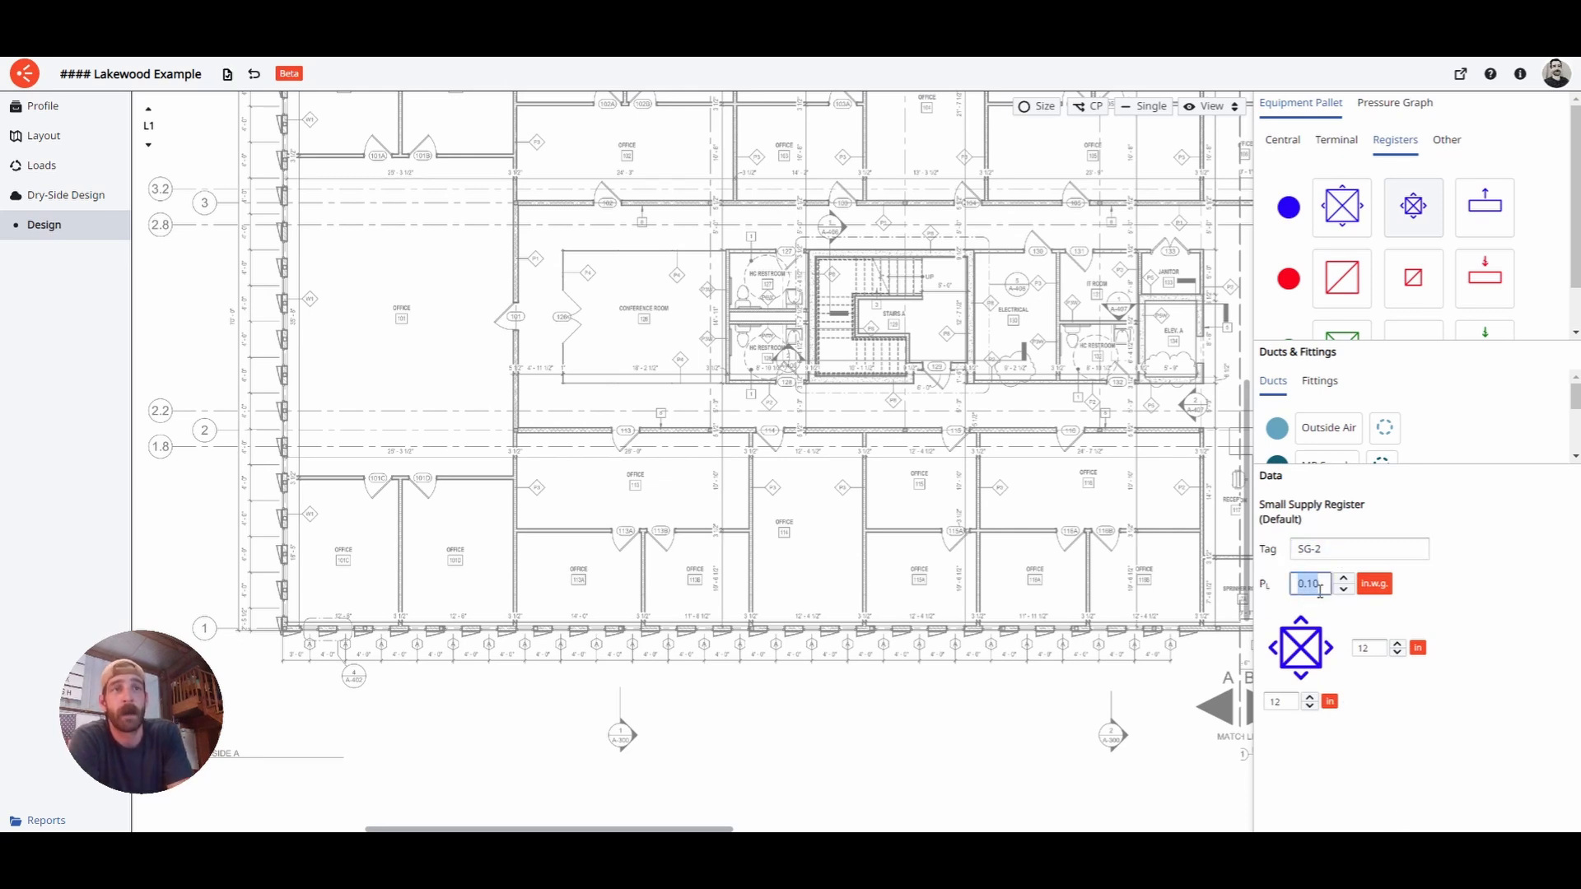
left_click(1332, 598)
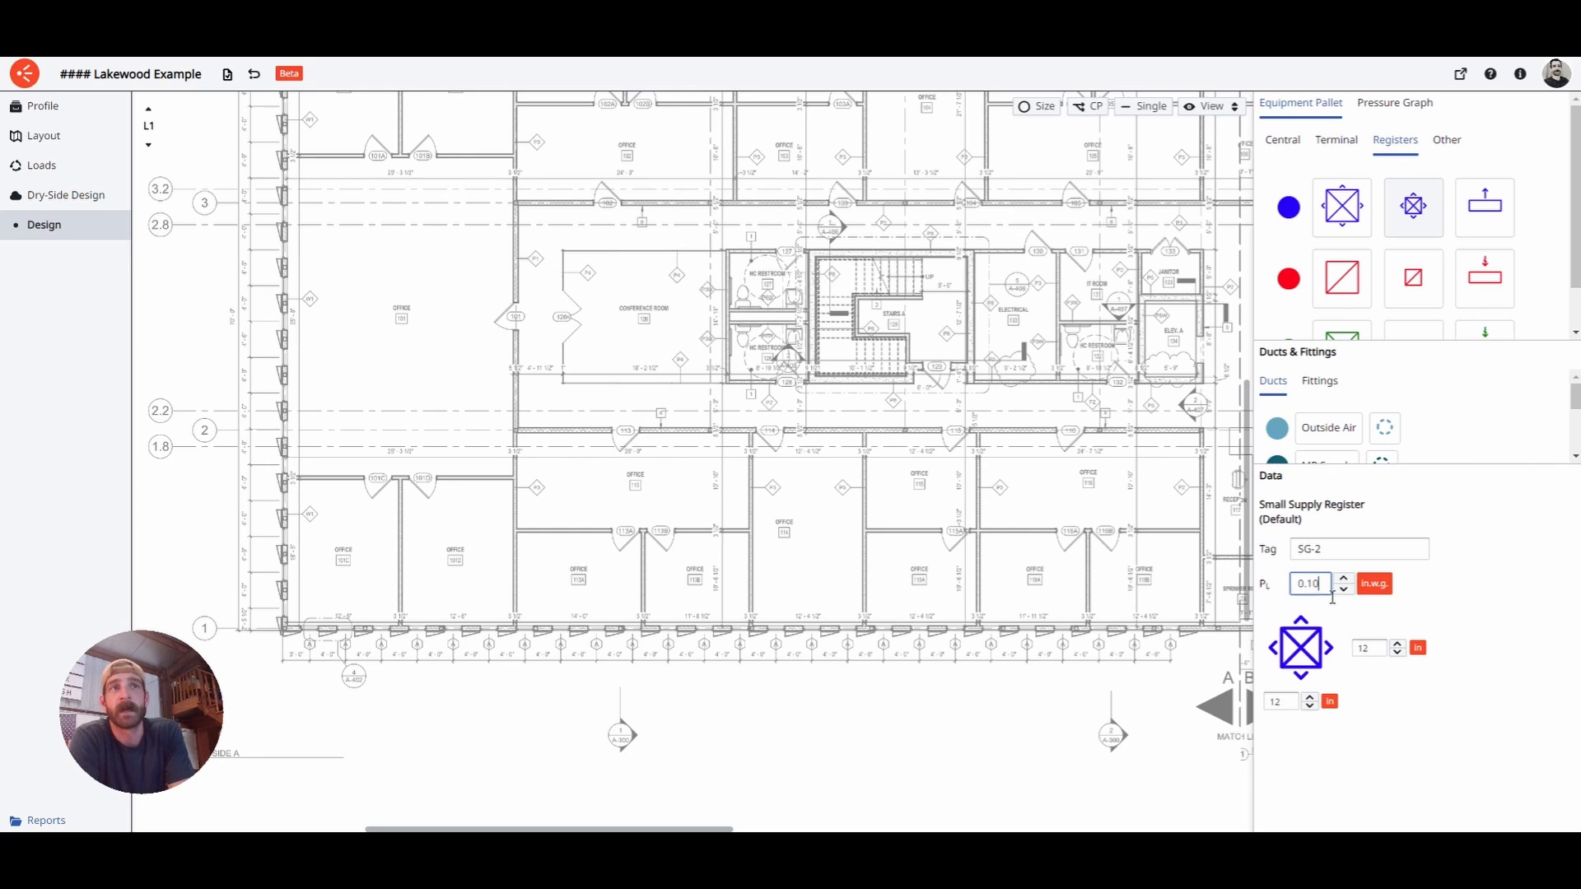
left_click_drag(1330, 593, 1302, 593)
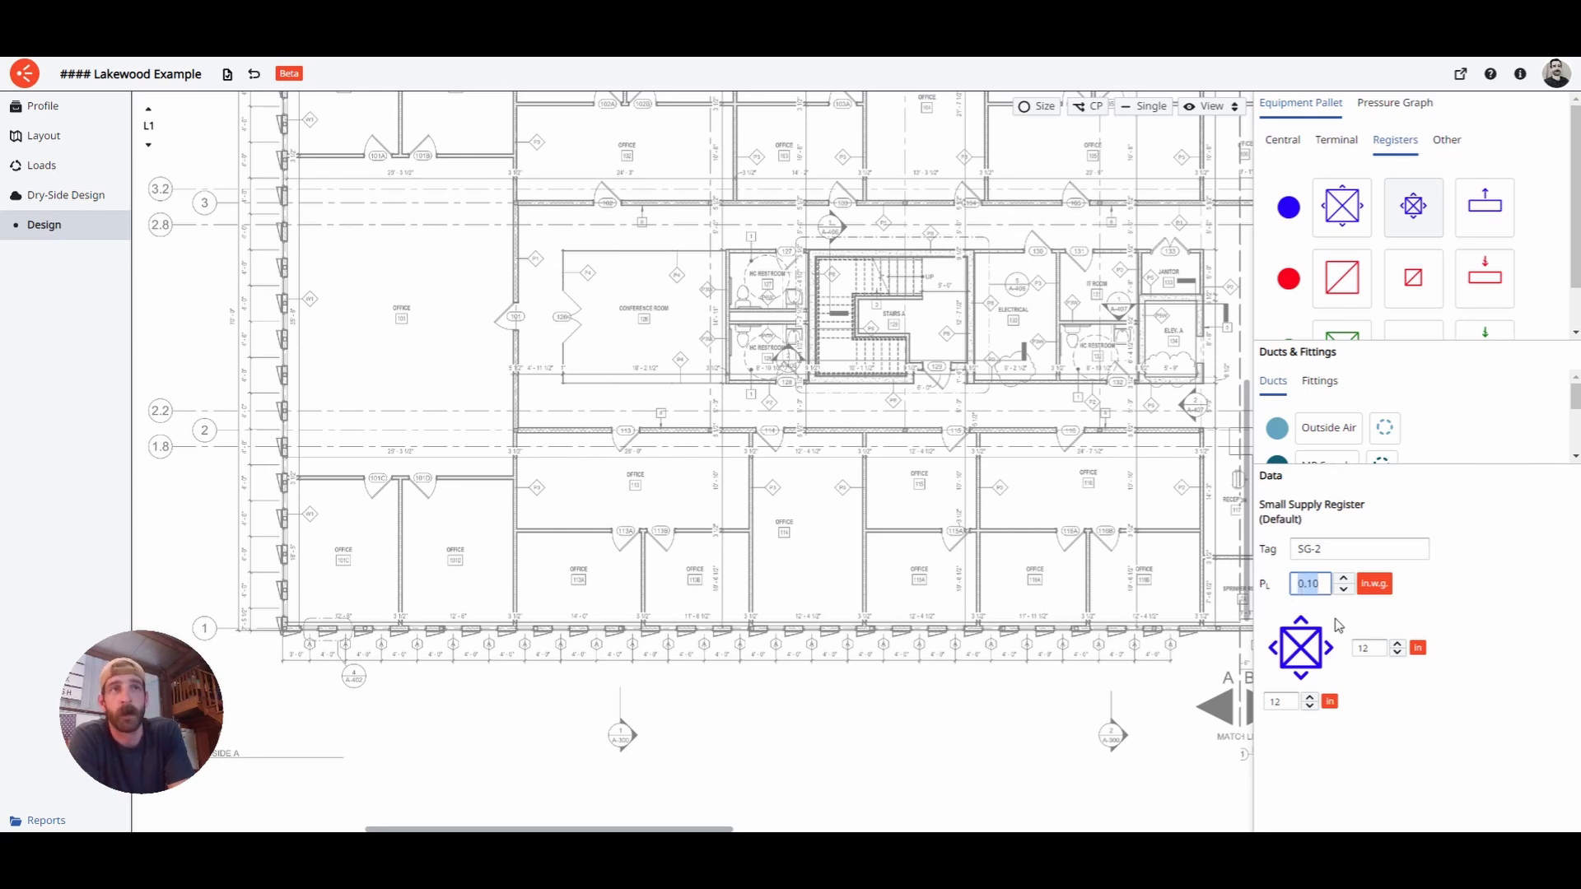
left_click(1326, 595)
left_click_drag(1323, 595, 1282, 594)
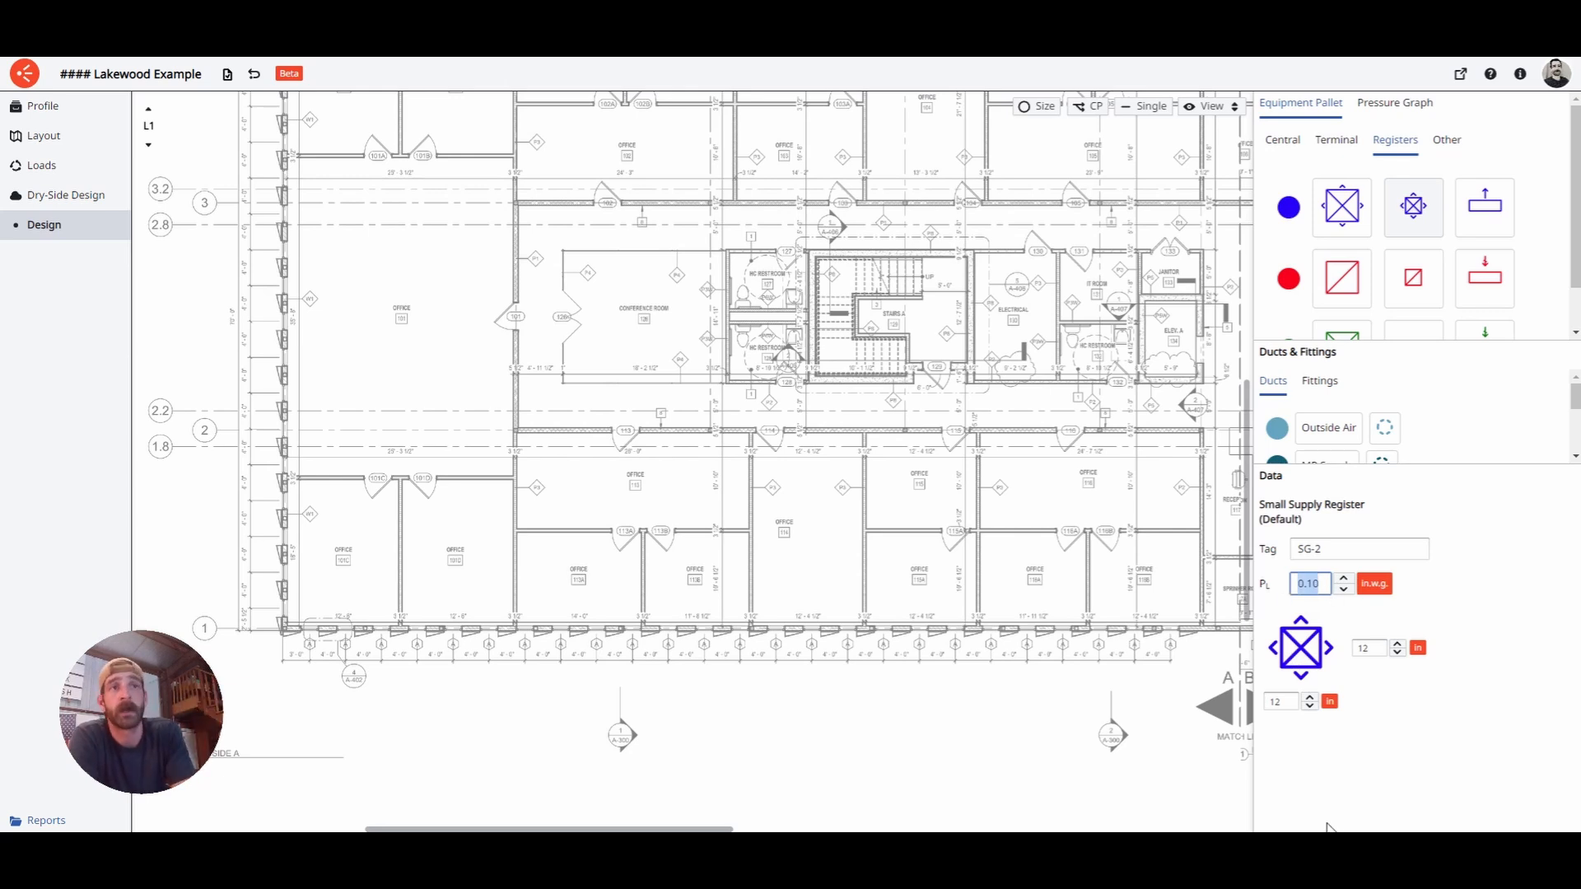
- Choose the Large Supply Register and zoom to office 101C, toggling plan annotations off and on
left_click(1345, 209)
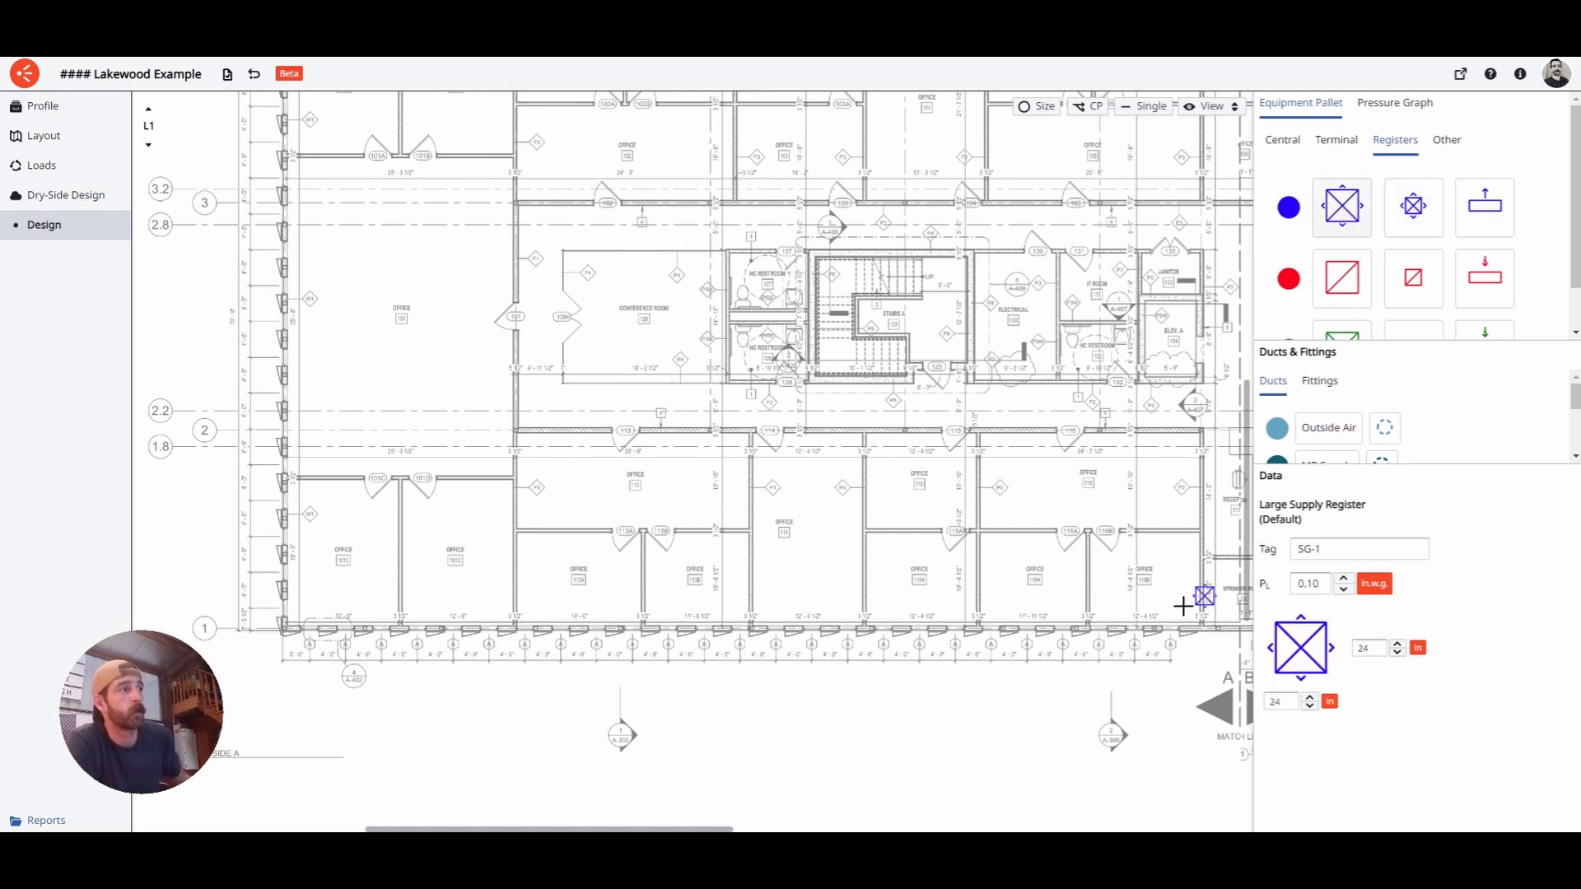
middle_click_drag(734, 576, 811, 565)
scroll(427, 551, "up", 5)
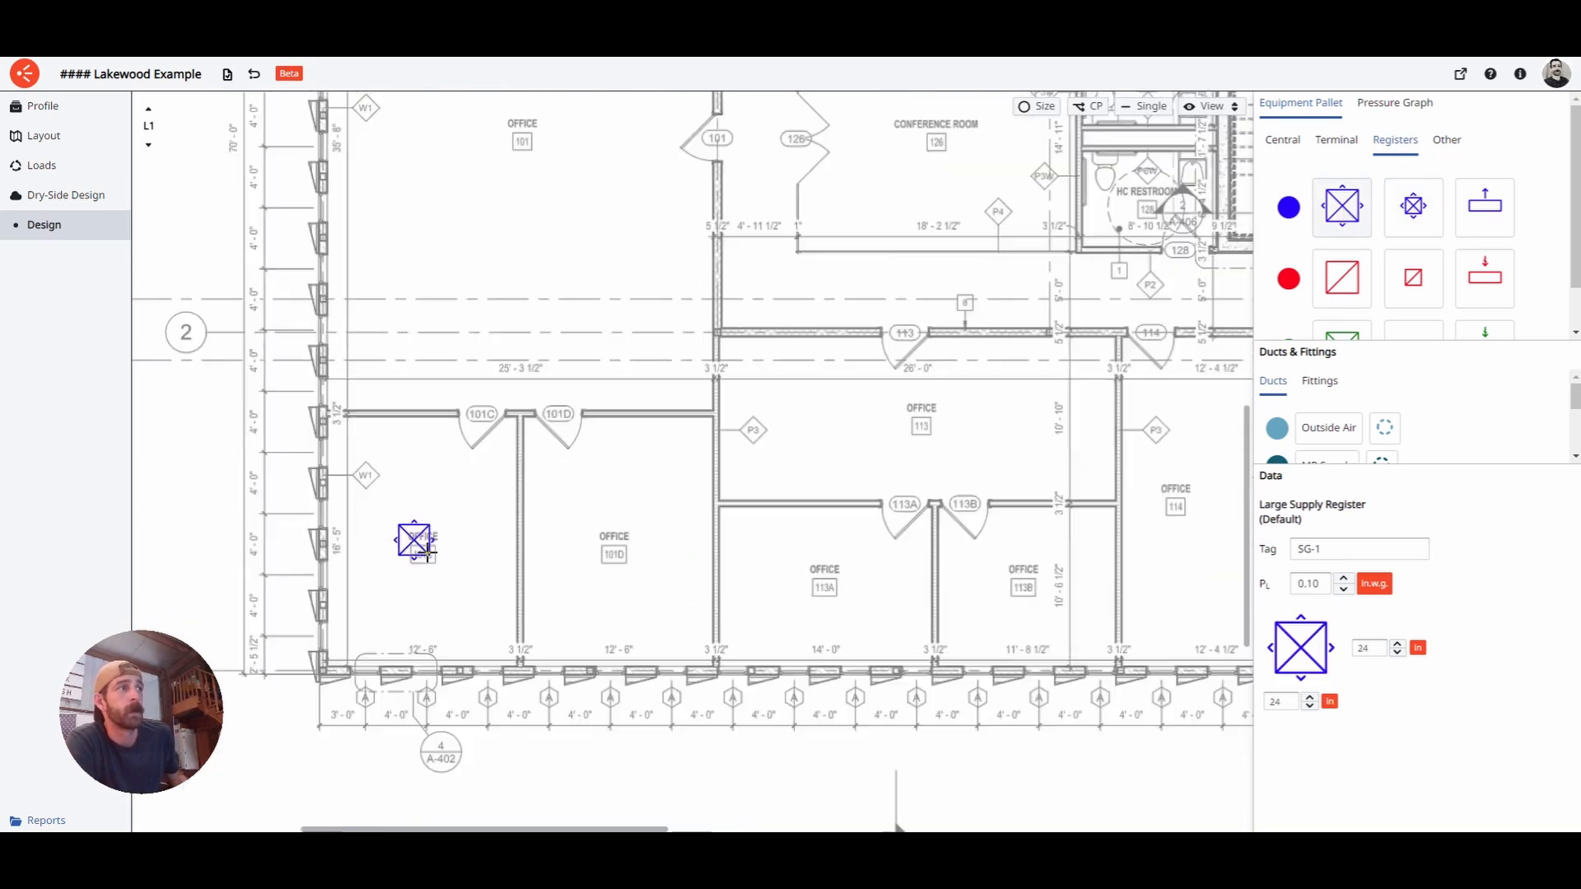
left_click(1211, 106)
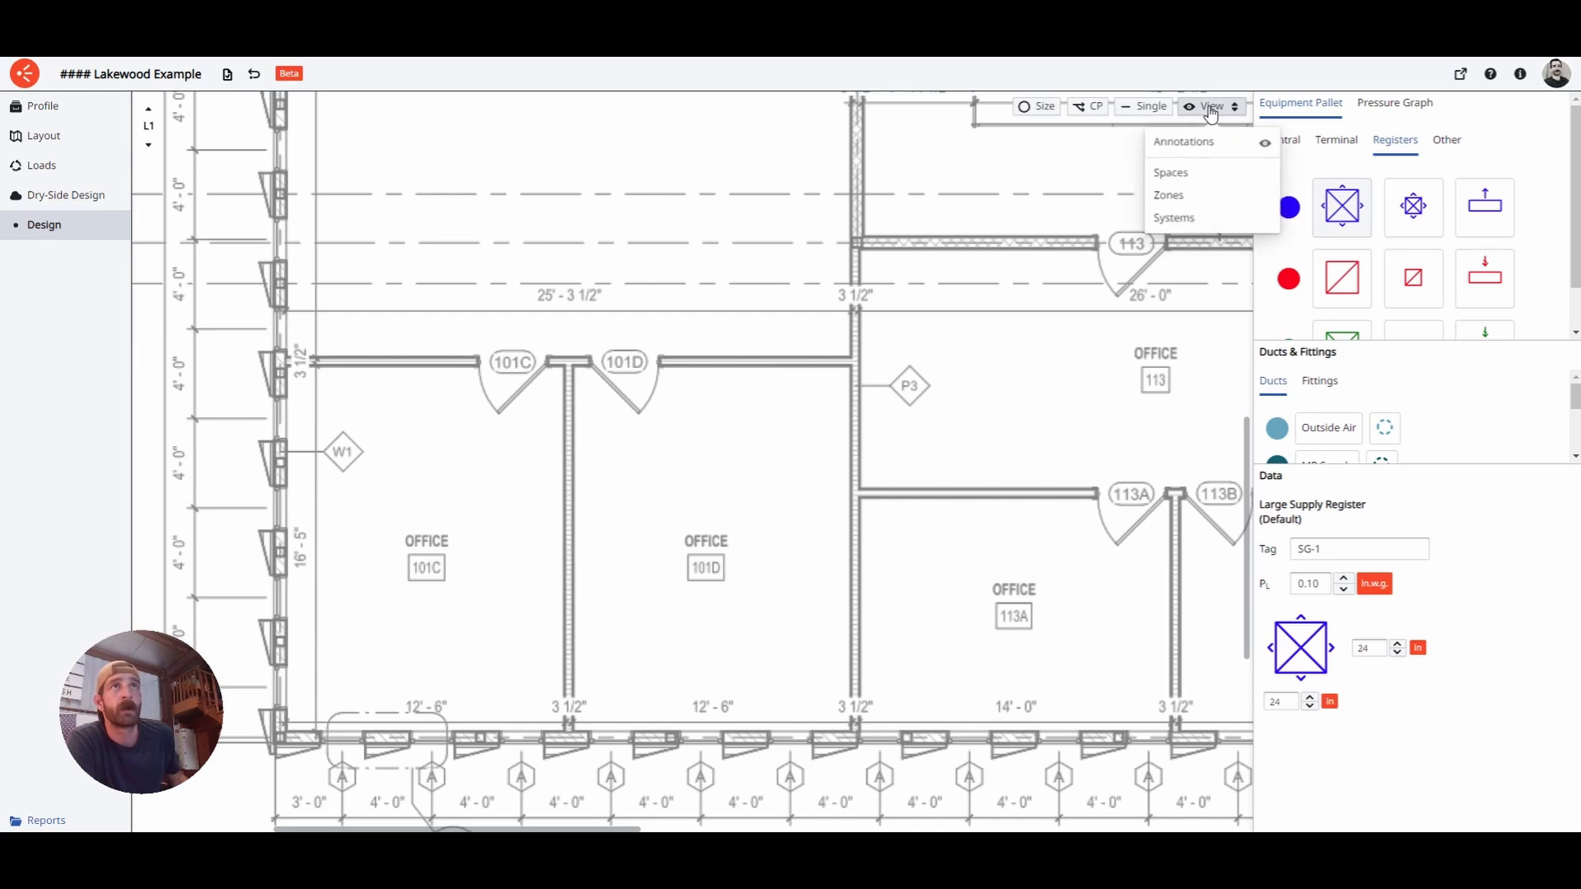
left_click(1245, 146)
left_click(1218, 109)
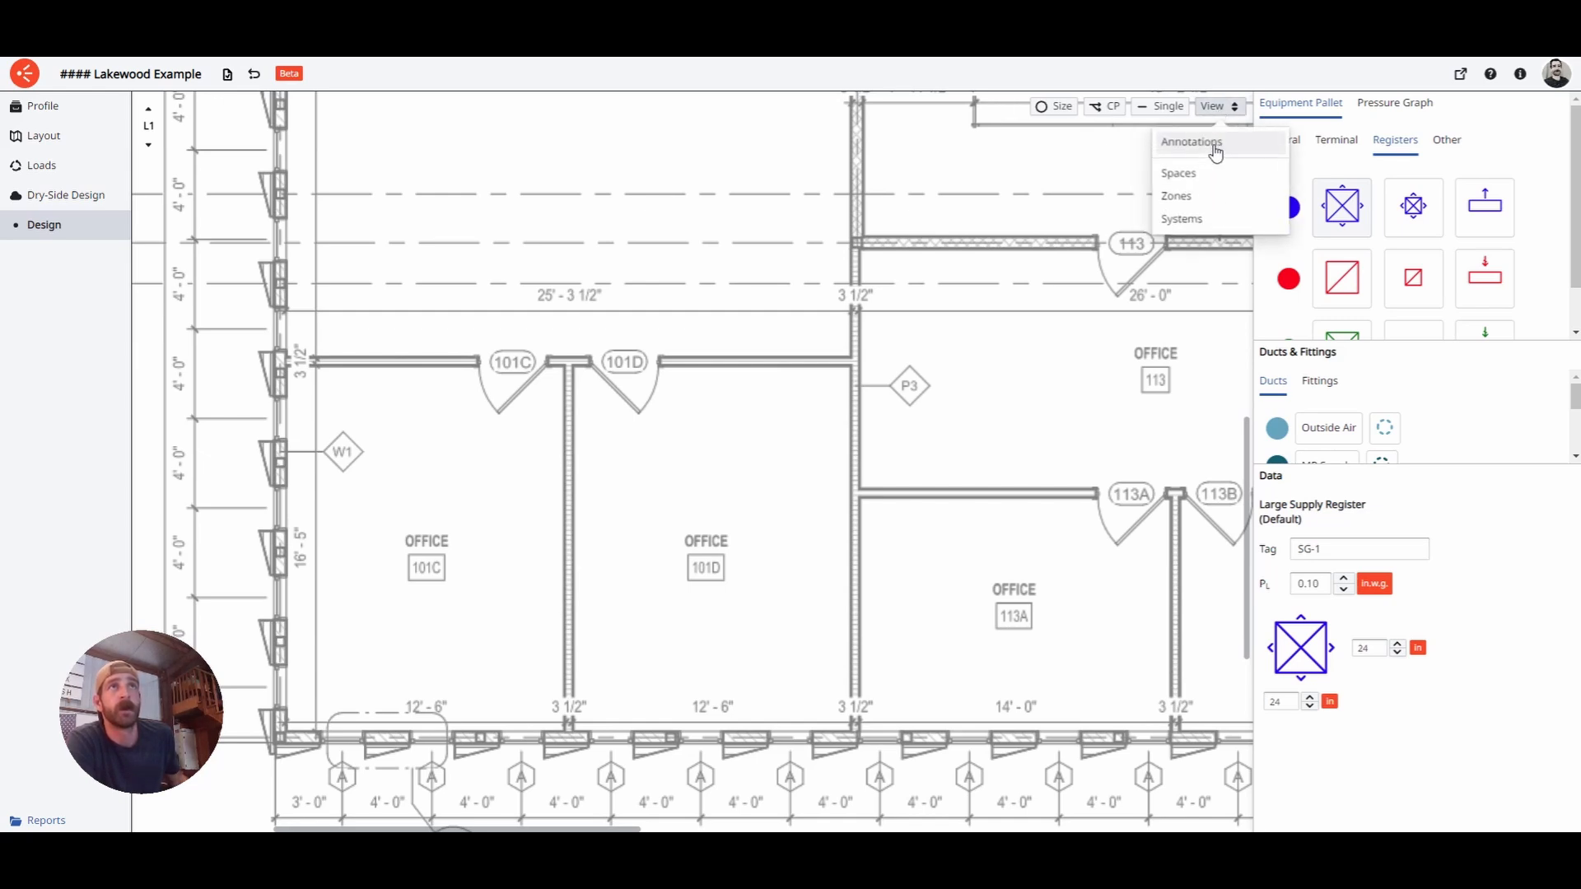
left_click(1216, 146)
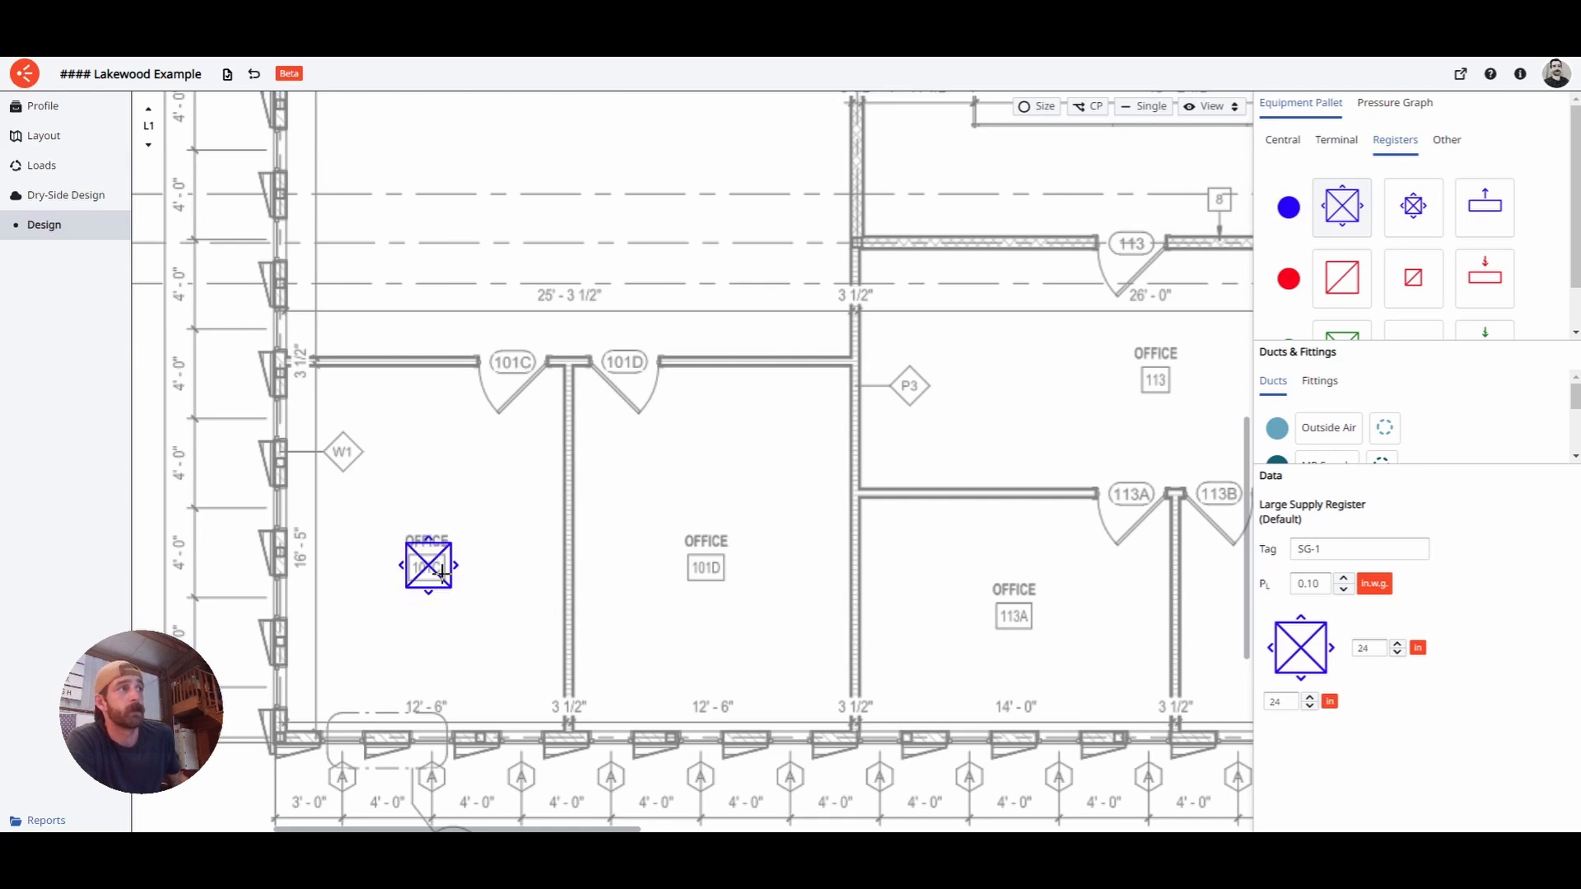
- Place SG-1 registers in offices 101C and 101D, checking 270 and 180 cfm with Spaces
left_click(429, 547)
left_click(707, 546)
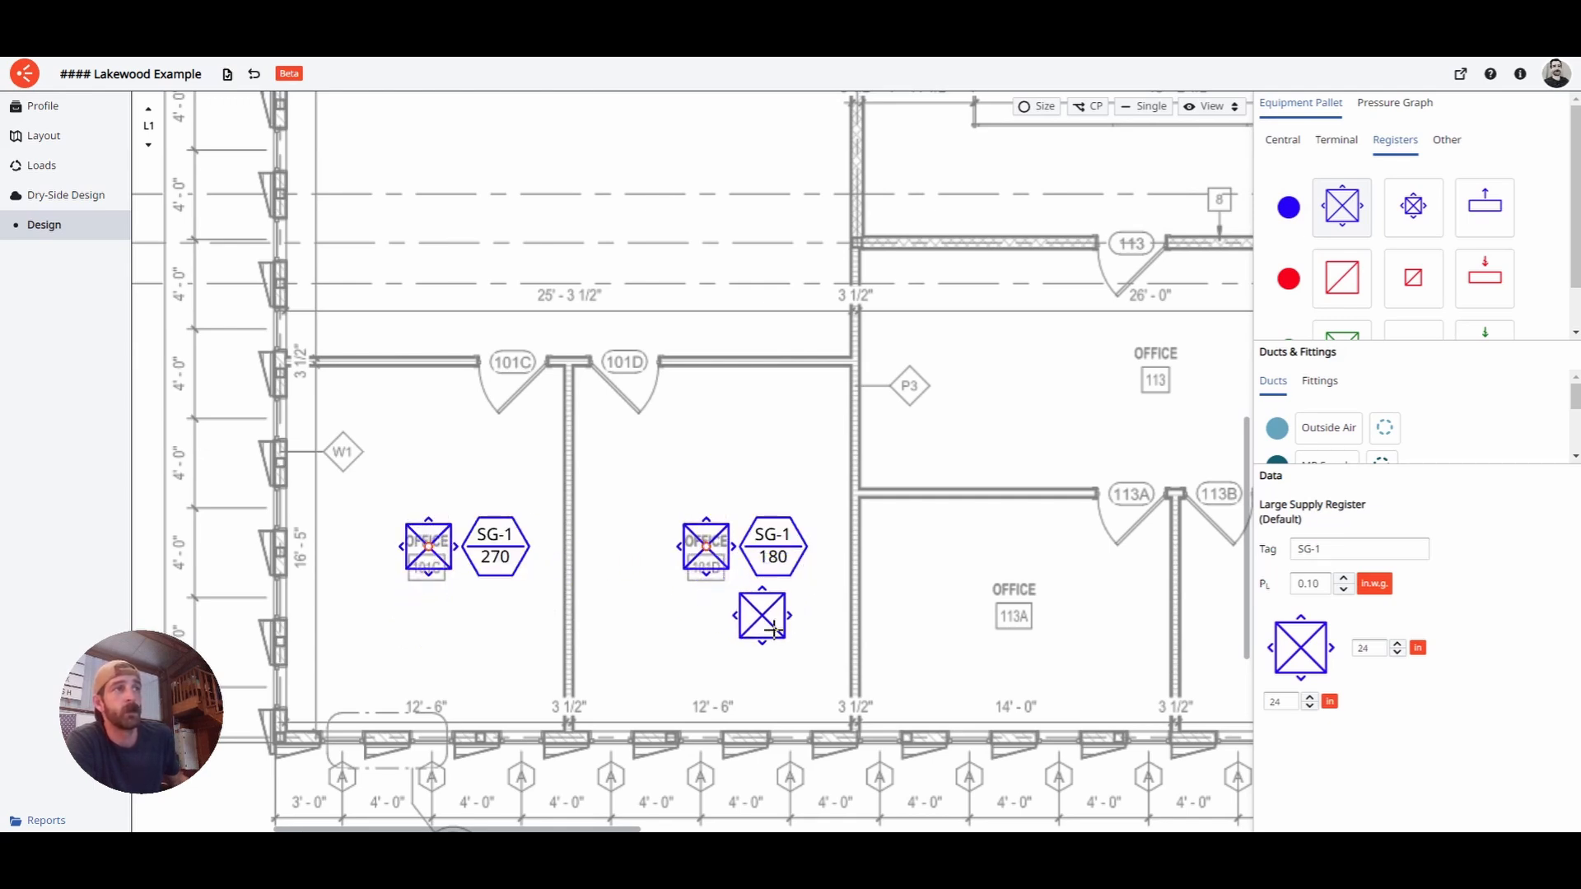
key("Escape")
left_click(1207, 107)
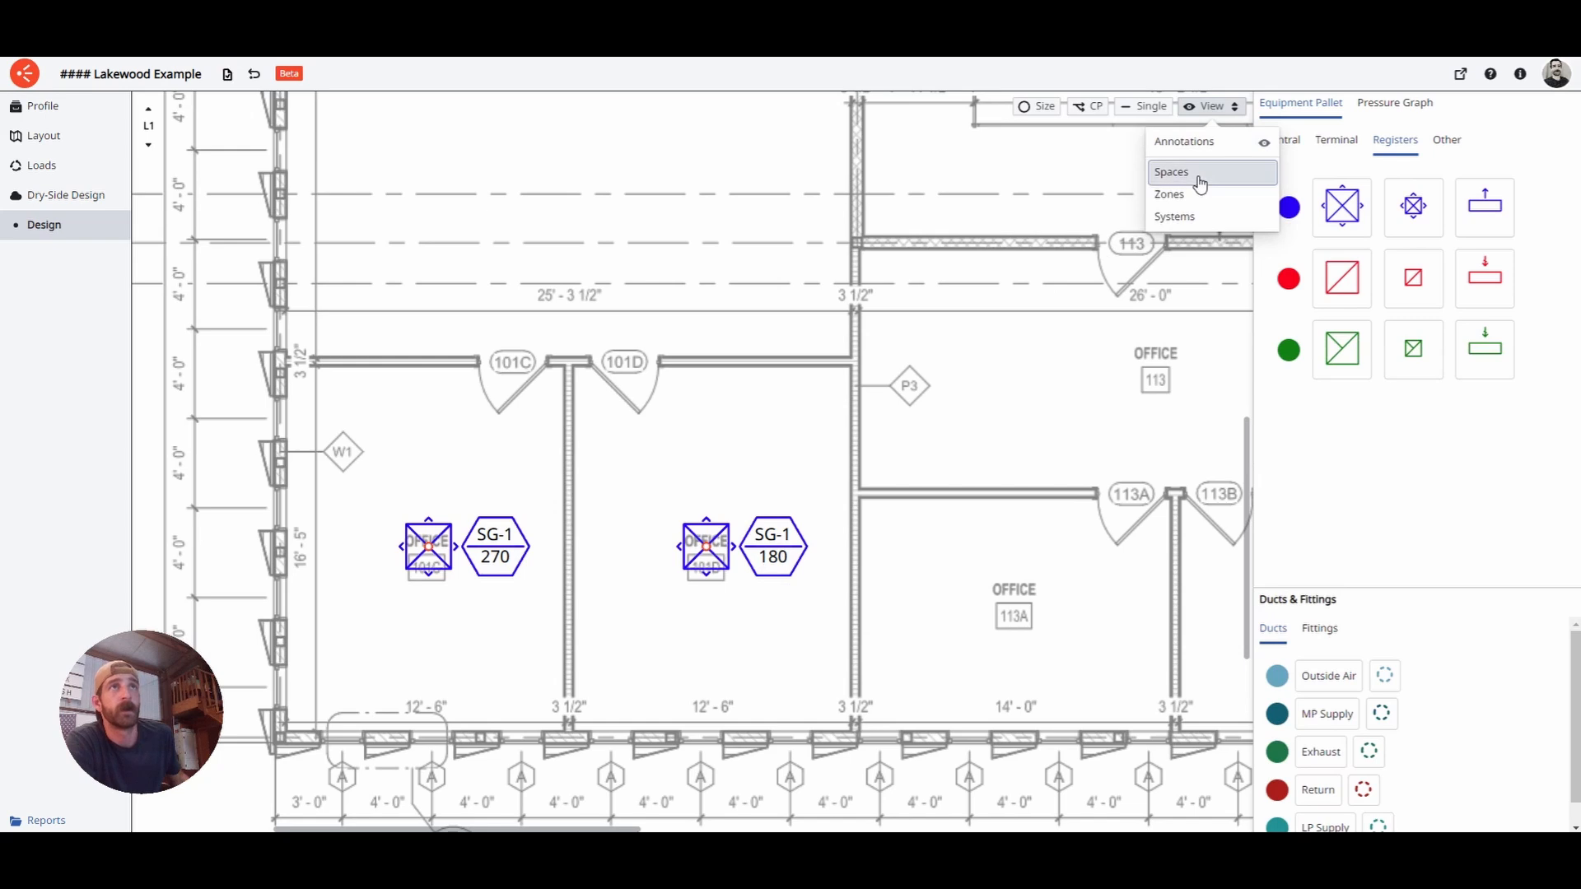
left_click(1200, 172)
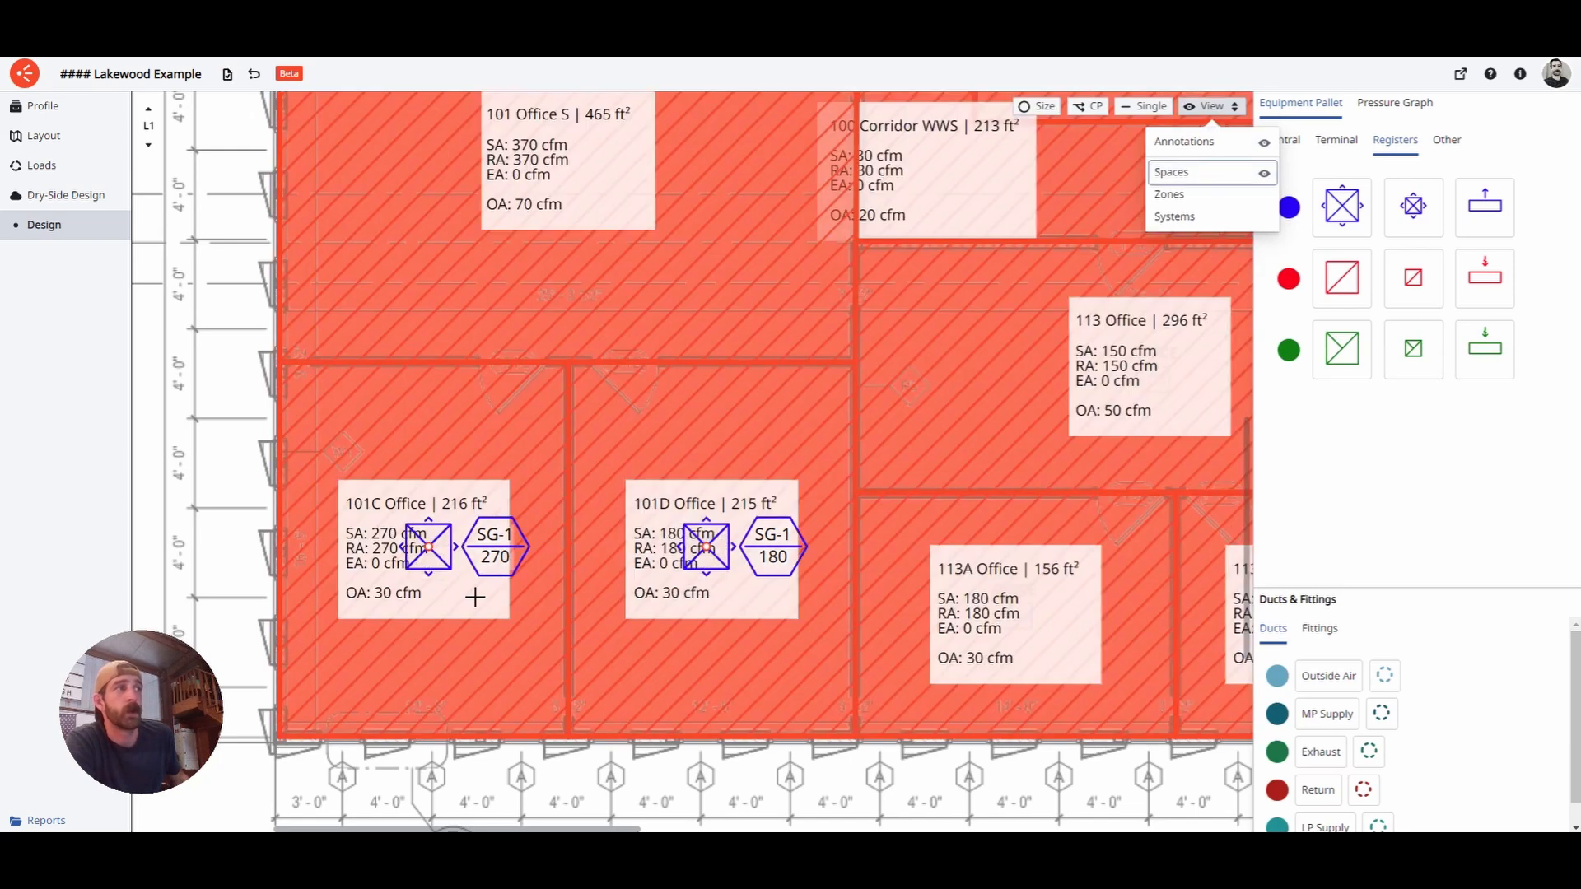
left_click(1190, 174)
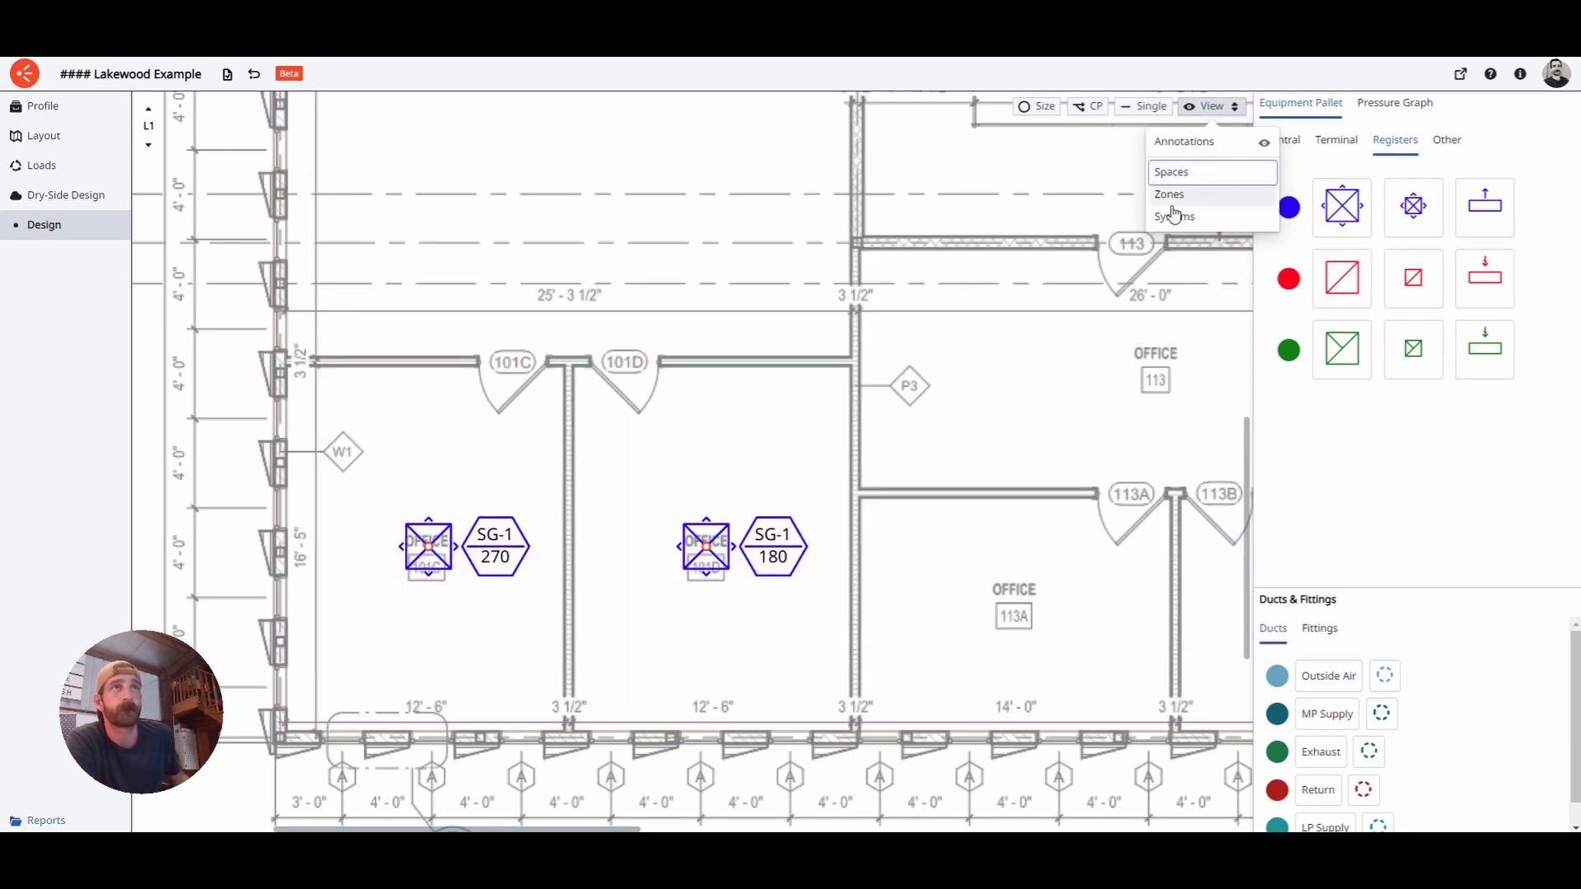
- Place large supply registers in office 113 (two), 113A and 113B
left_click(1356, 212)
middle_click_drag(762, 480, 400, 368)
scroll(593, 416, "down", 2)
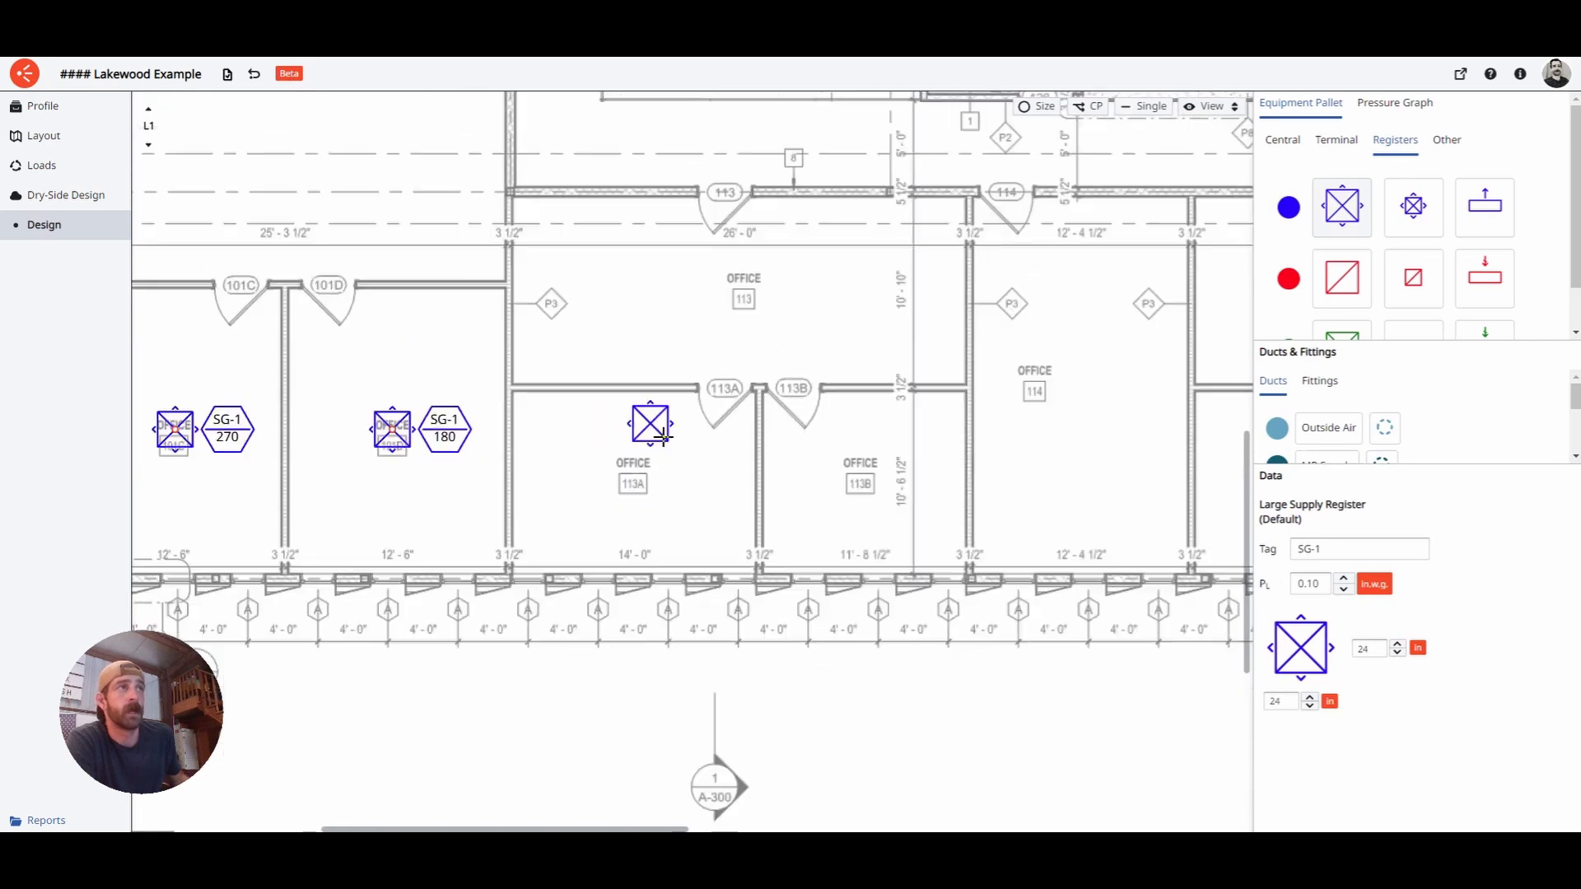
scroll(663, 437, "down", 3)
middle_click_drag(702, 407, 595, 496)
scroll(690, 495, "up", 4)
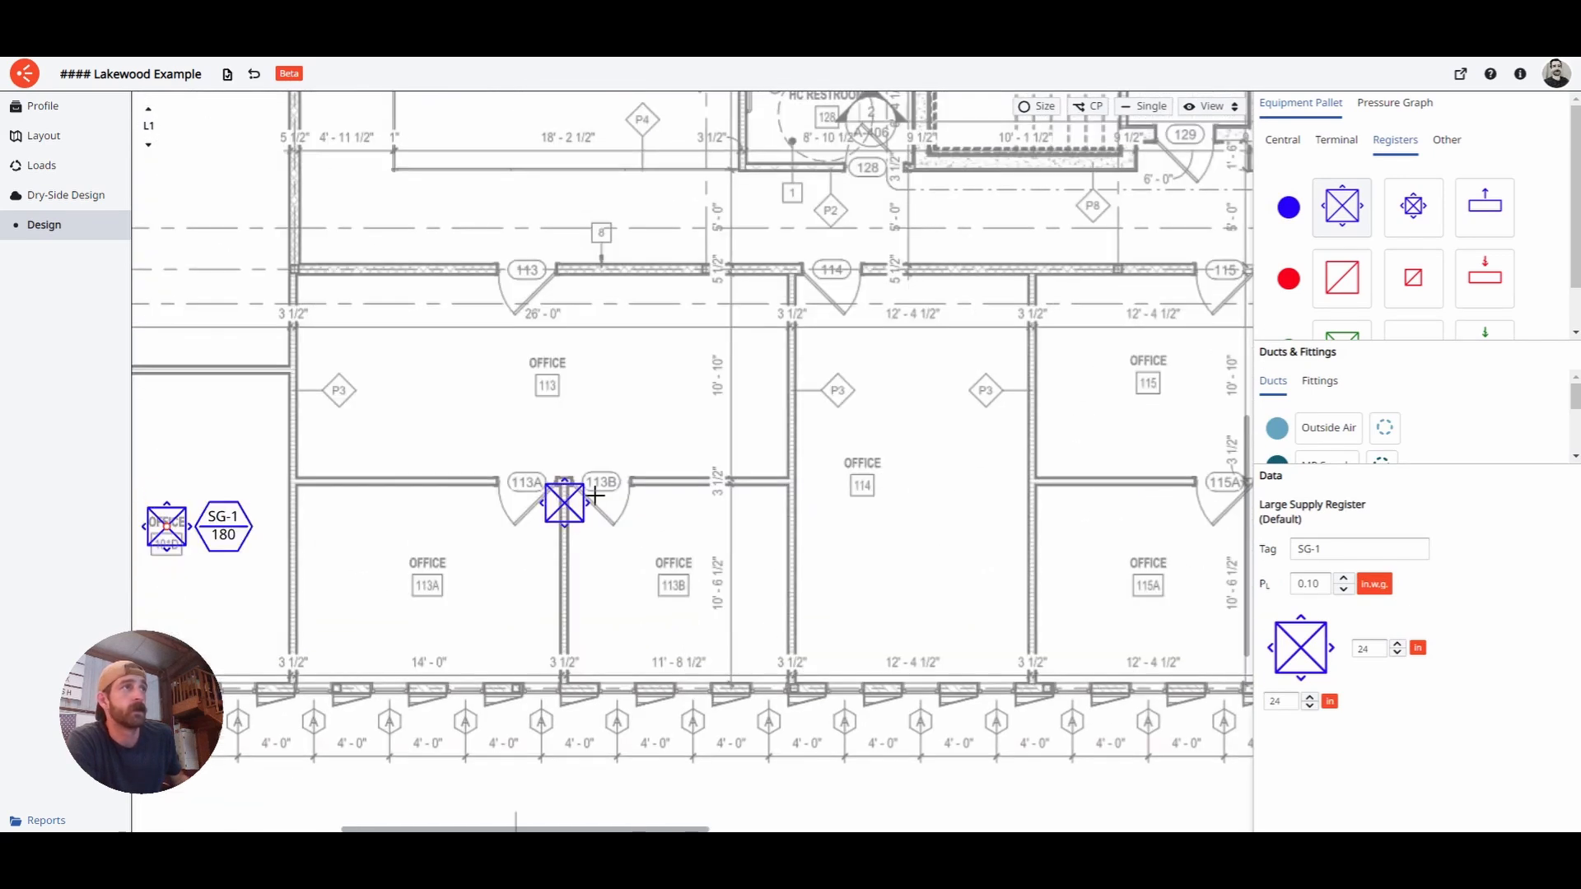
left_click(443, 383)
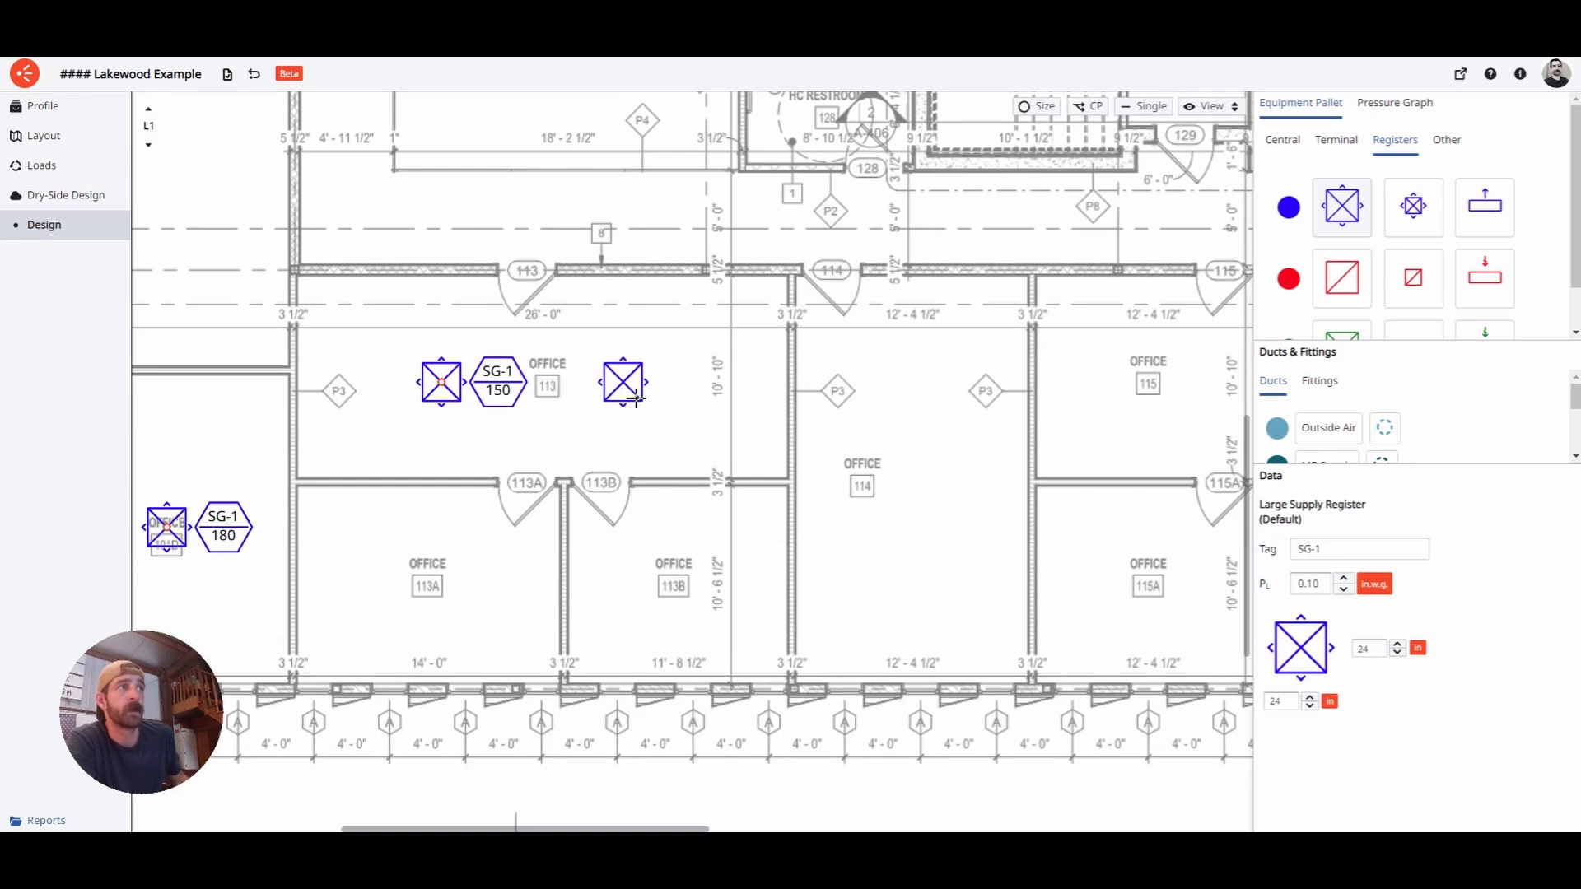
left_click(643, 399)
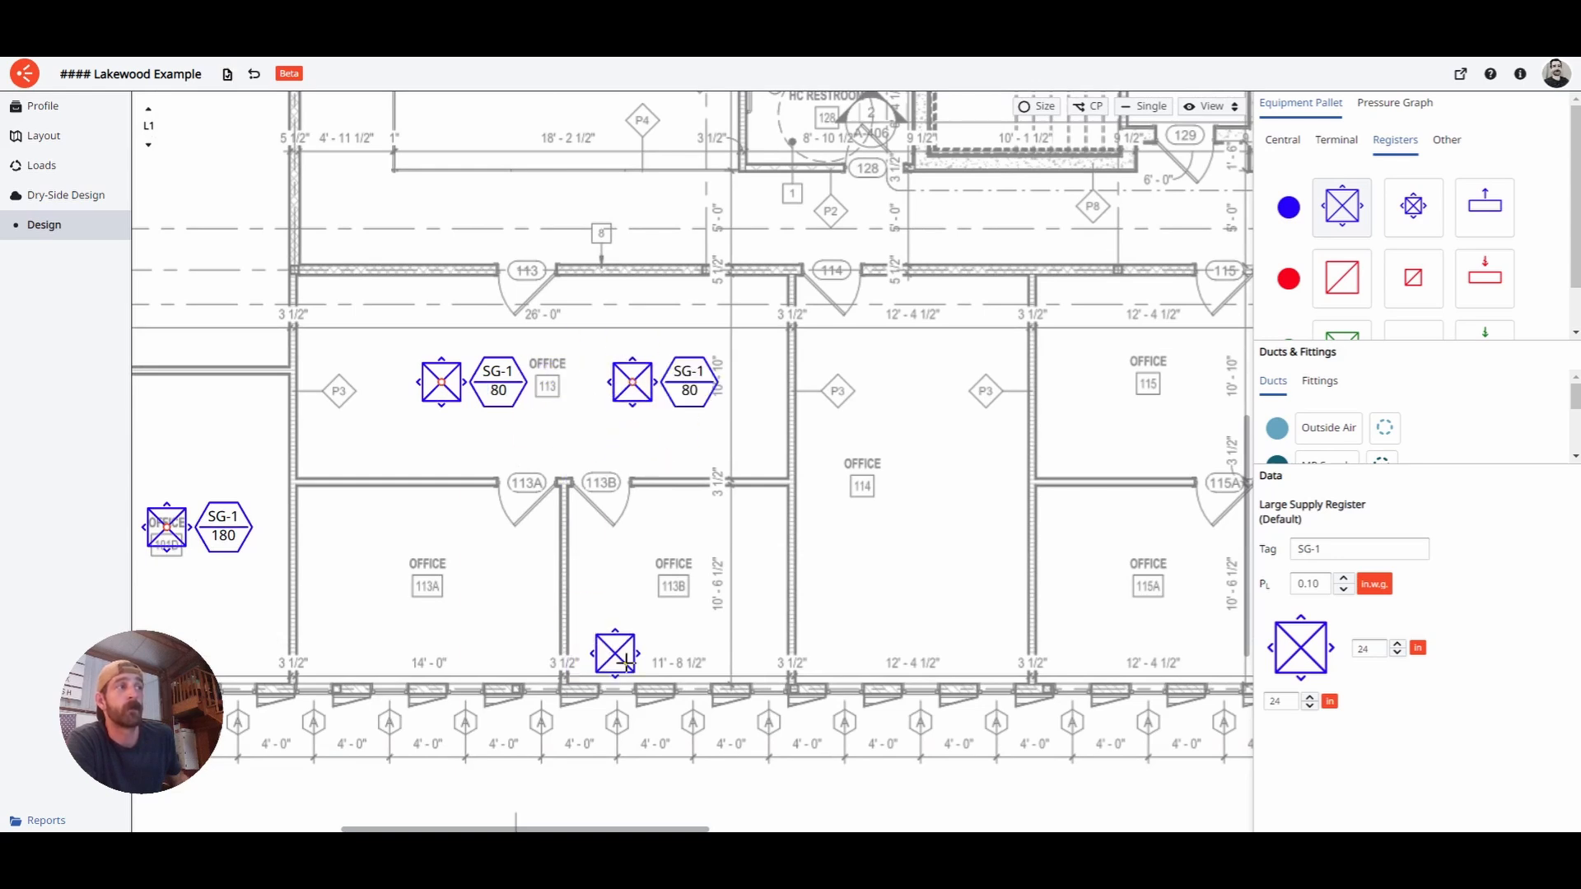
left_click(445, 598)
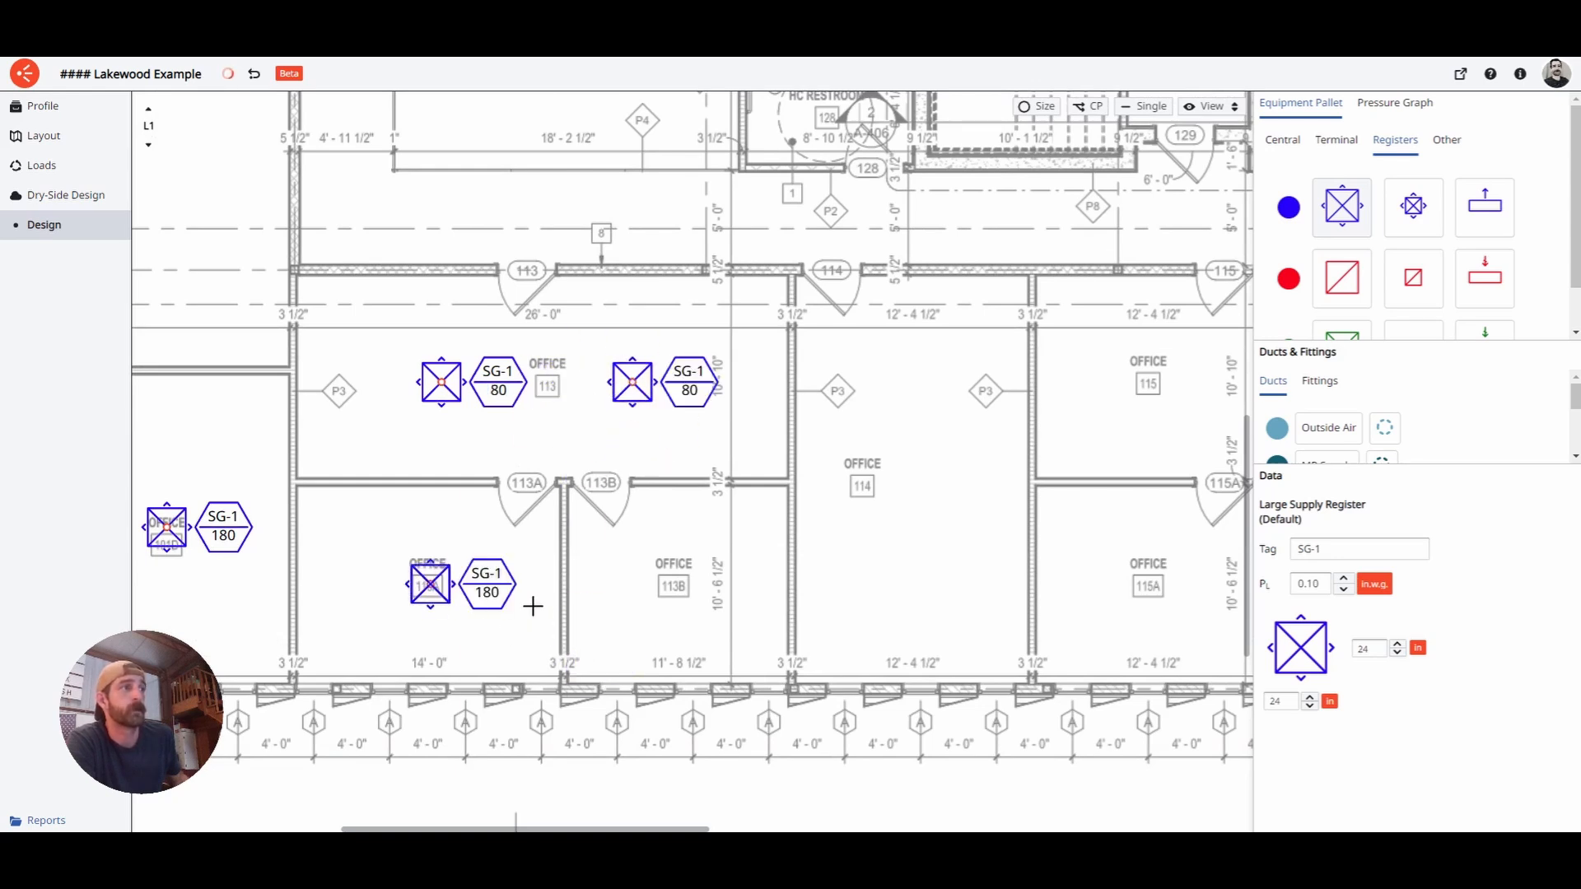
left_click(694, 595)
- Place large supply registers in office 114 (two), 115 and 115A, then zoom out
left_click(935, 400)
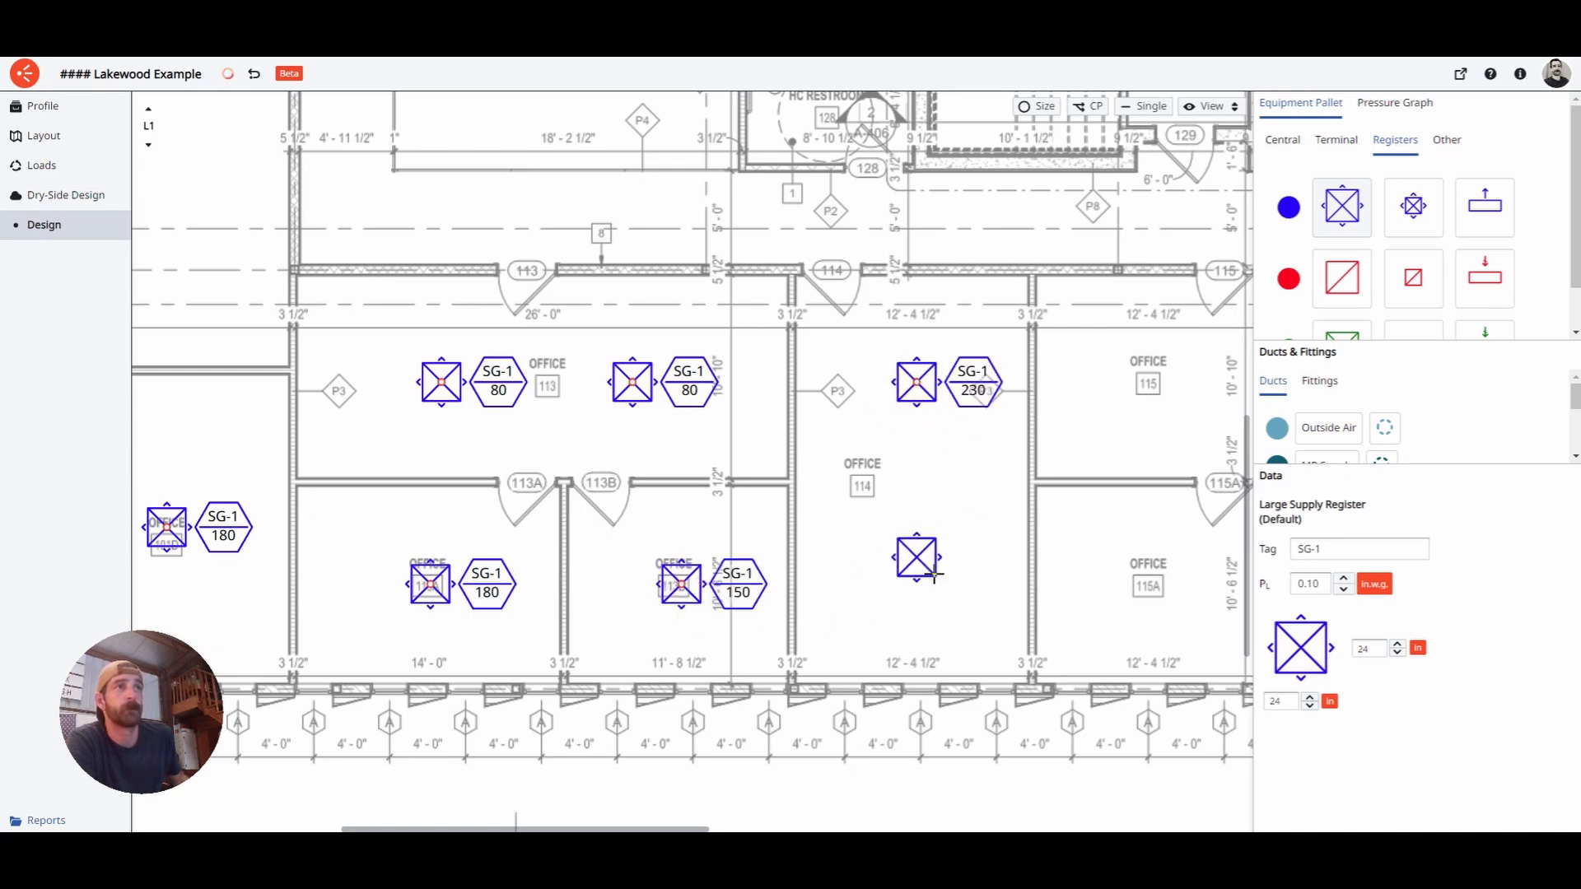
left_click(935, 579)
scroll(893, 417, "right", 3)
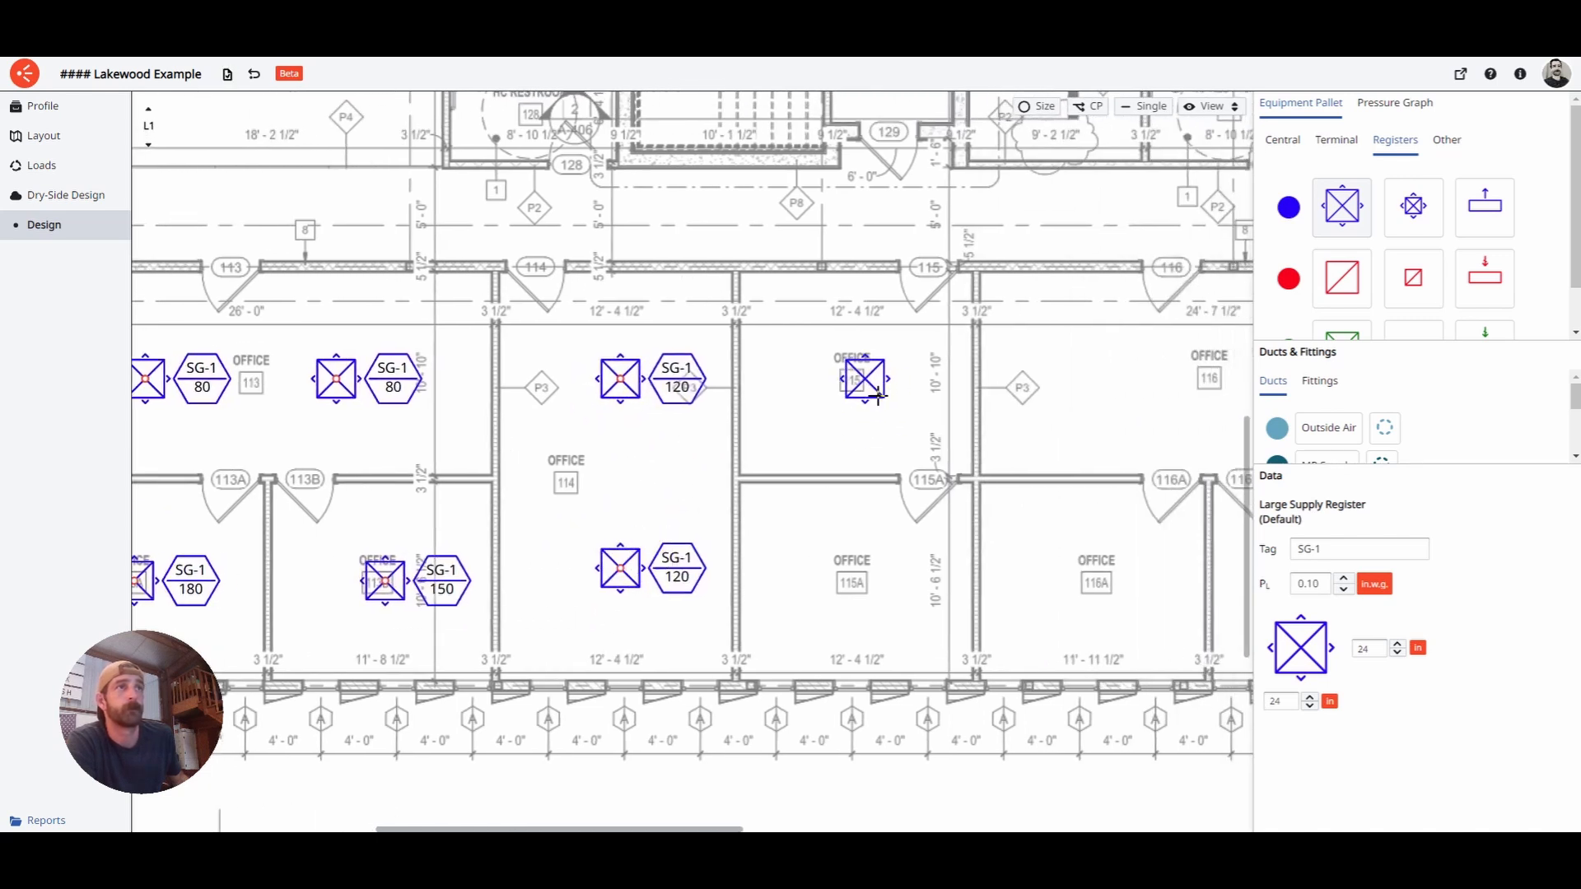
left_click(878, 399)
left_click(883, 600)
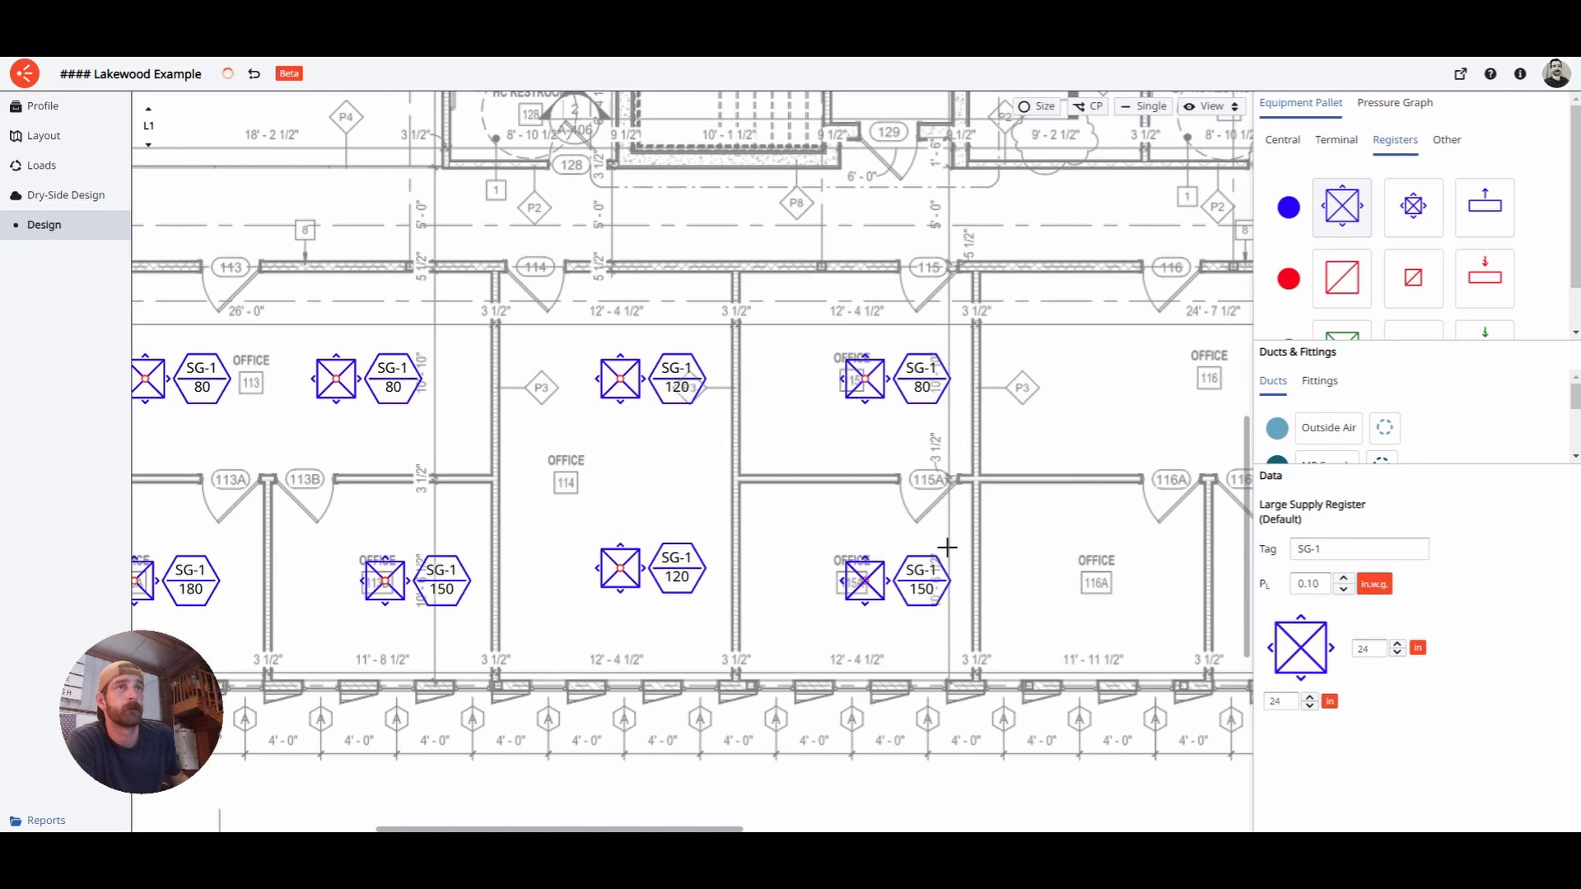
scroll(944, 531, "right", 3)
scroll(839, 534, "down", 5)
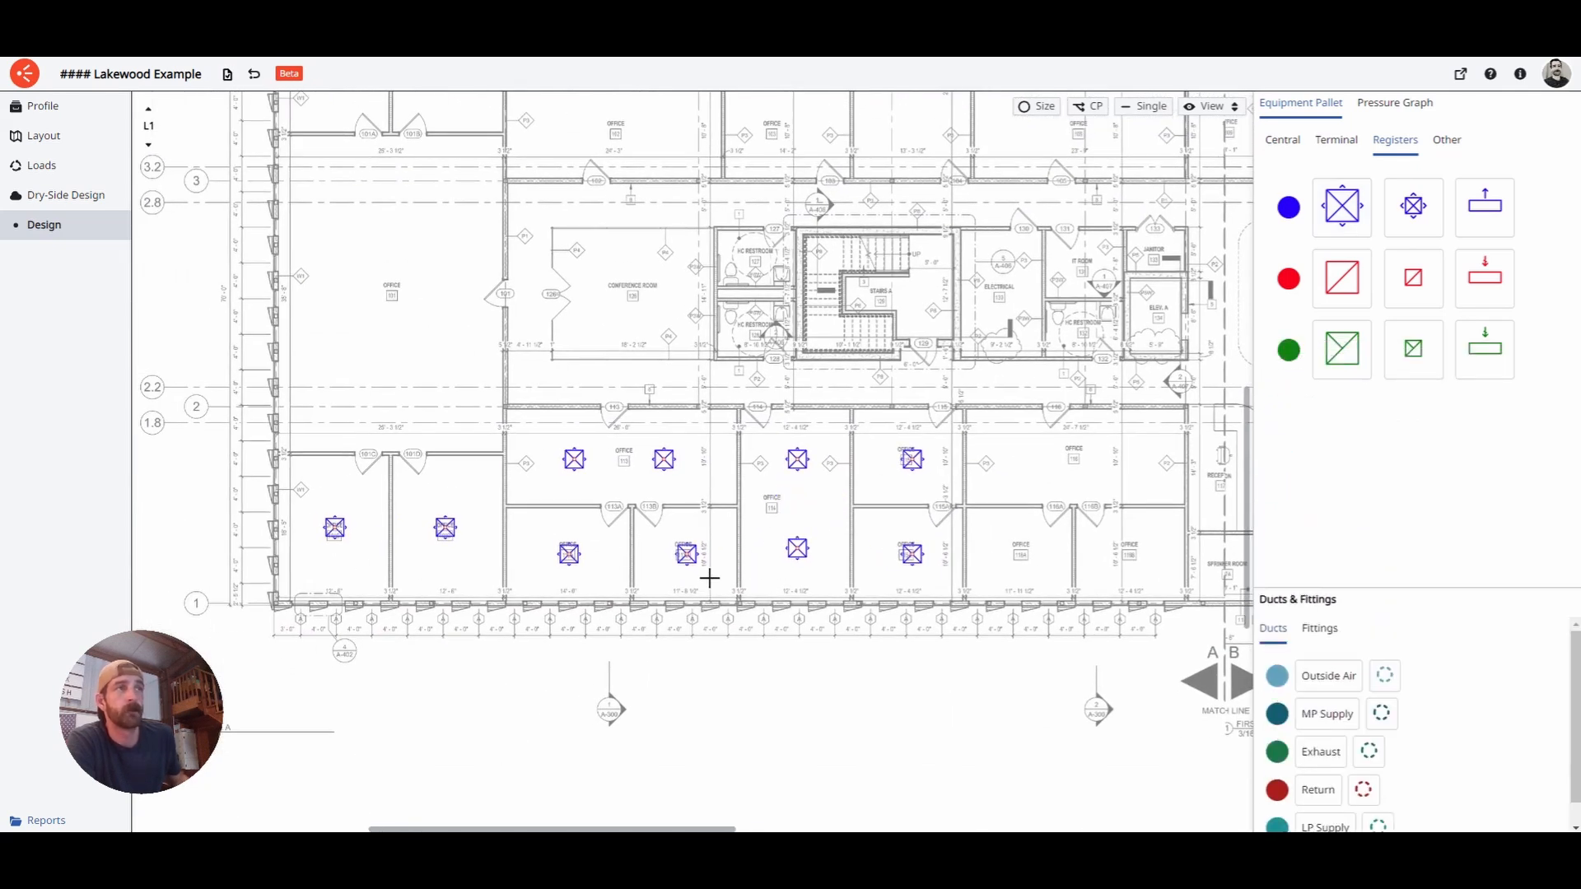
- List terminal units AC-1-1 through AC-1-15 in the Equipment Pallet's Terminal tab
scroll(544, 554, "up", 5)
scroll(755, 516, "down", 5)
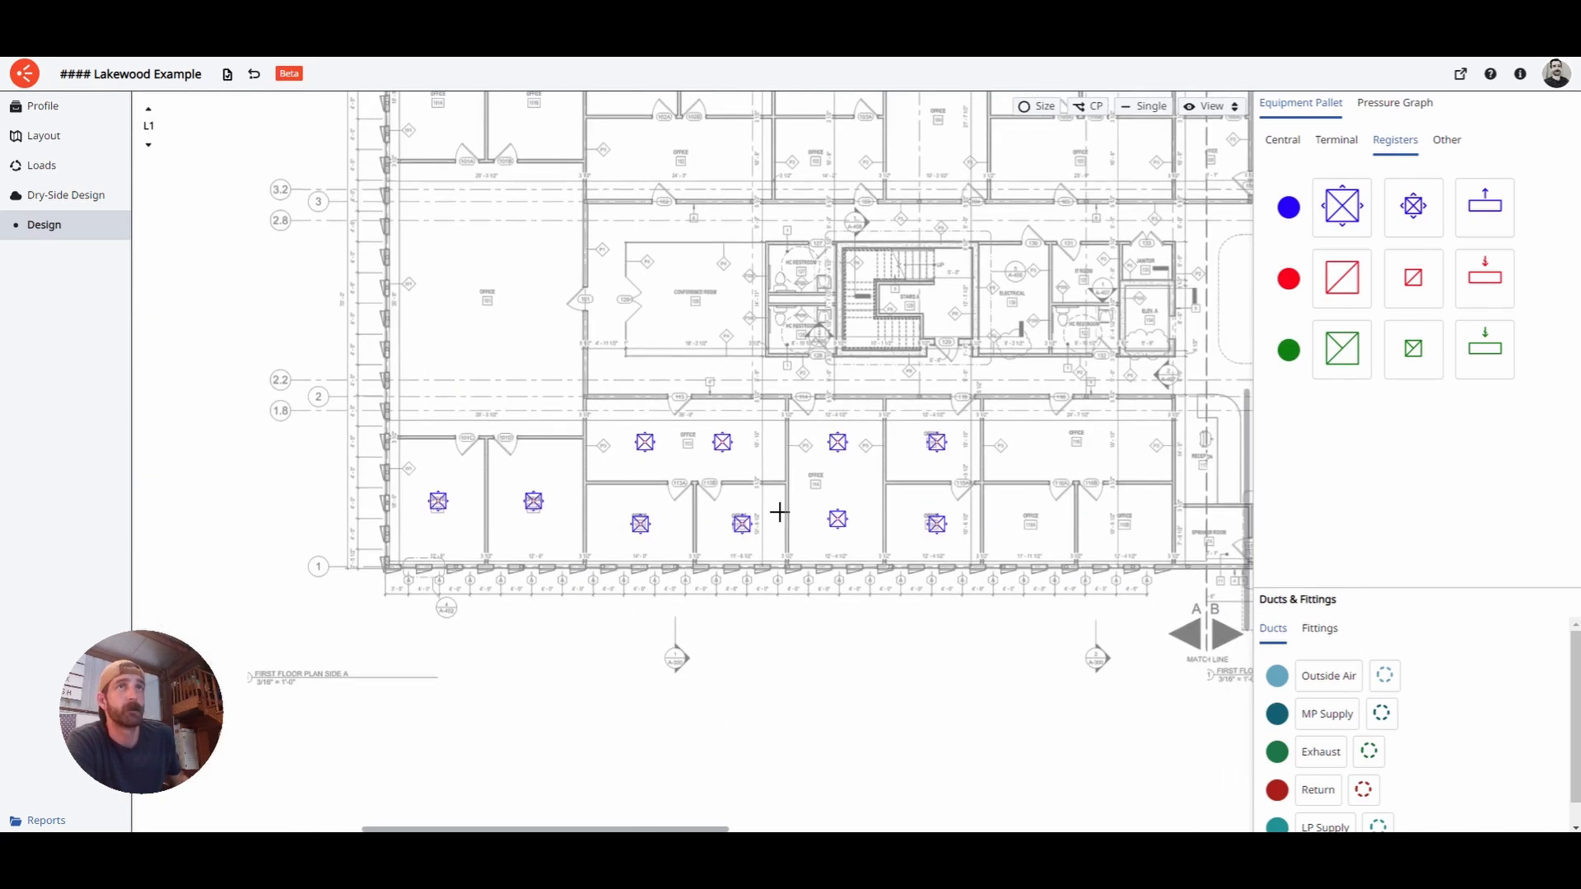
left_click(1335, 140)
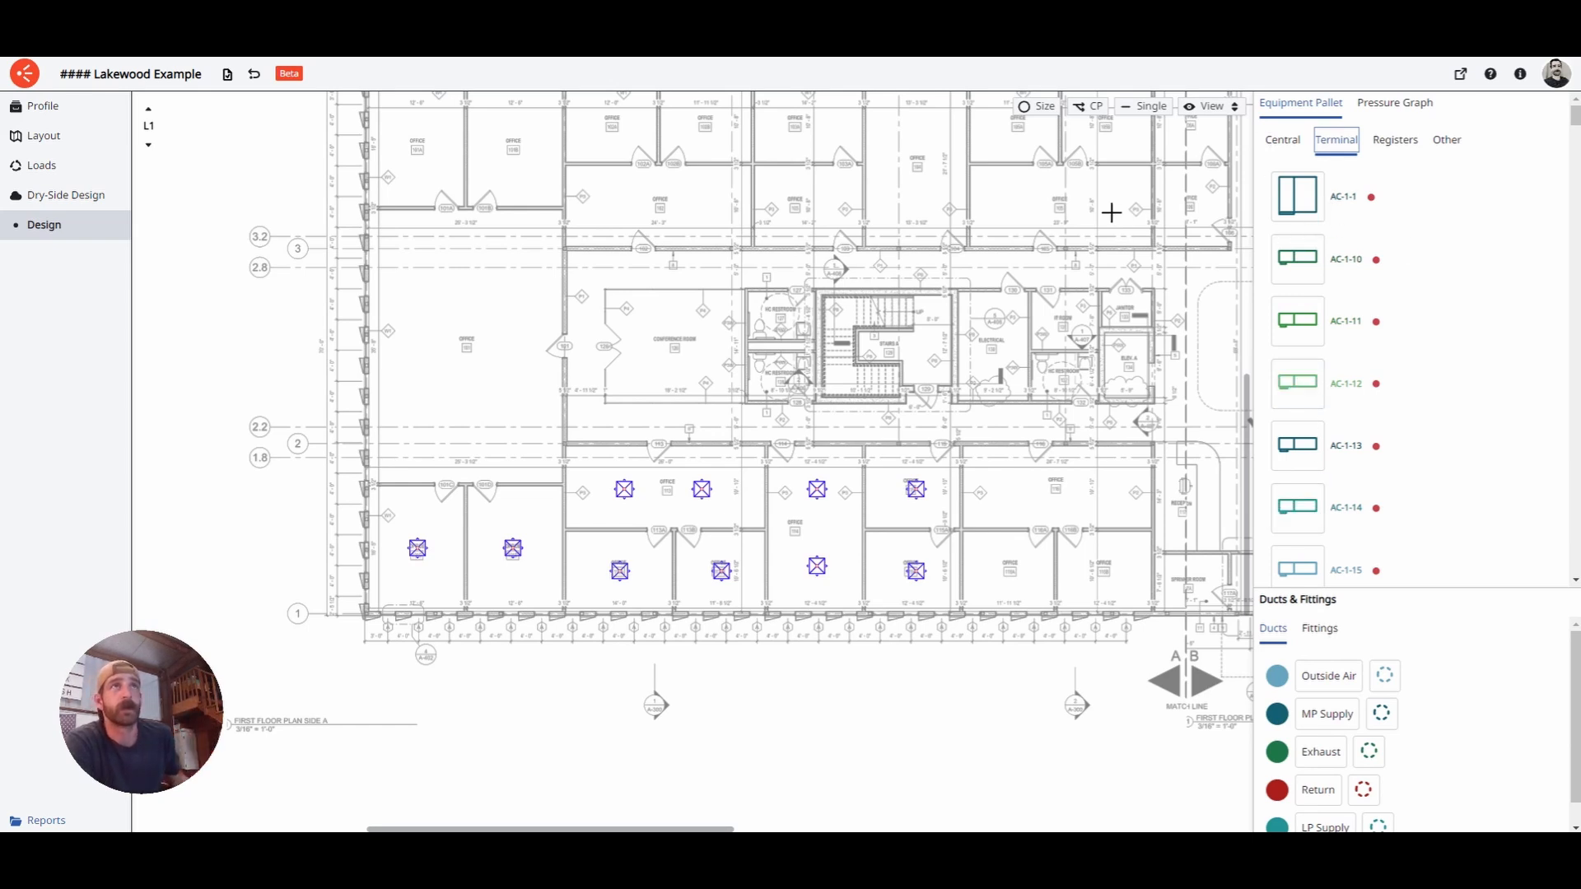
- Turn on the Zones overlay and zoom to the lower-left rooms in zones AC-1-7, AC-1-10, AC-1-11
left_click(1211, 107)
left_click(1194, 196)
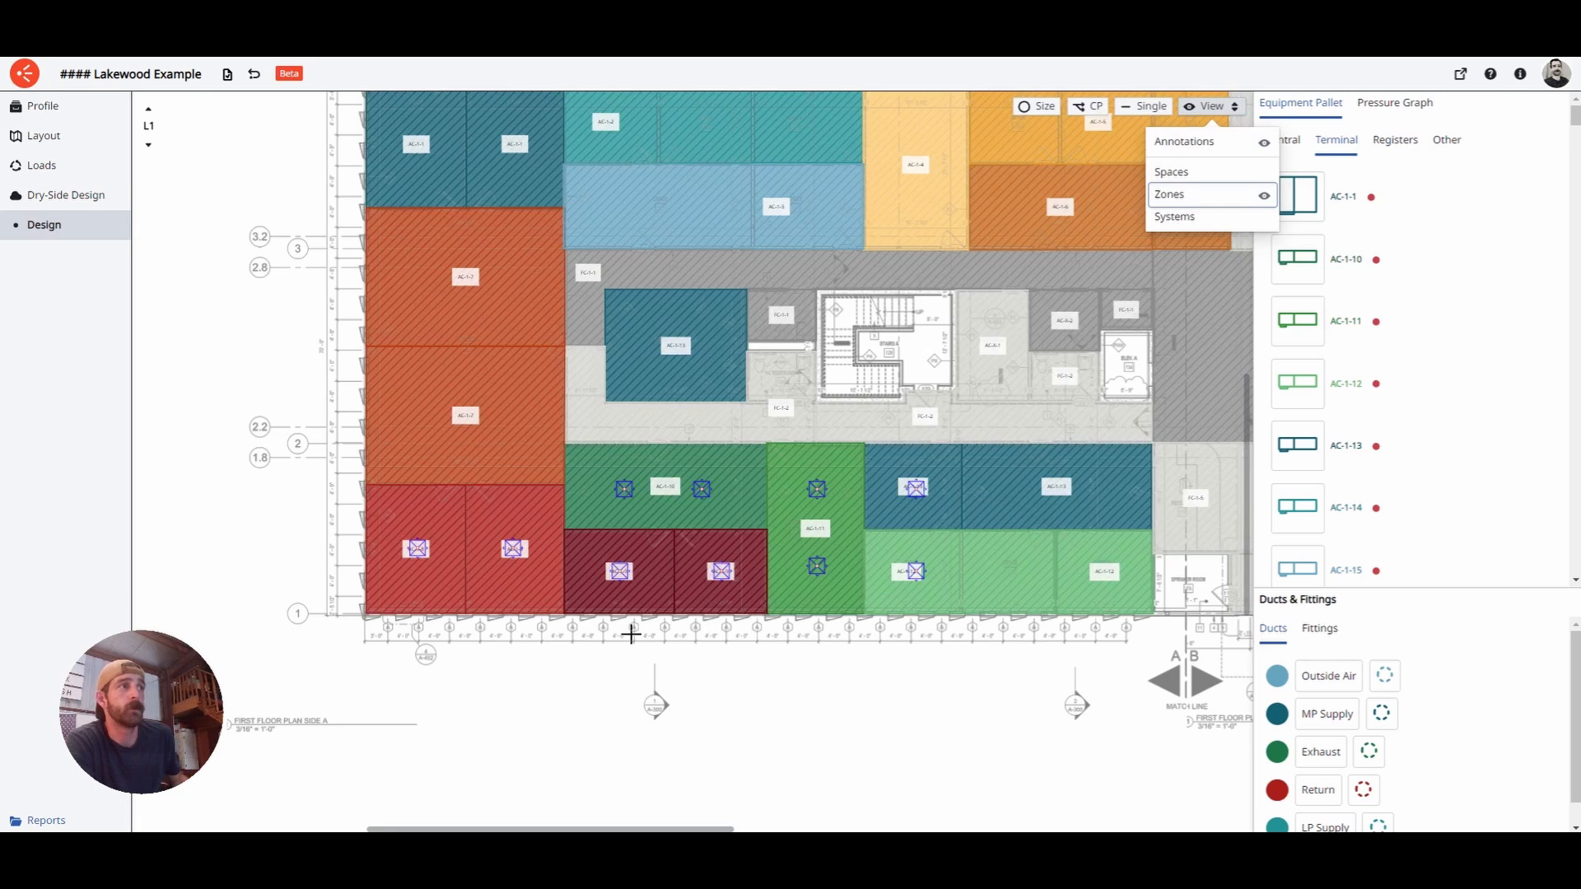
scroll(631, 634, "up", 5)
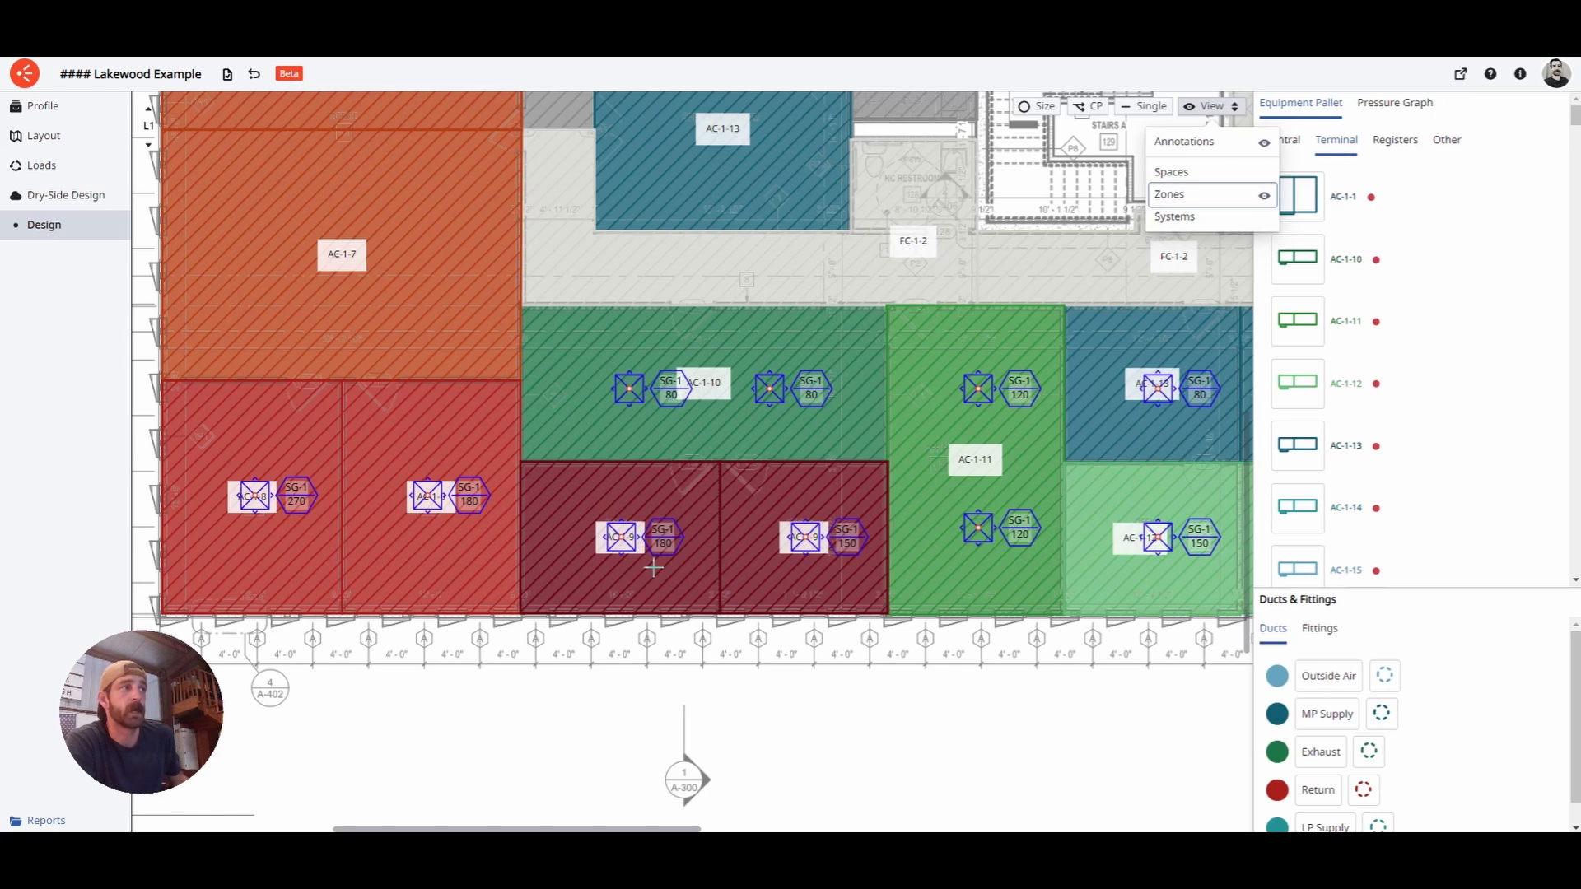
middle_click_drag(653, 568, 724, 601)
left_click(1346, 150)
scroll(1361, 332, "down", 1)
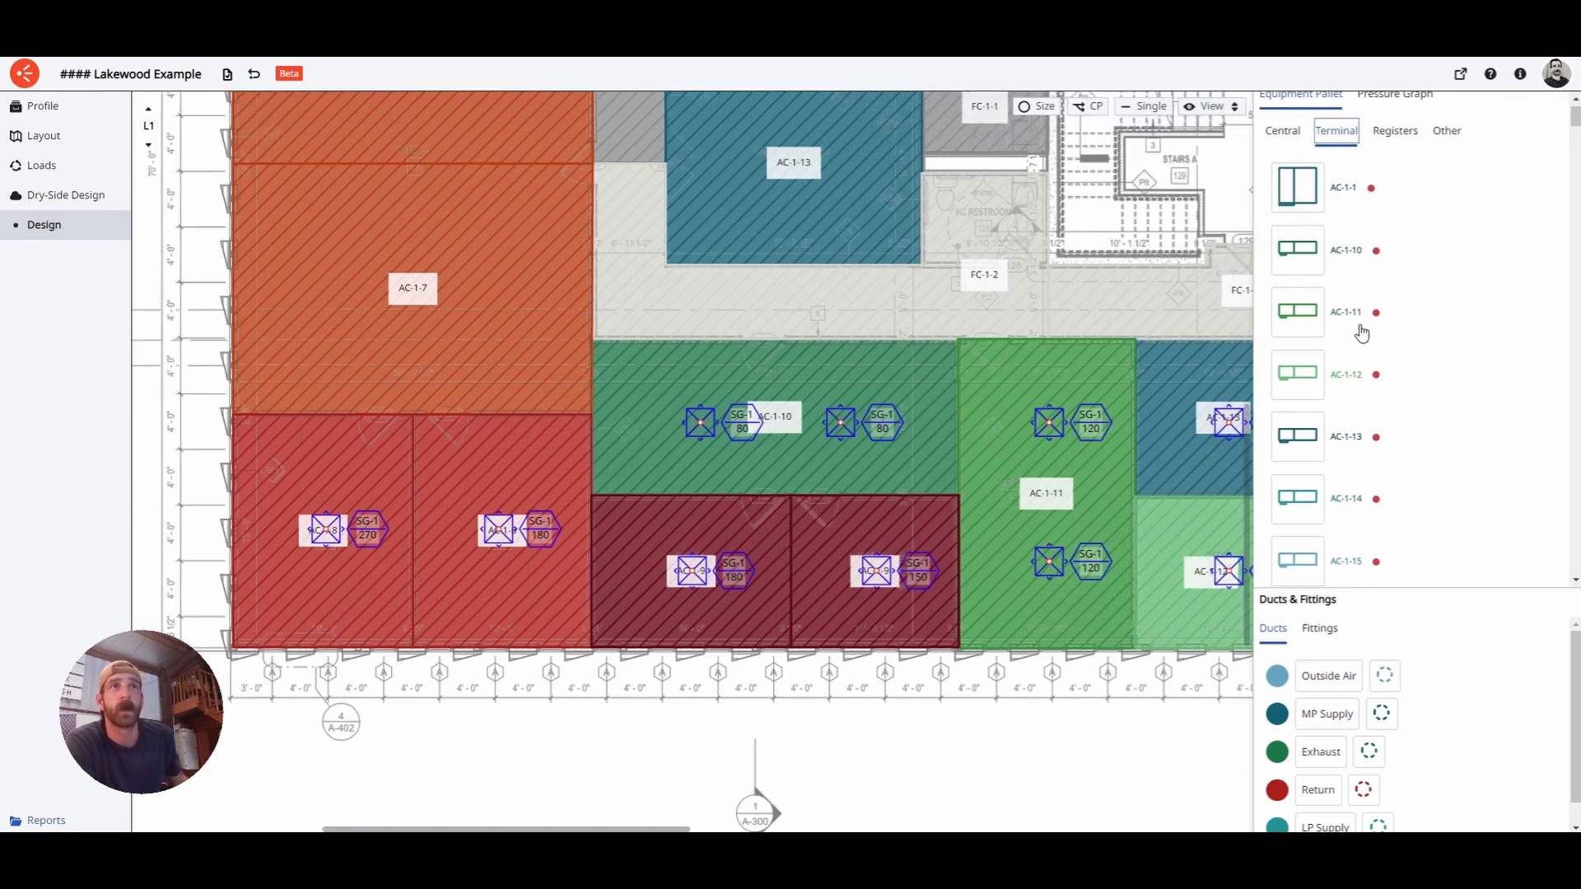
scroll(1360, 330, "down", 2)
scroll(1354, 321, "up", 4)
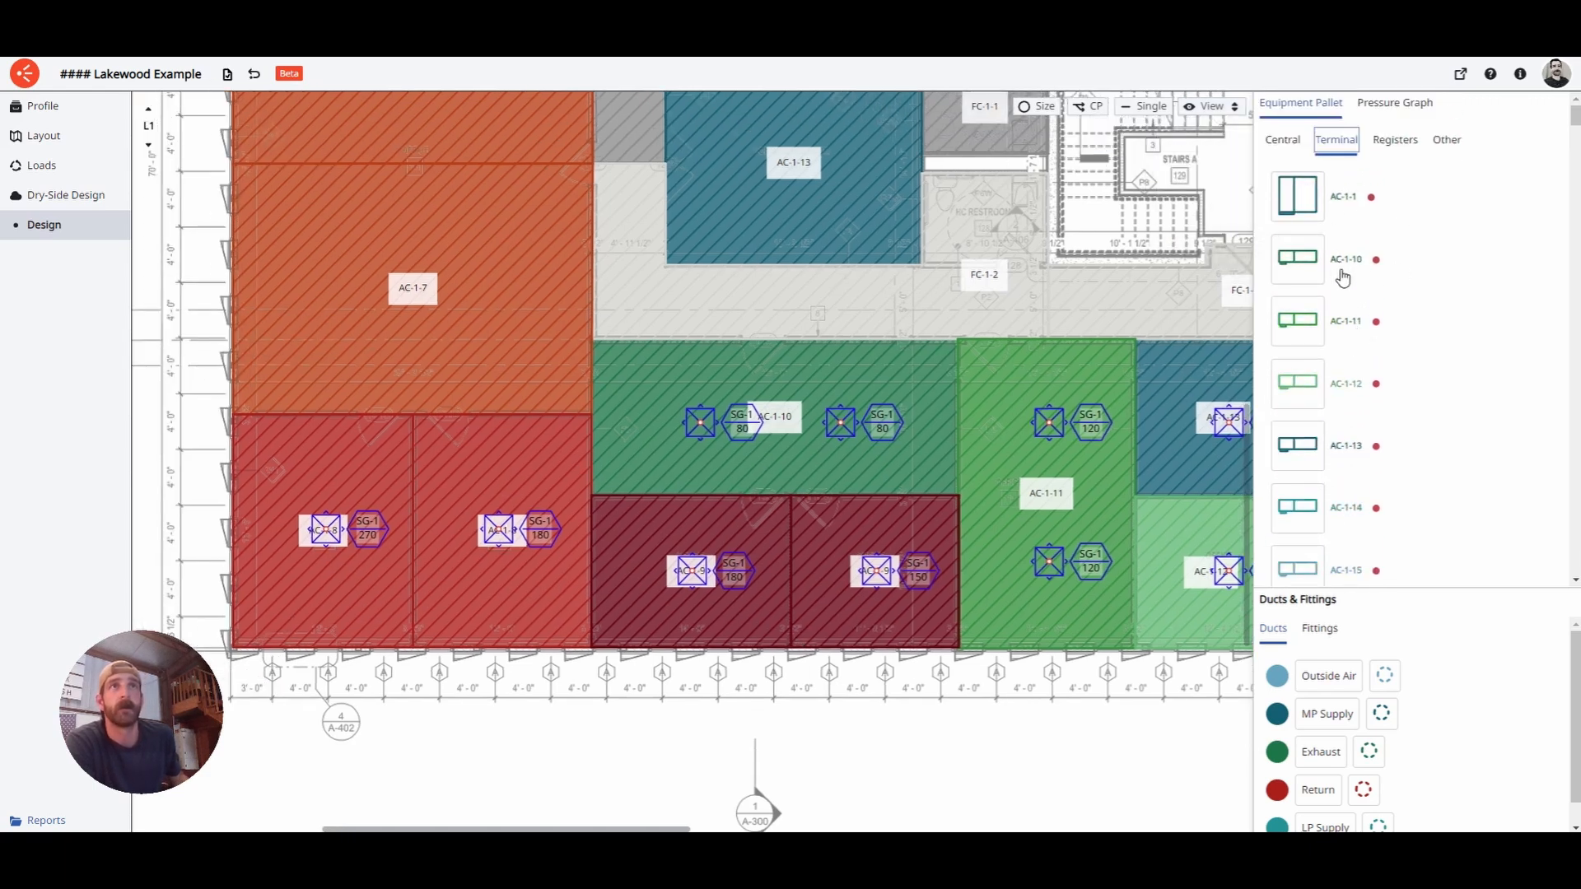
scroll(1343, 279, "down", 5)
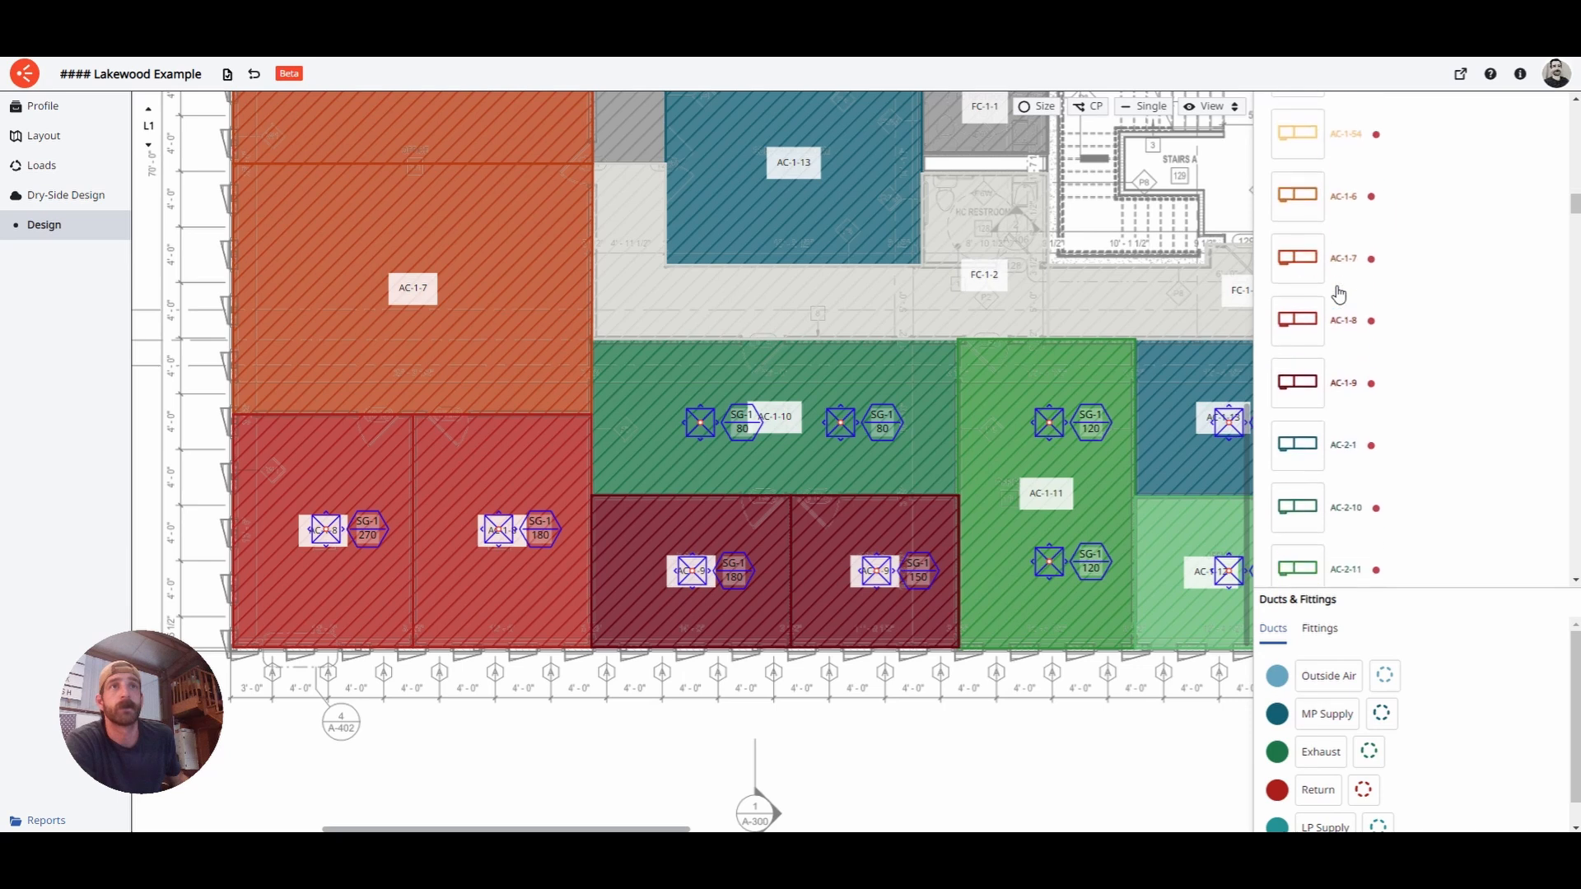
- Place terminal unit AC-1-8 in the grey corridor above the green zones
scroll(1326, 280, "down", 1)
left_click(1297, 253)
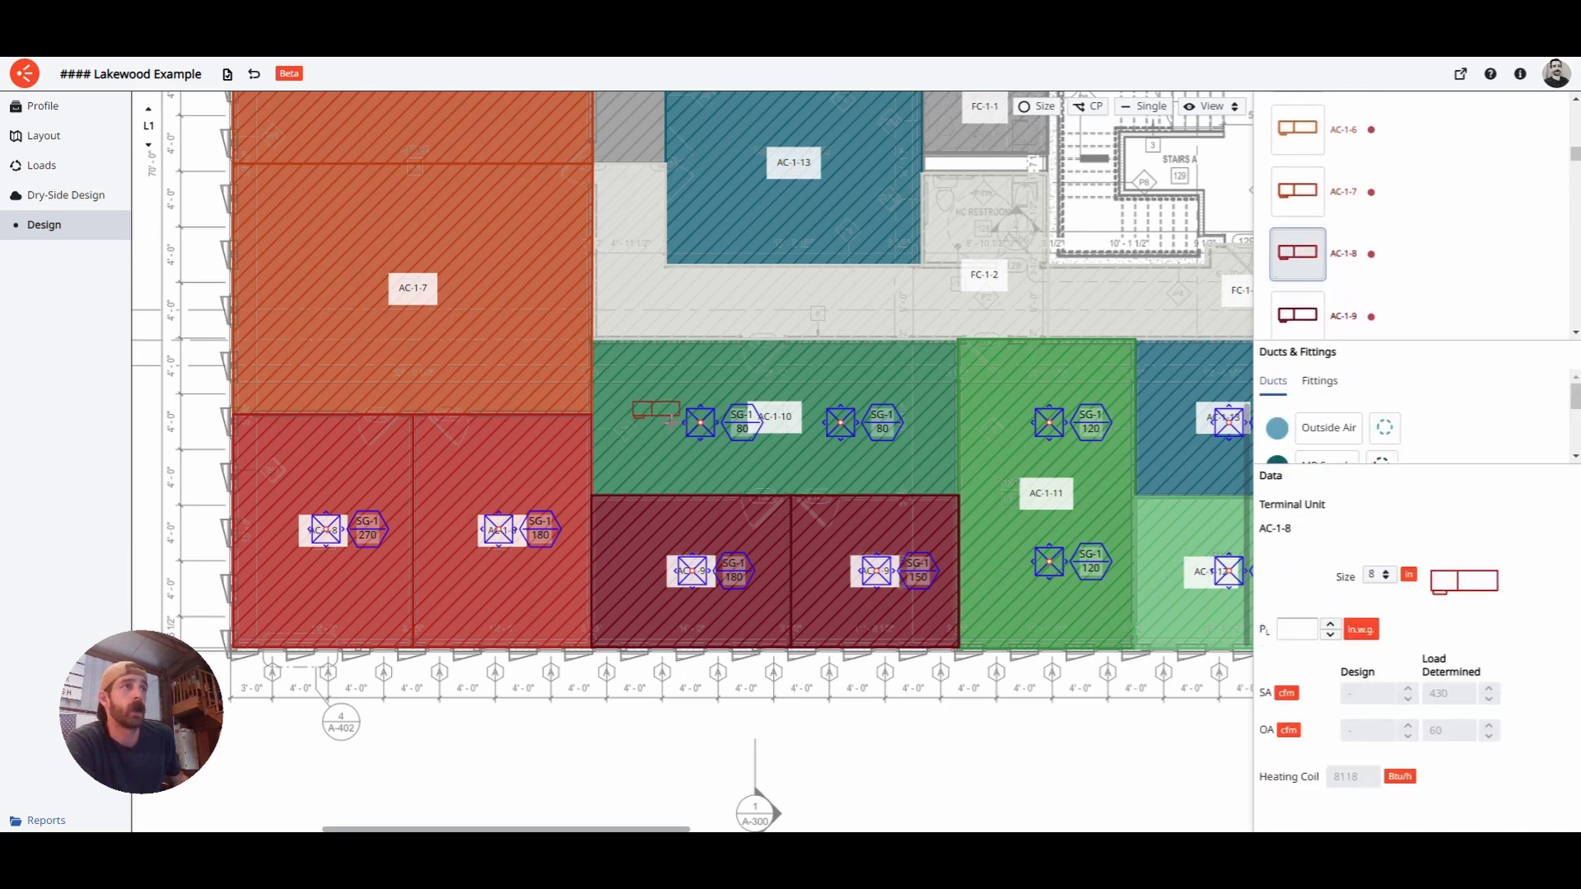
left_click(635, 327)
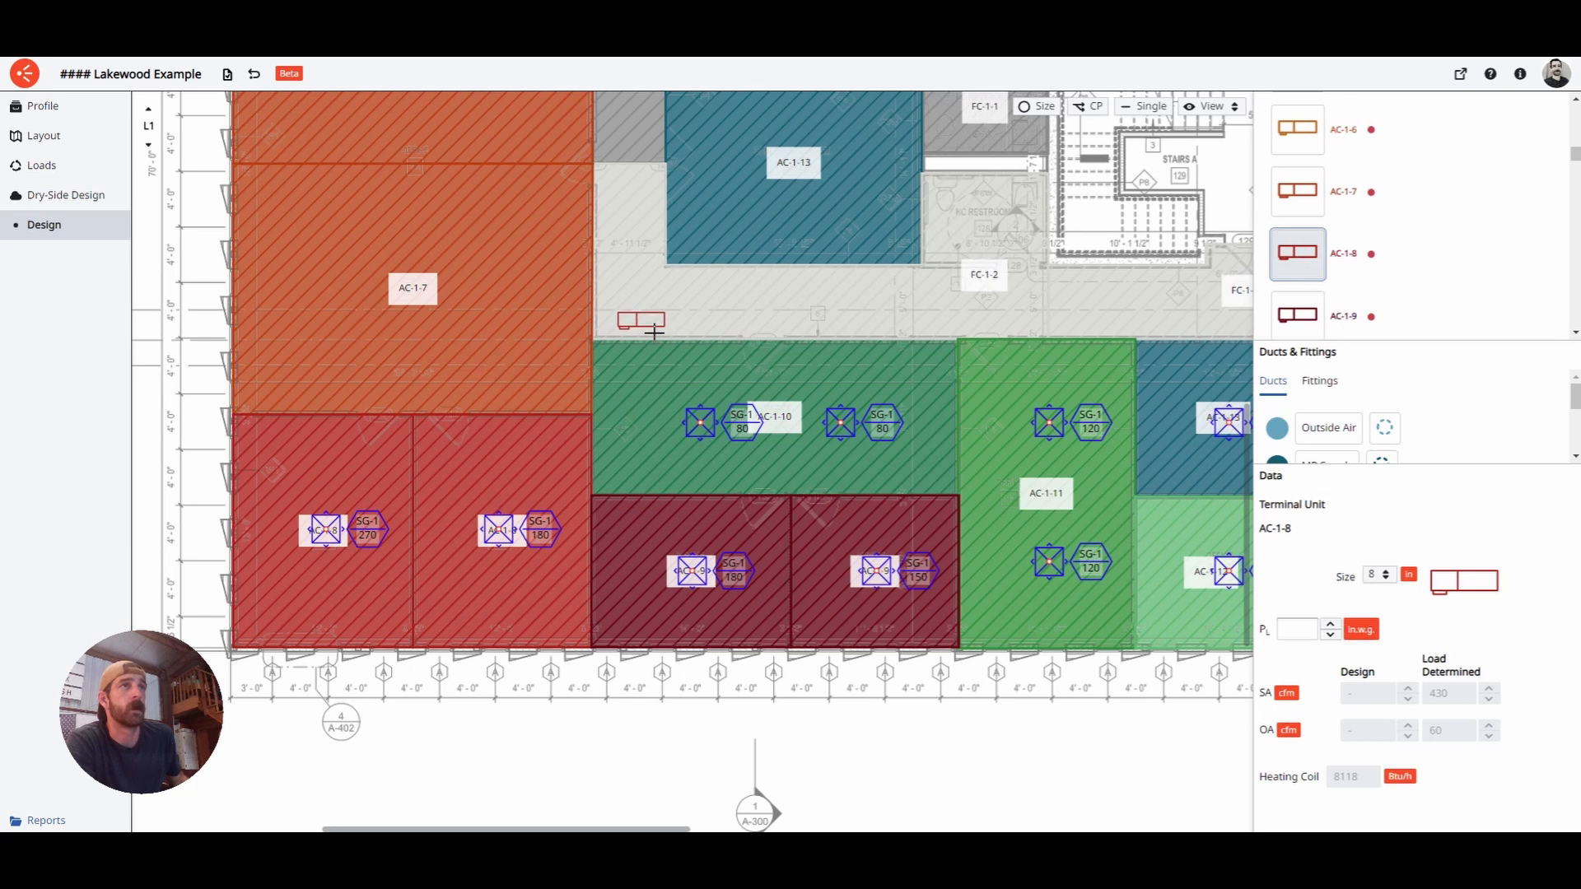
left_click(649, 321)
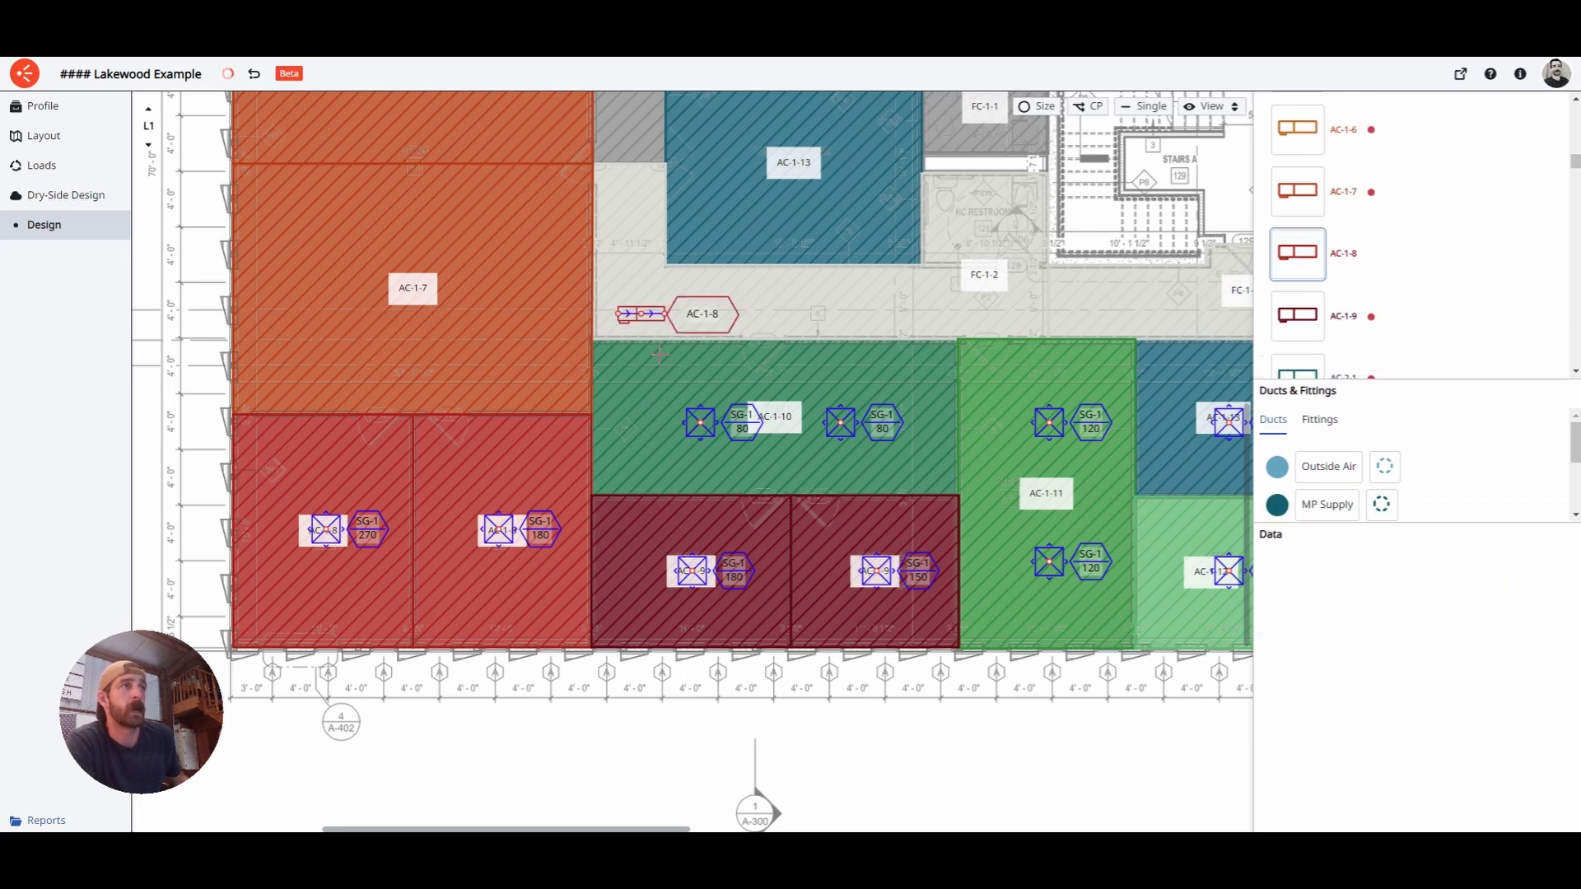
- Rotate AC-1-8 by 180° and review its properties: 8 in inlet, 430 cfm
right_click(649, 324)
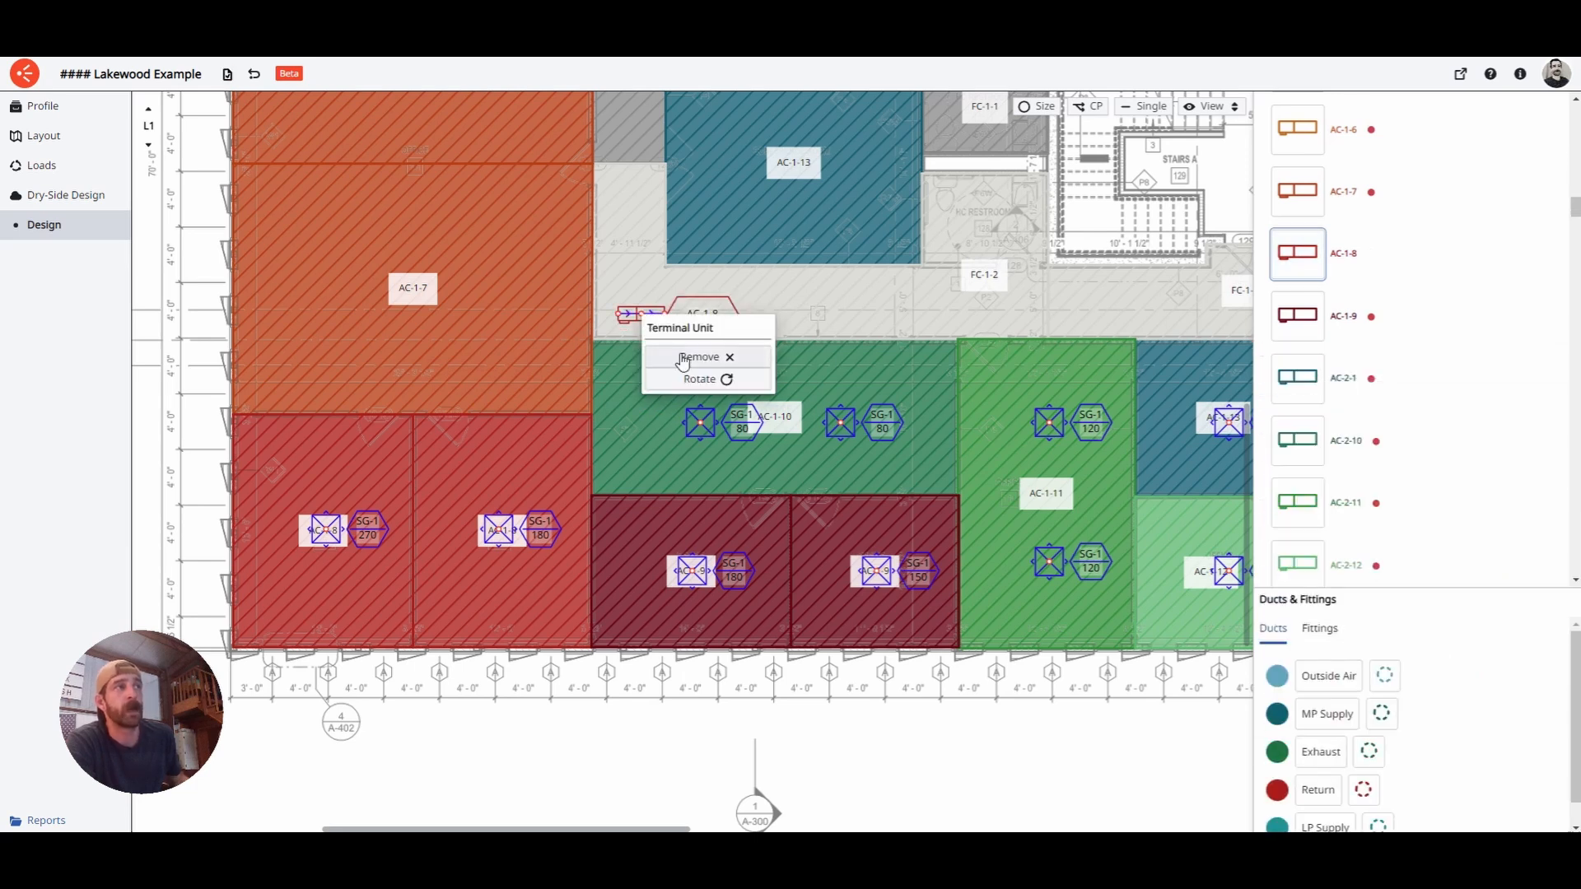
left_click(692, 374)
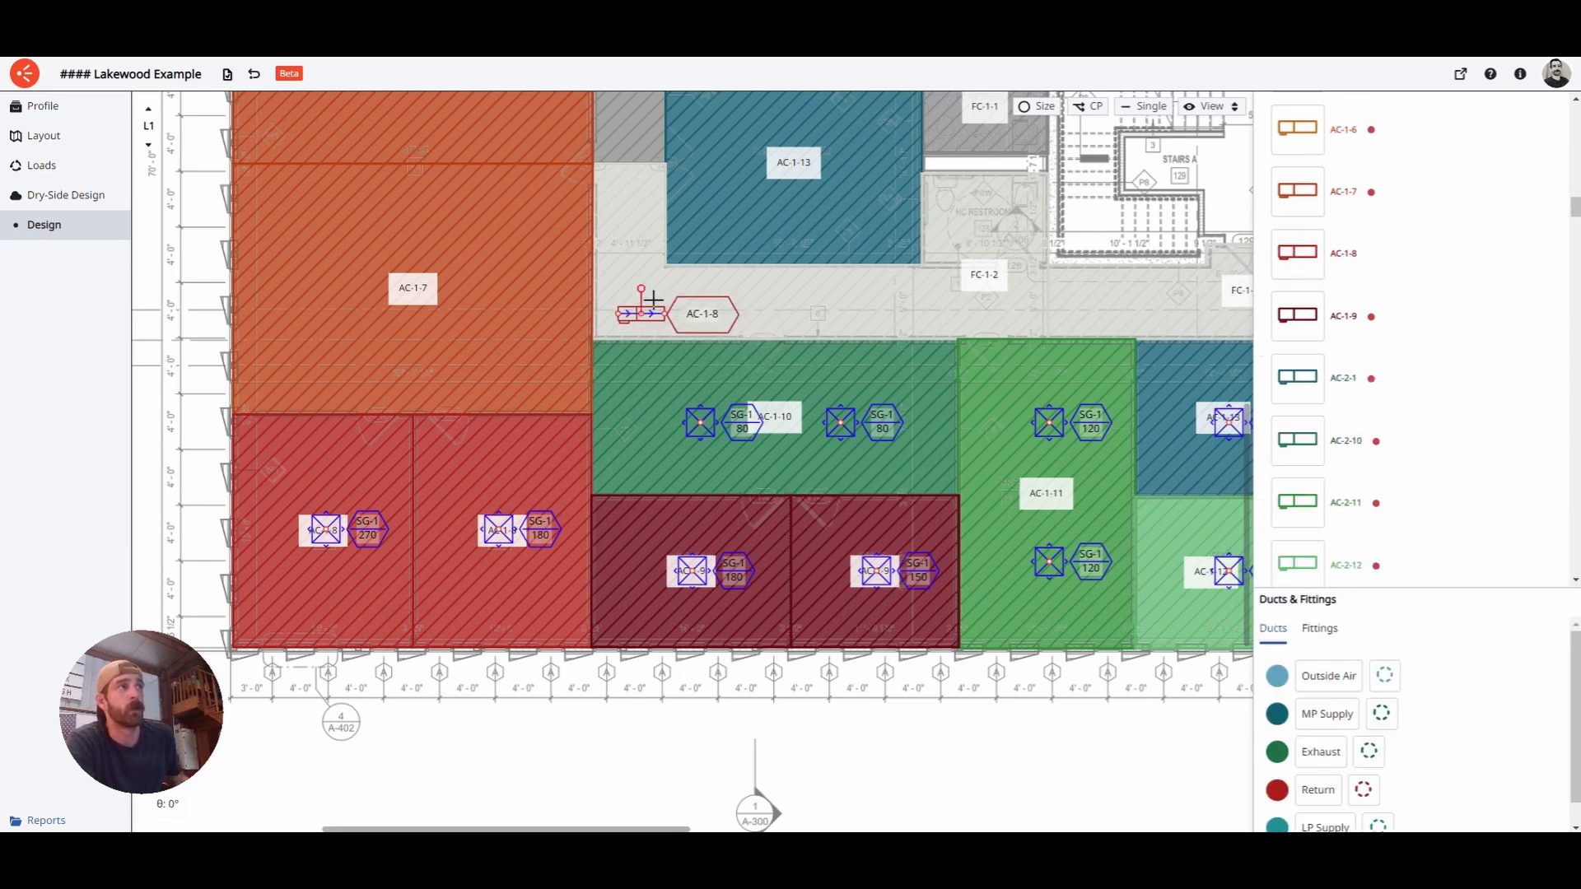
left_click(663, 426)
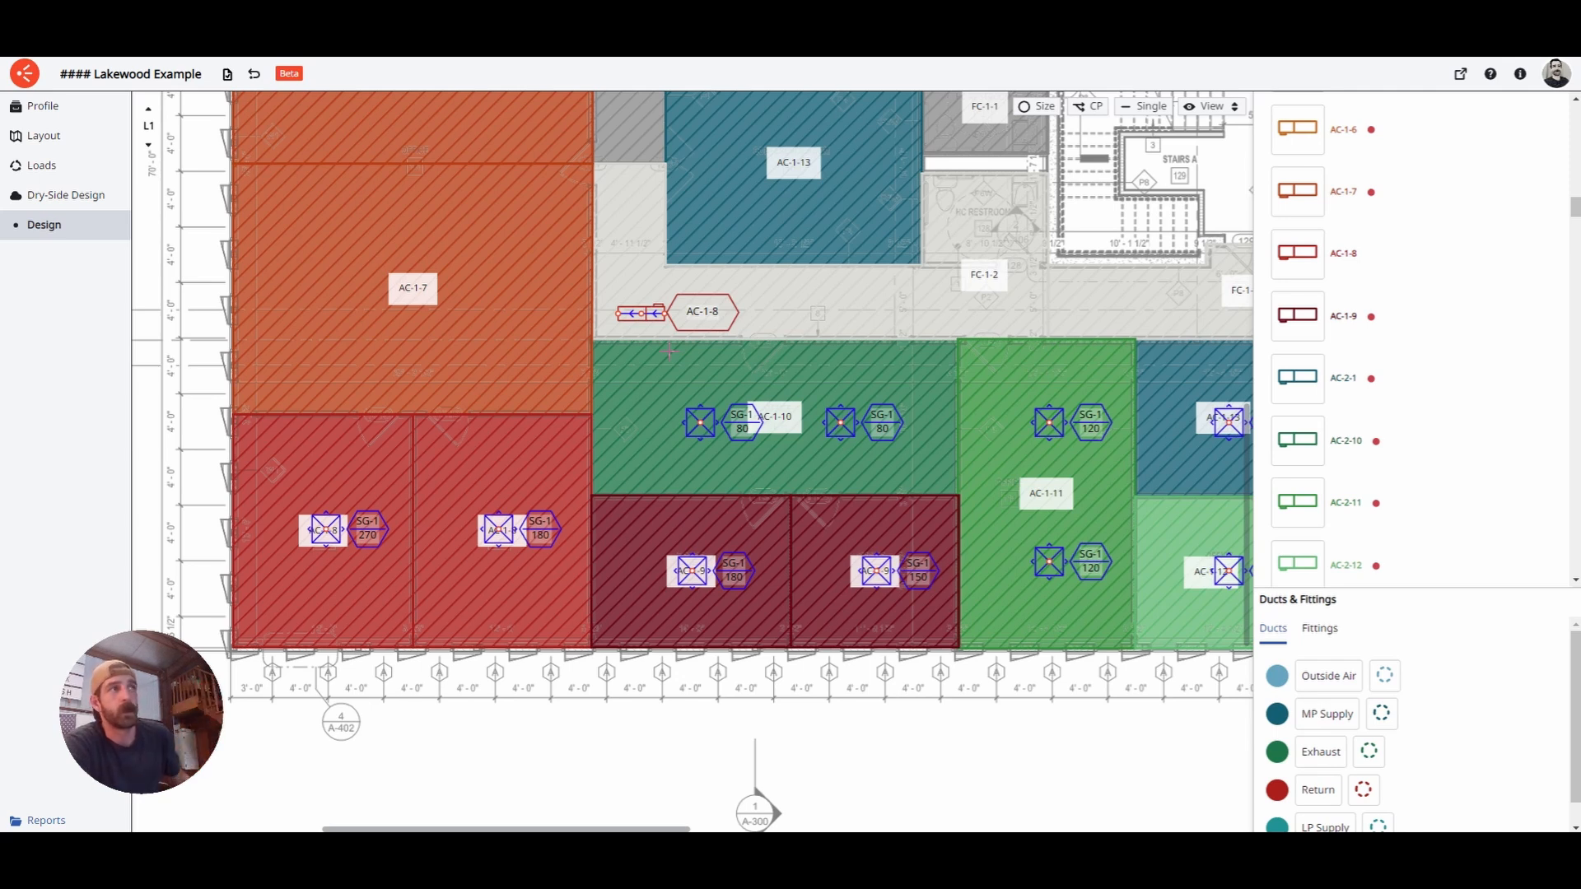
left_click(649, 317)
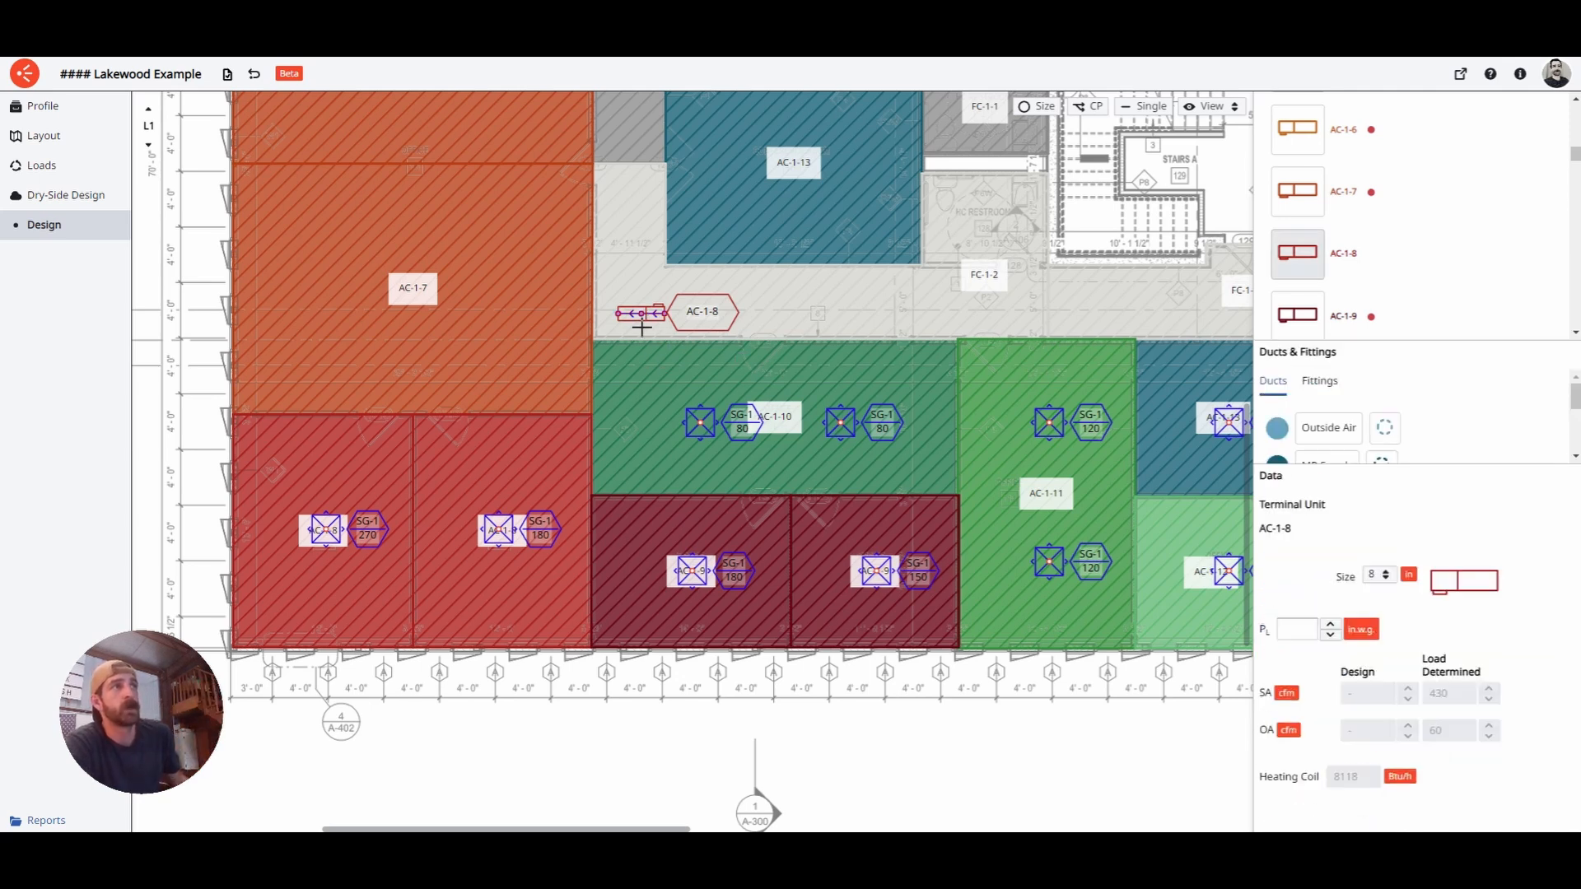
scroll(651, 317, "up", 5)
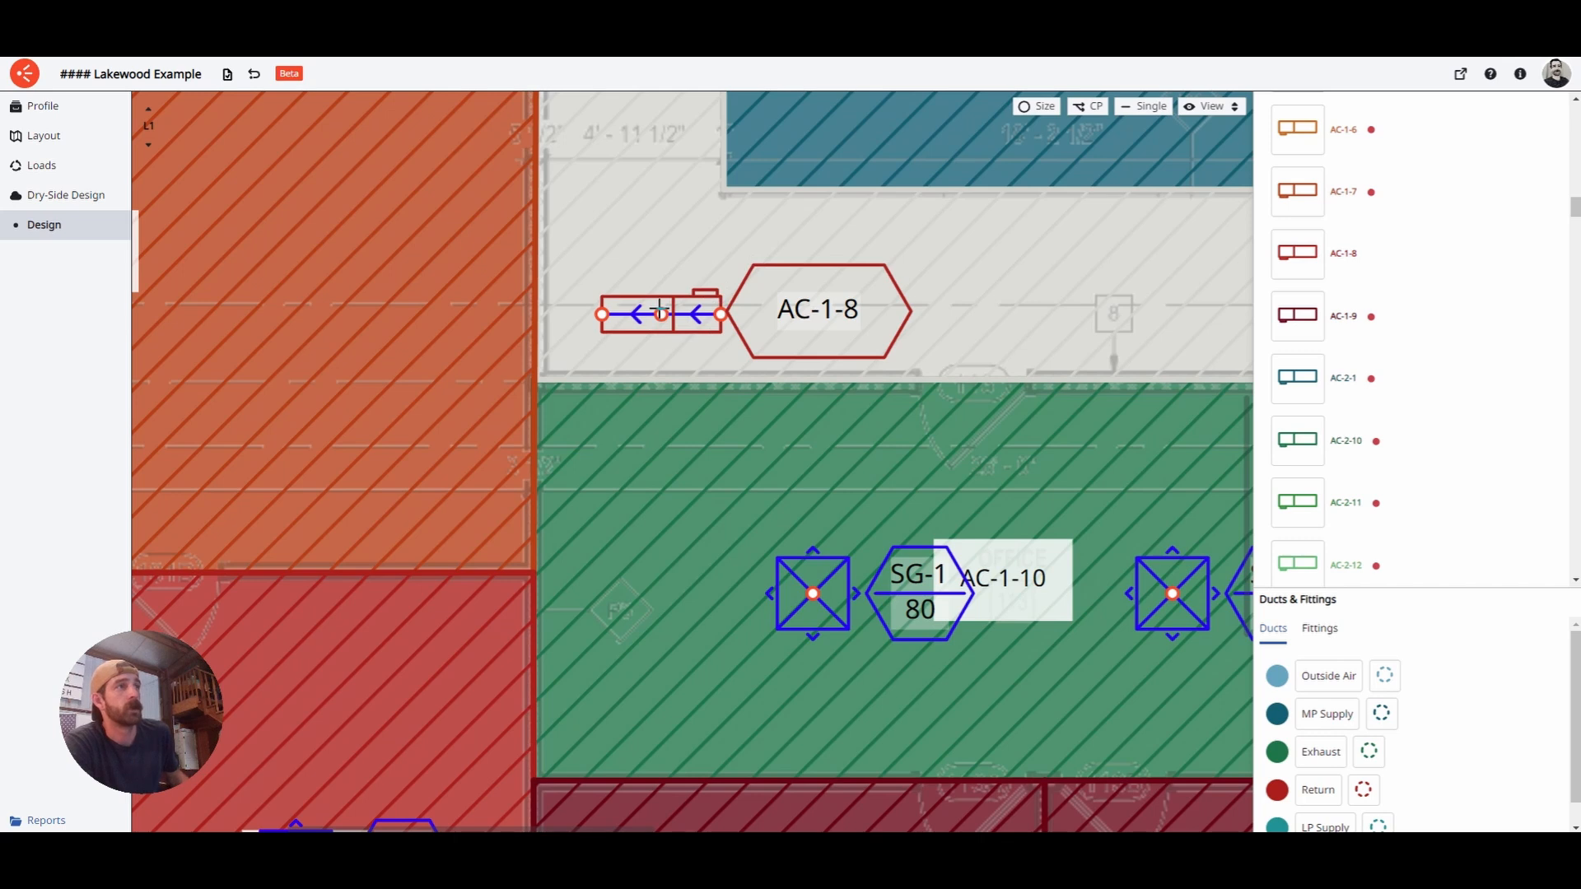
scroll(658, 330, "down", 5)
middle_click_drag(695, 298, 691, 308)
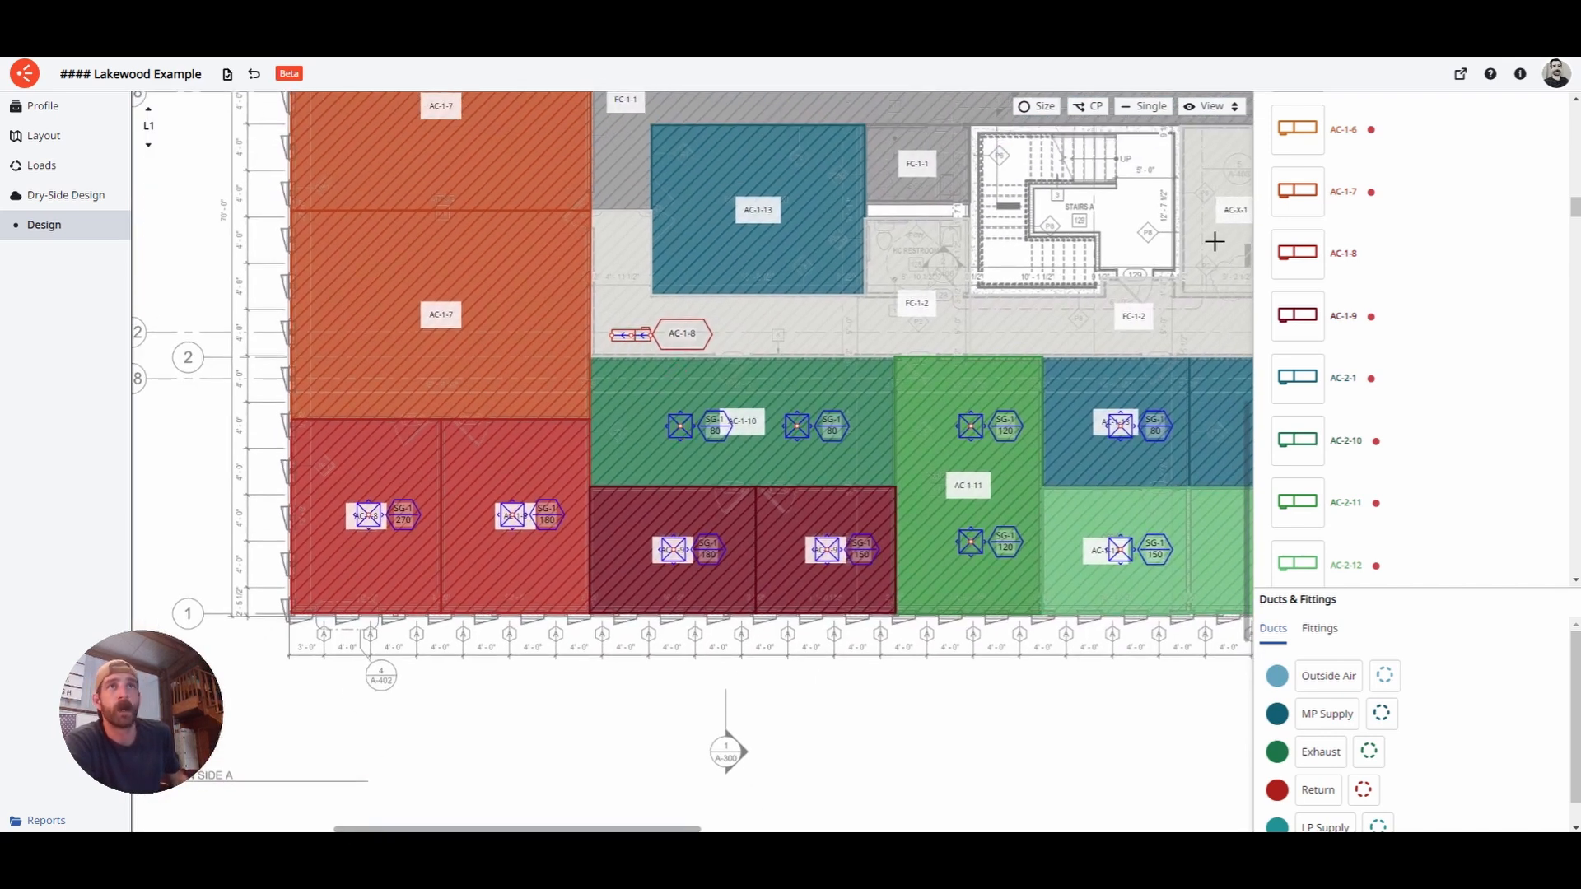
- Place terminal unit AC-1-9 to the right of AC-1-8 and rotate it
left_click(1297, 314)
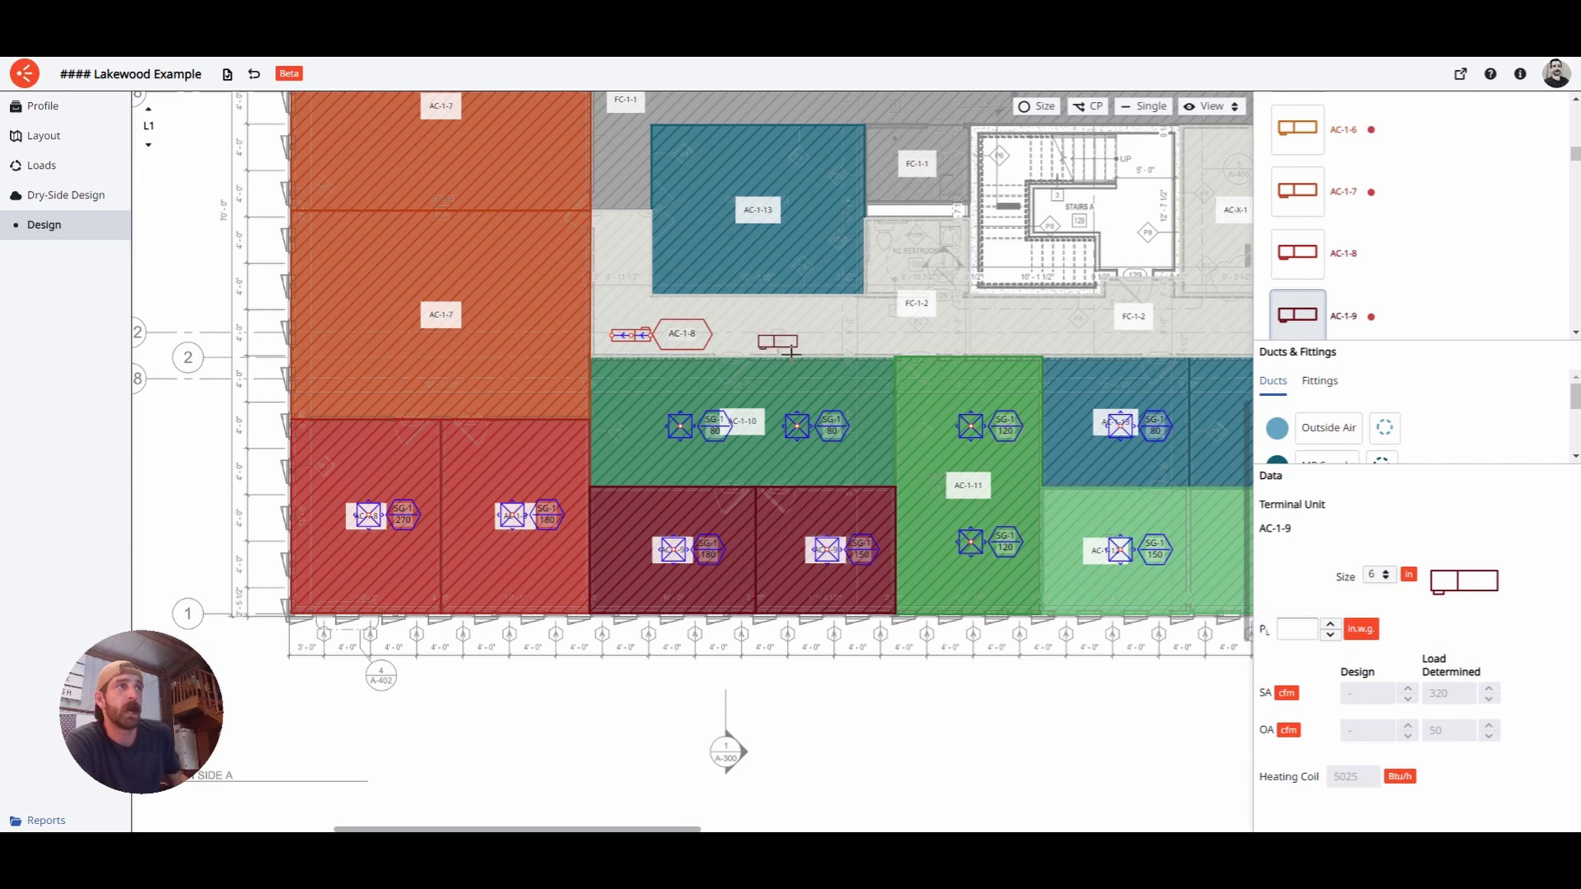
left_click(778, 345)
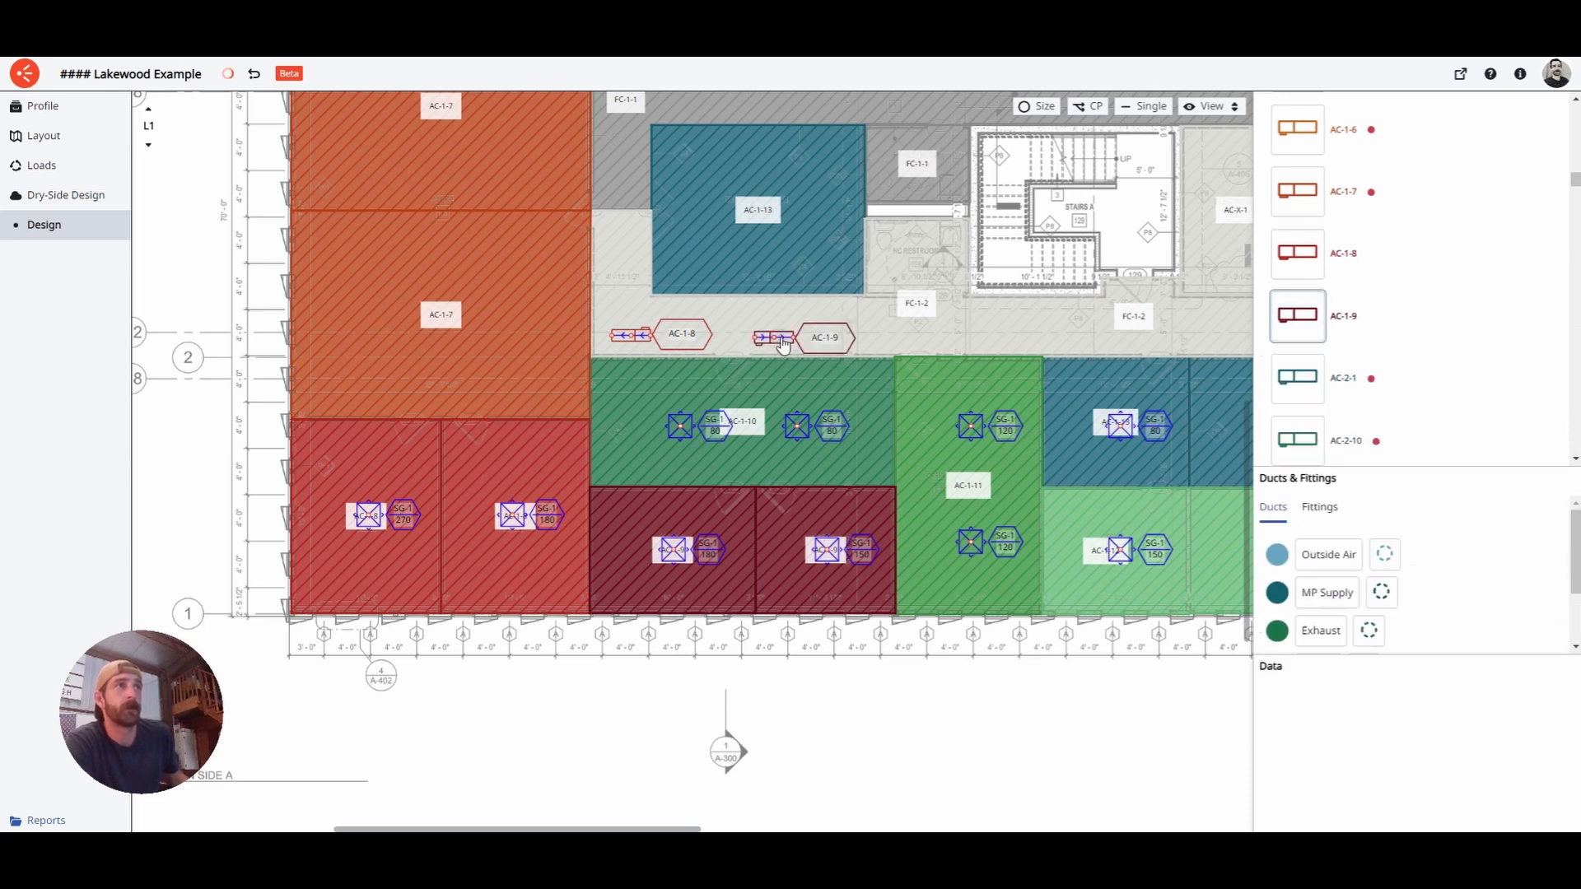
right_click(778, 344)
left_click(831, 377)
left_click(786, 333)
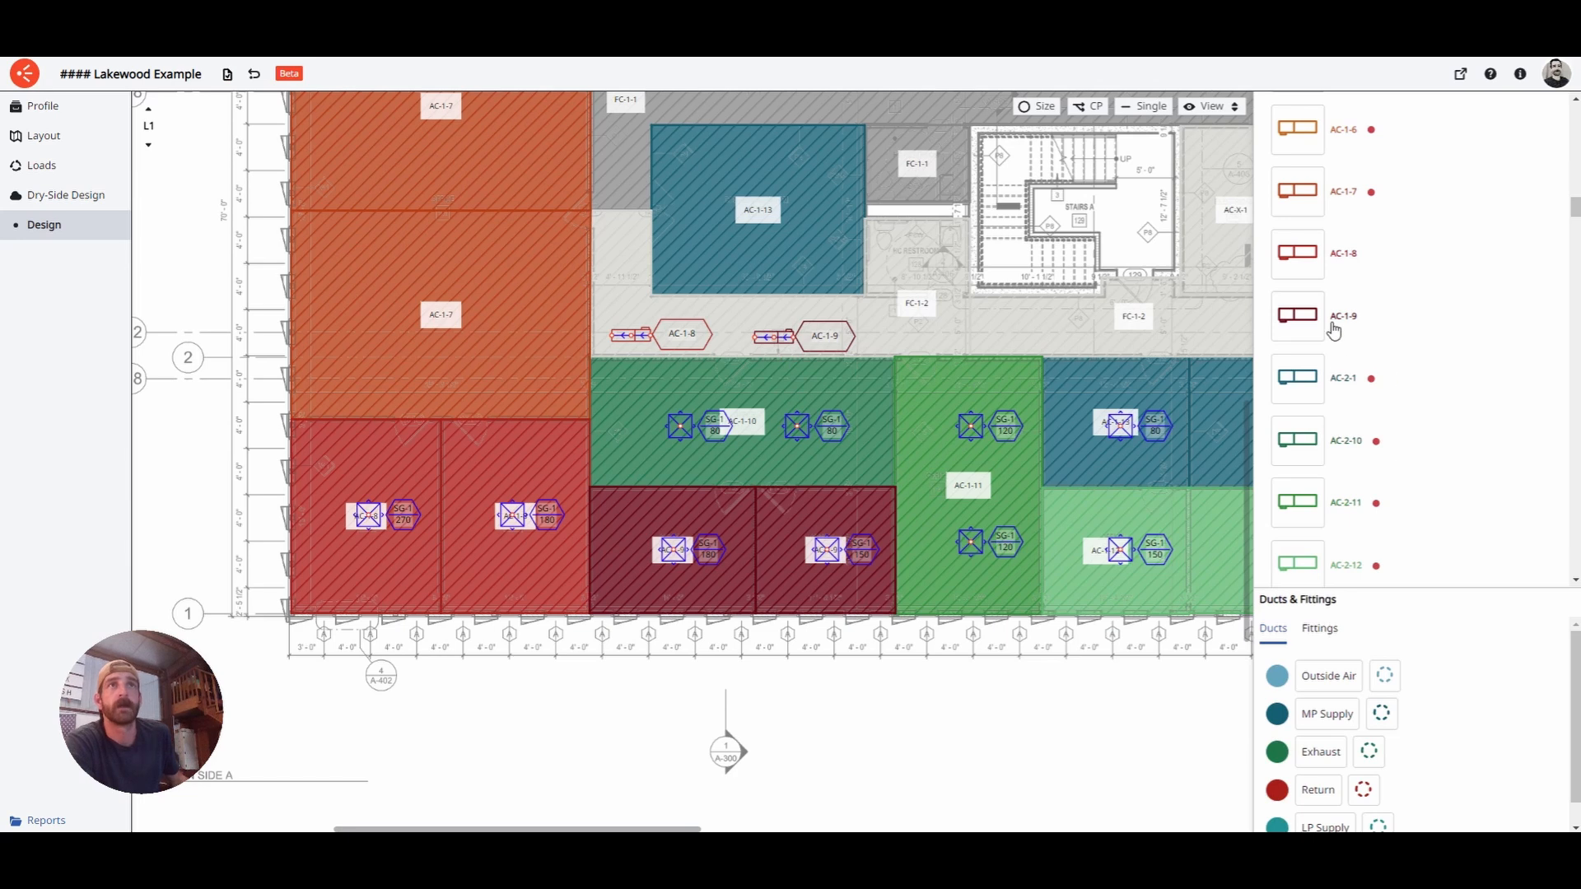
scroll(1334, 332, "up", 7)
scroll(1333, 331, "up", 15)
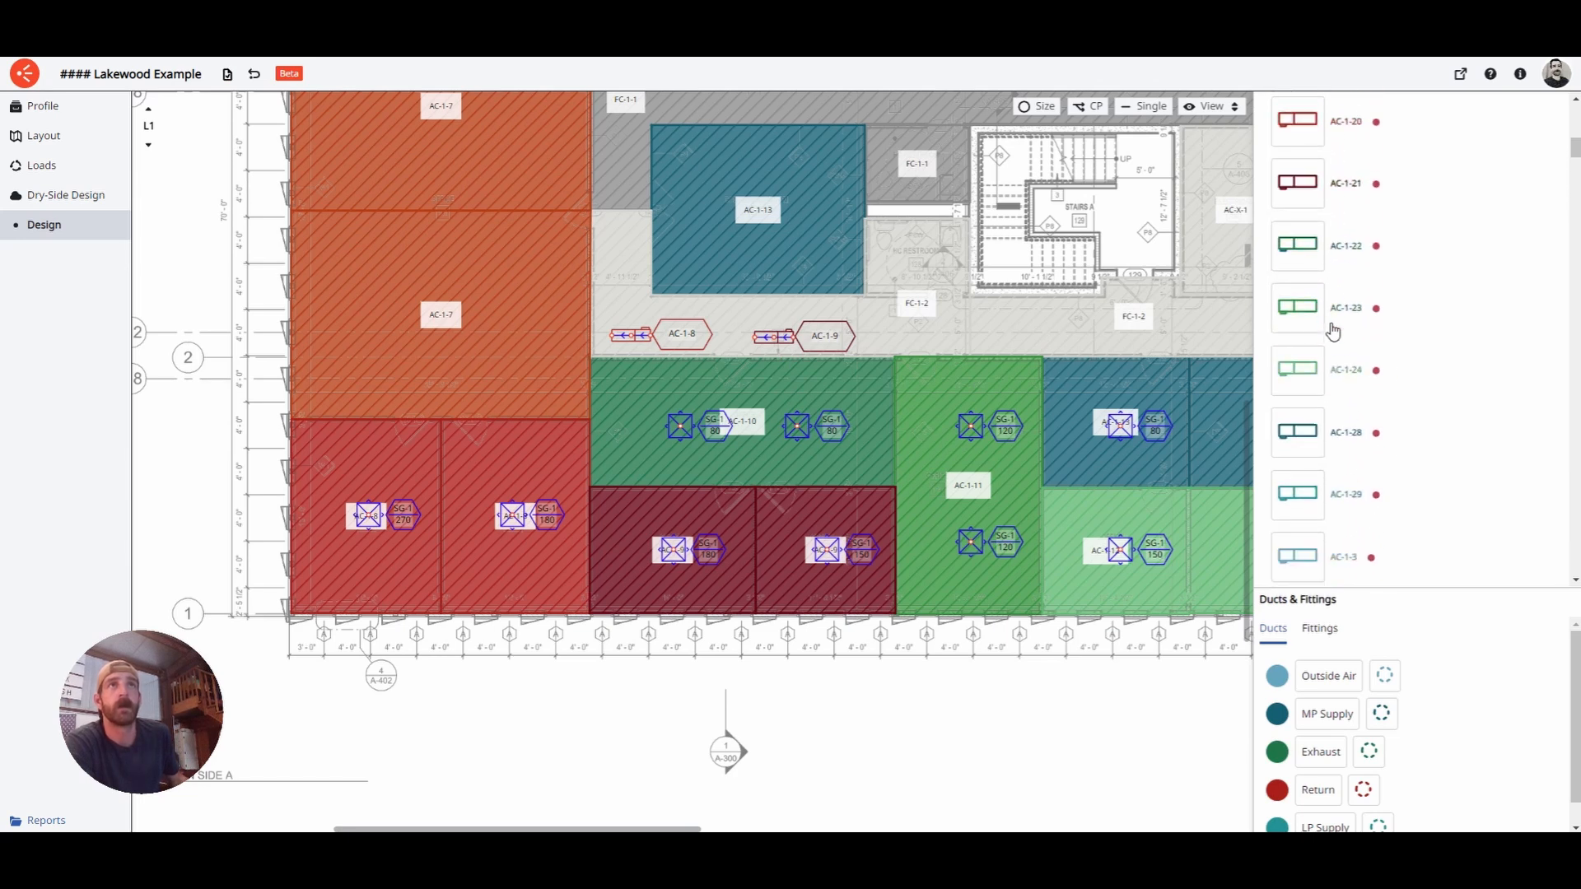
- Place AC-1-10 to the right of AC-1-9 and turn it 180°
left_click(1310, 274)
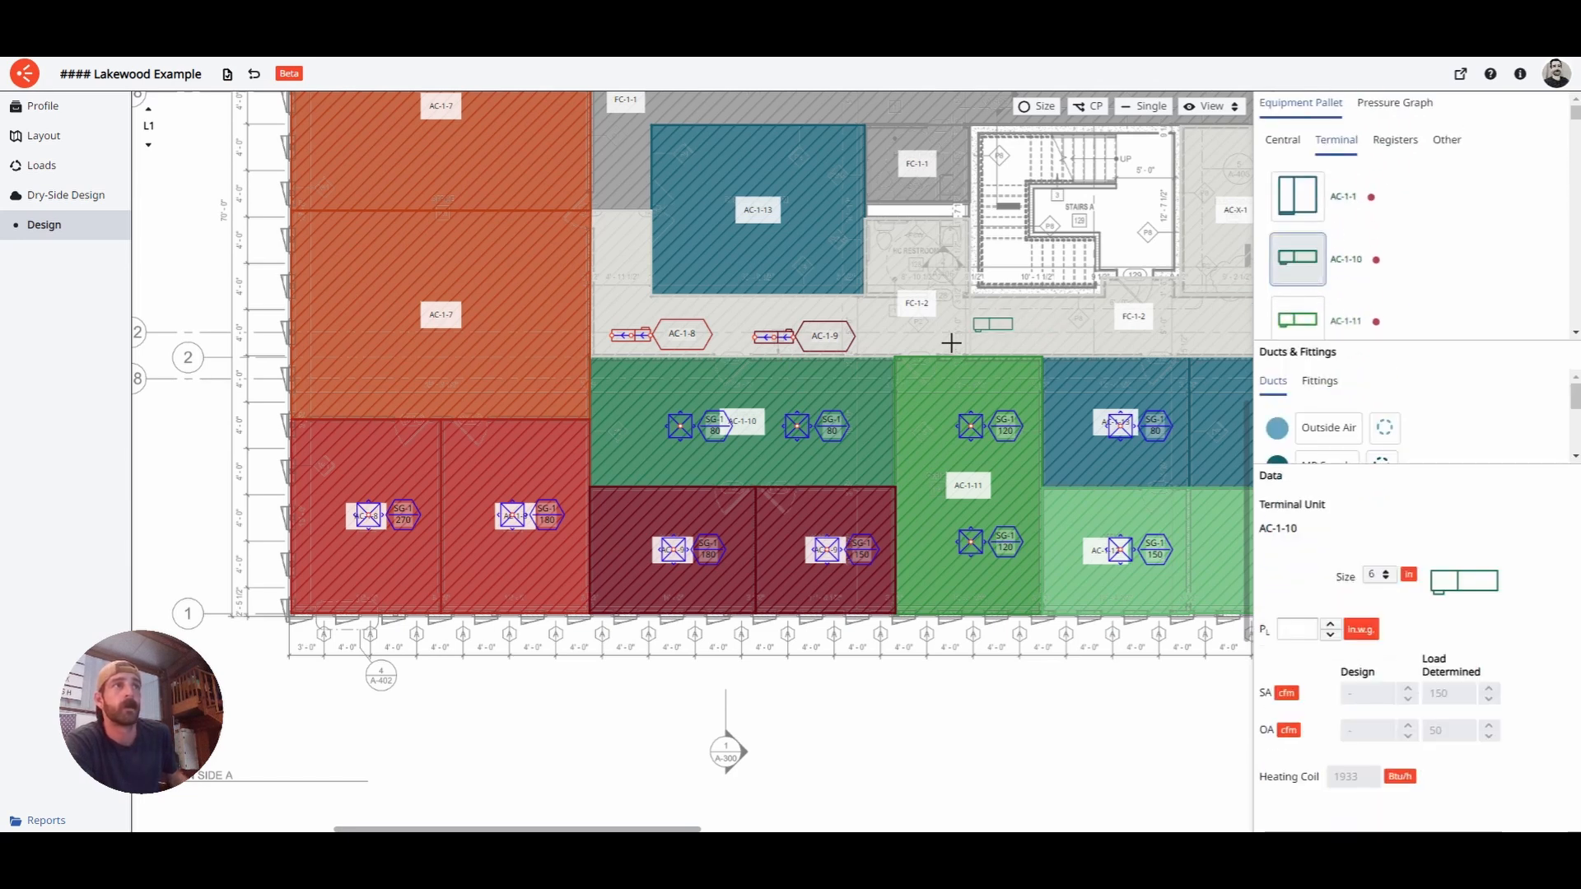
scroll(881, 362, "up", 4)
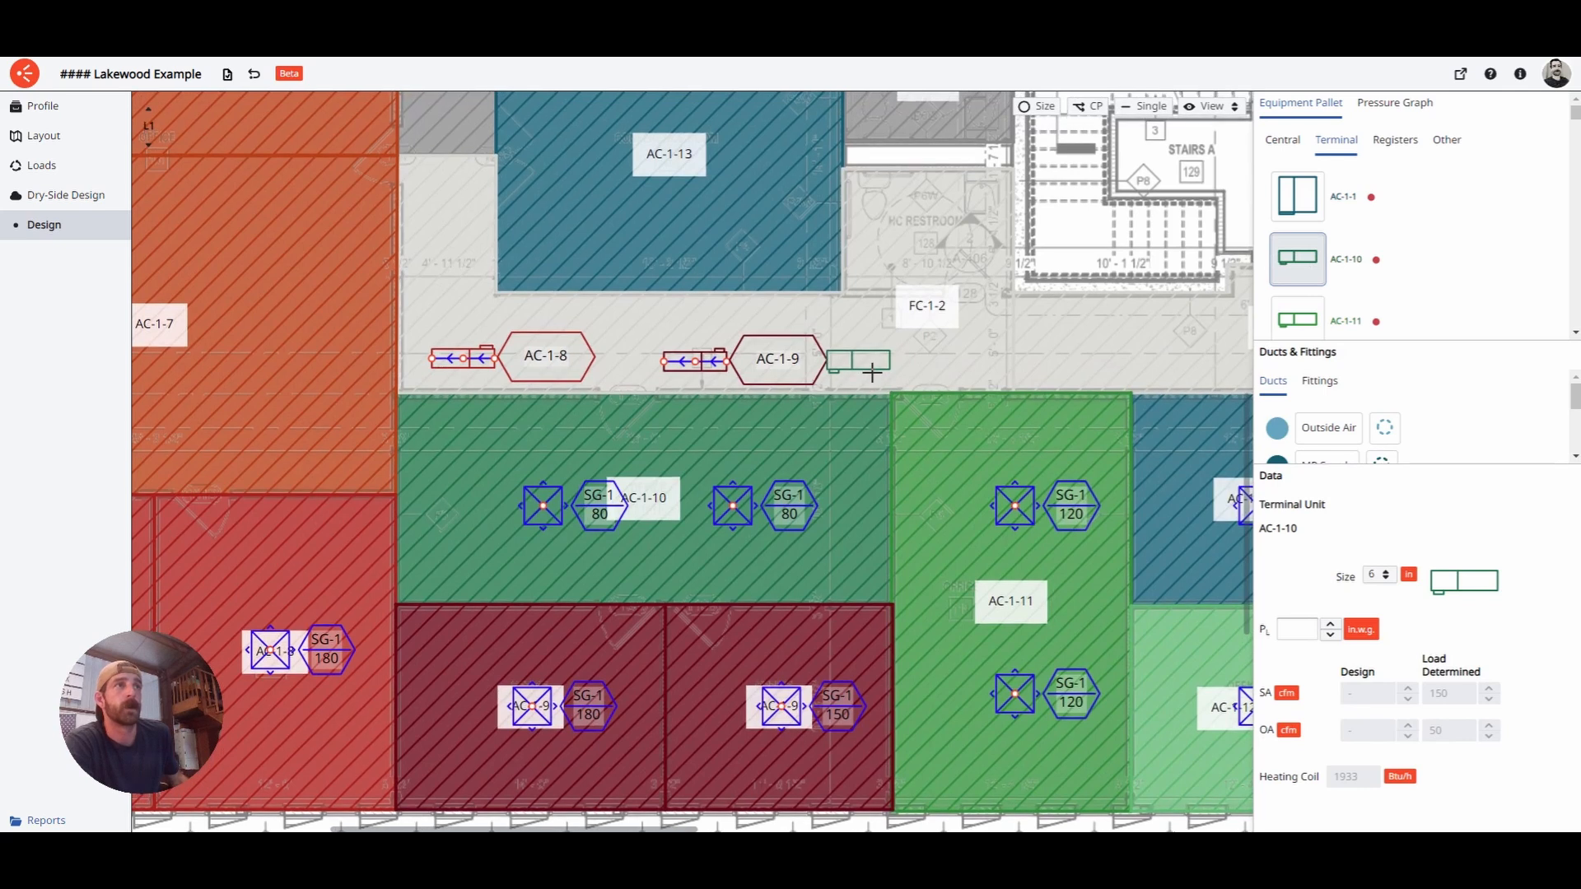
left_click(865, 372)
key("Escape")
right_click(869, 366)
left_click(898, 426)
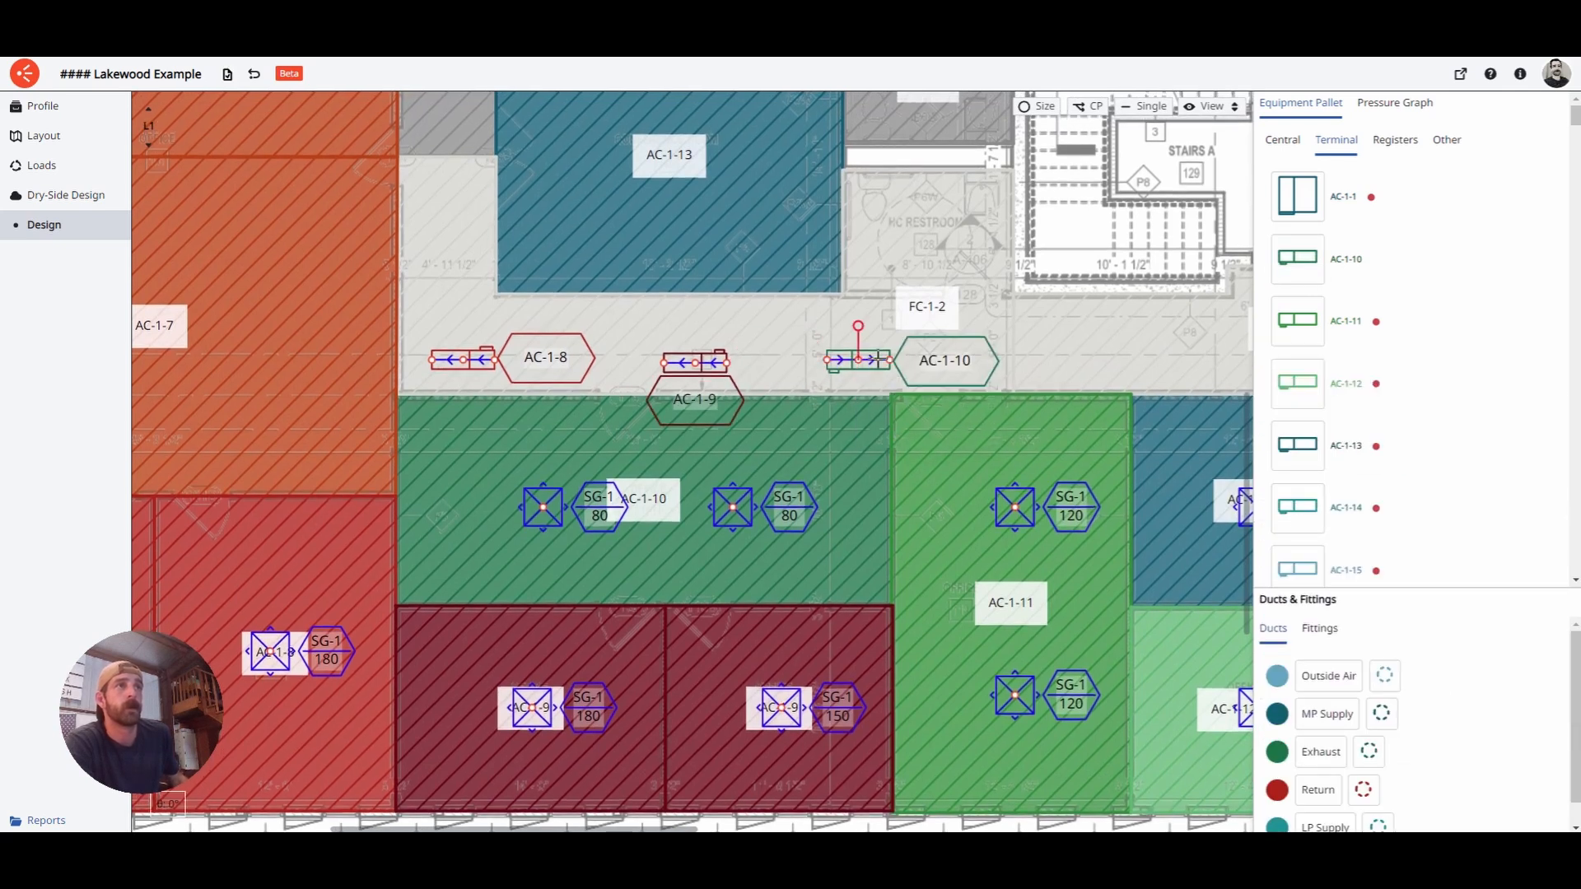
left_click(872, 426)
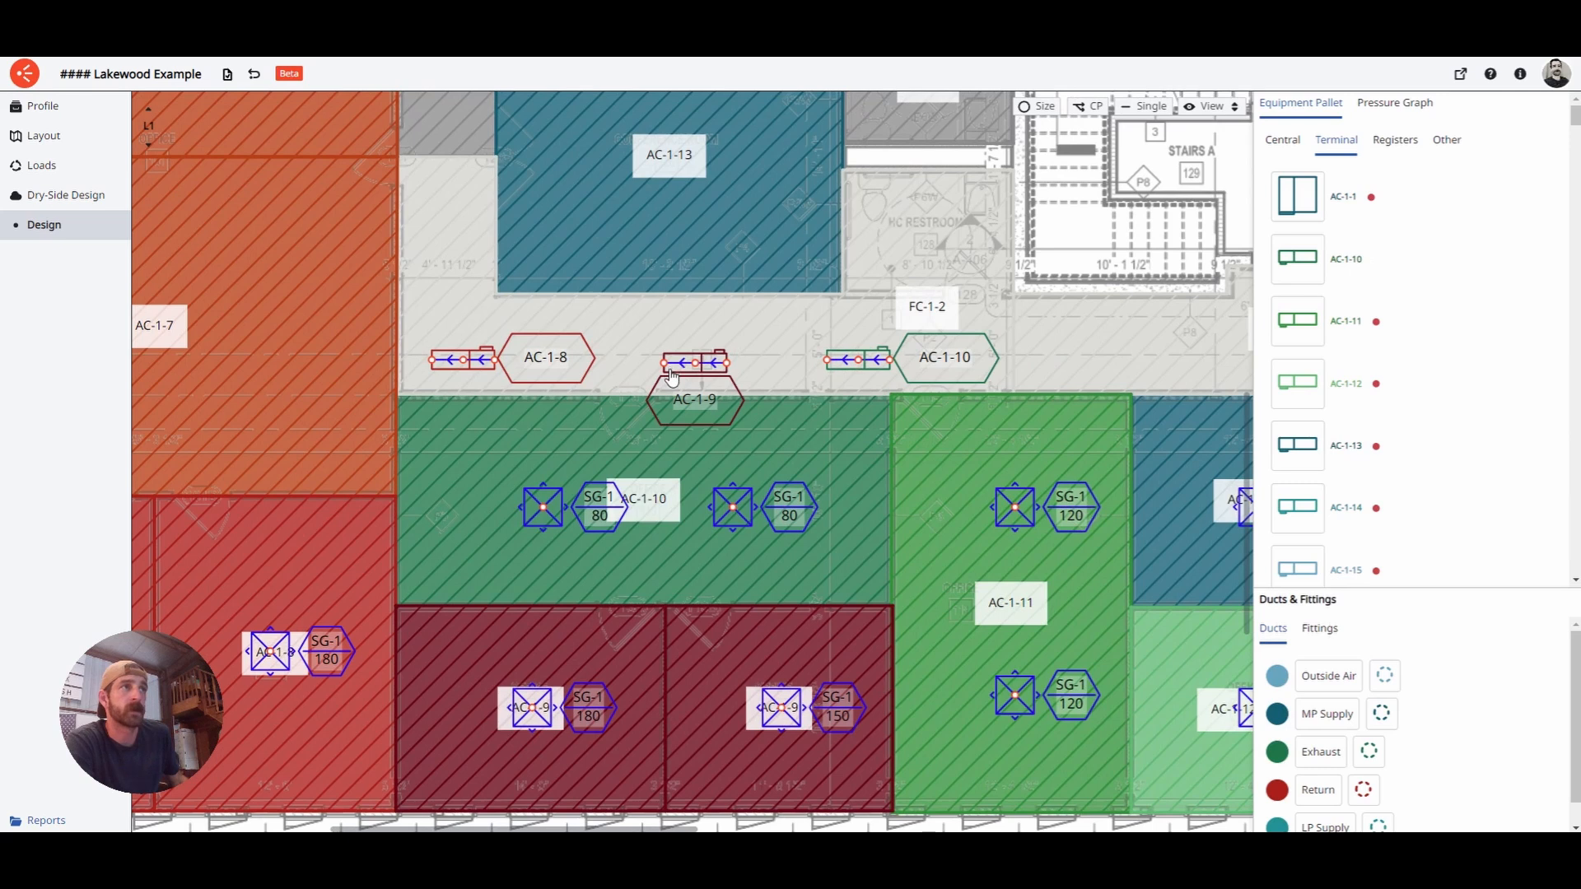
- Shift the left ends of AC-1-9, AC-1-8 and AC-1-10 down and right
left_click_drag(671, 374, 678, 381)
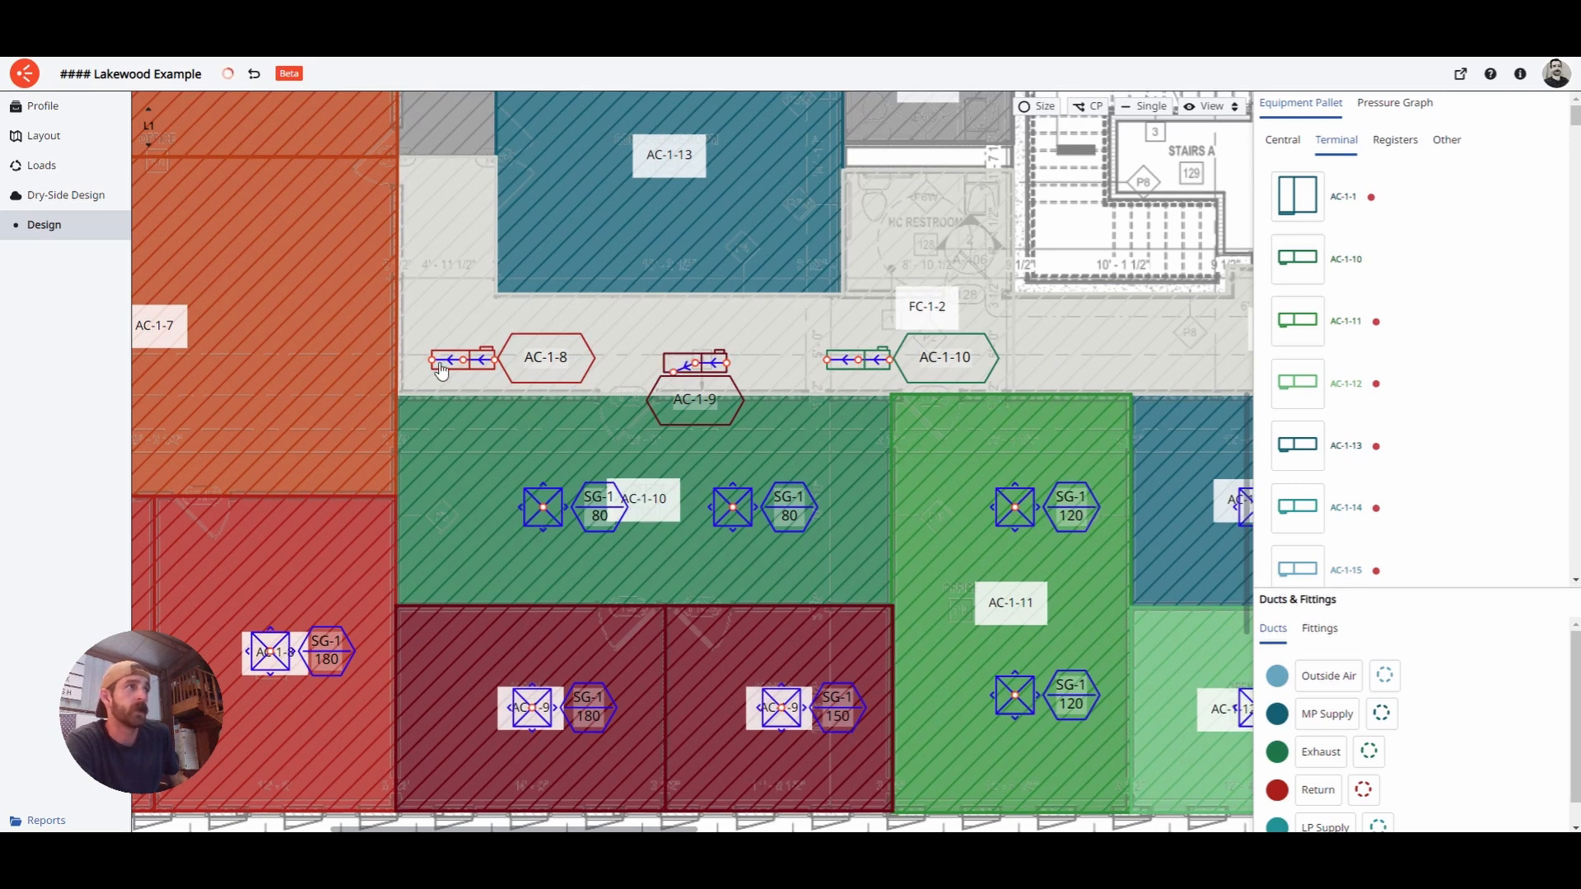
left_click_drag(431, 359, 447, 381)
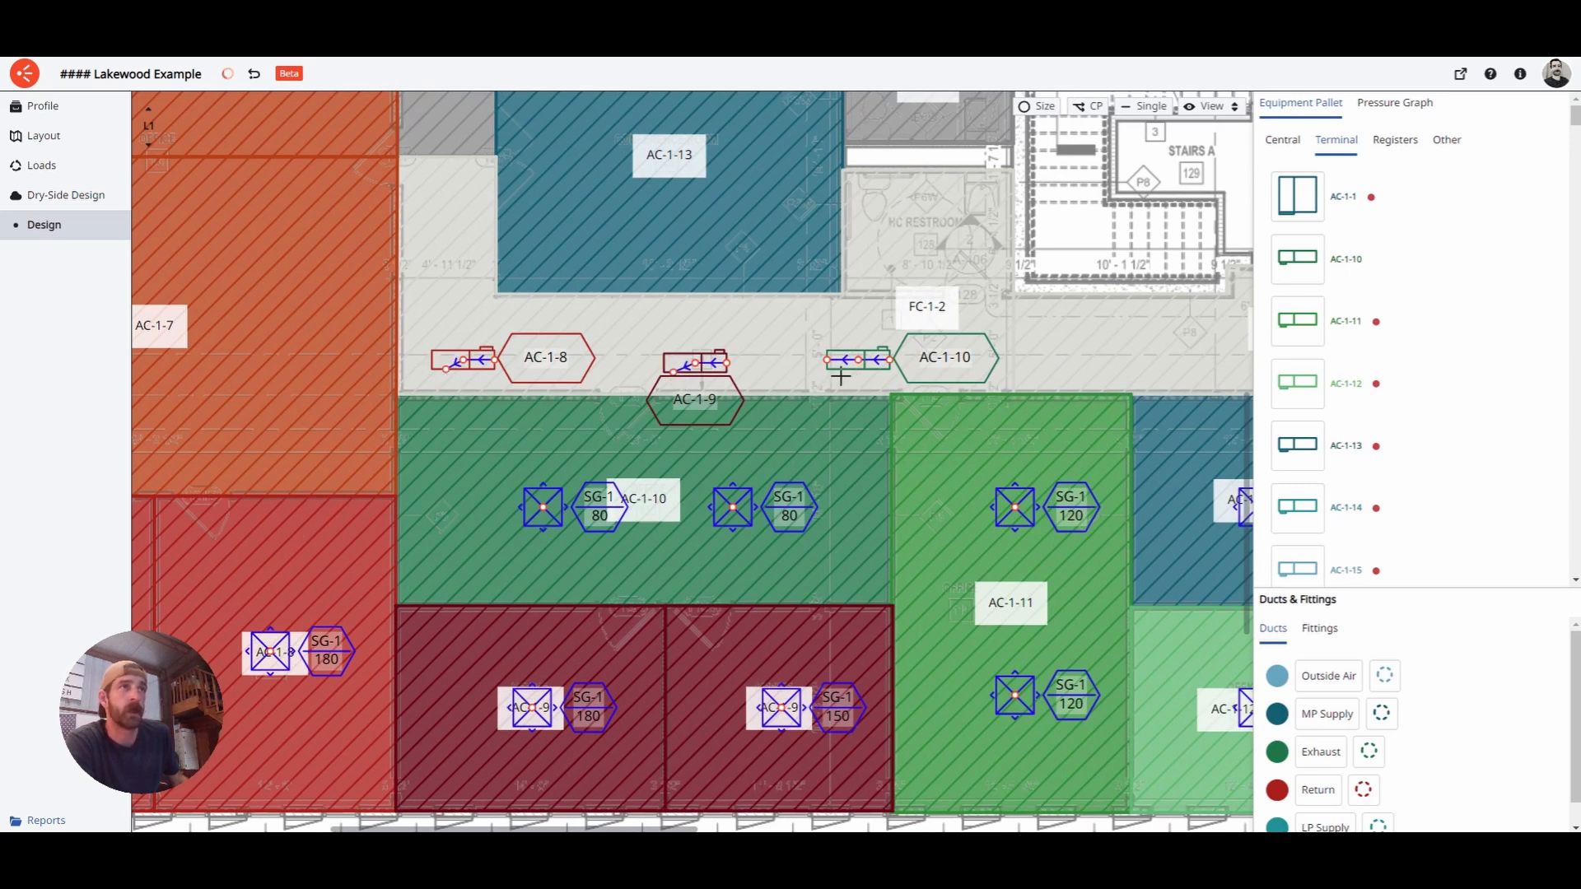
left_click_drag(847, 381, 845, 381)
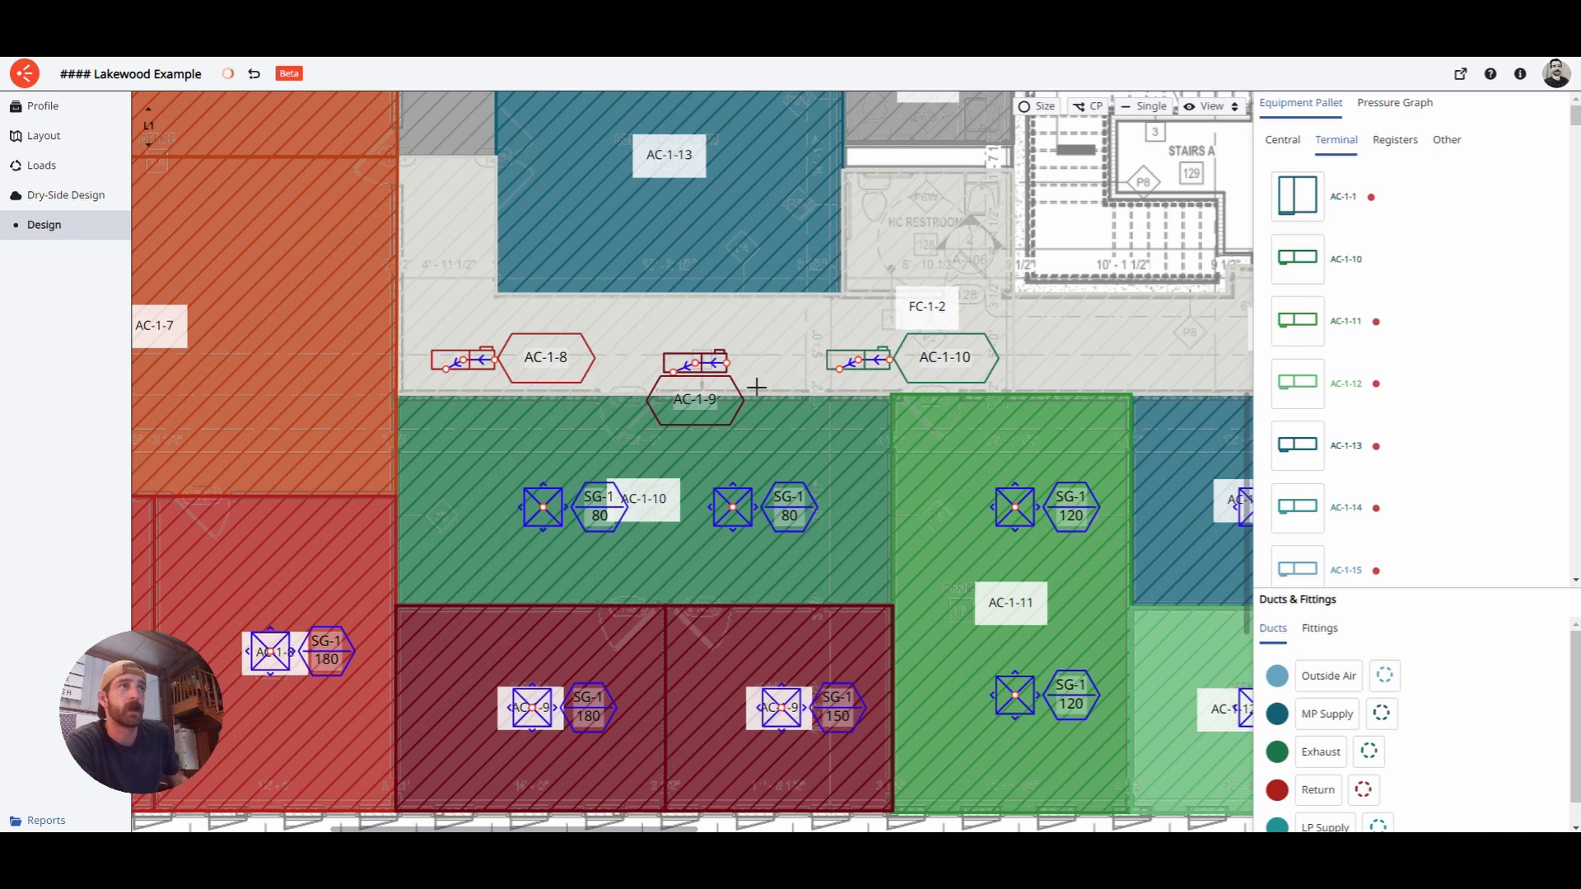
scroll(1030, 477, "down", 5)
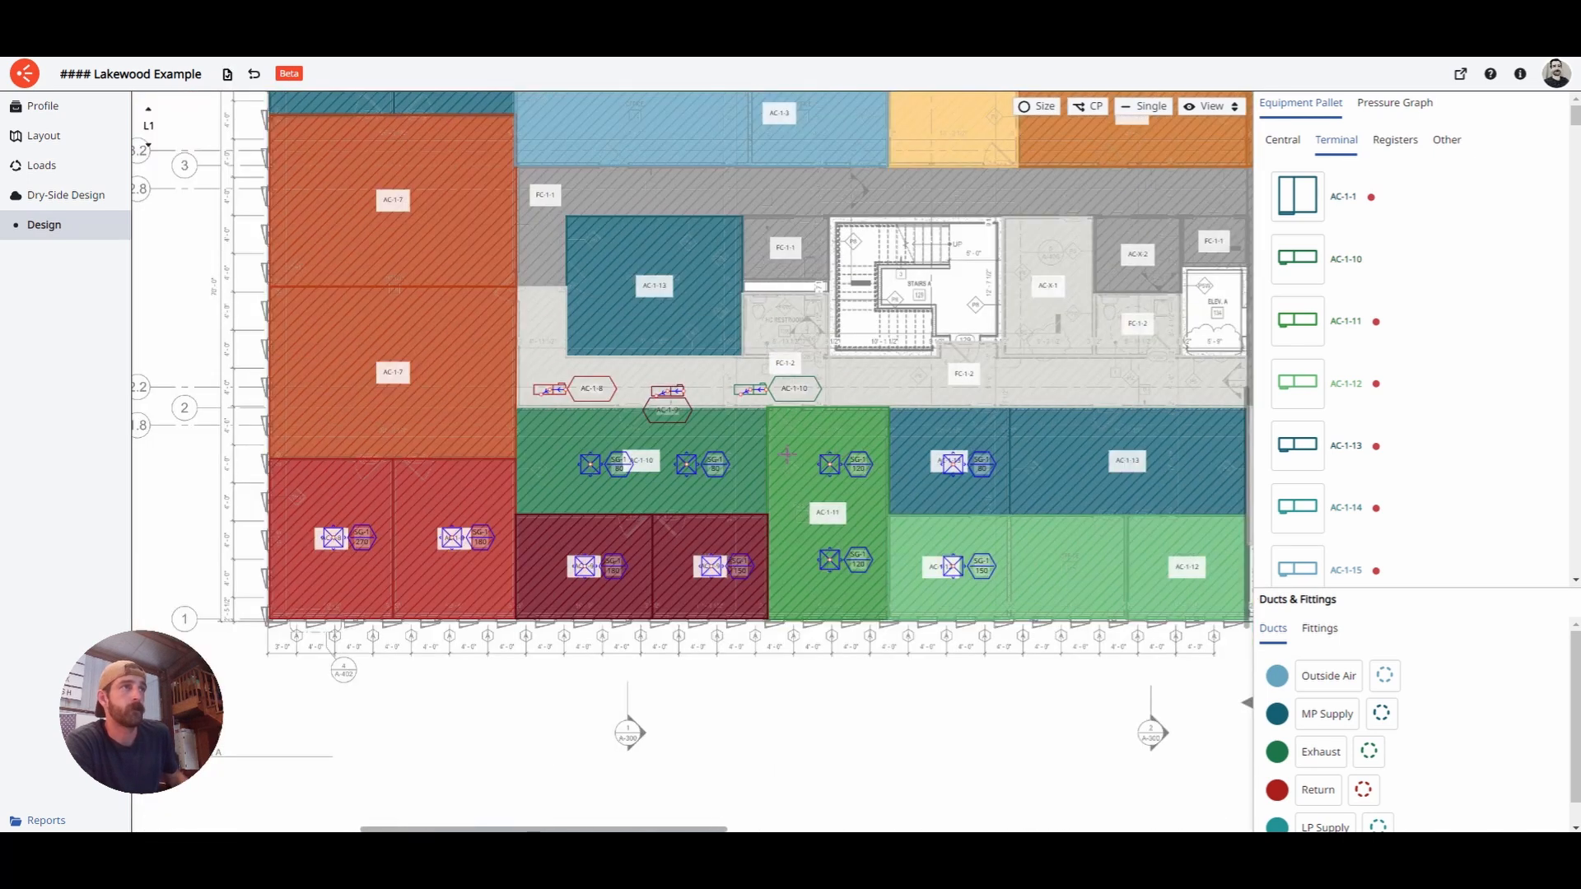
- Pan to show the whole first-floor plan, then step the level selector up from L1 to L2
middle_click_drag(787, 455, 856, 442)
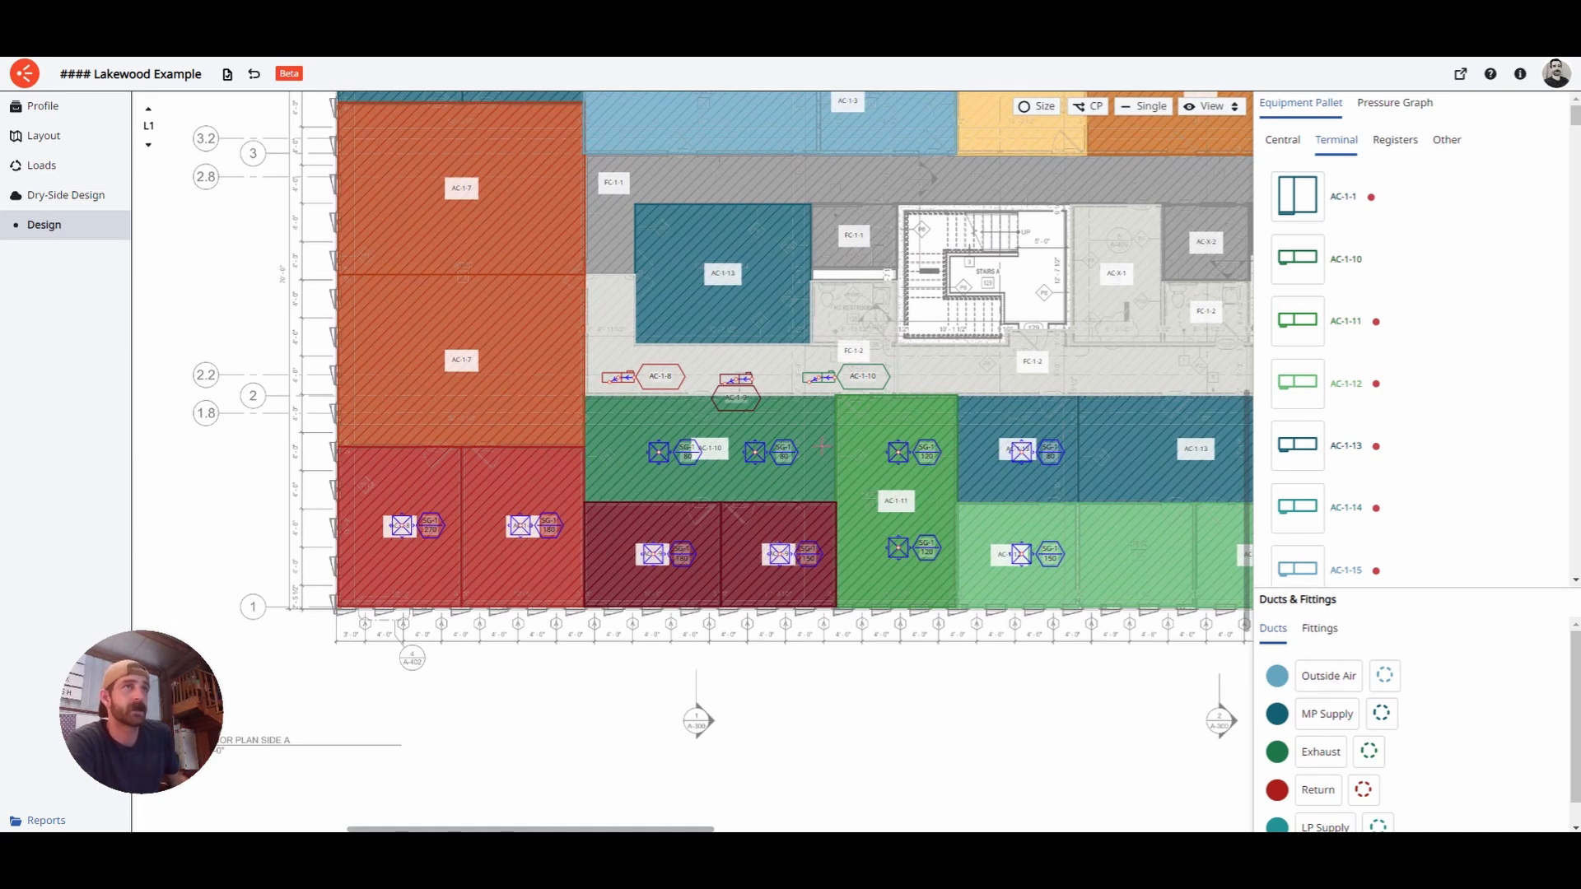
middle_click_drag(1094, 346, 925, 397)
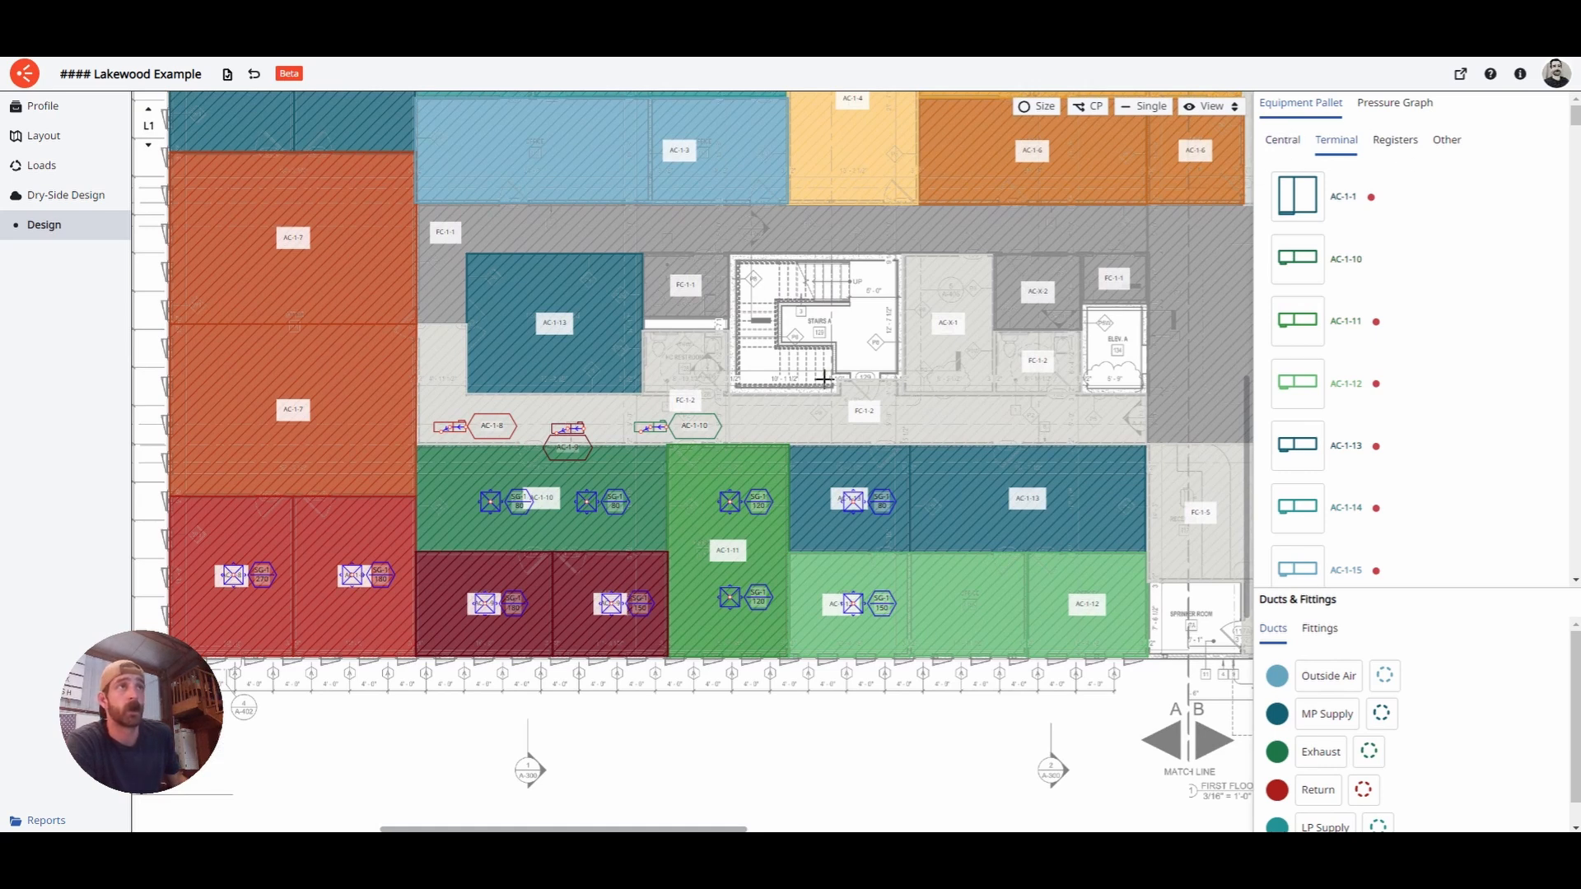
left_click(148, 108)
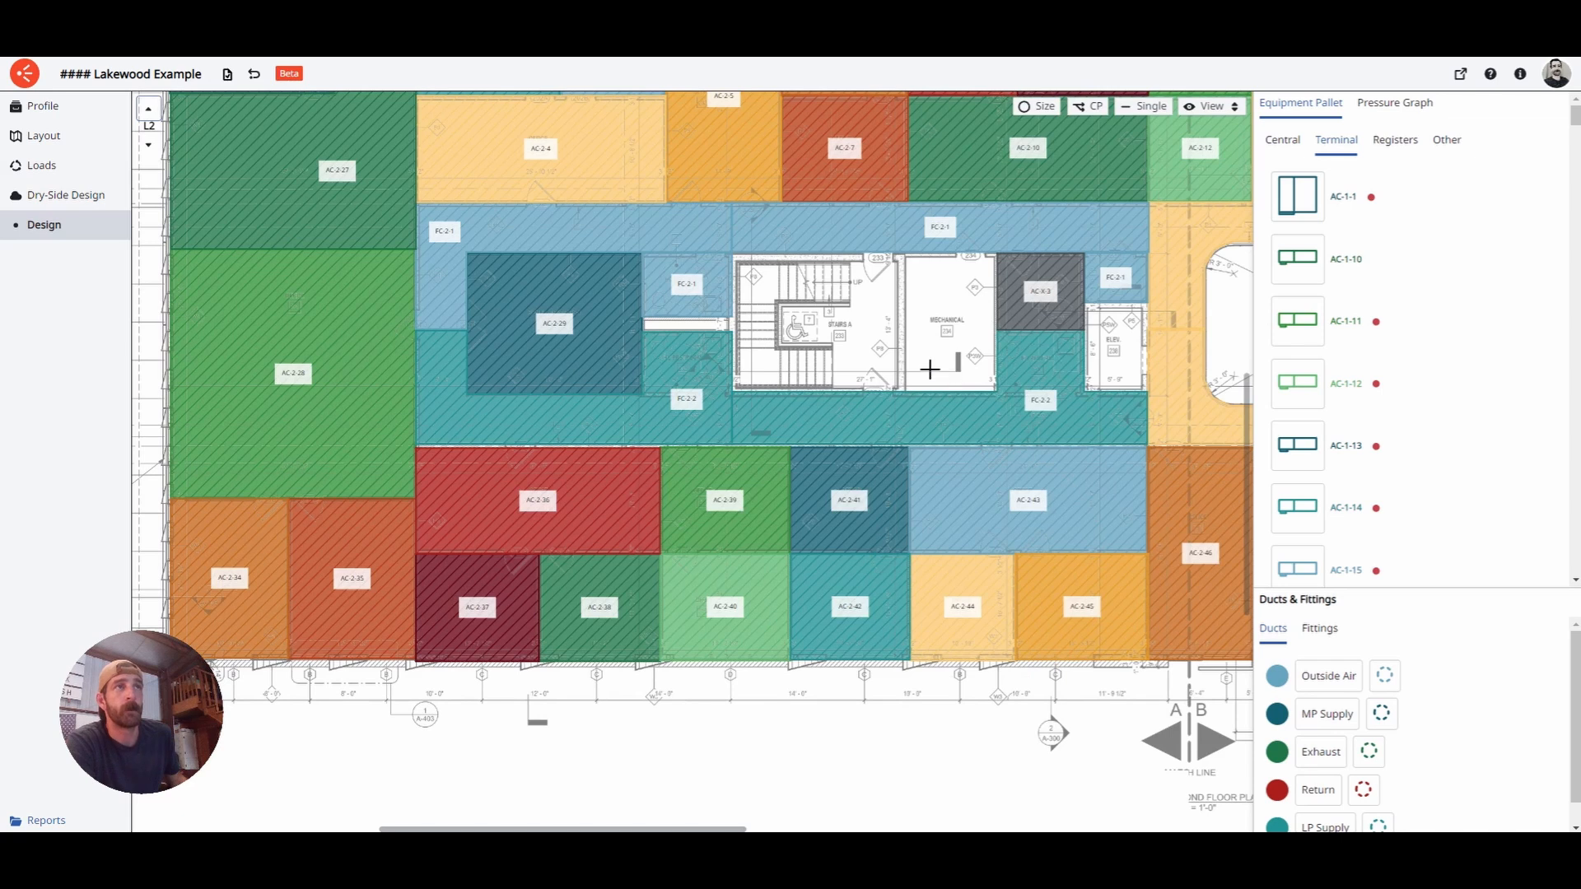
- List the central units, return to L1 and colour the plan by Systems to show VRF-1-W
left_click(155, 114)
left_click(157, 117)
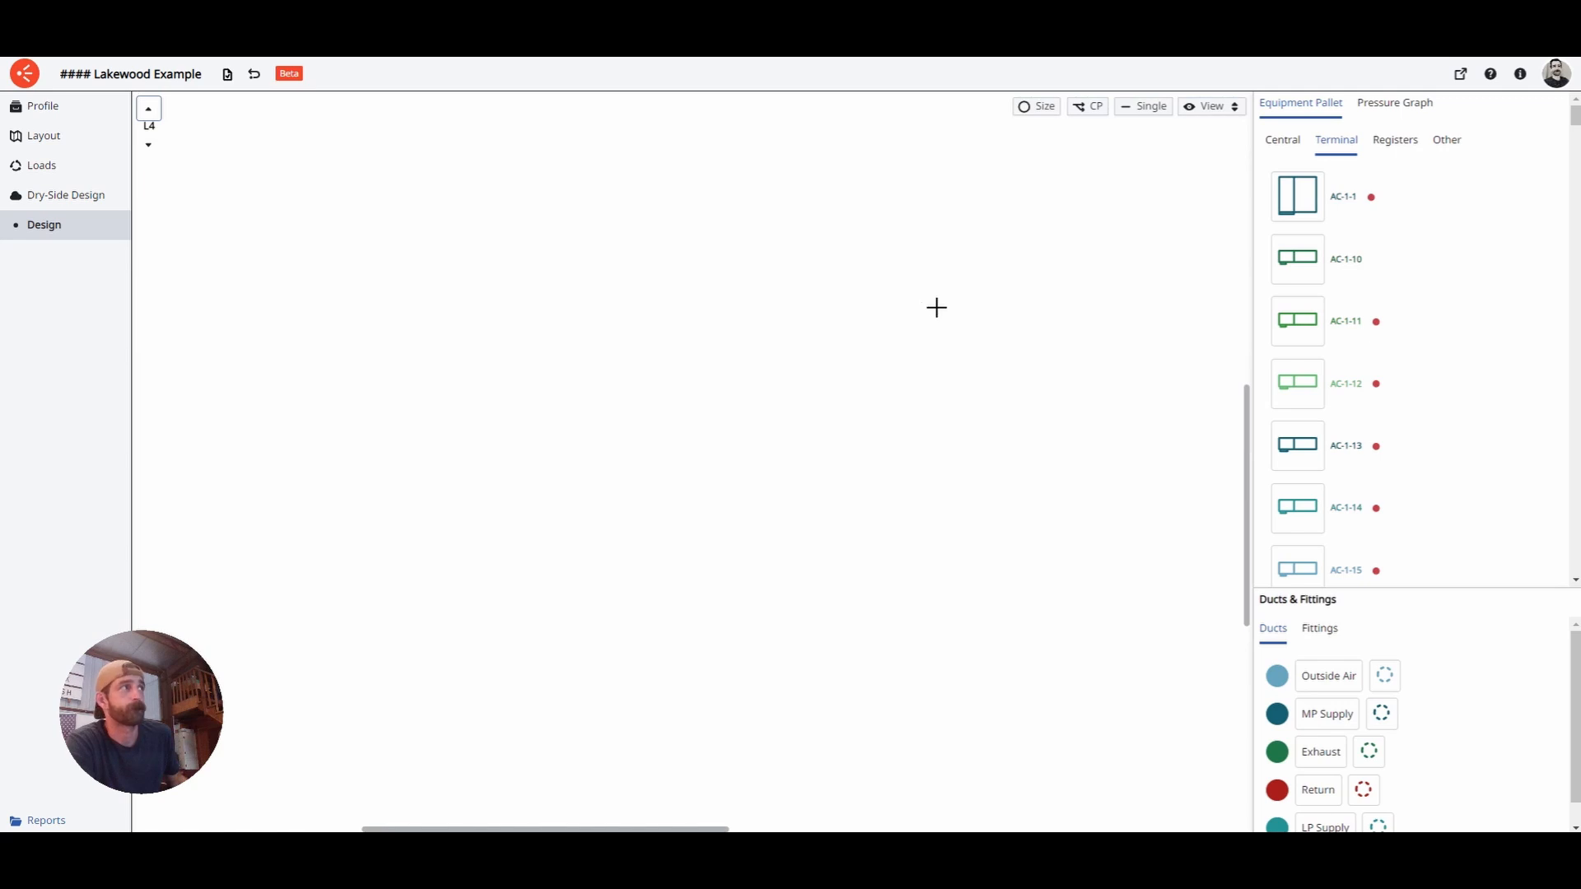
left_click(1285, 141)
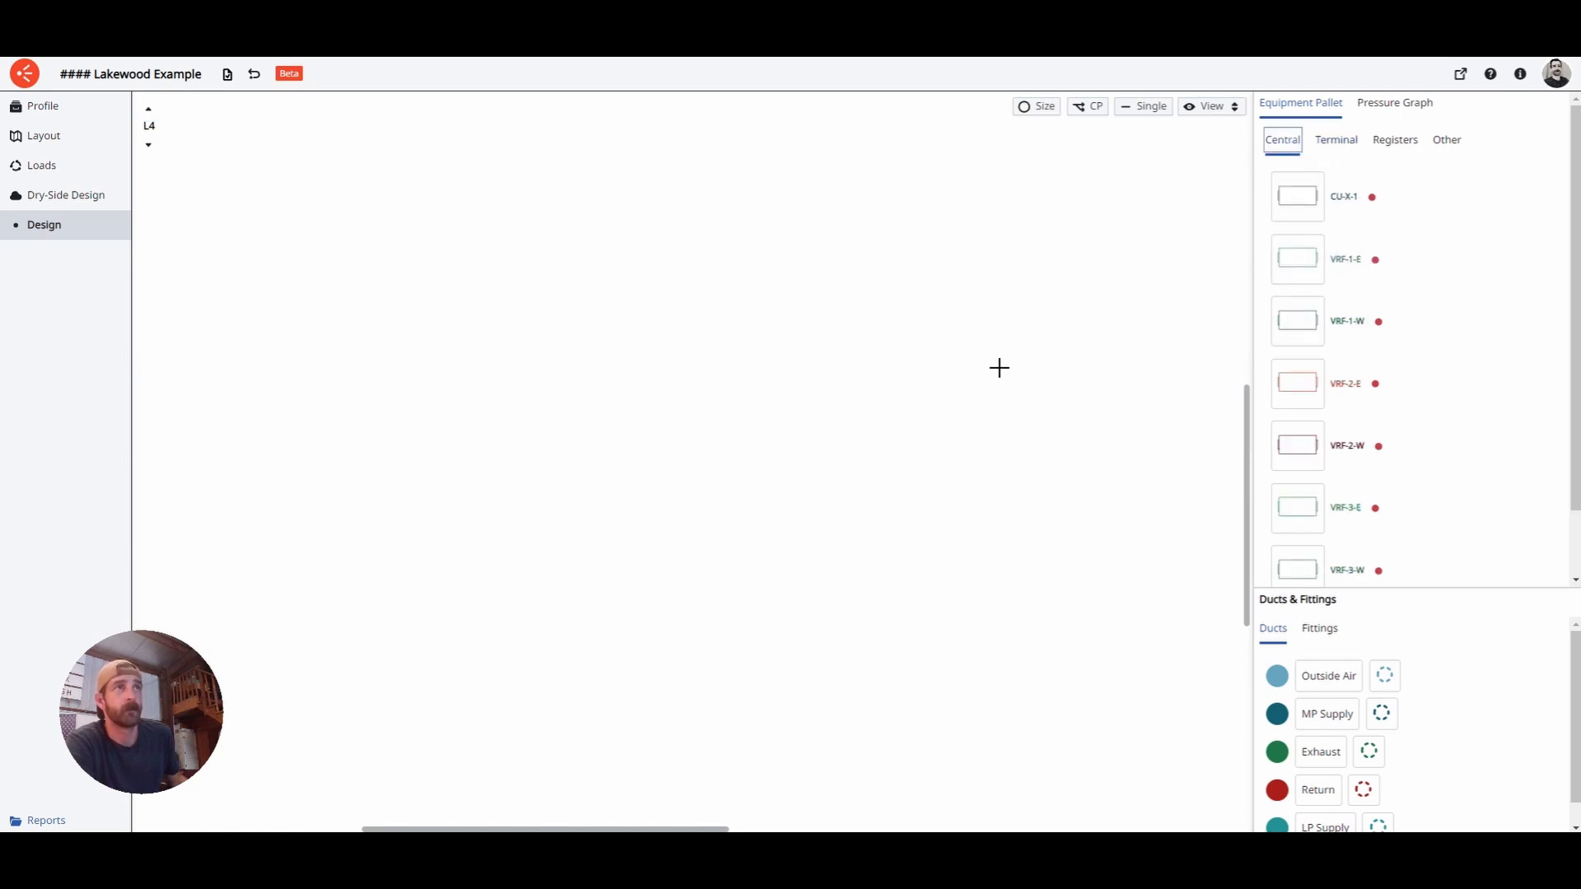
left_click(148, 146)
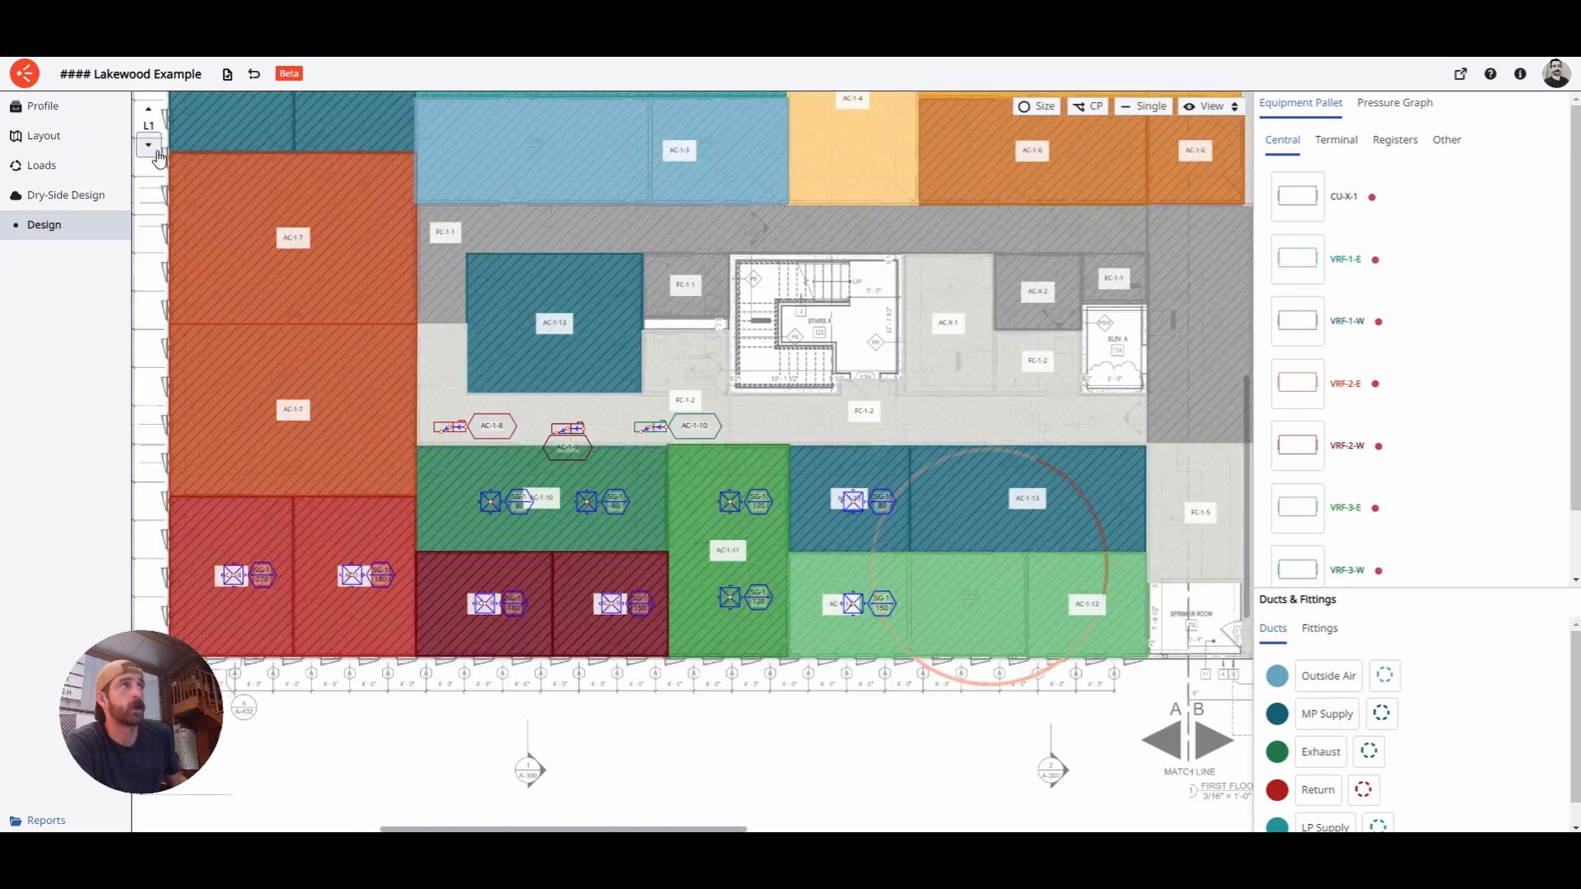
left_click(1237, 109)
left_click(1208, 217)
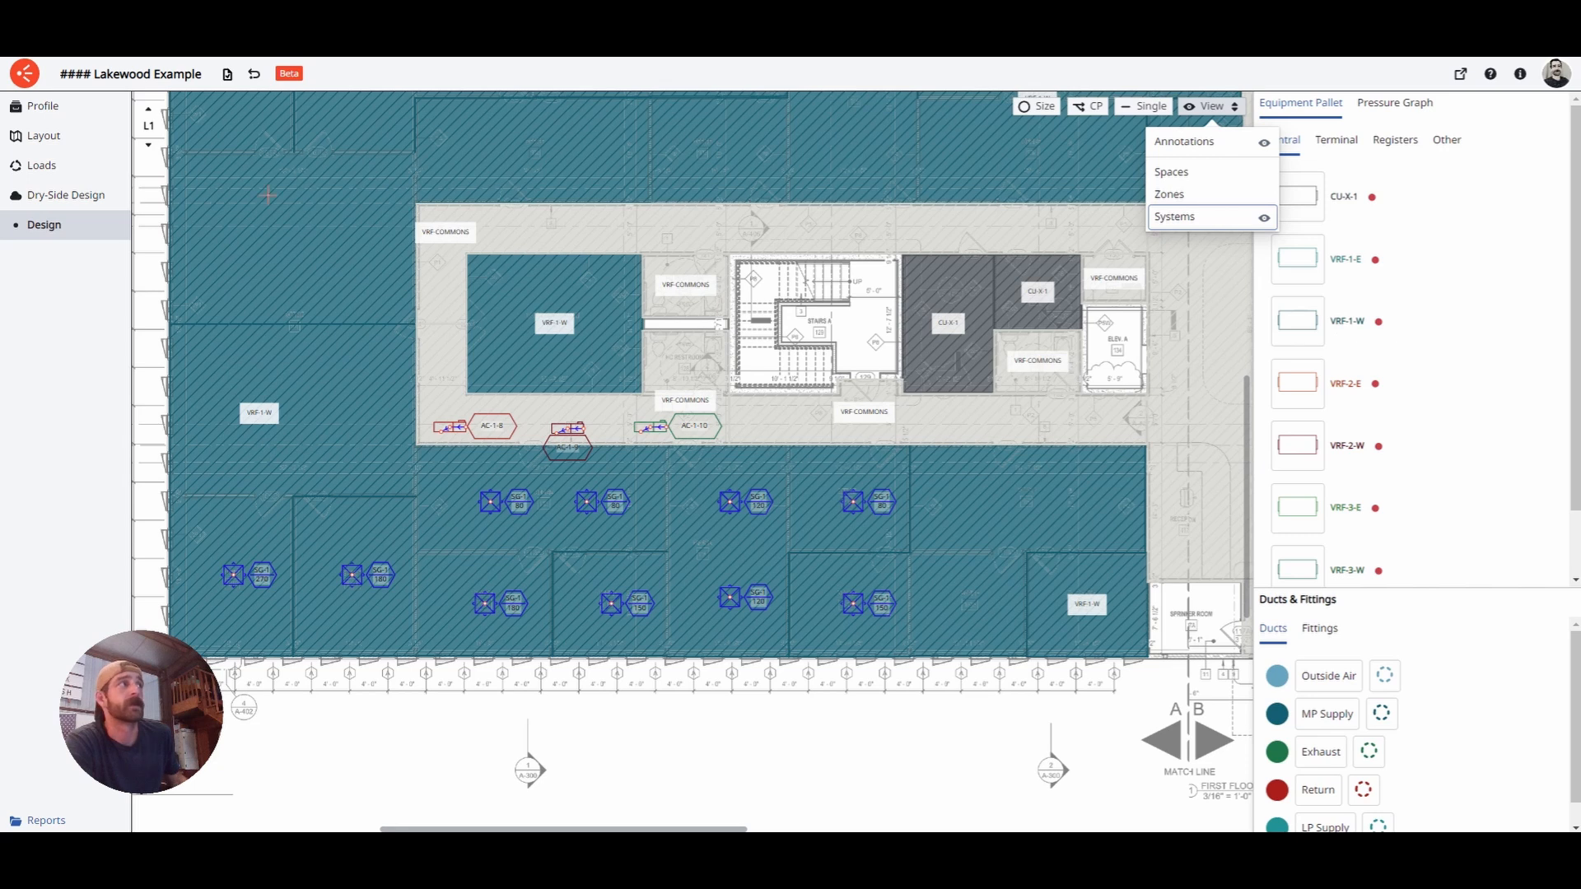
- Step the level selector up from L1 to the blank L4 plan
left_click(149, 112)
left_click(149, 112)
left_click(149, 111)
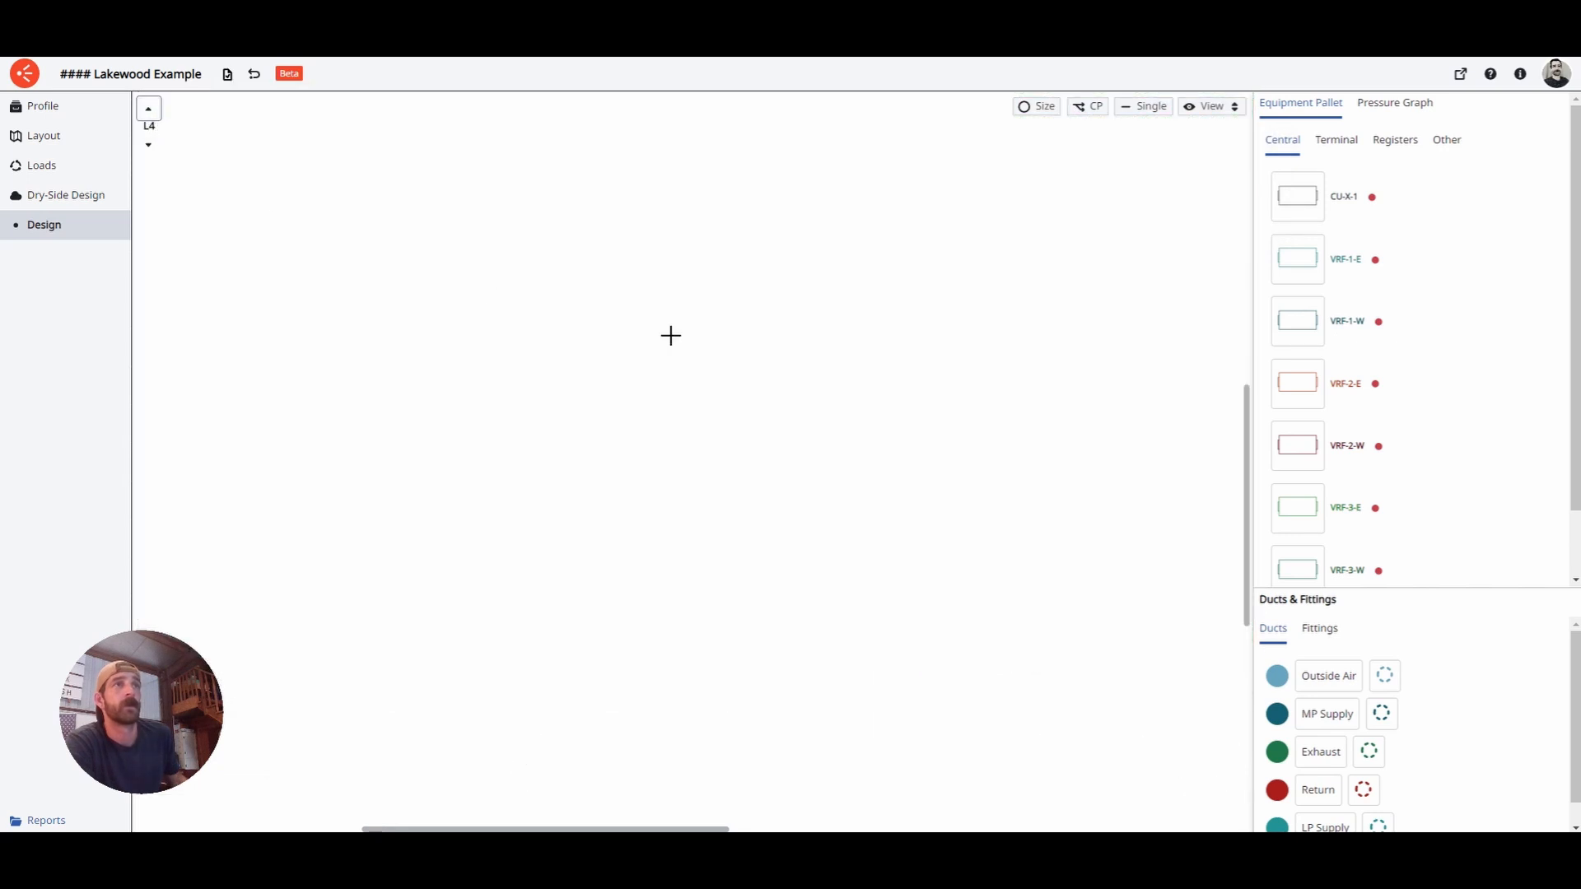
- Place the VRF-1-W central unit on the L4 plan, rotate it upright and select it
left_click_drag(1309, 321, 1158, 307)
right_click(932, 311)
left_click(976, 368)
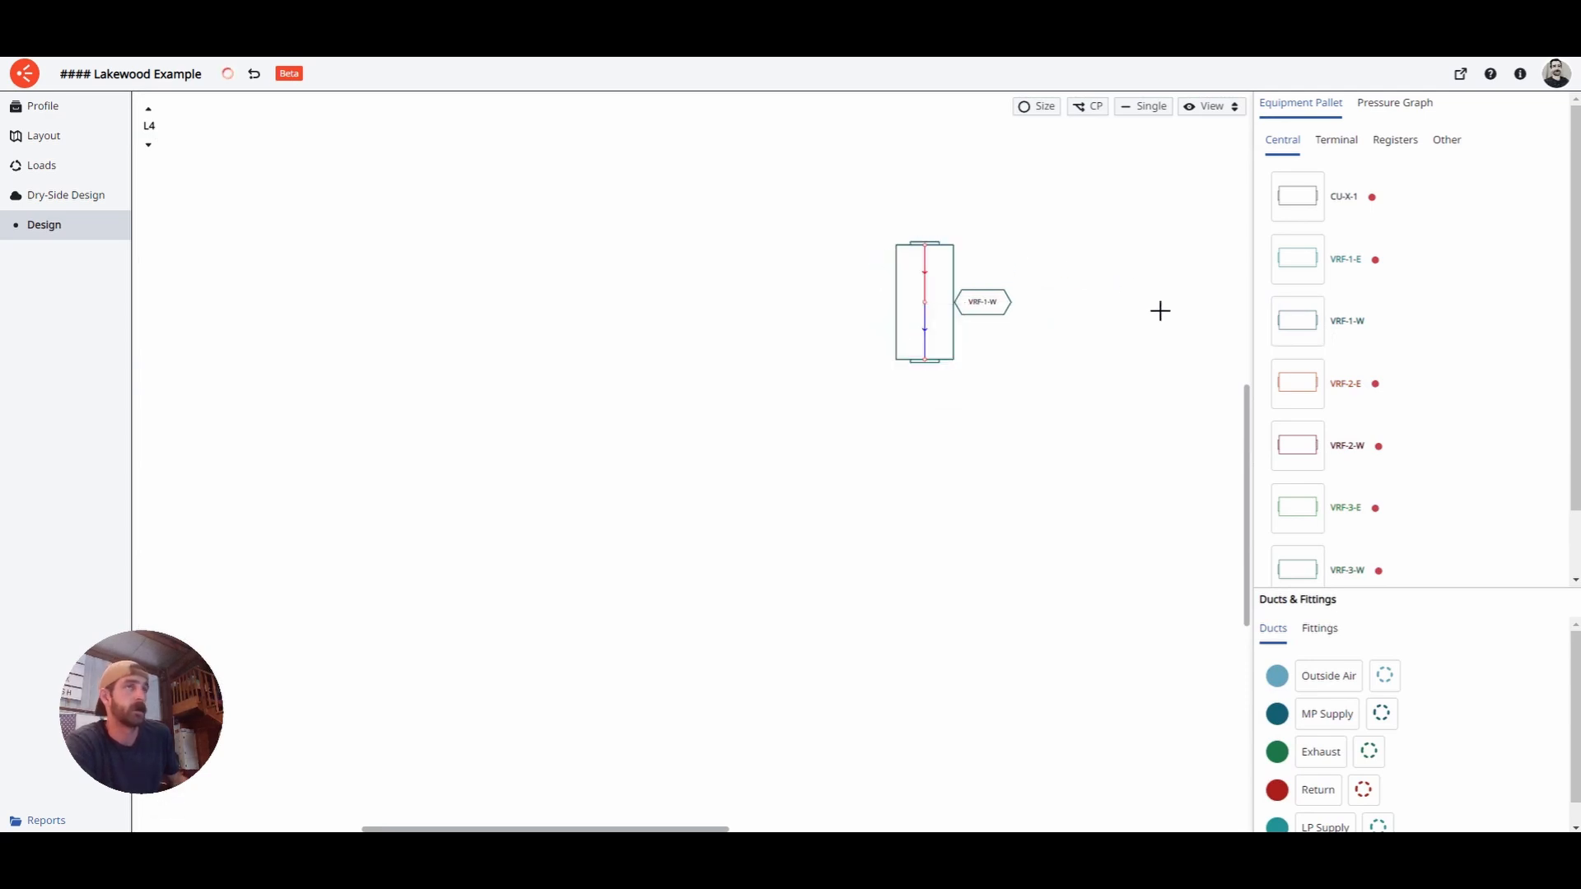
left_click(928, 311)
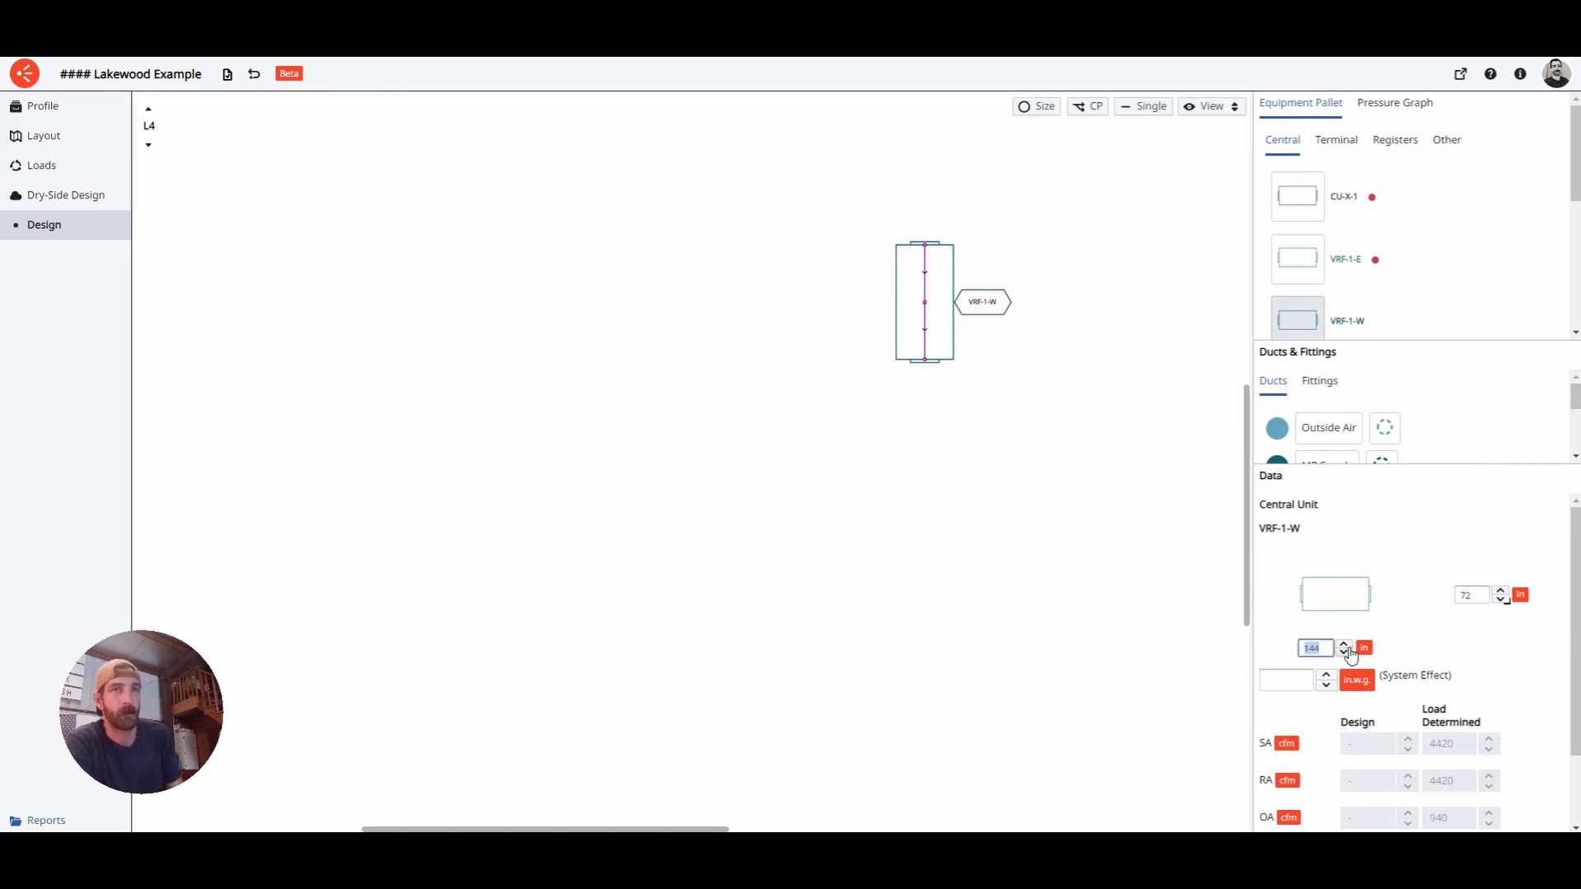
- Set VRF-1-W's dimensions to 72 × 48 in the Data panel
type("72")
left_click(1480, 602)
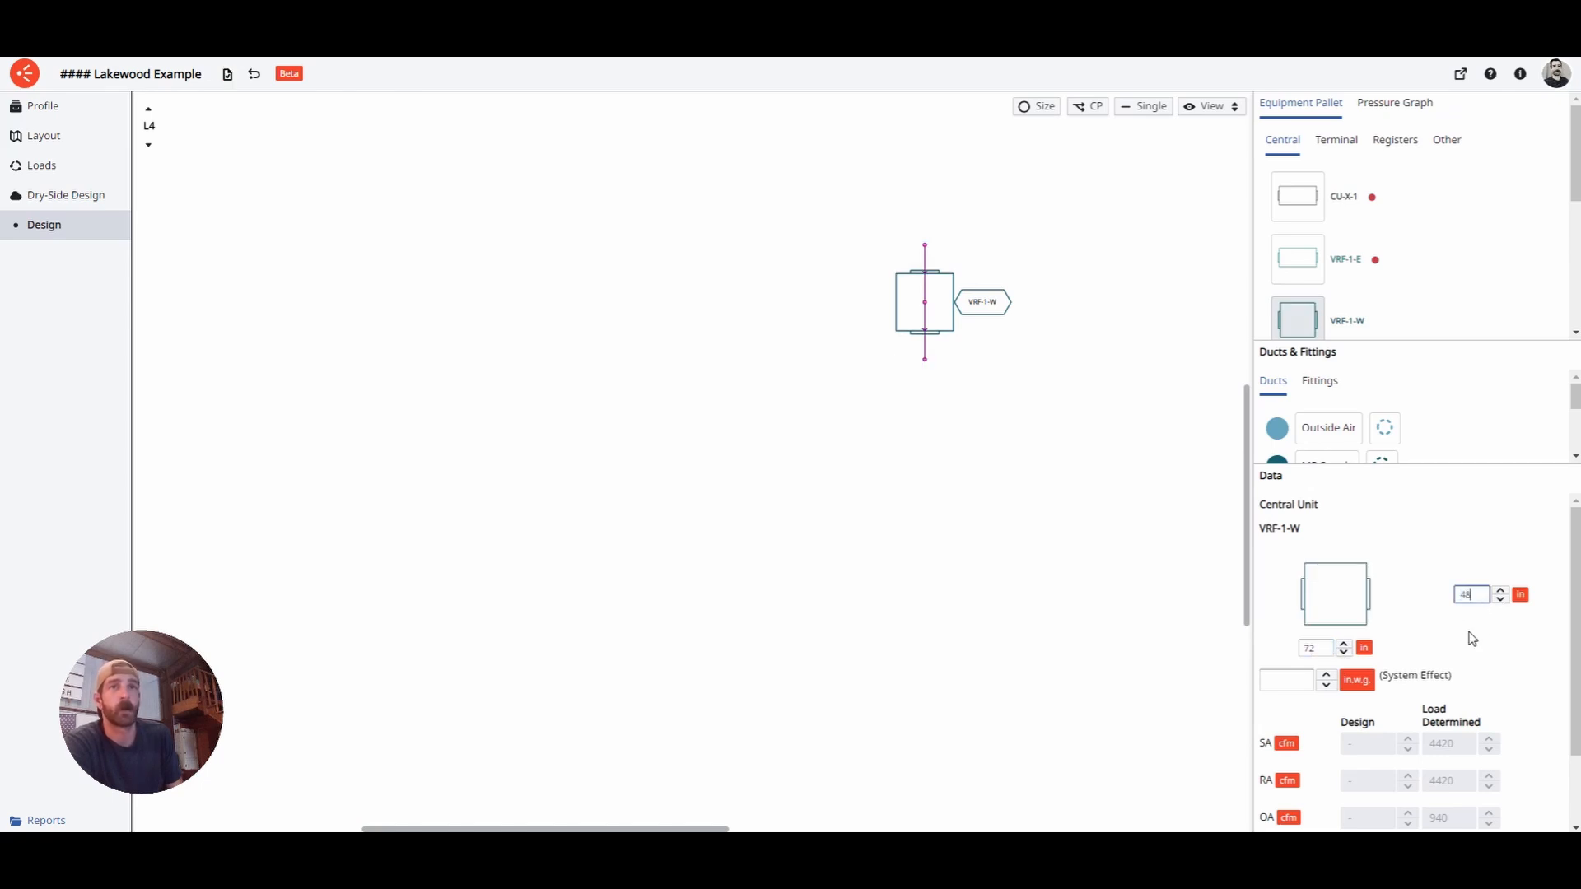
type("48")
key("Return")
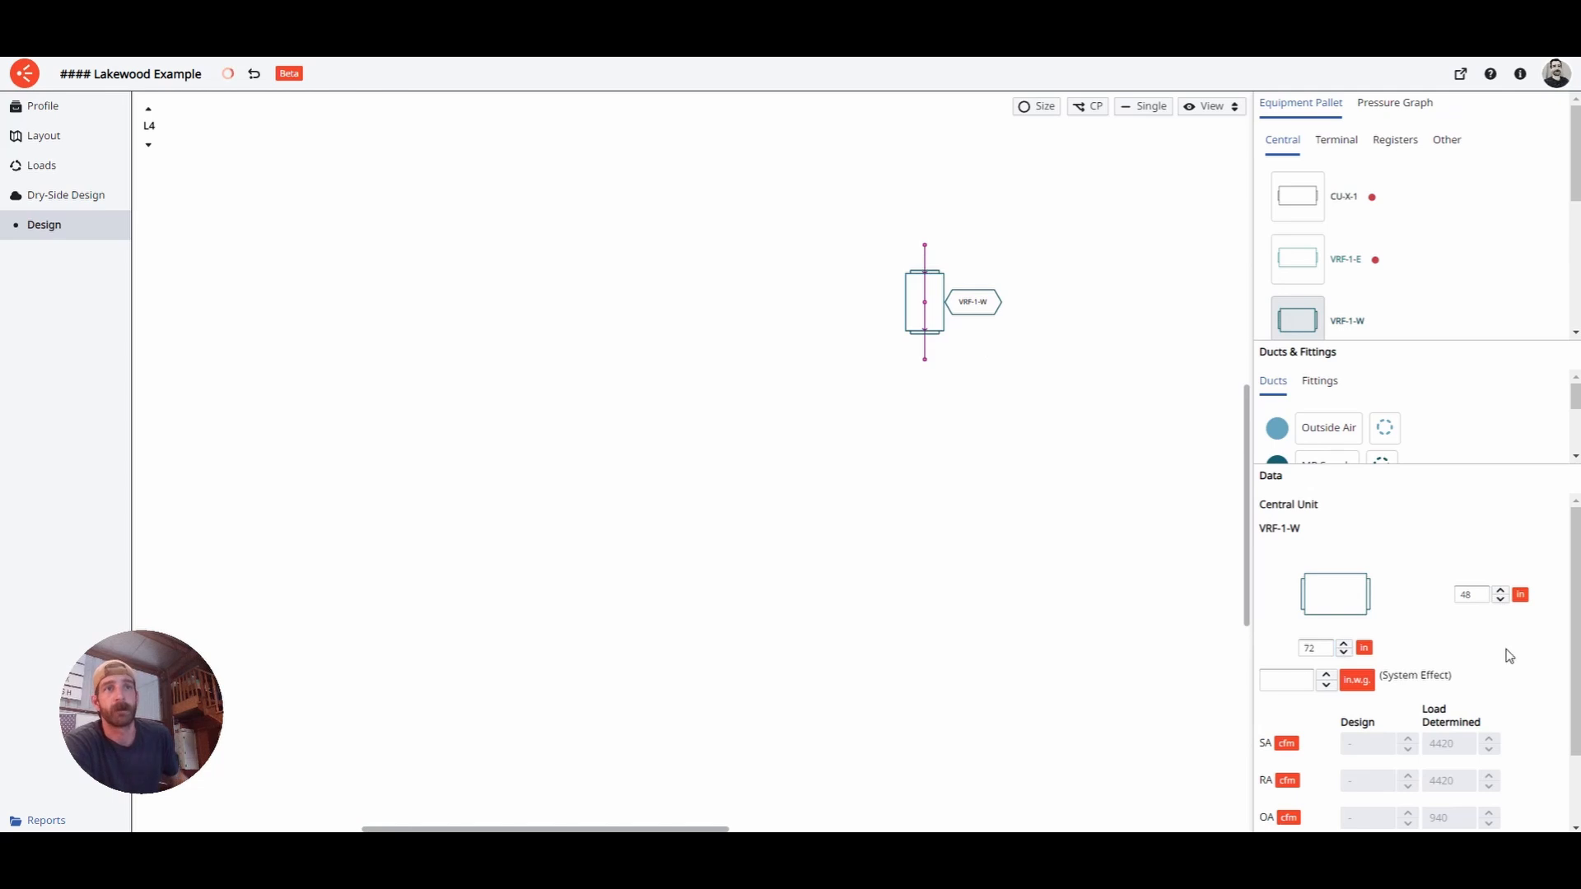
left_click(1295, 680)
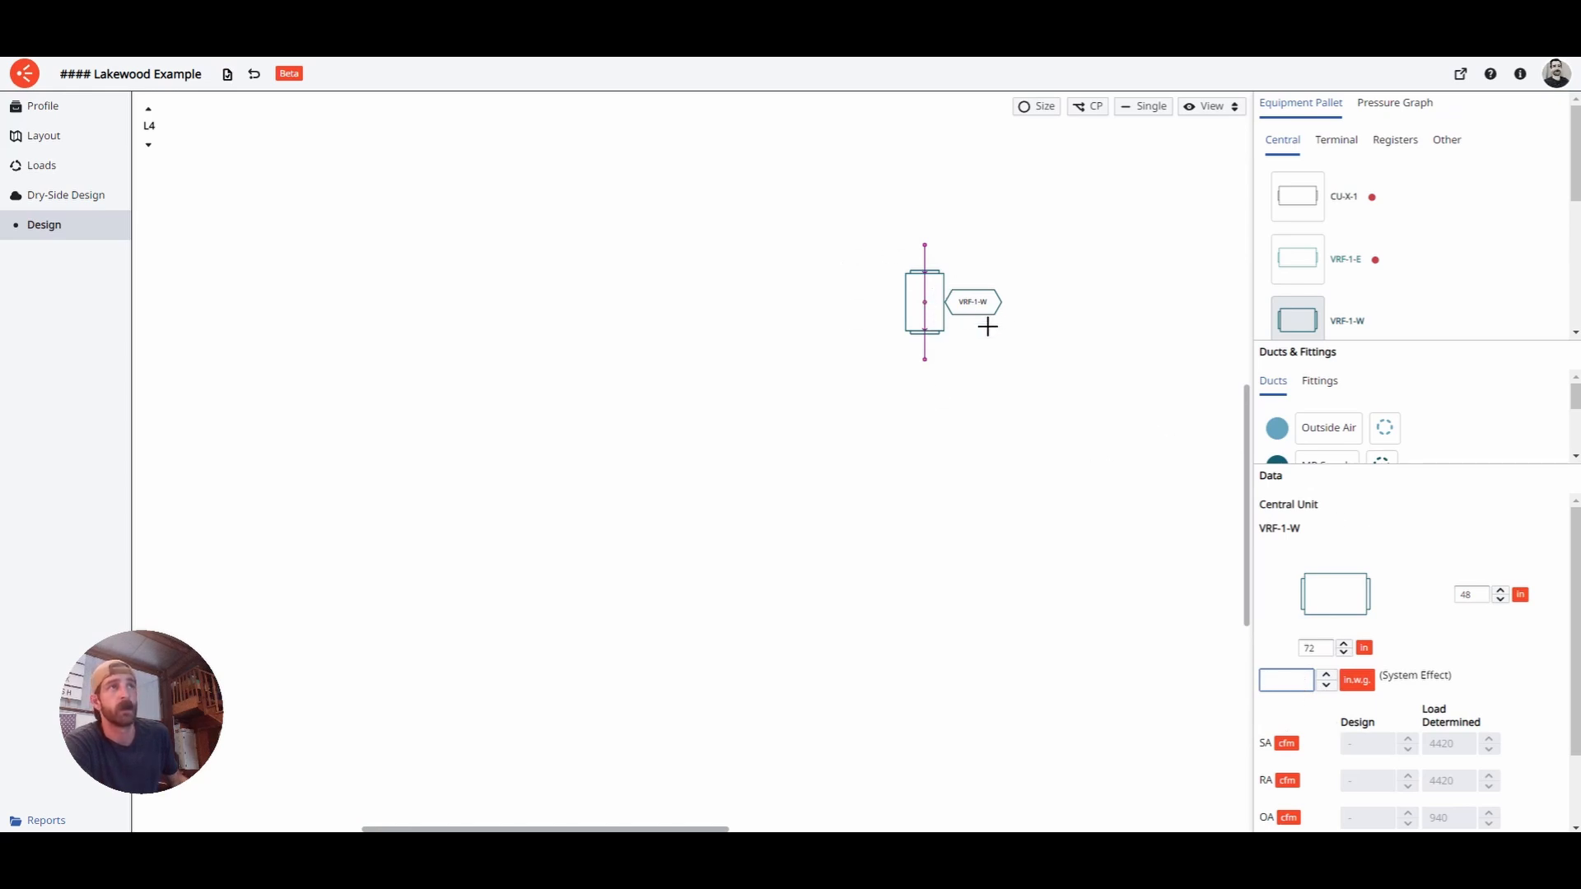
- Snap the blue return and red supply connections onto VRF-1-W's bottom and top edges
left_click(926, 297)
scroll(926, 297, "up", 5)
left_click_drag(944, 460, 947, 399)
left_click_drag(941, 205, 940, 267)
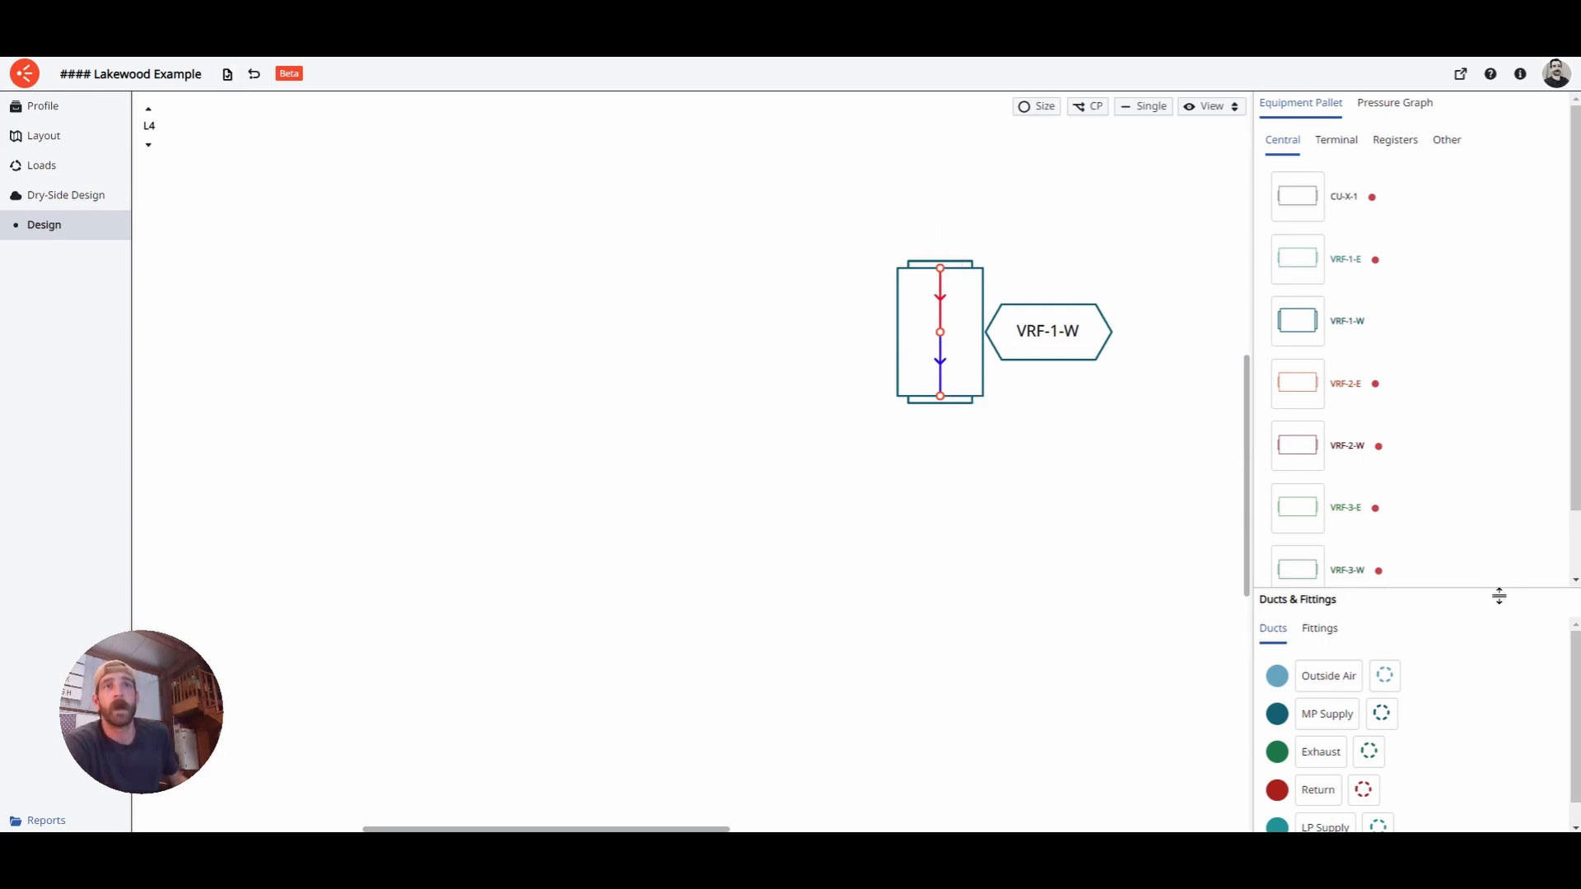
- Place an MP Supply riser just below VRF-1-W spanning levels 4 down to 1
left_click_drag(1499, 597, 1474, 288)
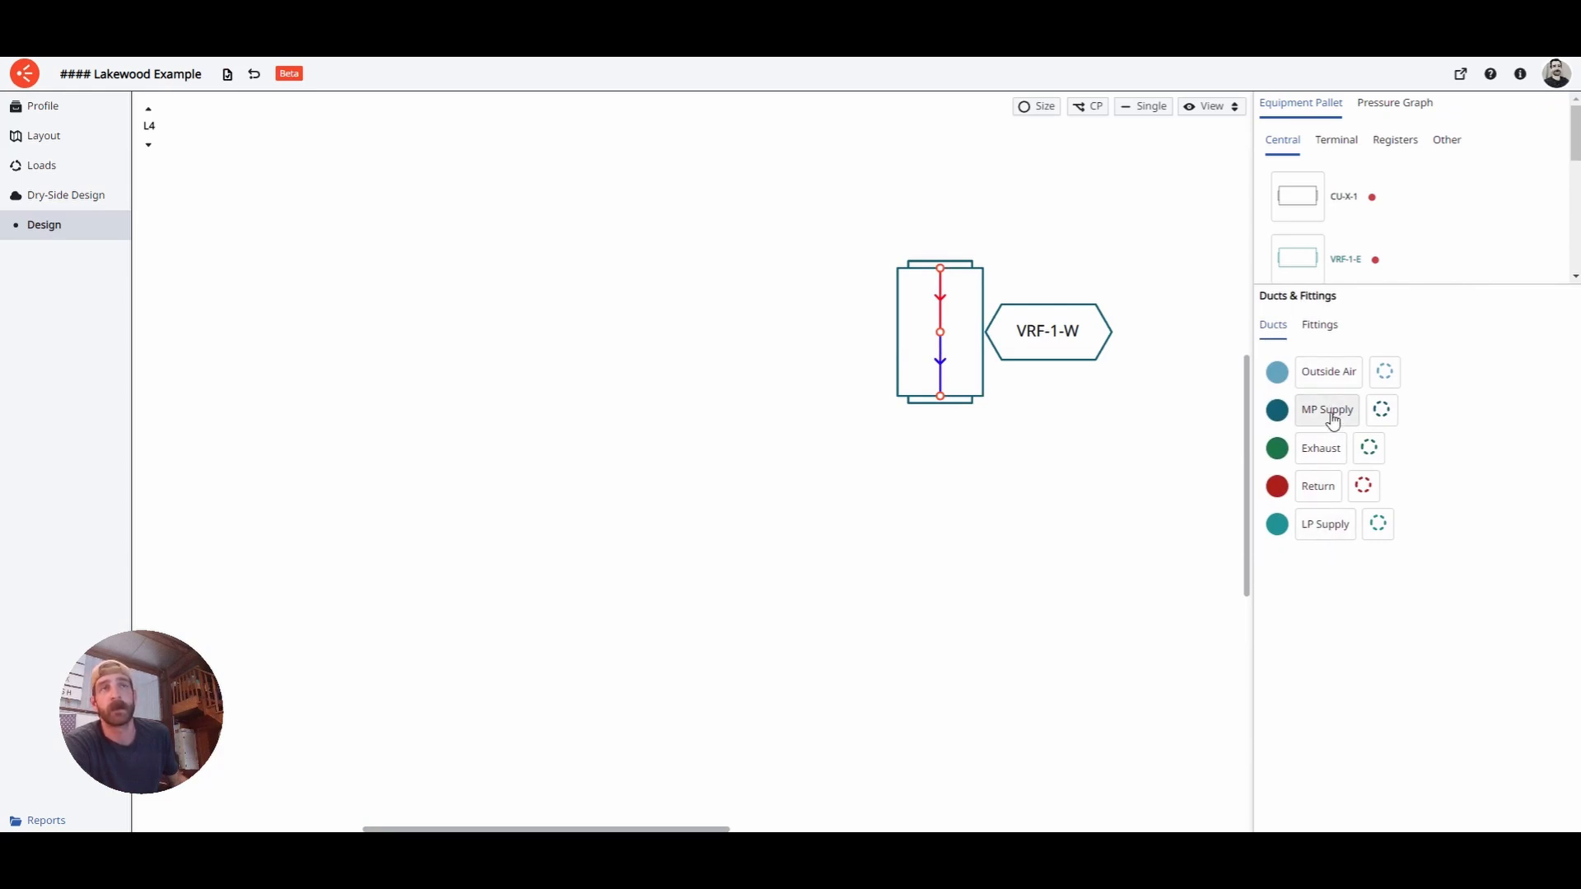
left_click(1382, 410)
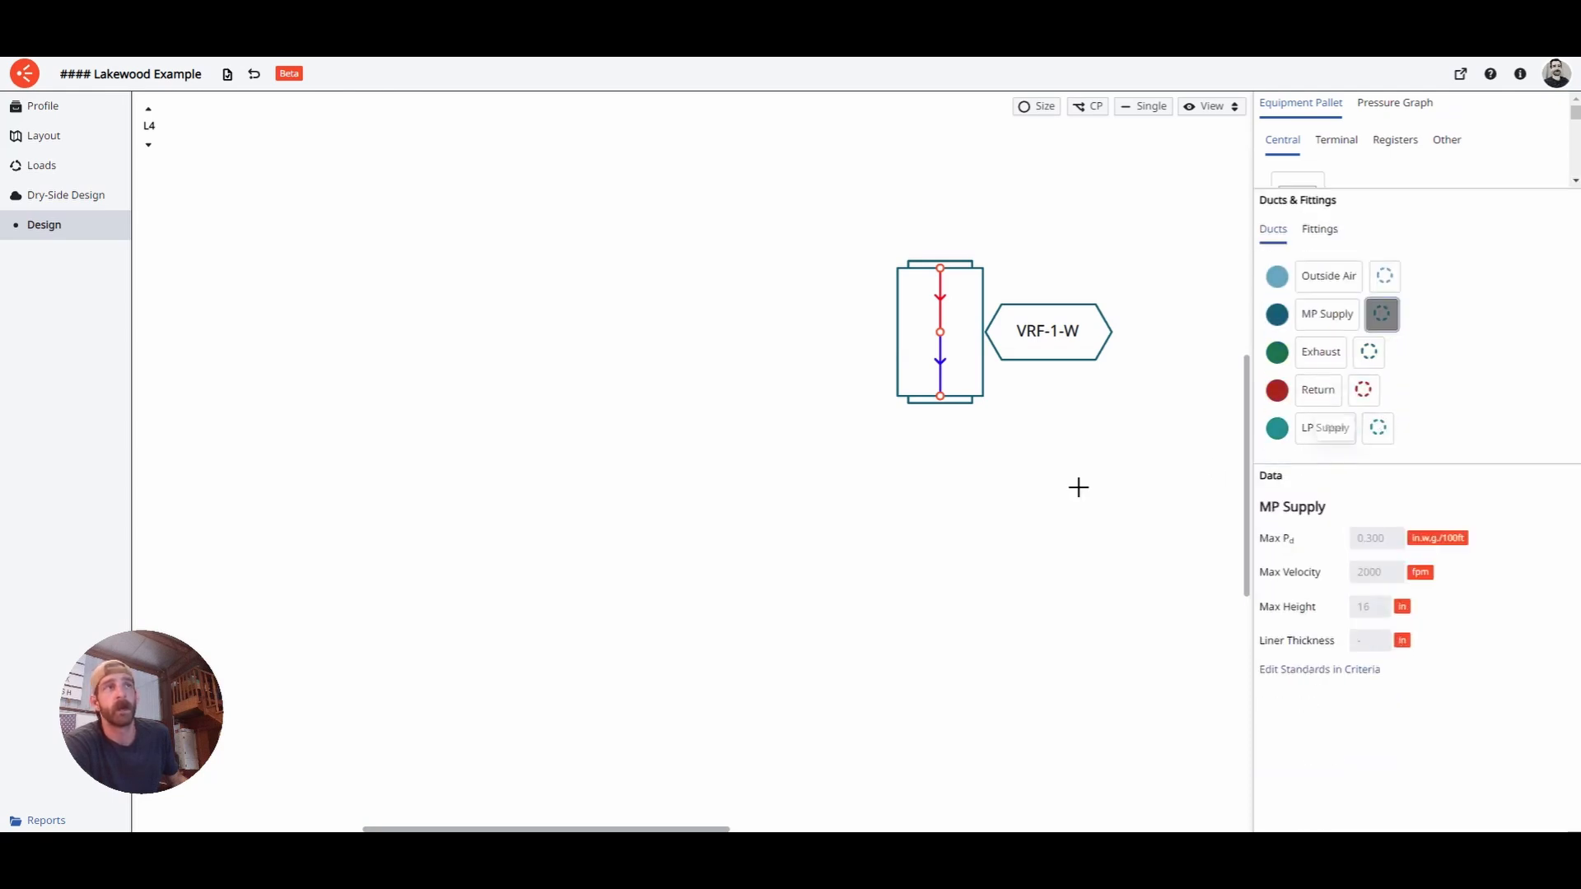
left_click(949, 462)
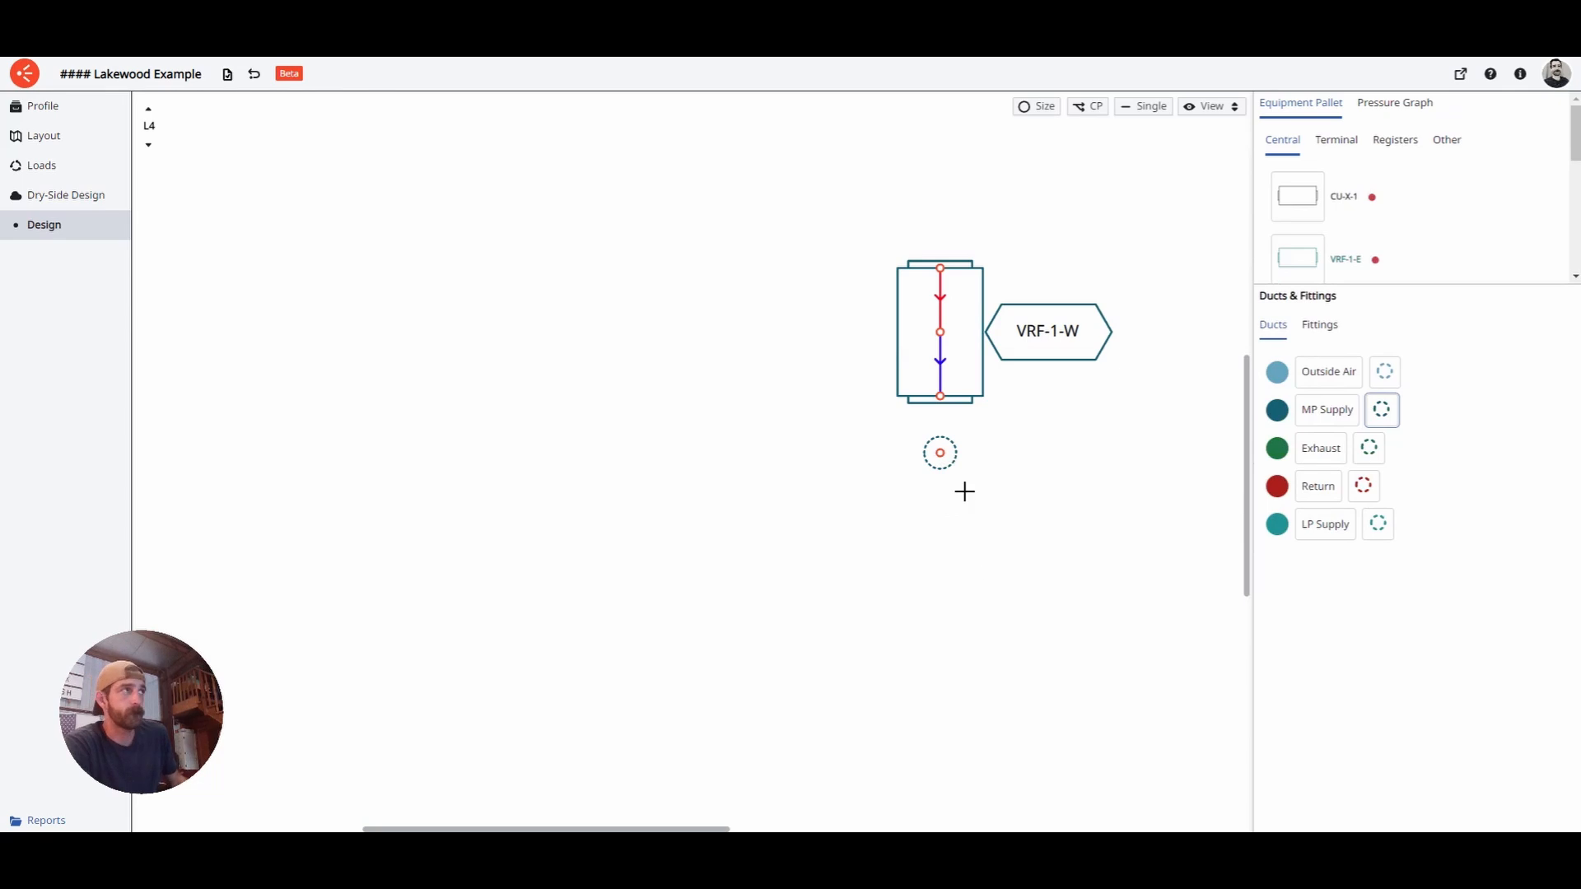
left_click(957, 470)
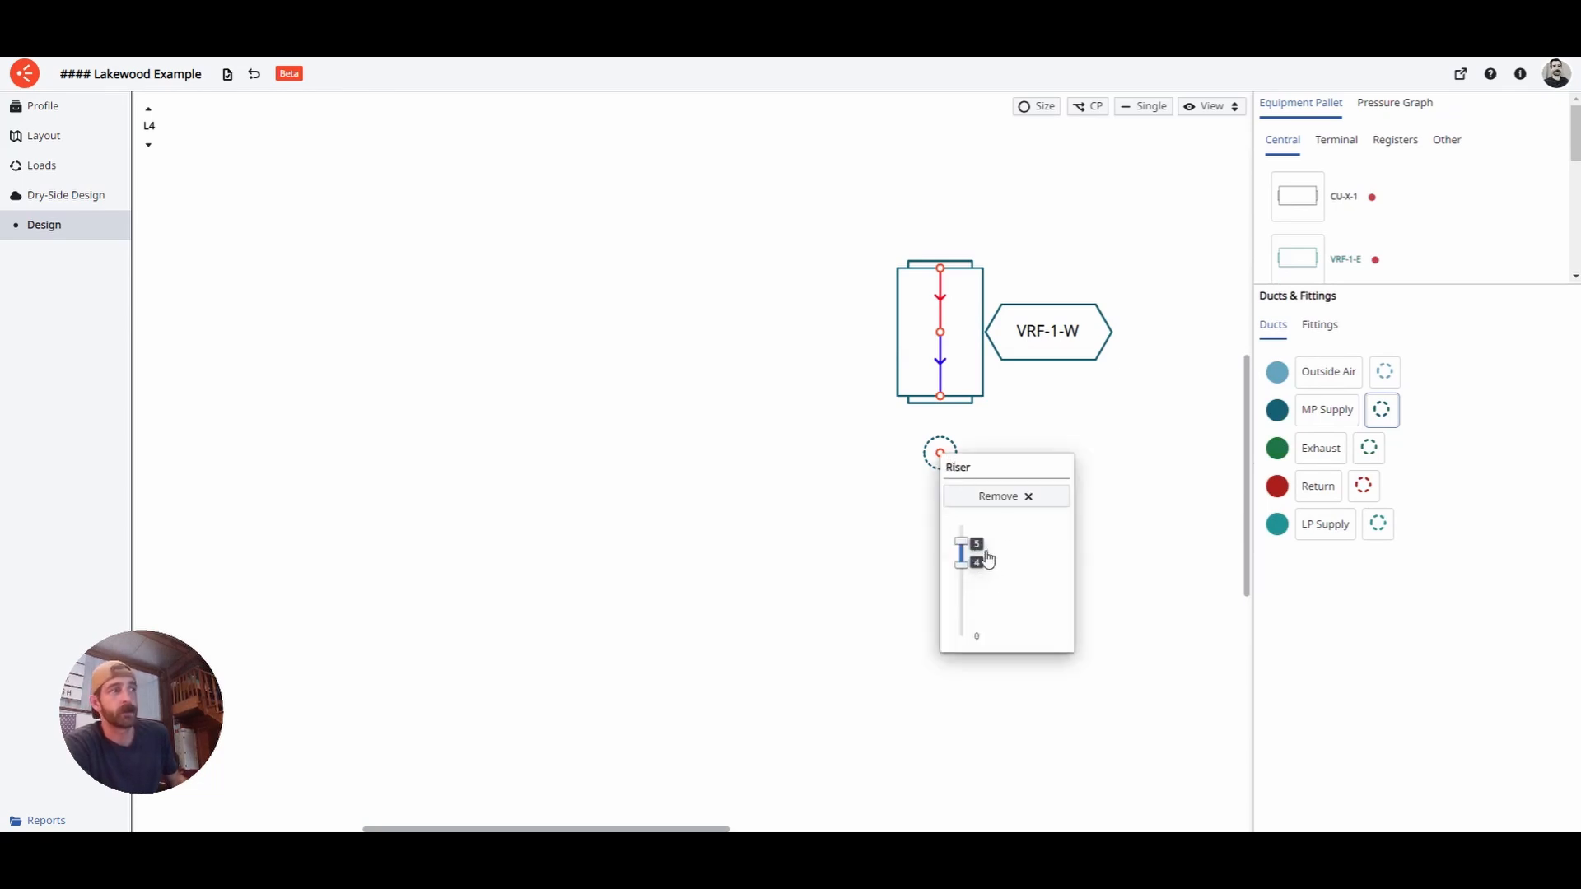
left_click_drag(977, 563, 976, 635)
left_click_drag(970, 550, 970, 565)
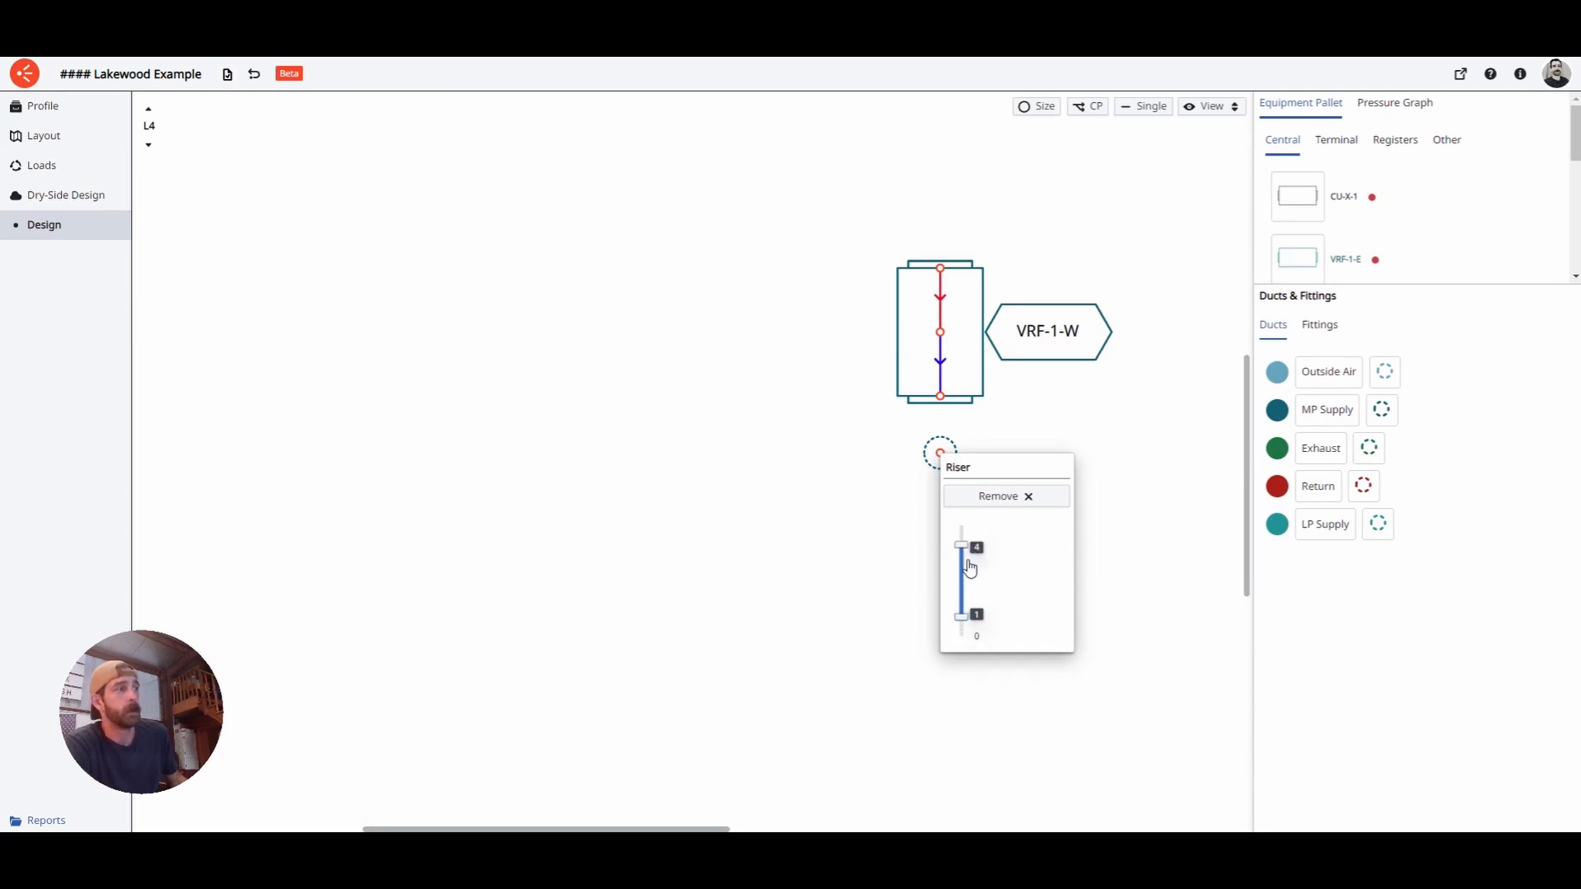
left_click(1142, 552)
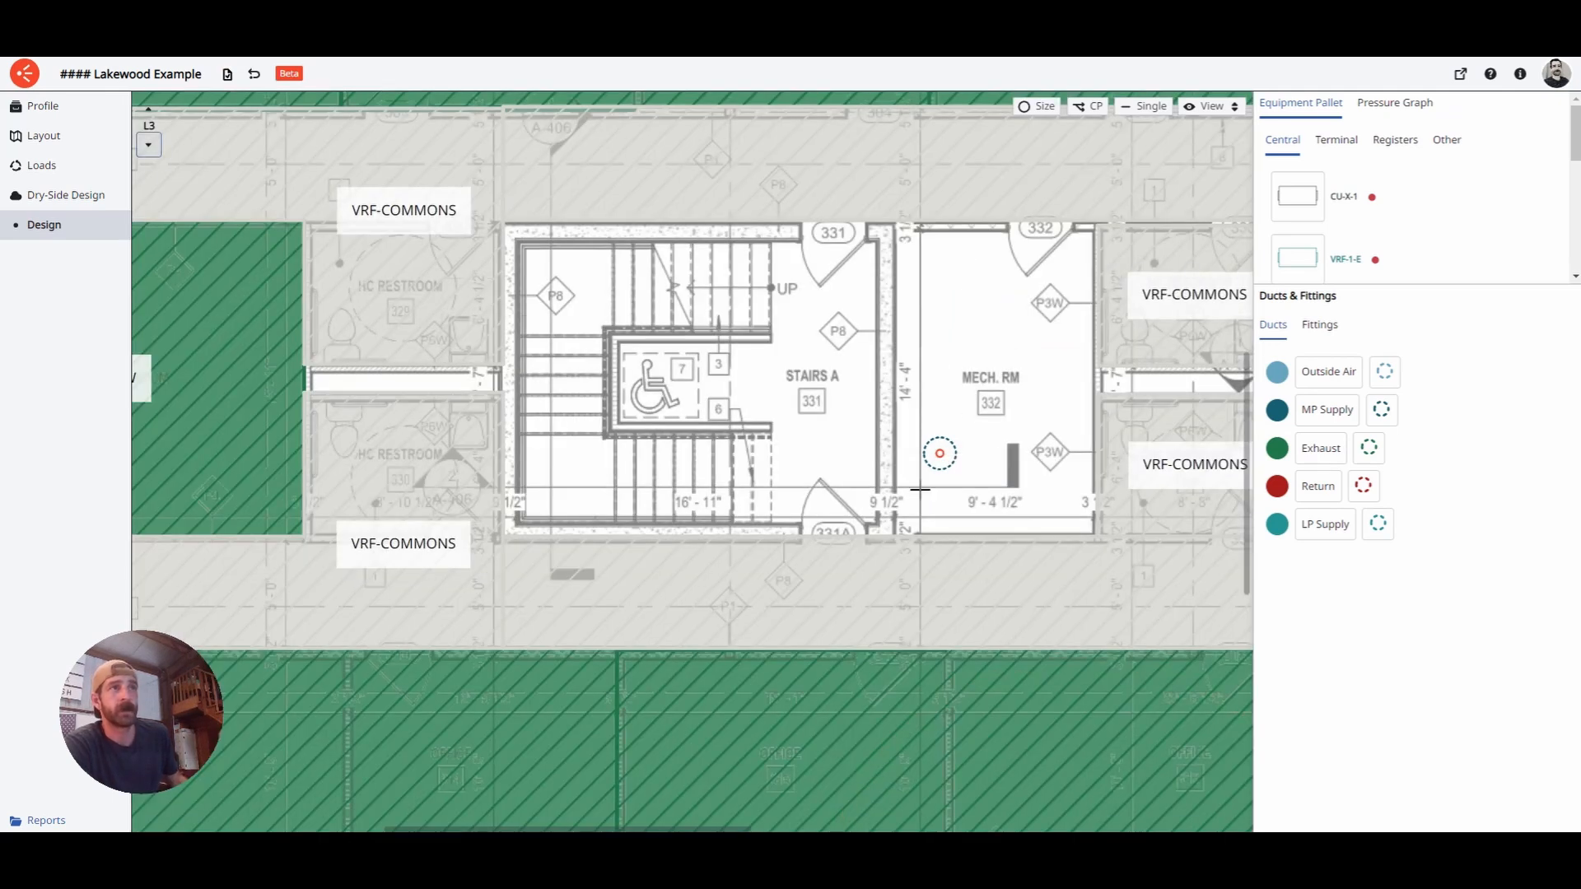
- Nudge the riser lower in MECH. RM, then go to L1 and pan to the riser
left_click_drag(948, 462, 956, 504)
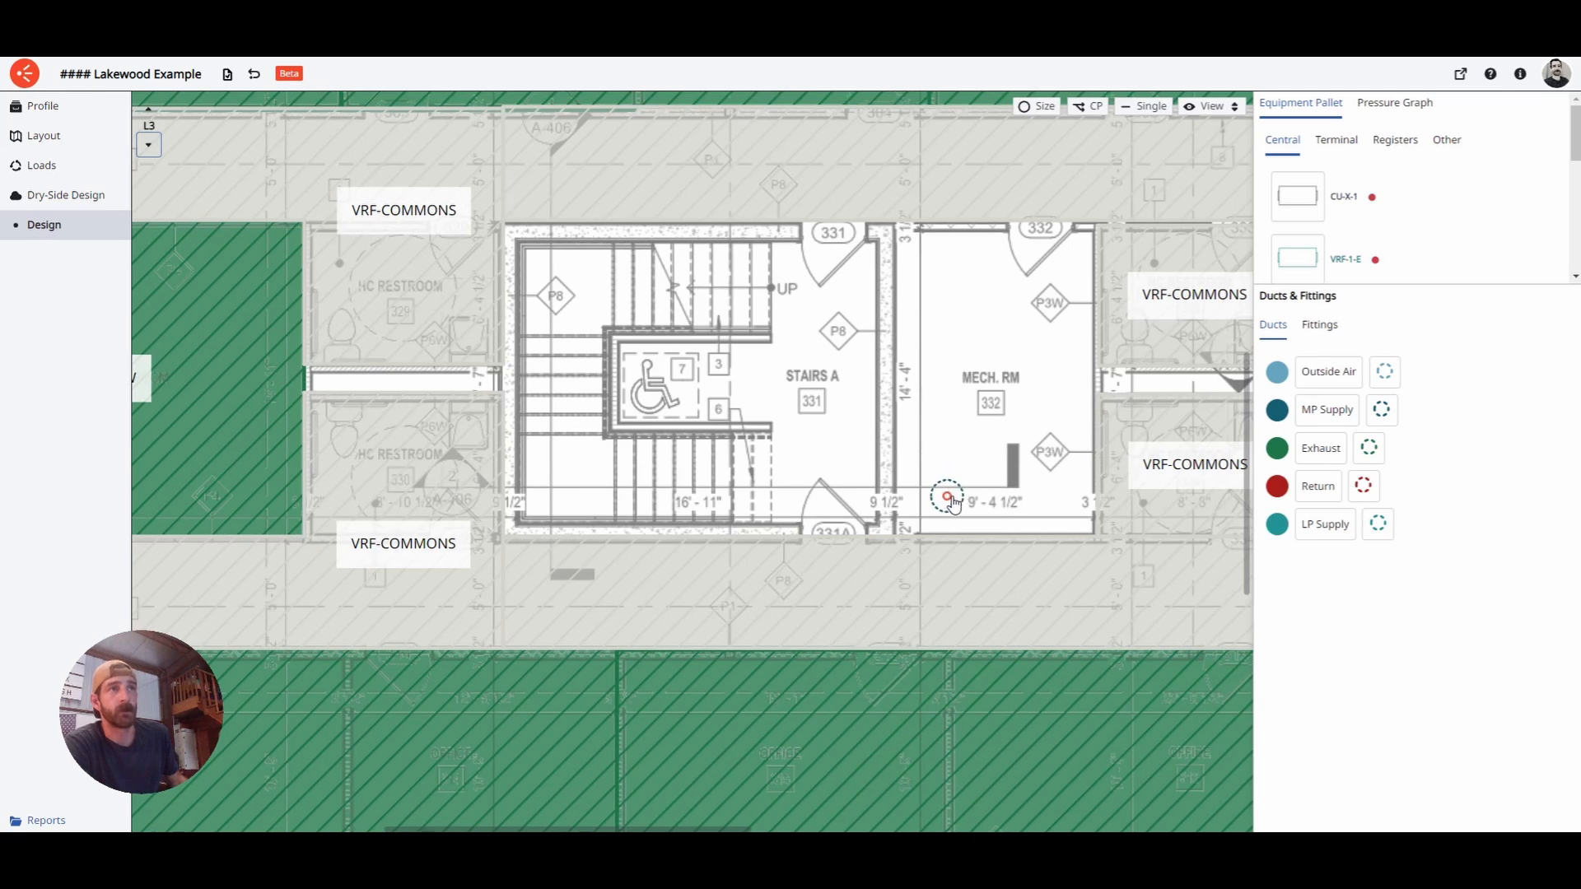
left_click(149, 144)
left_click(148, 144)
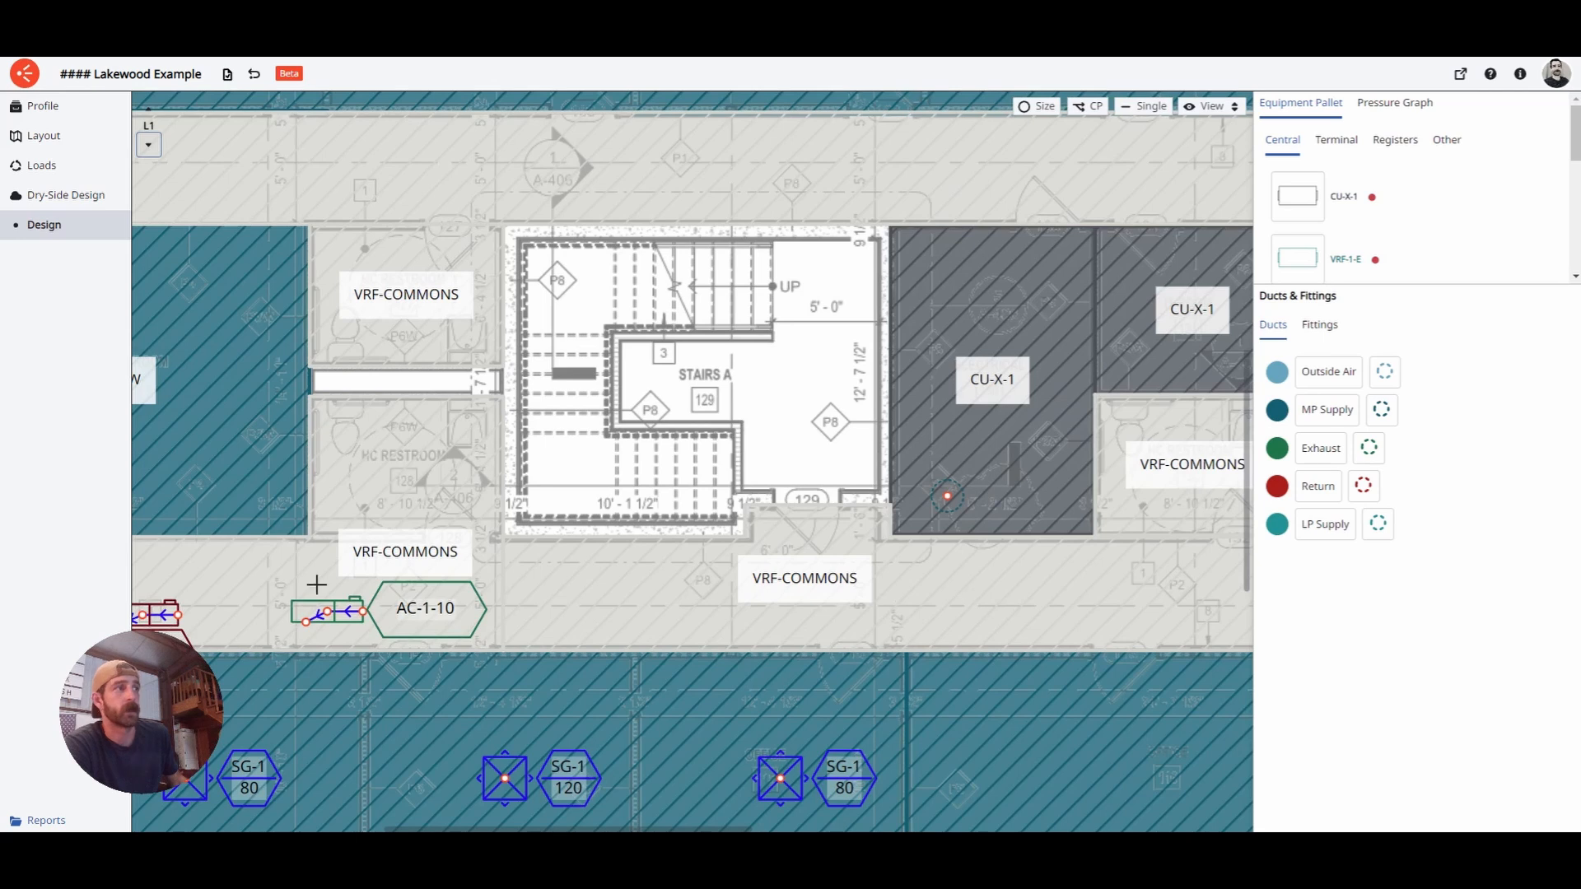
scroll(840, 460, "down", 5)
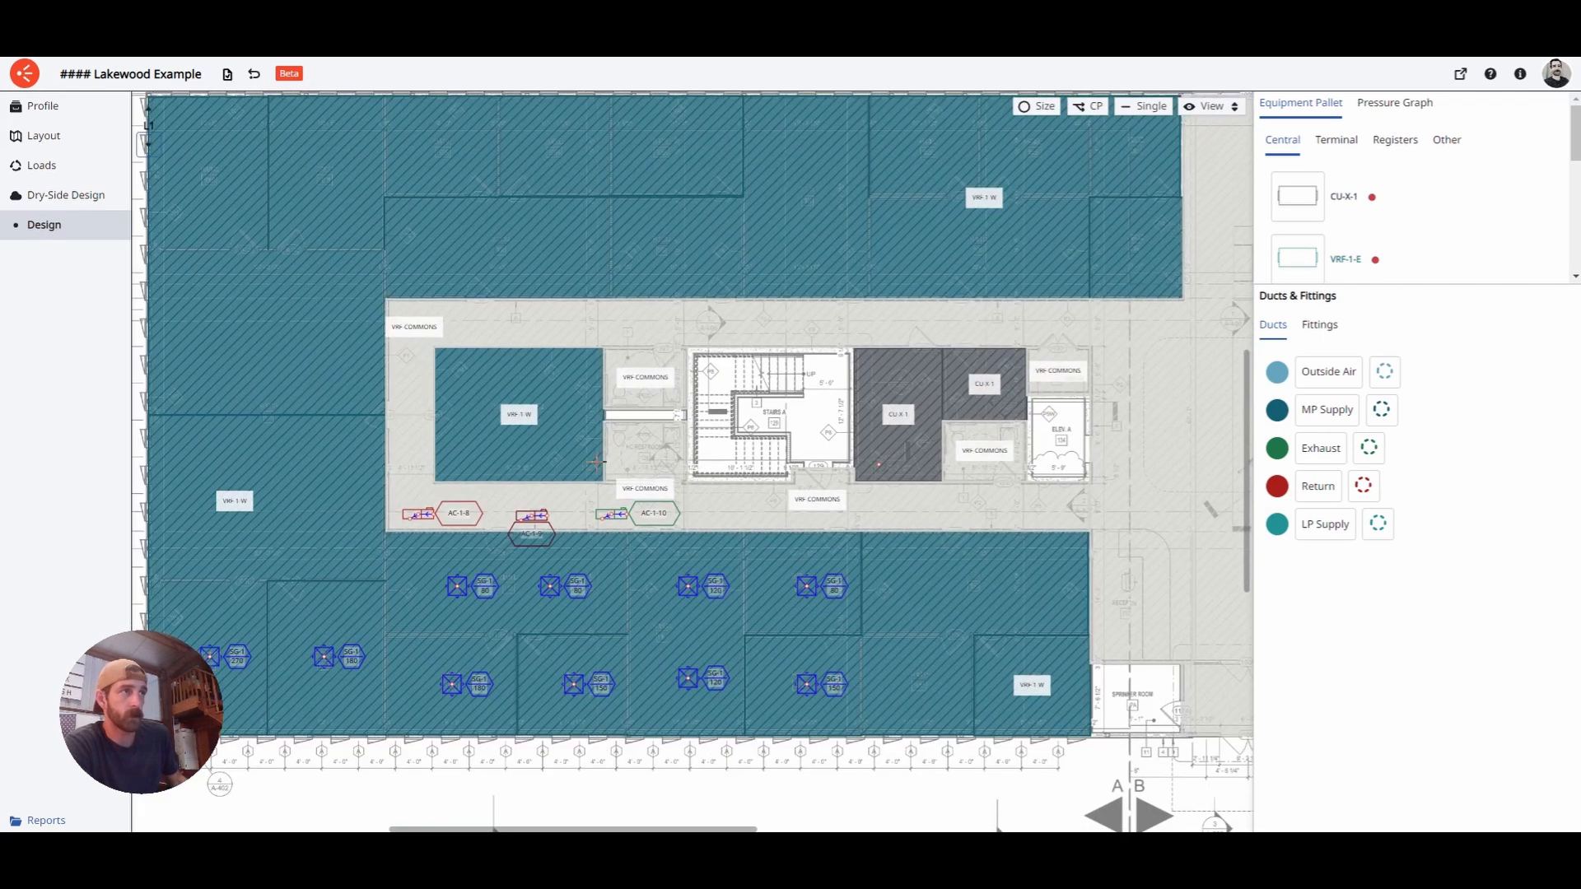
scroll(728, 475, "up", 2)
scroll(728, 474, "up", 4)
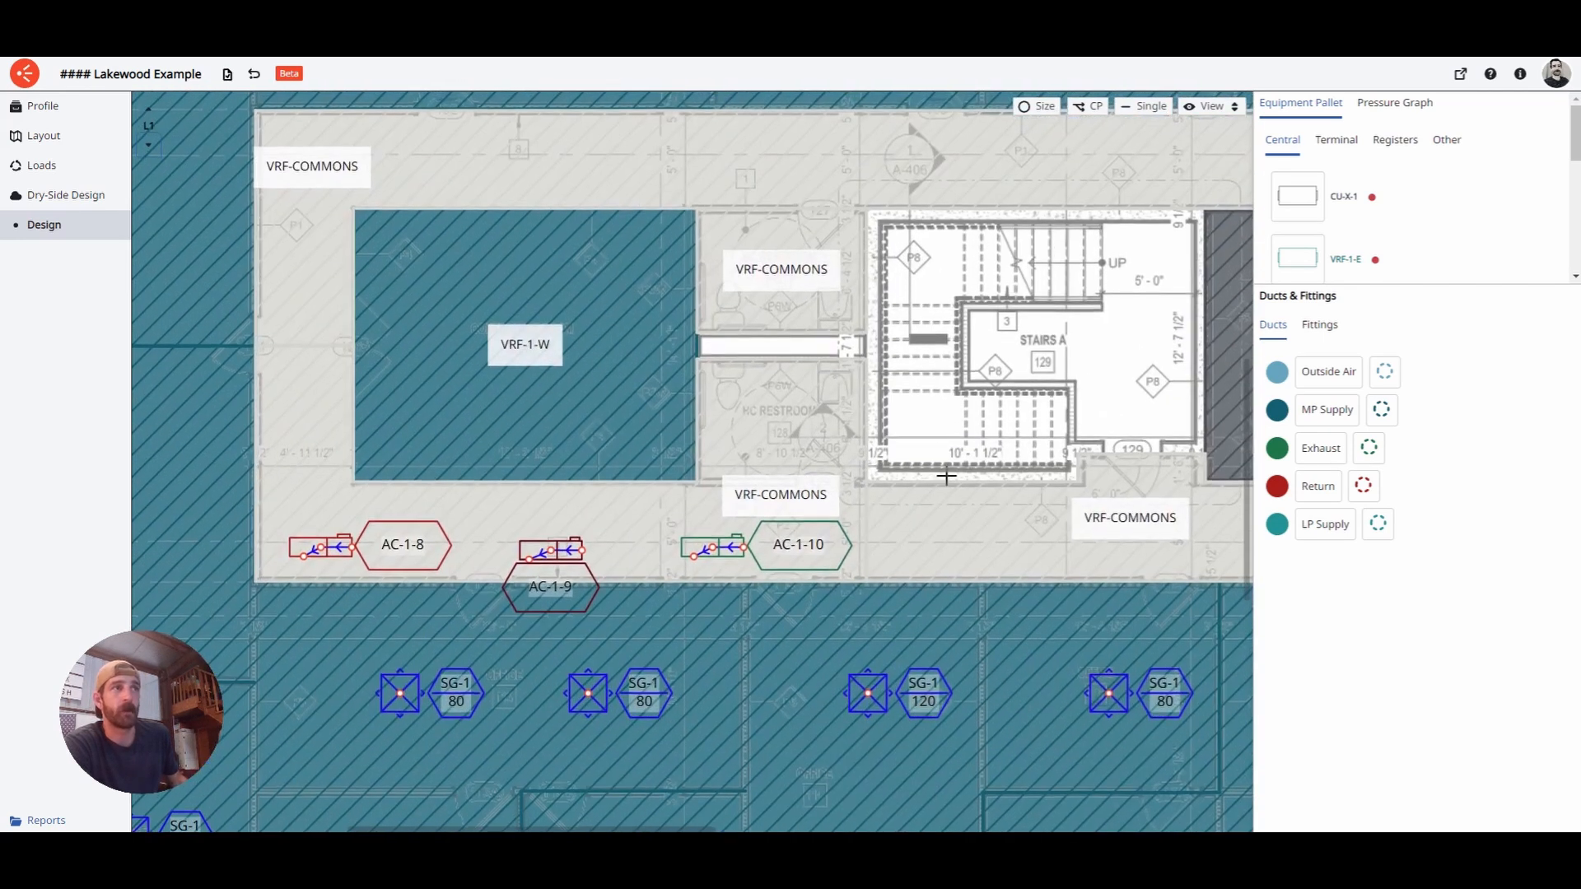
middle_click_drag(1046, 484, 892, 470)
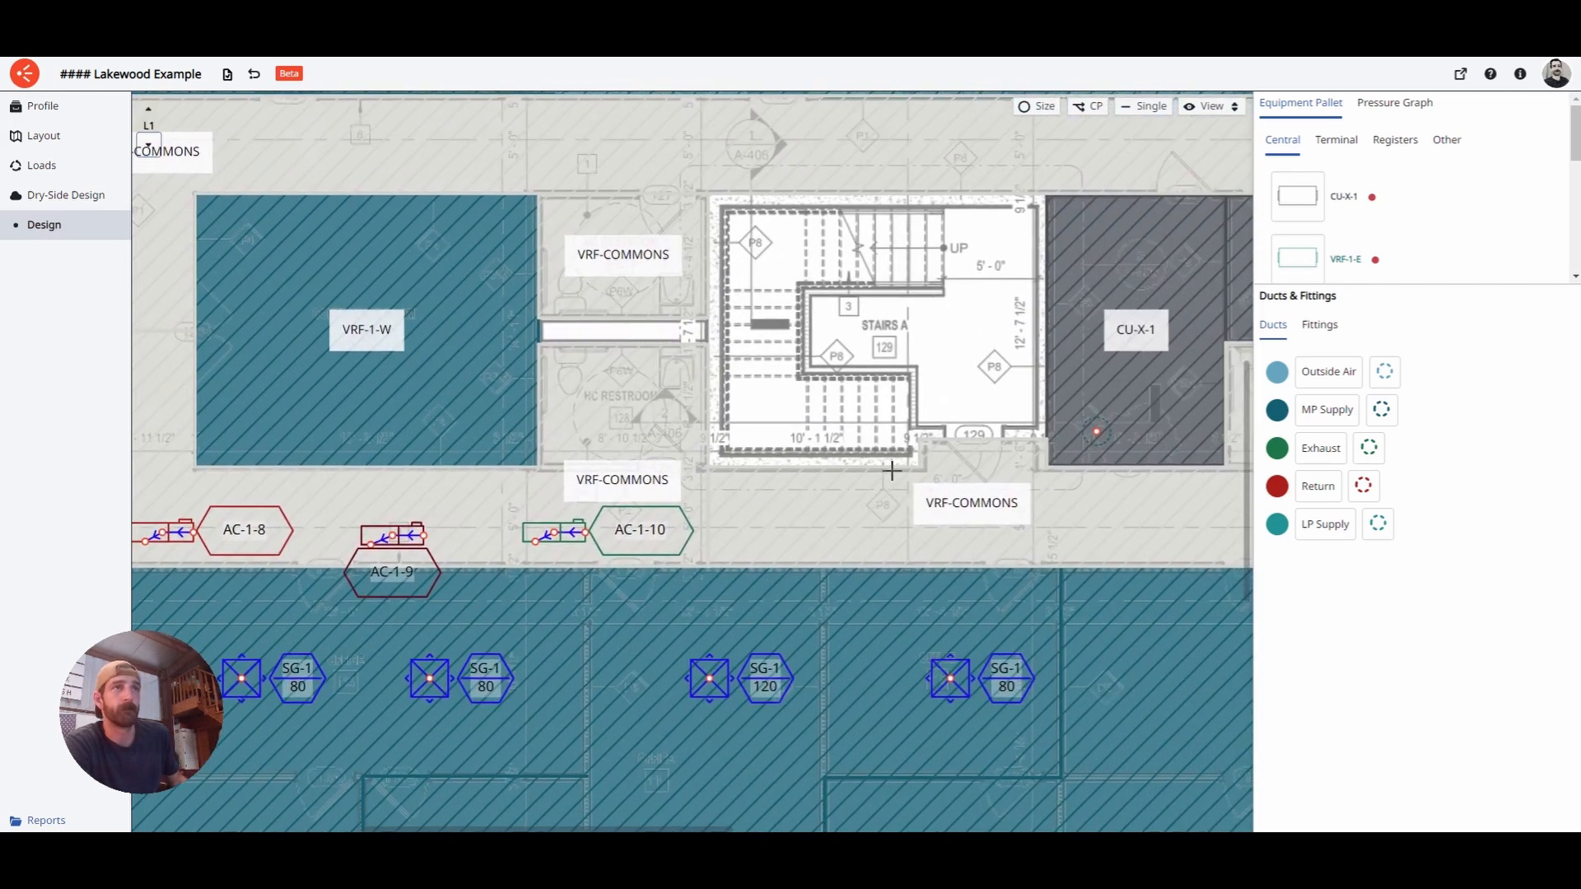
- Draw the 6"ø MP Supply main duct from the CU-X-1 riser along the corridor to AC-1-8
left_click(1328, 410)
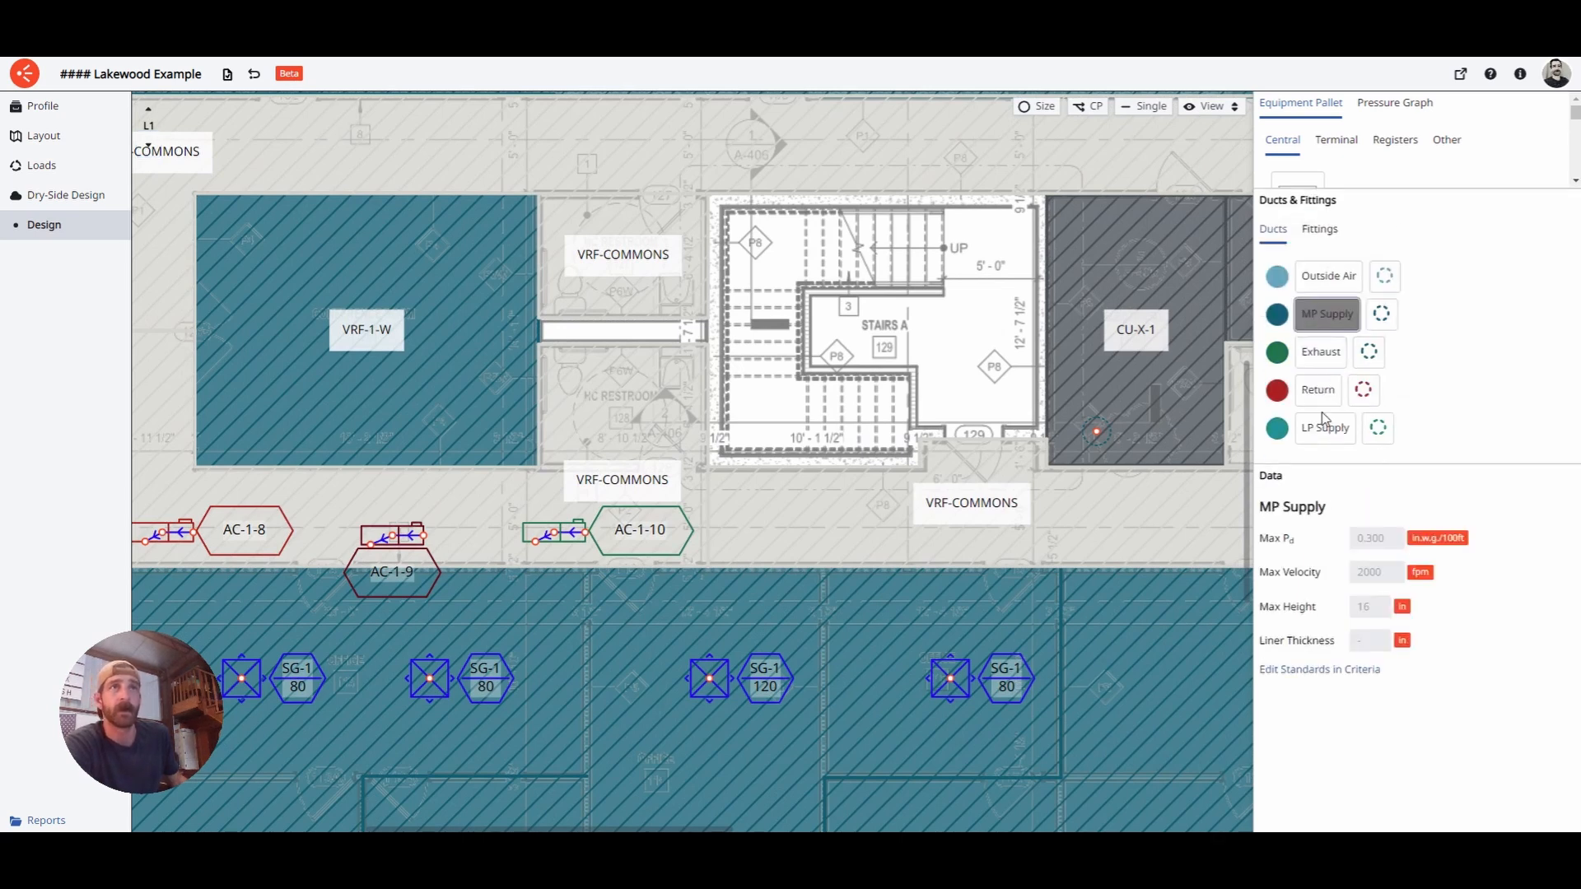
left_click(1098, 432)
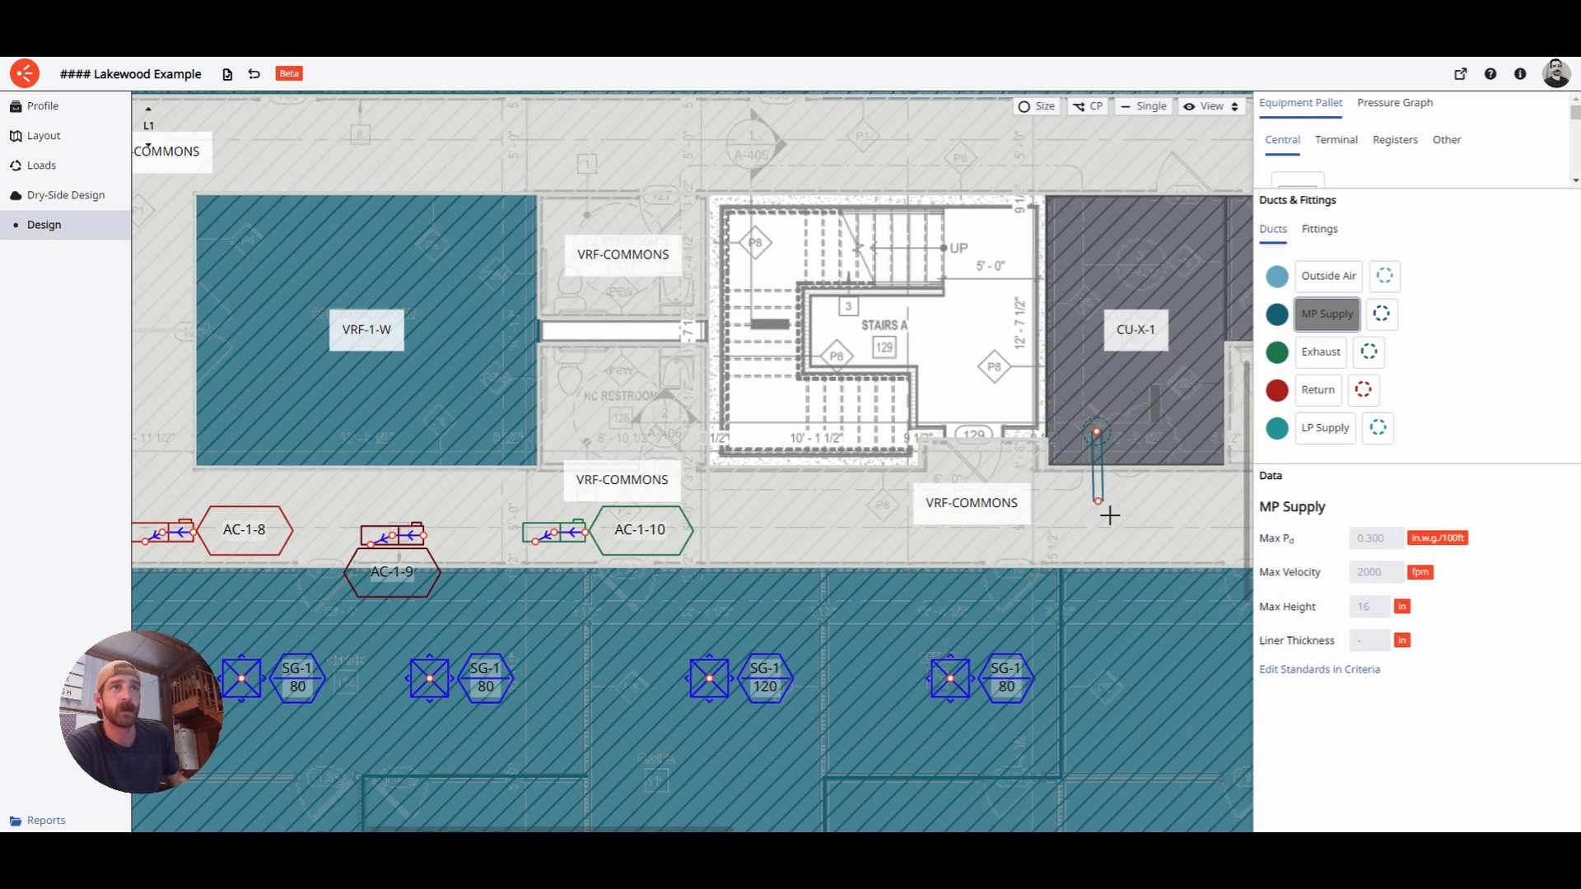
left_click(1110, 515)
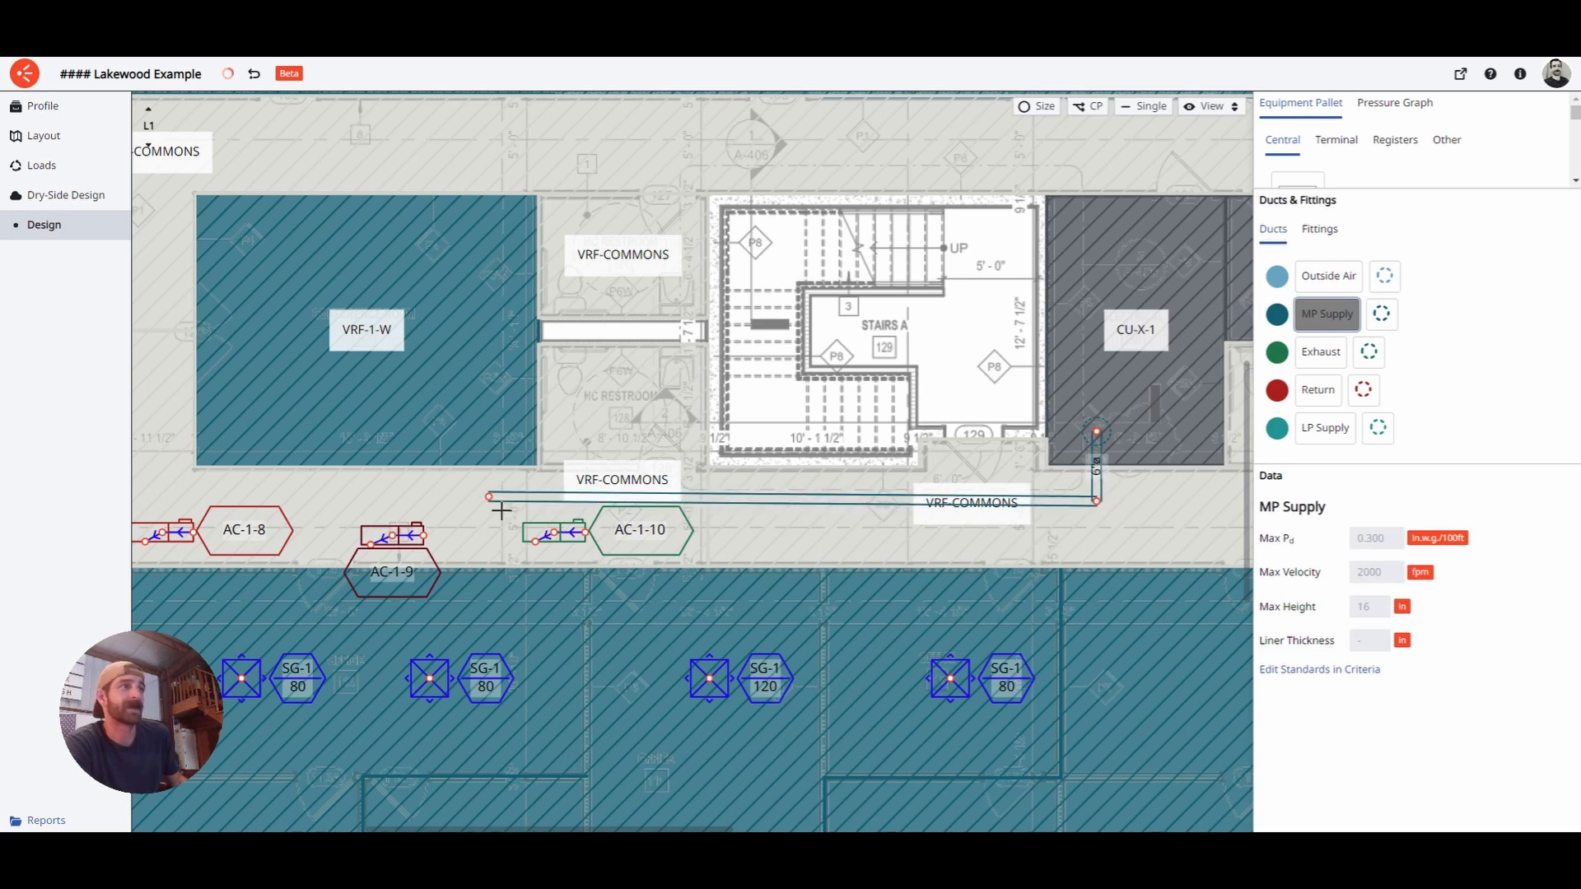
middle_click_drag(501, 510, 783, 521)
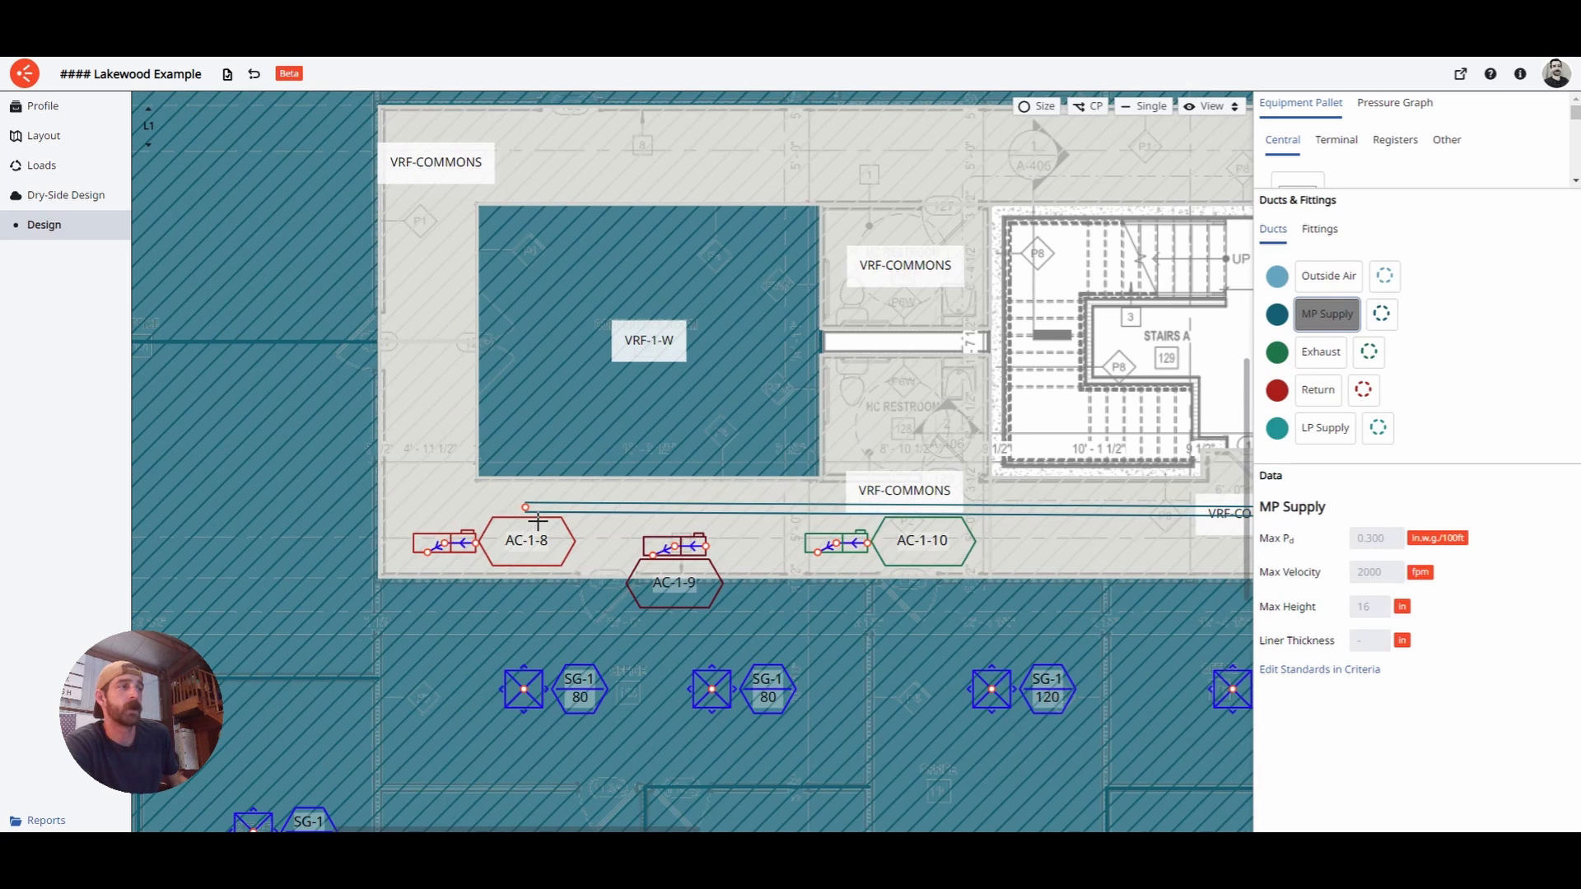
left_click(437, 509)
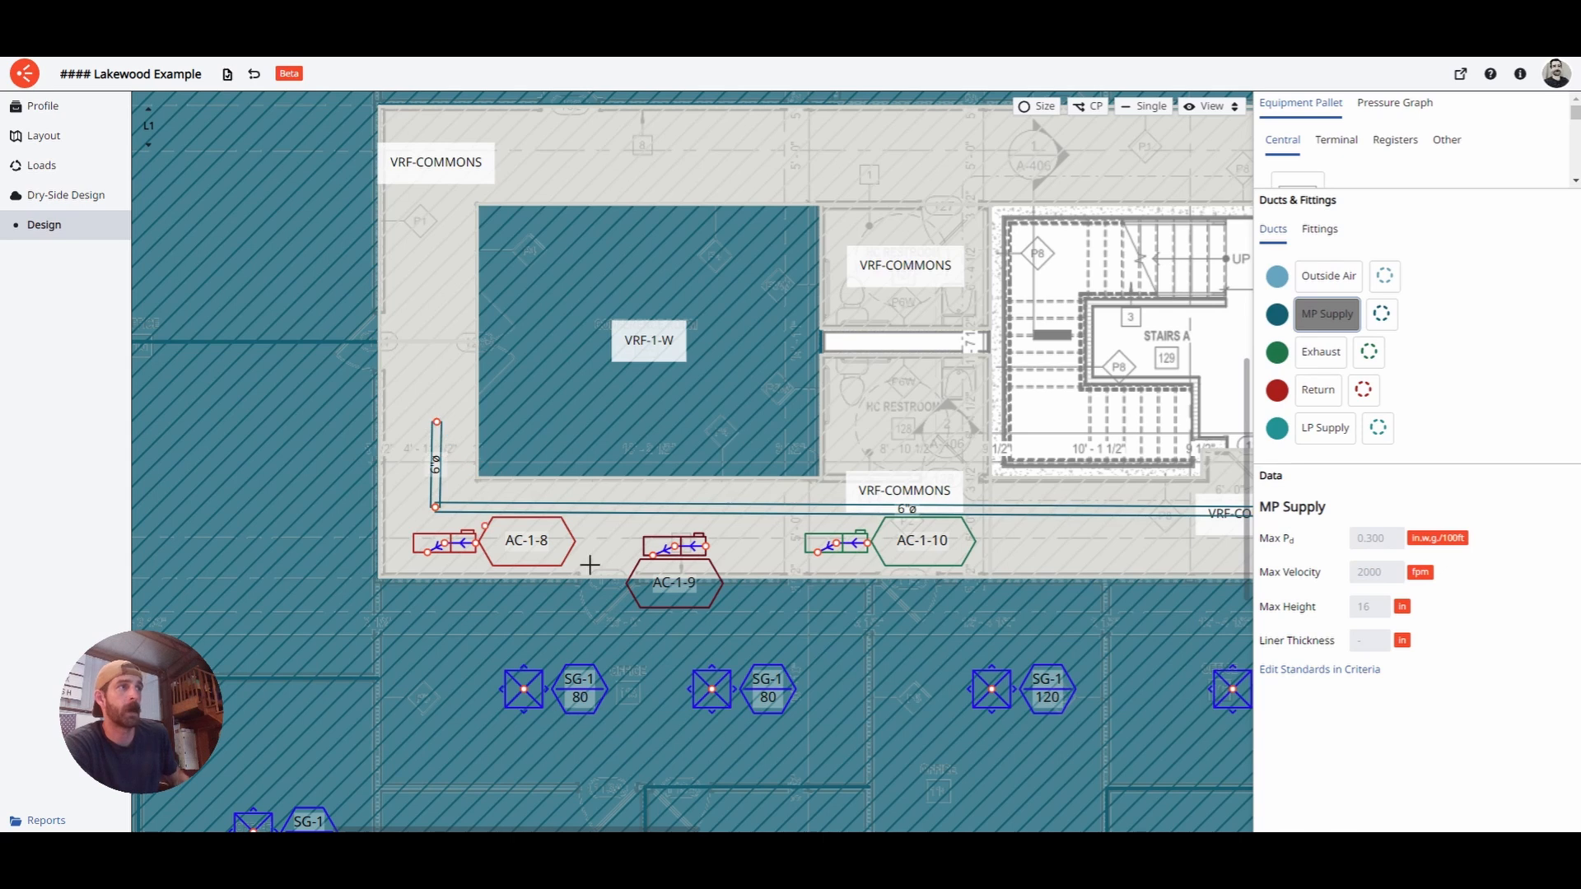
scroll(512, 386, "down", 5)
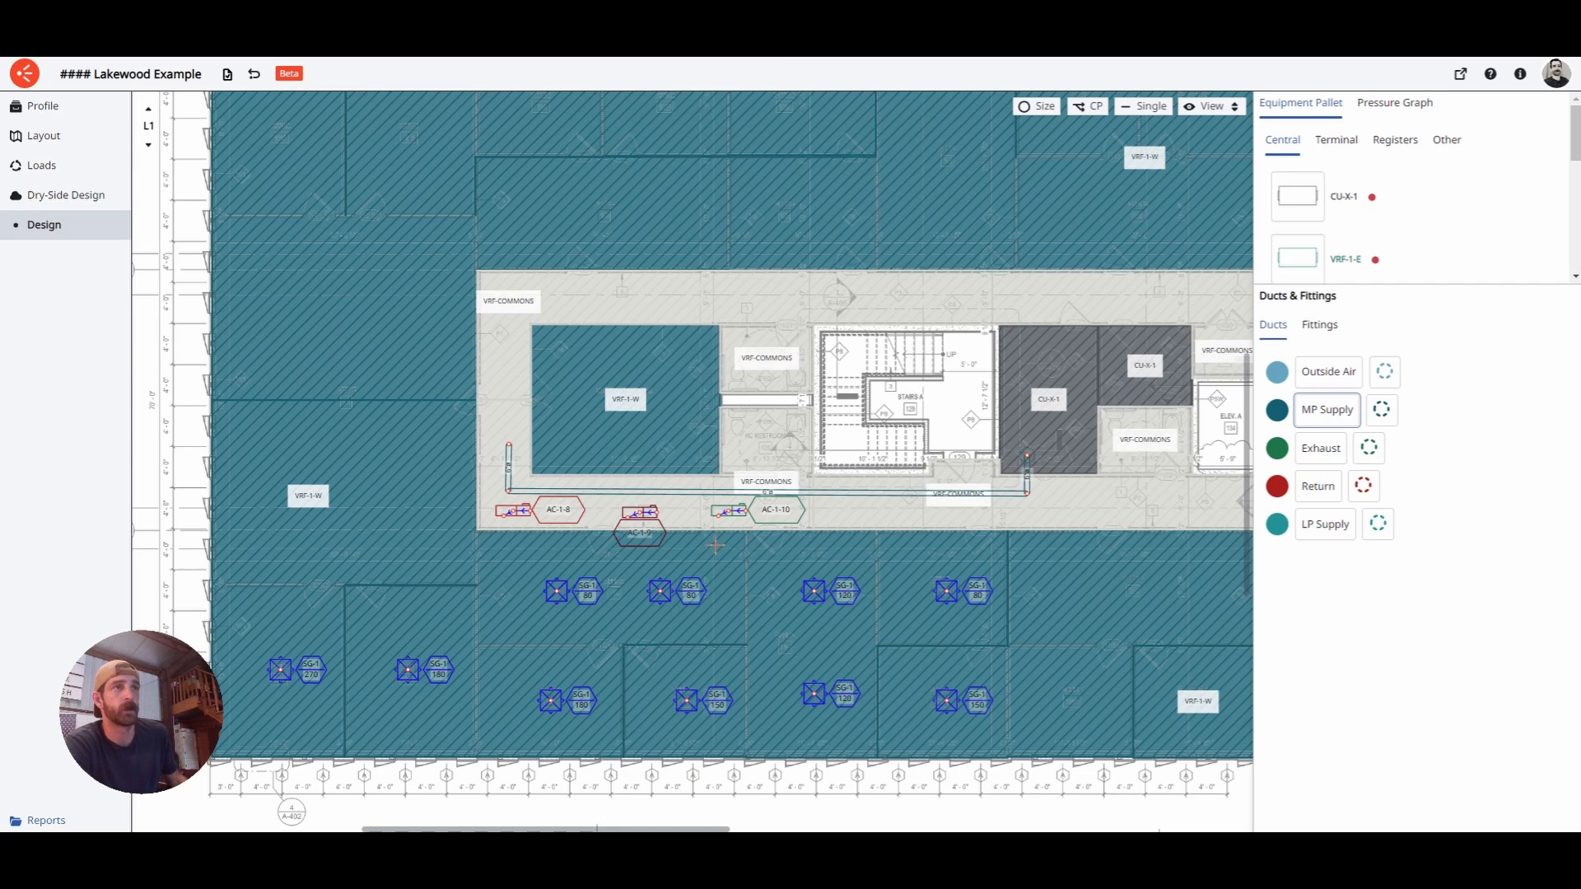
scroll(515, 519, "up", 5)
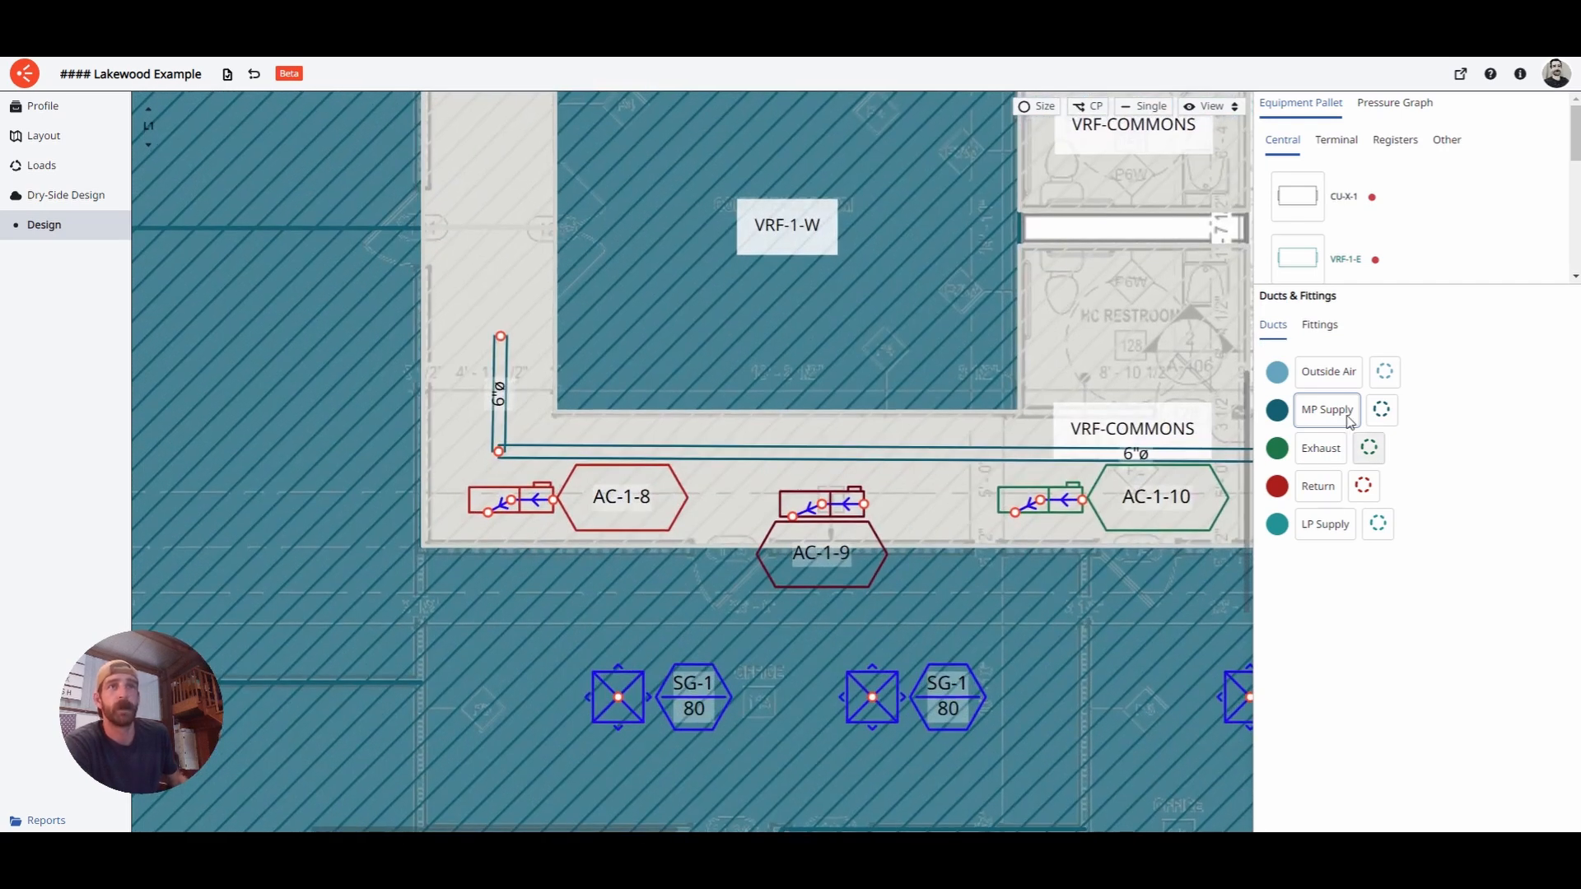
left_click(1346, 415)
middle_click_drag(1164, 521, 1041, 503)
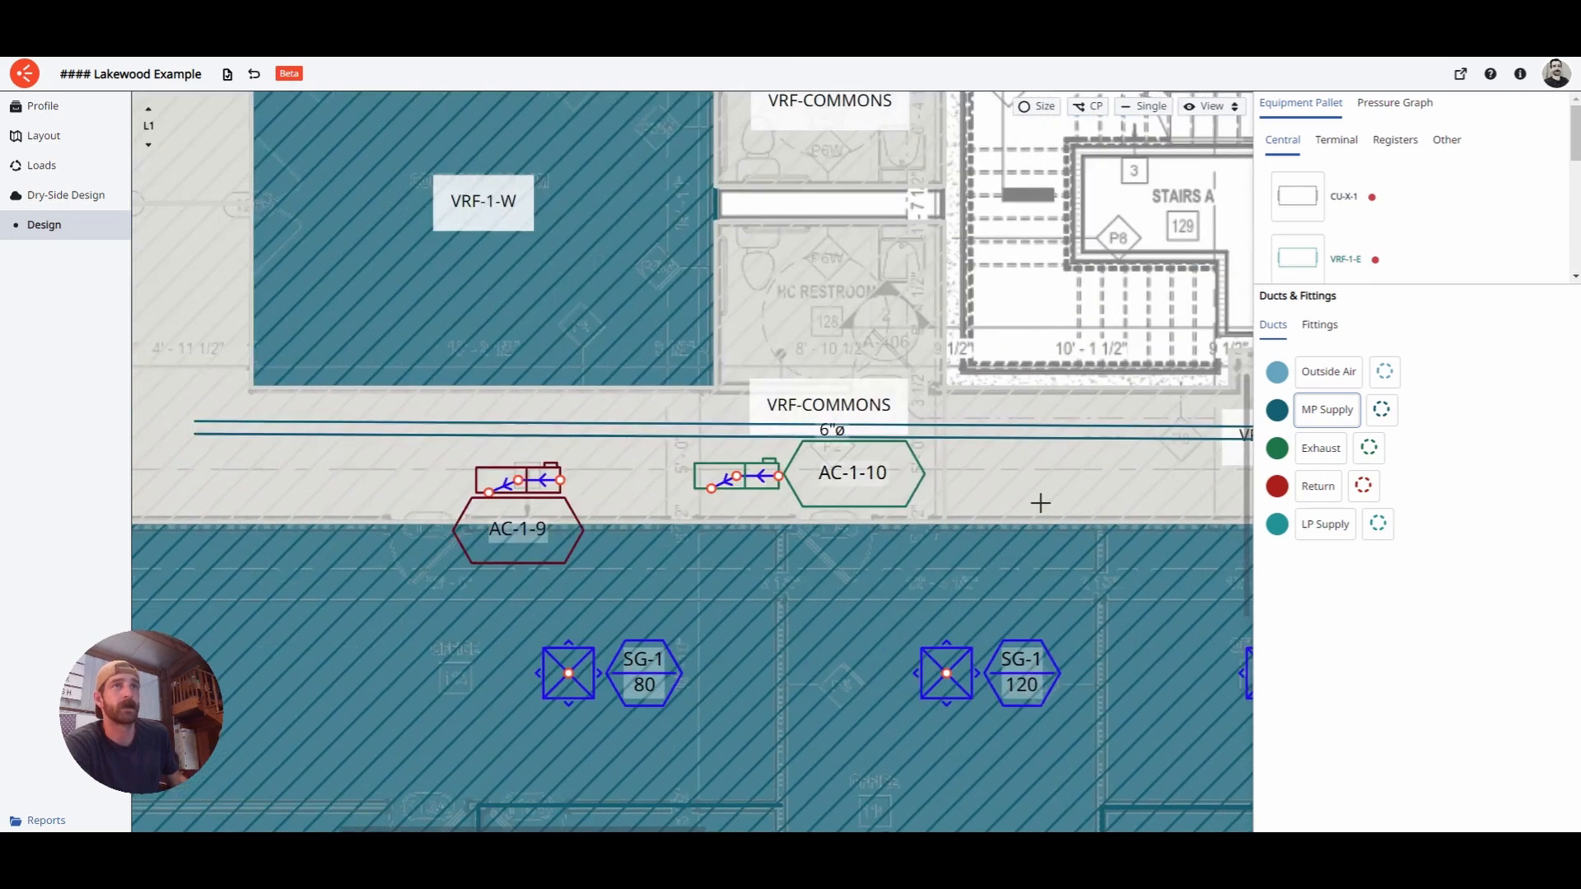
- Connect AC-1-8, AC-1-9 and AC-1-10 to the main duct with bent MP Supply branches
left_click(1326, 410)
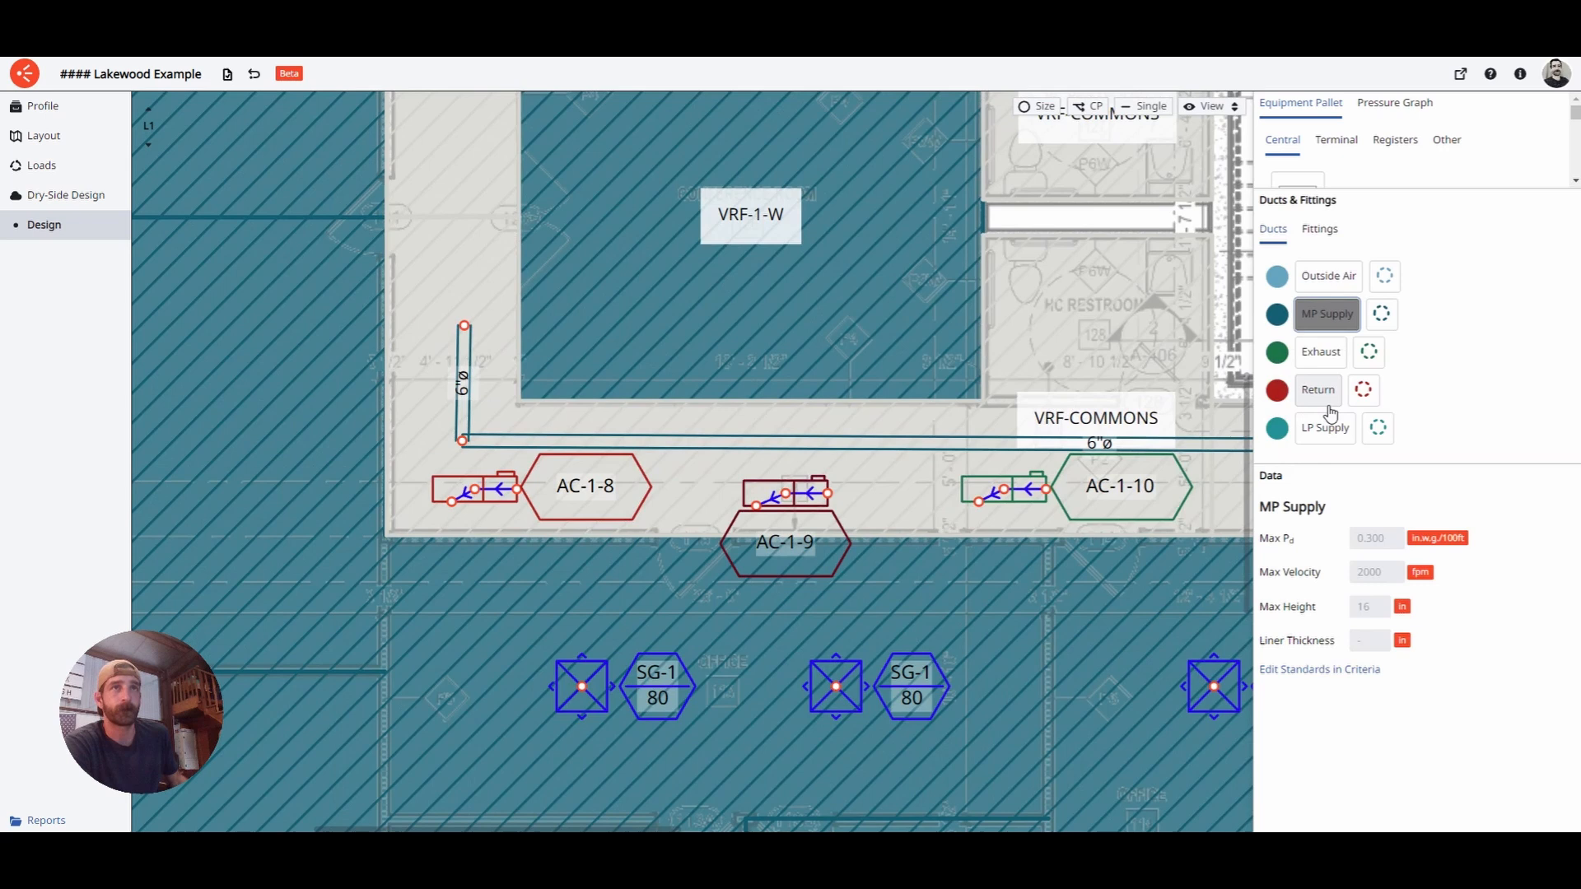
left_click(522, 493)
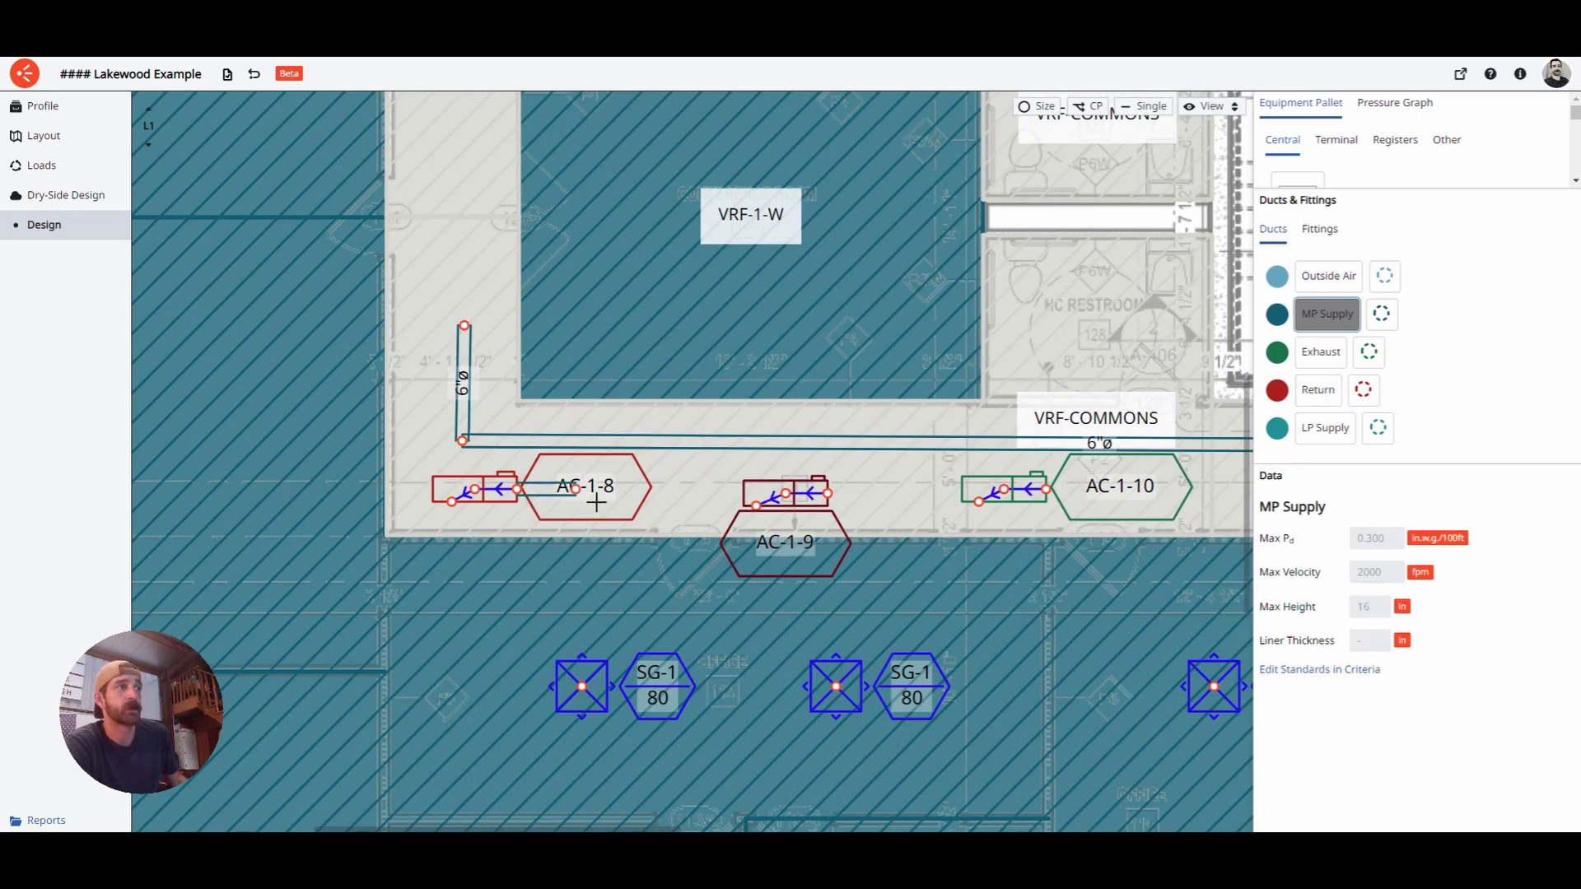
left_click(584, 489)
left_click(629, 441)
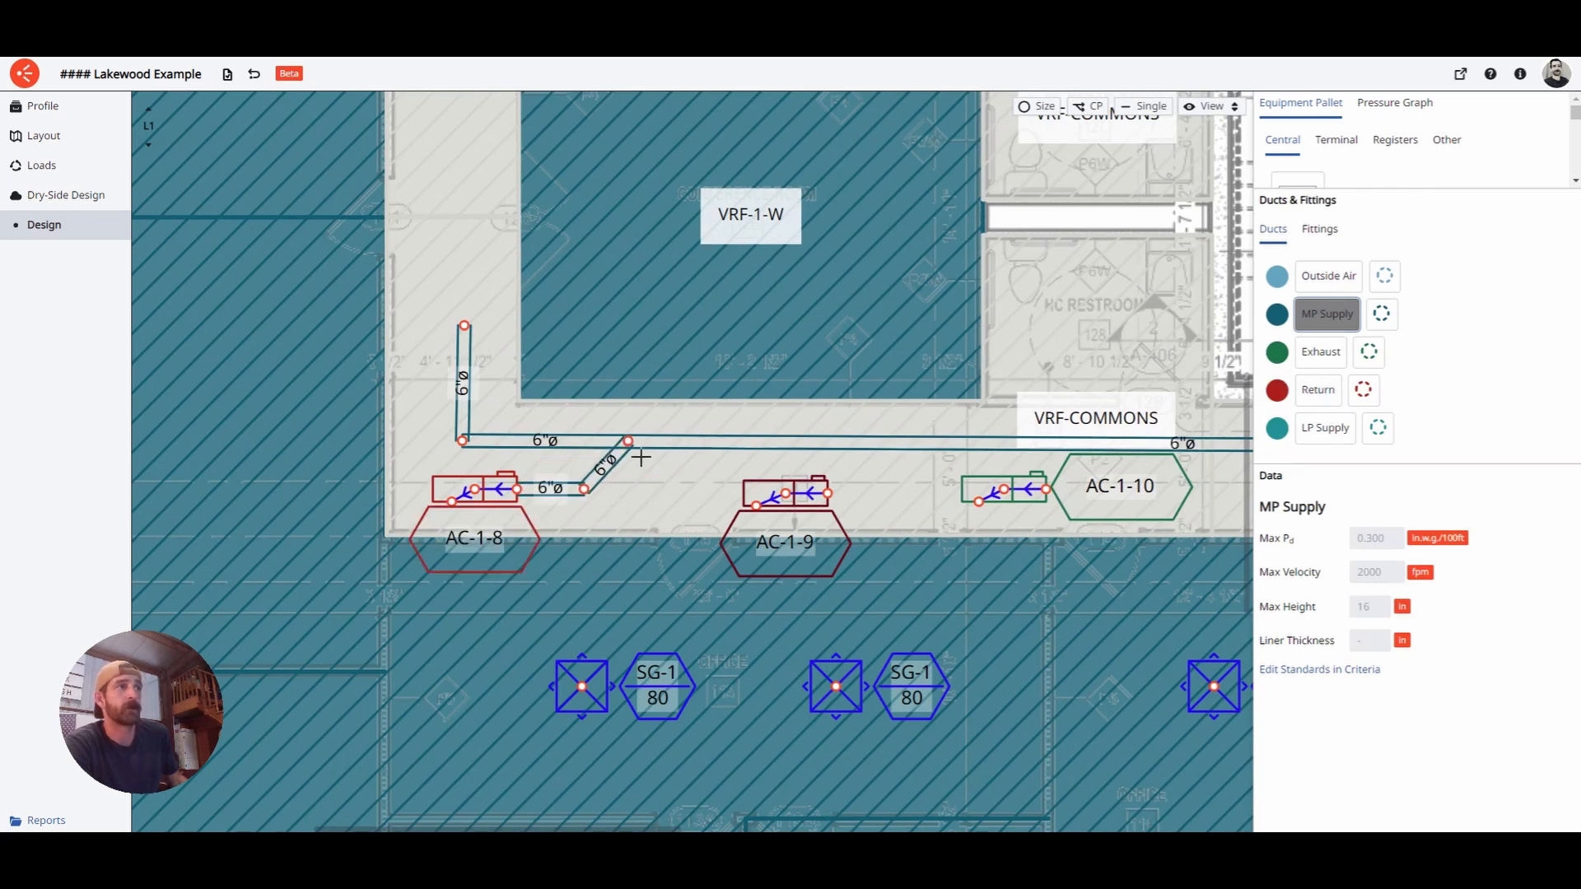
left_click(878, 507)
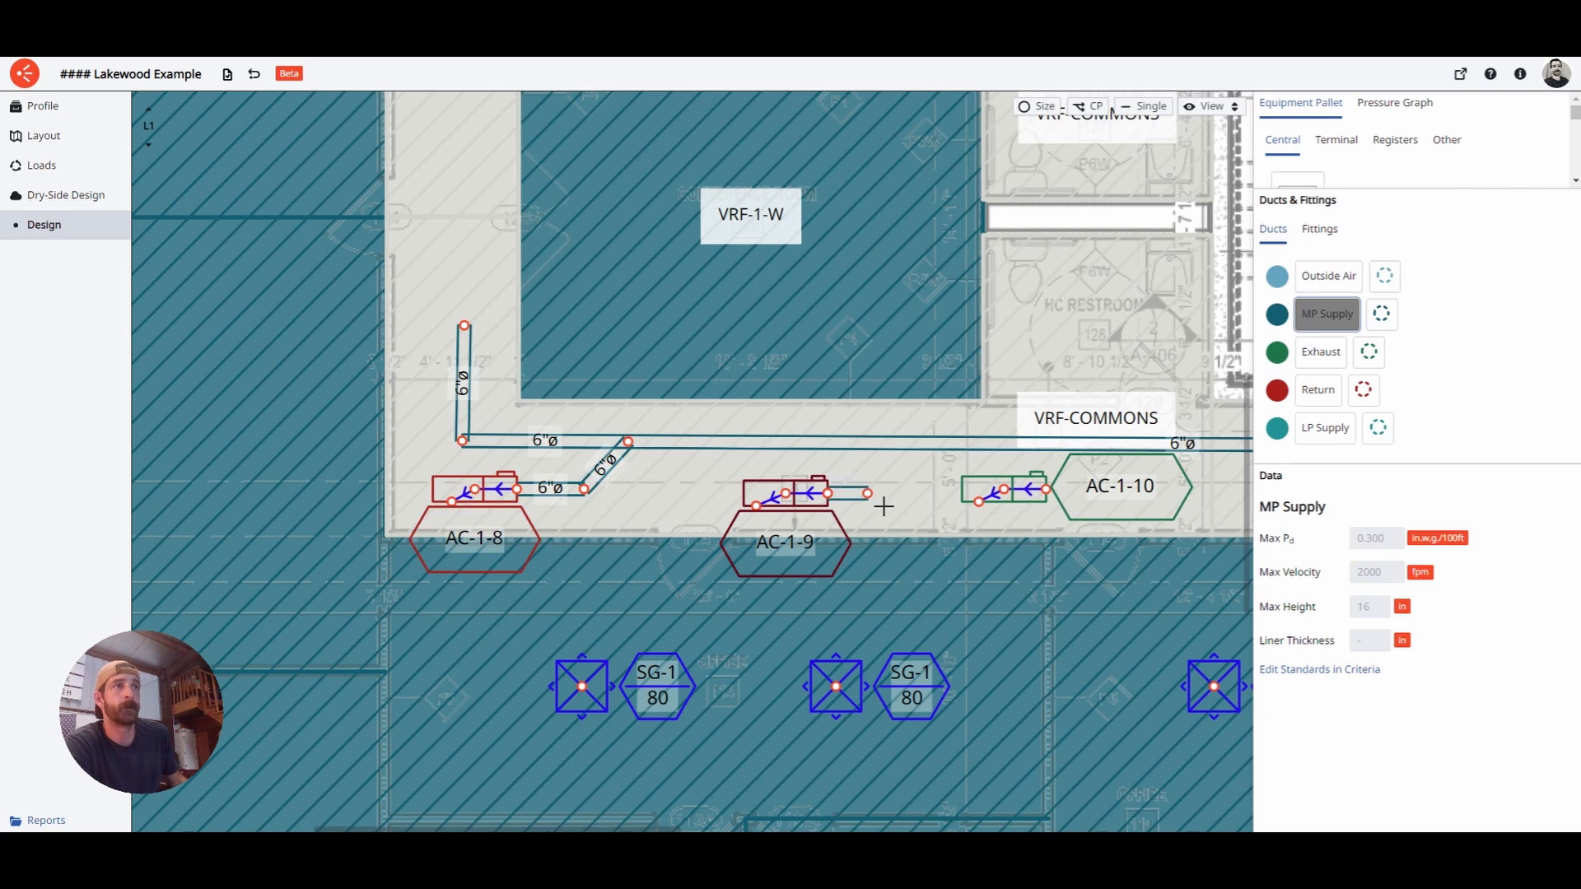
left_click(884, 507)
left_click(928, 457)
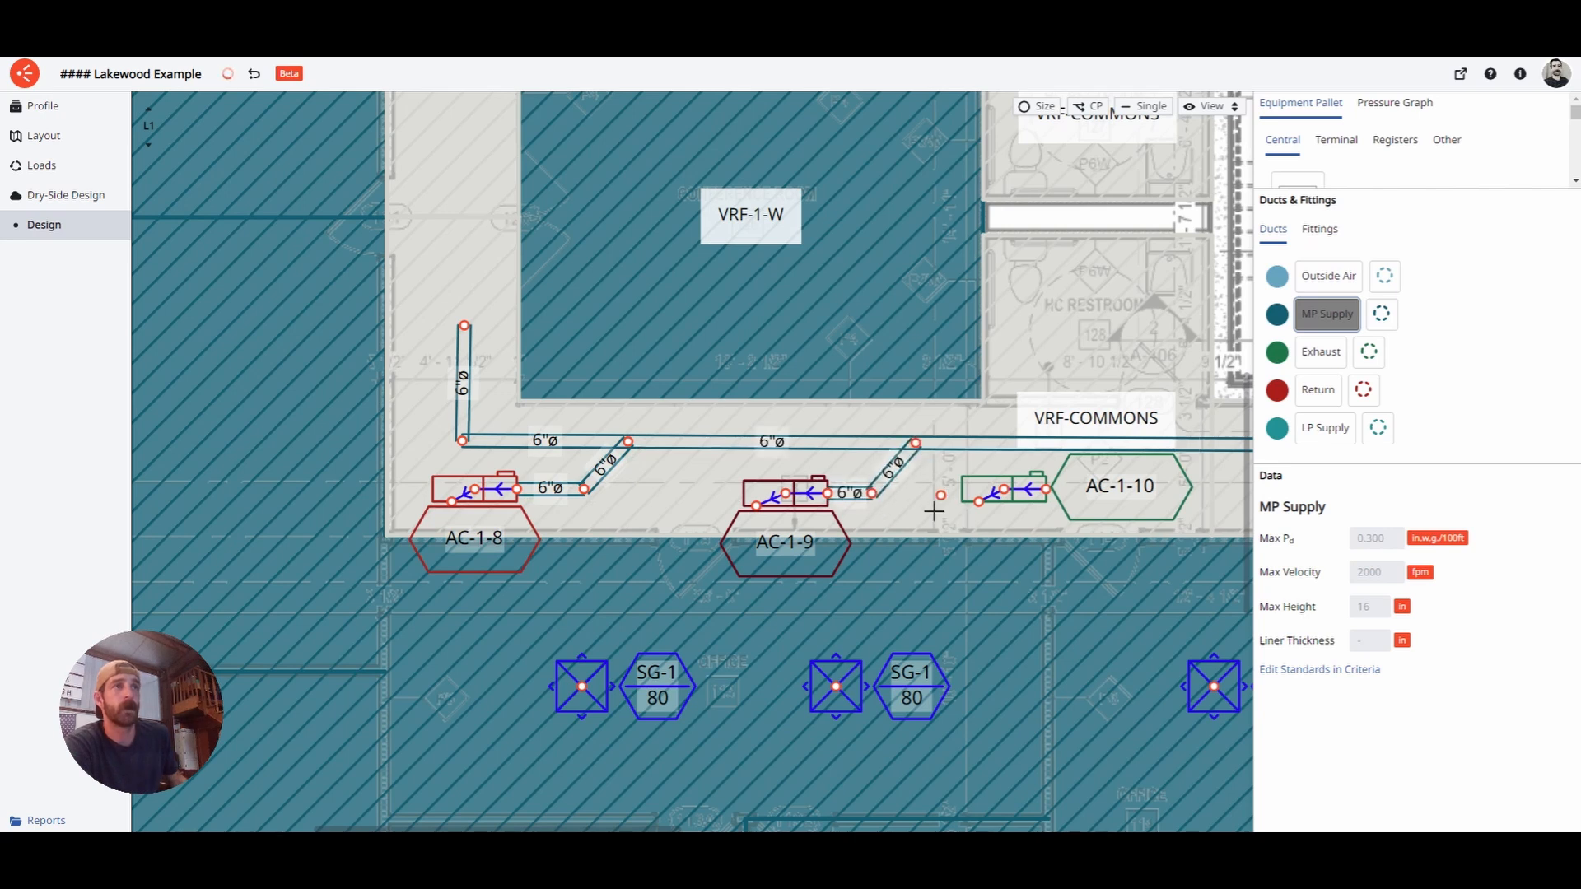
middle_click_drag(1013, 496, 776, 499)
left_click(853, 504)
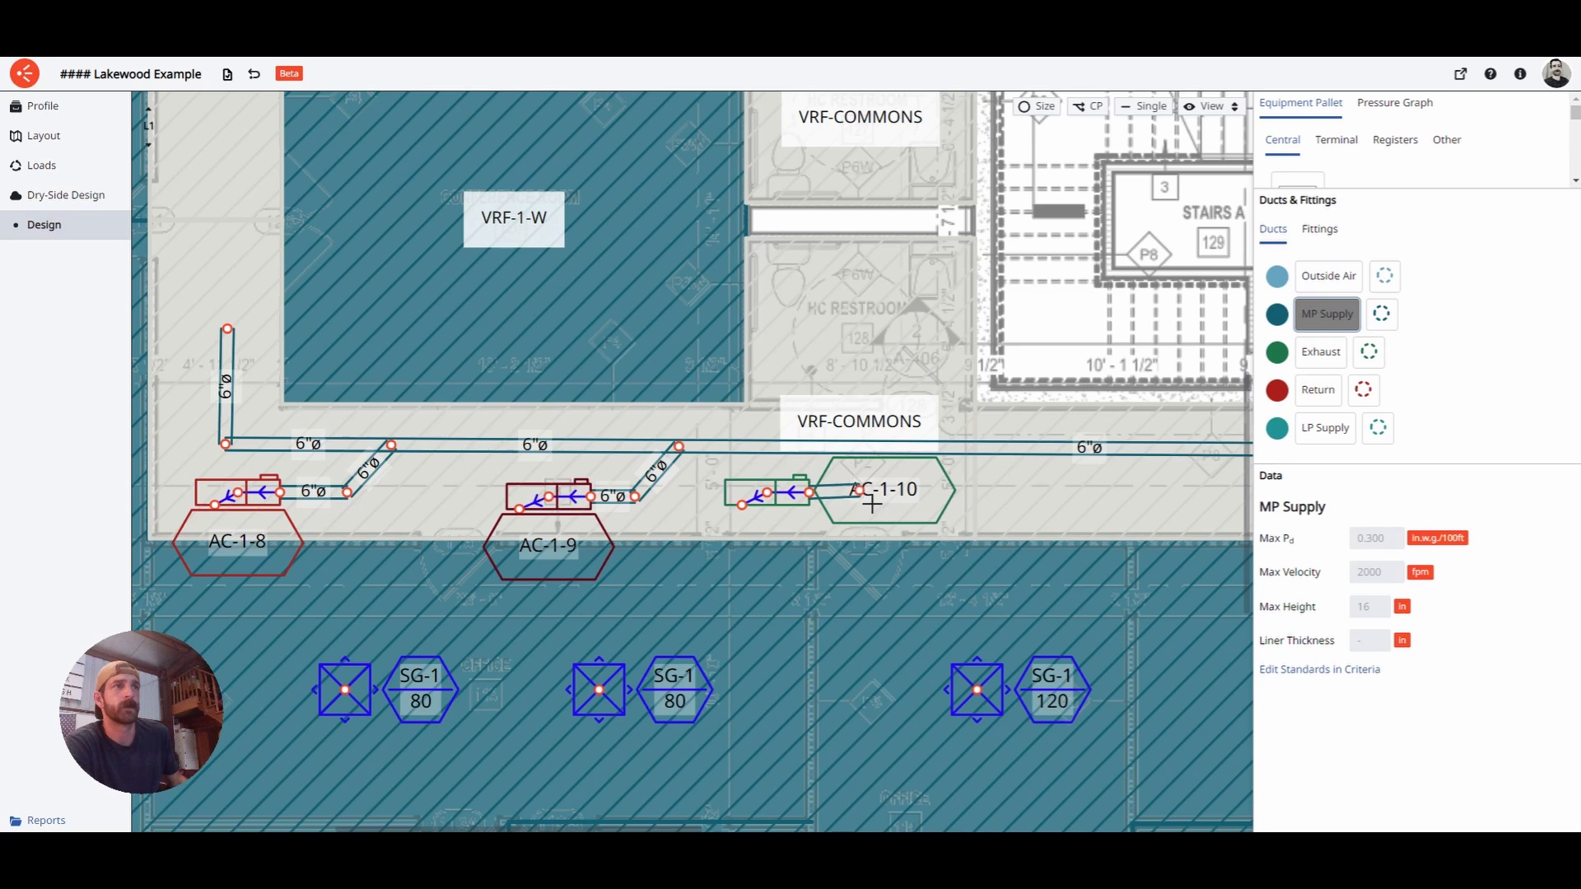
left_click(869, 500)
left_click(914, 461)
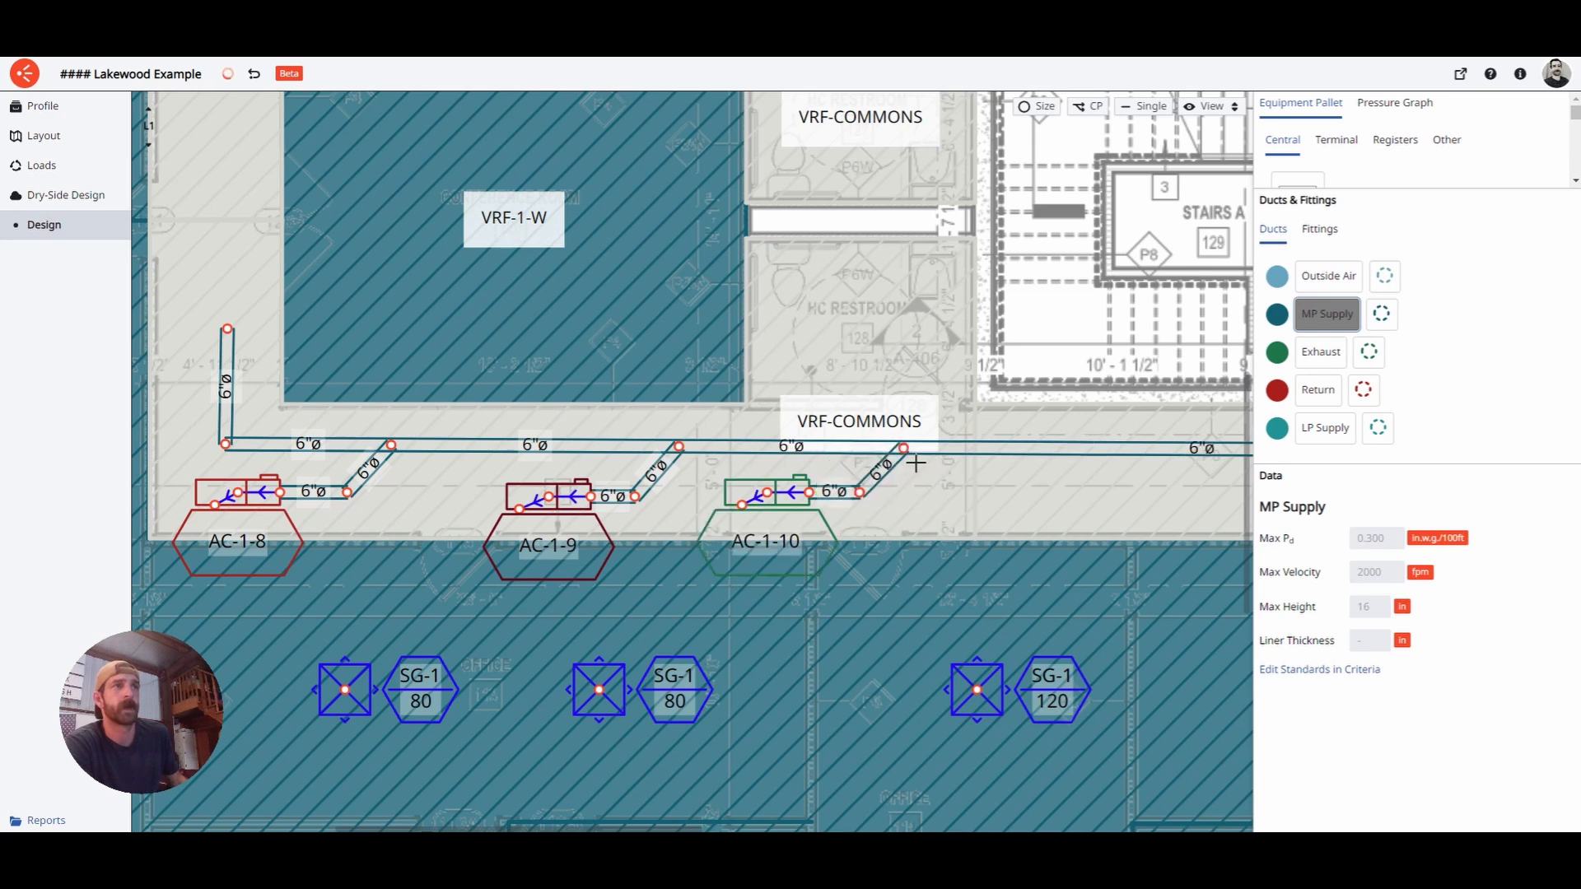
- Fine-tune the bend points of the AC-1-8 and AC-1-9 branches and recentre the corridor
key("Escape")
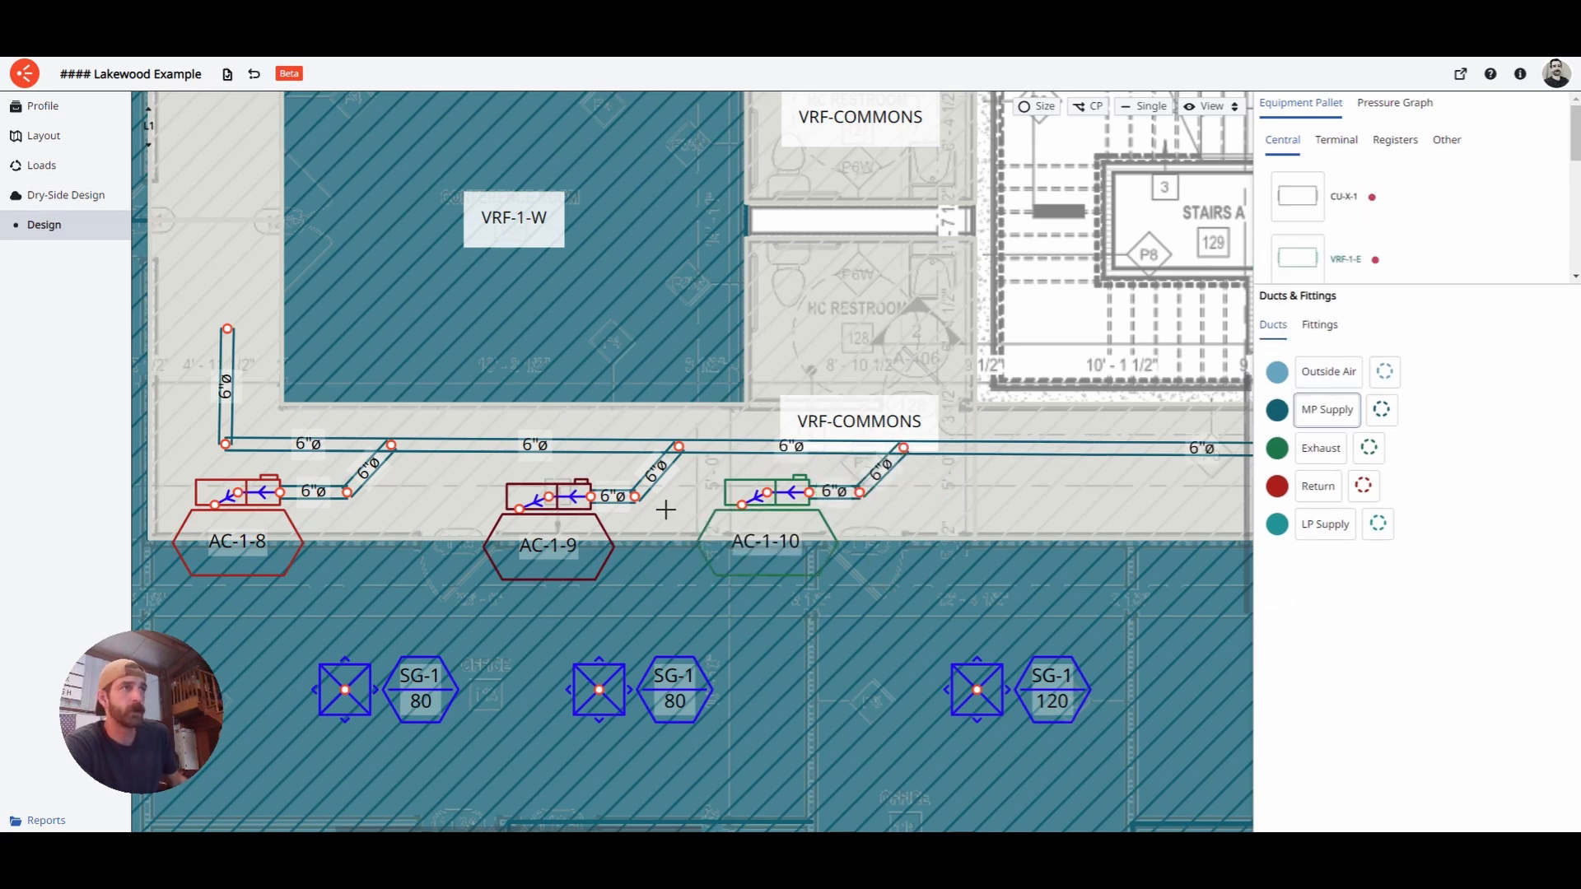
mouse_move(635, 496)
left_mouse_down()
mouse_move(664, 498)
mouse_move(631, 496)
left_mouse_up()
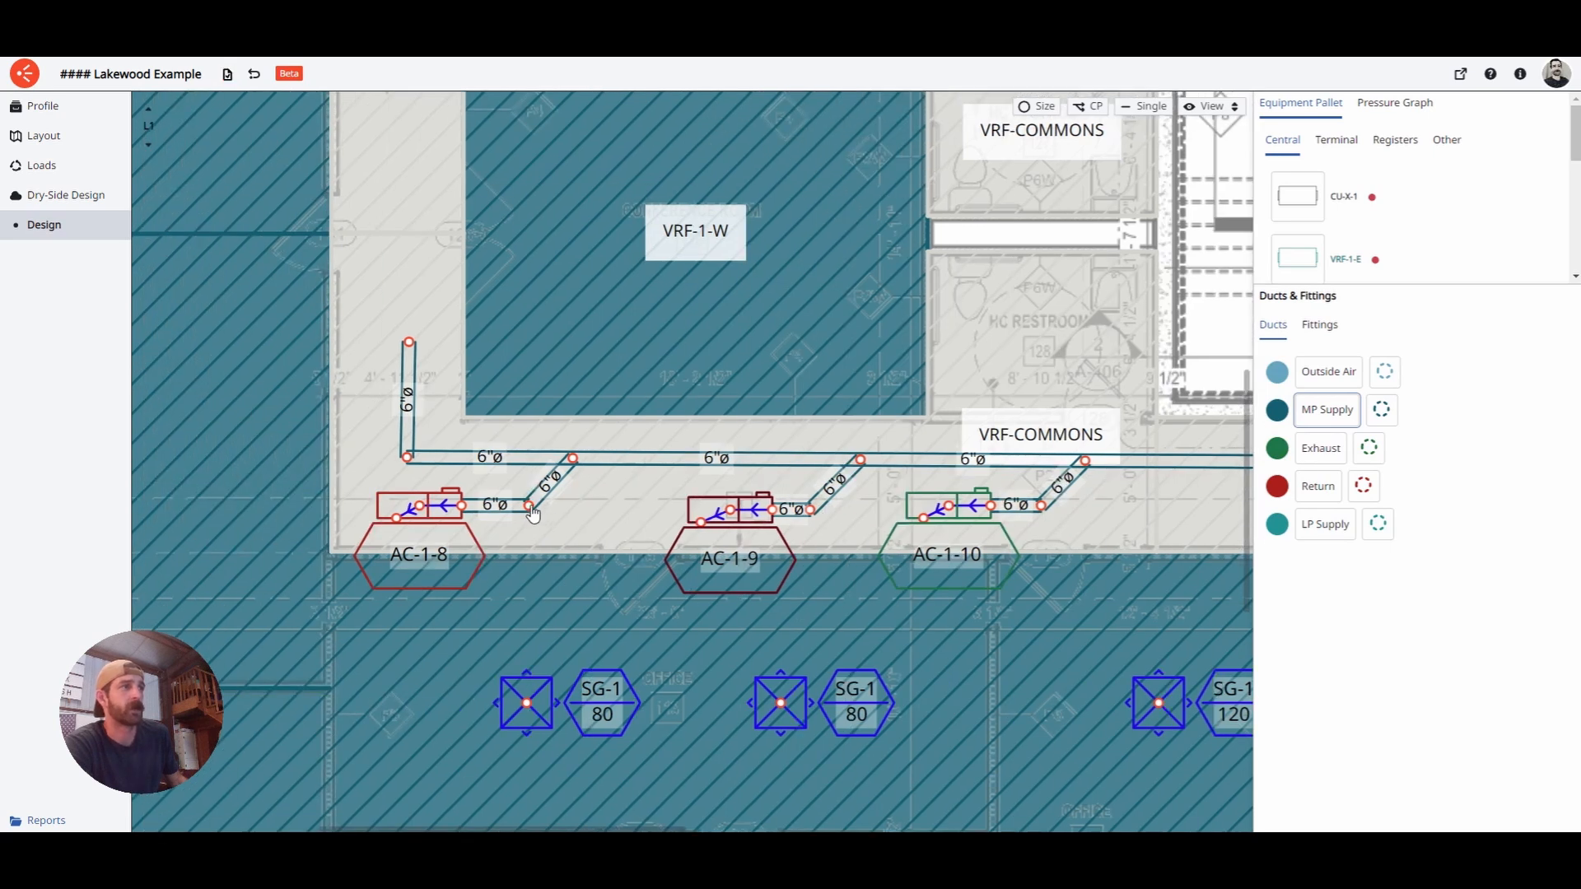
left_click_drag(532, 512, 527, 512)
scroll(638, 507, "down", 5)
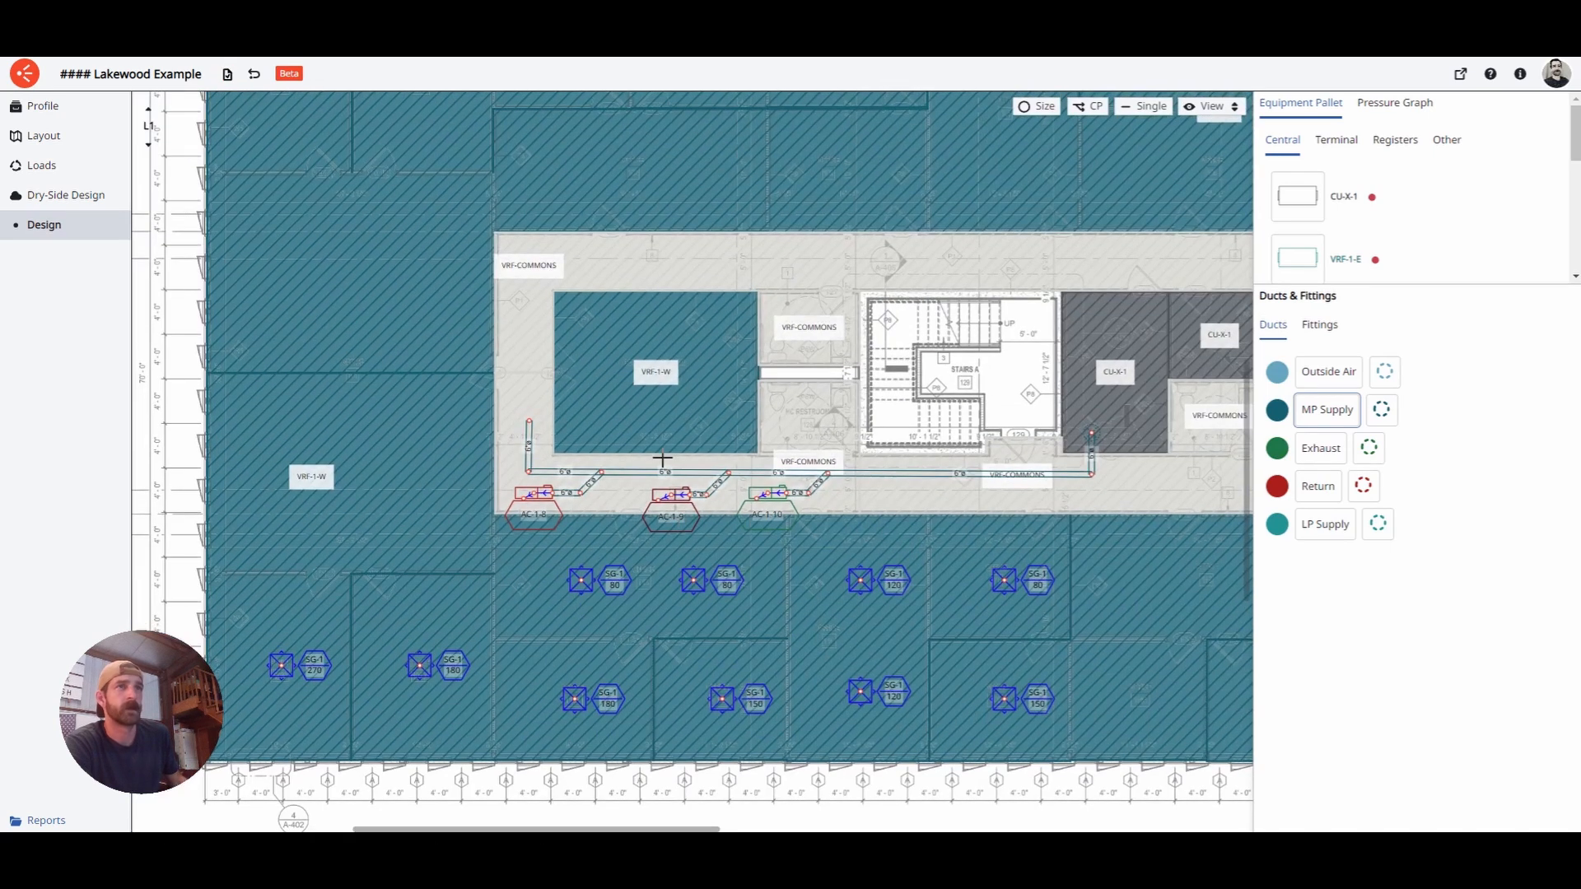
left_click_drag(736, 530, 807, 499)
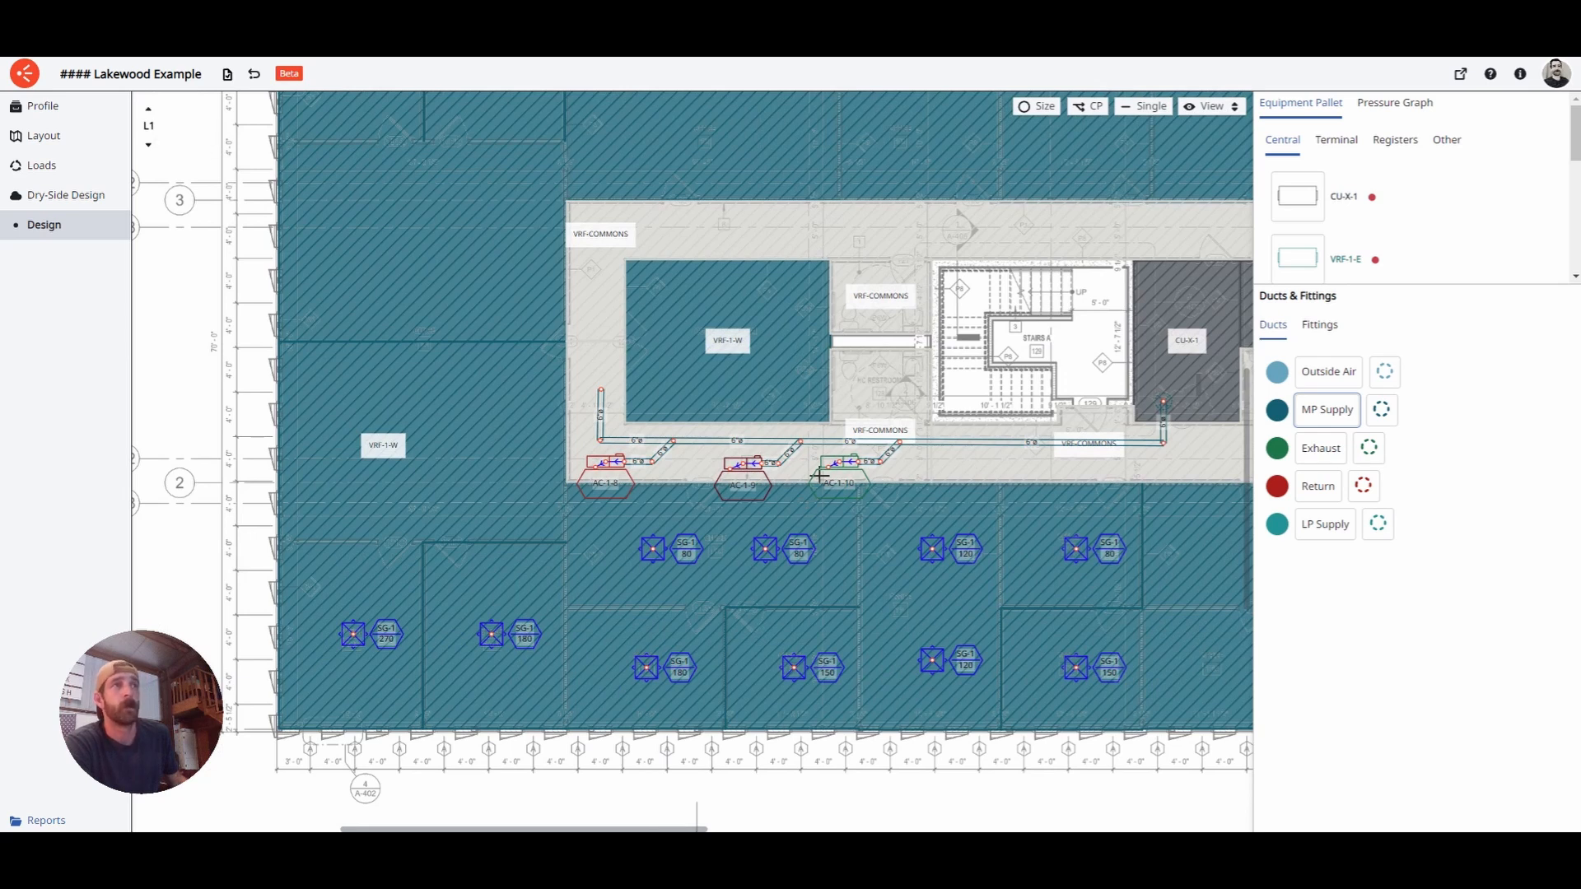
- Step up through L2 and L3 to level L4
left_click(148, 108)
left_click(148, 109)
left_click(148, 109)
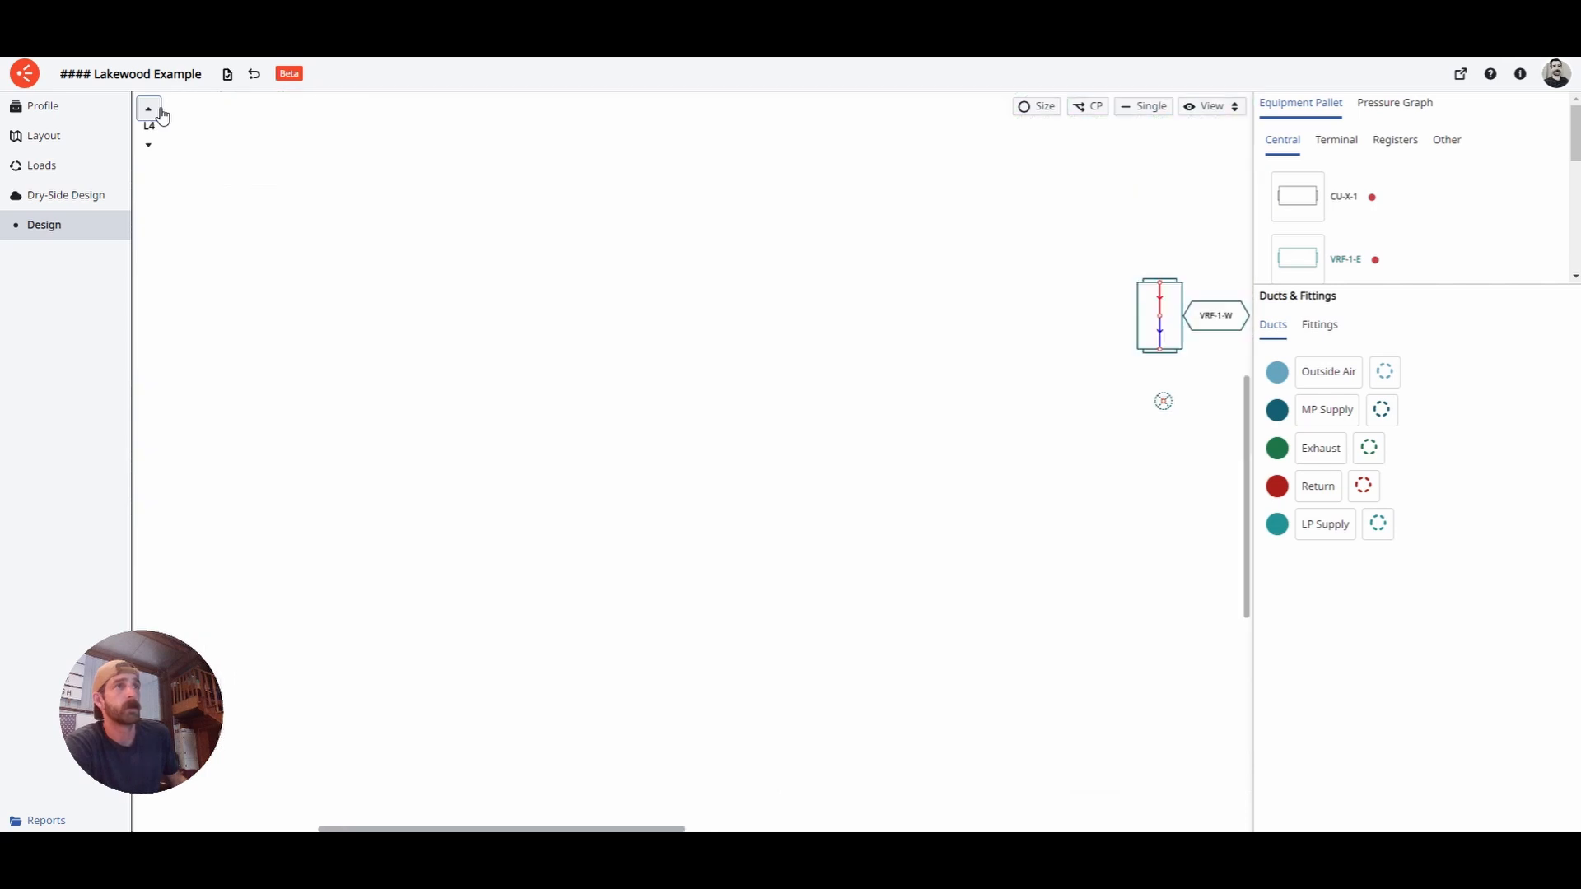
scroll(924, 370, "right", 5)
scroll(952, 372, "up", 3)
scroll(878, 403, "up", 1)
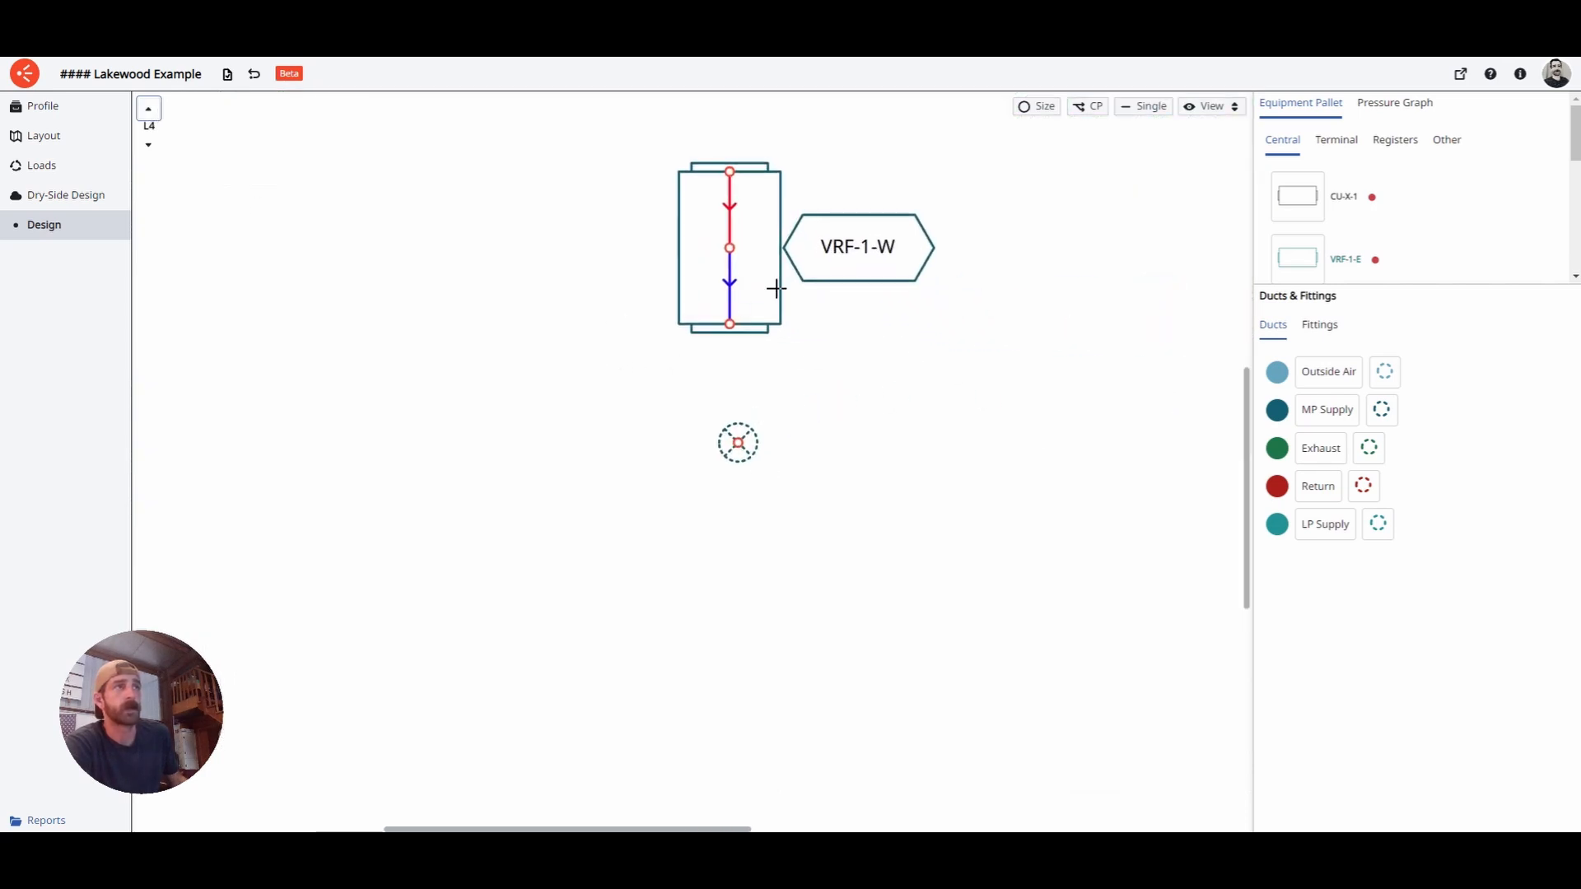
- Move VRF-1-W above the riser and link them with a 6"ø MP Supply duct
left_click_drag(734, 253, 750, 284)
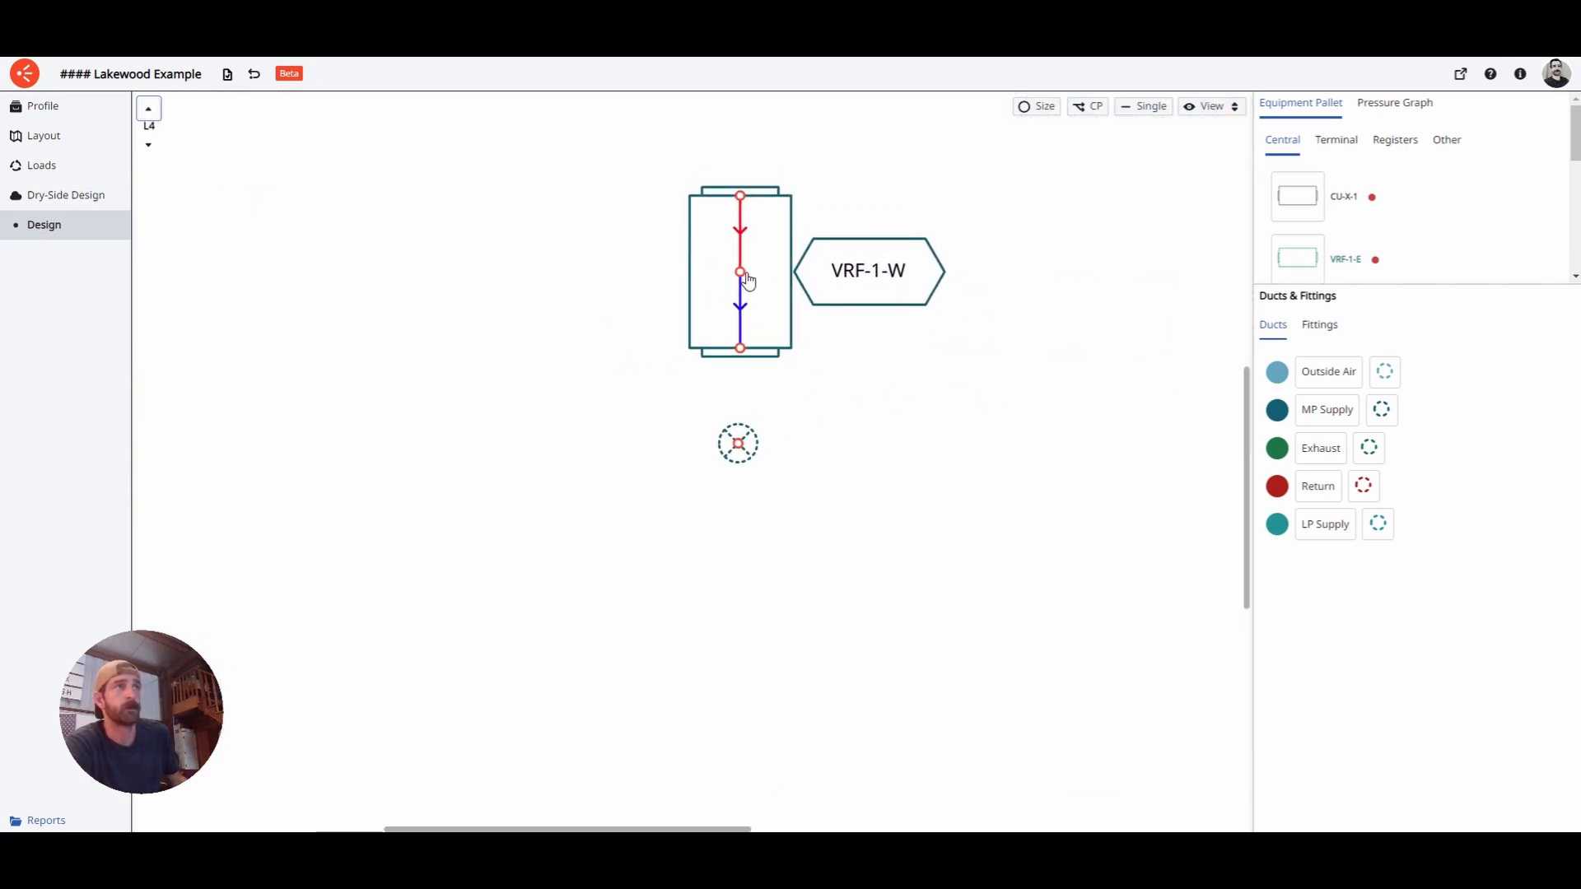
left_click(1327, 410)
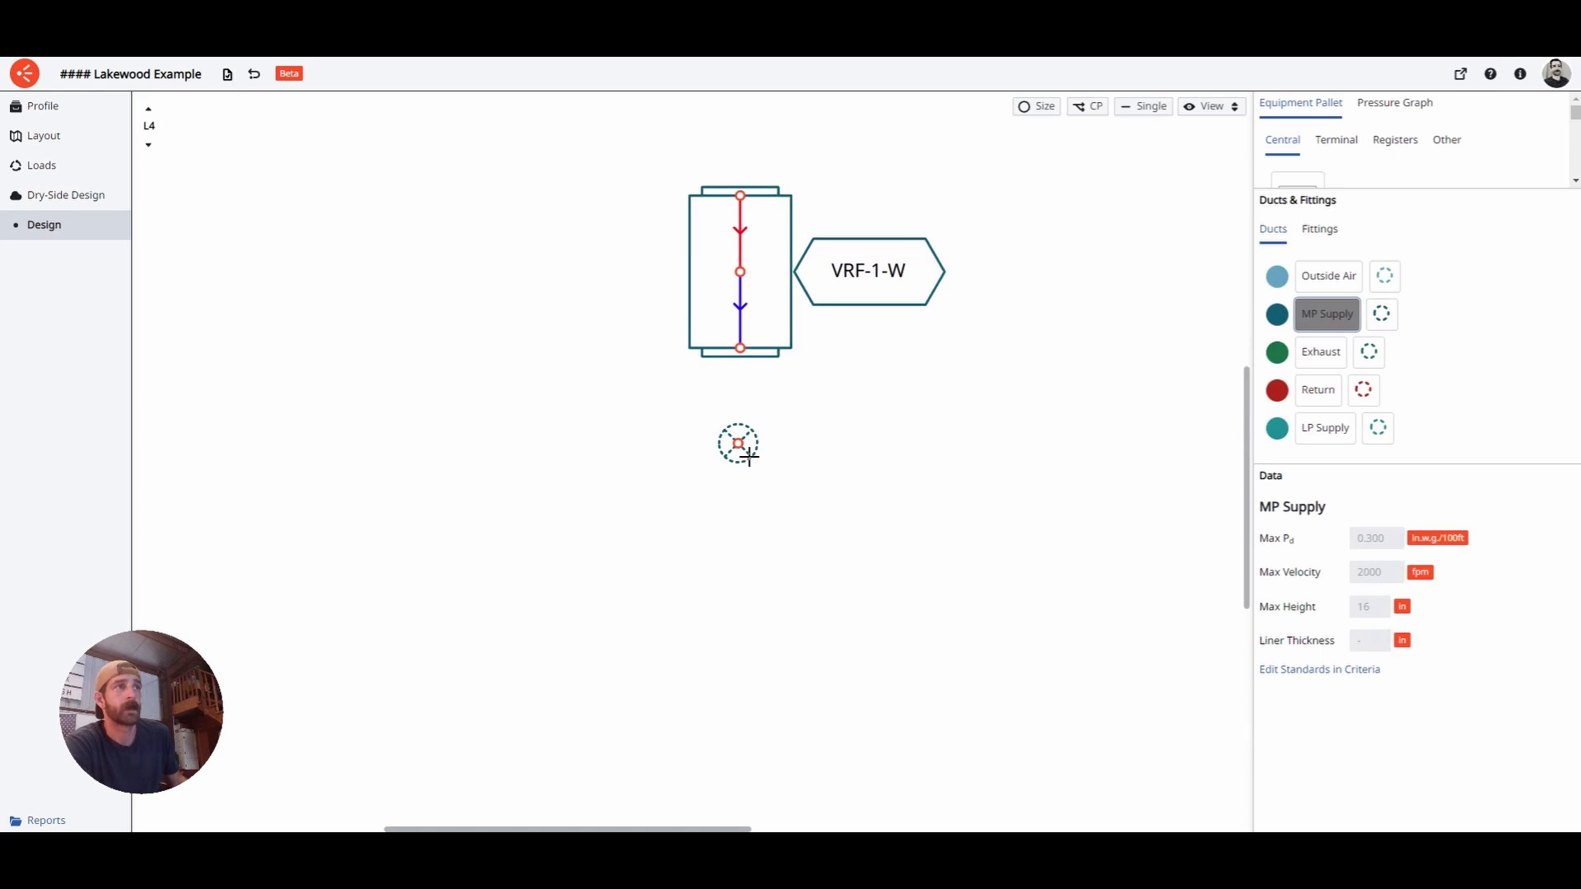
left_click(750, 455)
left_click(753, 362)
key("Escape")
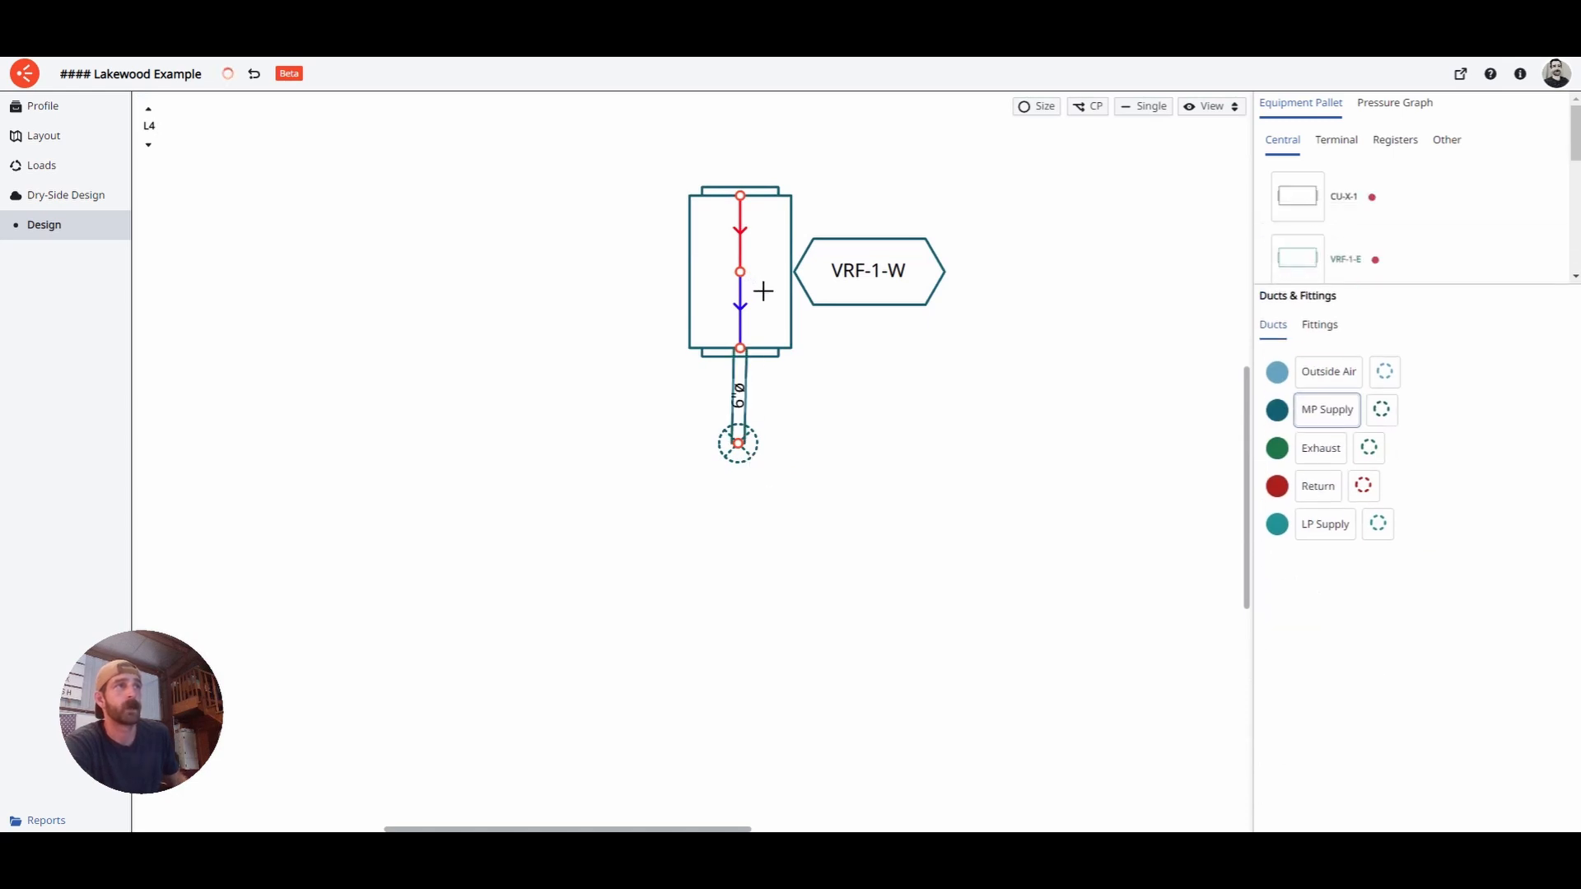
left_click_drag(743, 273, 746, 285)
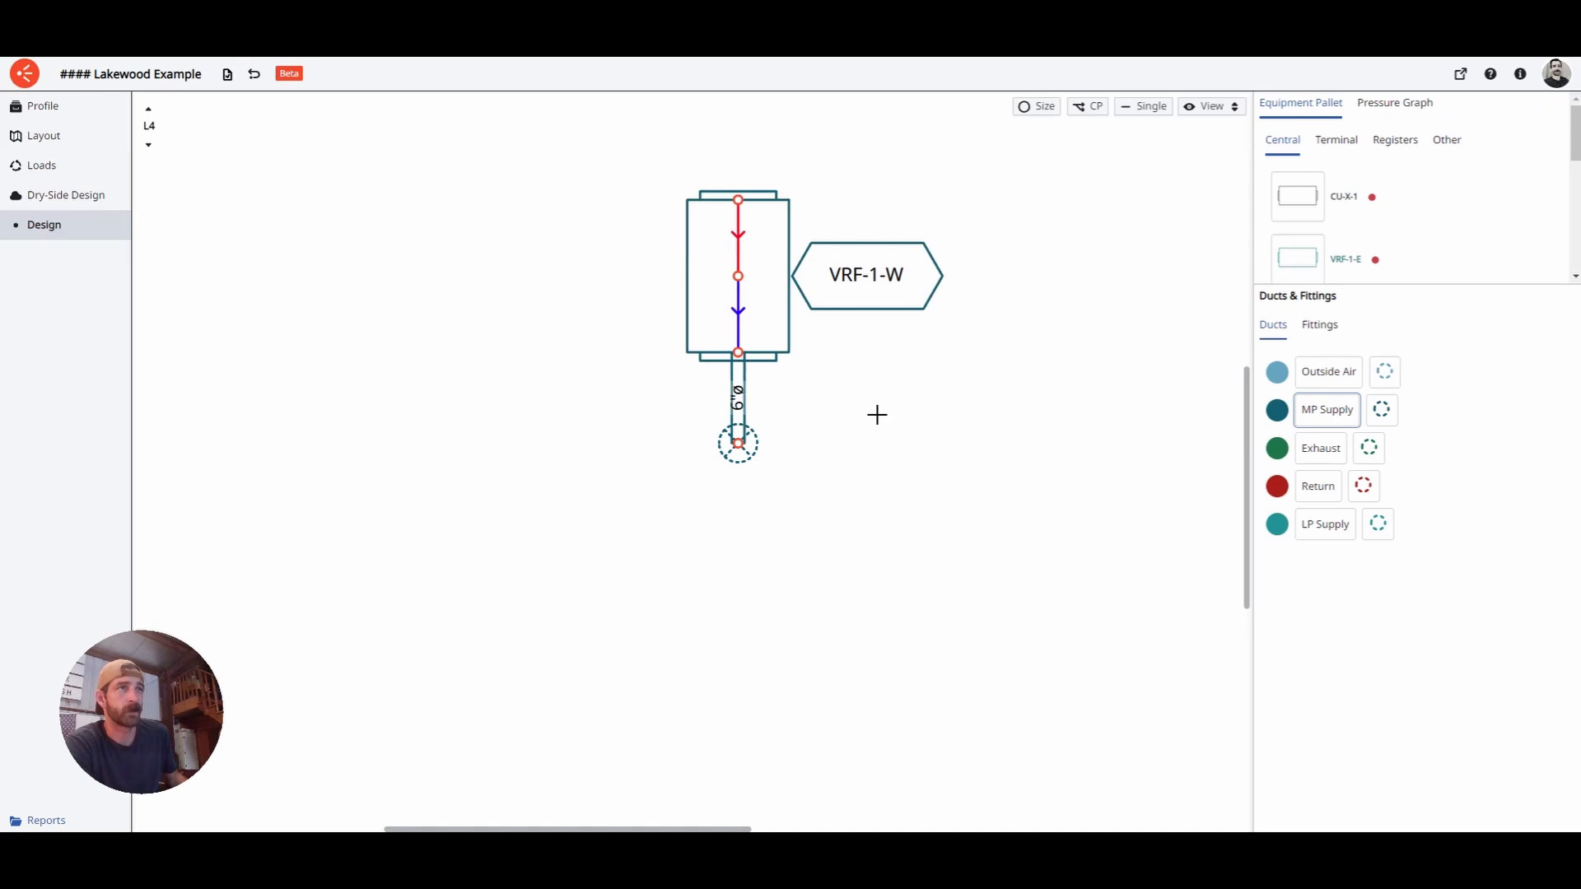
scroll(877, 414, "down", 2)
- Step down from L4 to L1 and centre the view on the L1 duct run
left_click(153, 148)
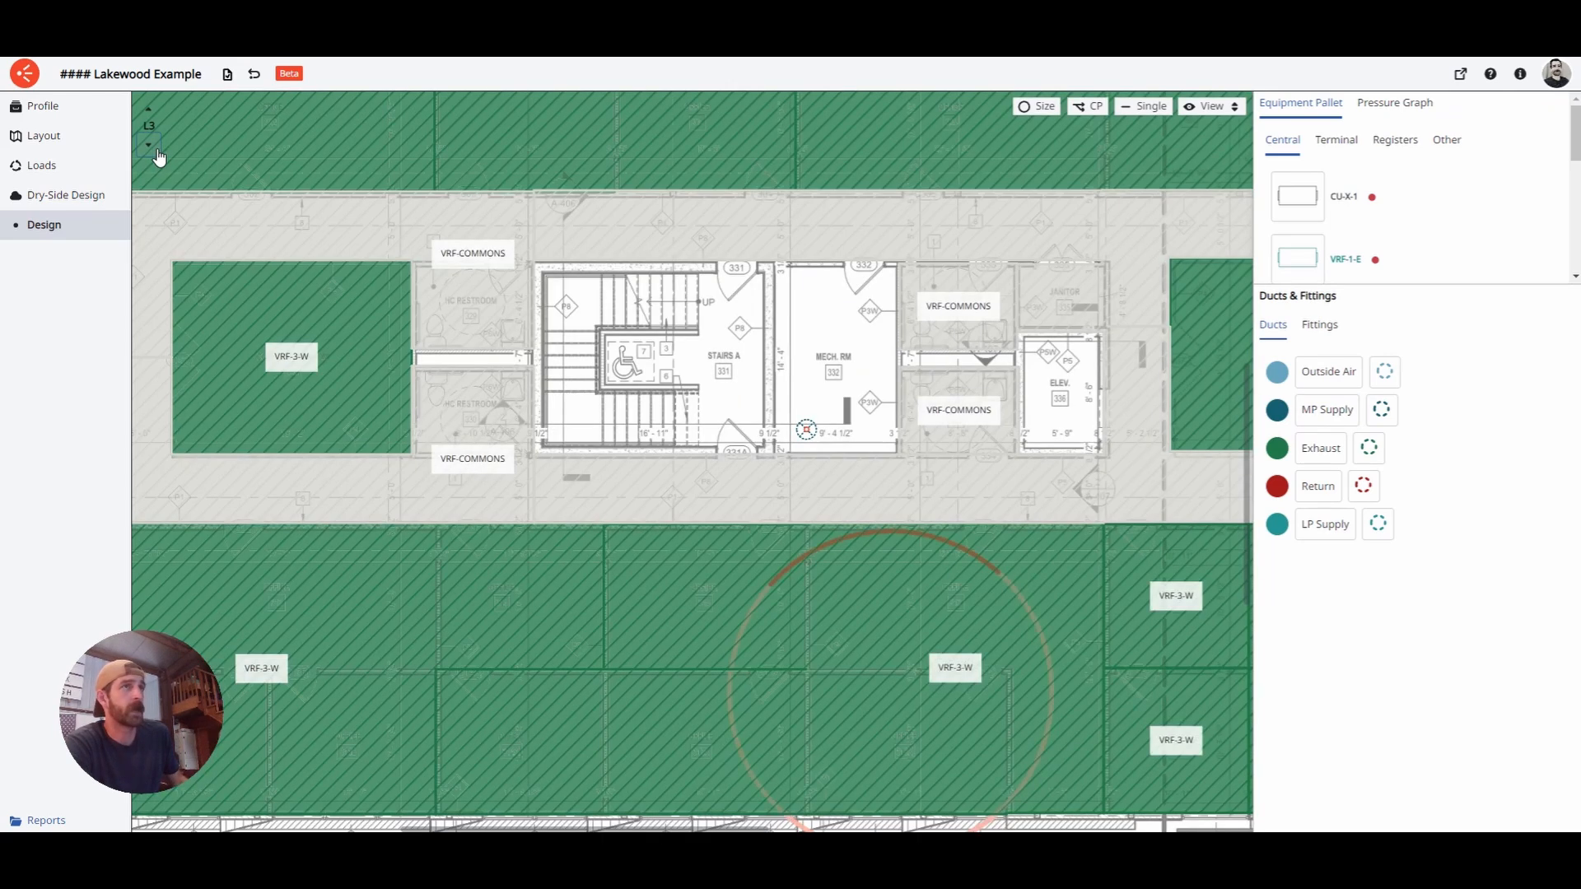
left_click(156, 152)
left_click(157, 151)
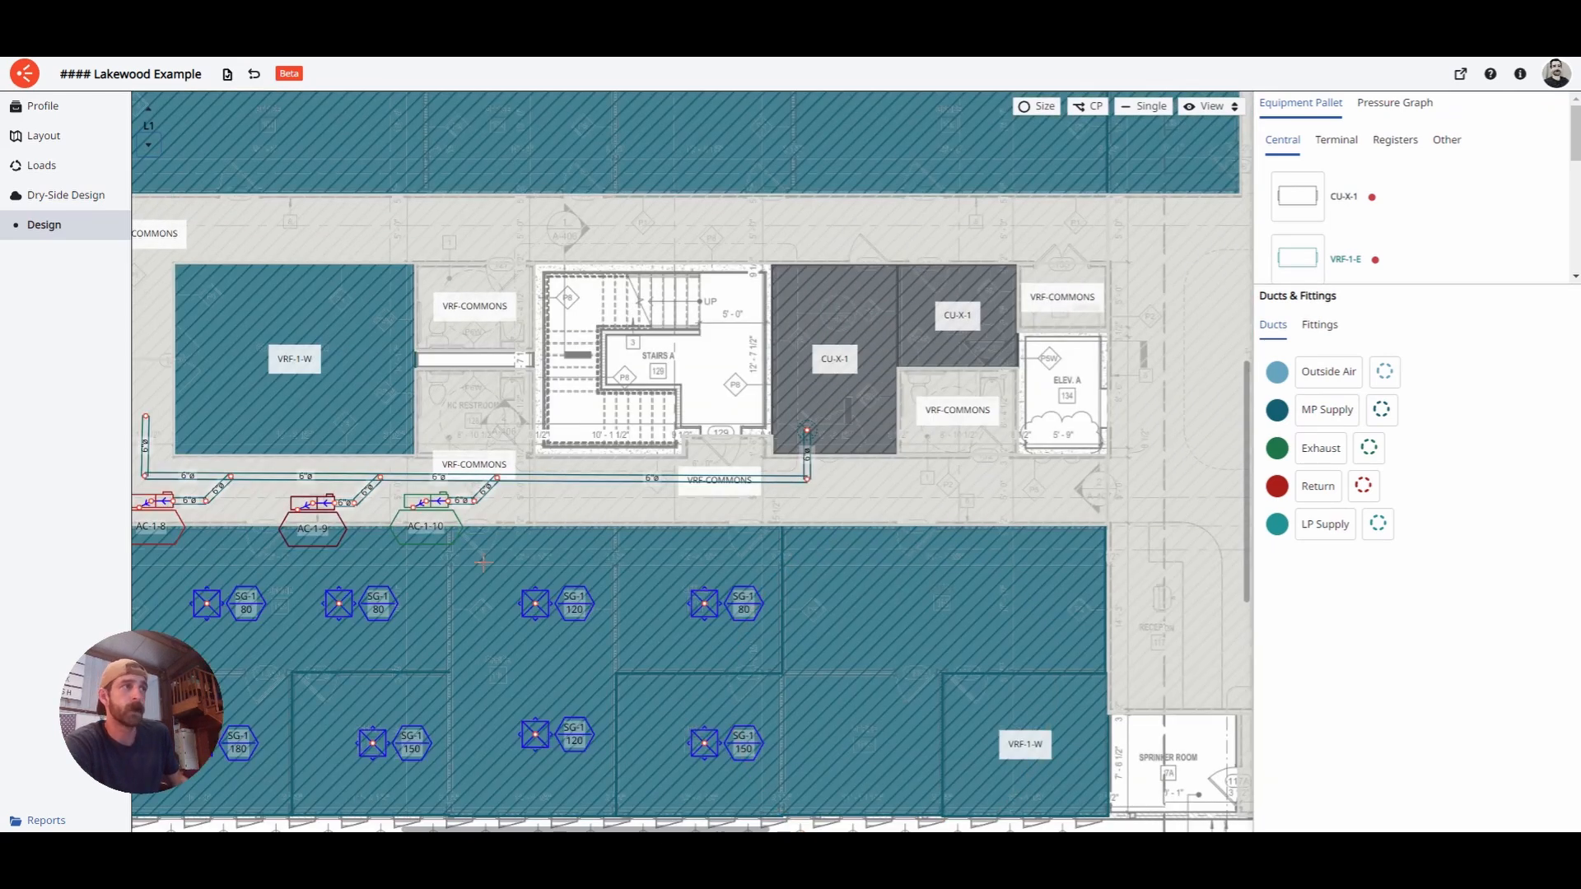
left_click_drag(595, 554, 936, 480)
left_click_drag(553, 506, 706, 528)
- Briefly show the Zones colouring on the L1 plan, then hide it again
left_click(1208, 108)
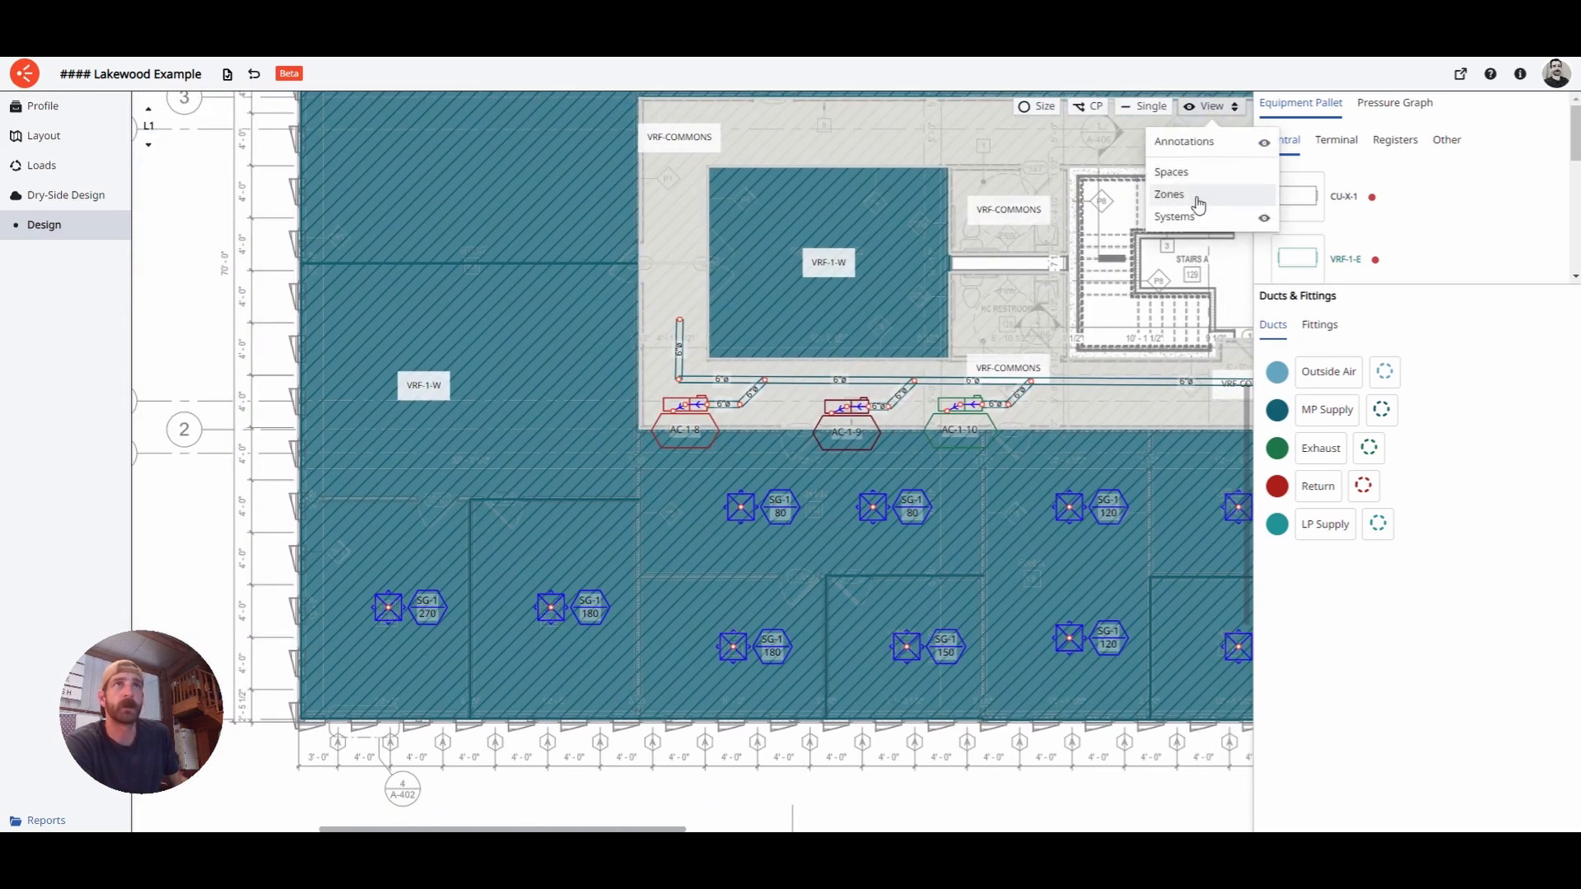
left_click(1194, 195)
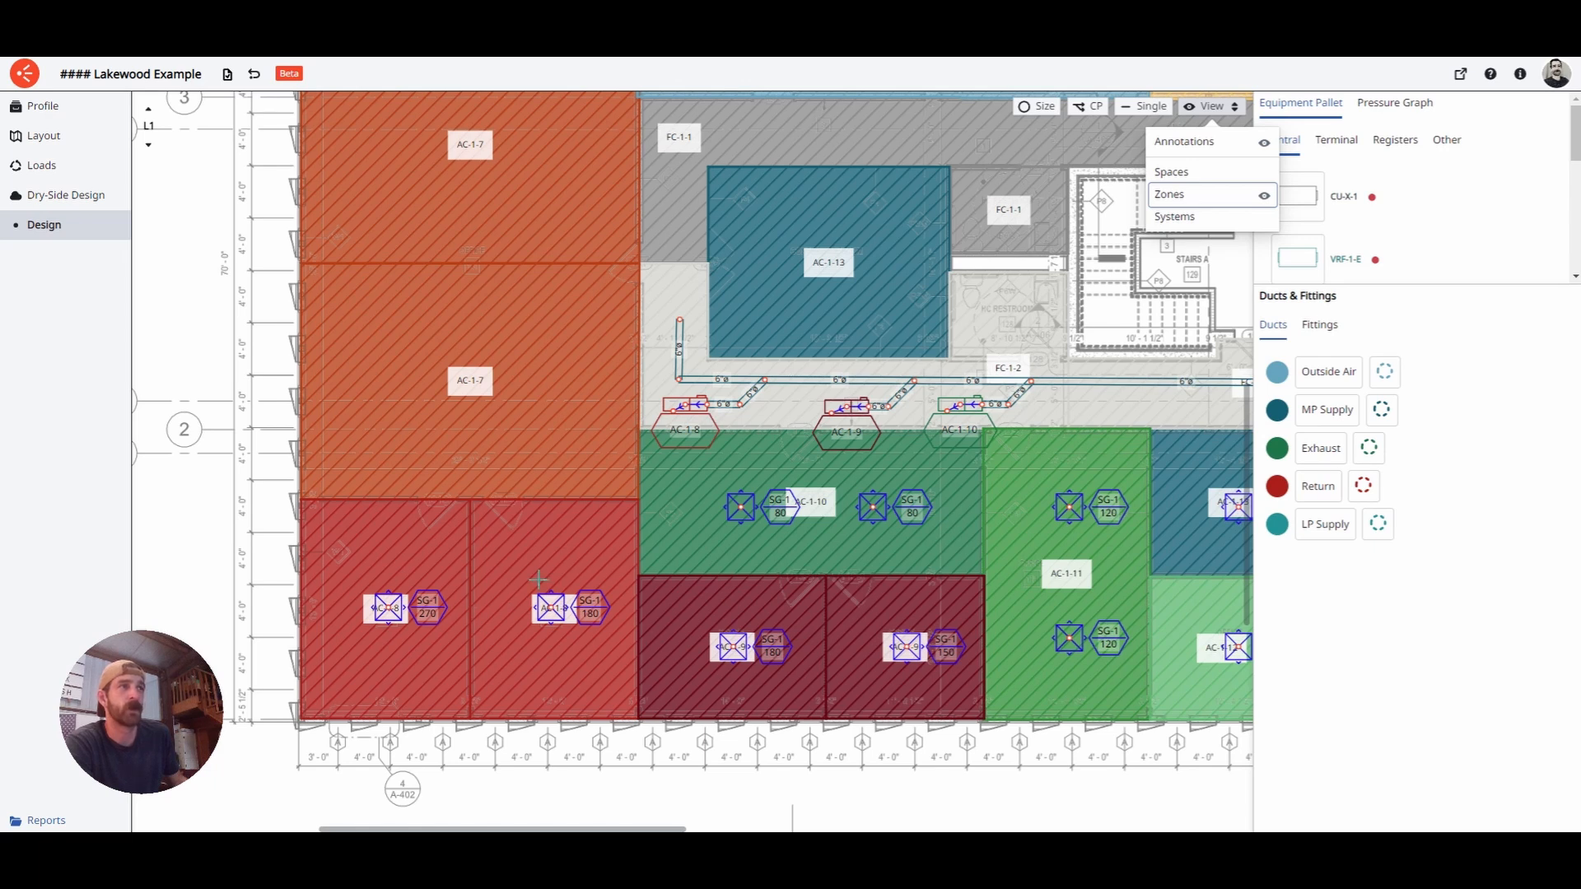
scroll(539, 580, "up", 3)
scroll(674, 549, "down", 5)
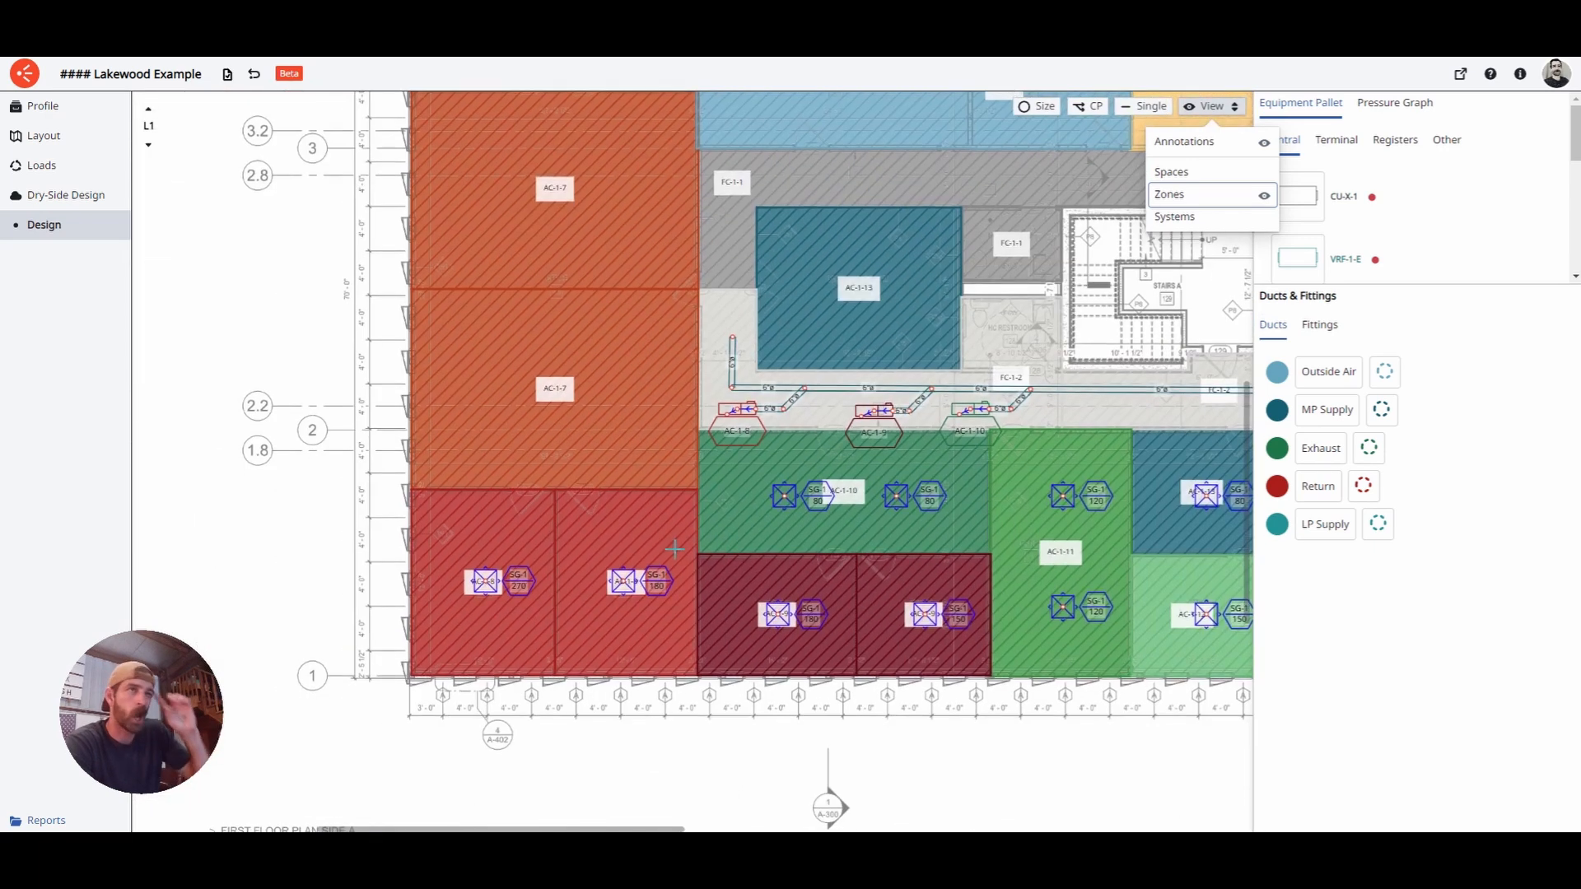
left_click(1189, 195)
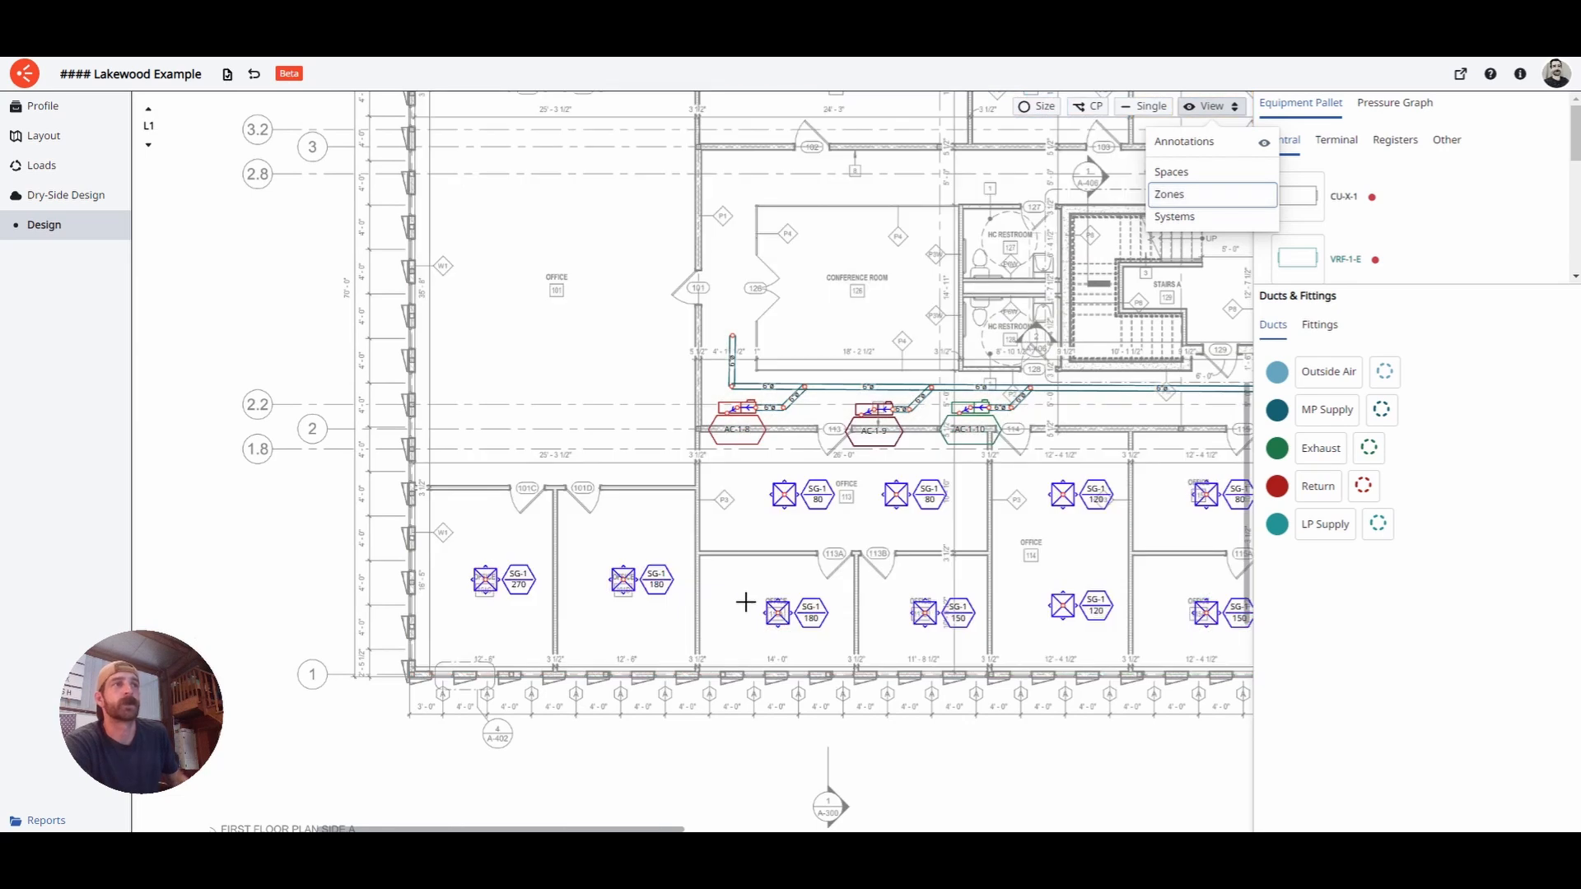
left_click(725, 605)
scroll(754, 527, "up", 5)
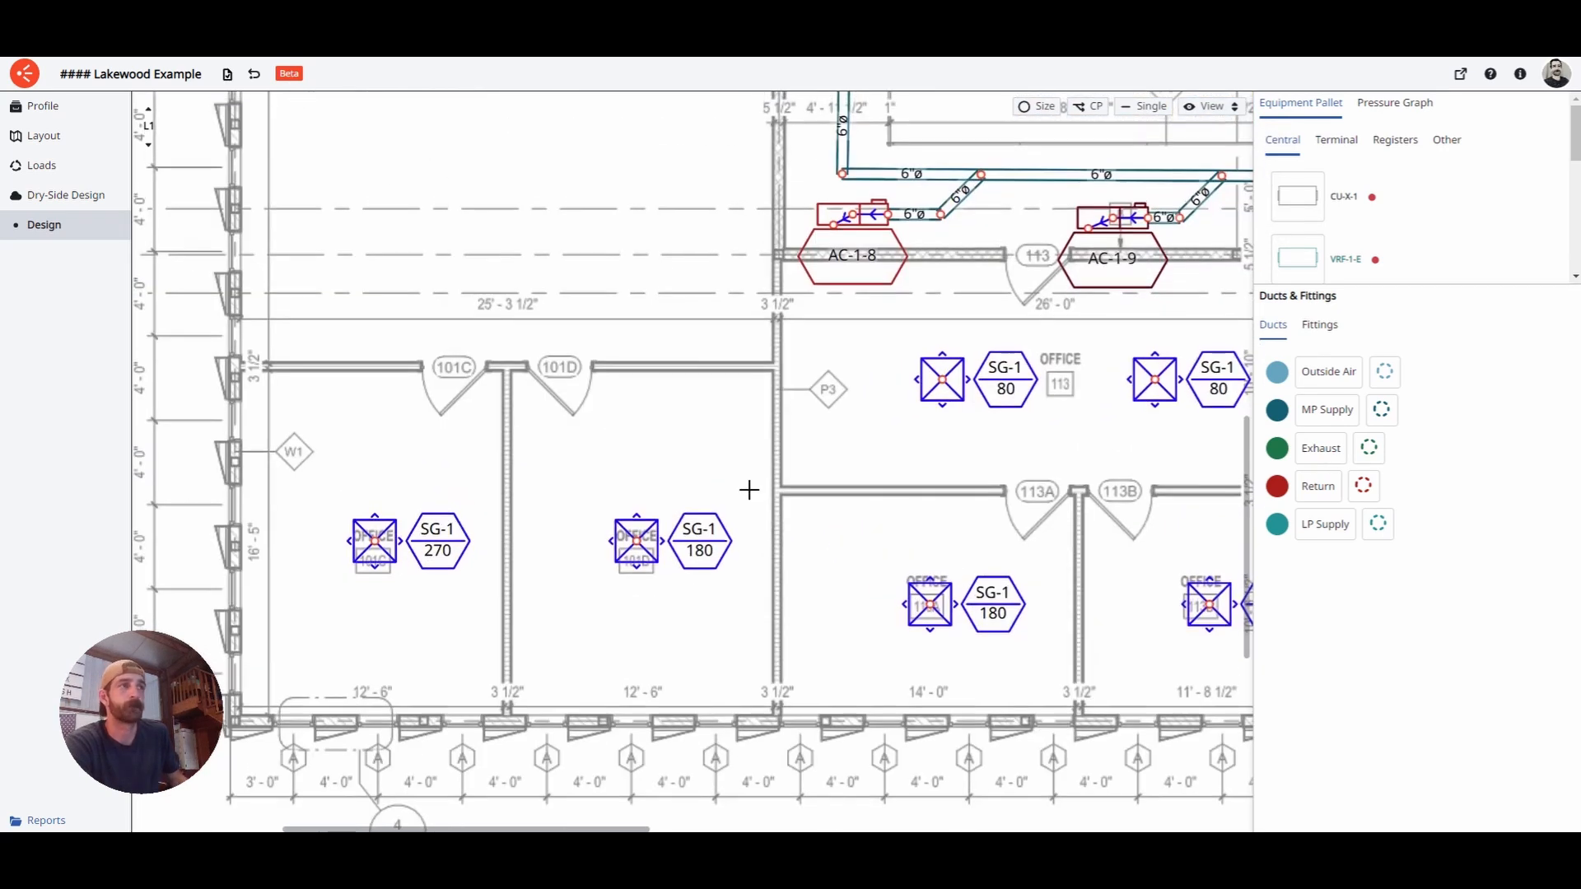
- Draw a 6"ø LP Supply duct from AC-1-8 down to the SG-1 270 diffuser
middle_click_drag(749, 490, 768, 529)
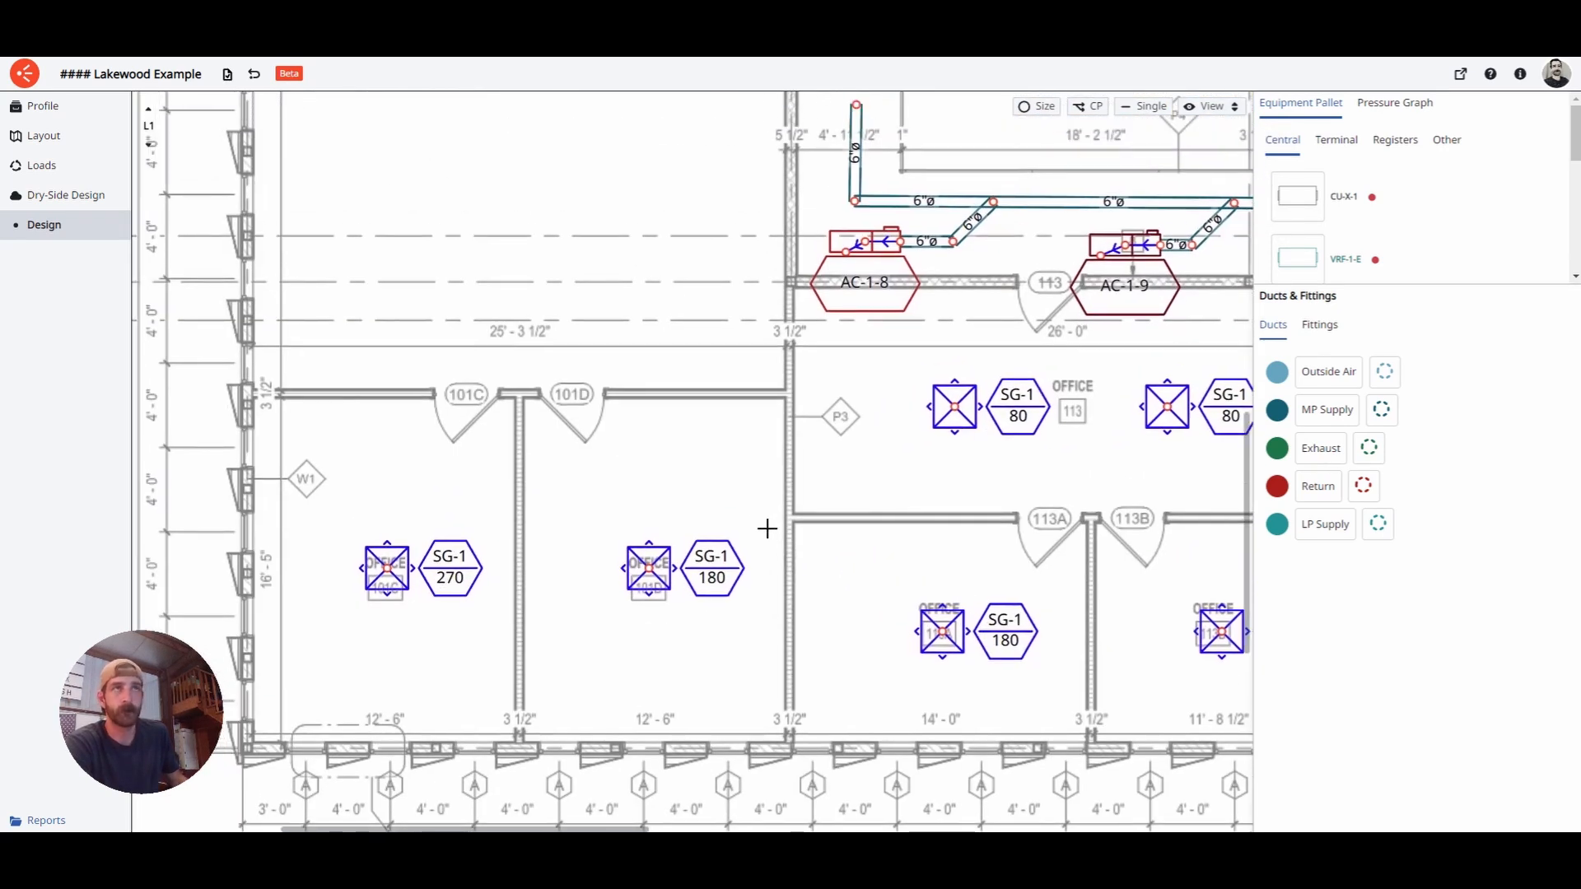
left_click(1326, 525)
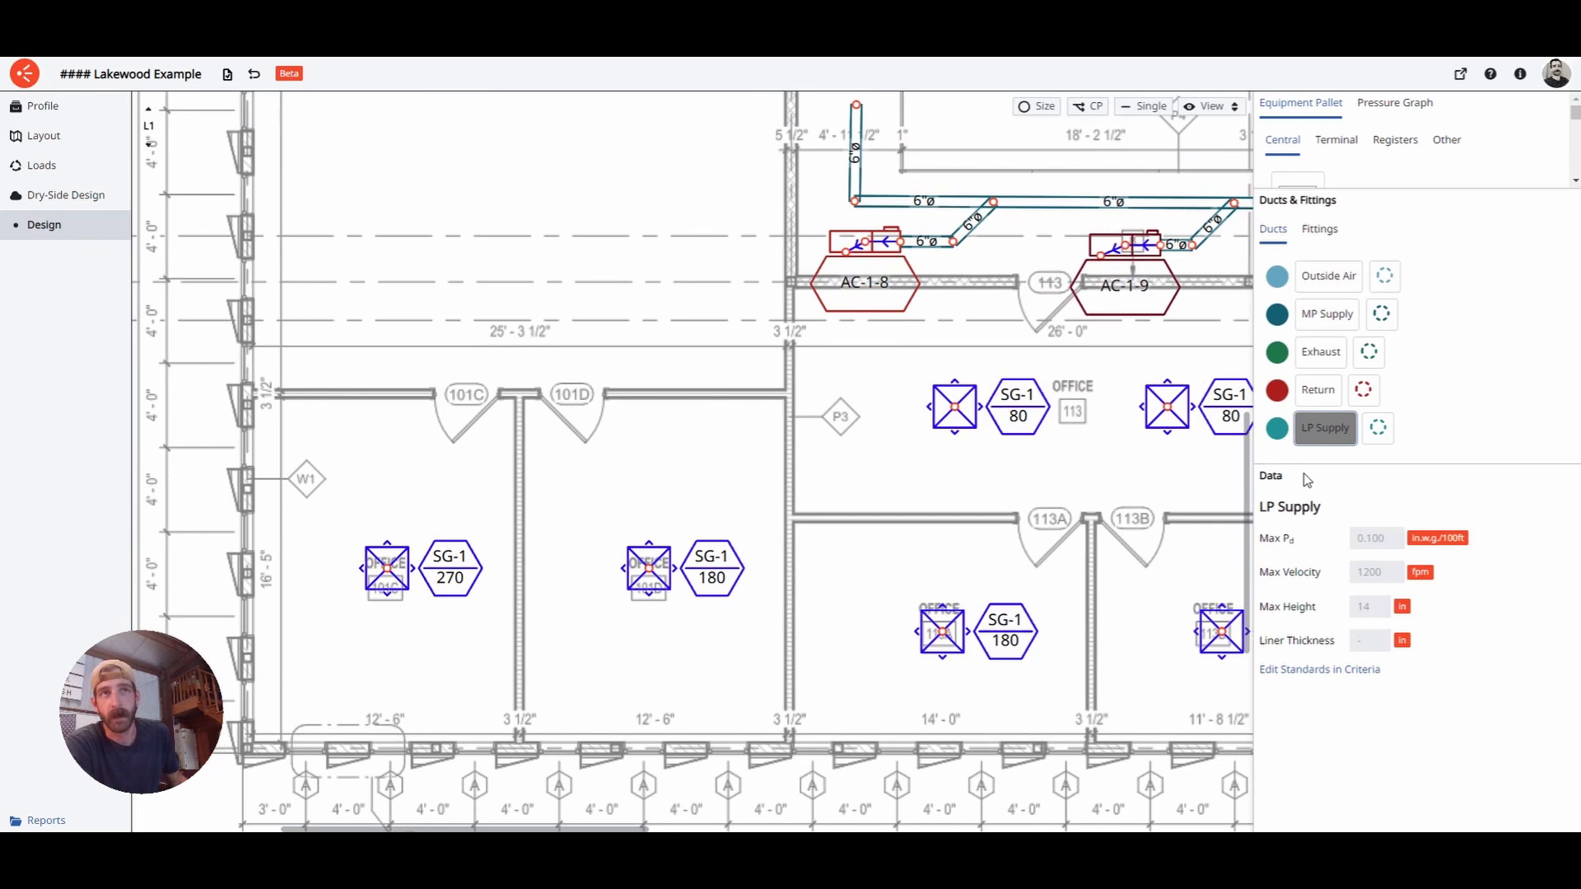
left_click(1328, 321)
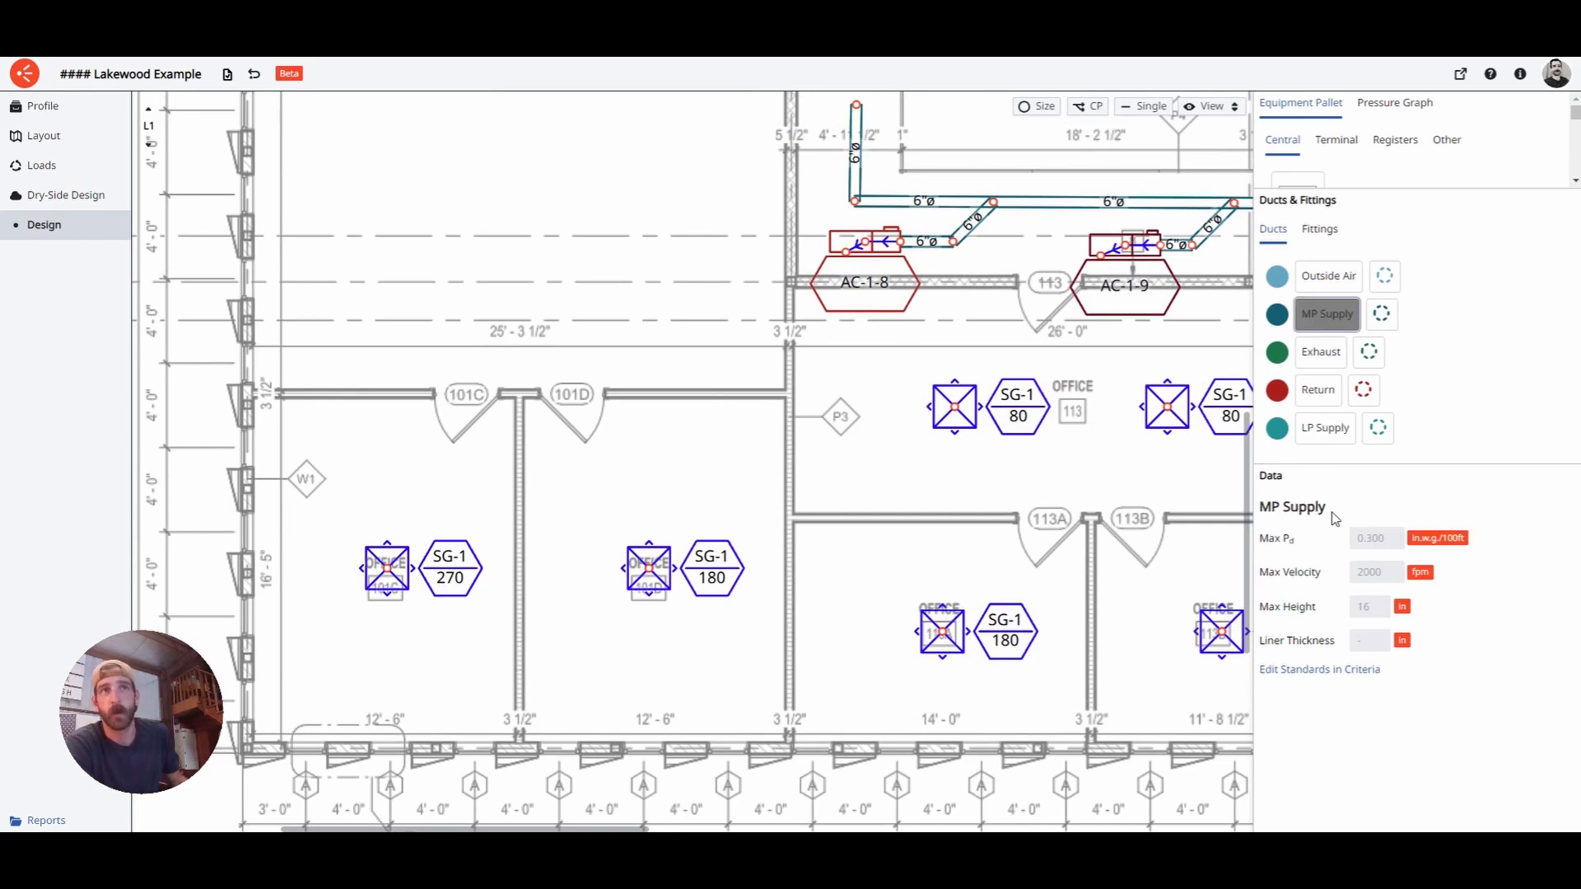
left_click(1328, 428)
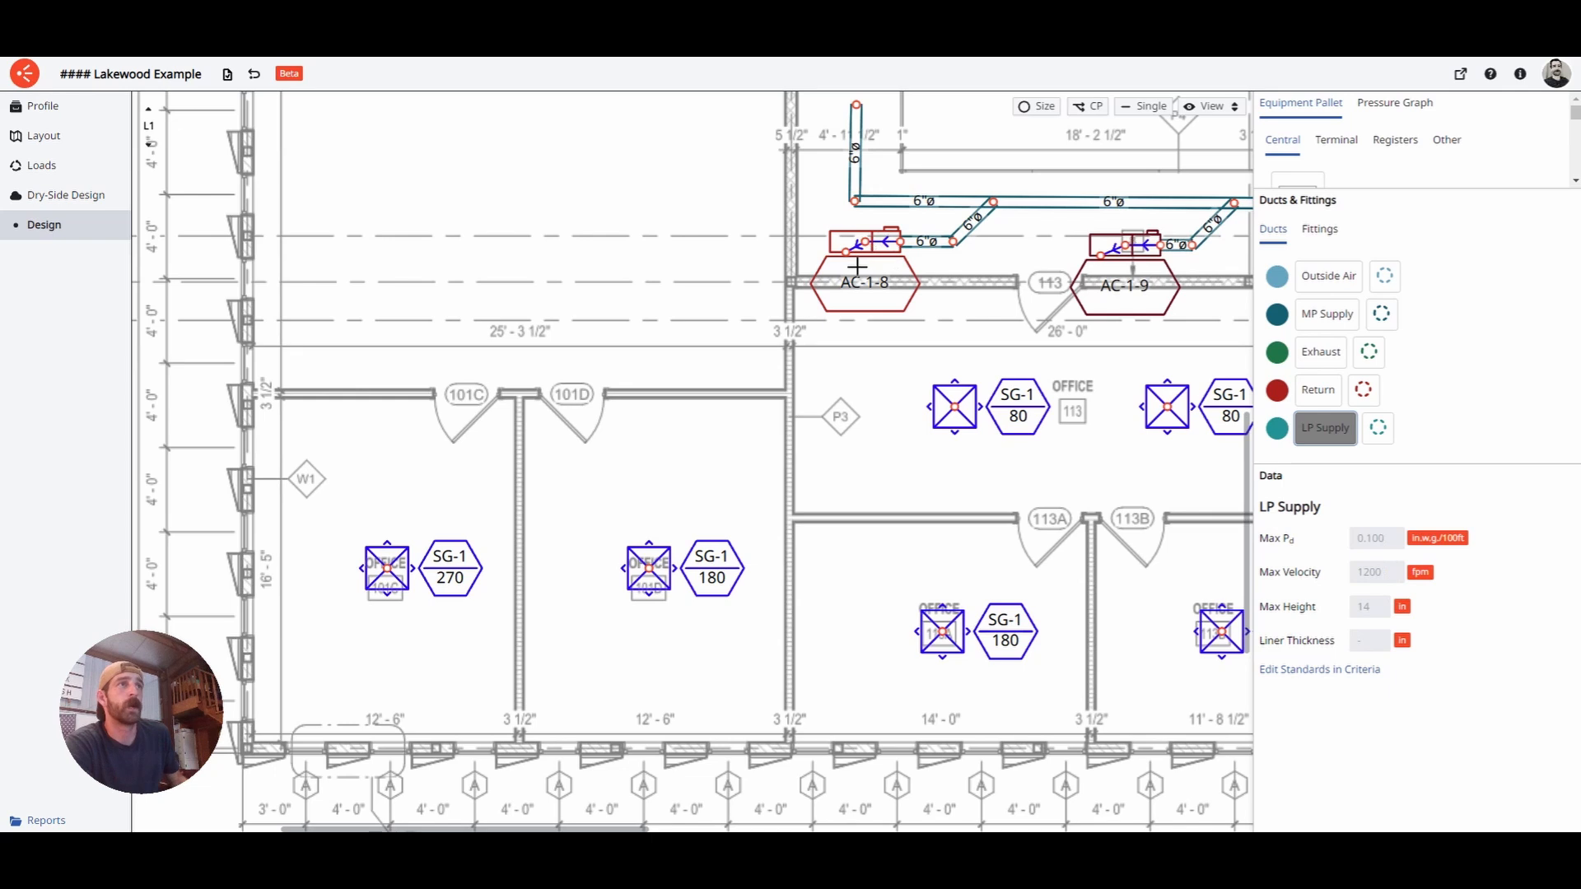
mouse_move(852, 262)
left_mouse_down()
mouse_move(857, 511)
mouse_move(856, 489)
mouse_move(685, 508)
mouse_move(395, 498)
left_mouse_up()
left_click(398, 554)
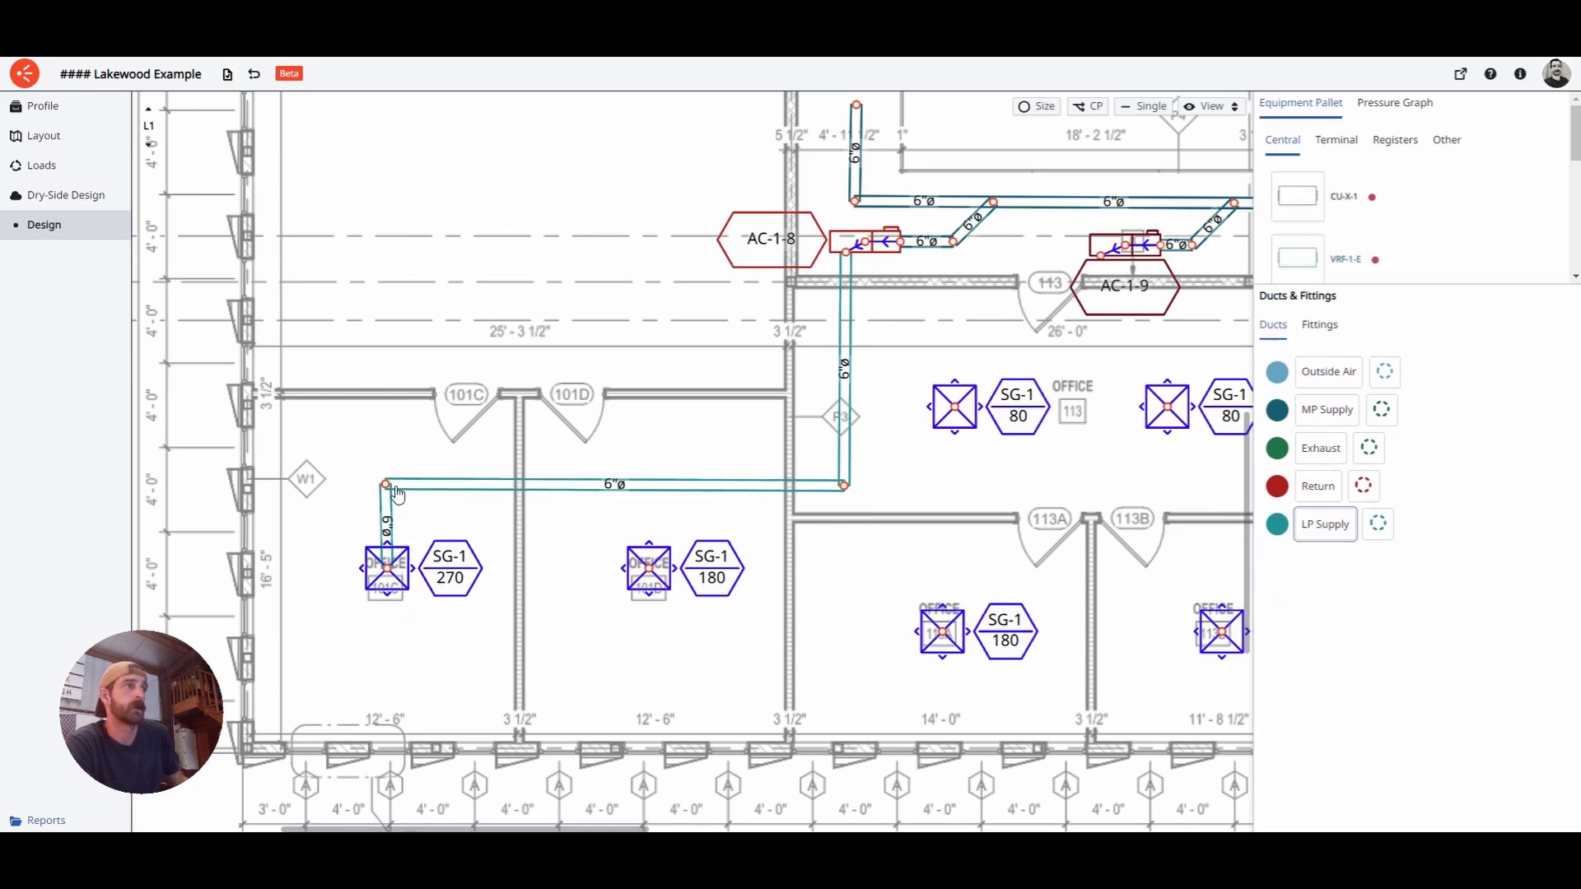
- Branch an LP Supply duct from the 101D SG-1 180 diffuser into the main 6" duct
left_click(1328, 525)
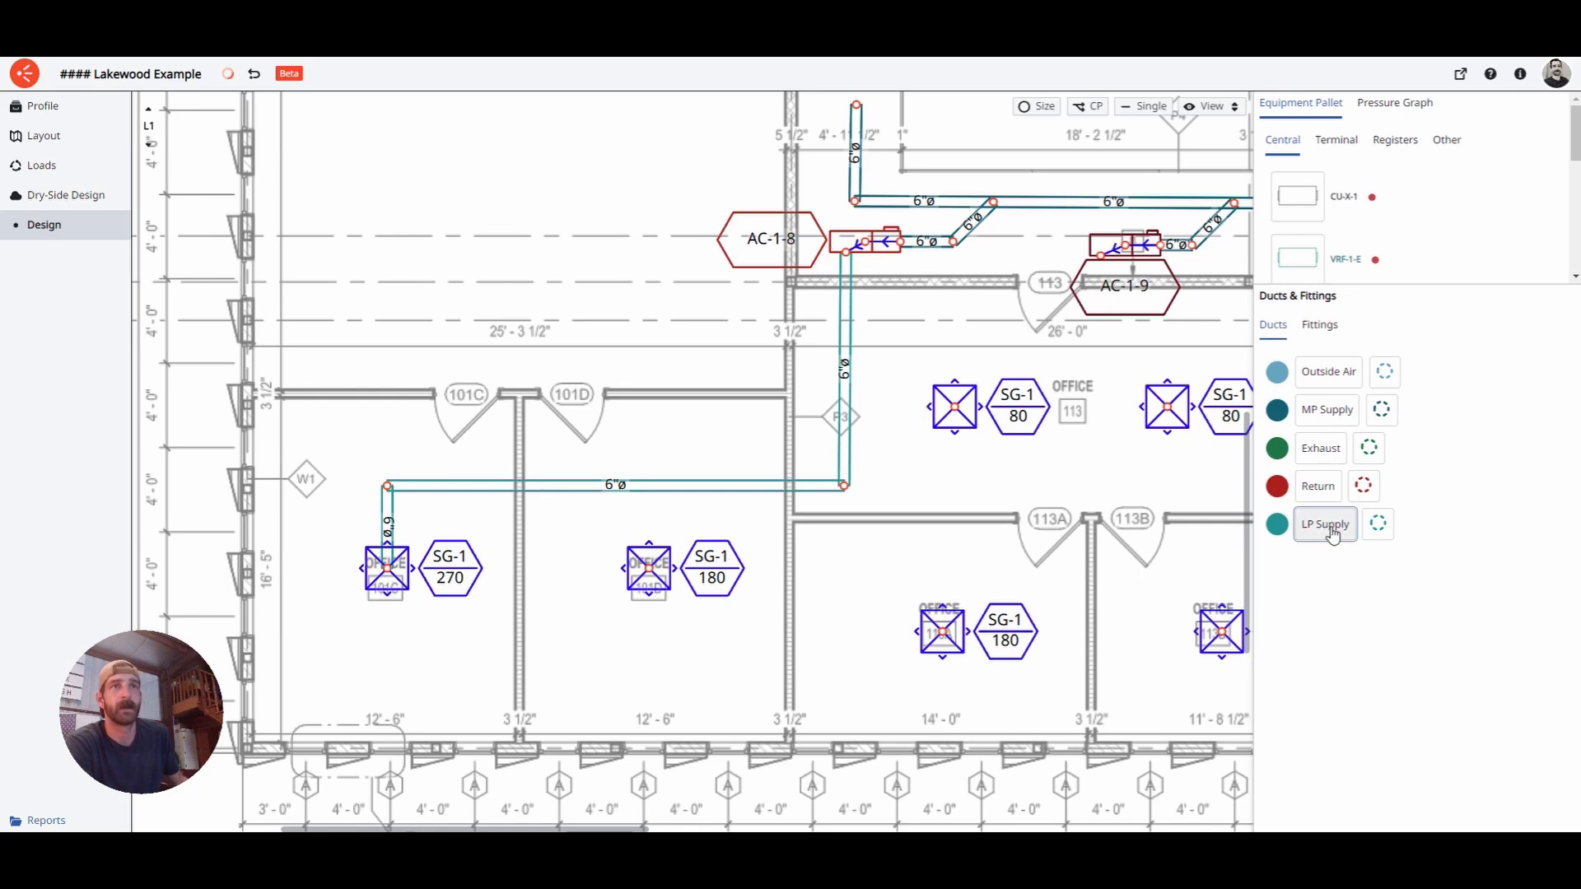
left_click(650, 568)
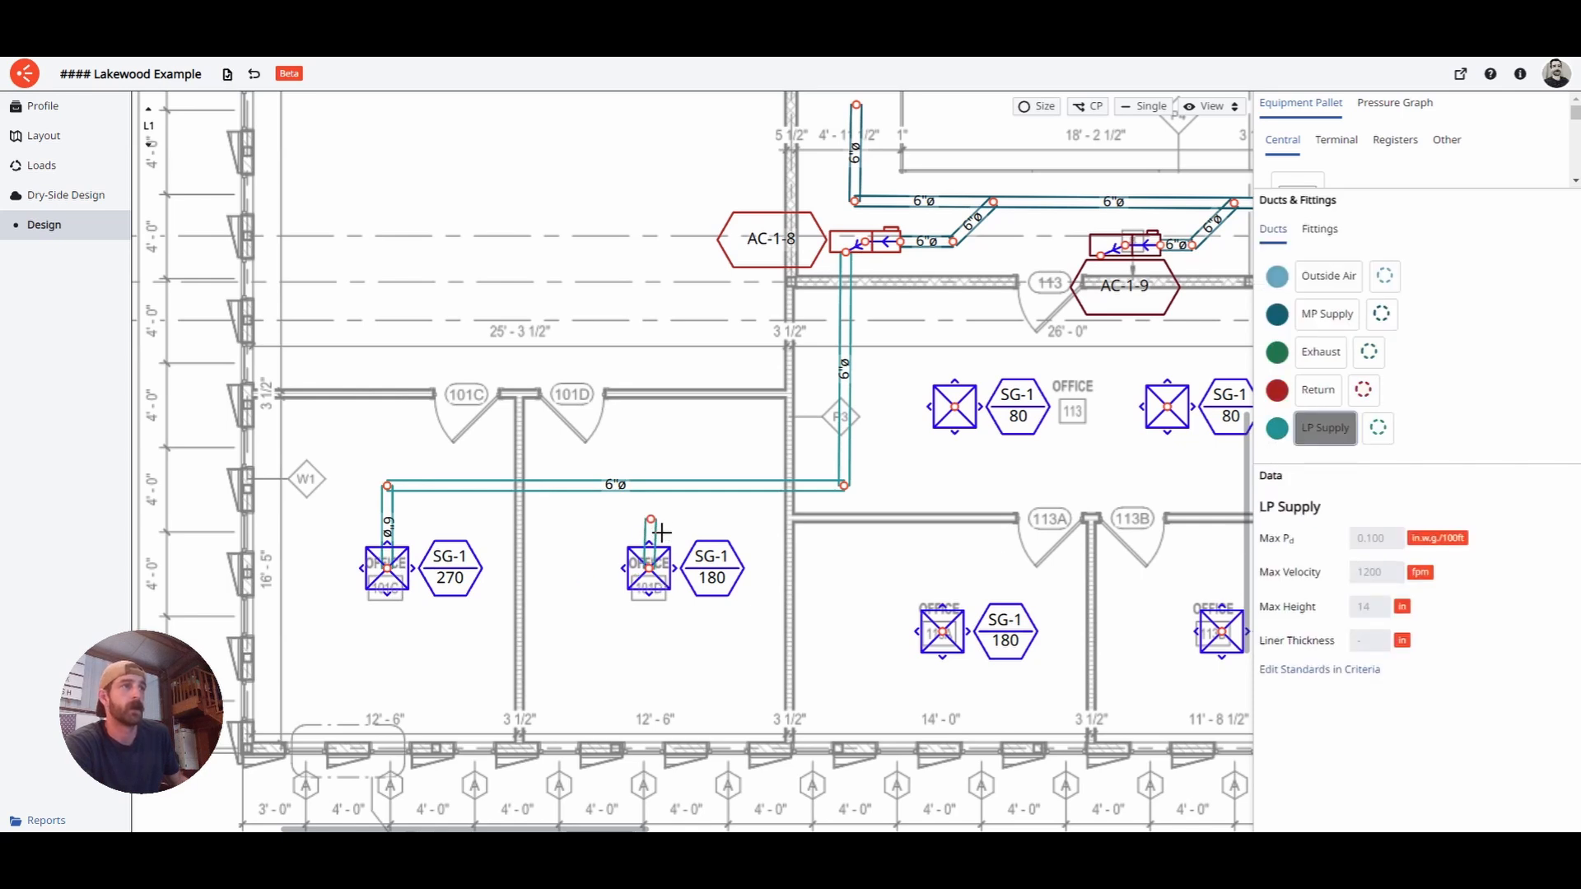
left_click(677, 486)
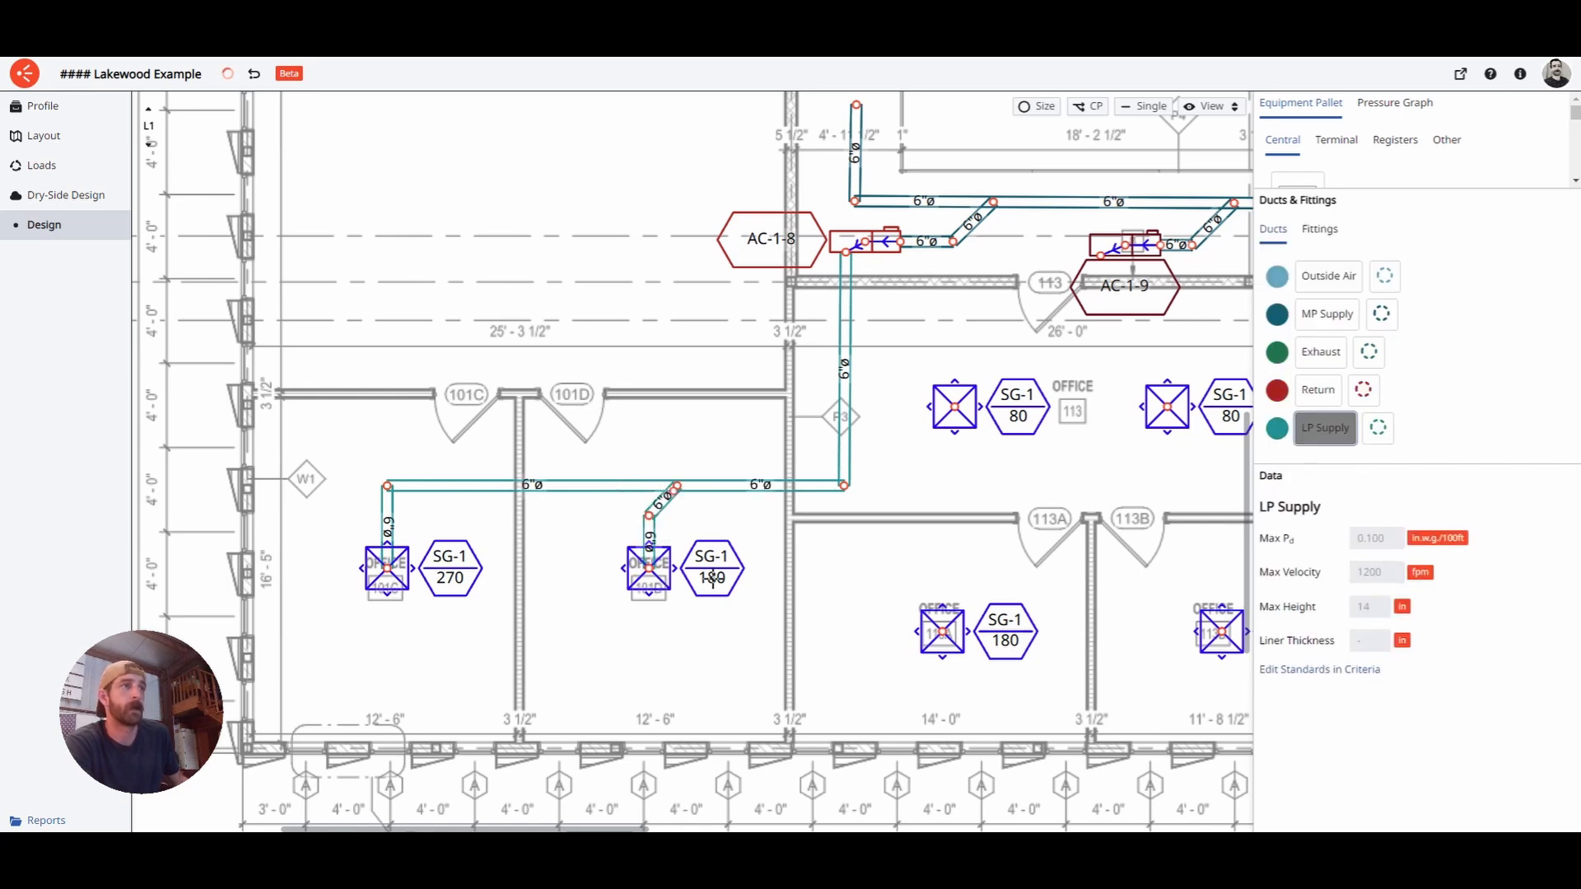
- Draw an LP Supply duct from AC-1-9 down to the SG-1 150 diffuser, branching to SG-1 180
left_click_drag(971, 476, 689, 480)
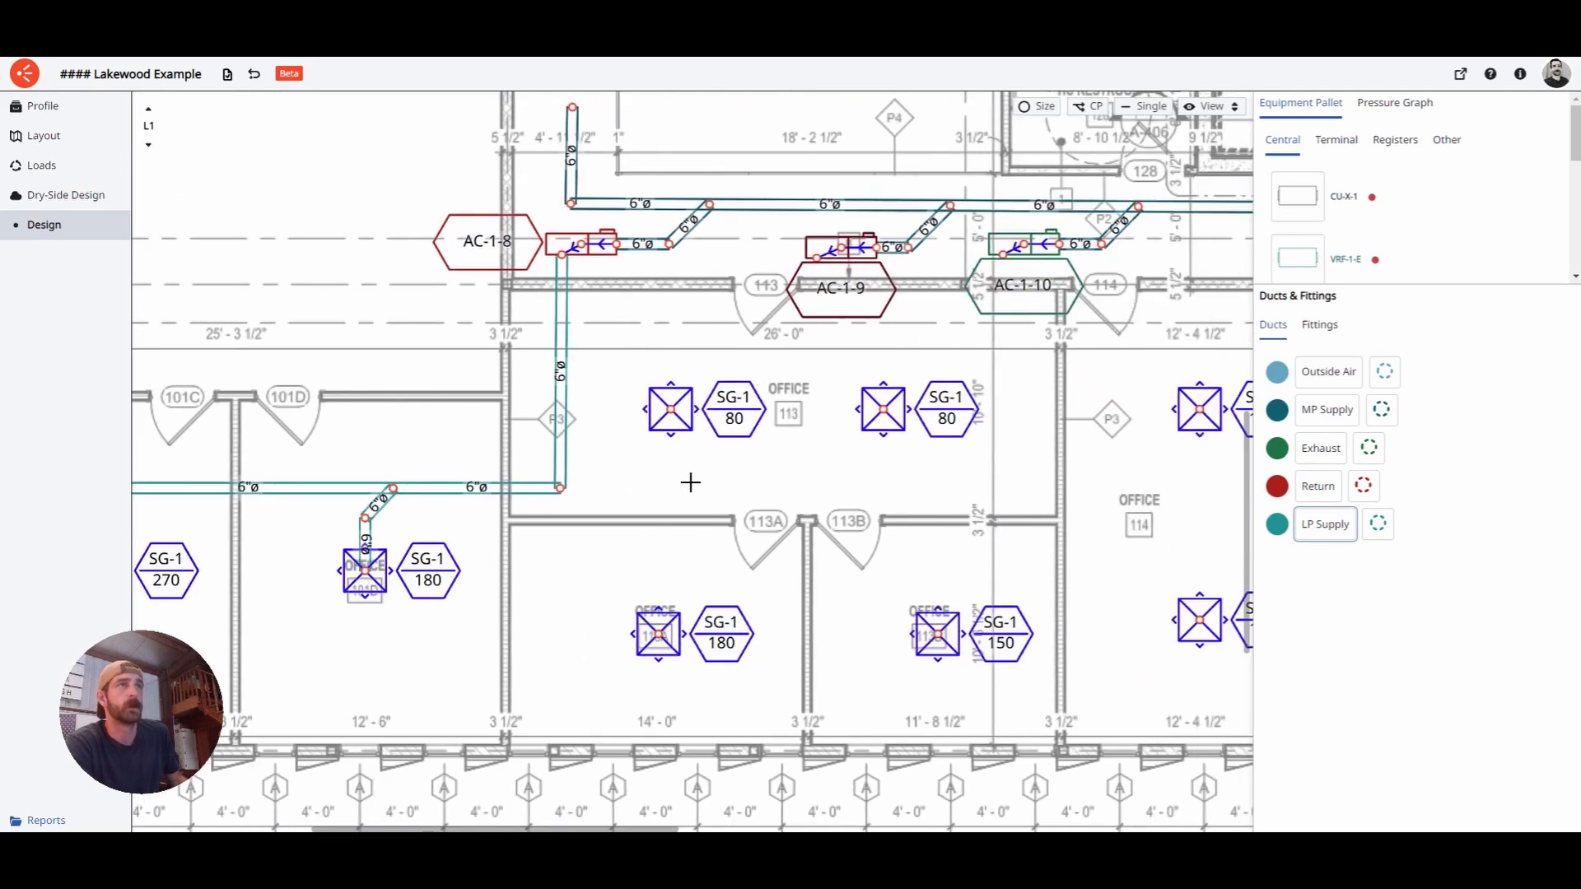
left_click(1327, 534)
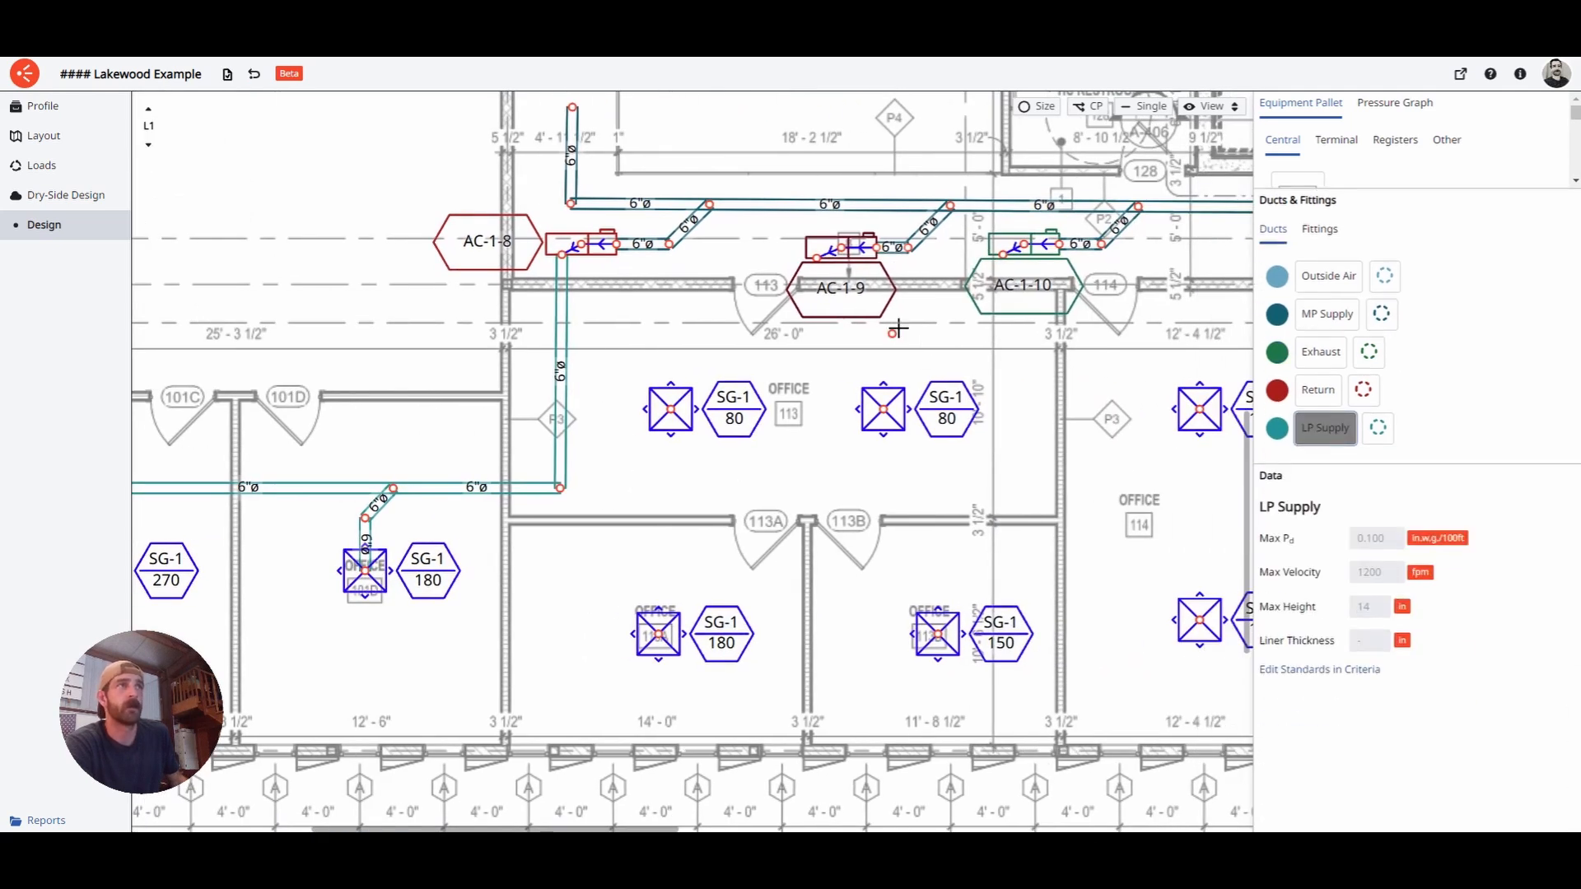
left_click(816, 258)
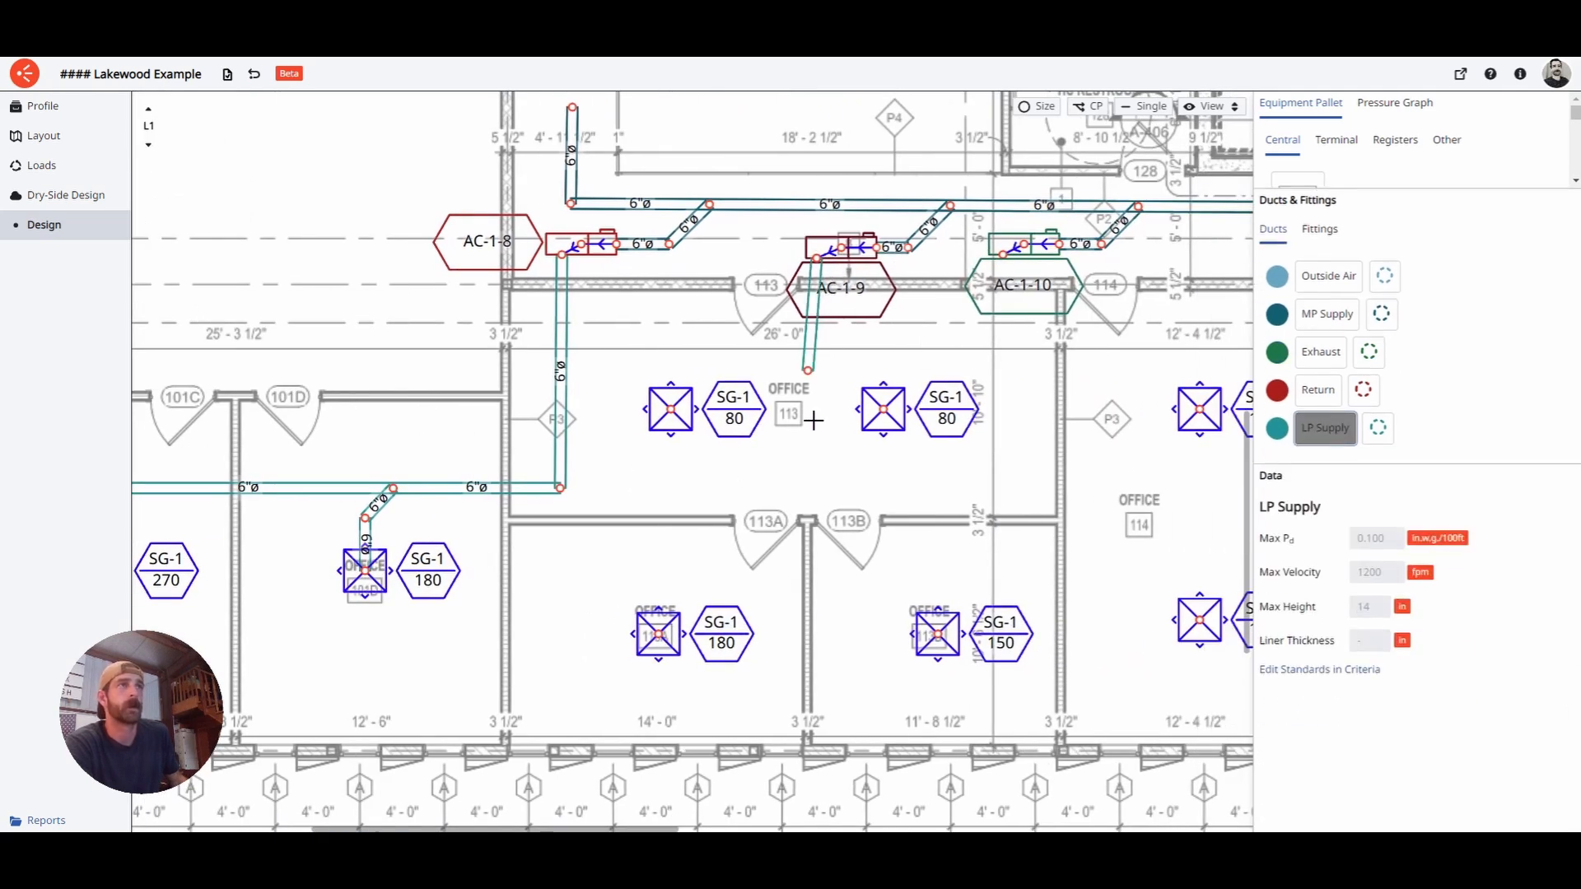
left_click(822, 537)
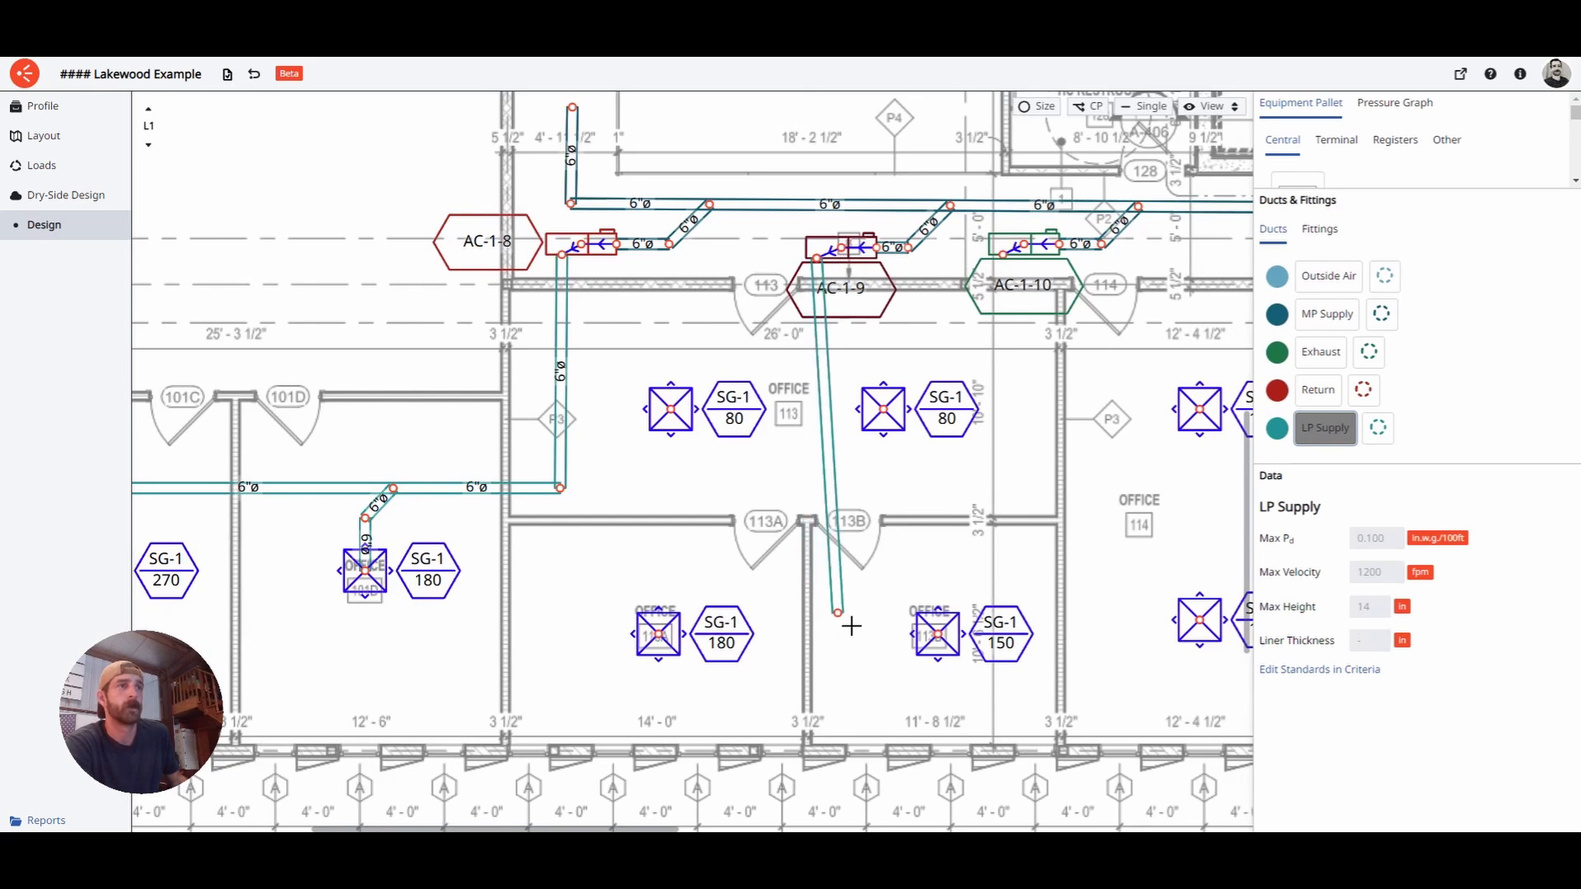
left_click(841, 650)
left_click(949, 650)
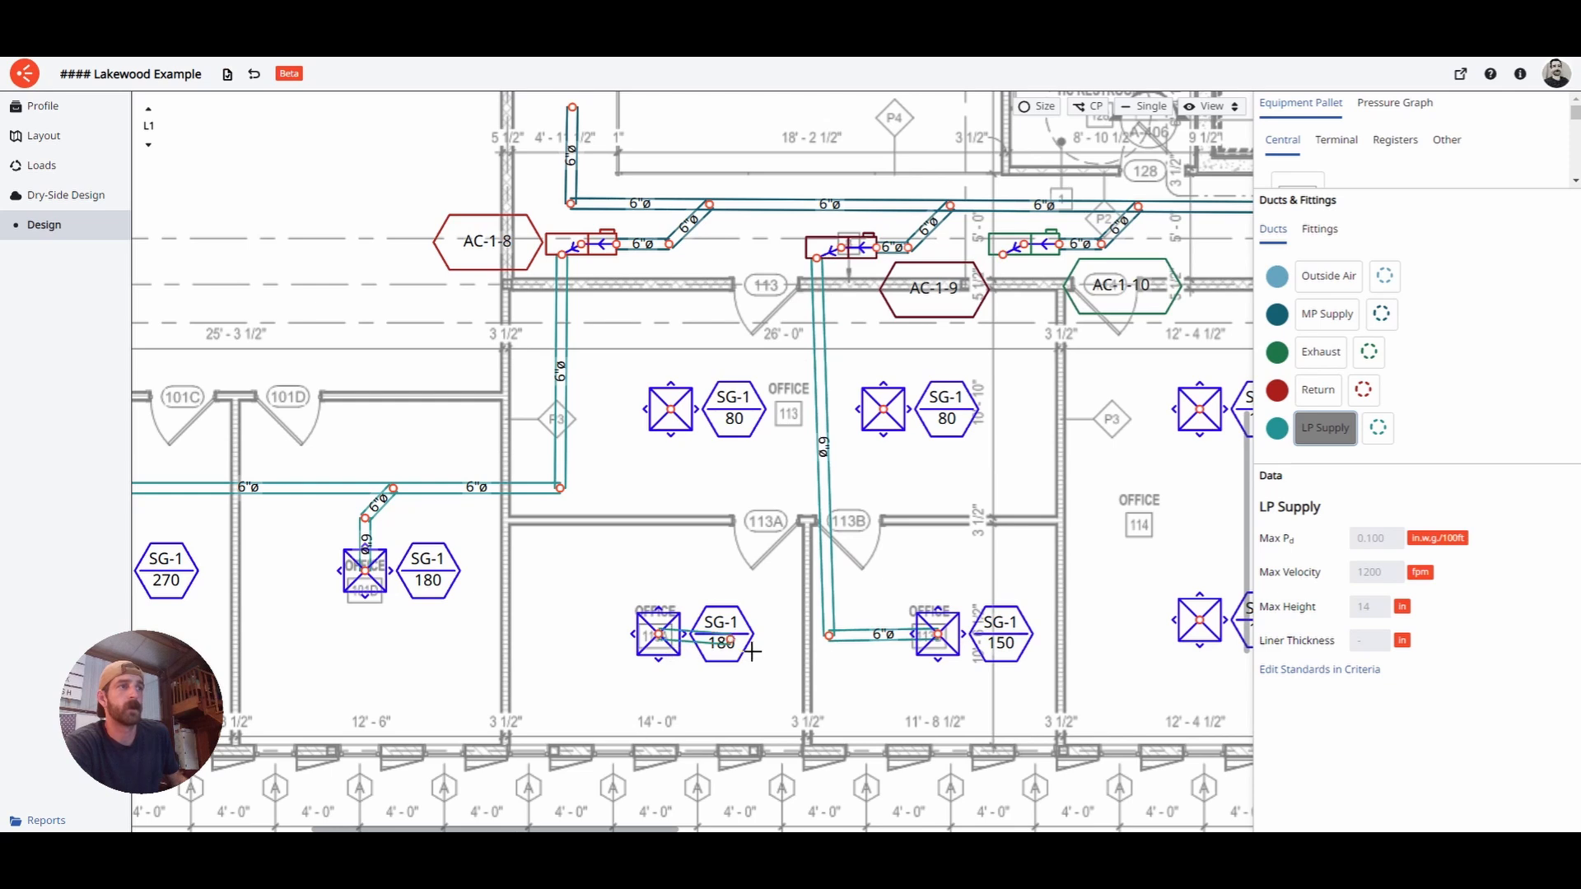
left_click(780, 647)
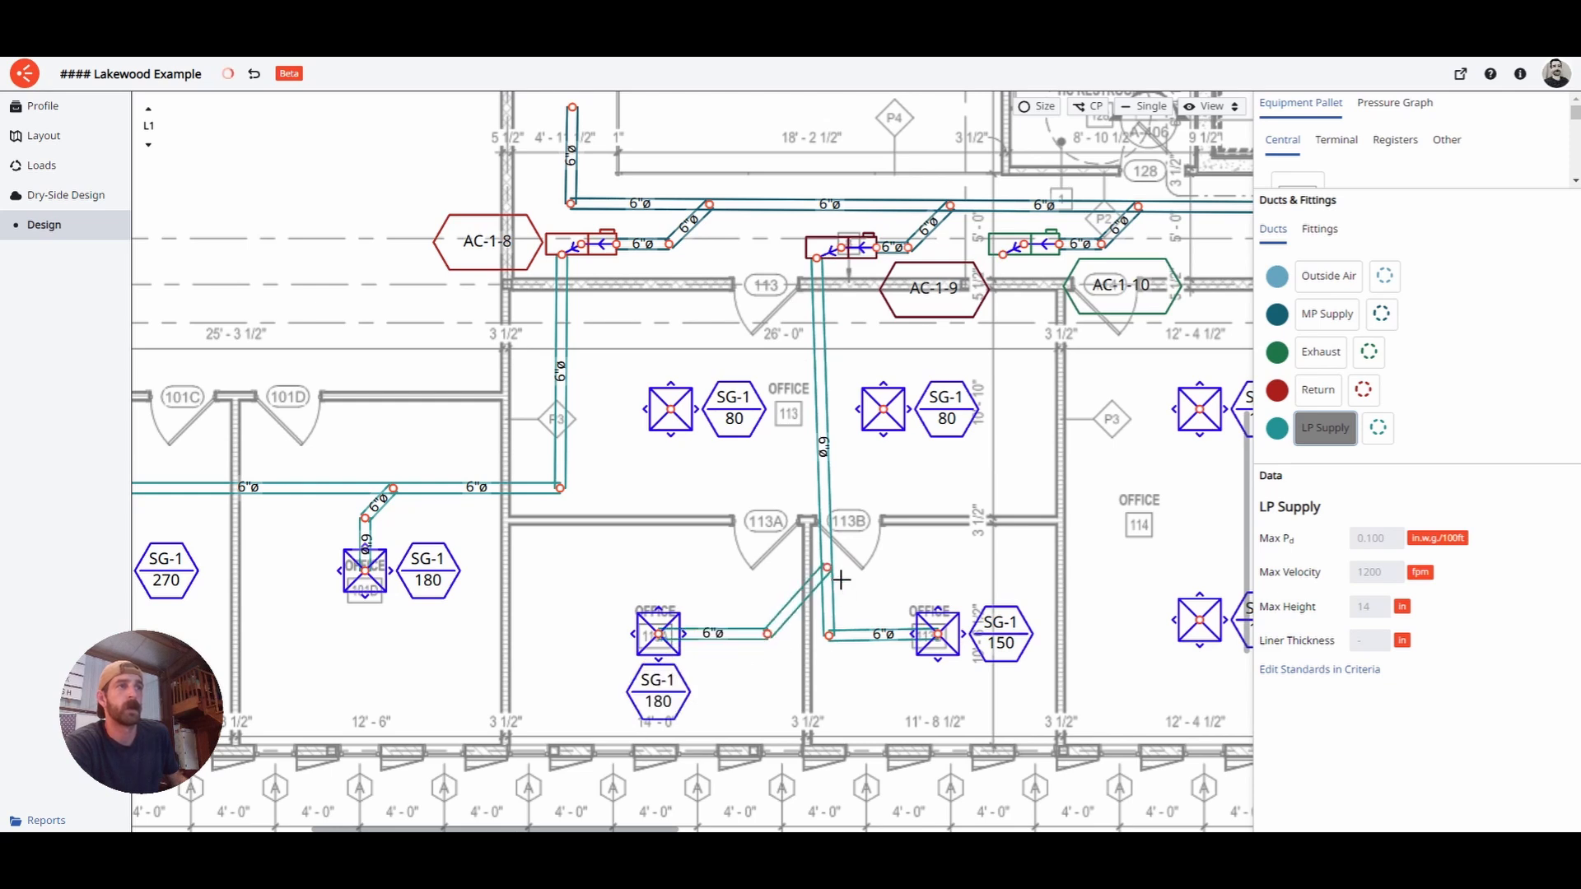
left_click(838, 582)
- Shift AC-1-9 and the duct nodes to straighten the runs and square the corners
left_click_drag(851, 253, 862, 253)
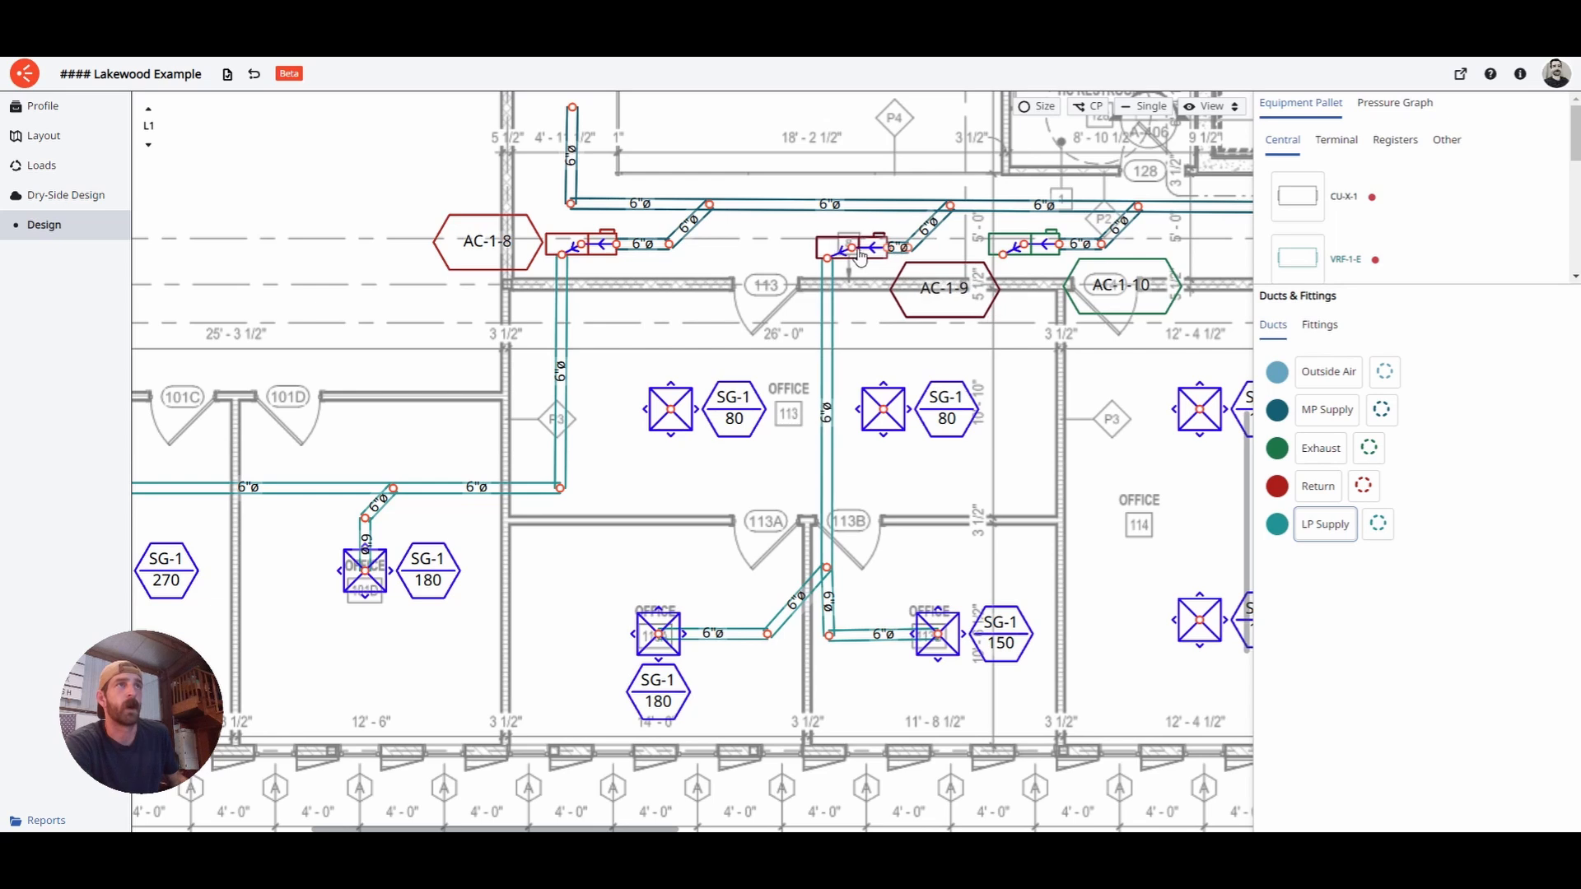
left_click_drag(836, 579, 839, 581)
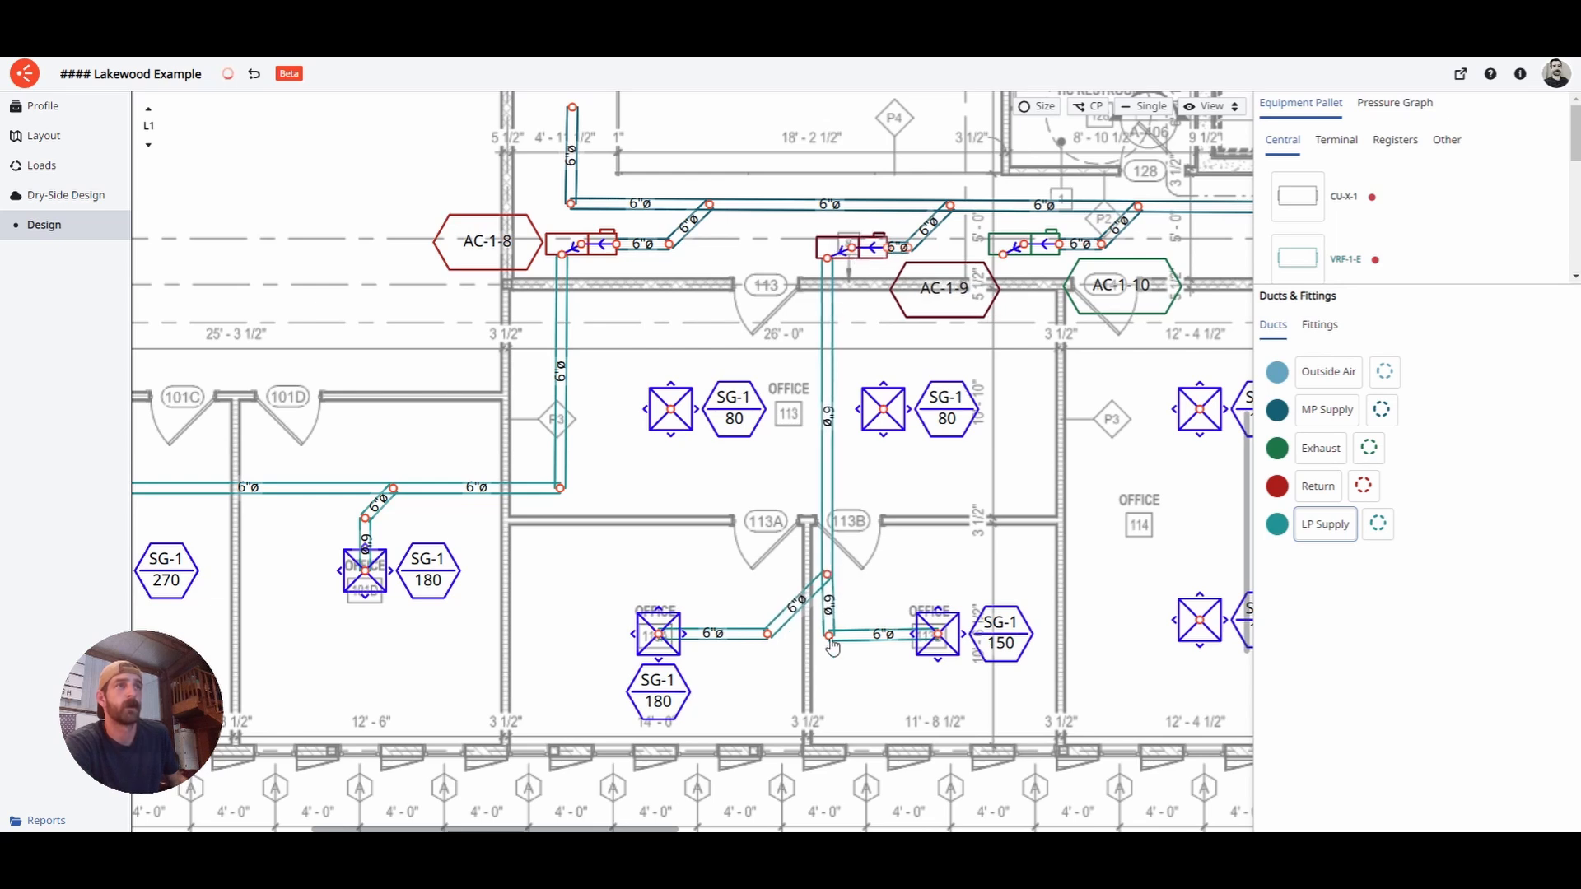
left_click_drag(827, 641, 712, 580)
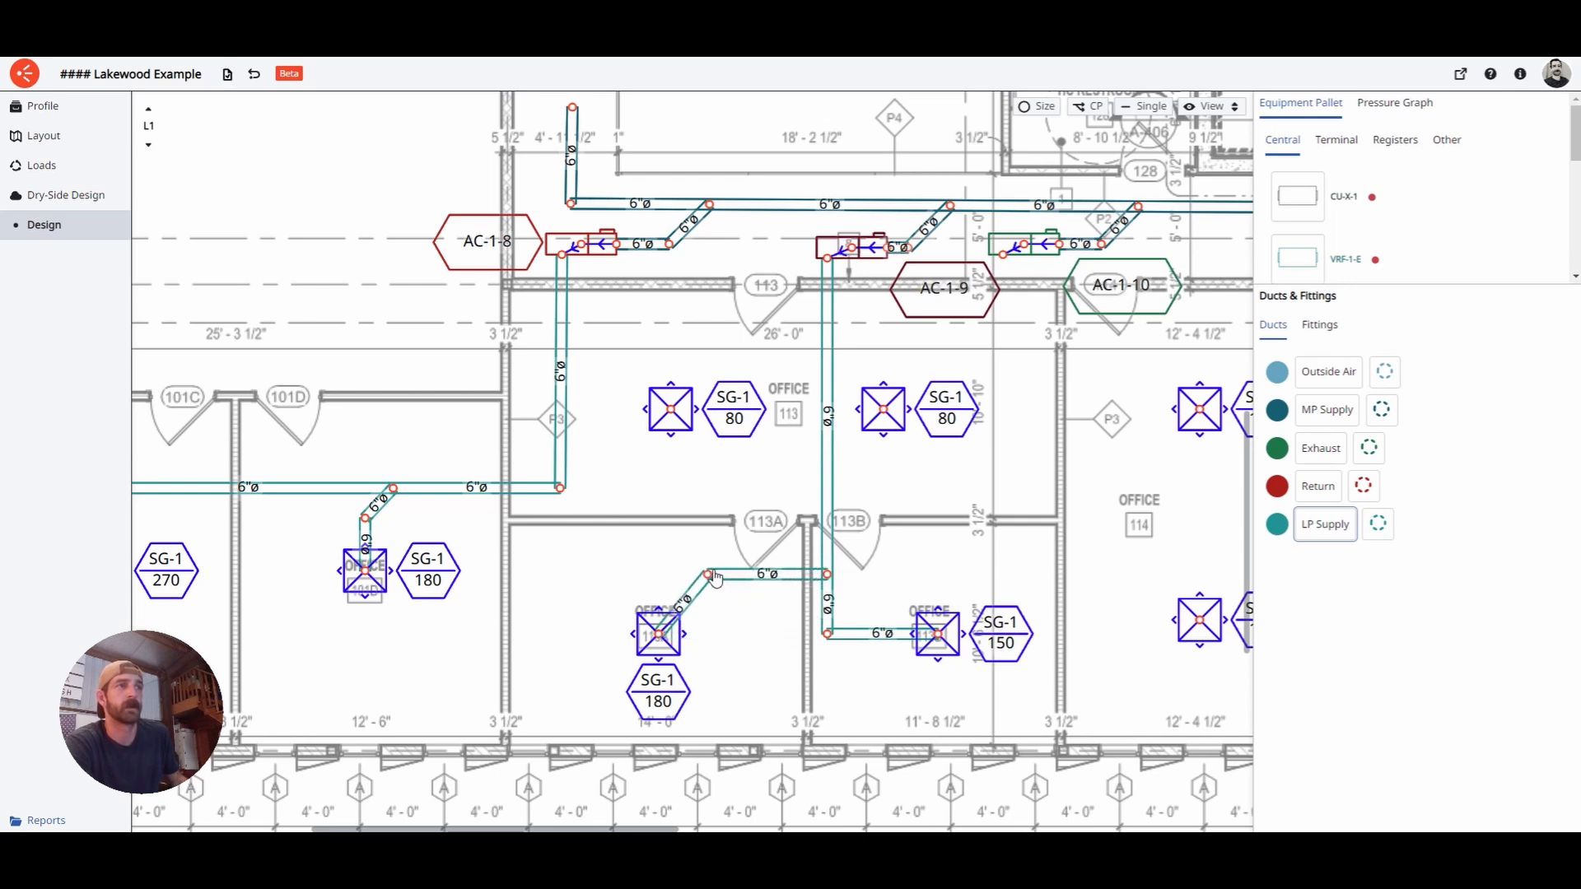
scroll(819, 519, "right", 3)
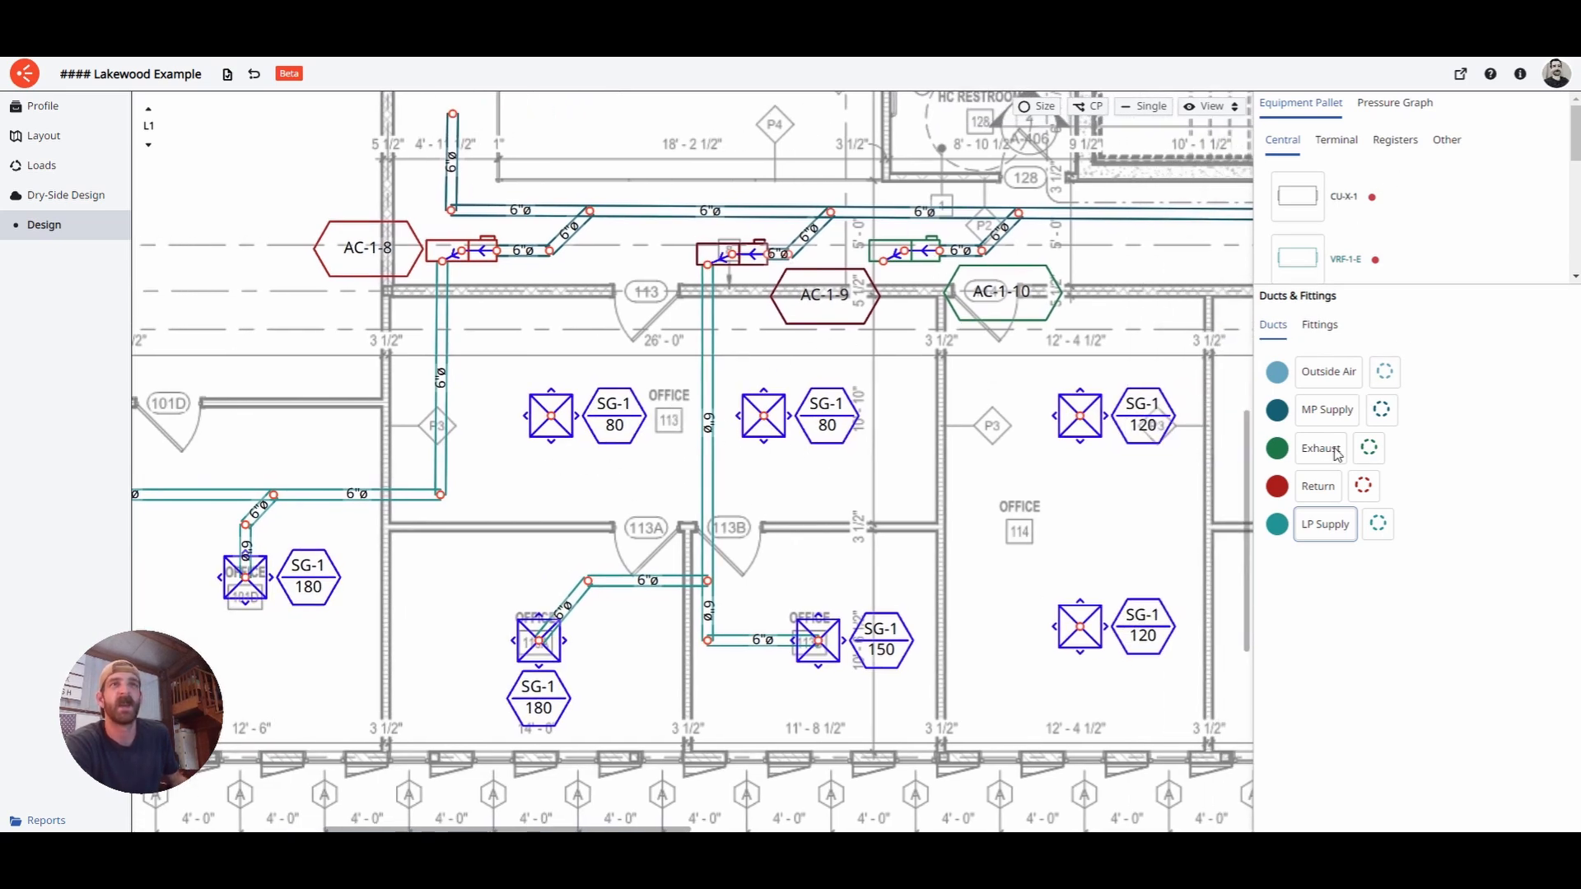
- Draw an LP Supply duct from AC-1-10 to both SG-1 80 diffusers in office 113
left_click(1326, 524)
left_click(882, 260)
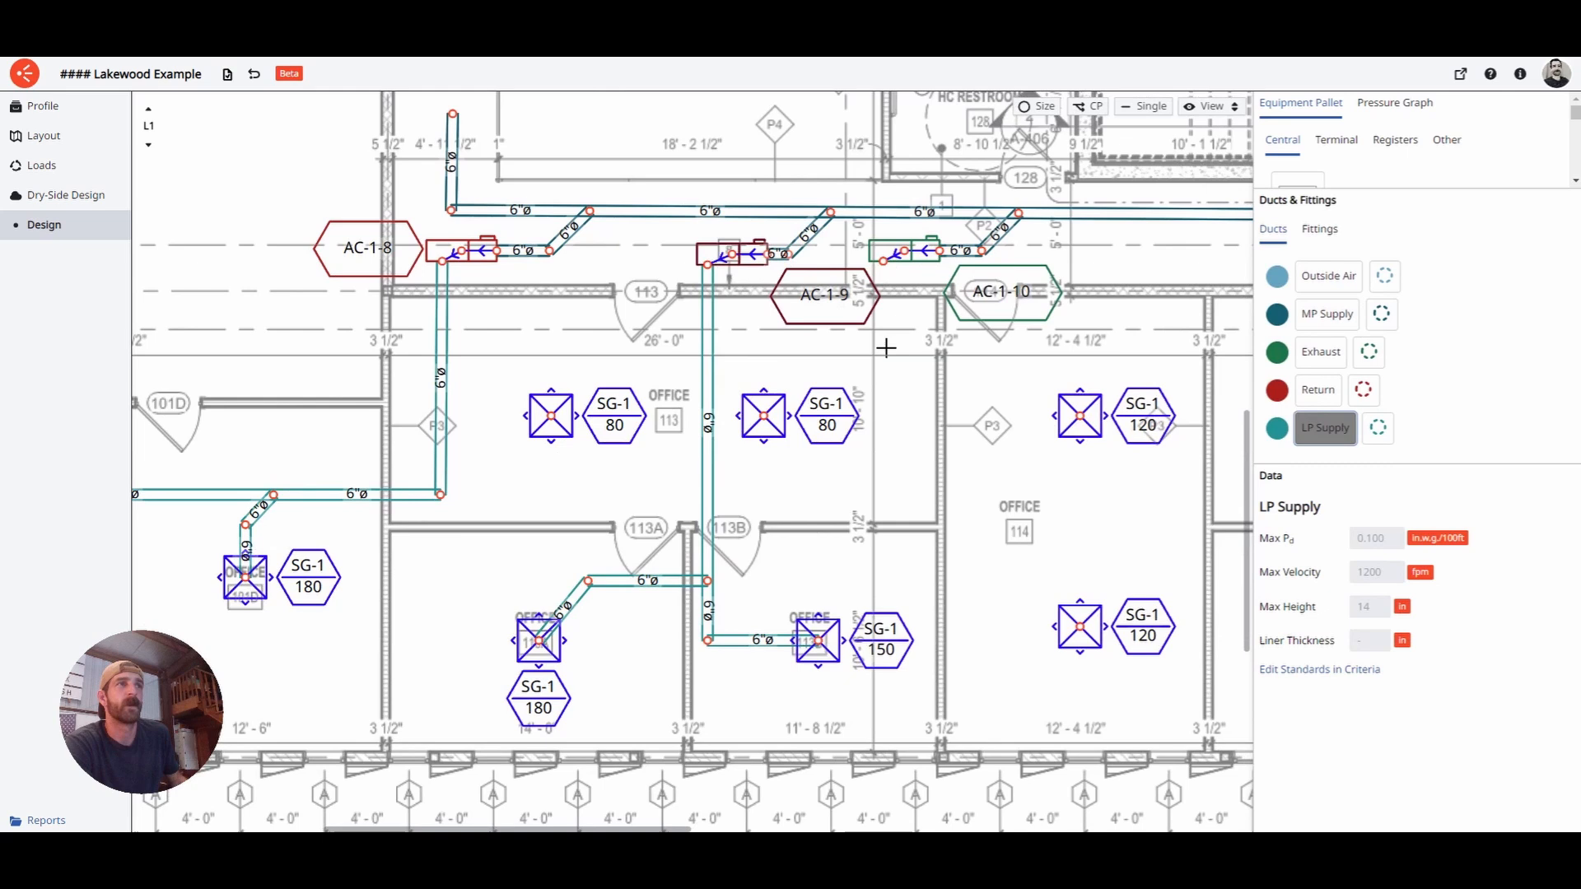
left_click(898, 392)
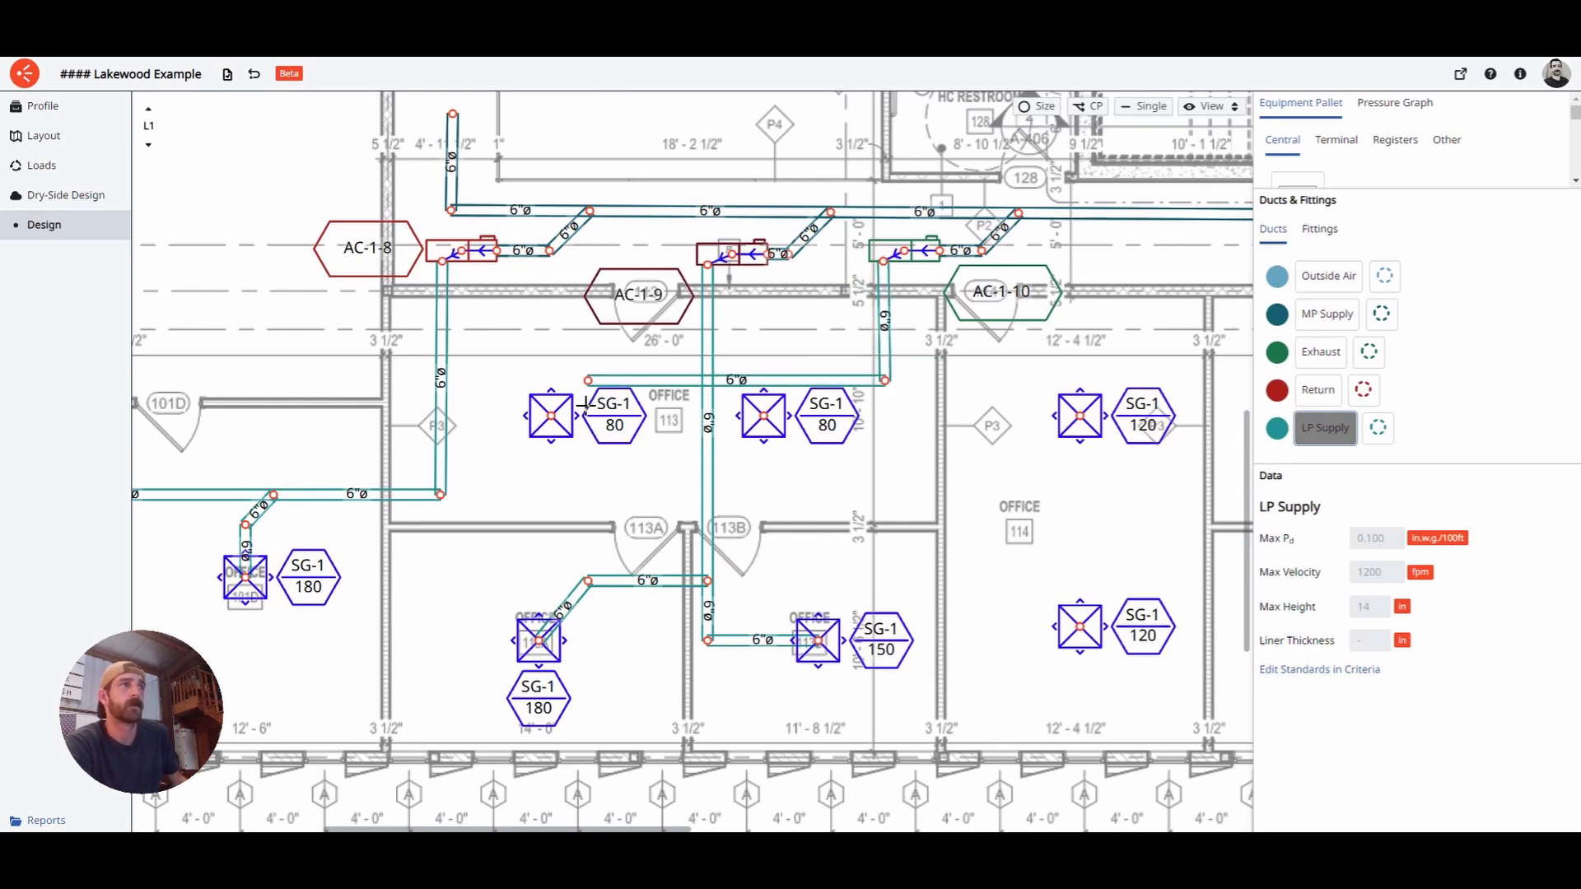
left_click(551, 416)
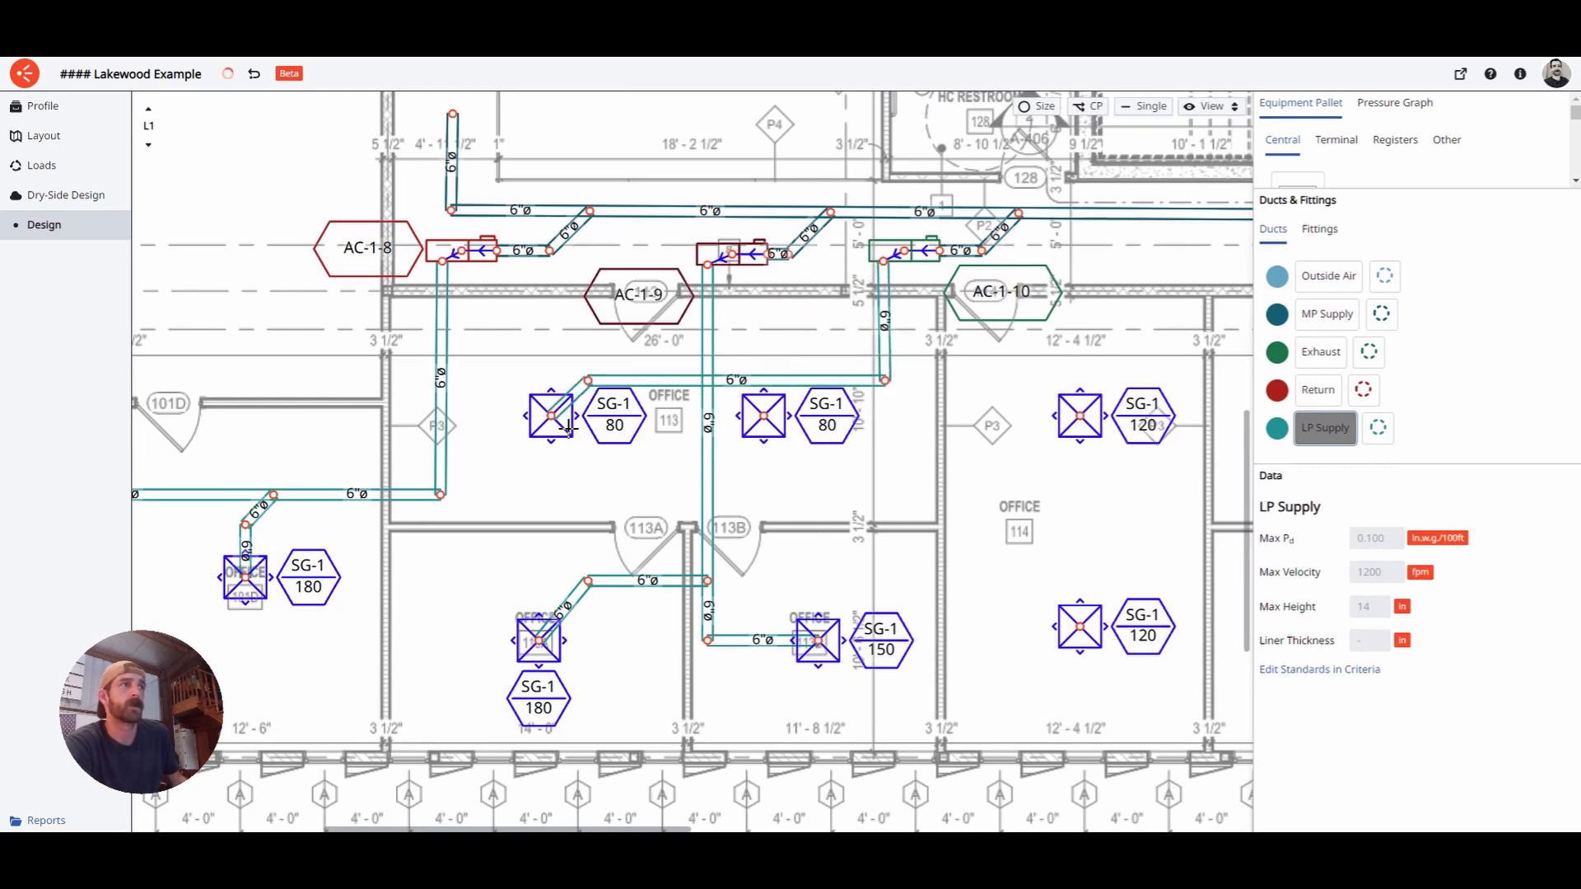
left_click(775, 433)
left_click(799, 380)
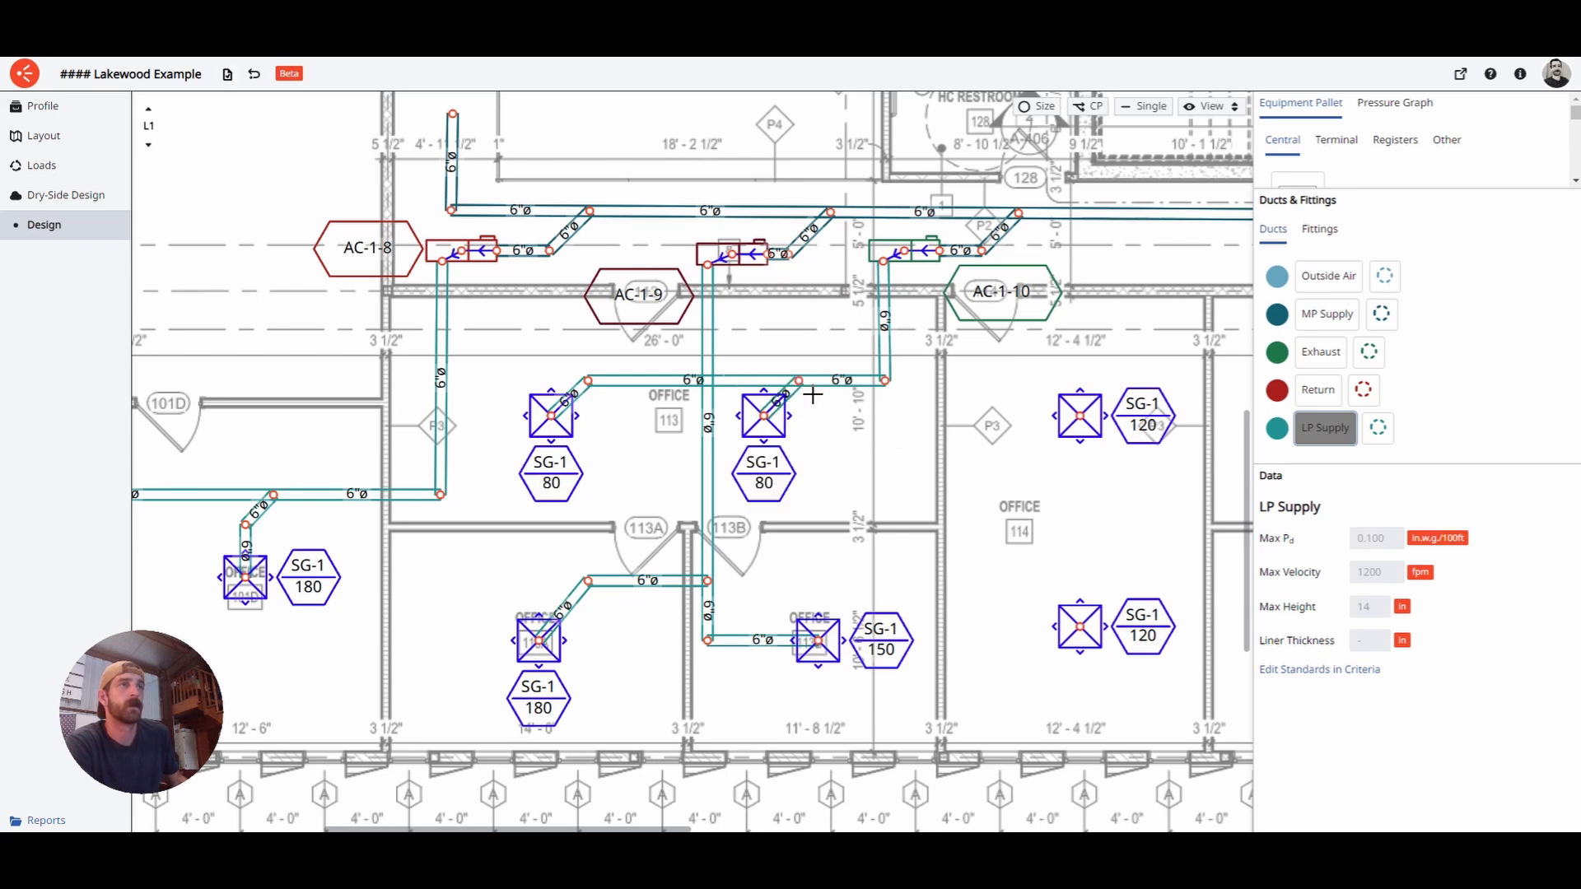
key("Escape")
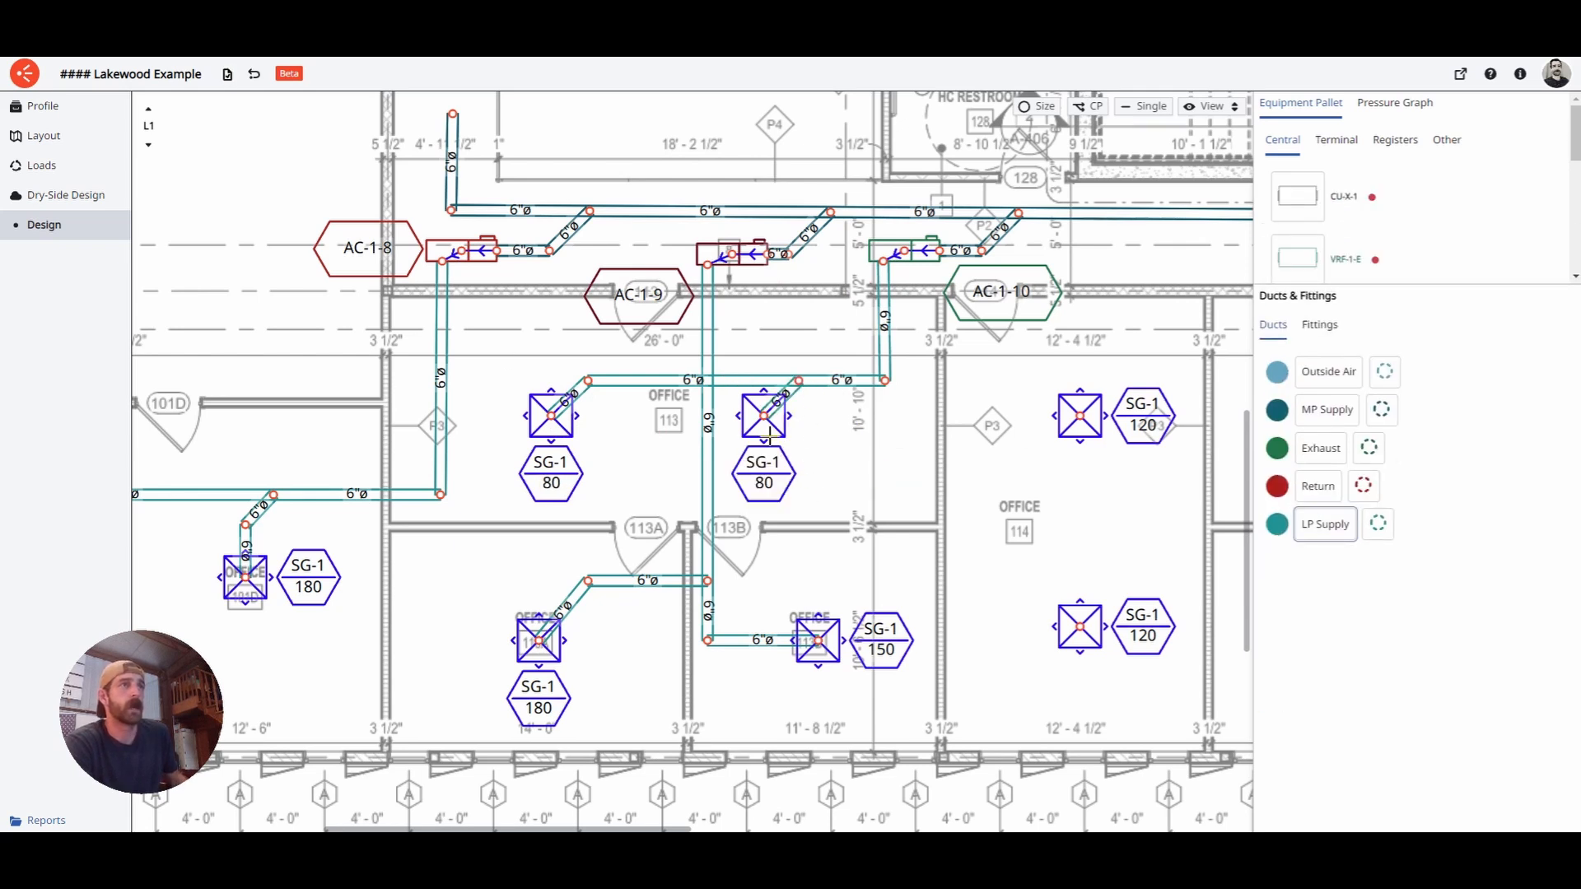
- Check level L4, then return to L1 to review the AC units and their 6"–12" ducts
scroll(769, 433, "down", 5)
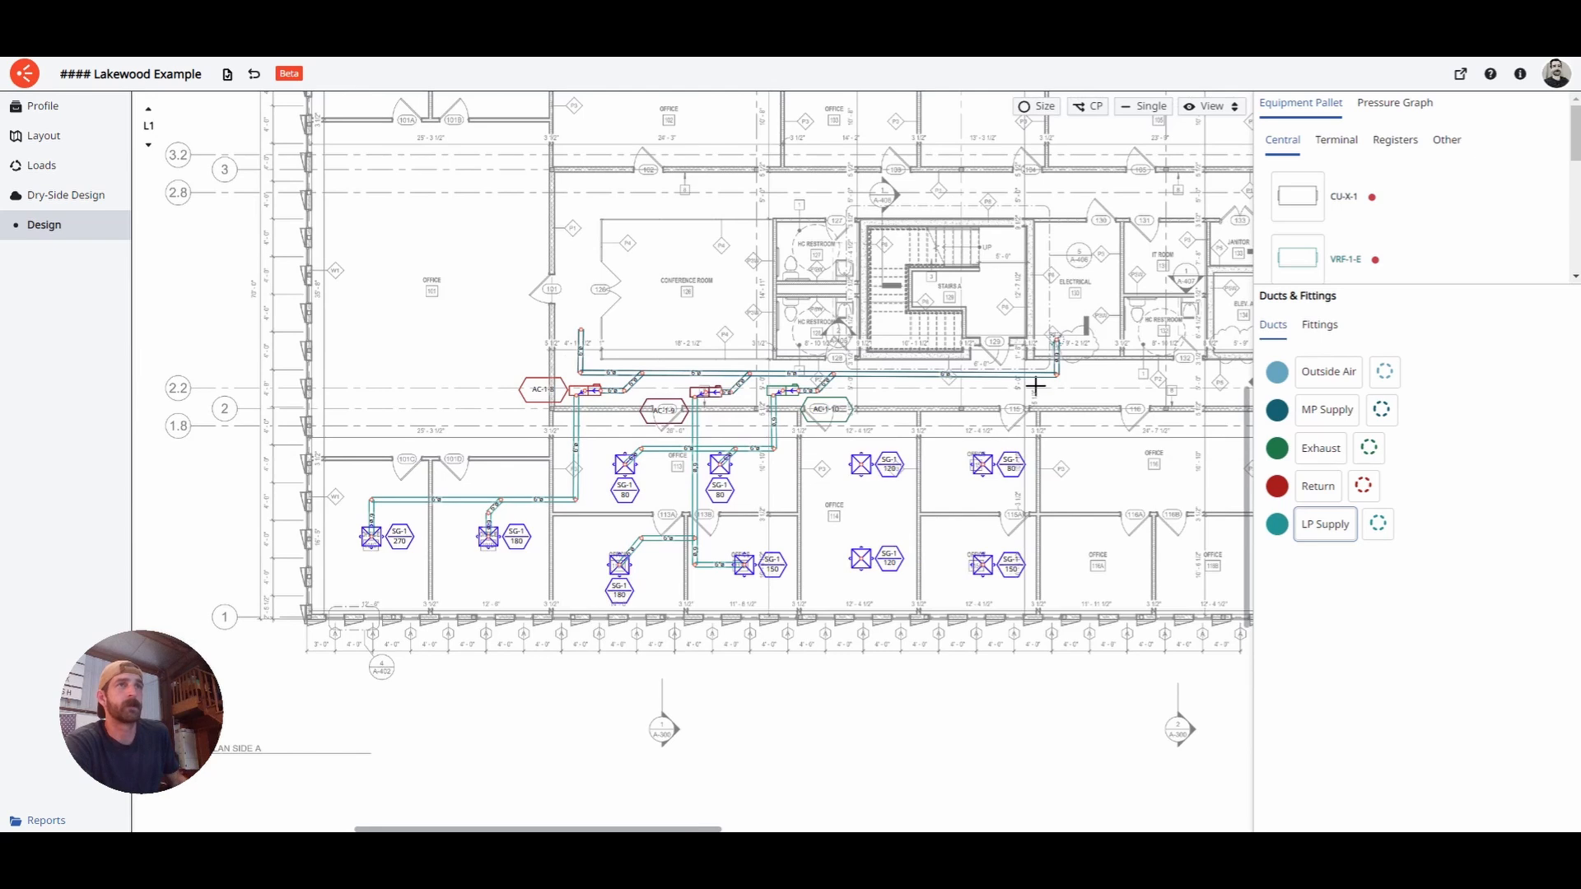
left_click(148, 108)
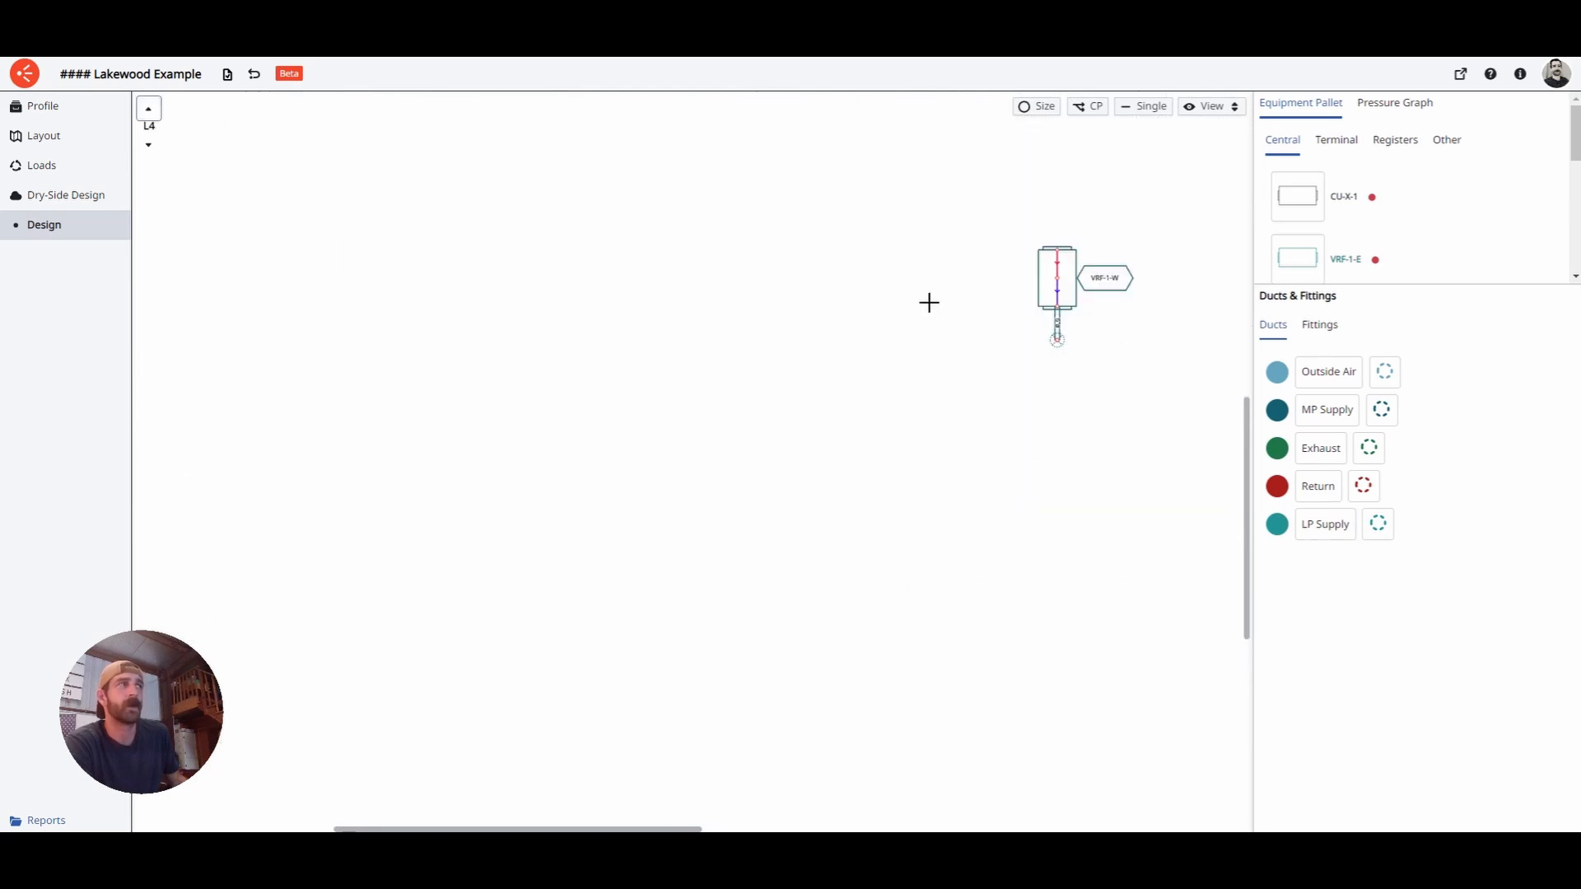
left_click(155, 145)
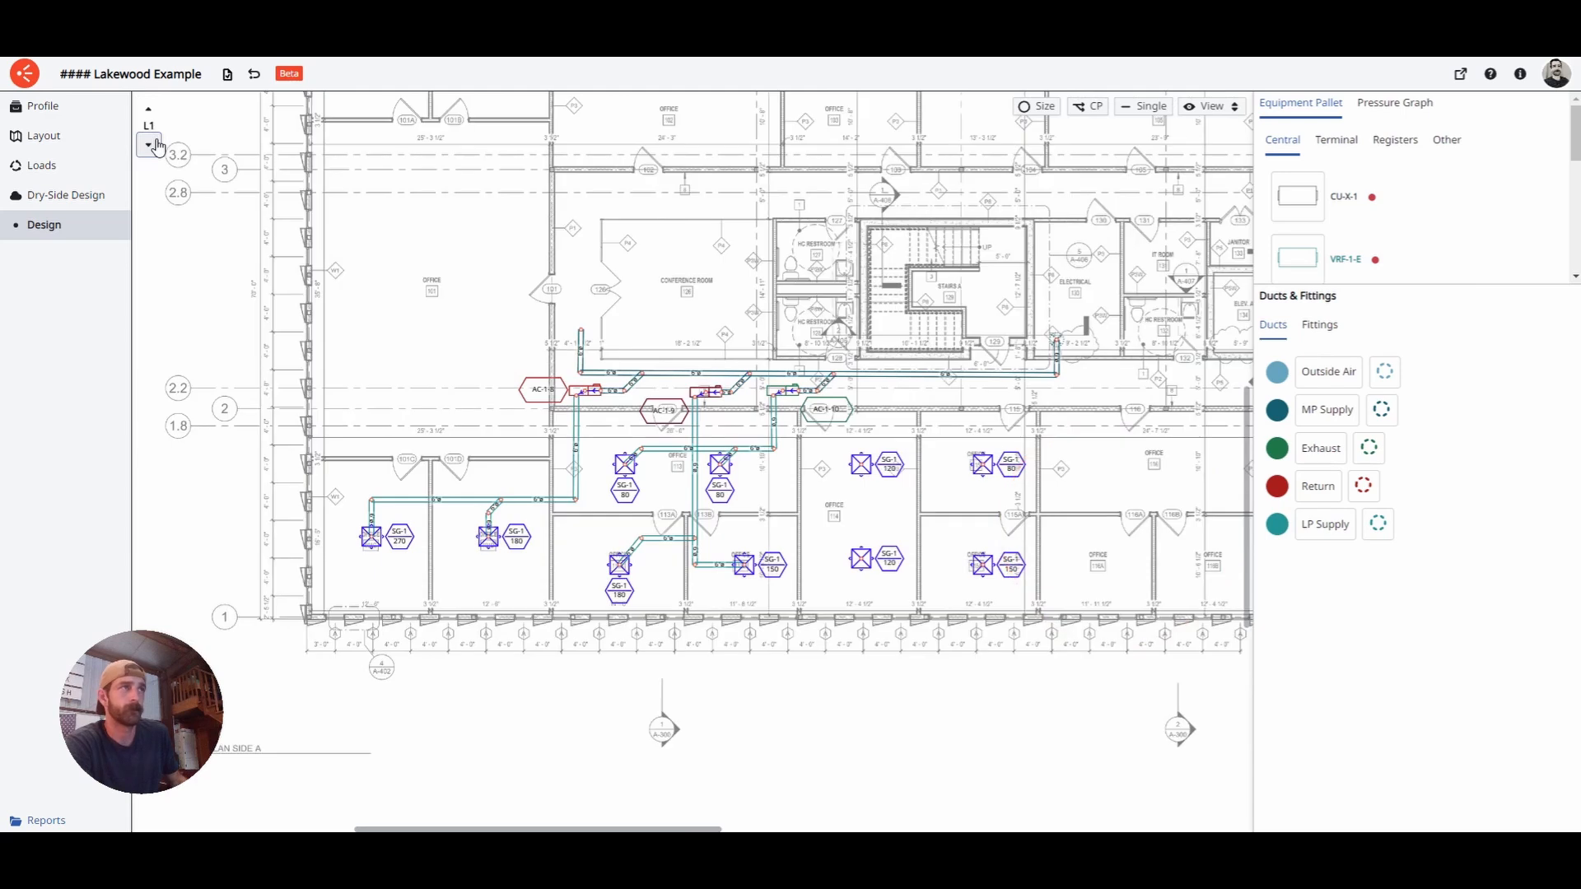
scroll(594, 514, "up", 2)
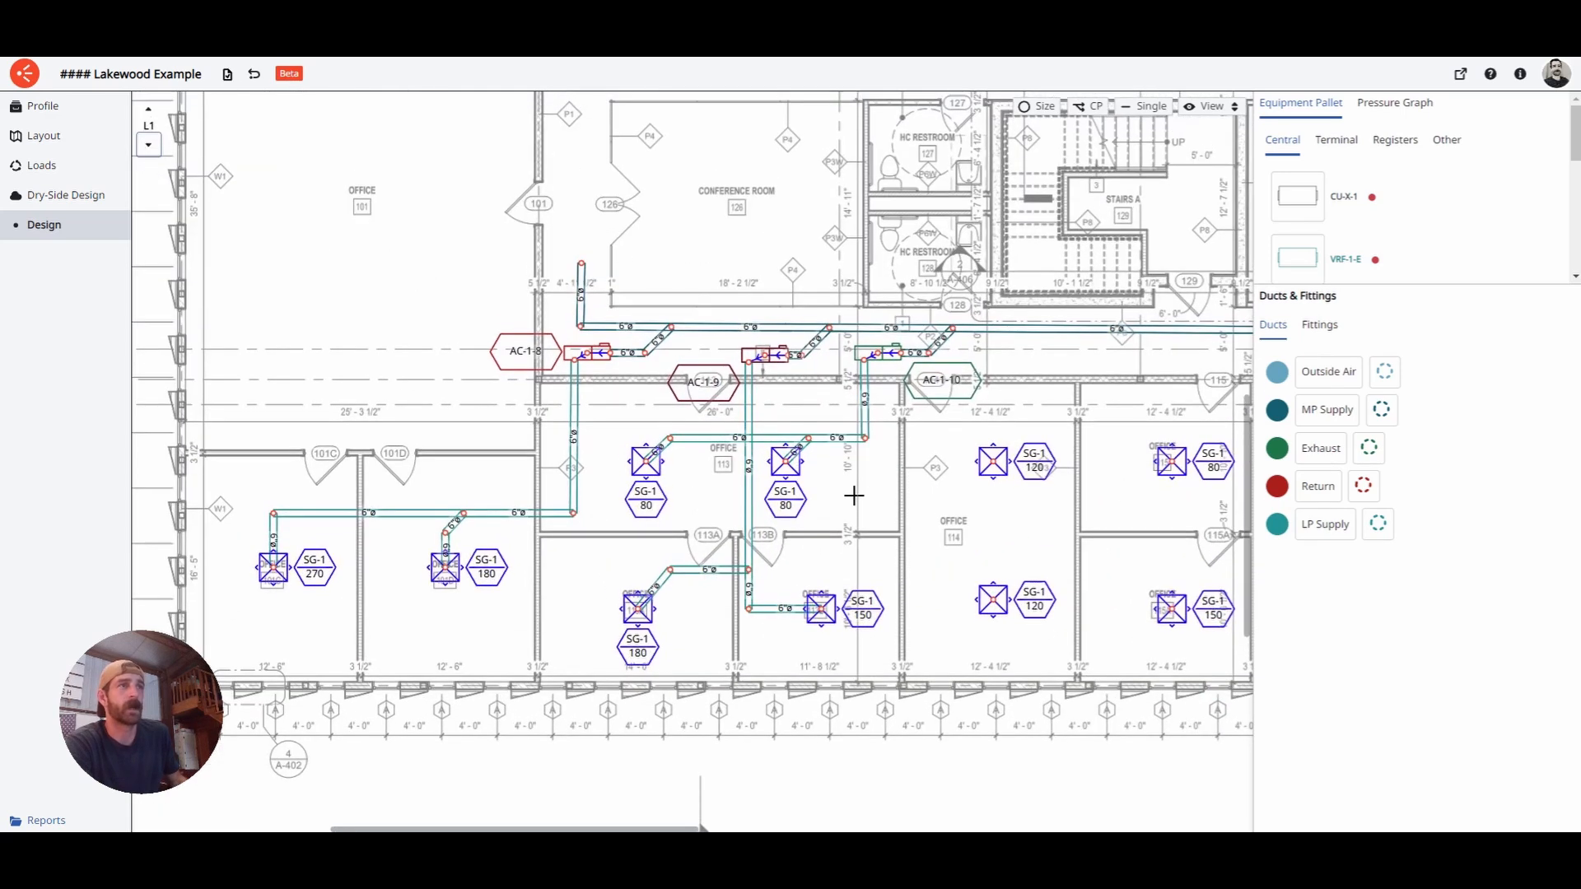
scroll(826, 492, "down", 1)
middle_click_drag(576, 499, 658, 512)
scroll(658, 513, "up", 3)
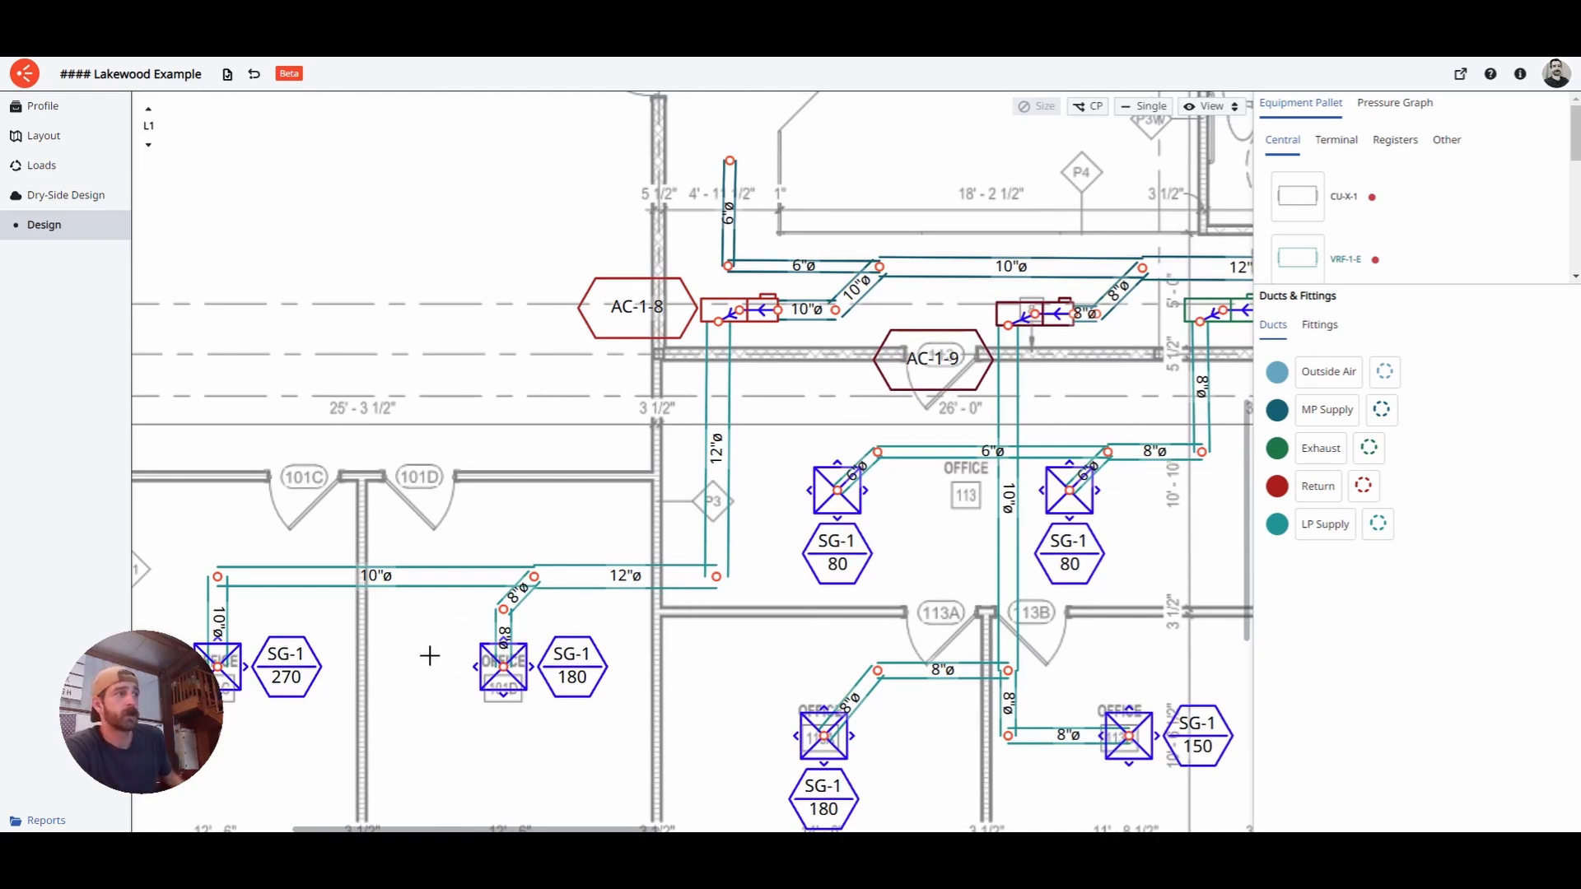
scroll(666, 639, "down", 4)
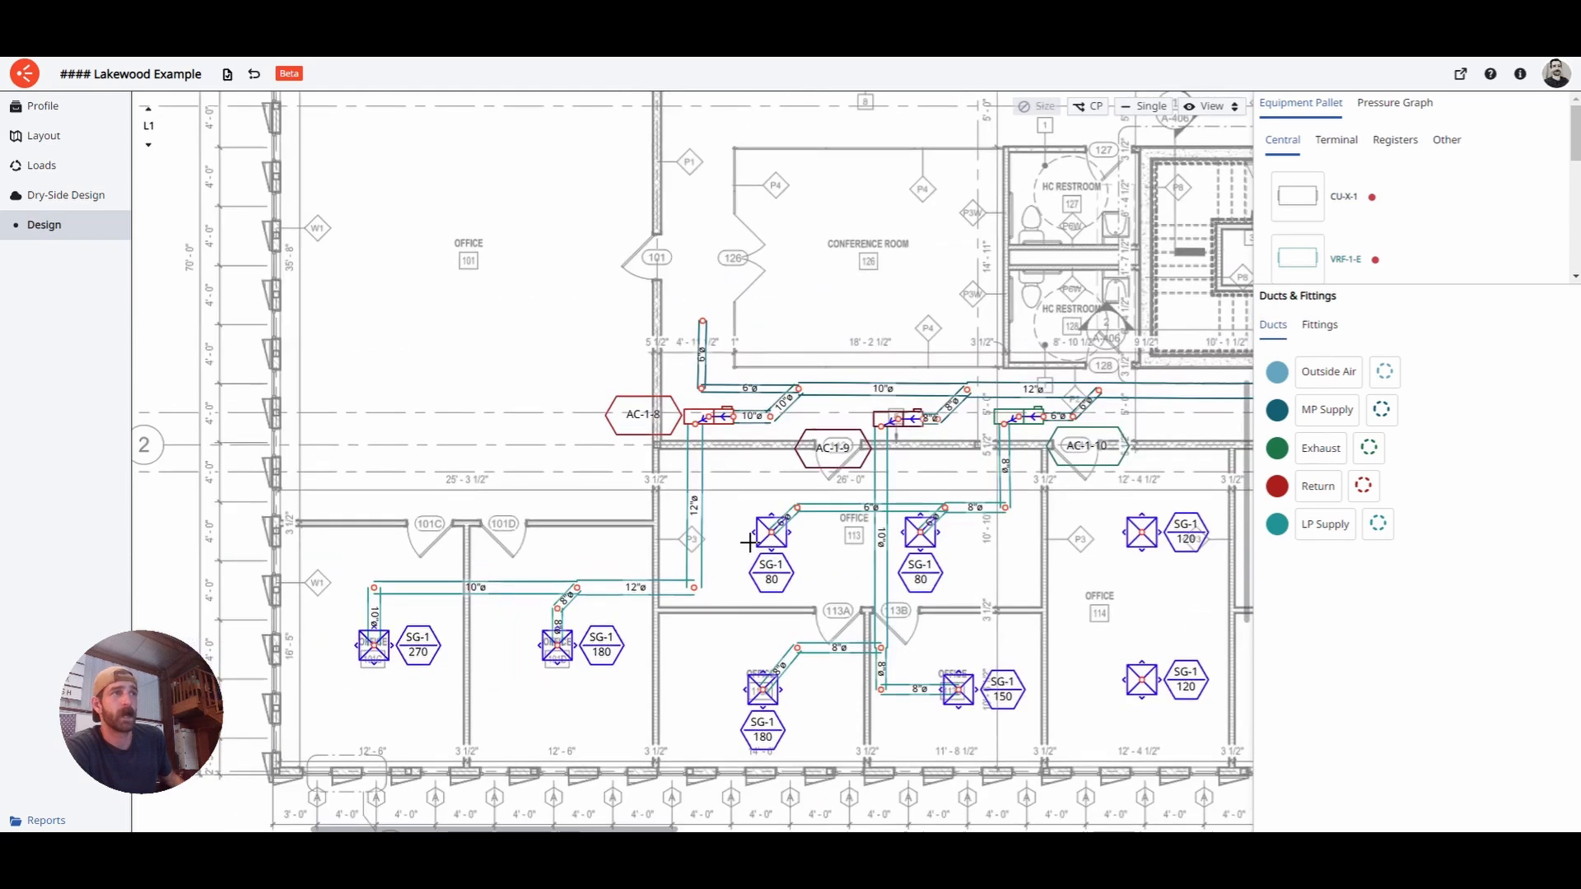
scroll(706, 501, "up", 1)
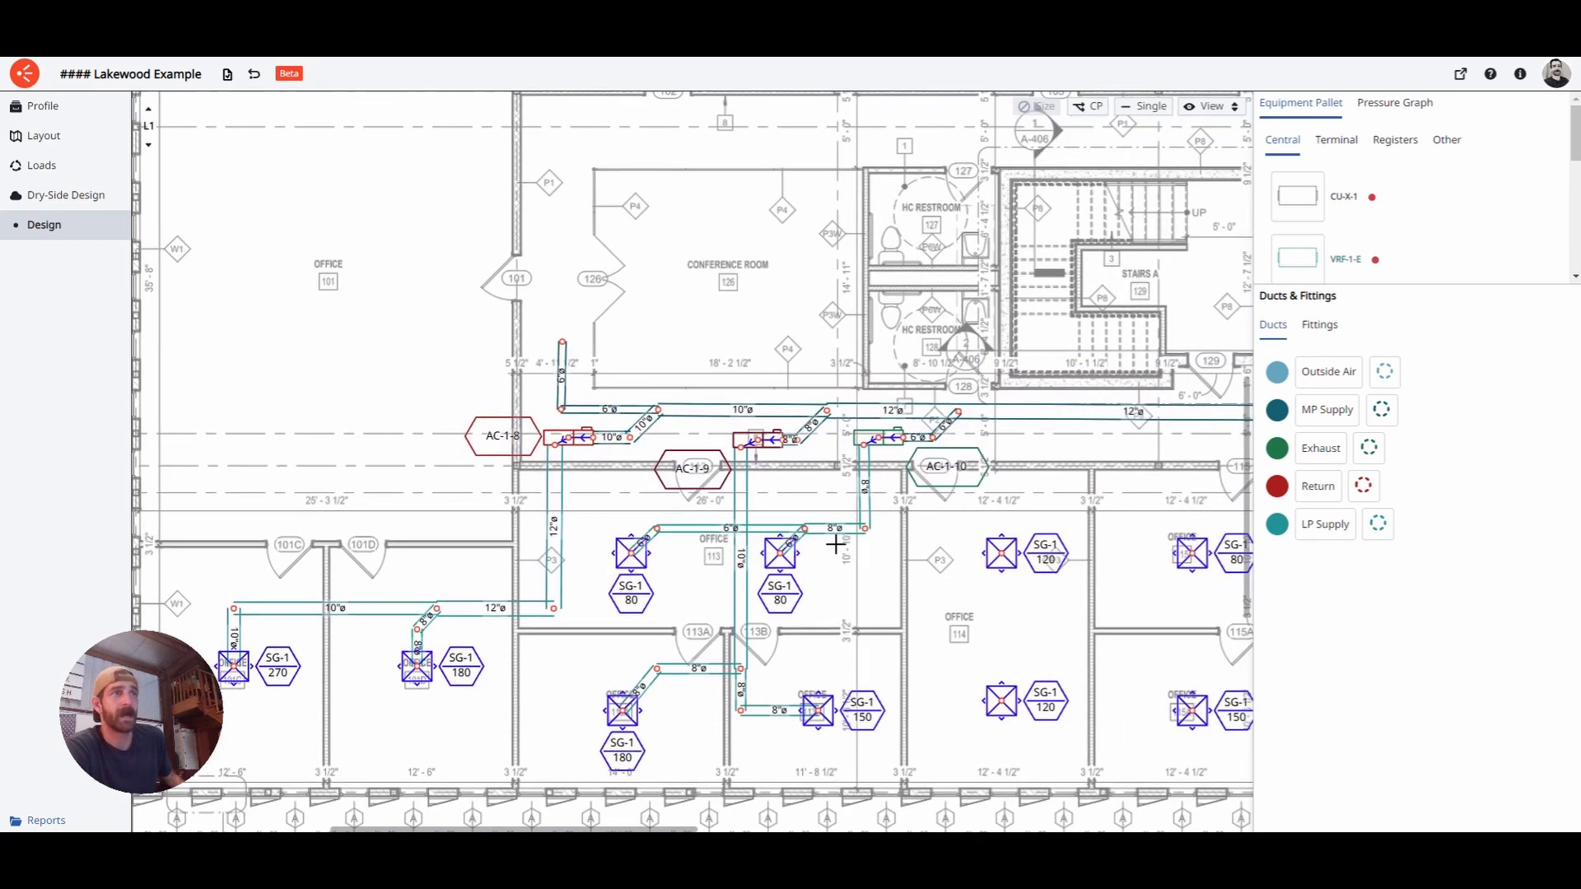
- Select the 10" duct below AC-1-9 and try an 8" diameter before restoring 10"
left_click(747, 520)
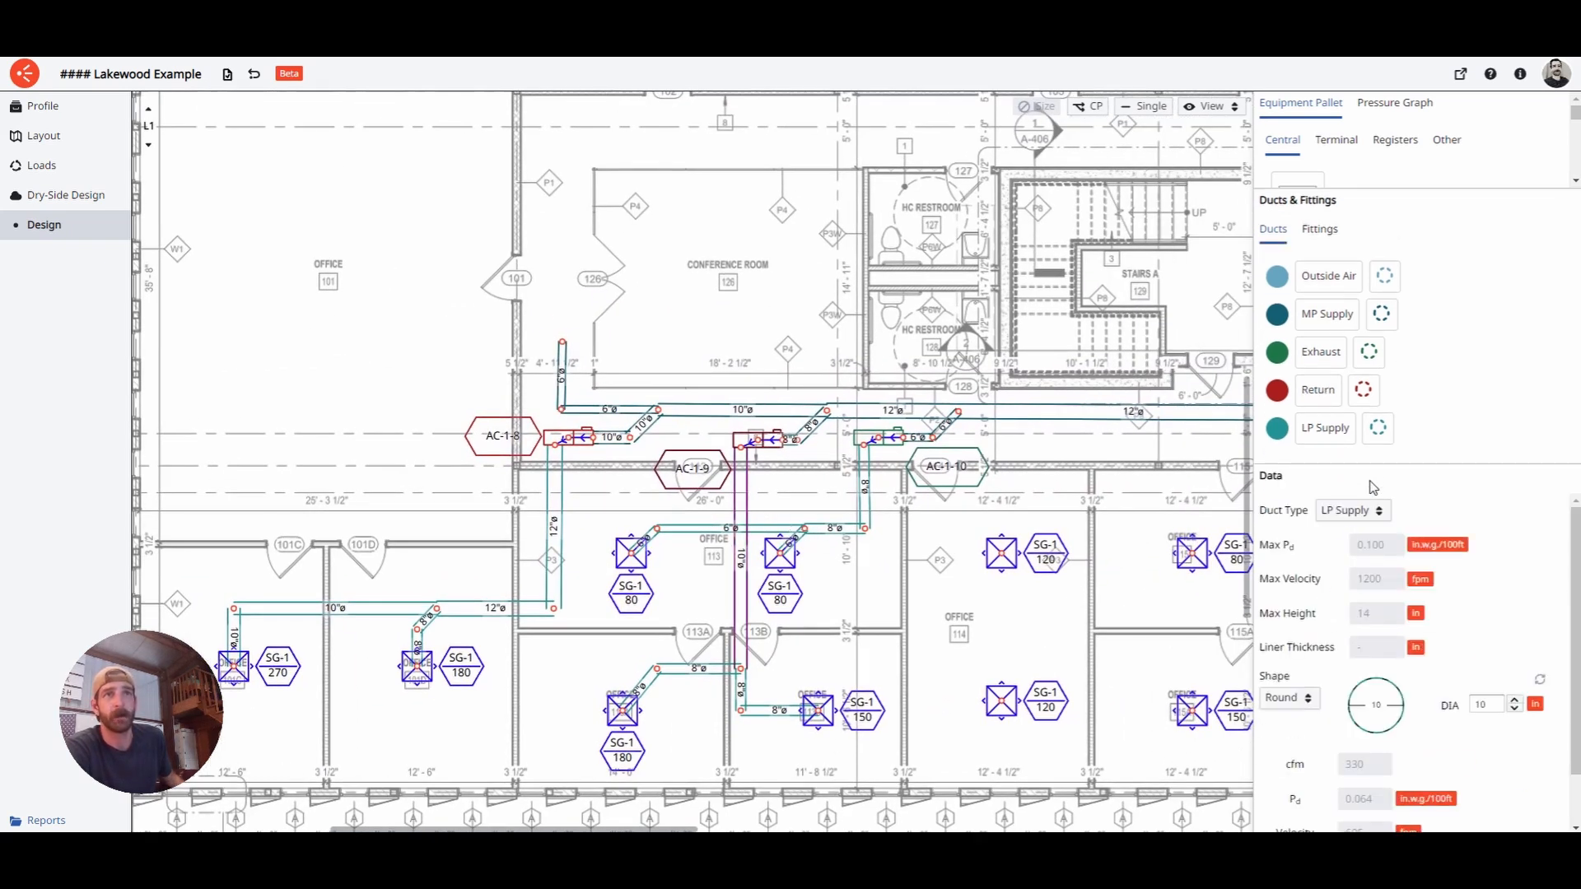
left_click_drag(1377, 475, 1377, 344)
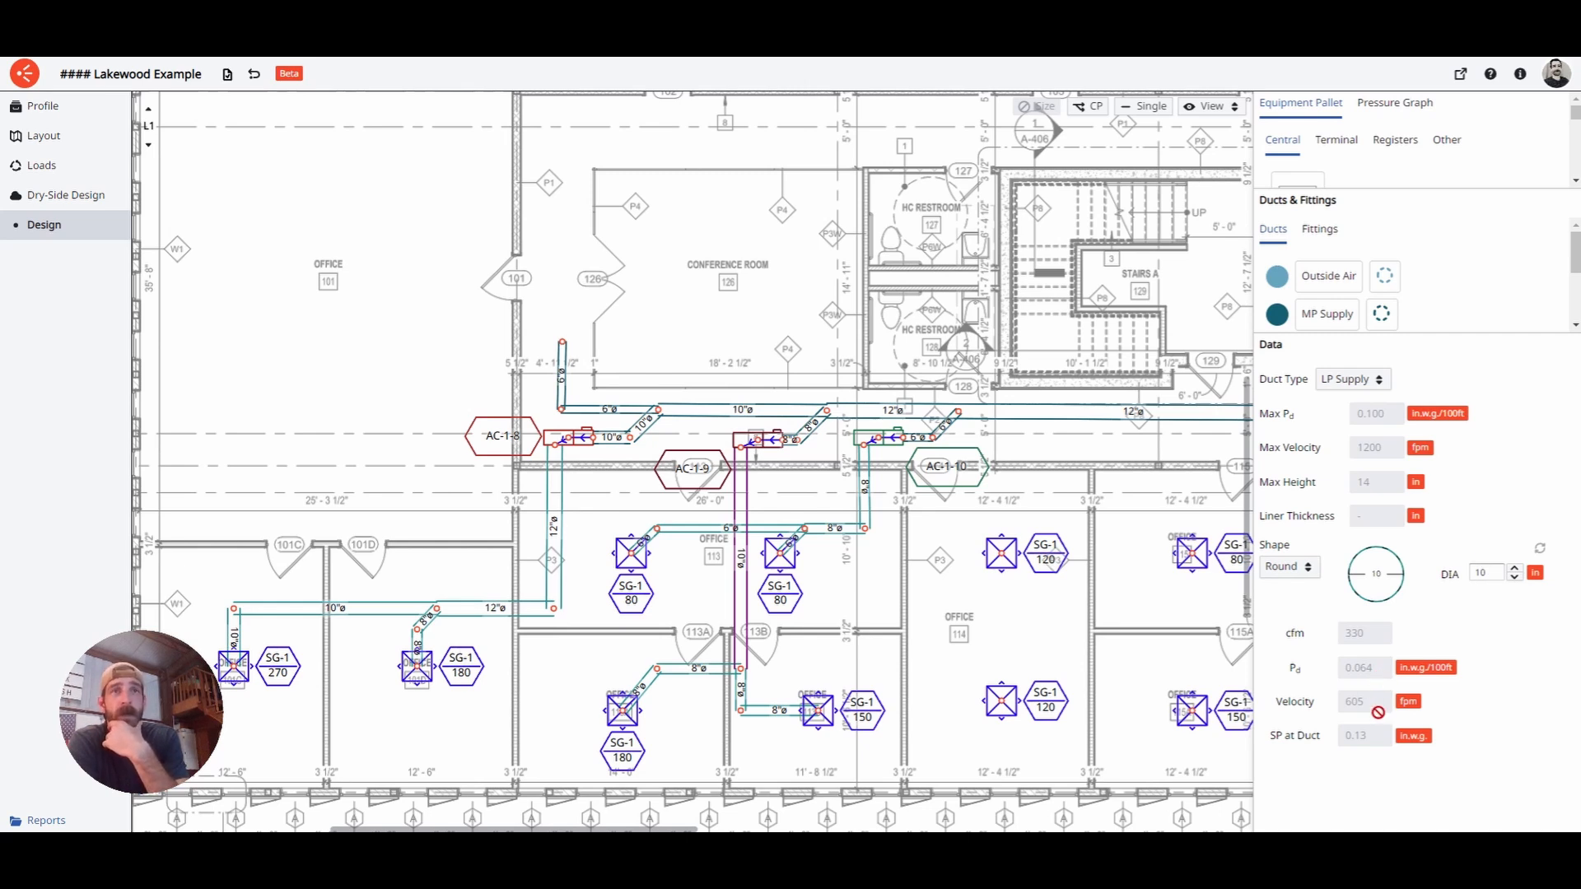
left_click(1515, 579)
left_click(1515, 579)
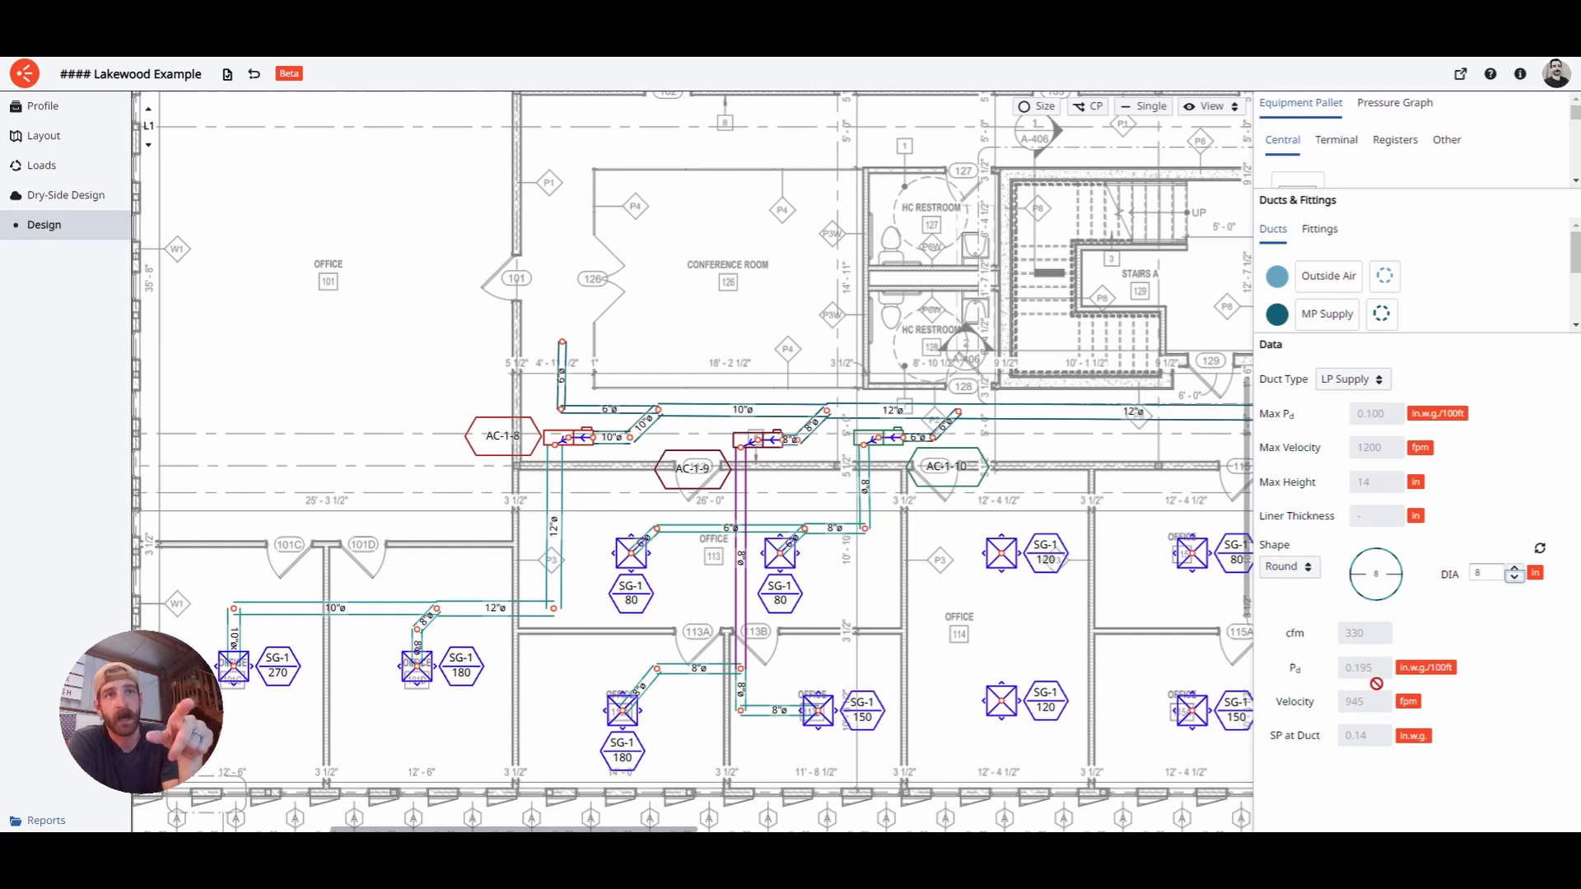
left_click(1515, 569)
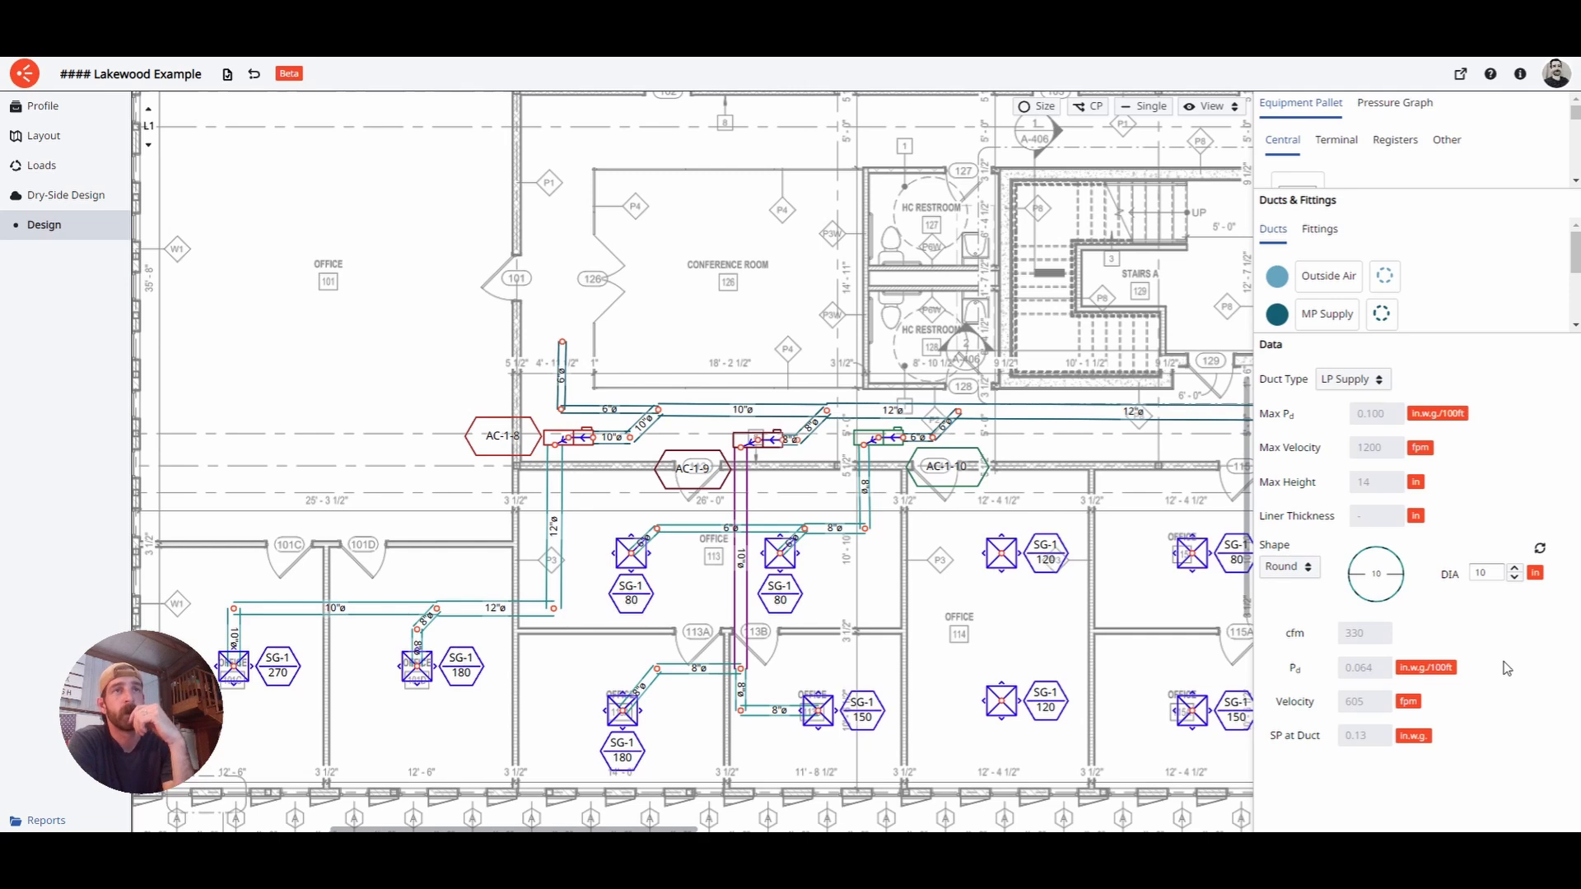
- Try a rectangular shape with 8" and 6" heights, then make it 10" round
left_click(1309, 570)
left_click(1306, 541)
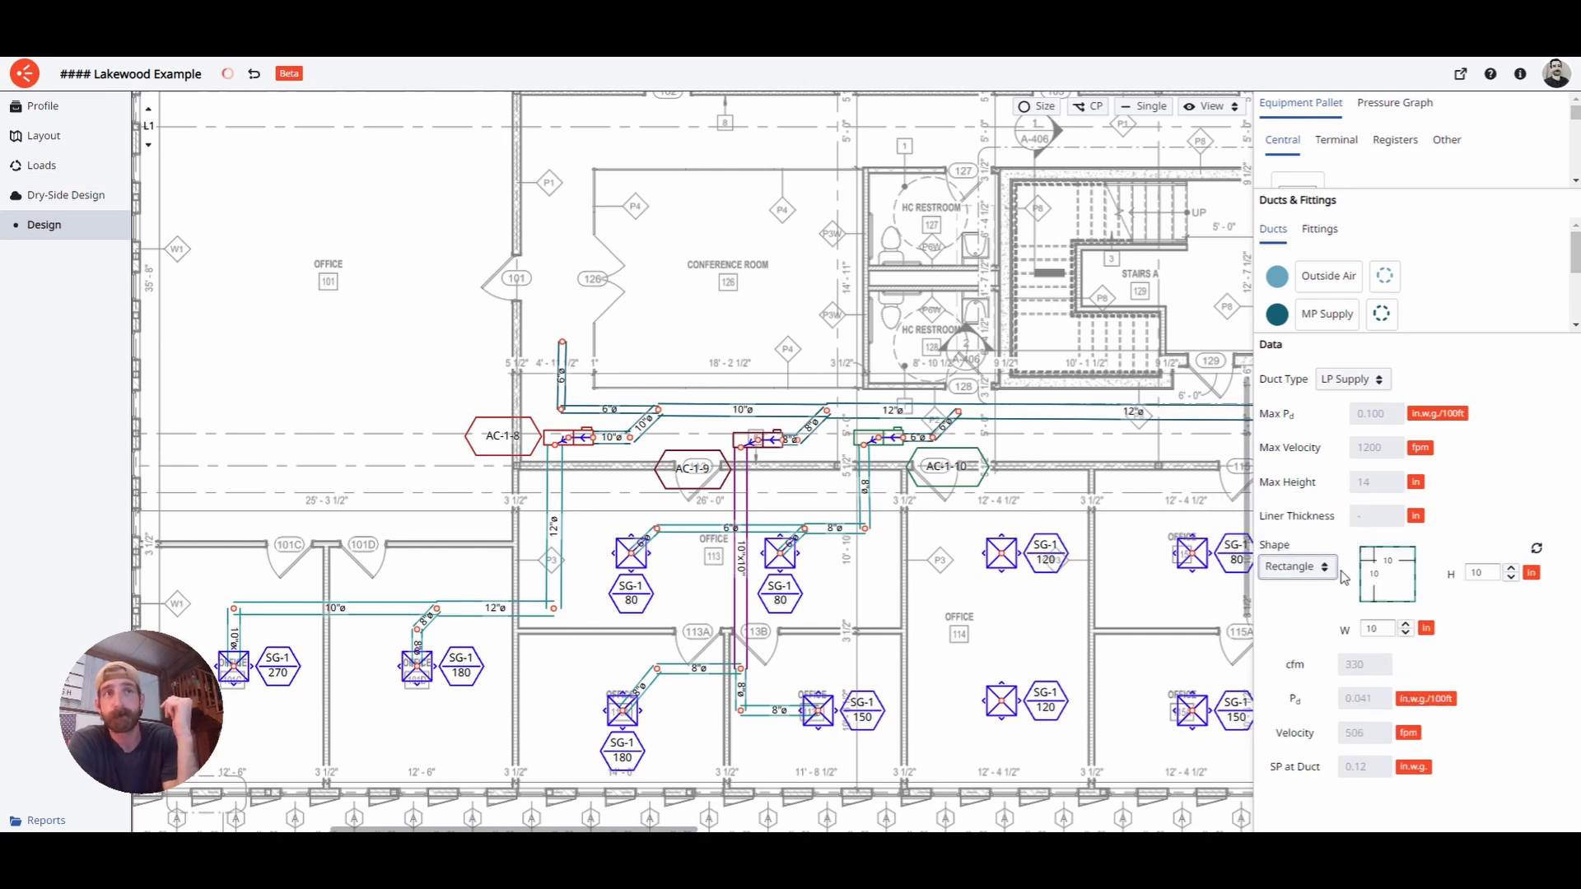
left_click(1511, 577)
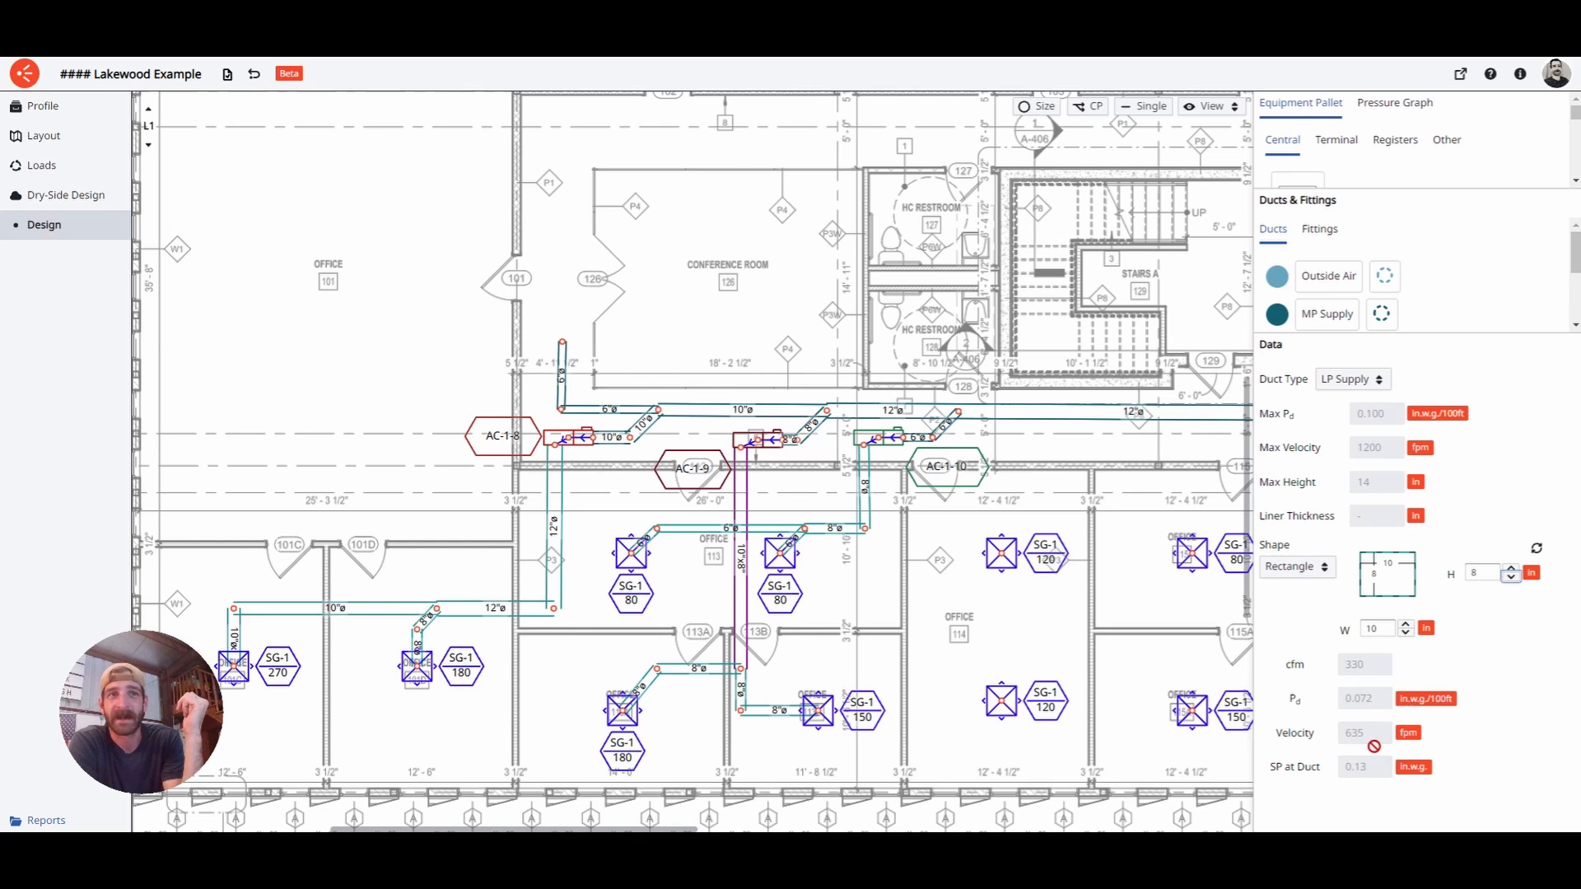
left_click(1512, 578)
left_click(1512, 578)
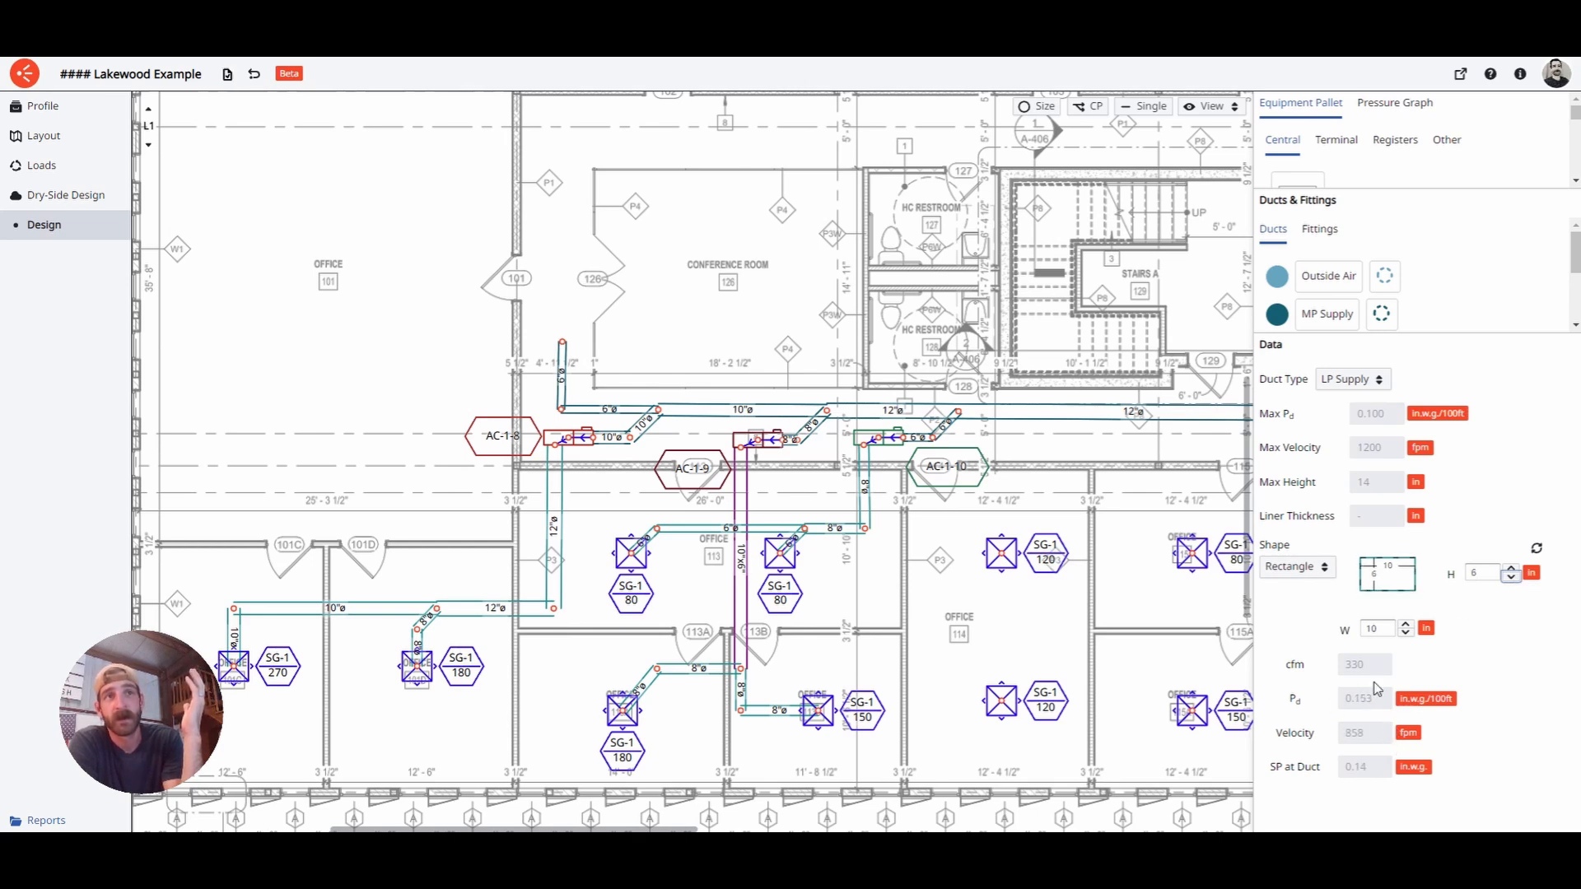
left_click(1512, 567)
left_click(1512, 567)
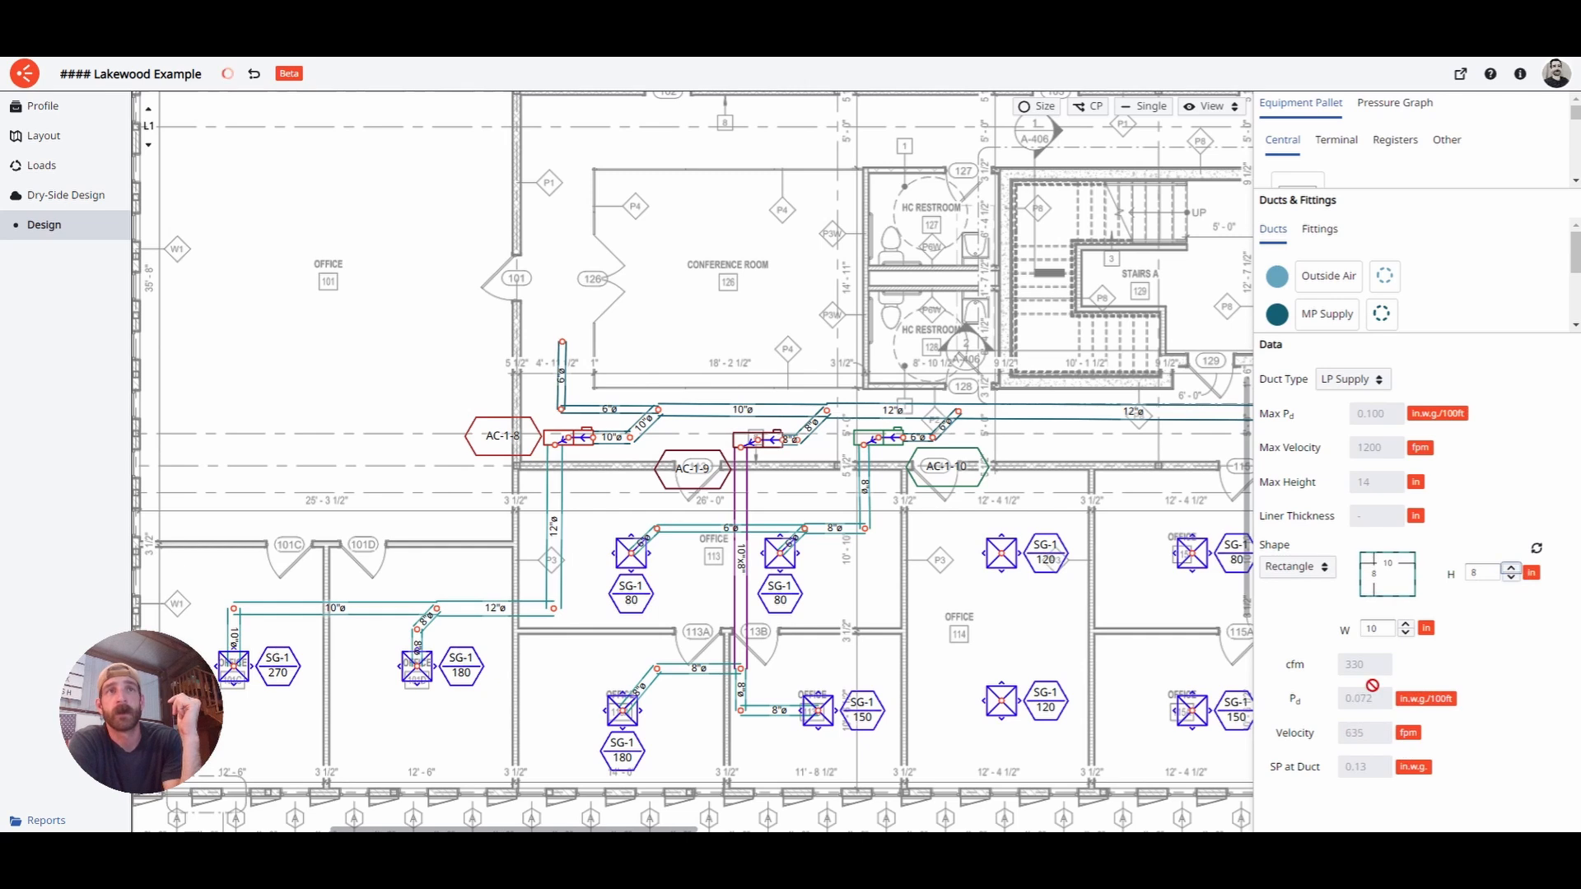
left_click(1539, 548)
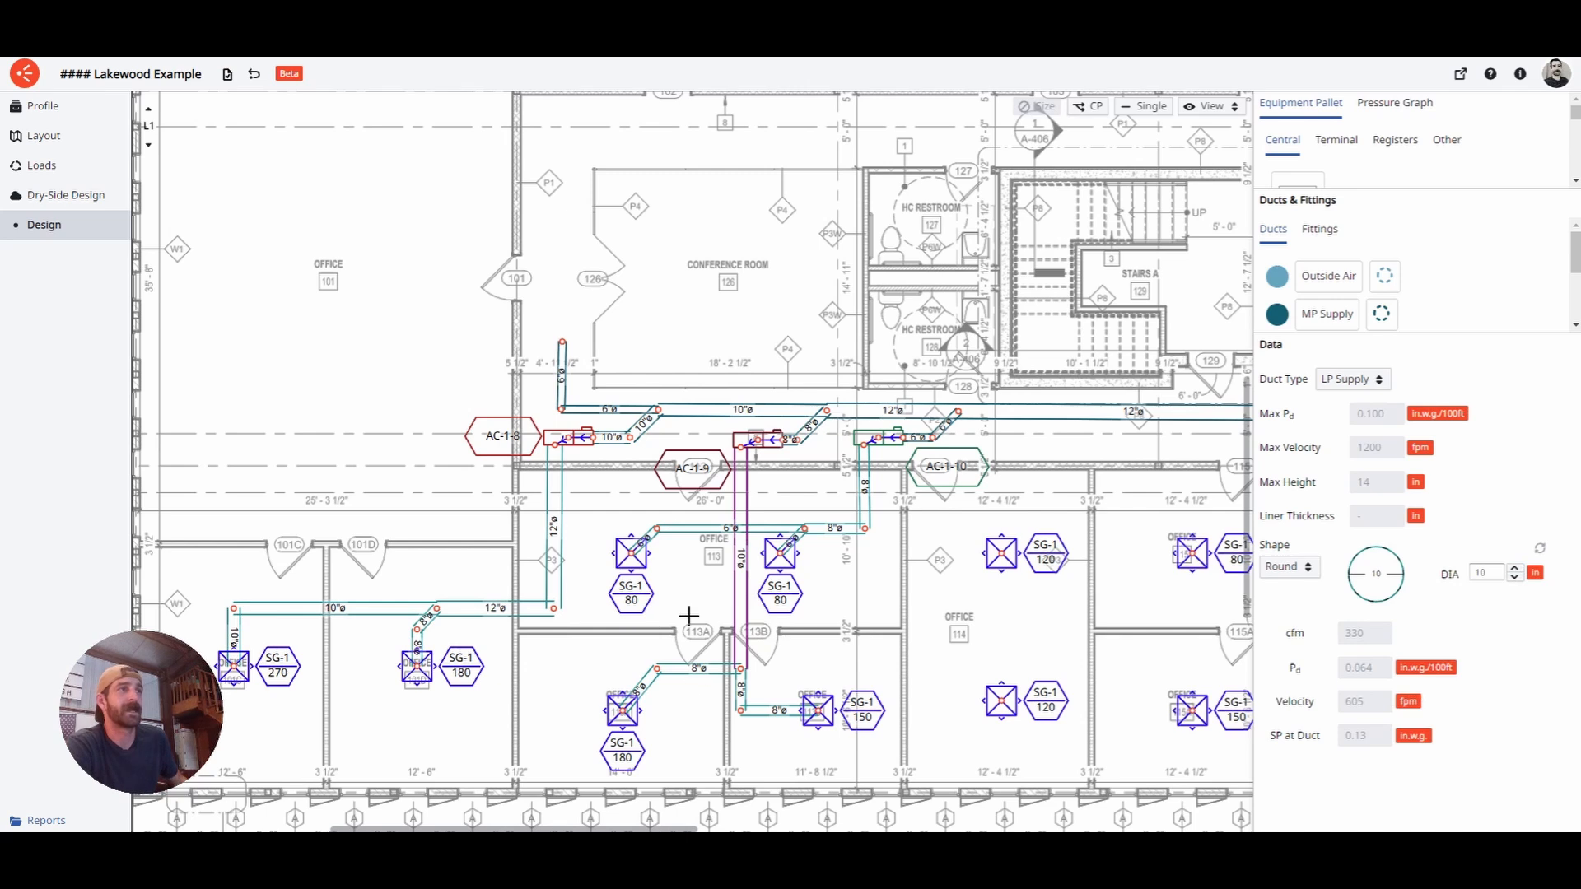
middle_click_drag(692, 612, 733, 610)
left_click(730, 605)
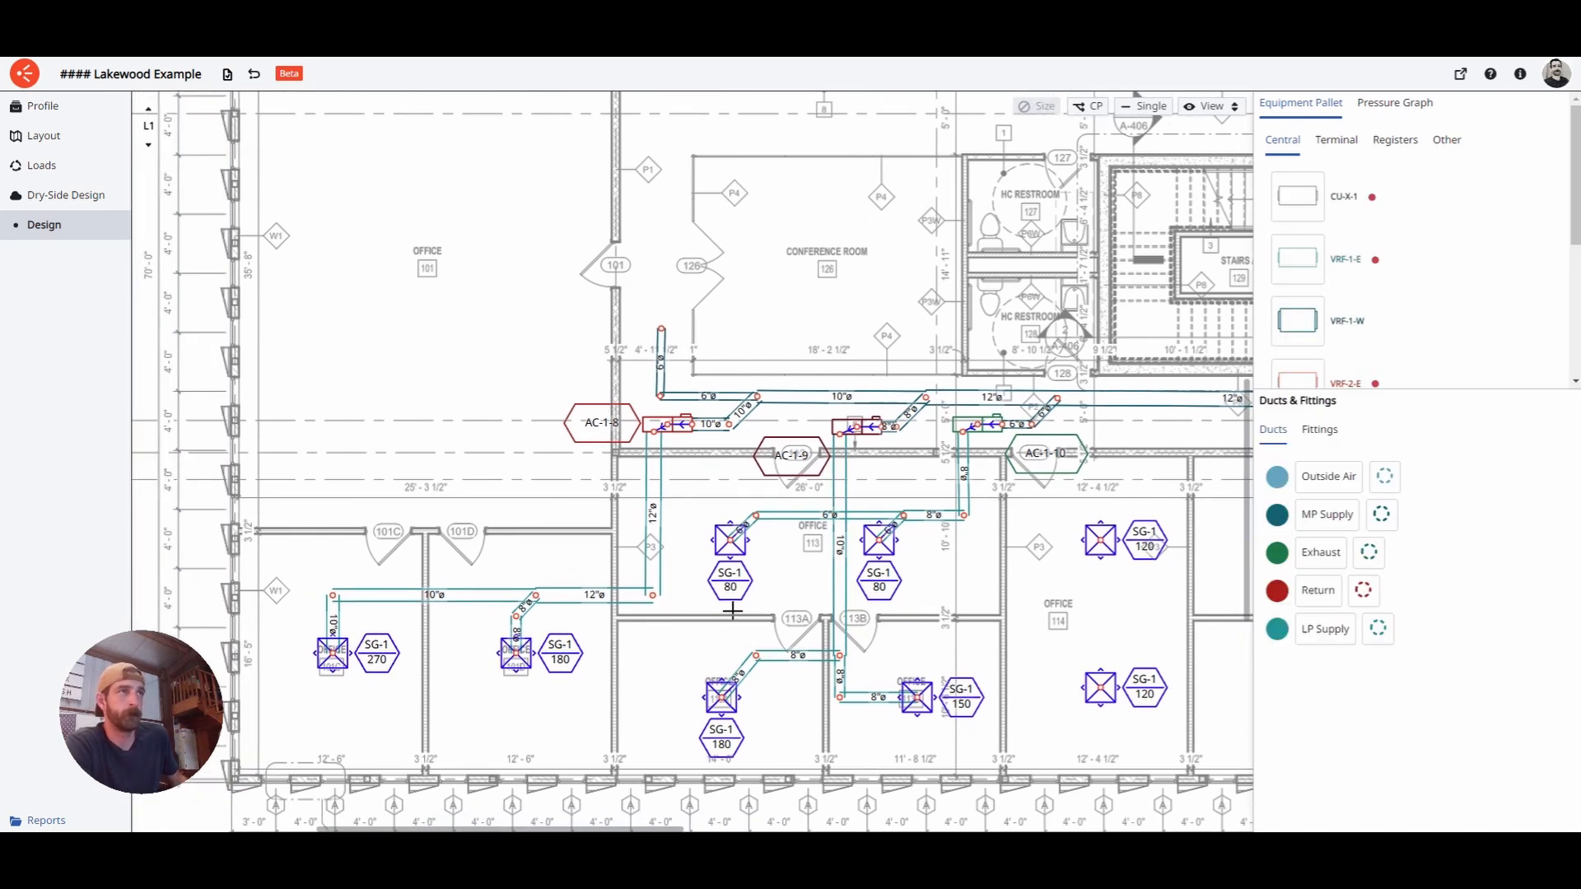
left_click(841, 560)
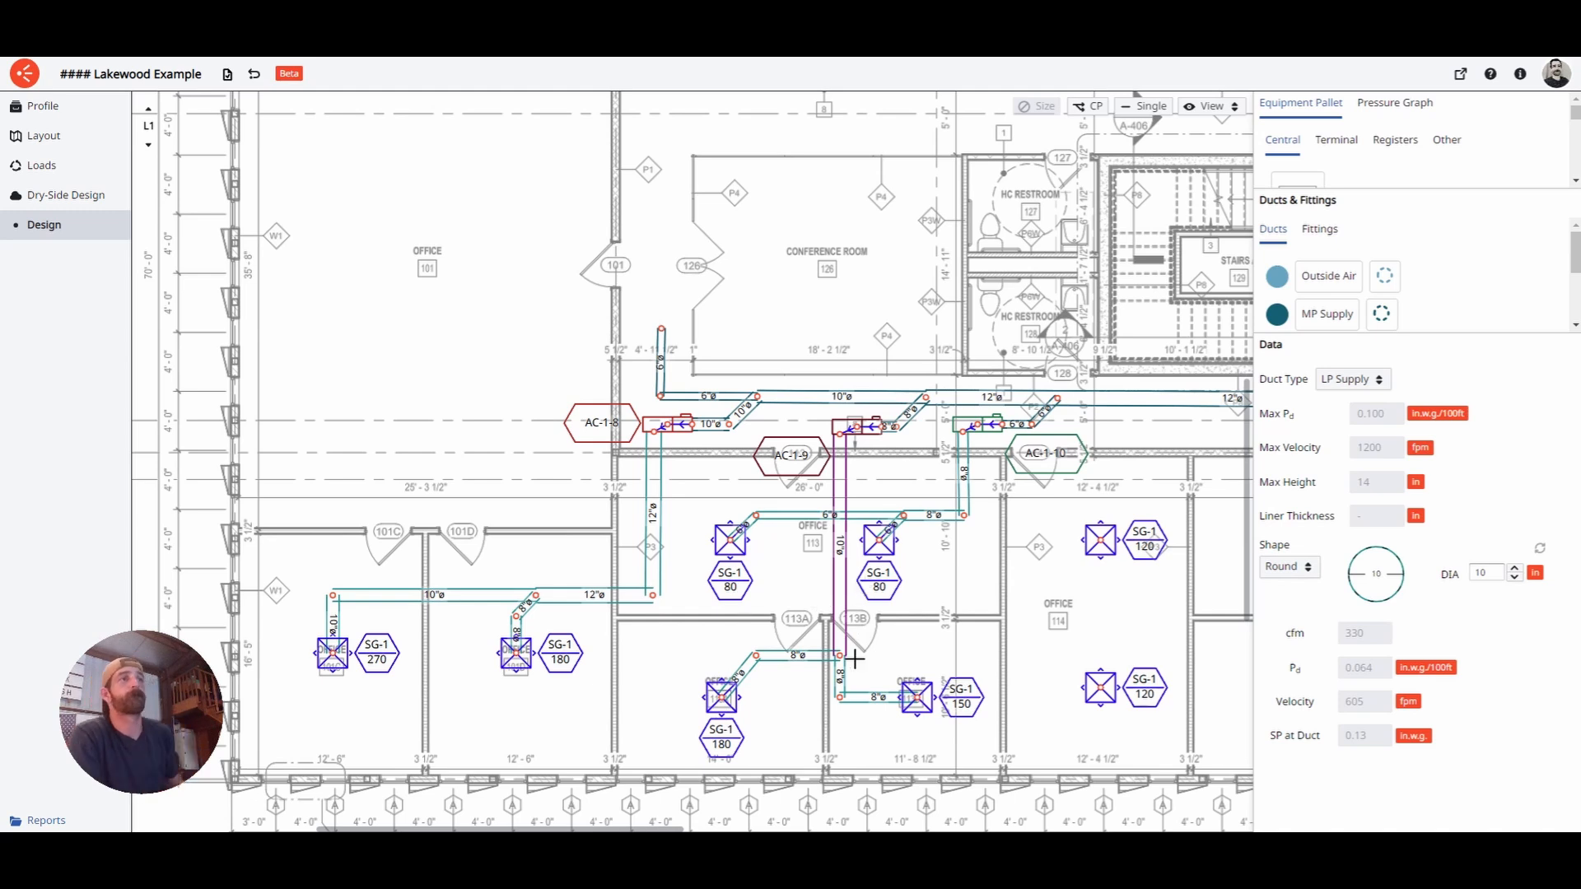
middle_click_drag(974, 594, 866, 556)
left_click(863, 578)
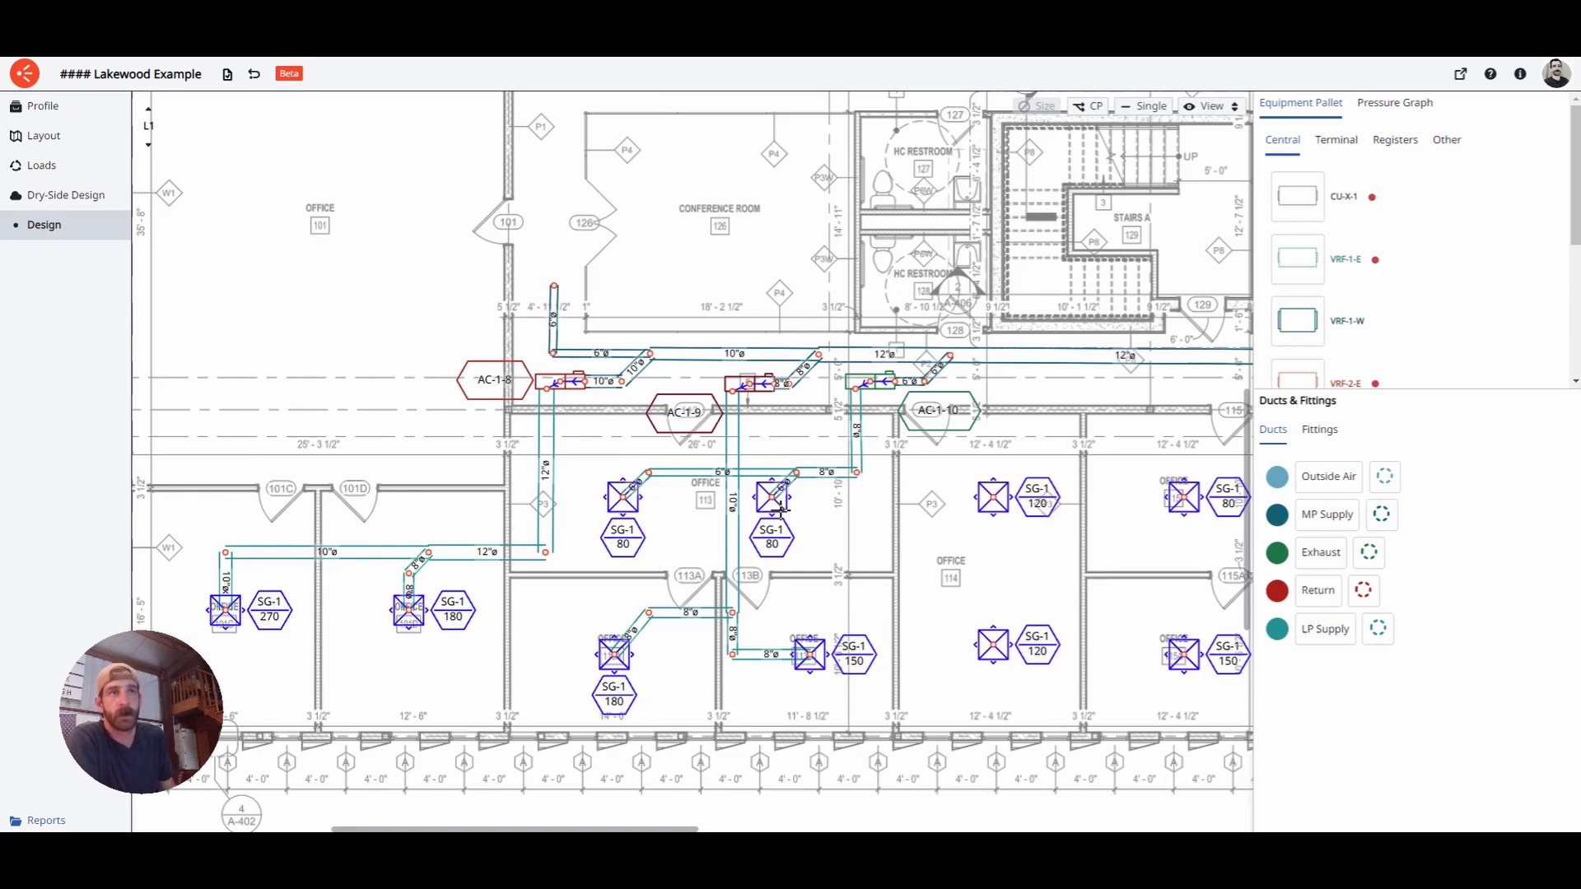
scroll(772, 515, "down", 5)
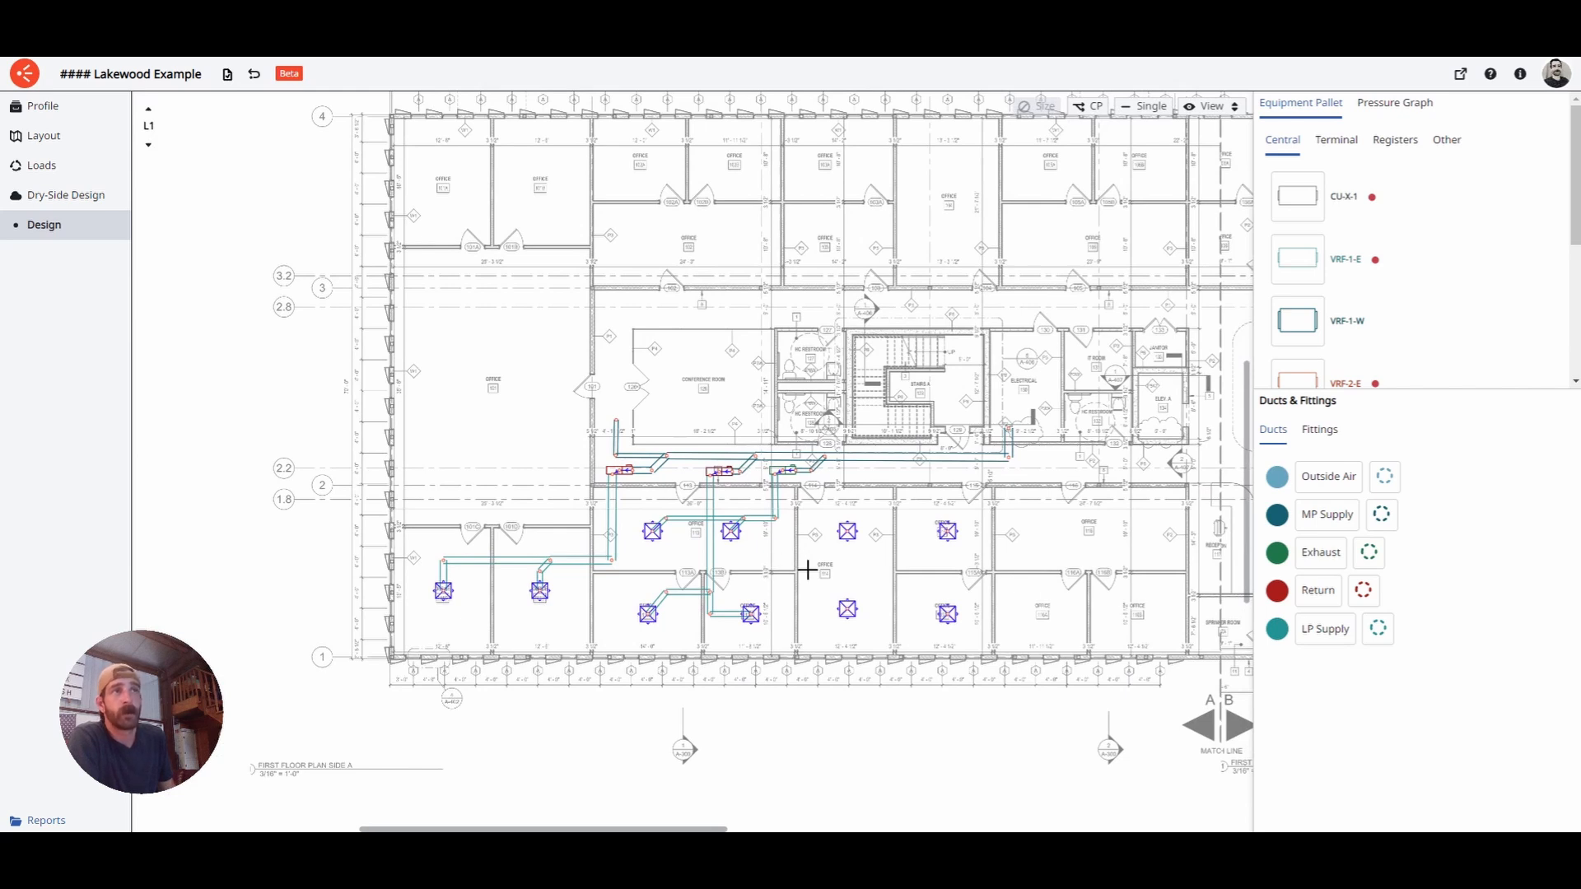
scroll(841, 554, "up", 4)
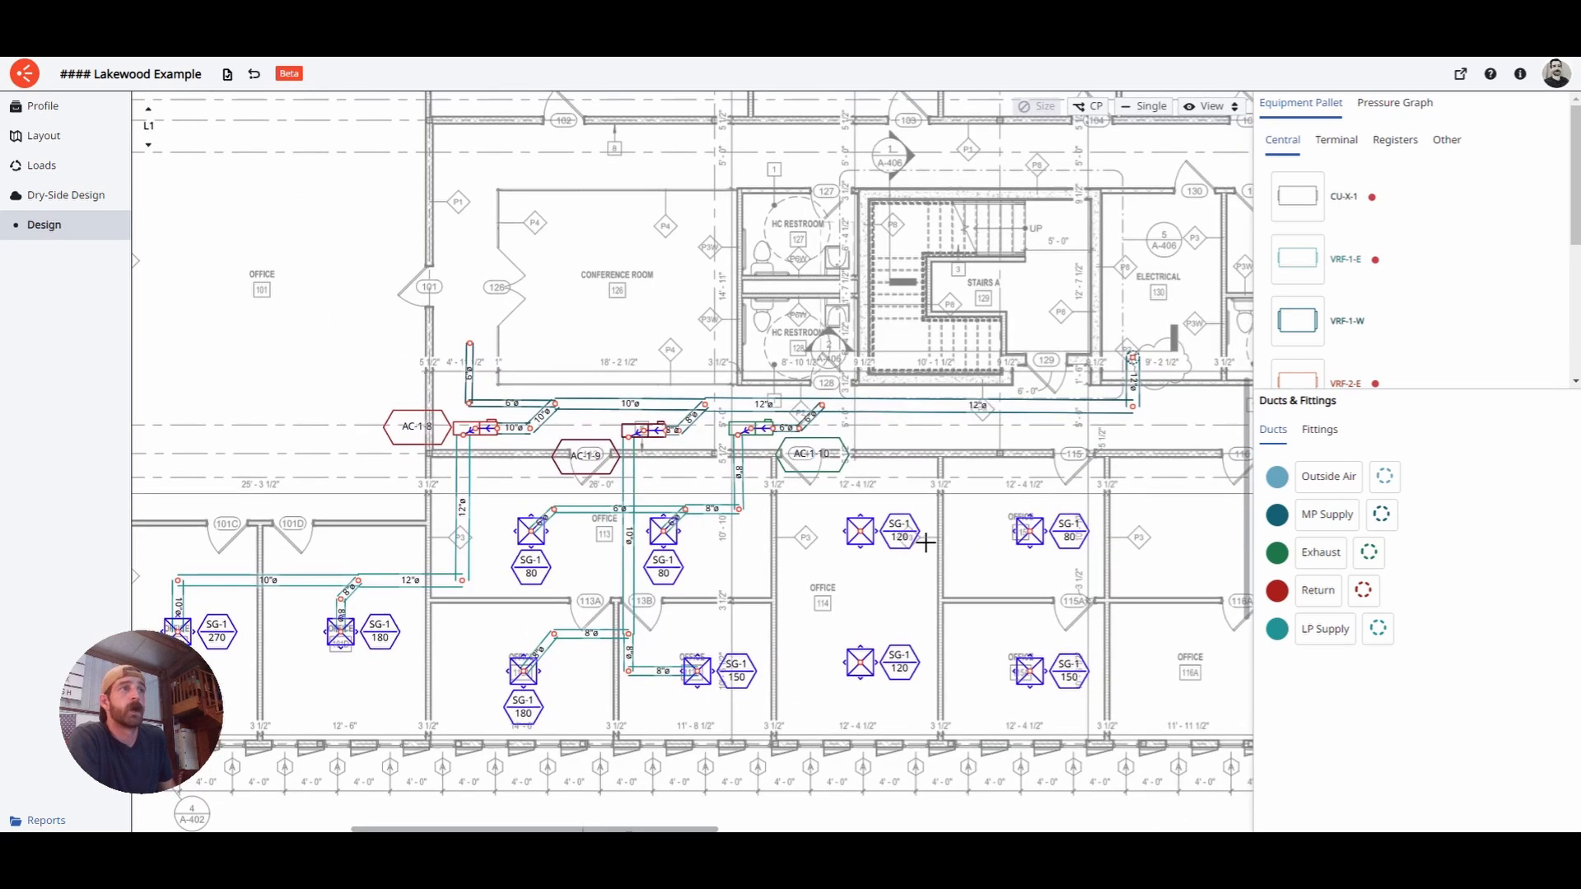
left_click_drag(906, 507, 921, 476)
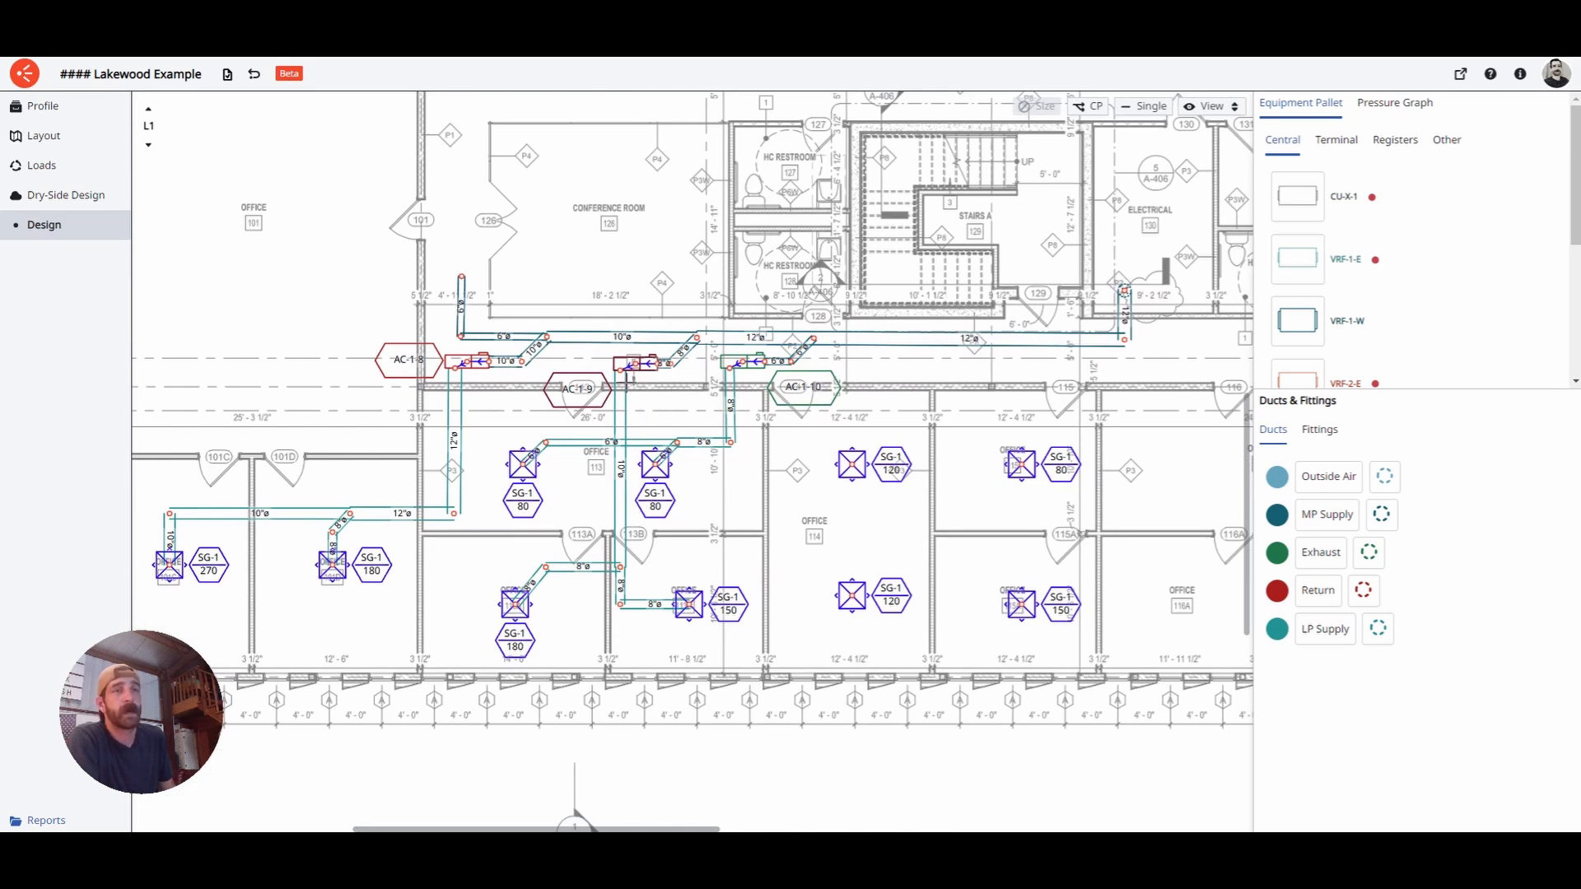
left_click_drag(744, 491, 710, 498)
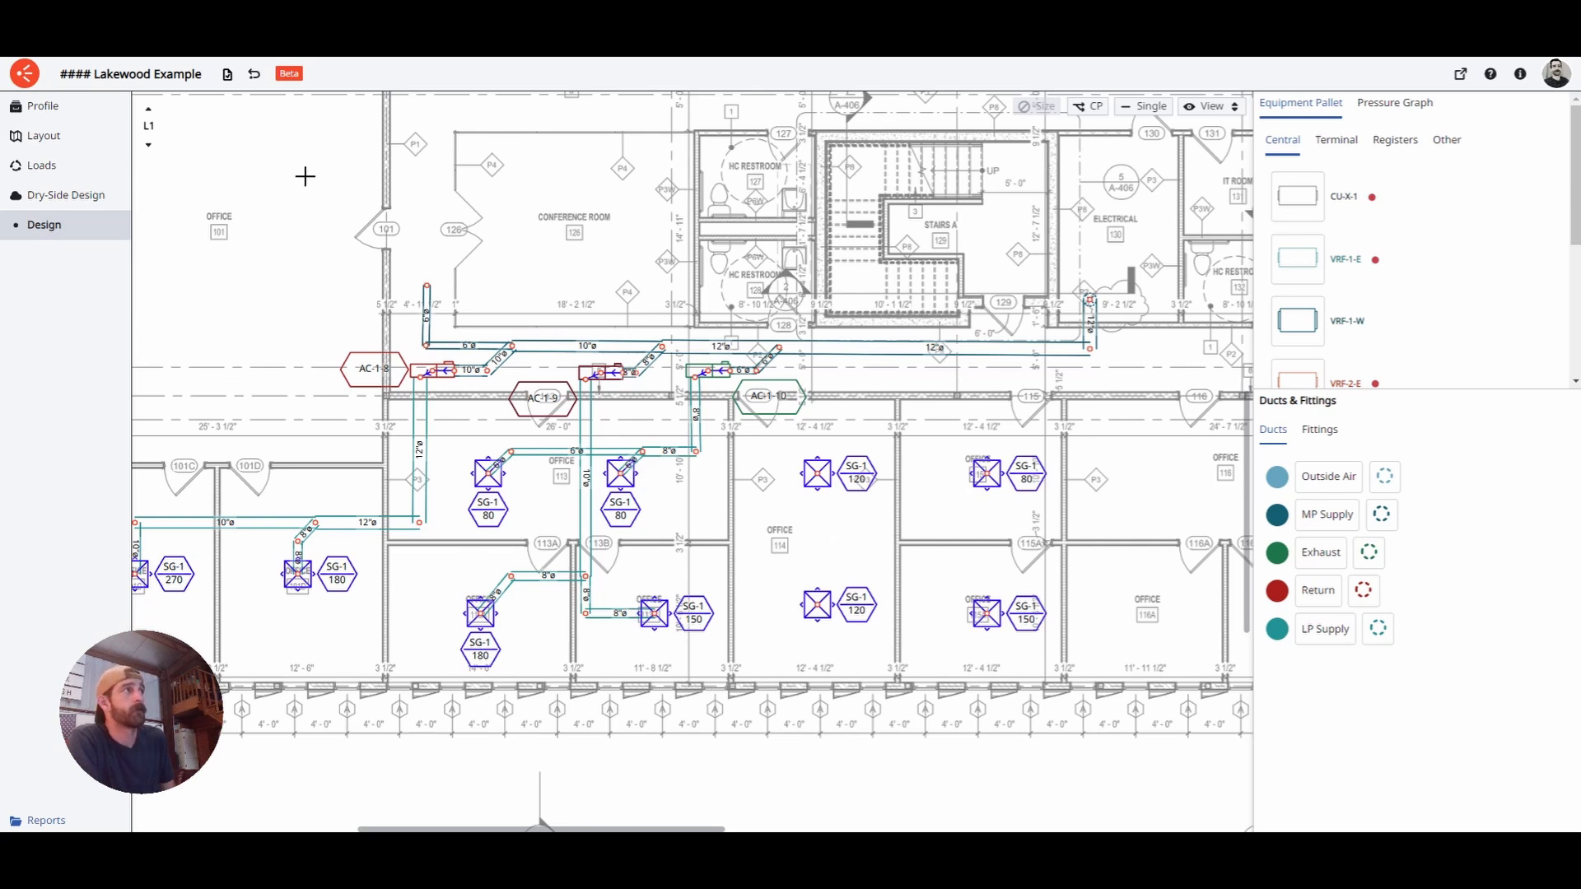
- On L4, draw a Return duct from VRF-1-W's top connector across and down
left_click(154, 114)
left_click(156, 116)
left_click(154, 116)
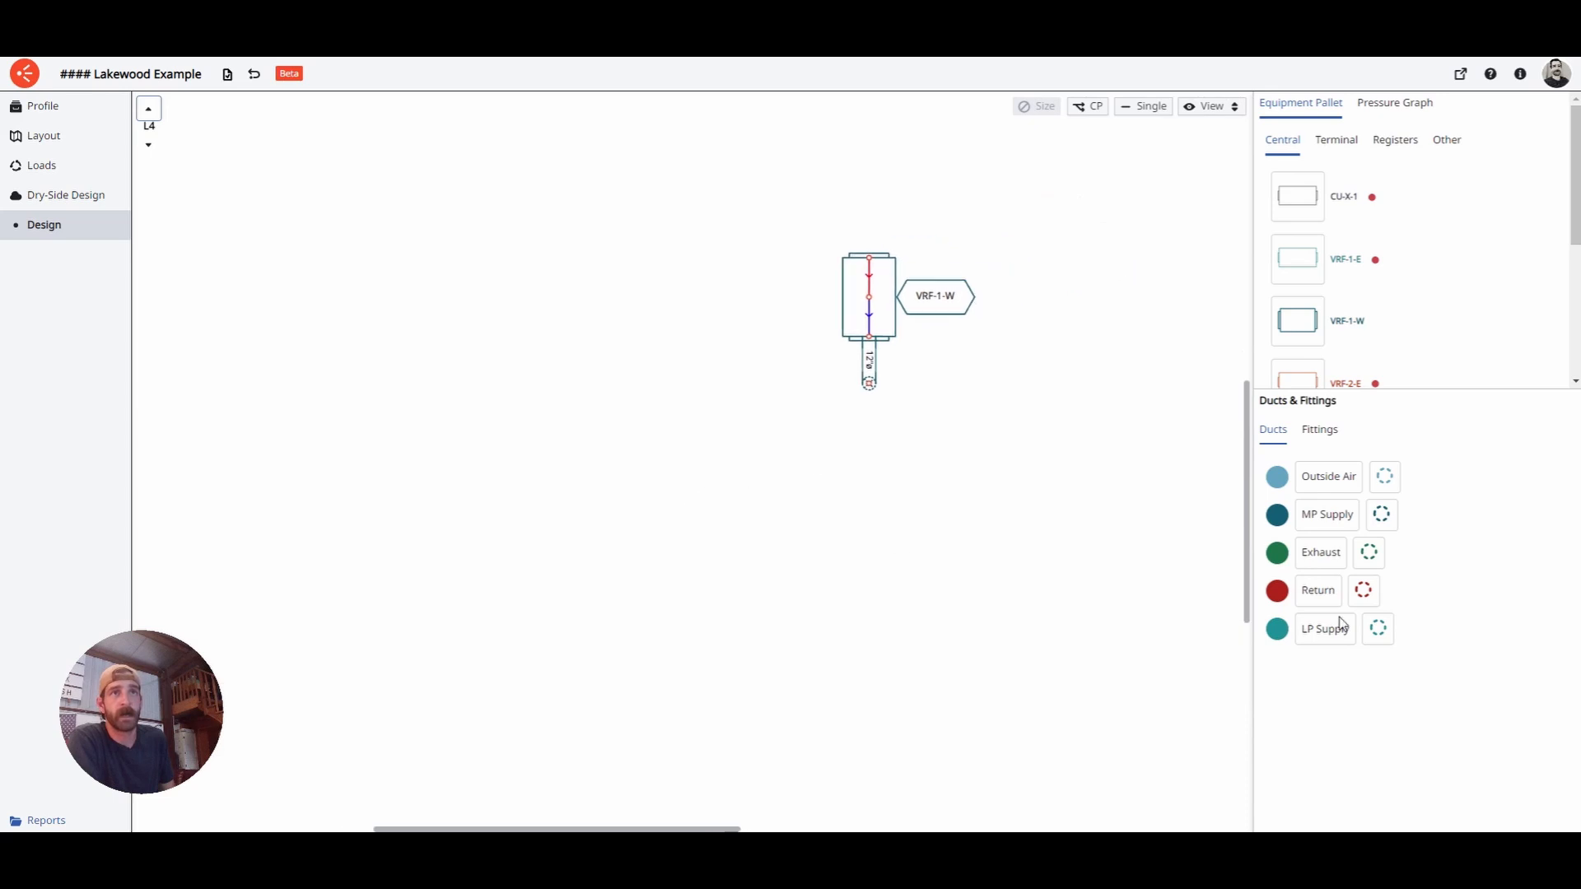
left_click(1318, 591)
left_click(882, 271)
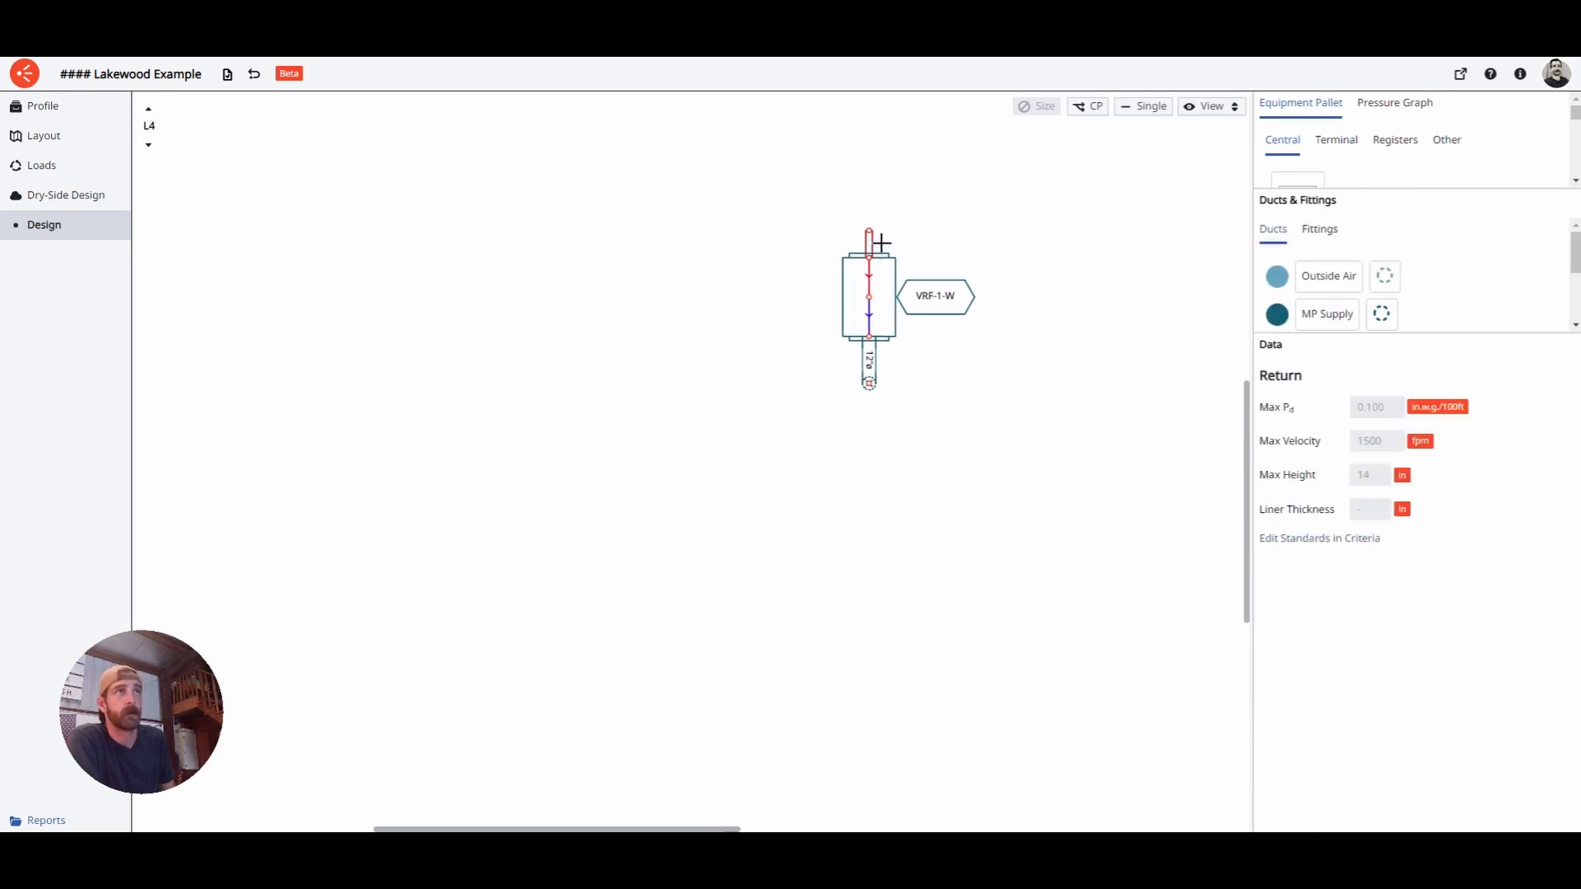
left_click(882, 244)
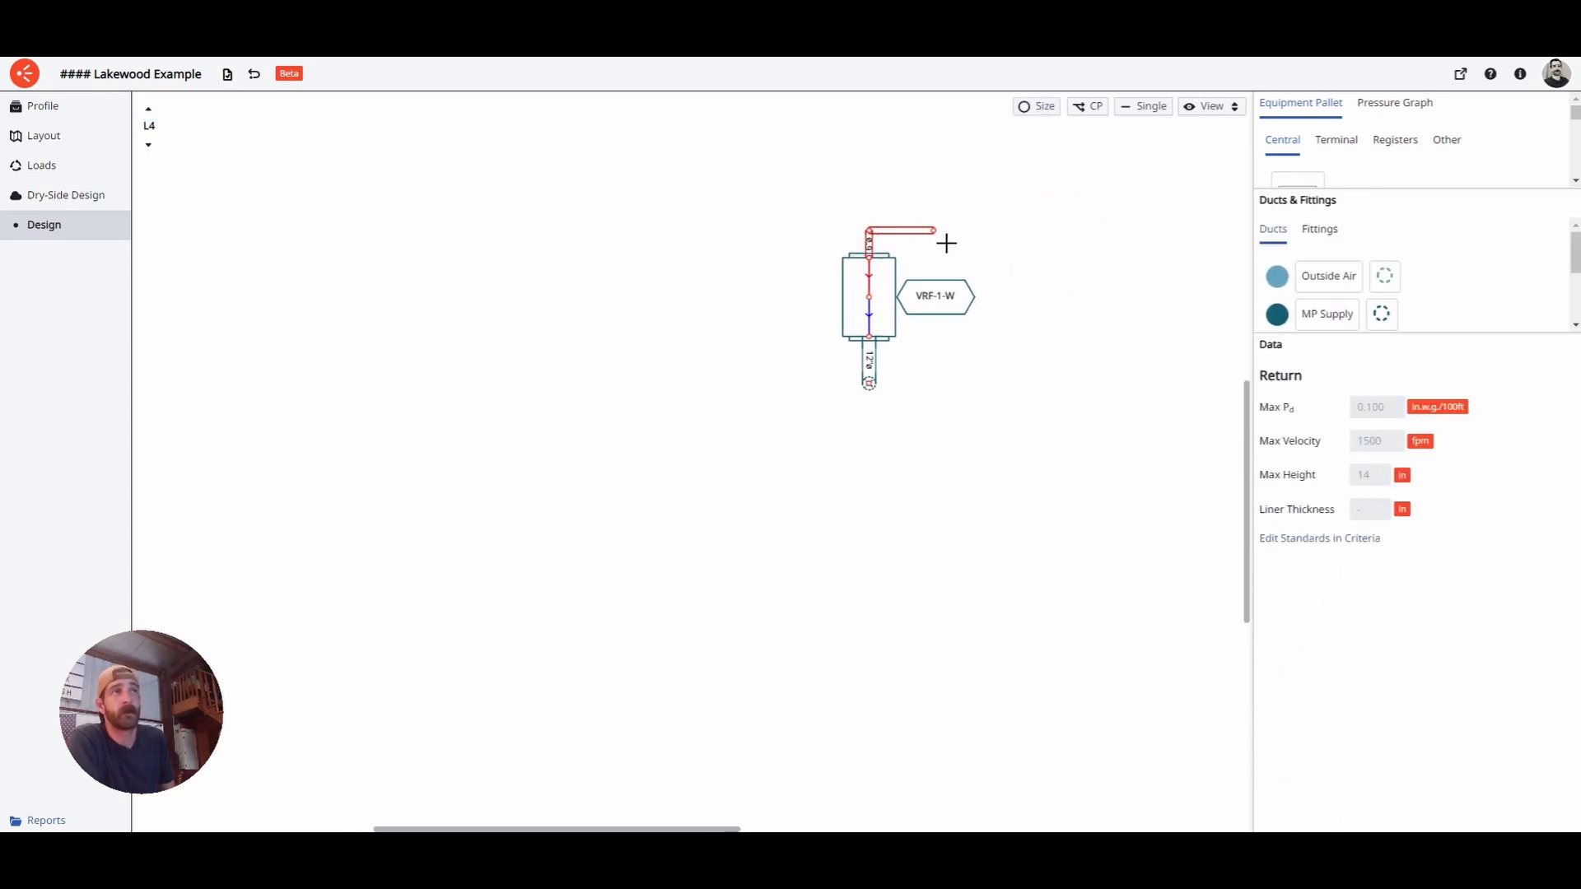
left_click(947, 243)
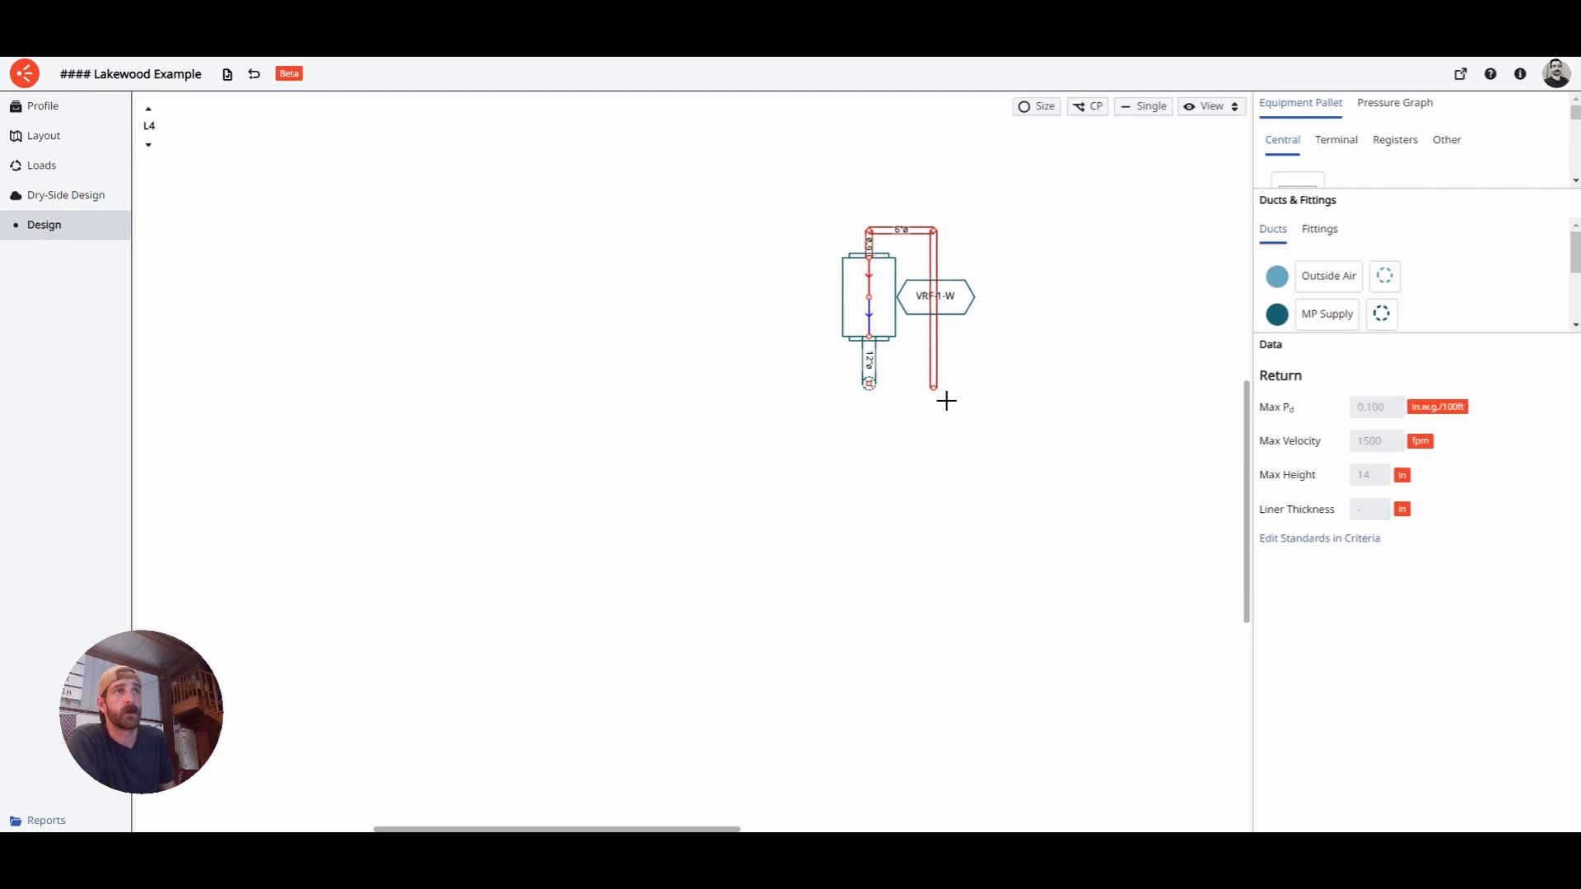
left_click(946, 401)
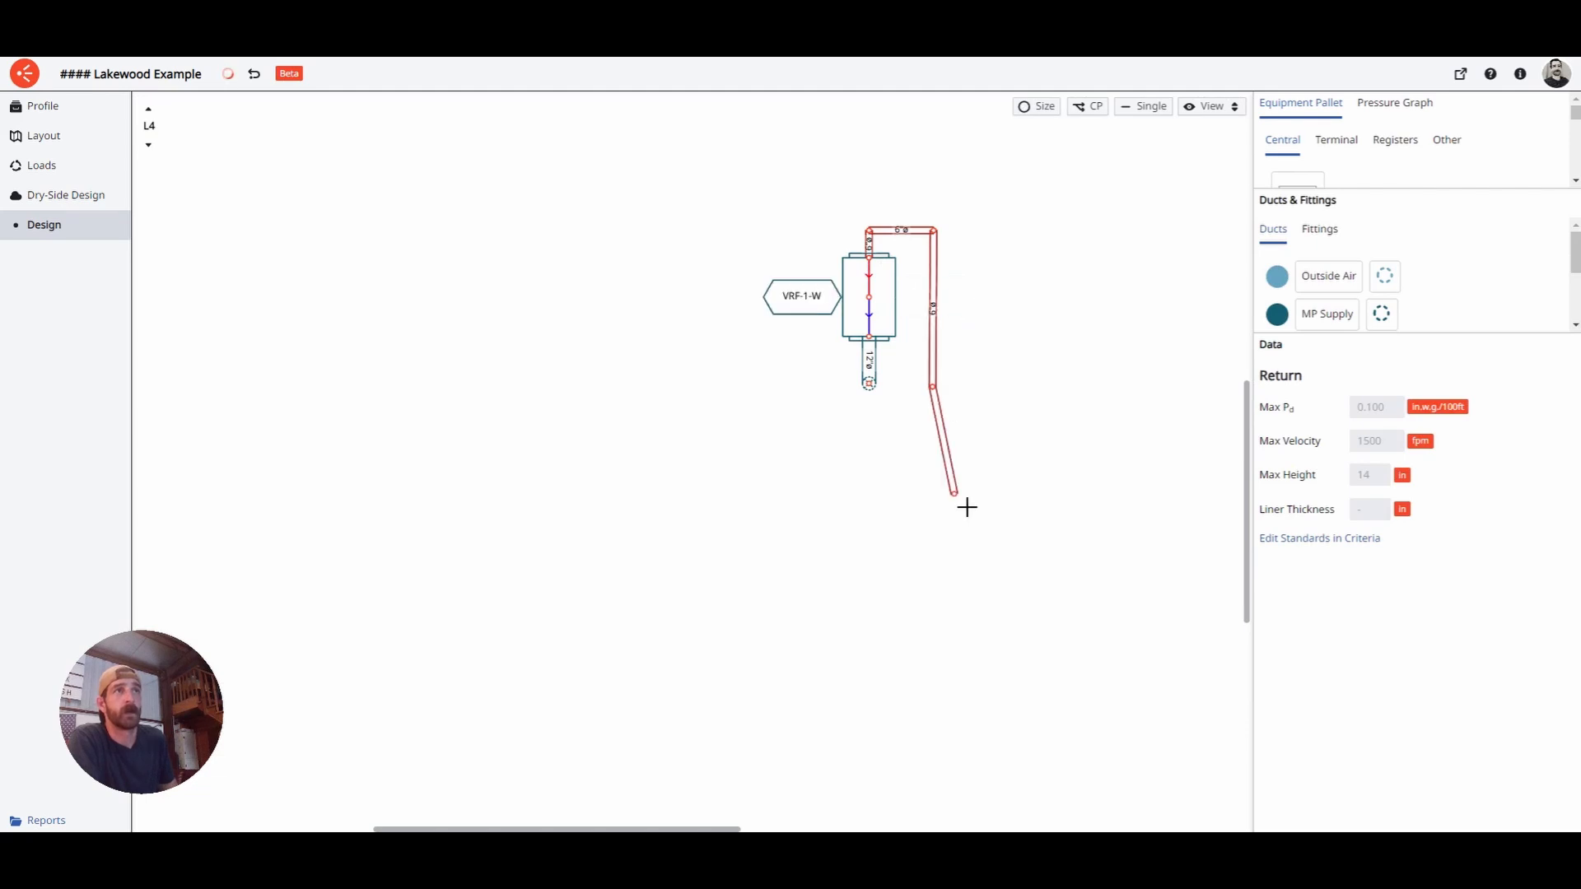
key("Escape")
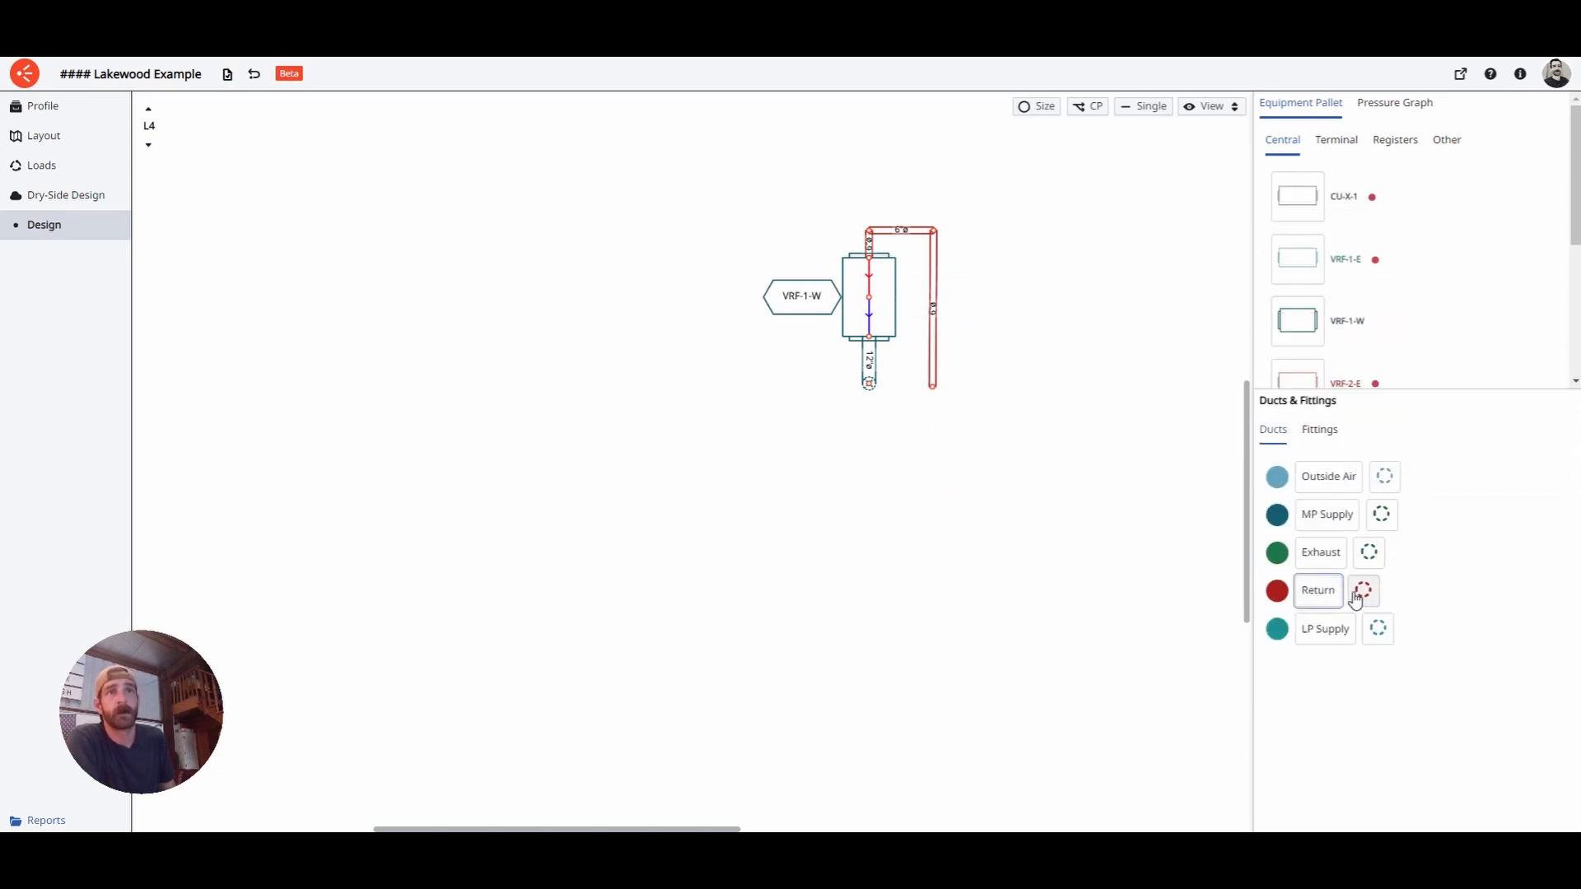
- Add a return riser at the duct's lower end spanning levels 1 to 4, then go to L3
left_click(1329, 589)
left_click(945, 402)
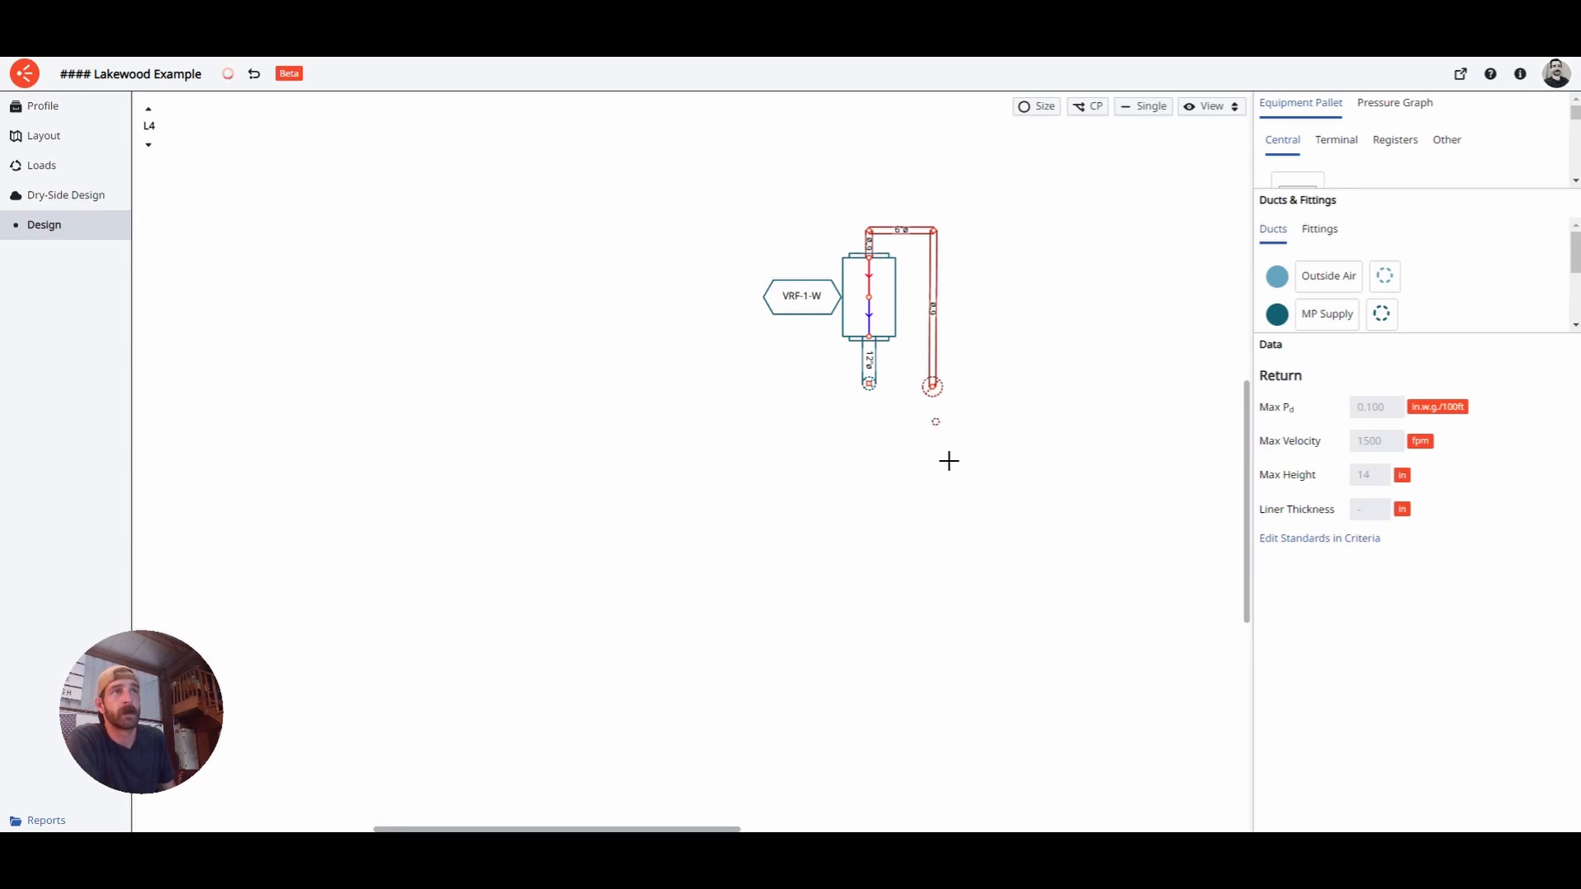
key("Escape")
left_click(934, 391)
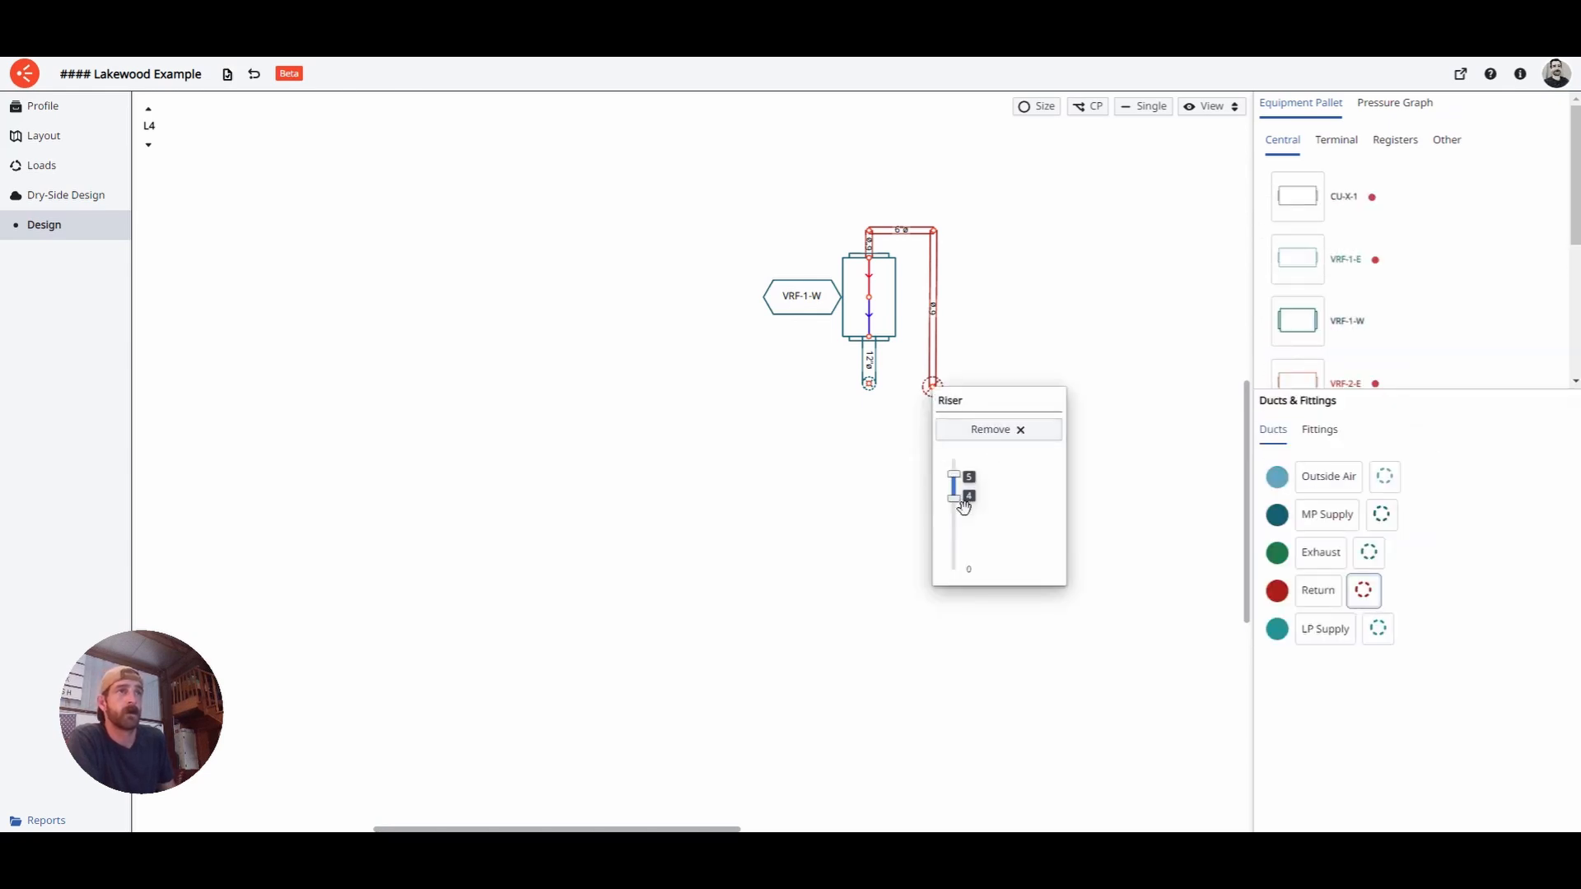
left_click_drag(962, 504, 962, 565)
left_click_drag(960, 483, 963, 504)
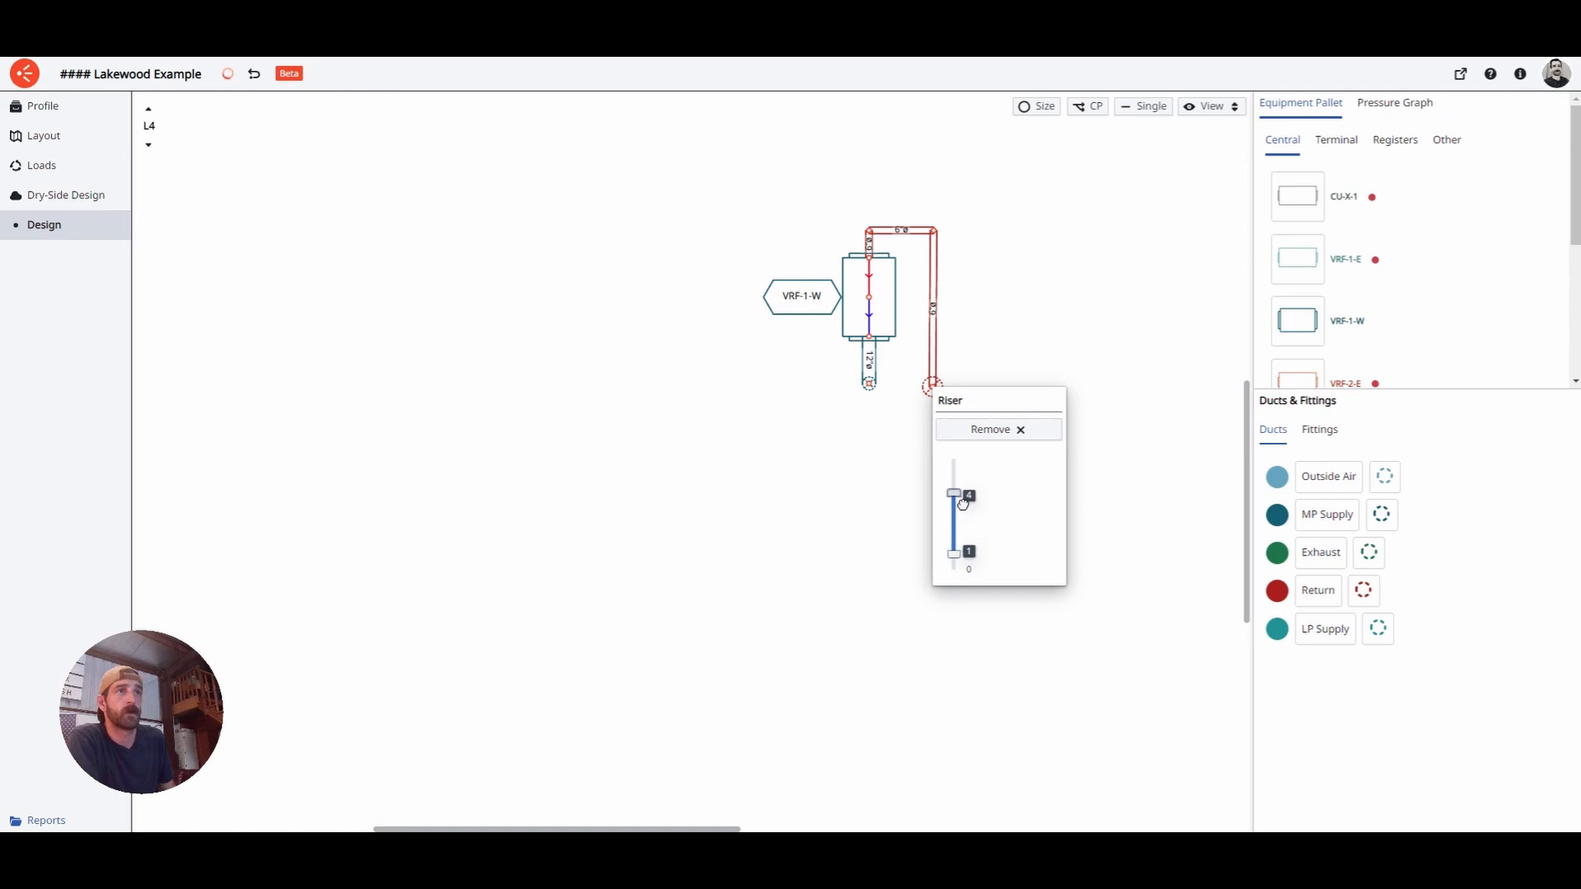
left_click(777, 526)
left_click(948, 400)
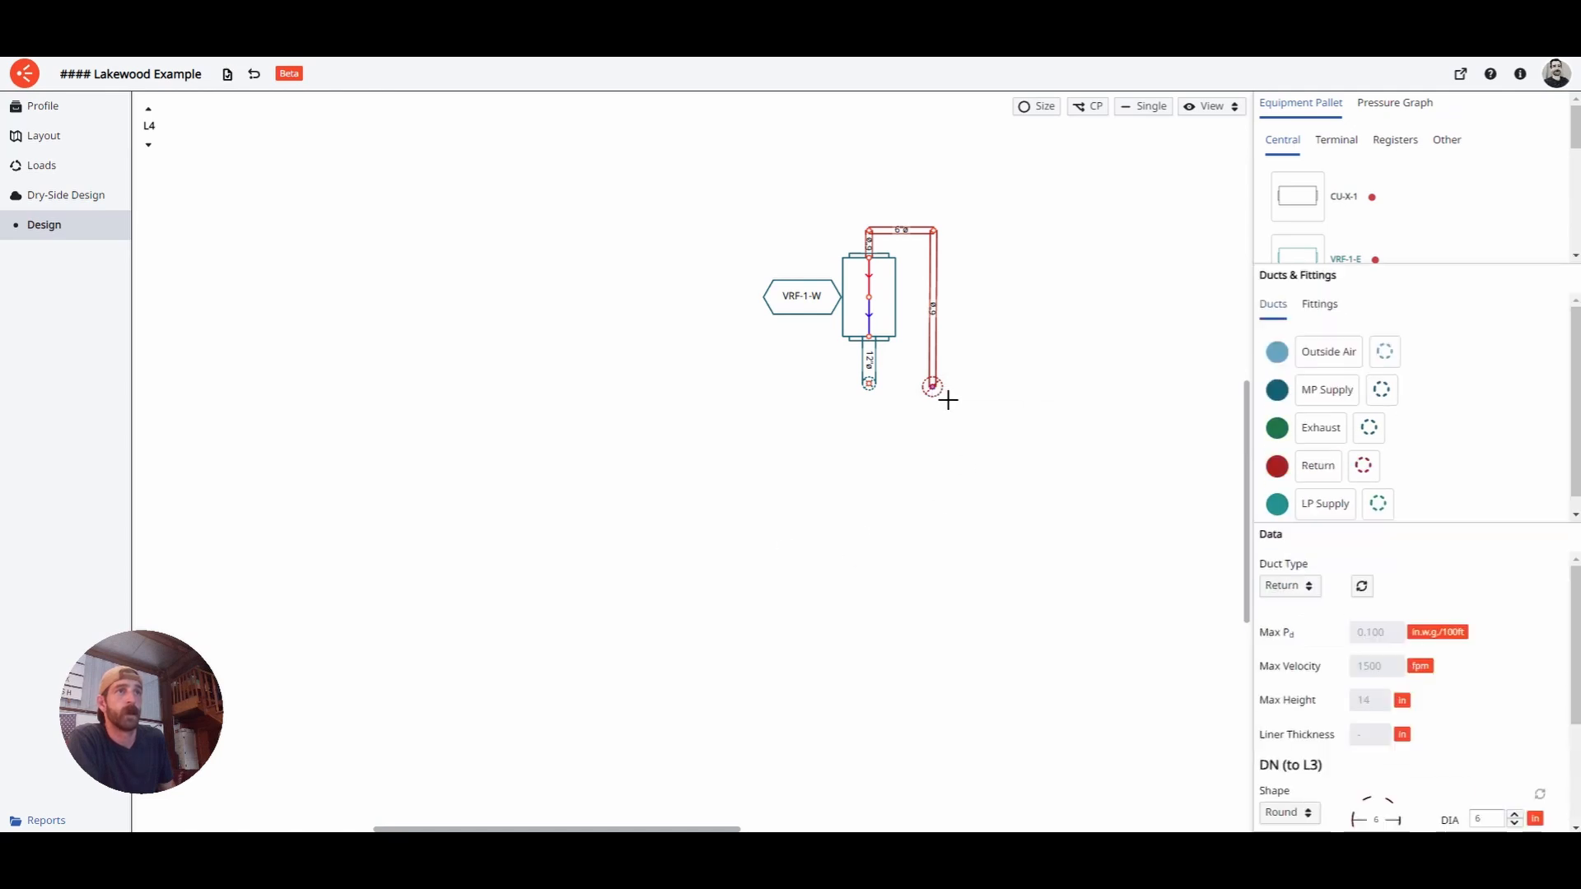
key("Escape")
left_click(148, 145)
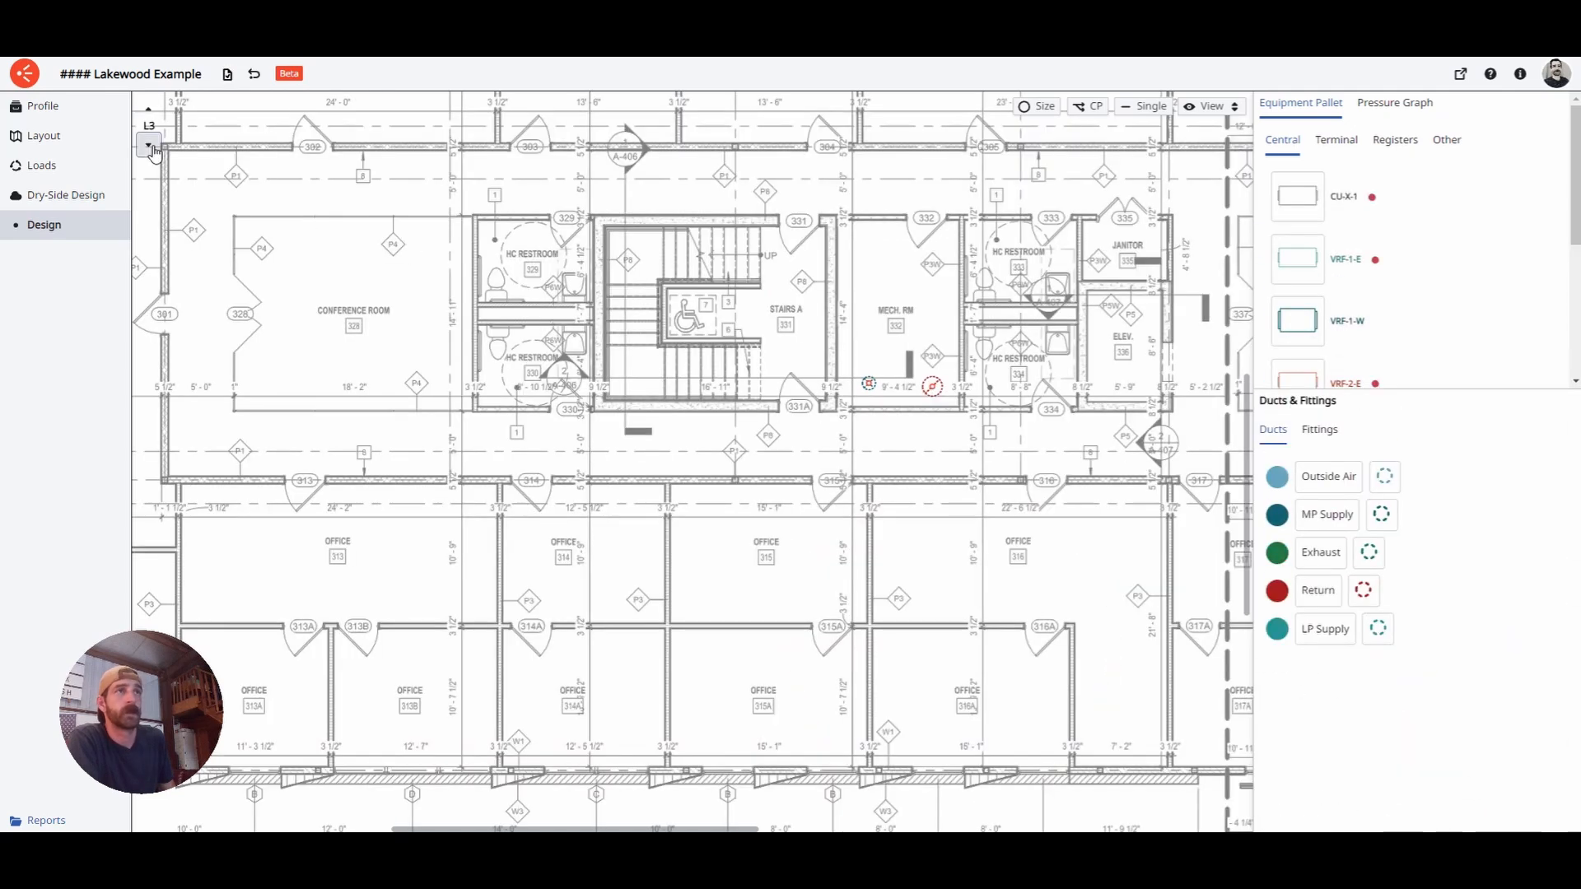
- On L1, draw a short 6" Return duct down from the riser, then inspect Office 114's SG-1 register
left_click(148, 145)
left_click(148, 145)
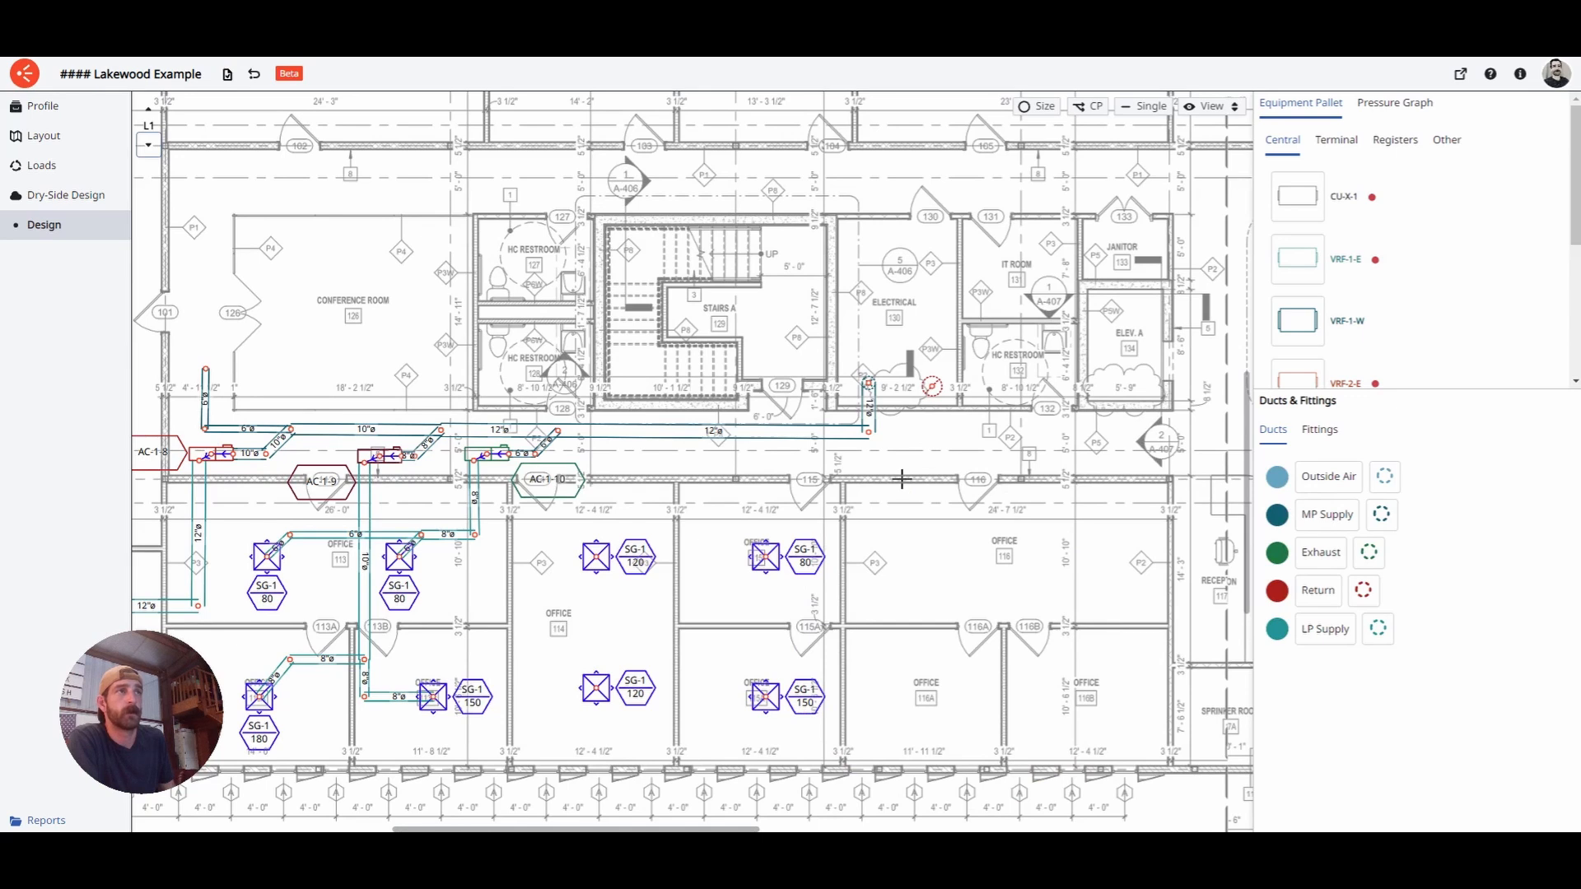
left_click(1318, 590)
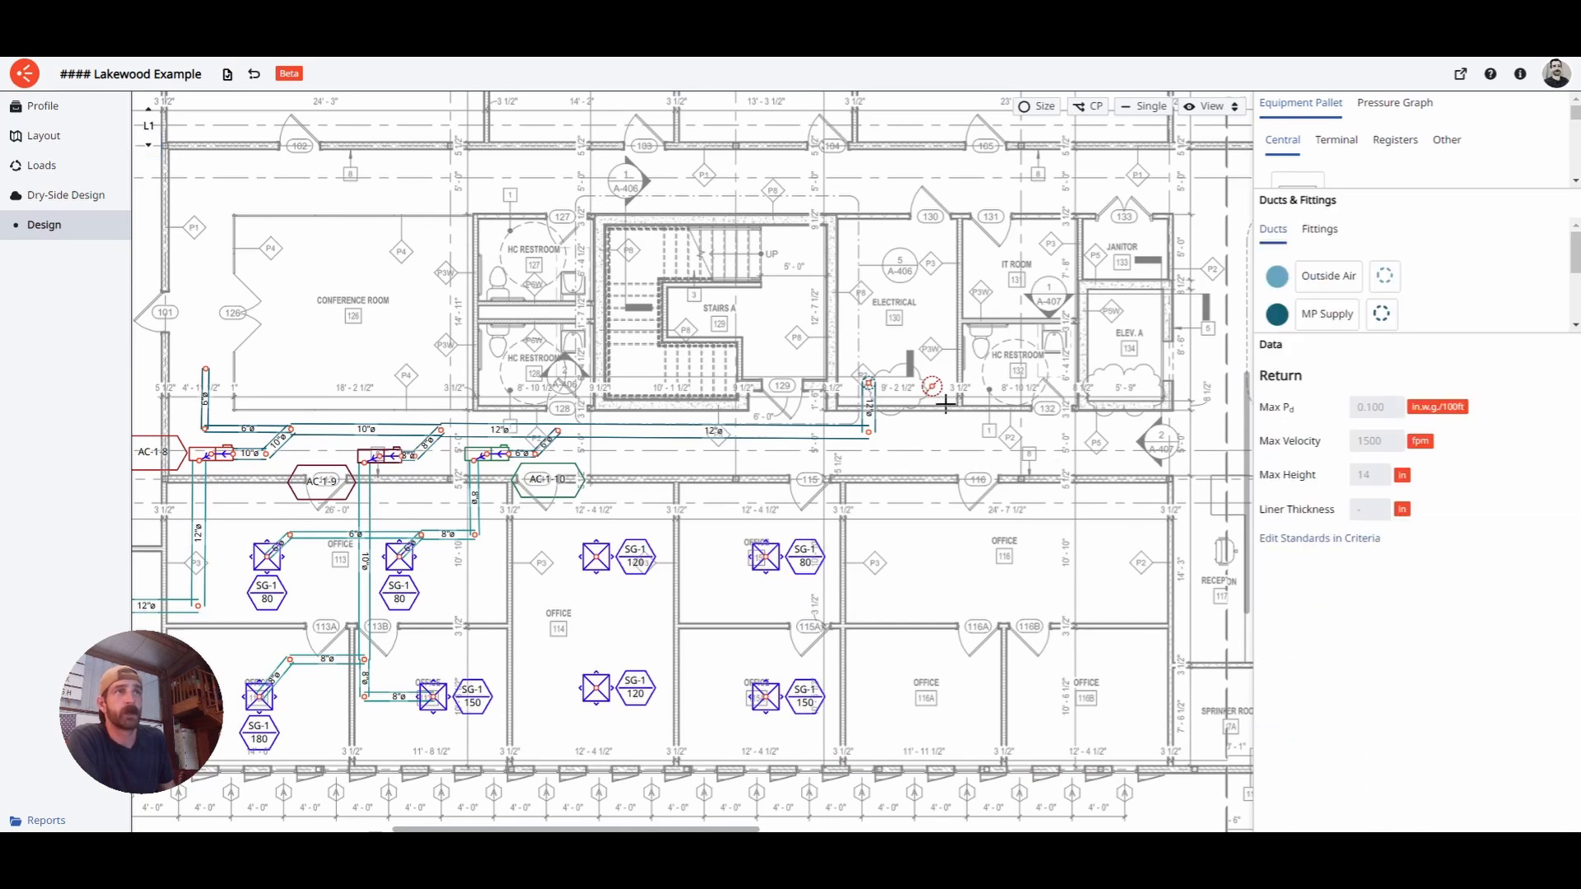
left_click(957, 480)
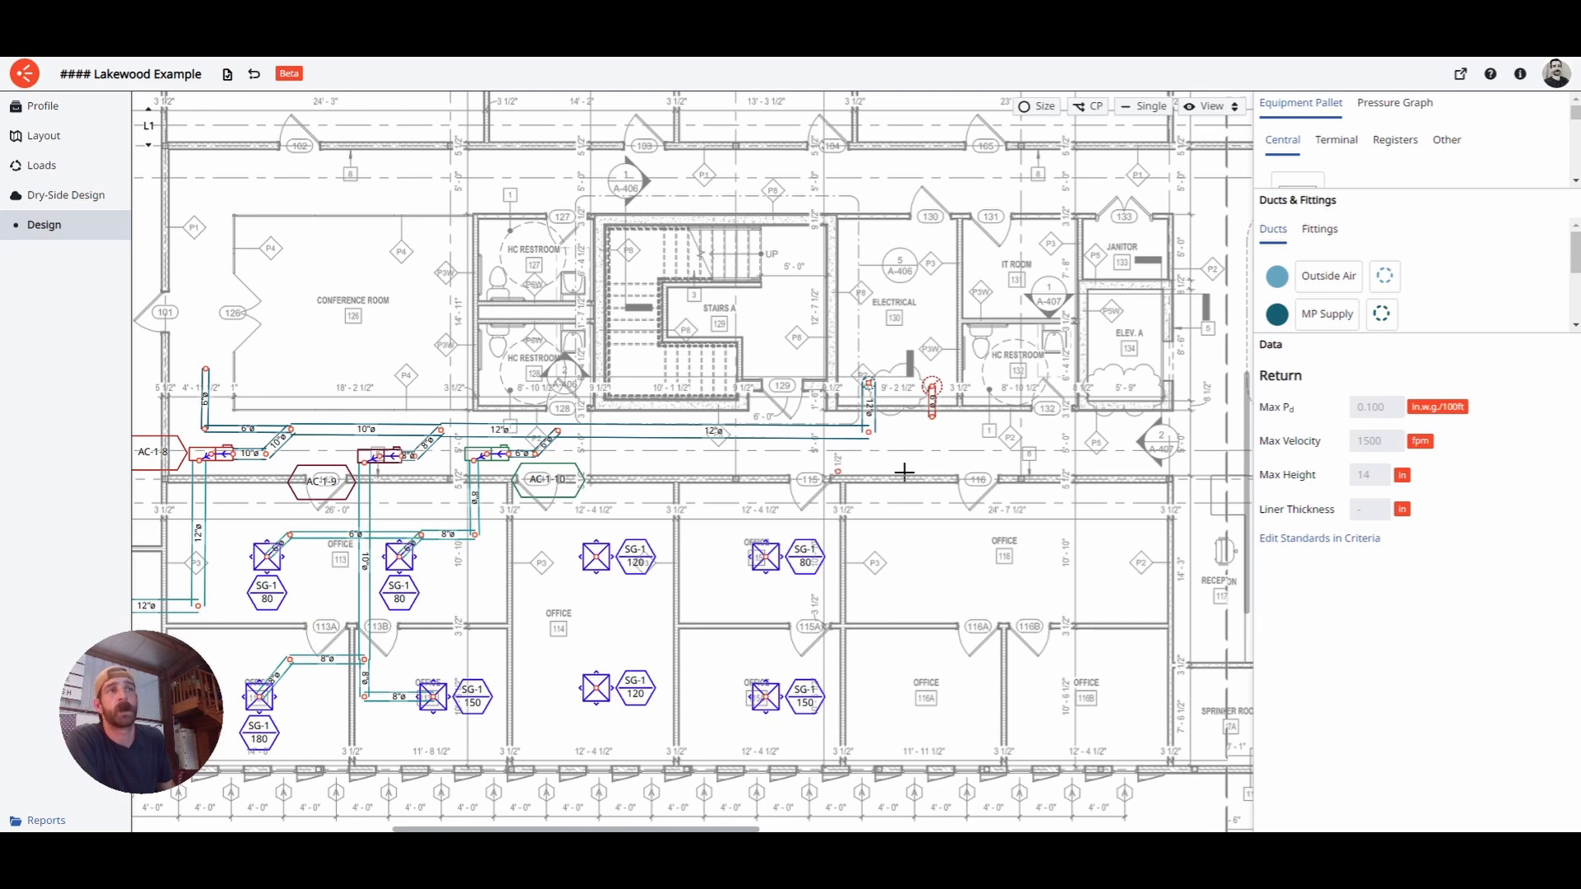
left_click_drag(1425, 333, 1423, 542)
scroll(791, 518, "left", 3)
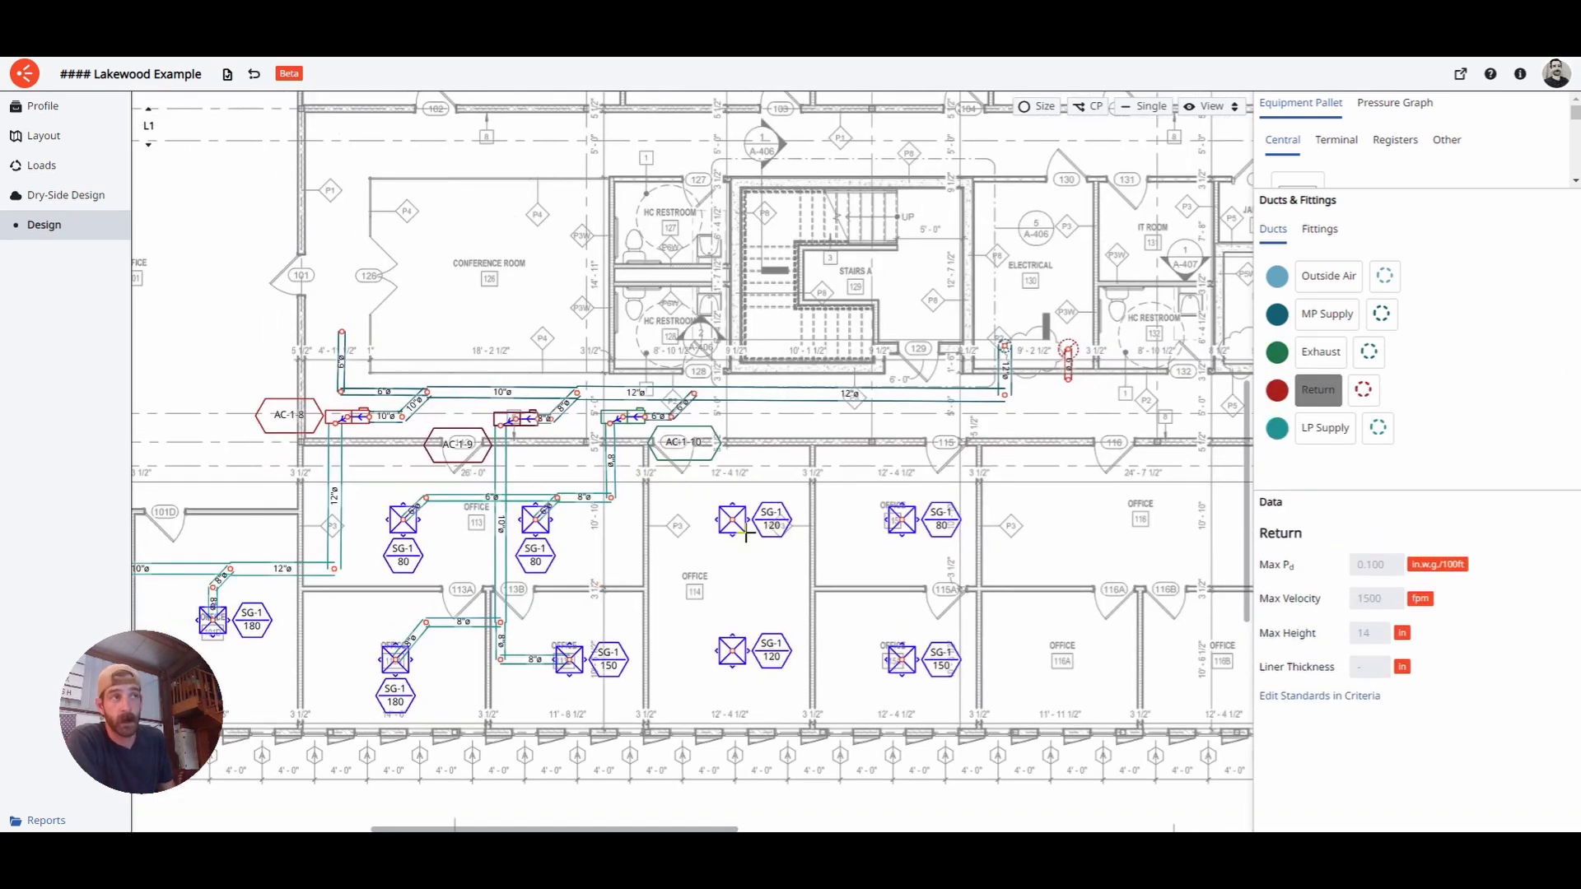
key("Escape")
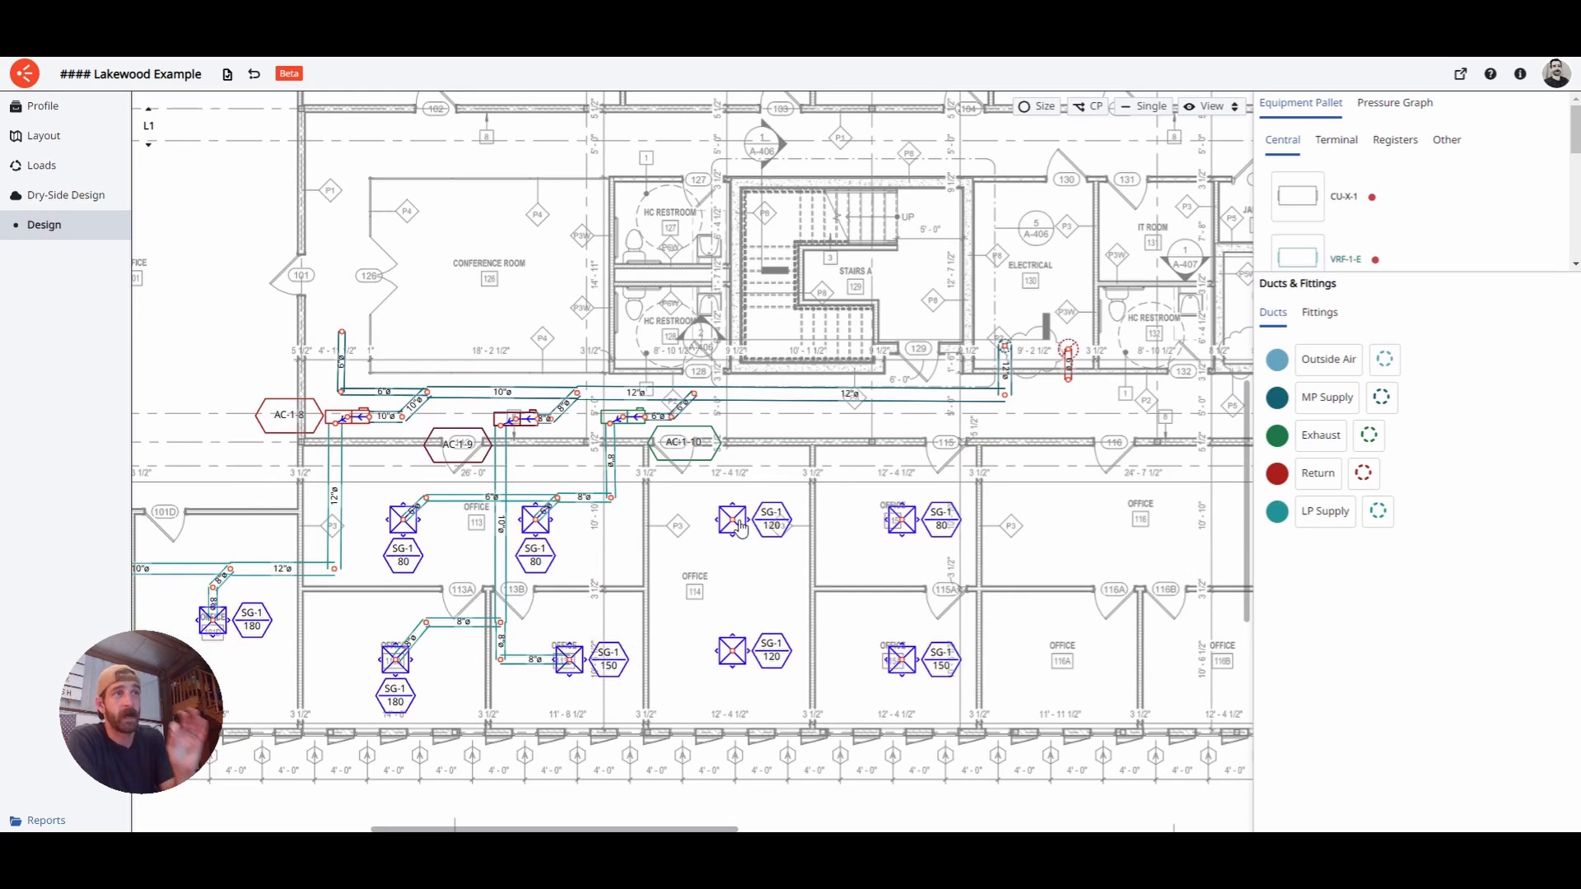
left_click(740, 528)
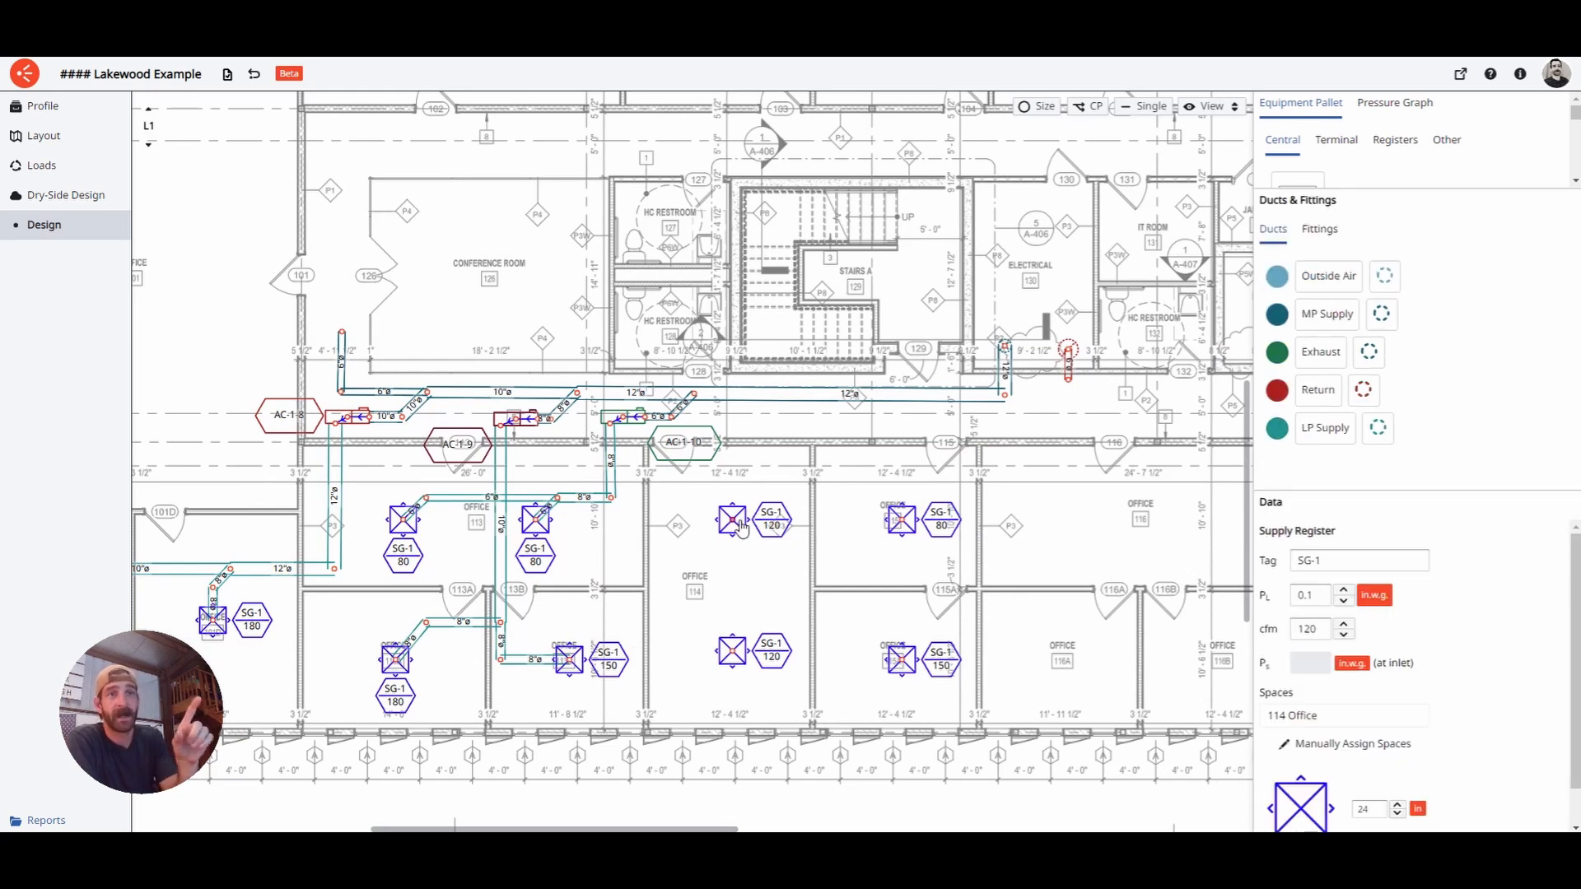
left_click_drag(1421, 493, 1419, 357)
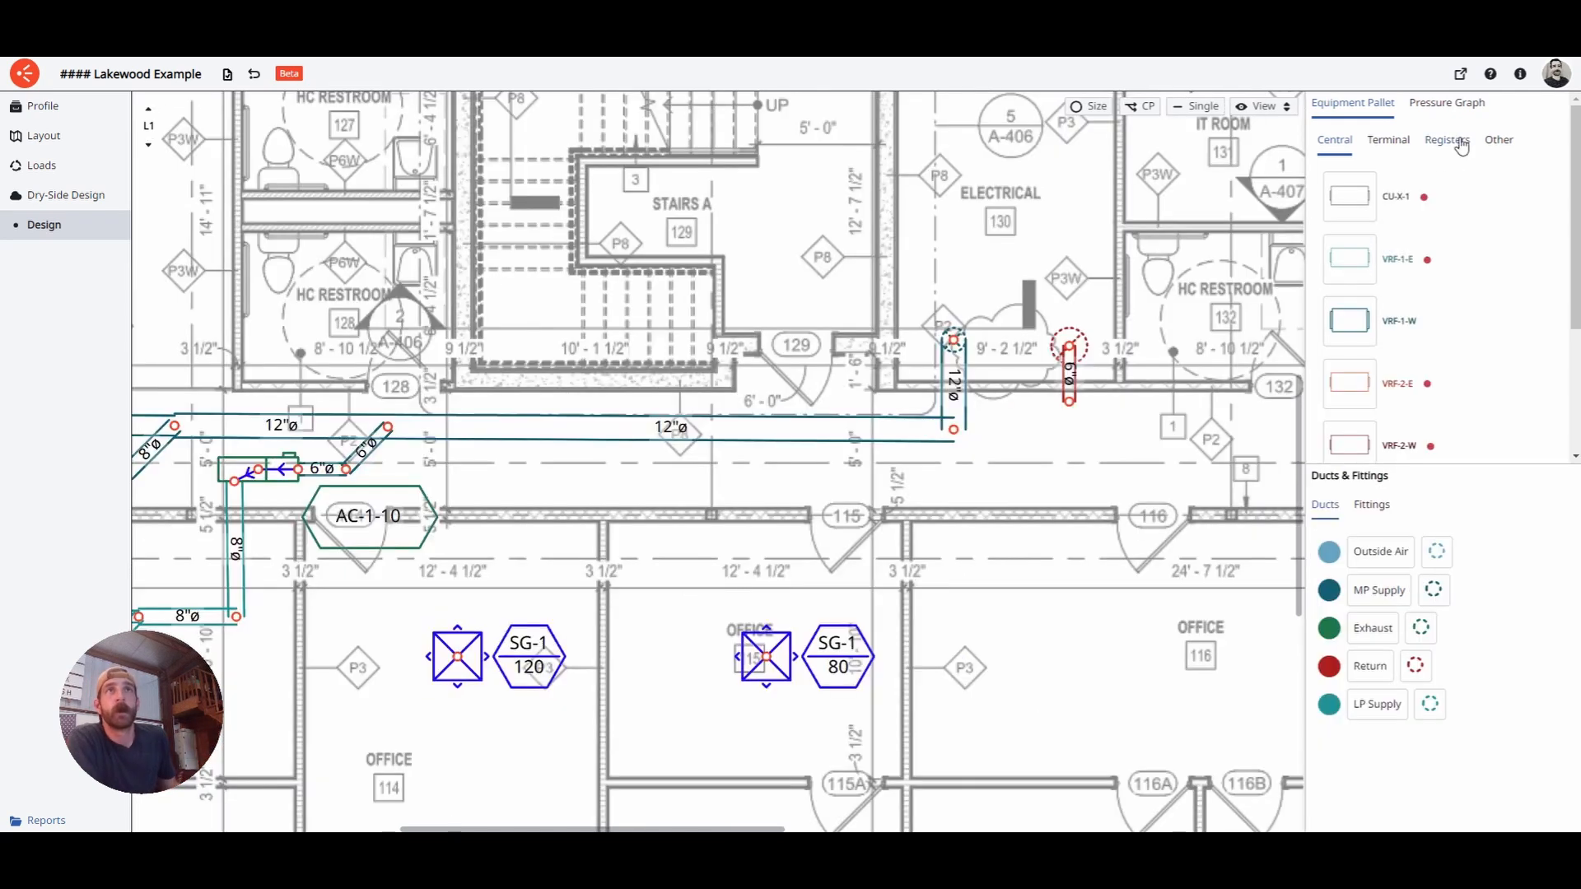
- Place return sidewall register RG-1 (30 cfm) in the corridor and rotate it 180°
left_click(1461, 141)
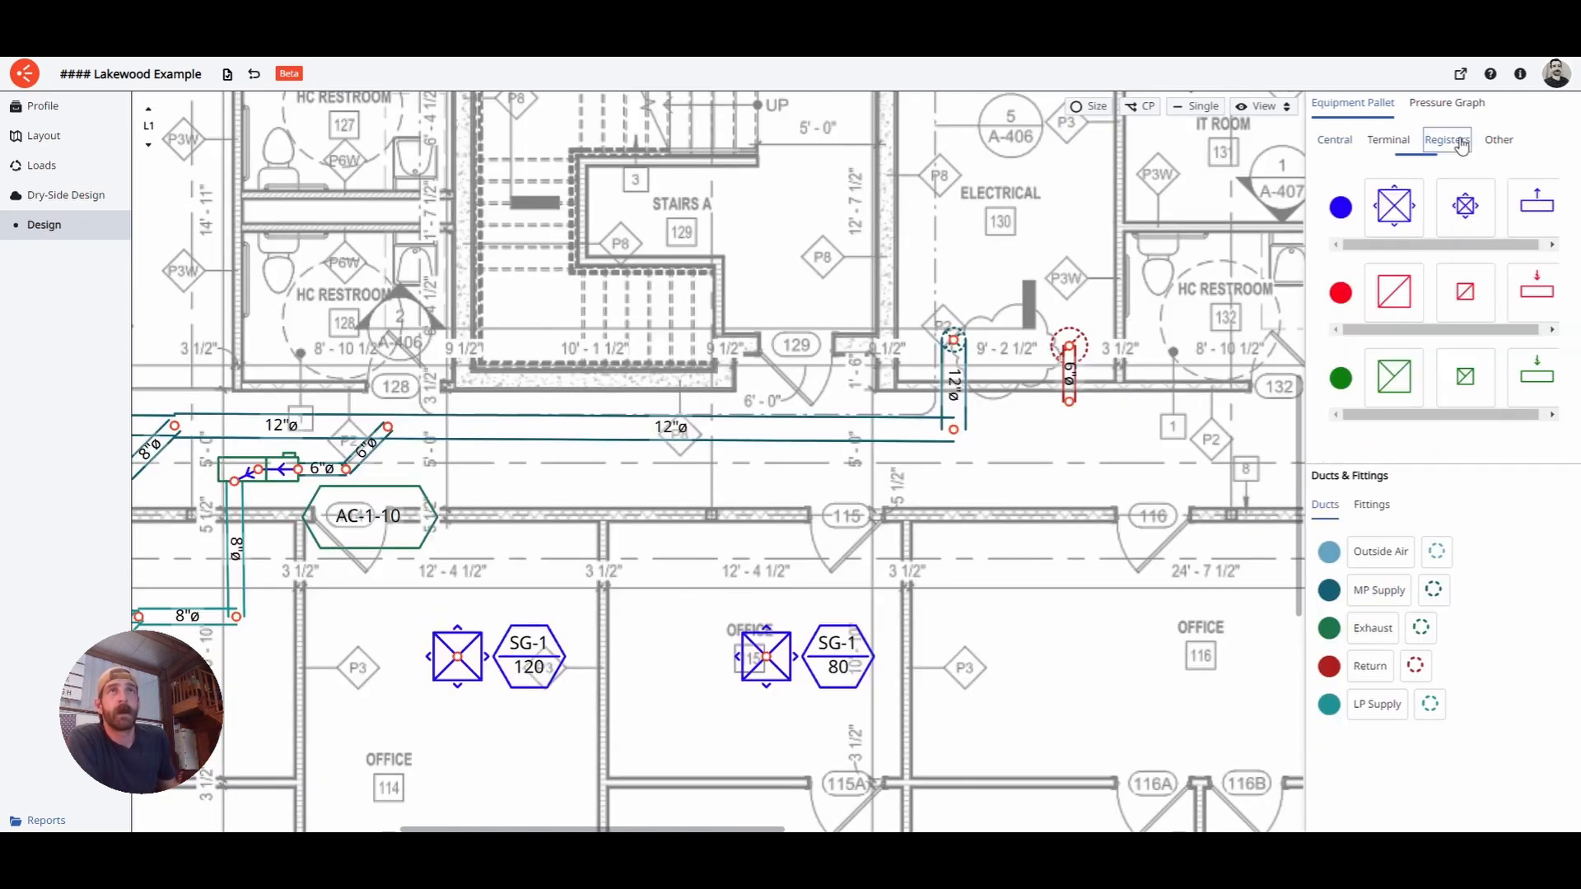
left_click(1543, 298)
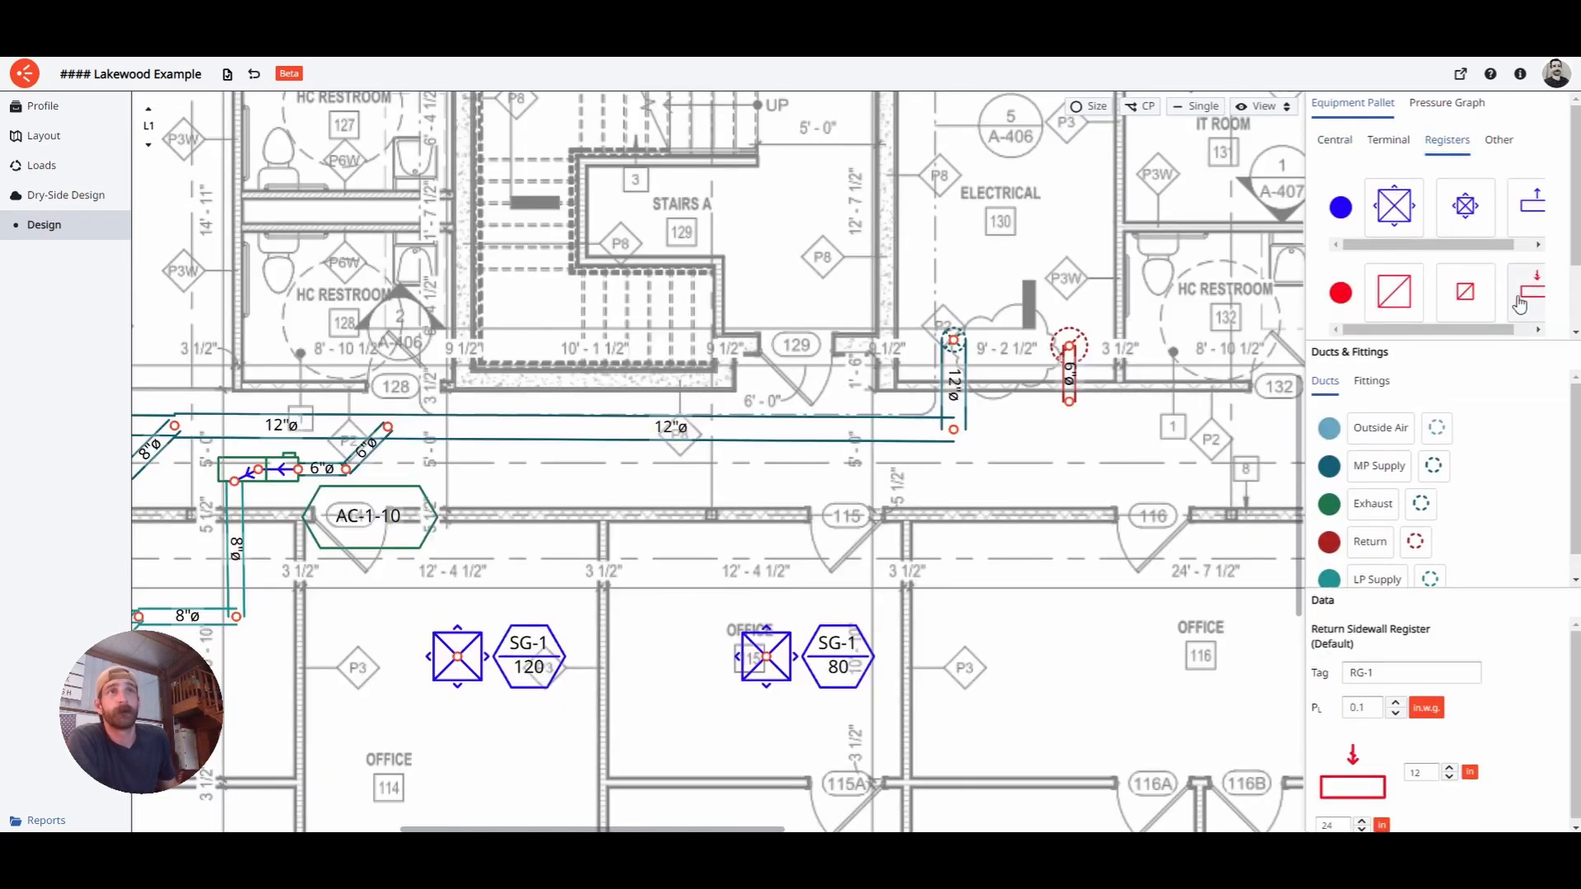
left_click(1081, 455)
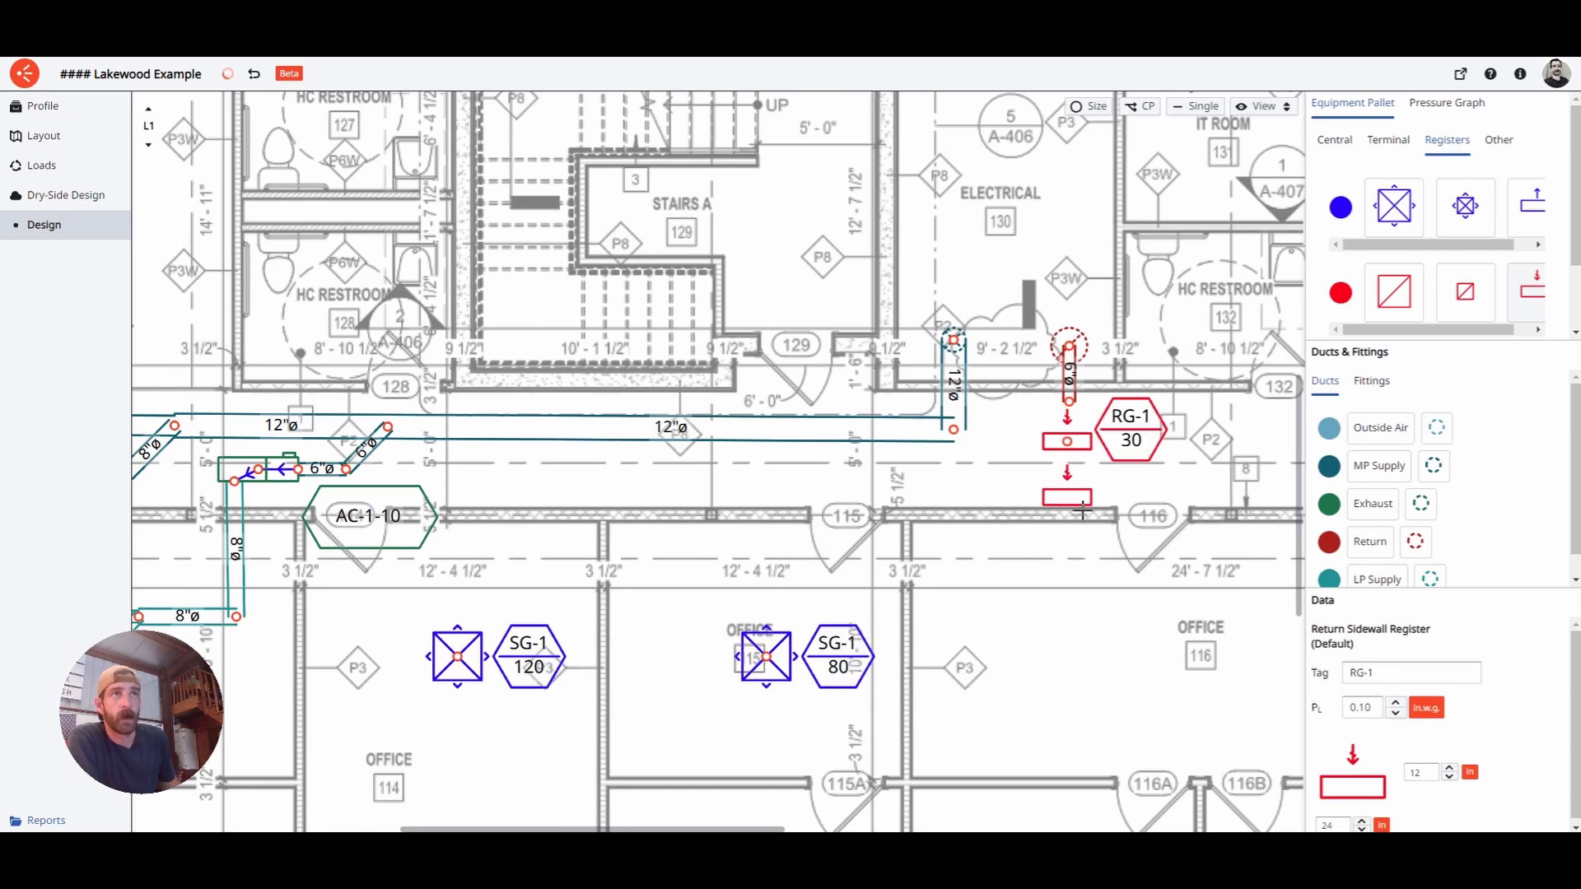
right_click(1070, 443)
left_click(1096, 506)
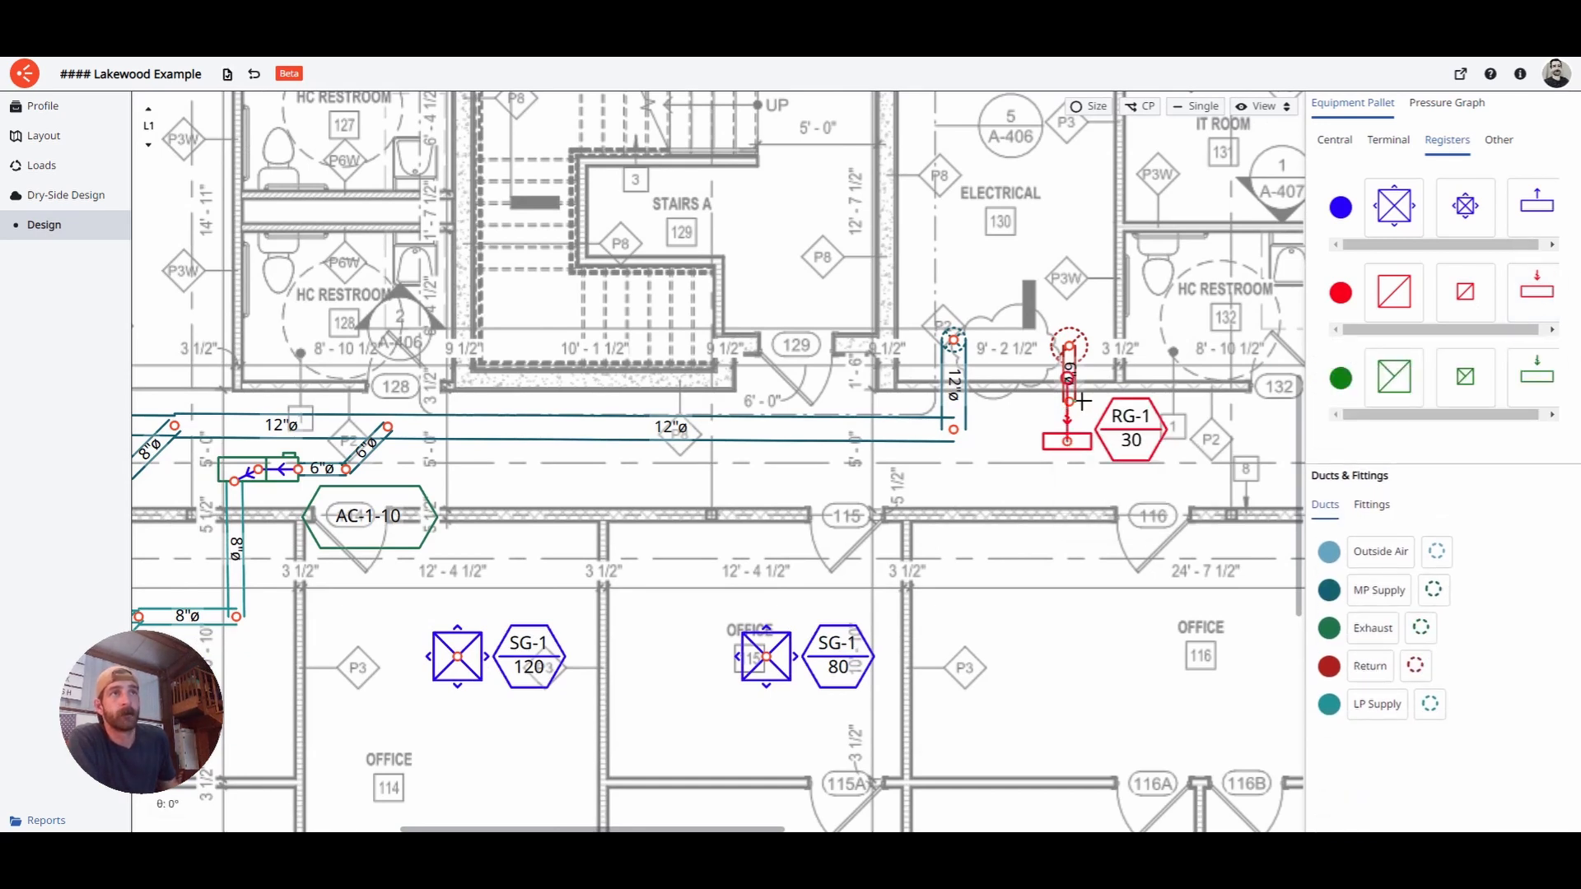
left_click(1084, 504)
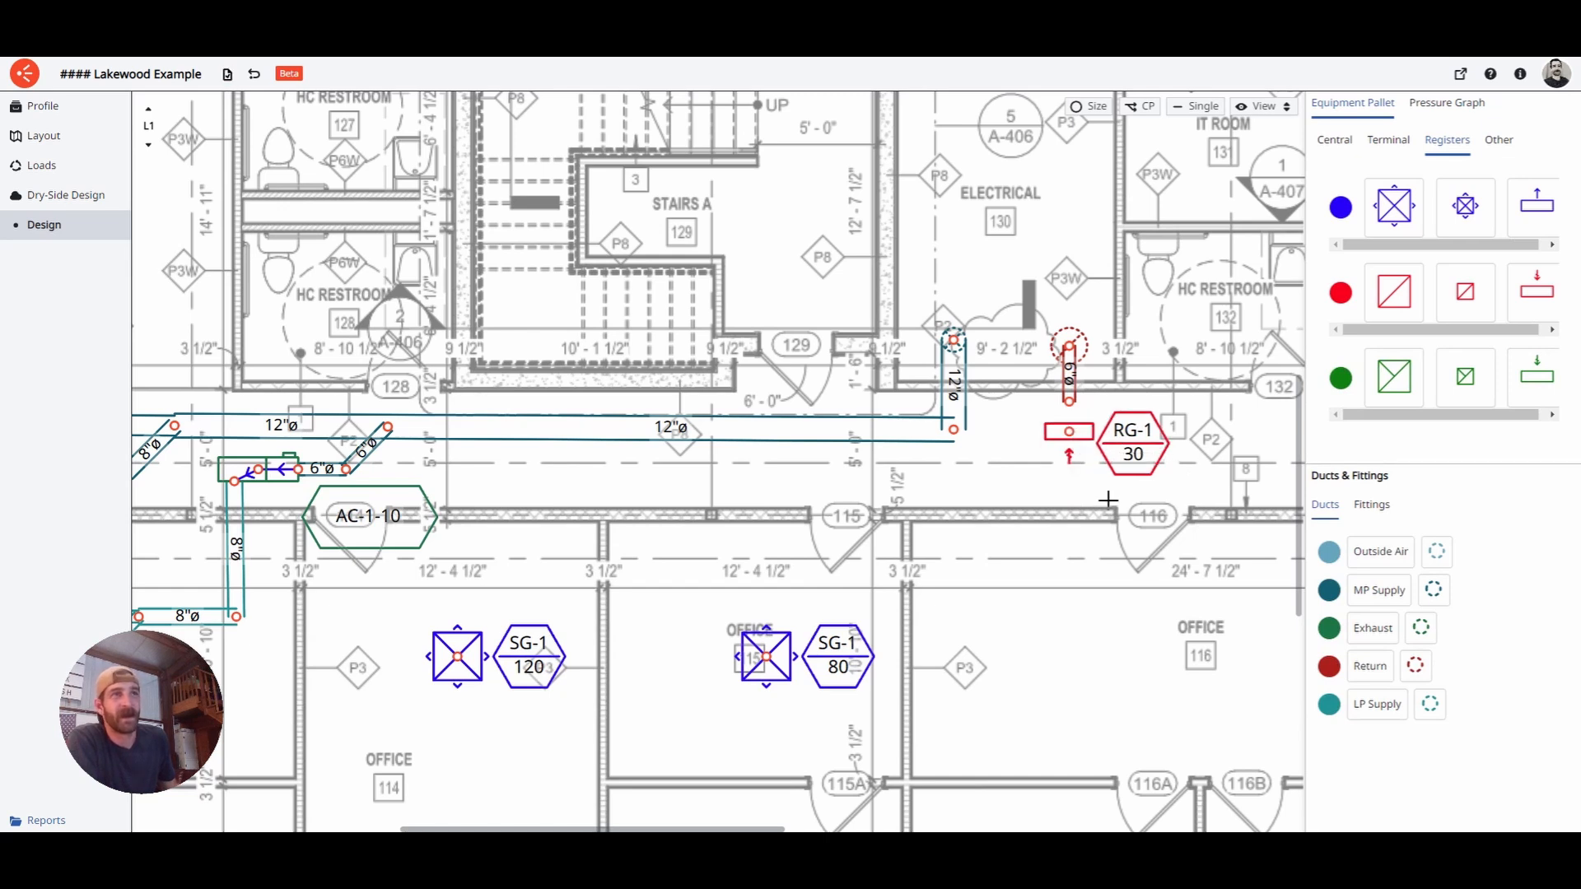
left_click_drag(1108, 500, 950, 486)
scroll(793, 459, "down", 4)
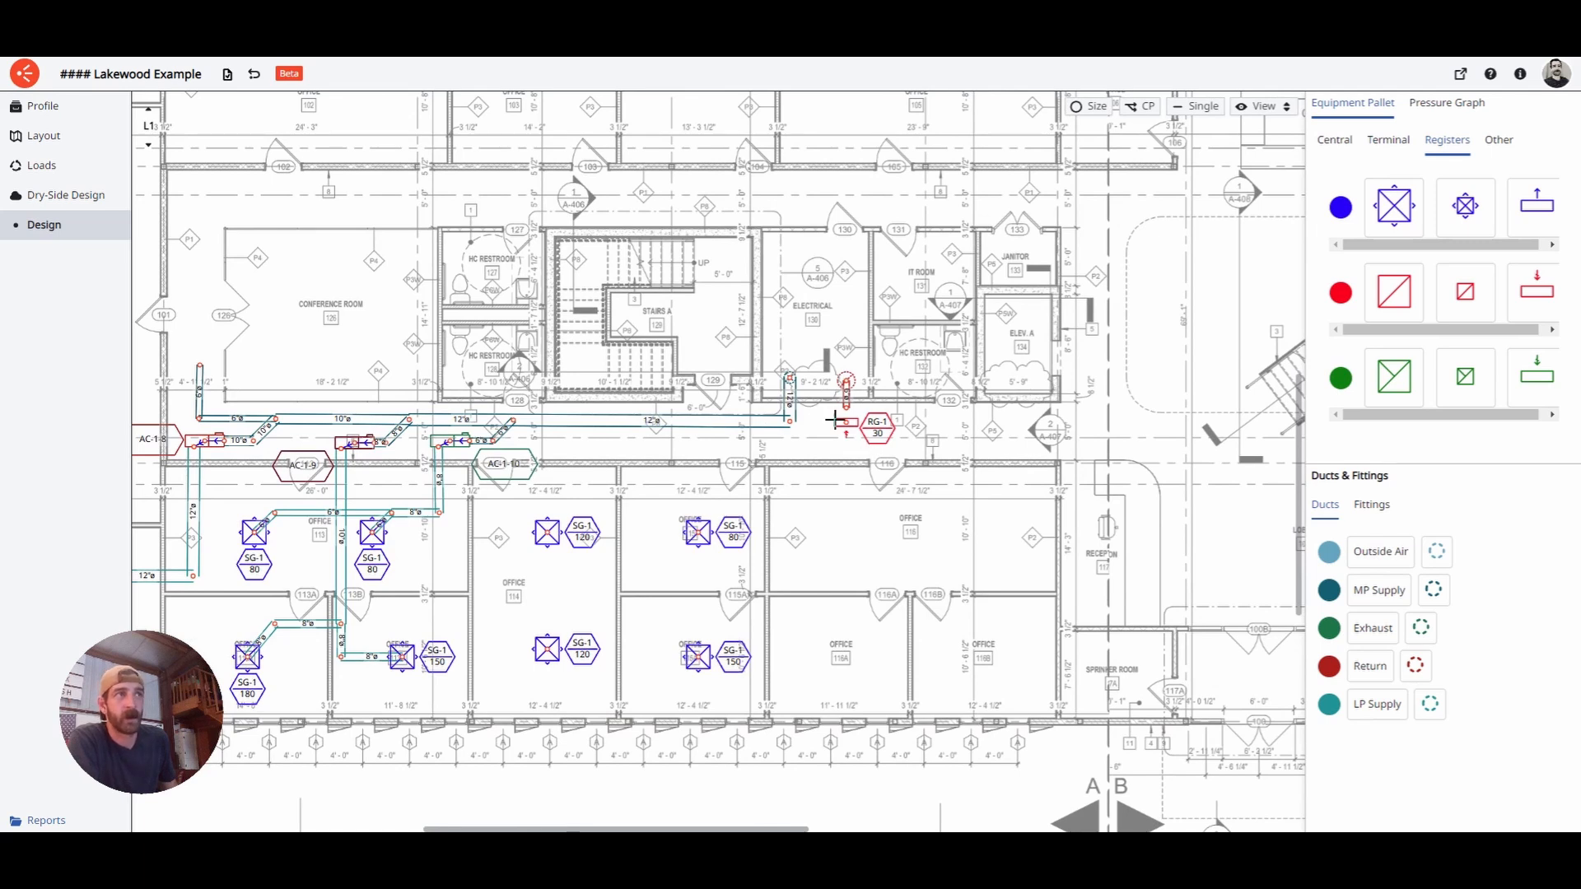
scroll(797, 457, "down", 4)
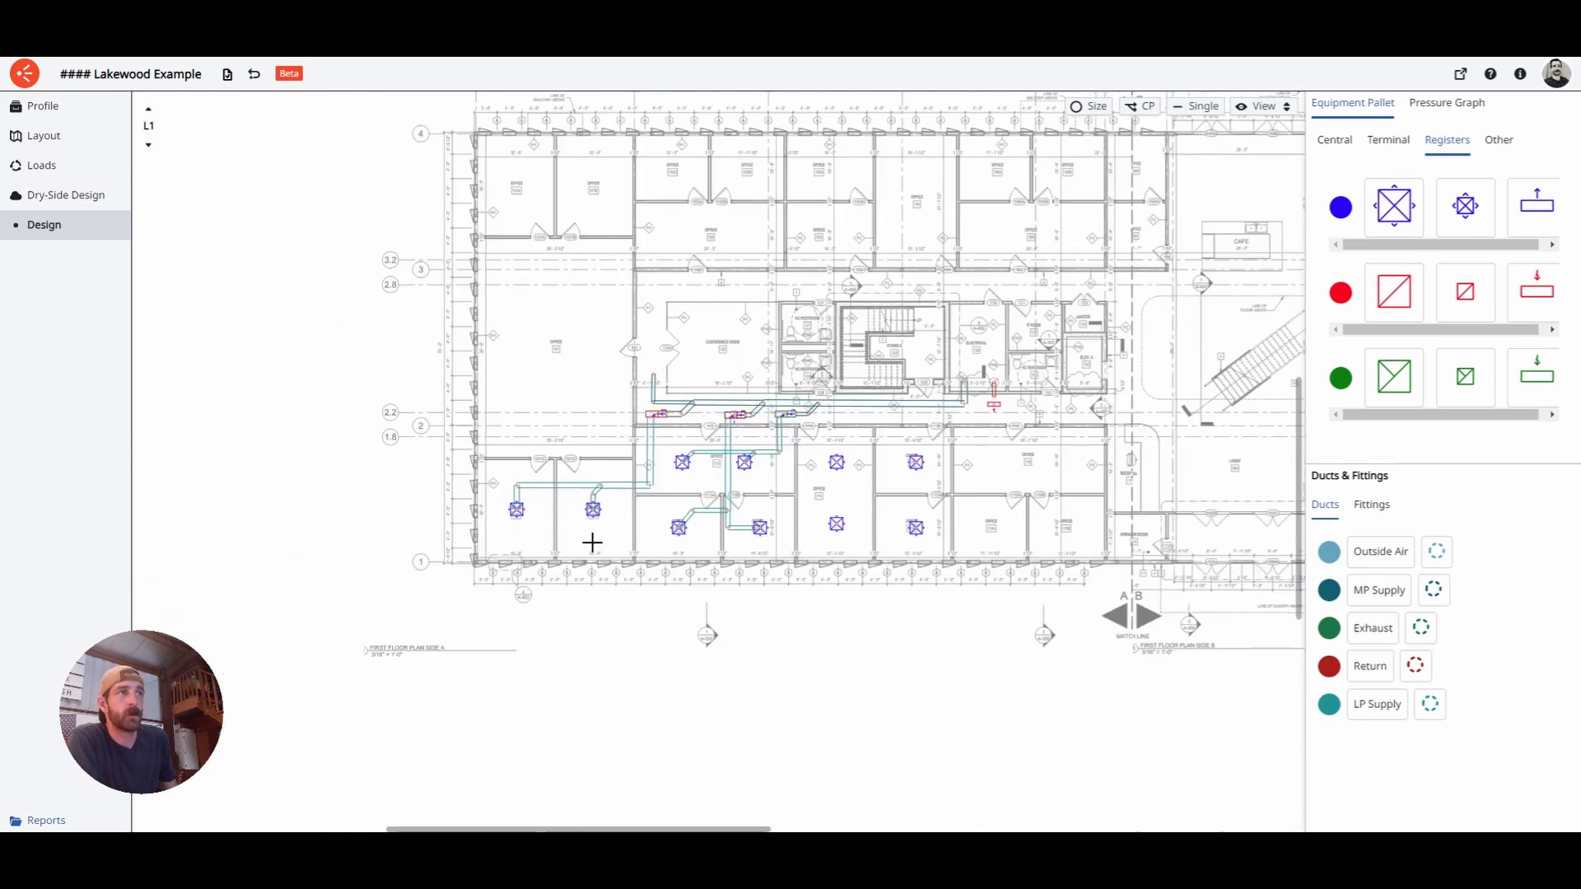
- With Manually Assign Spaces on RG-1, add offices 101C, 101D, 113, 113A, 113B, 114, 115 and 115A
left_click_drag(948, 506, 950, 512)
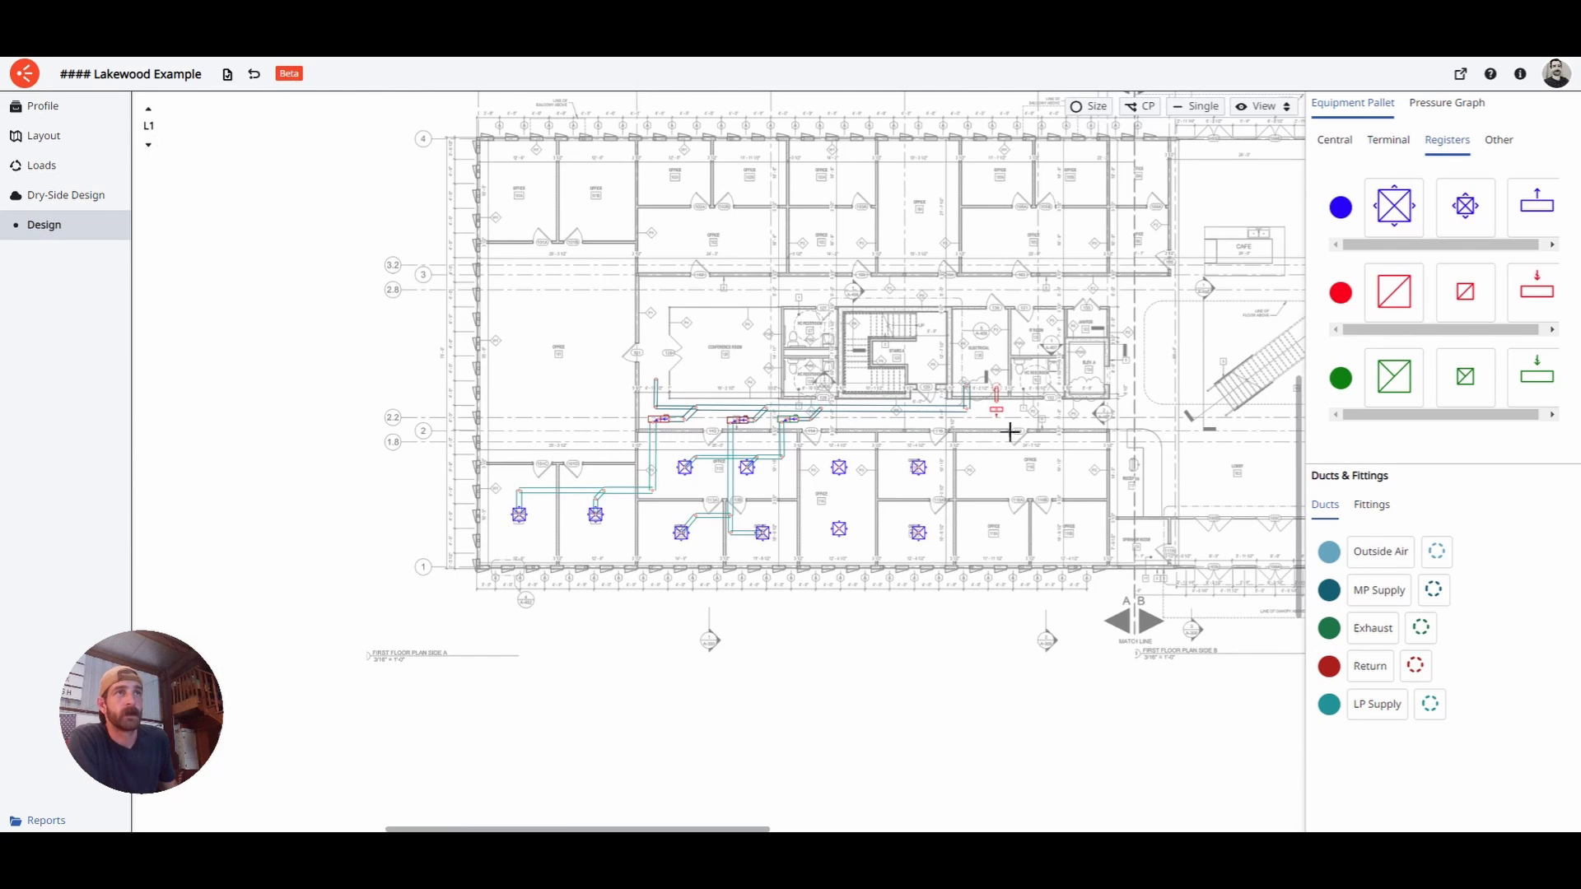
left_click(1000, 412)
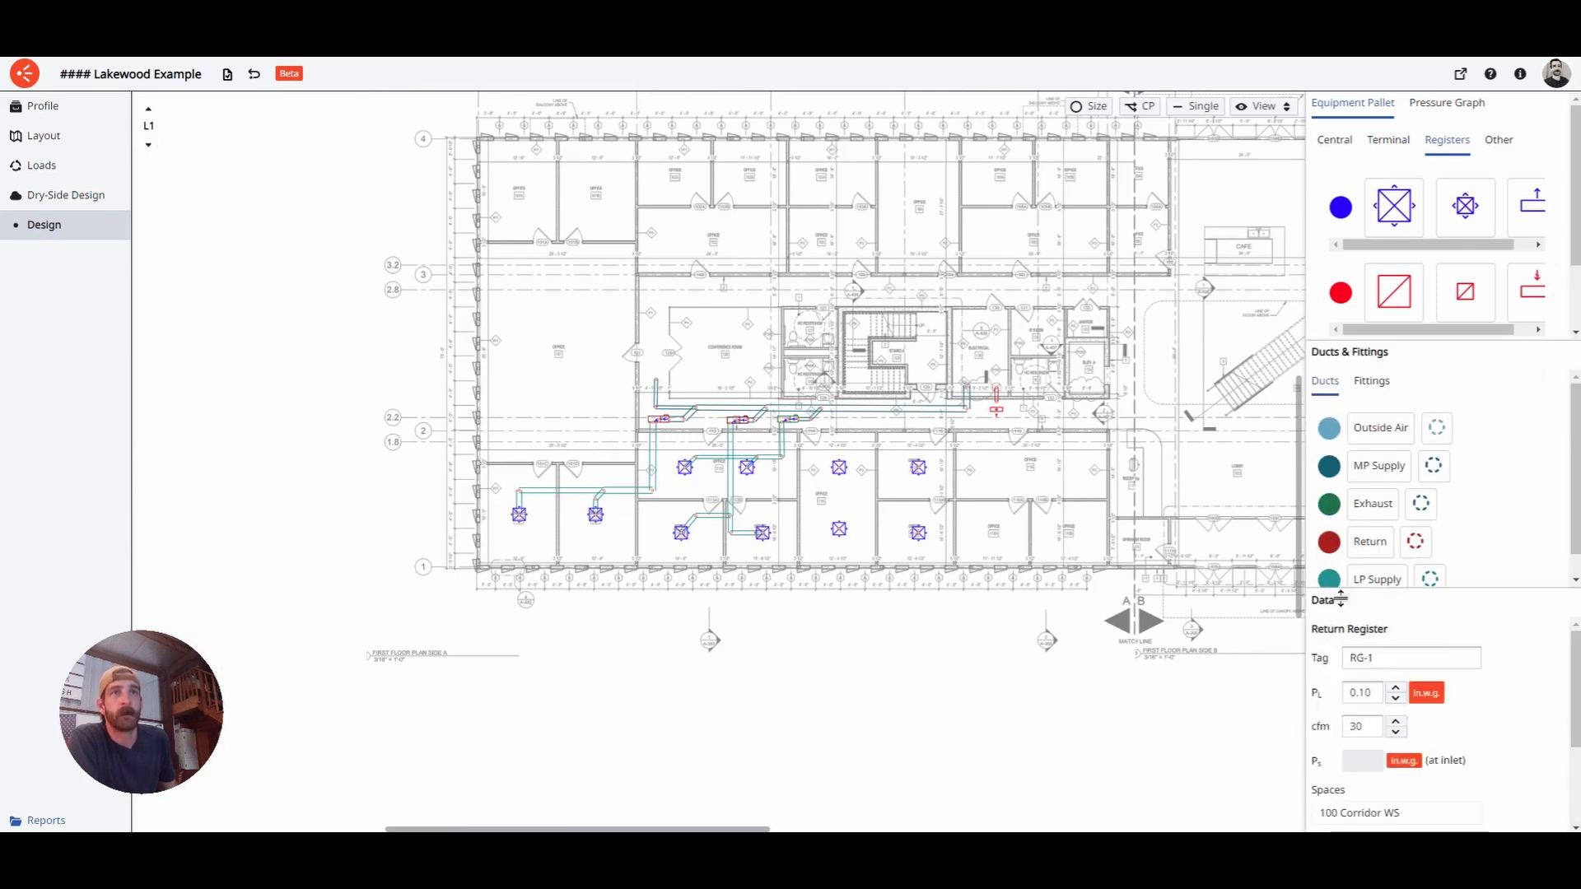
left_click(1421, 705)
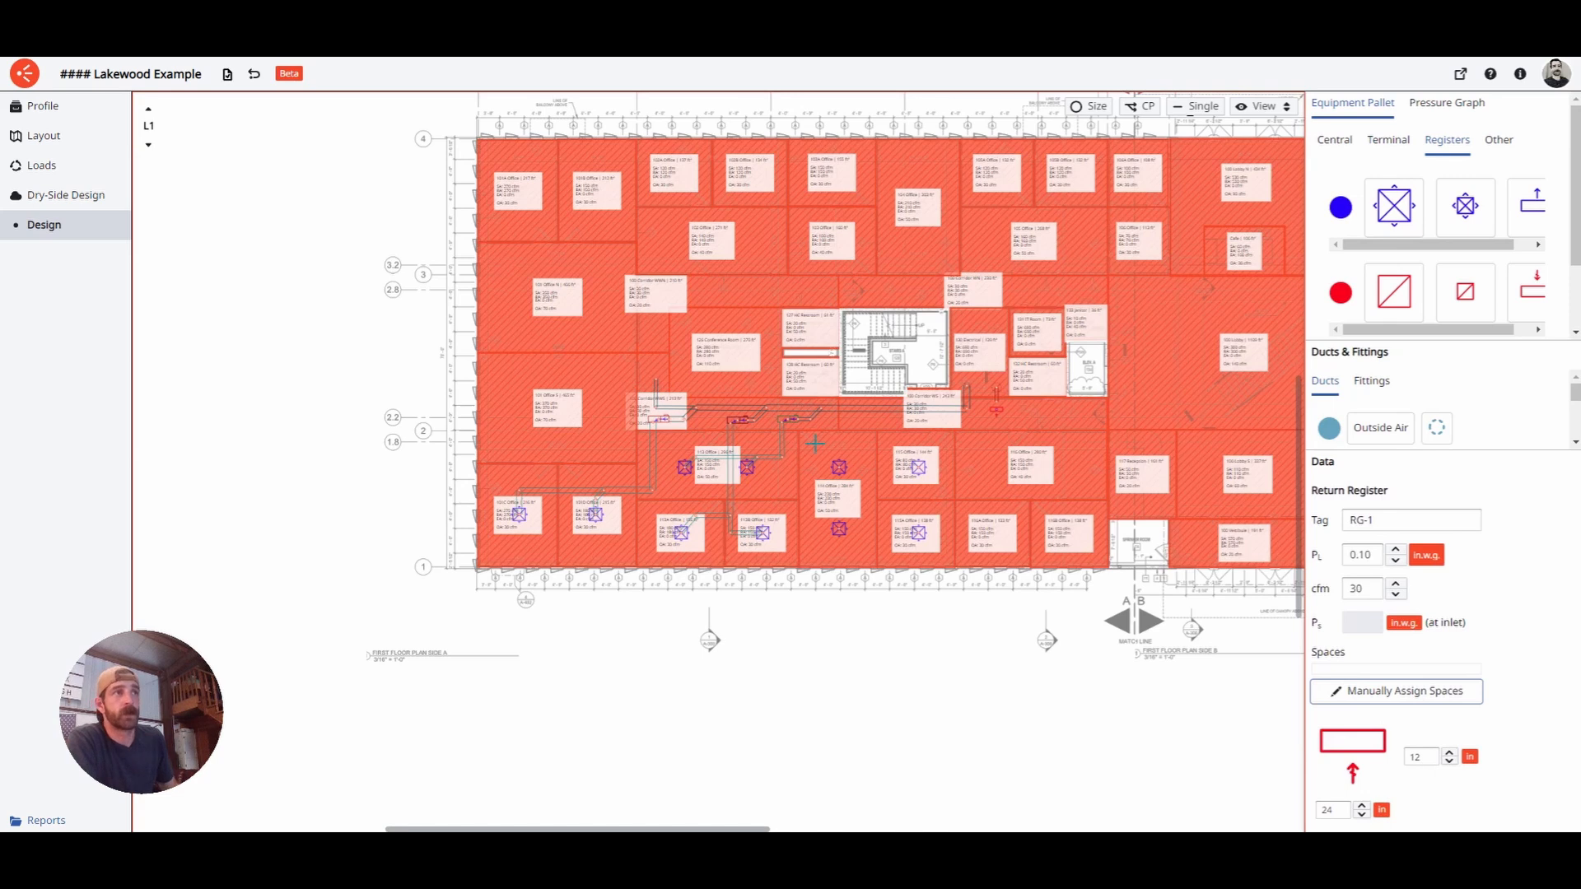
left_click(529, 540)
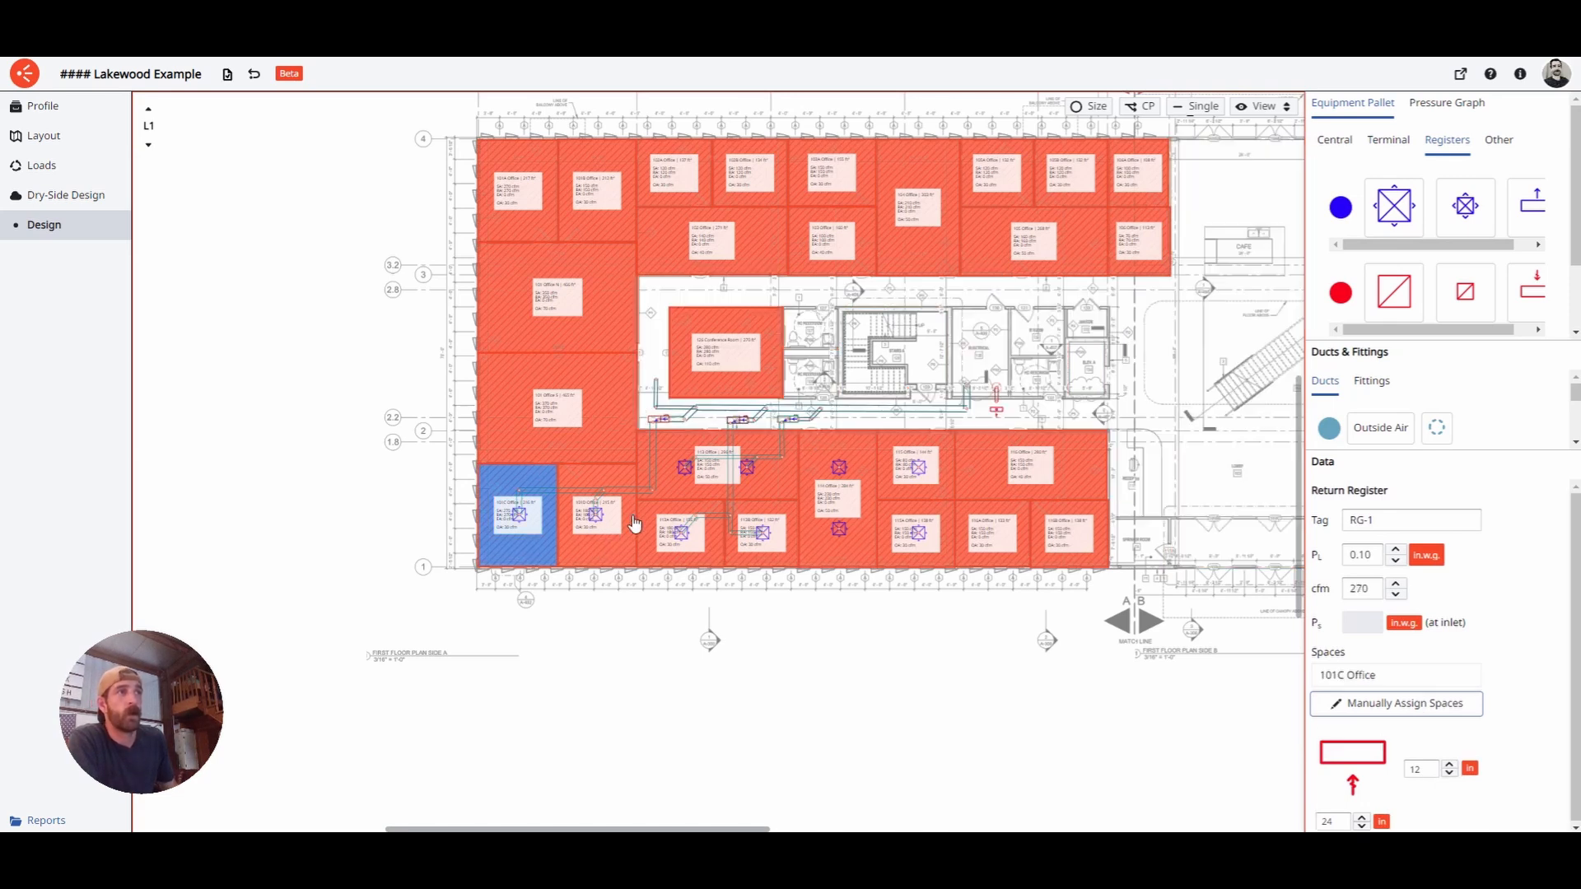
left_click(631, 519)
left_click(708, 494)
left_click(709, 551)
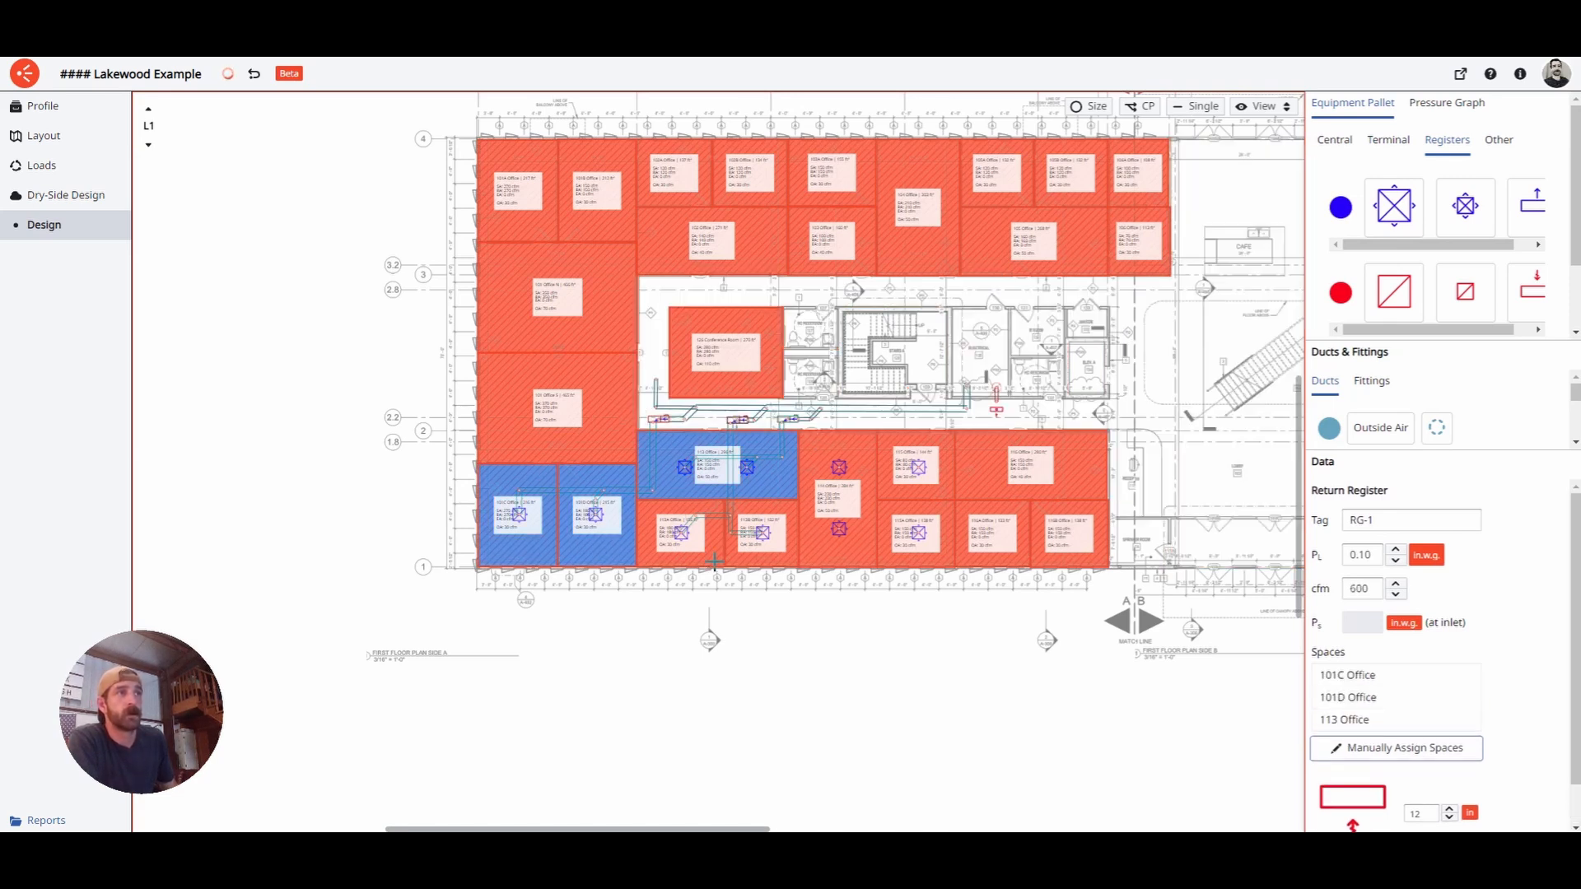
left_click(783, 563)
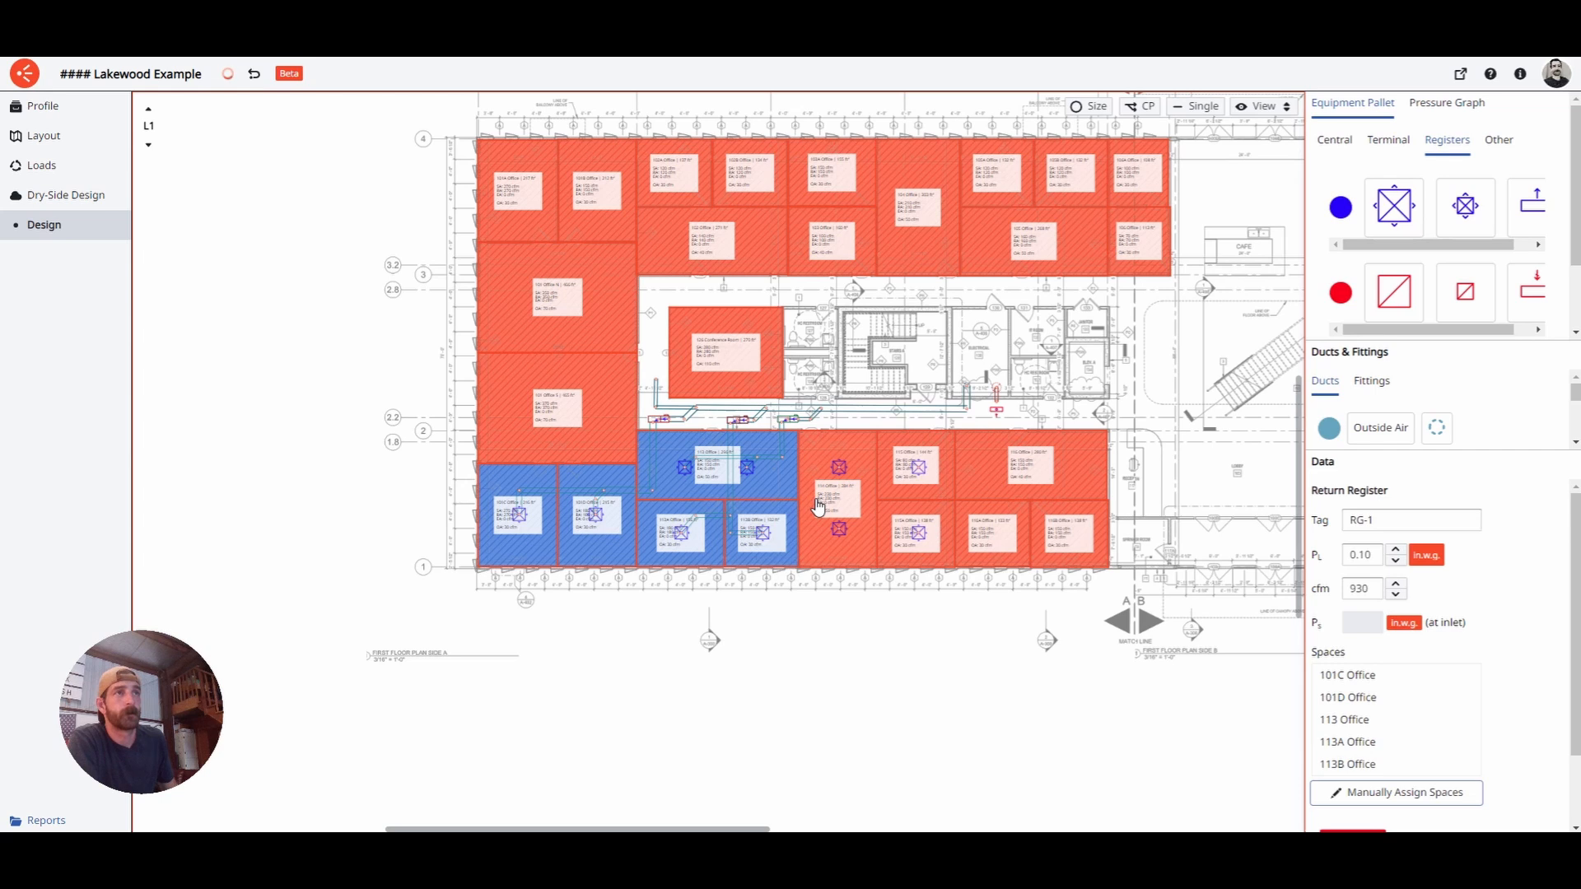
left_click(818, 507)
left_click(909, 494)
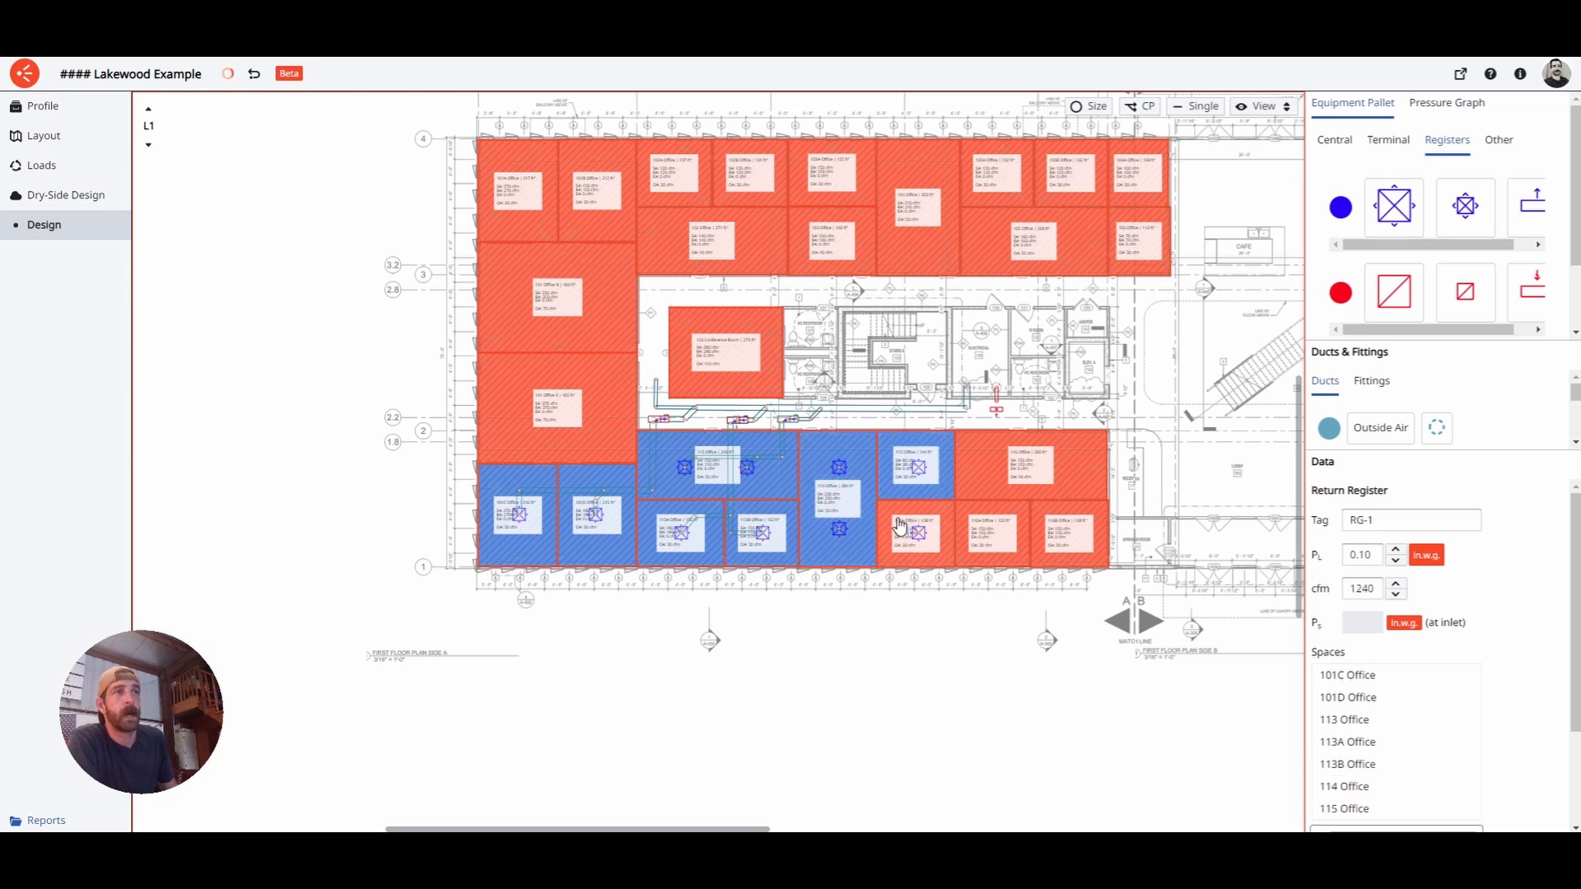
left_click(901, 529)
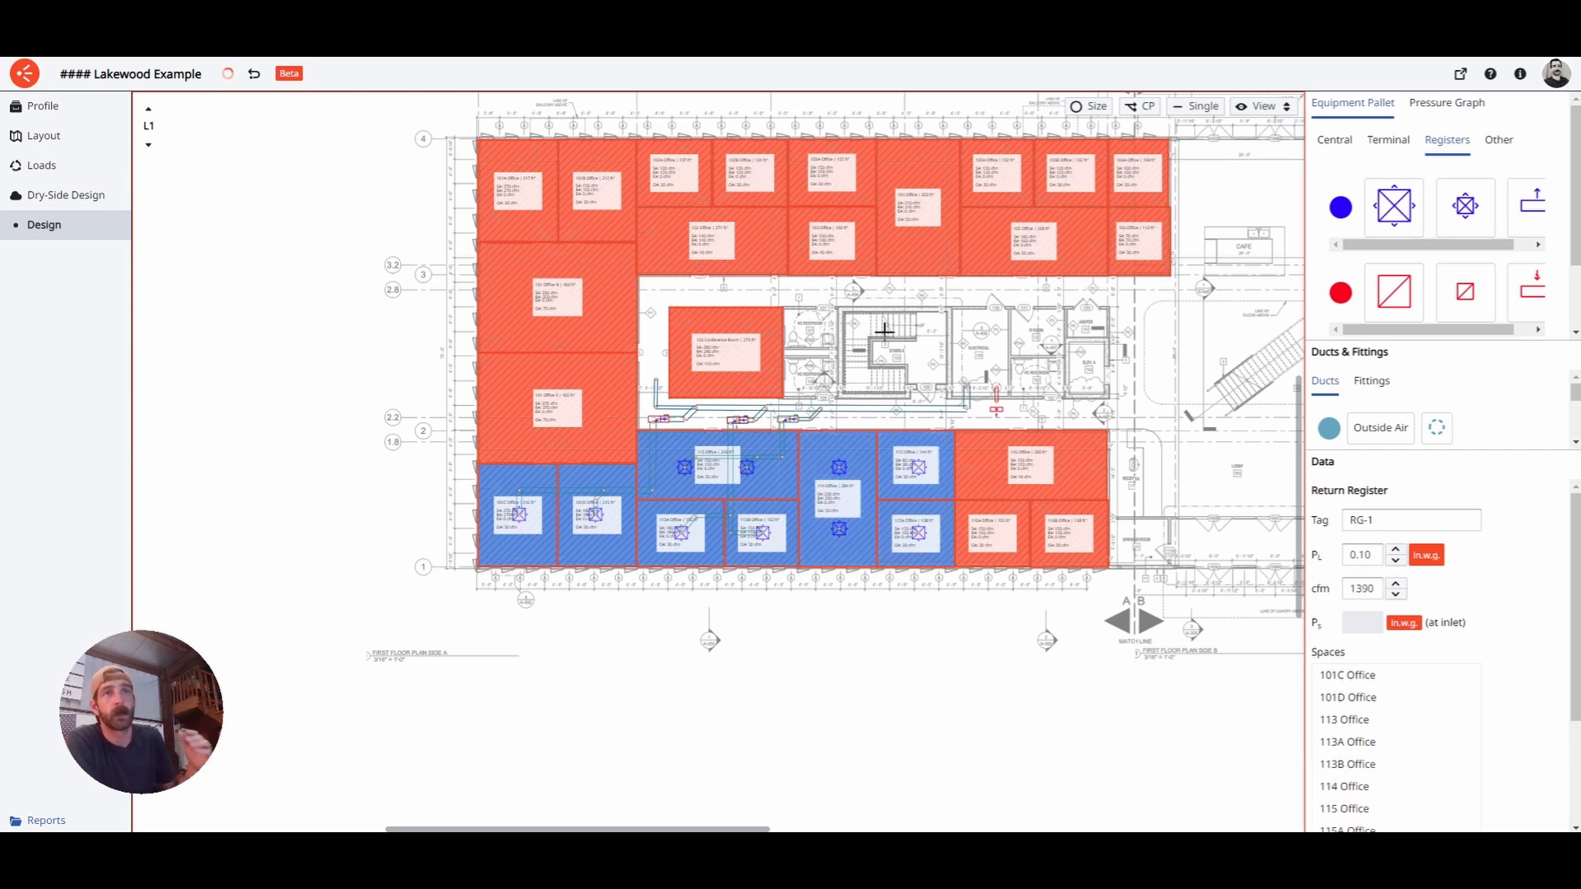
left_click(858, 661)
- Connect the return duct's end to RG-1 and size it to 16"x14"
left_click(1020, 521)
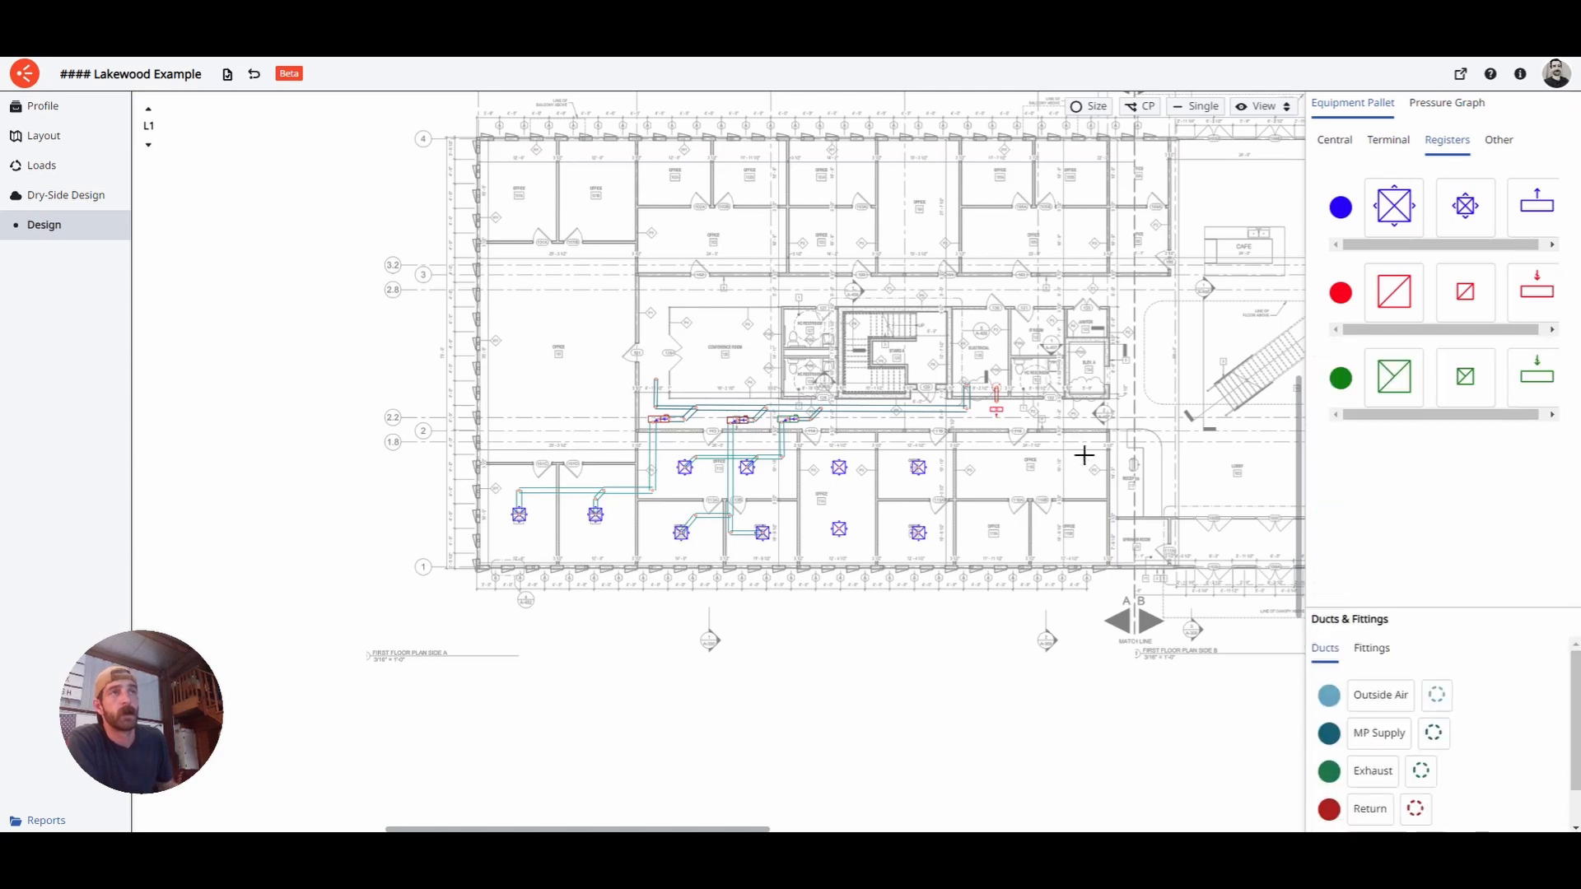
scroll(1038, 430, "up", 5)
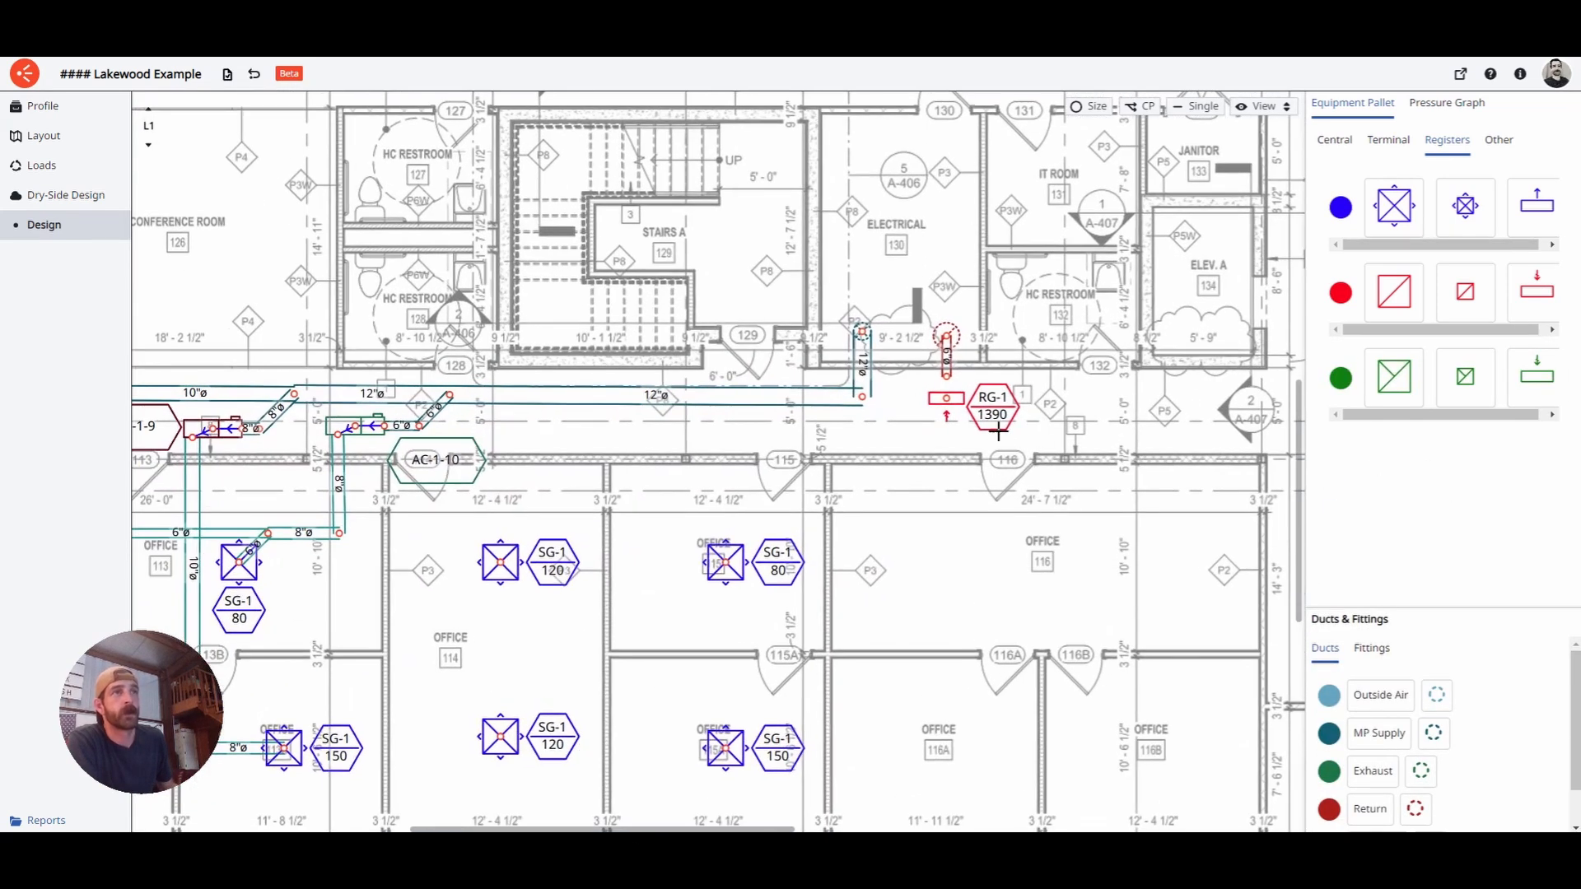
middle_click_drag(950, 463, 1004, 495)
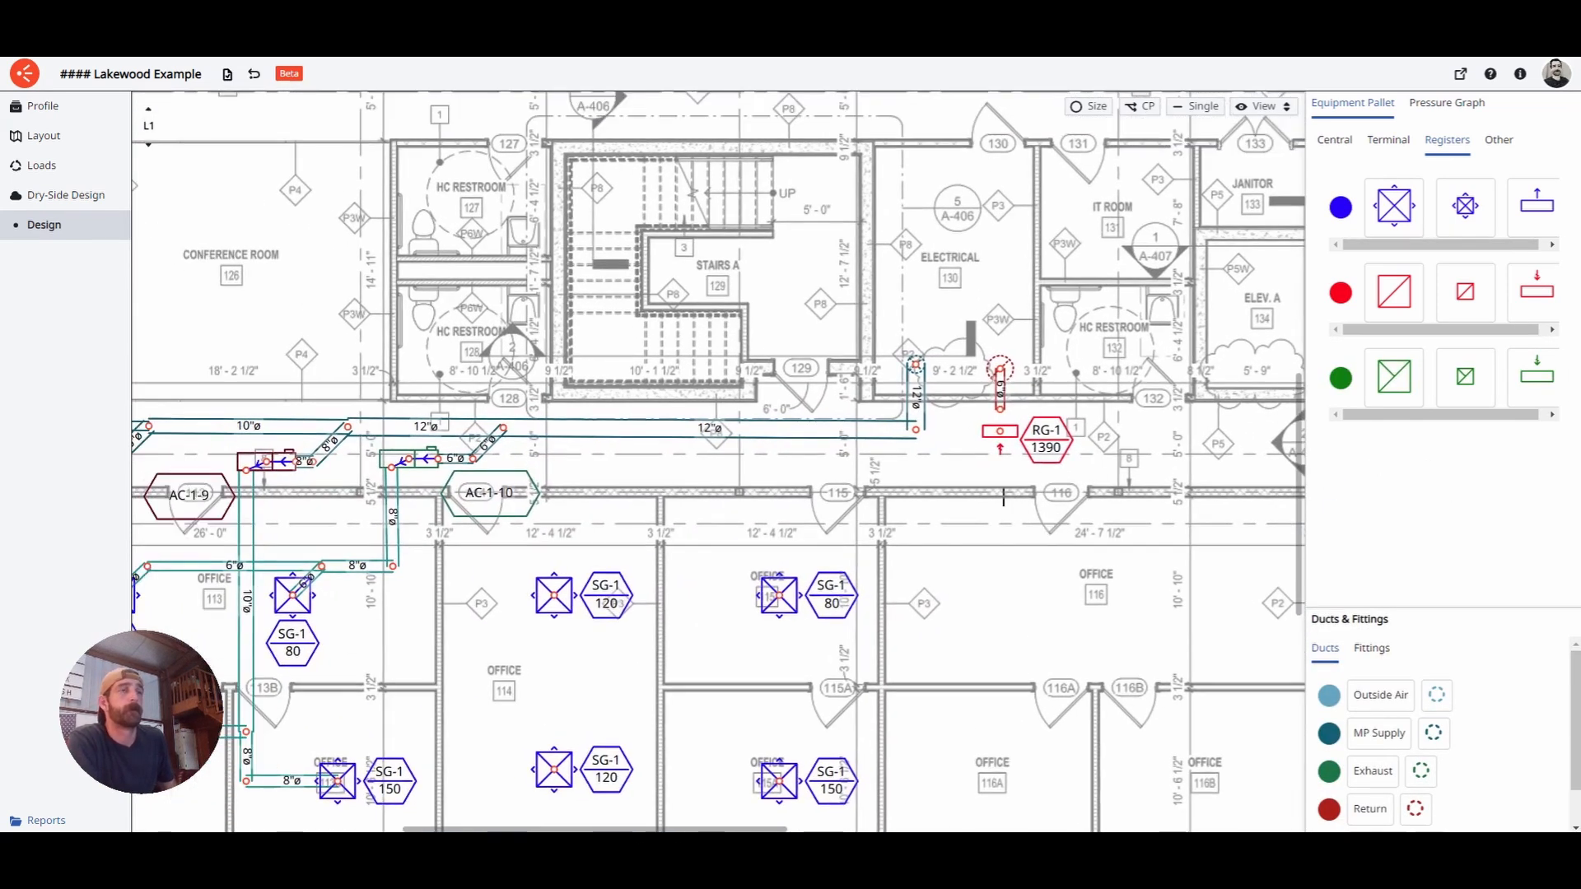
scroll(1016, 419, "up", 4)
mouse_move(1003, 422)
left_mouse_down()
mouse_move(1004, 474)
mouse_move(1006, 416)
left_mouse_up()
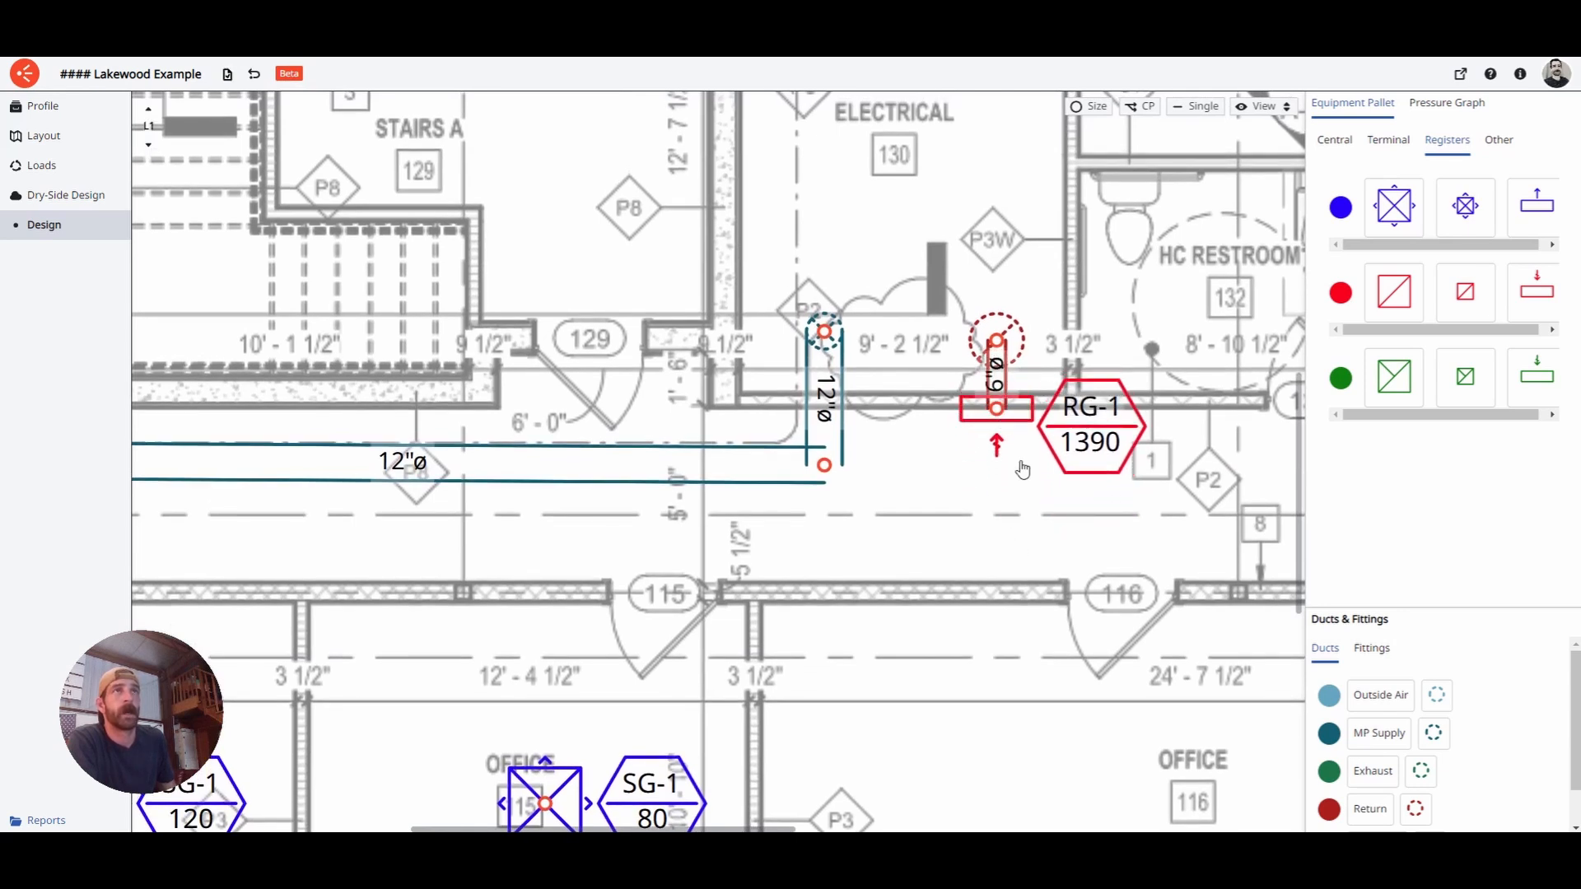
left_click(1098, 112)
left_click(1021, 380)
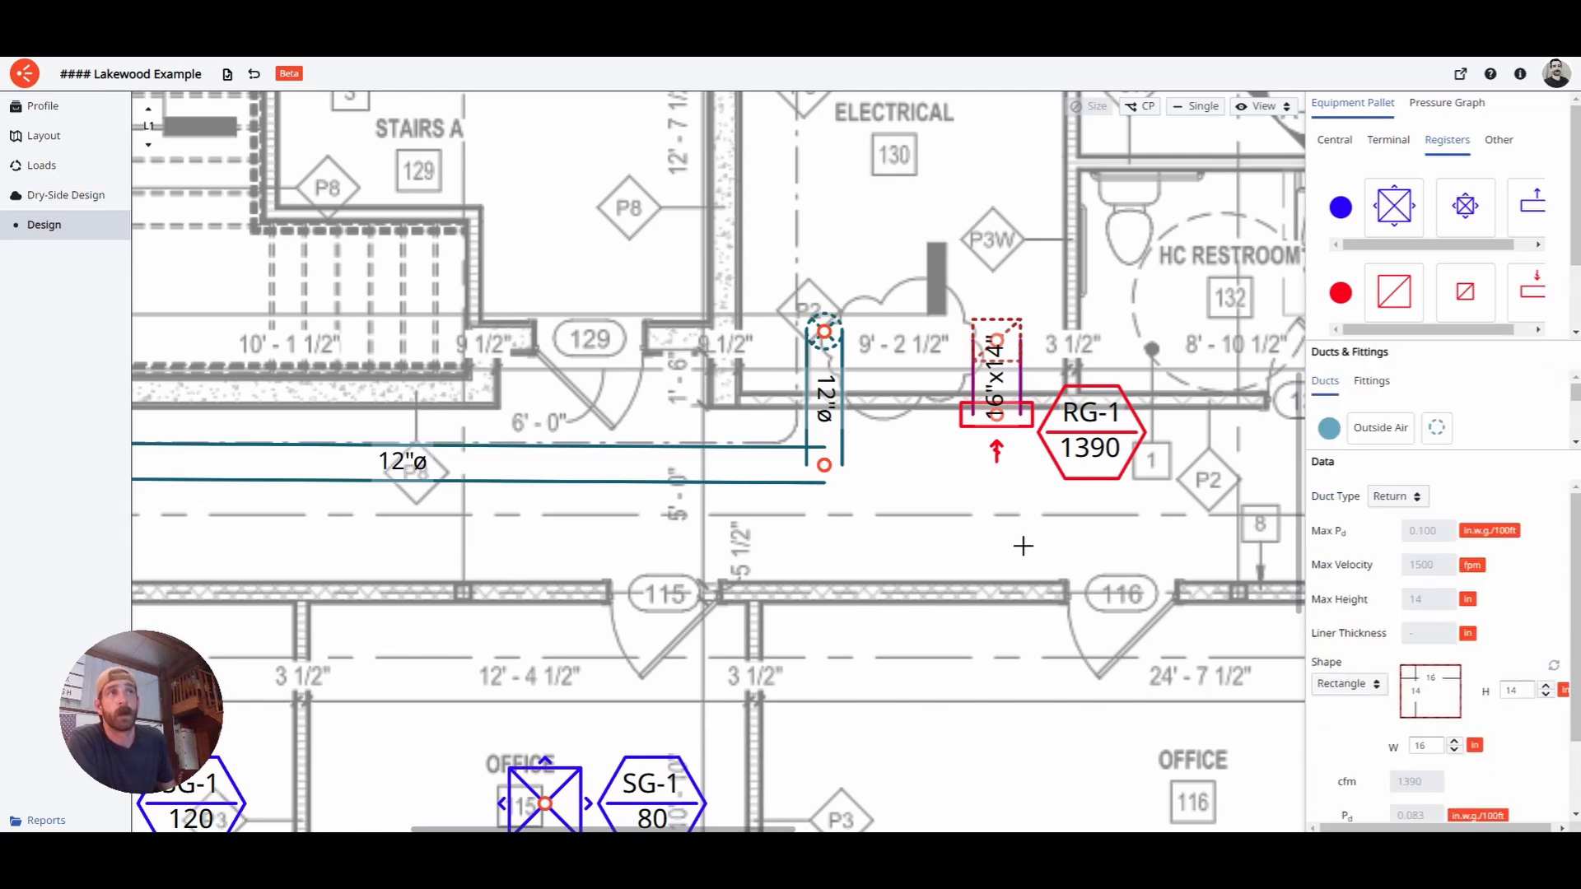
left_click(935, 565)
- Confirm RG-1's 1390 cfm airflow and assigned rooms, then zoom out over the L1 plan
scroll(1007, 507, "down", 5)
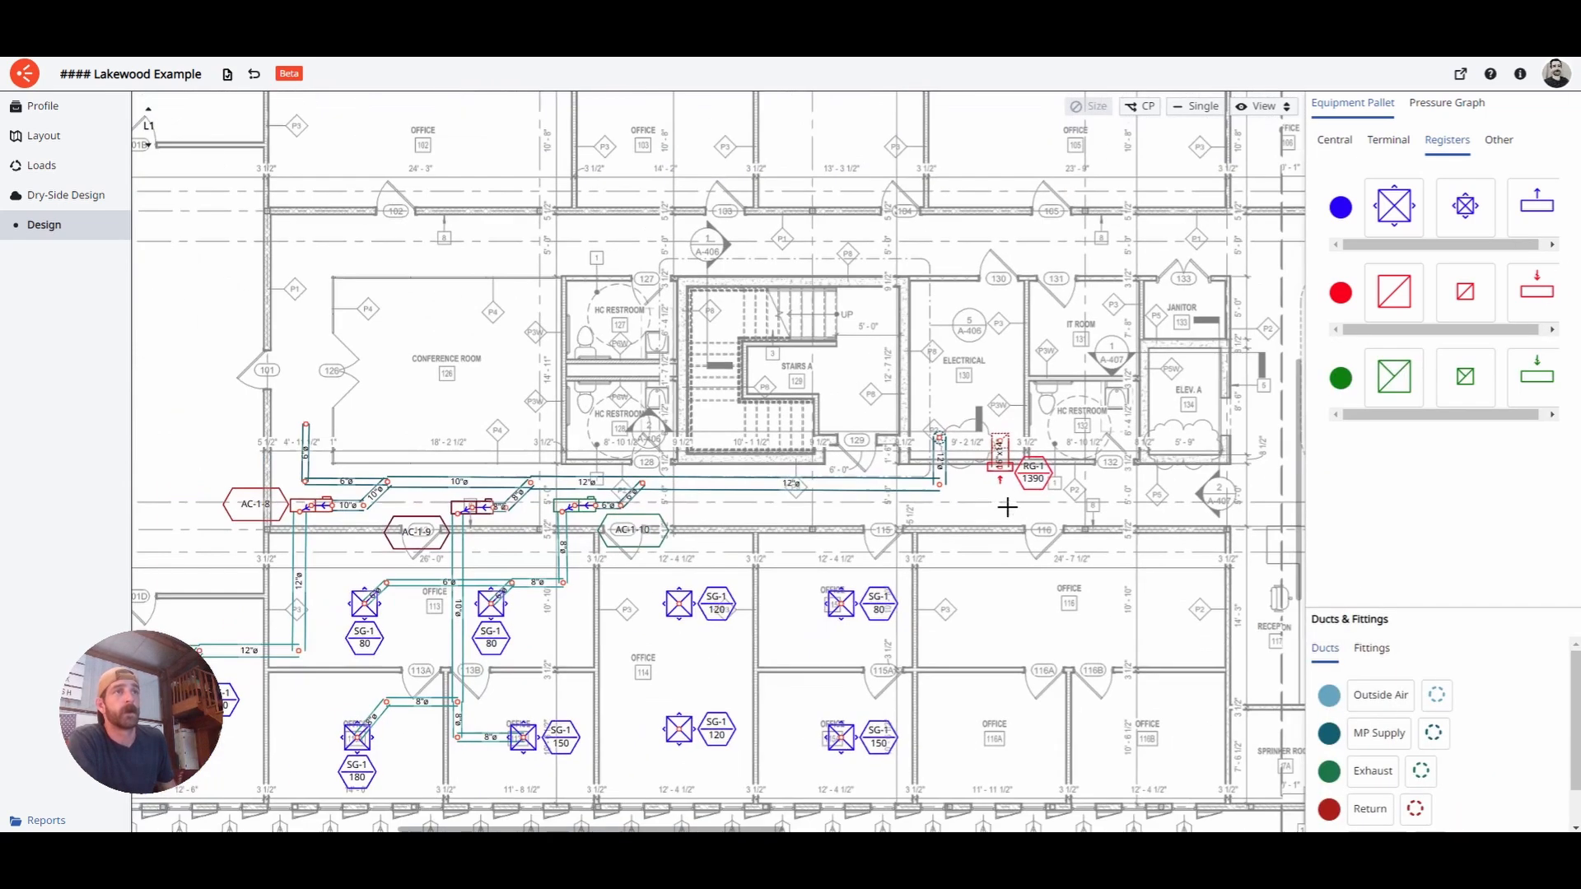
middle_click_drag(562, 590, 752, 529)
middle_click_drag(1097, 610, 975, 602)
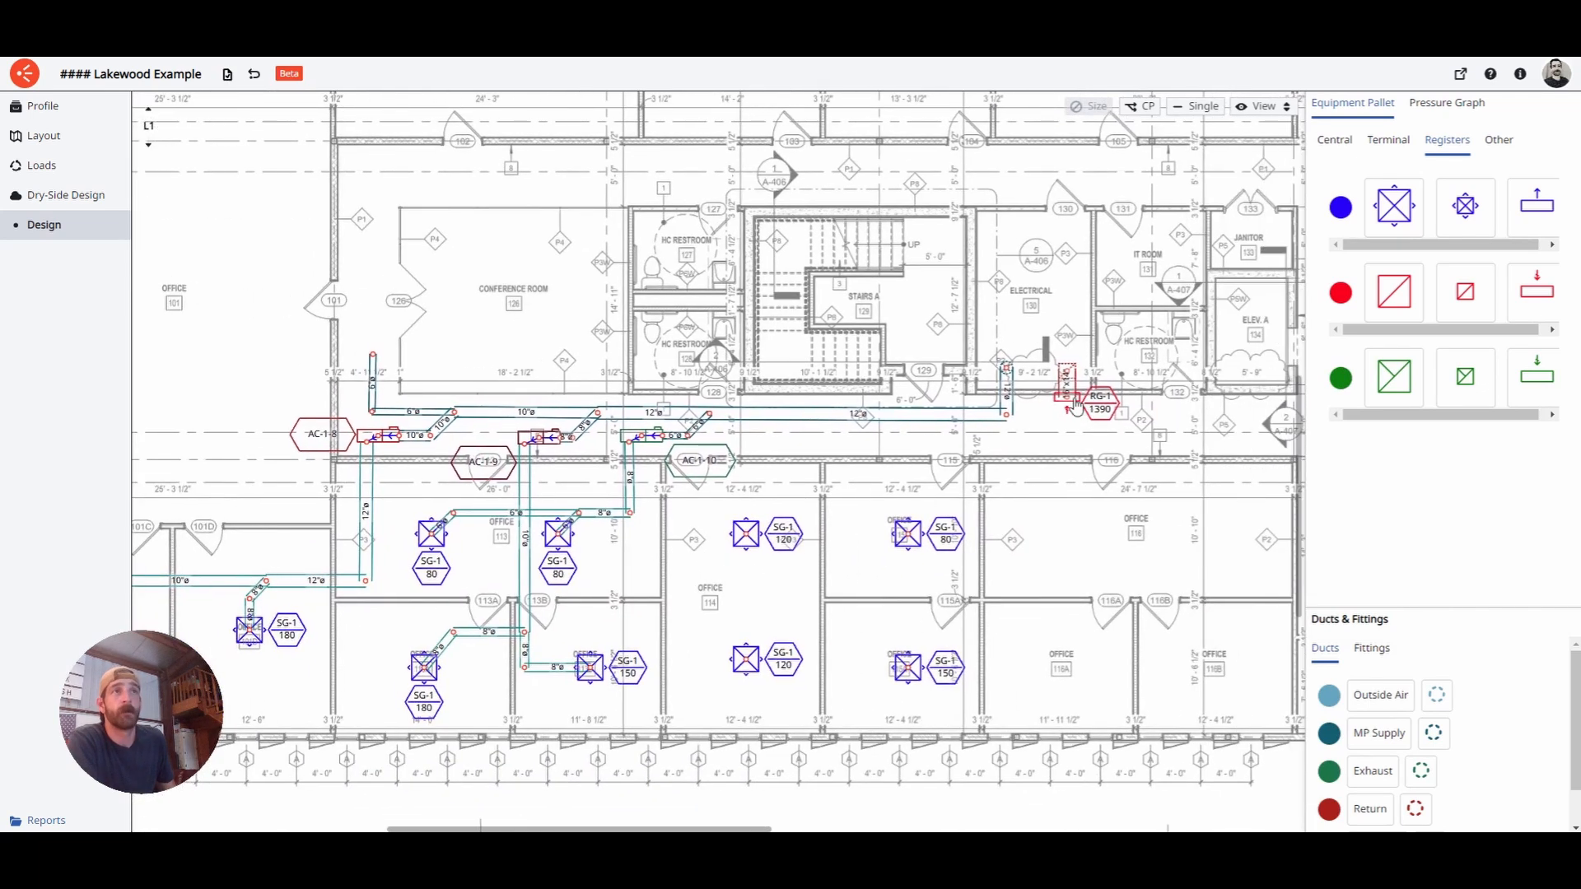
left_click(1075, 404)
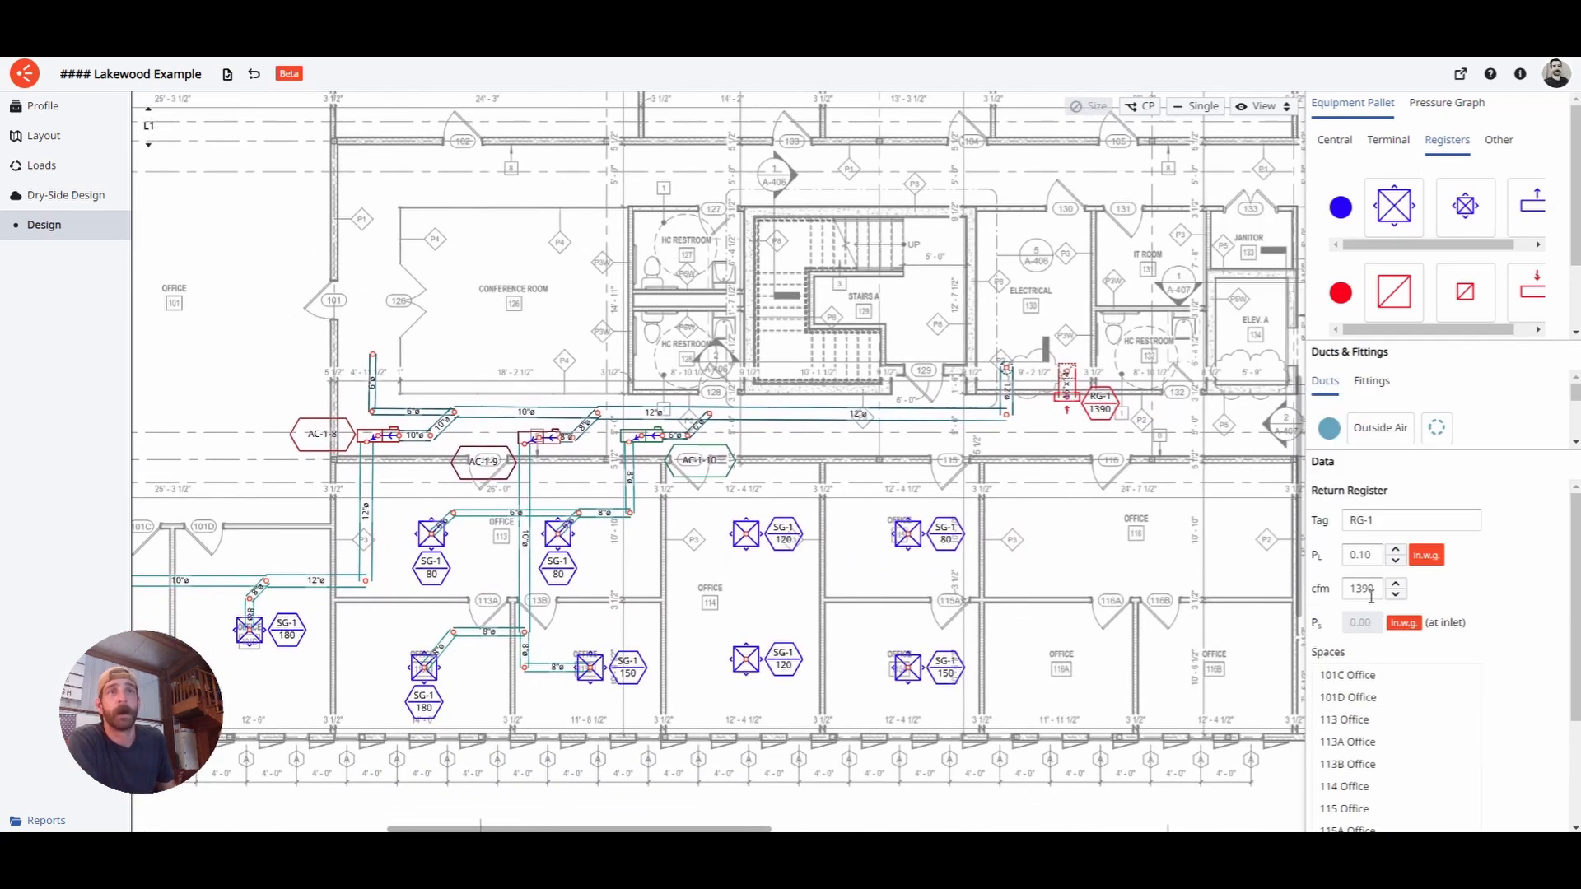
left_click(1065, 457)
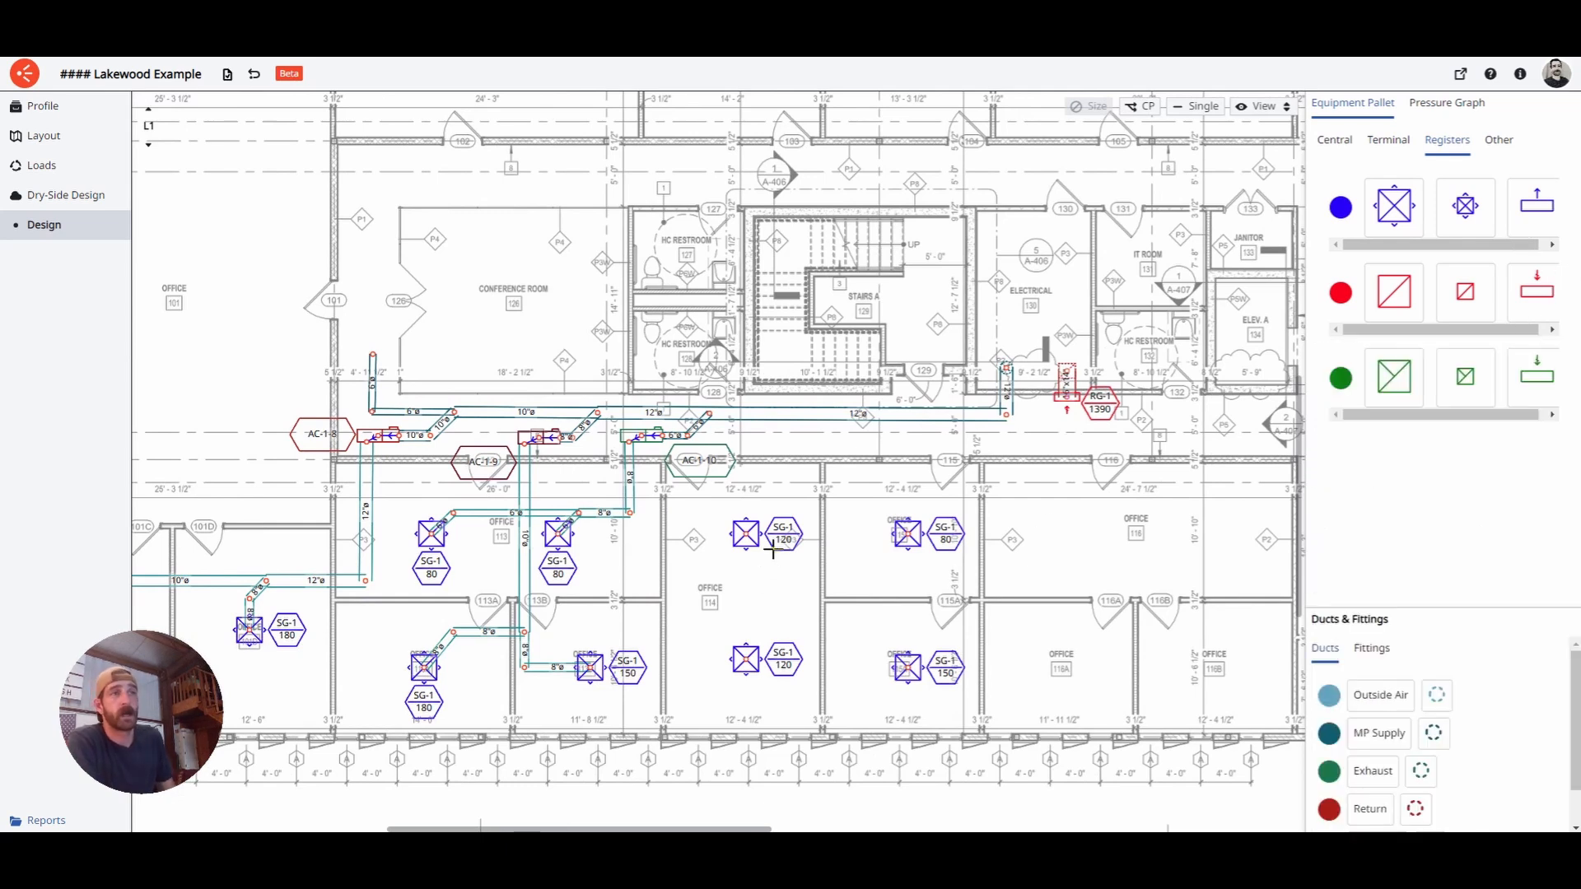
scroll(783, 577, "left", 5)
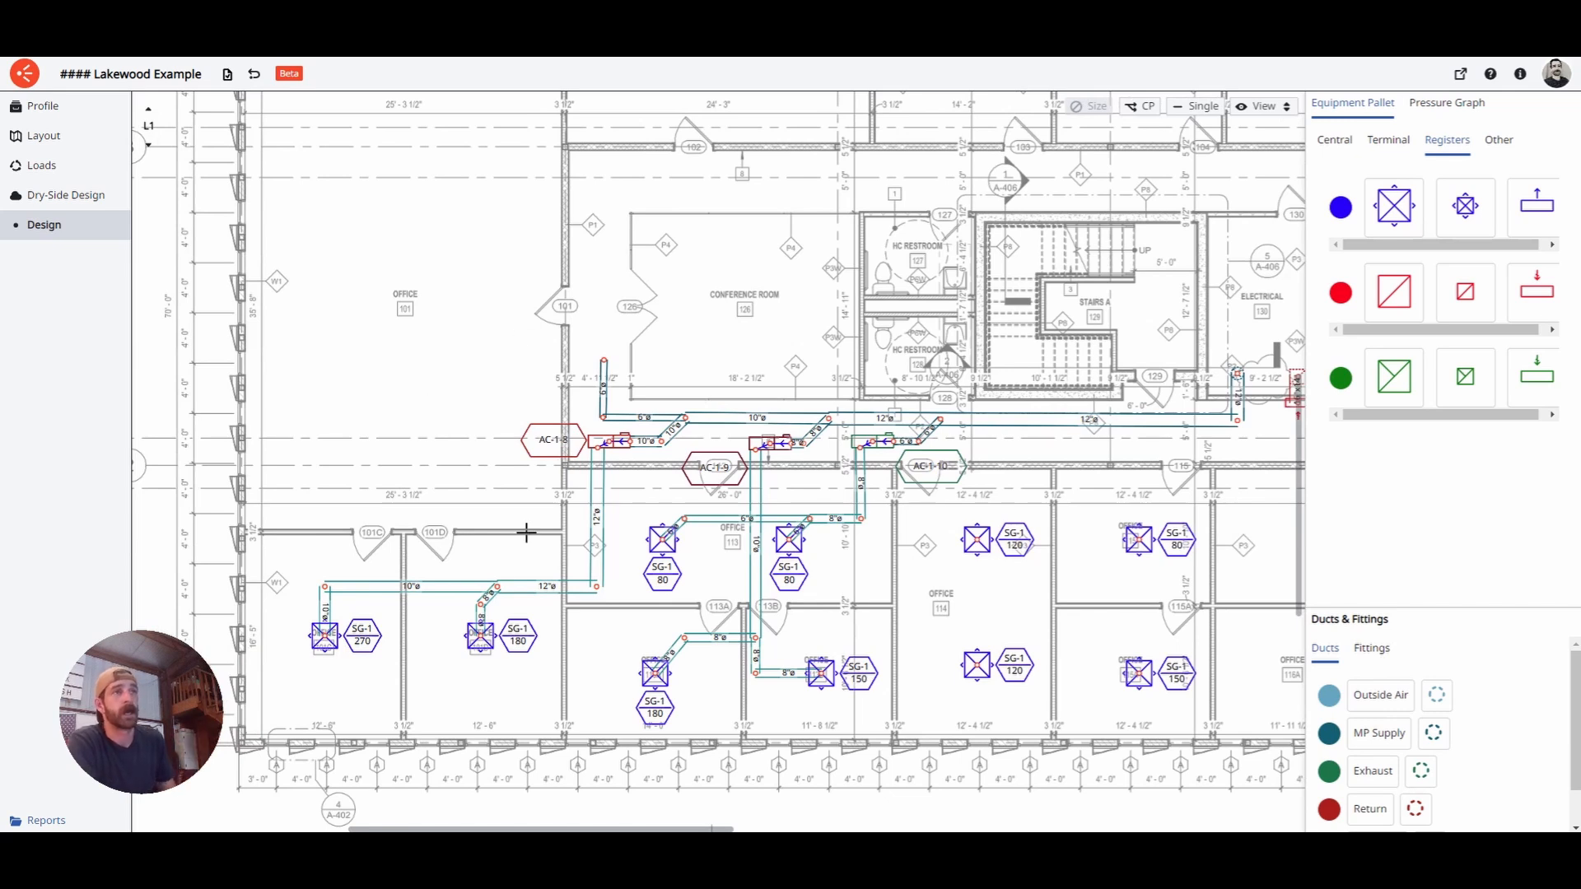
scroll(939, 504, "down", 2)
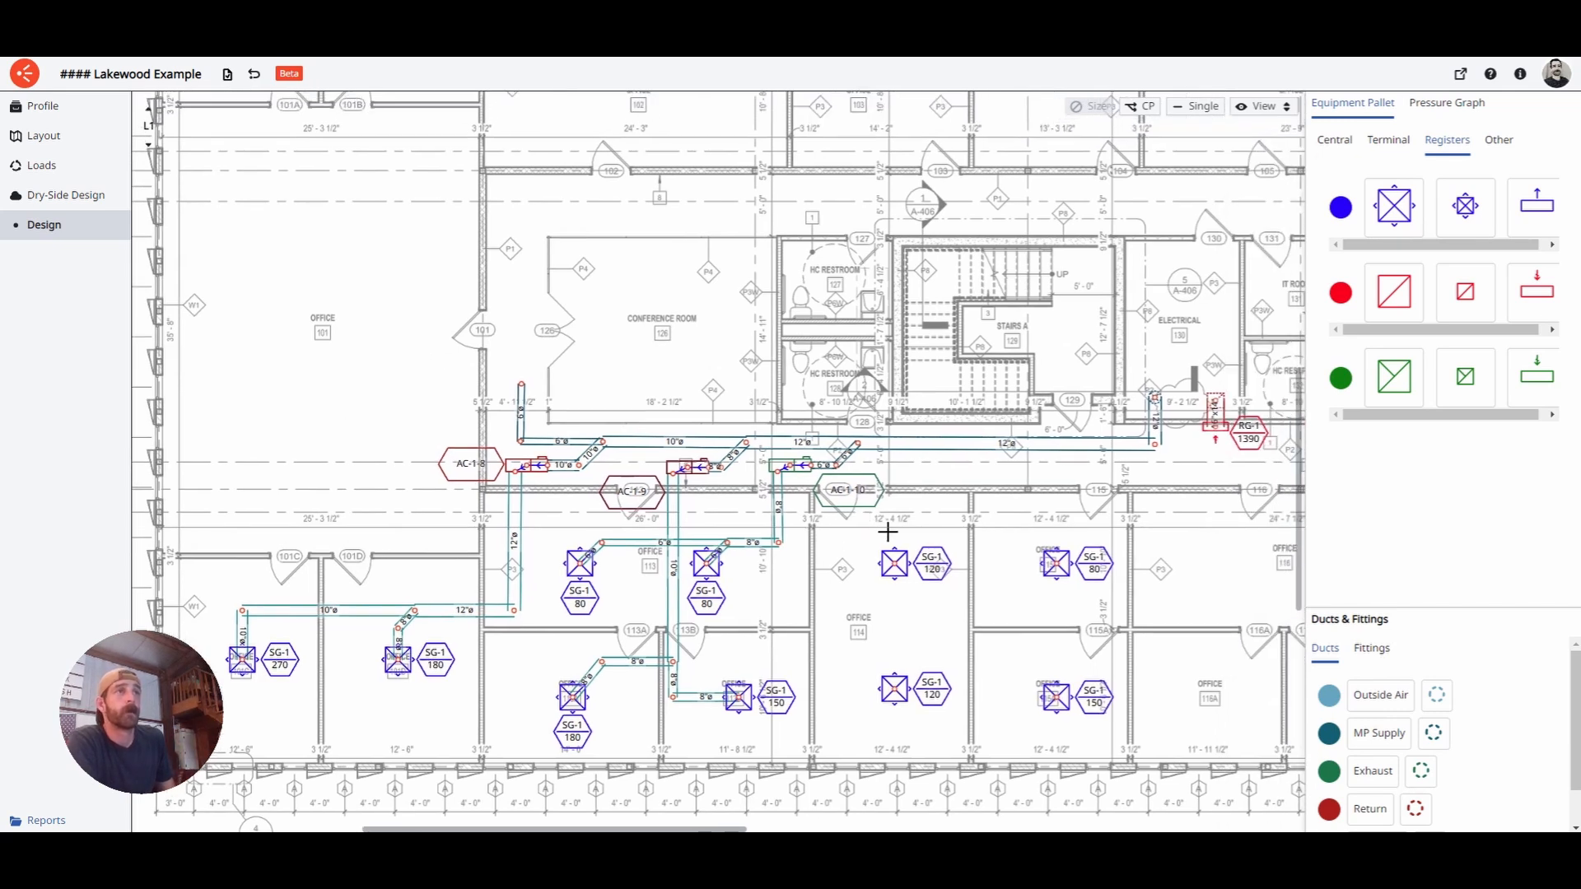
scroll(892, 544, "down", 2)
scroll(894, 545, "right", 3)
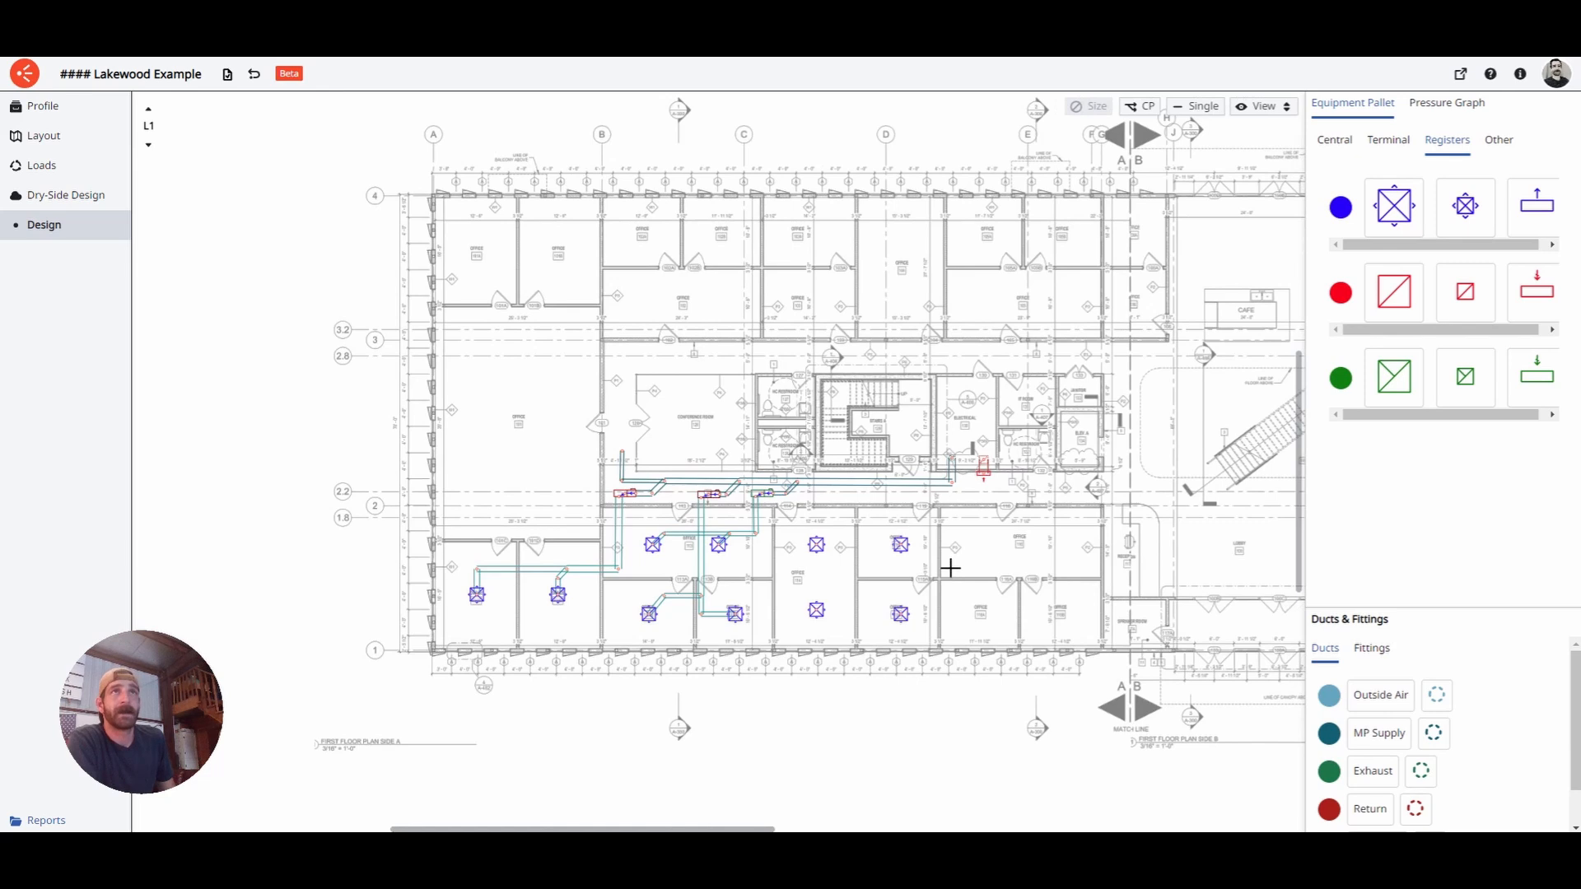
scroll(807, 605, "up", 3)
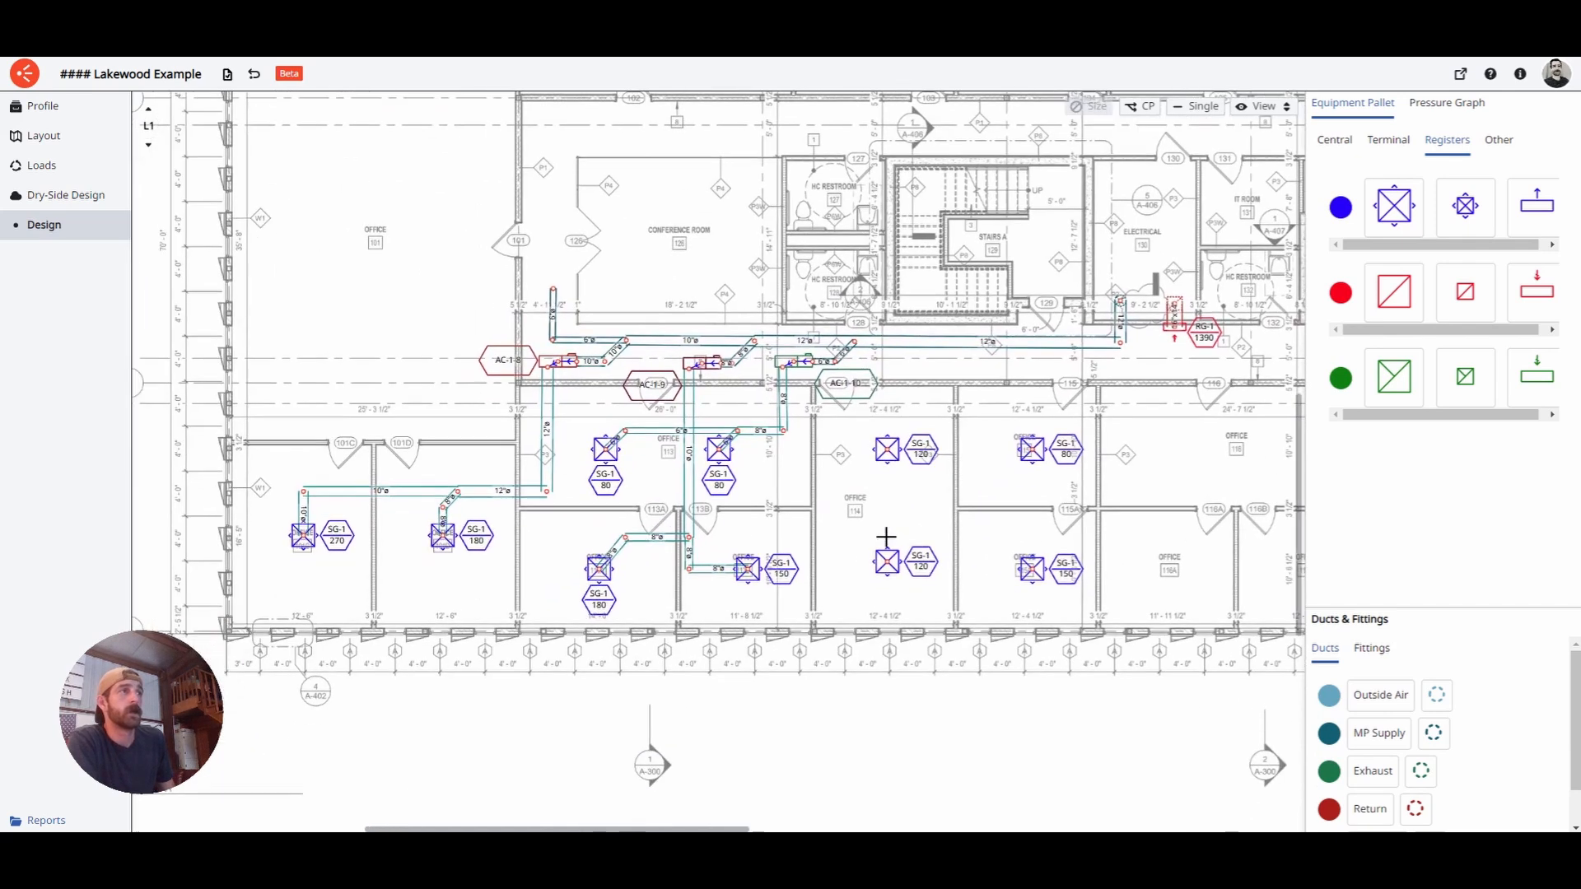
scroll(886, 537, "down", 1)
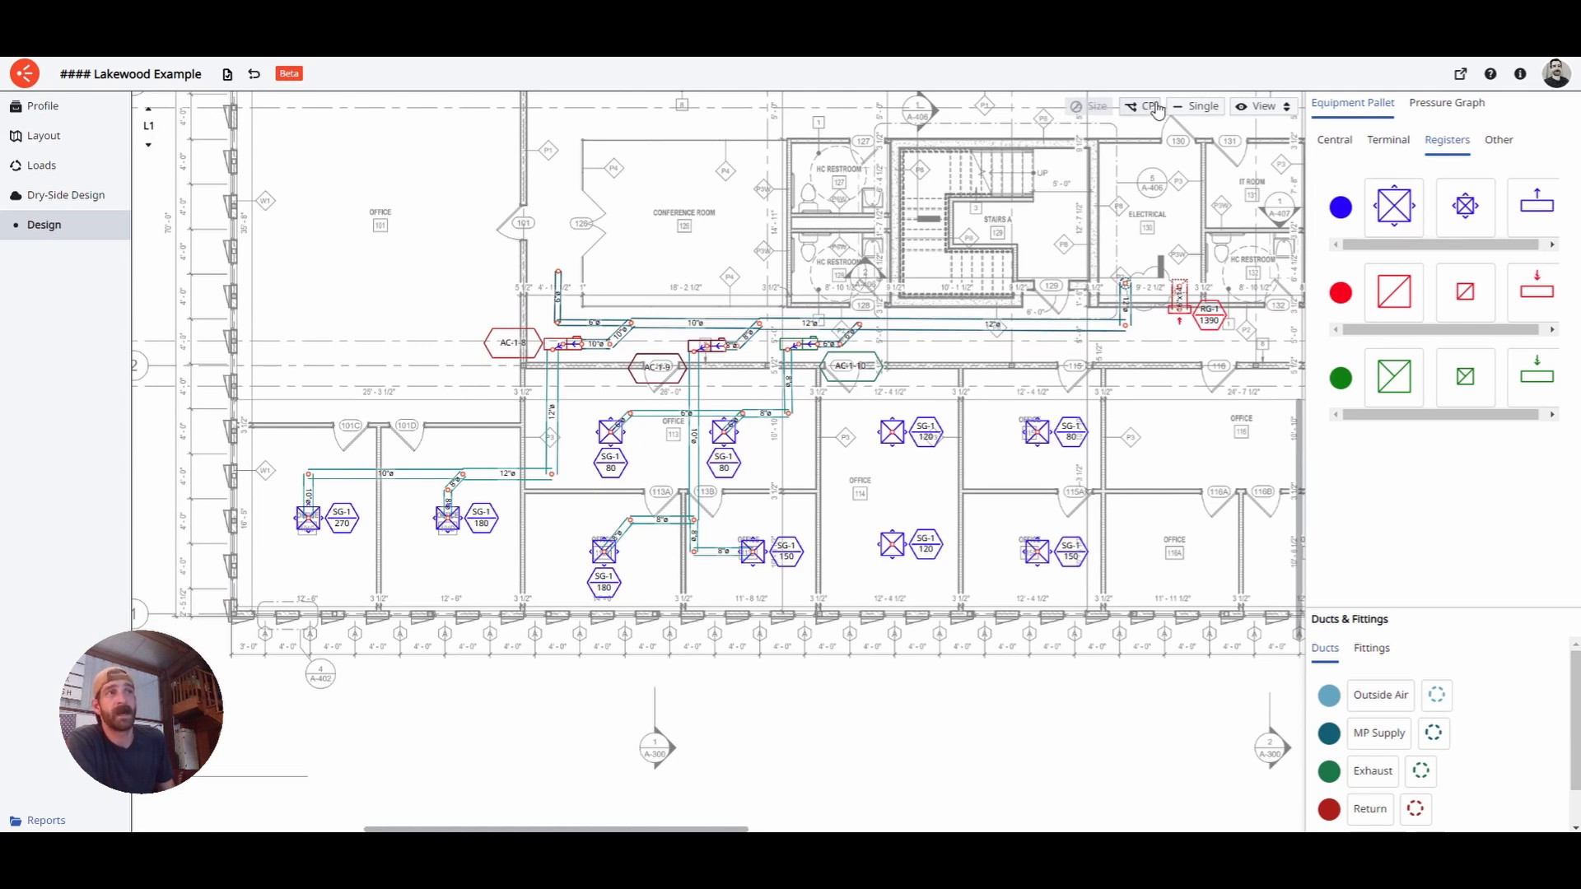
- Show the Pressure Graph's two VRF-1-W systems, stepping up to L4 and back to L1
left_click(1139, 107)
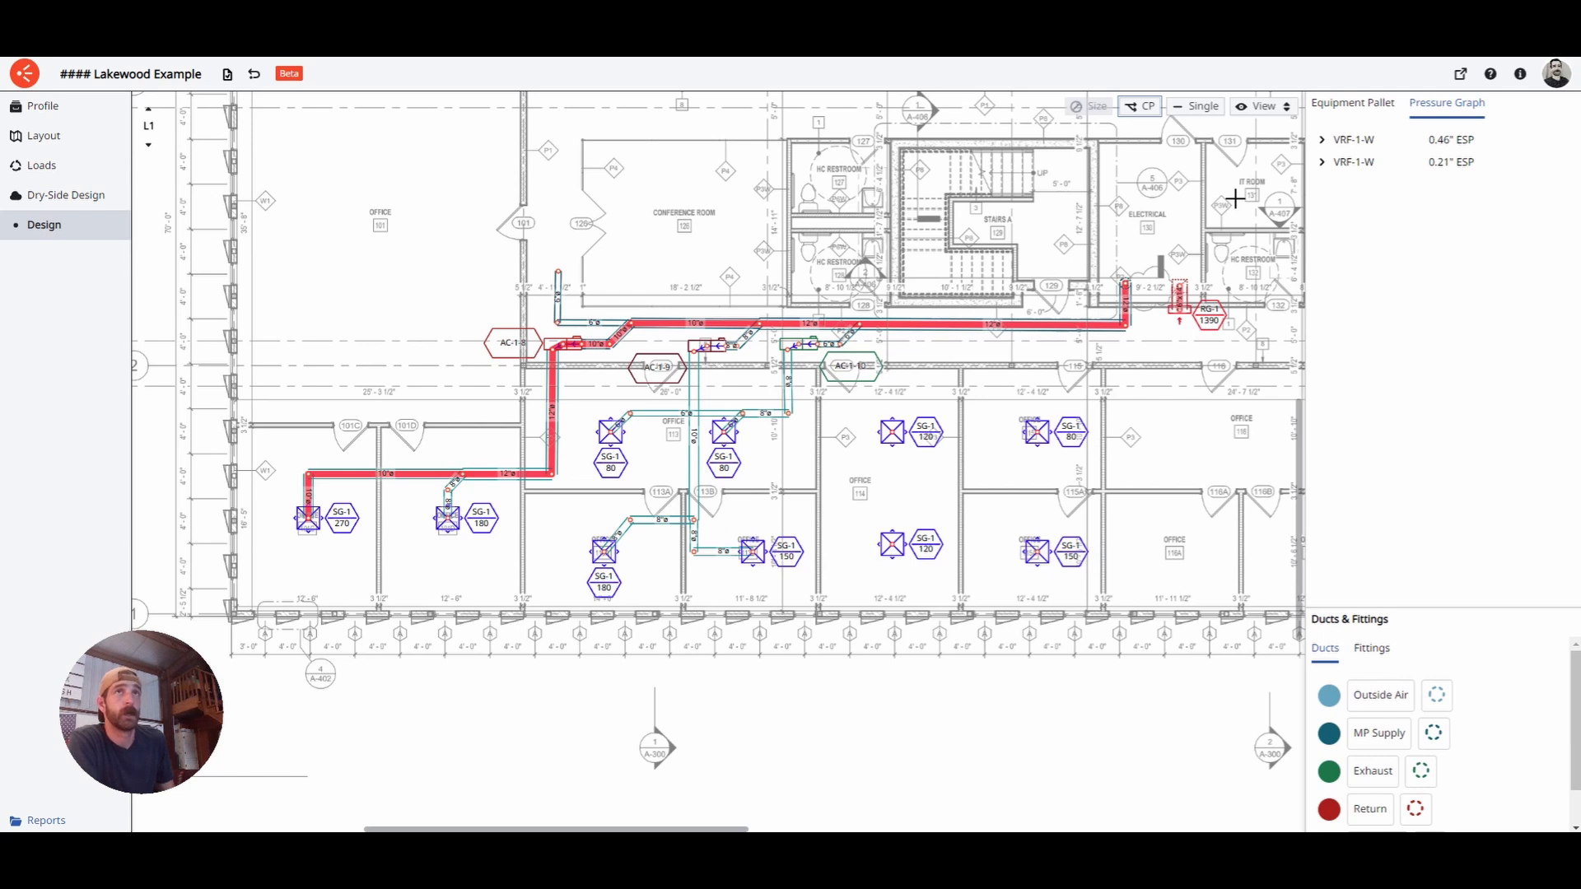
left_click(1342, 163)
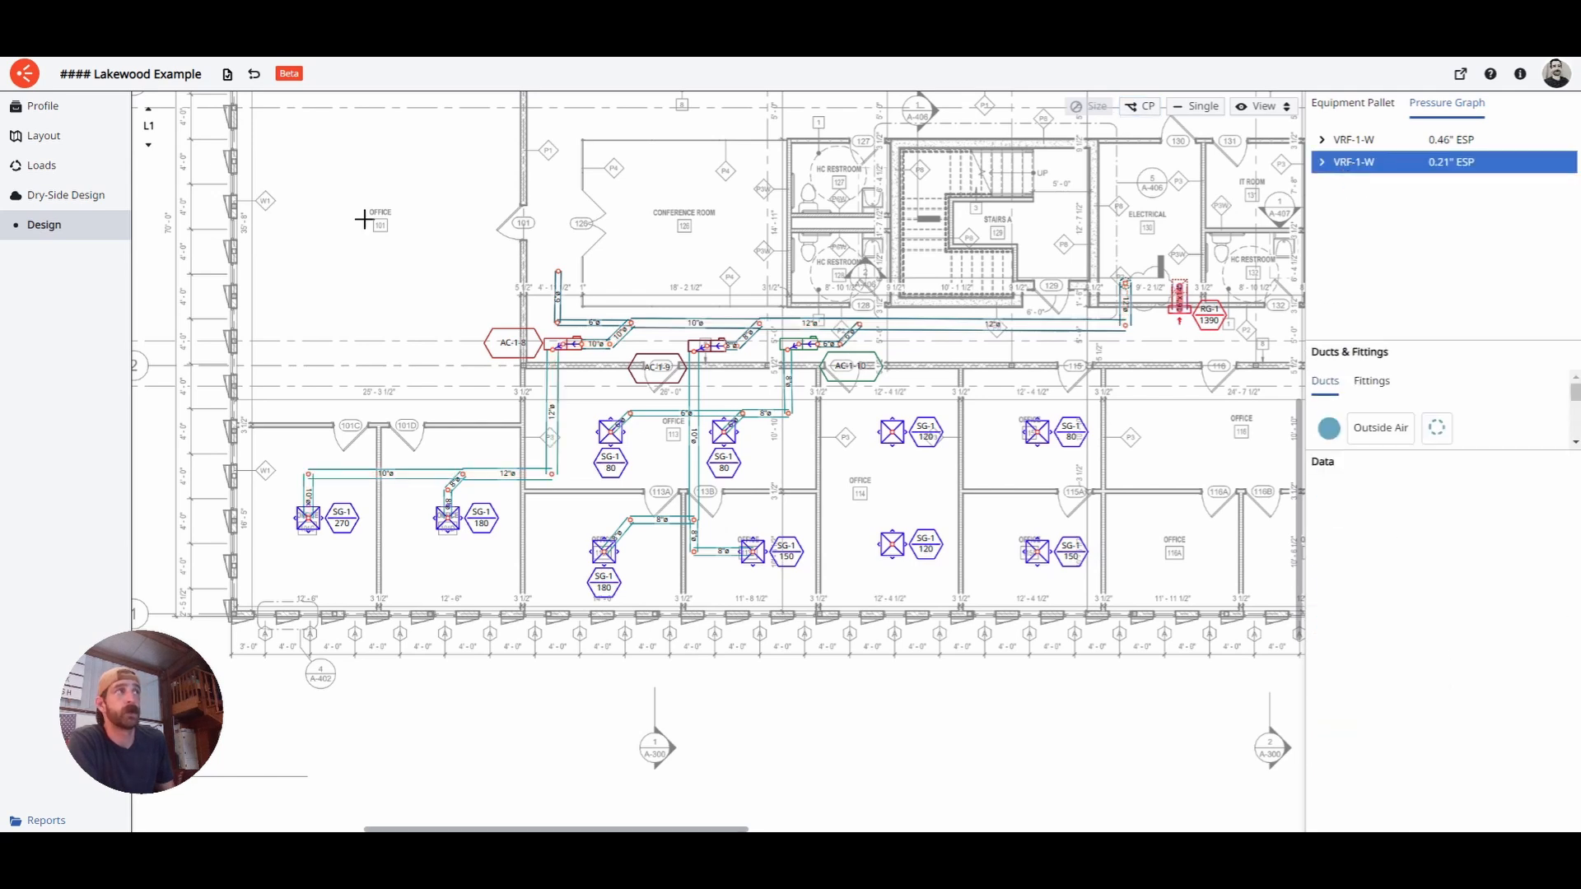
left_click(153, 116)
left_click(153, 116)
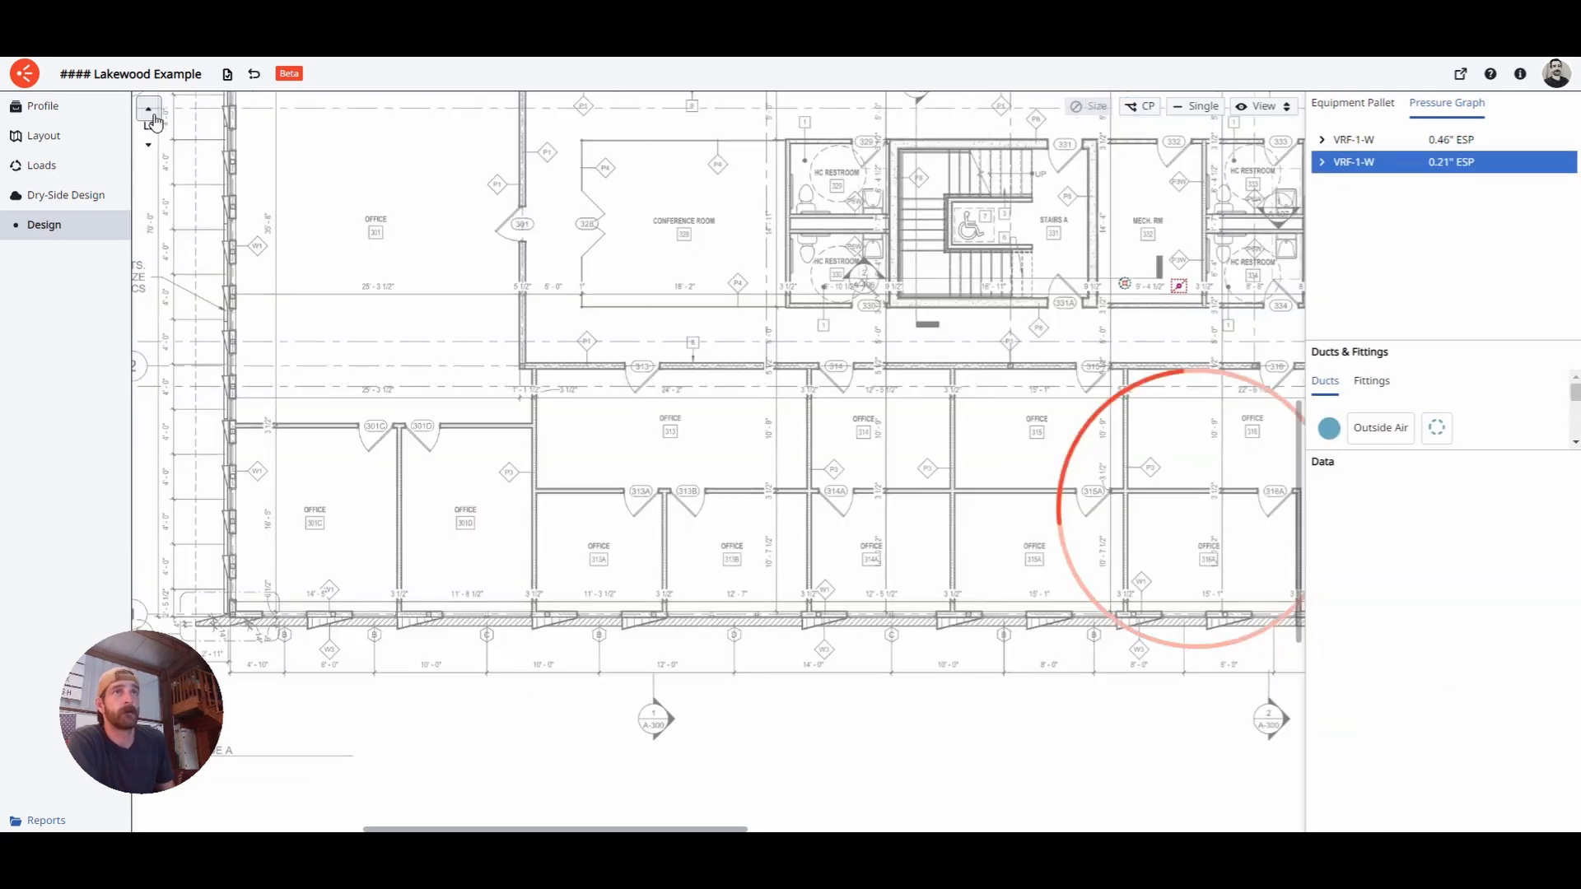
left_click(153, 116)
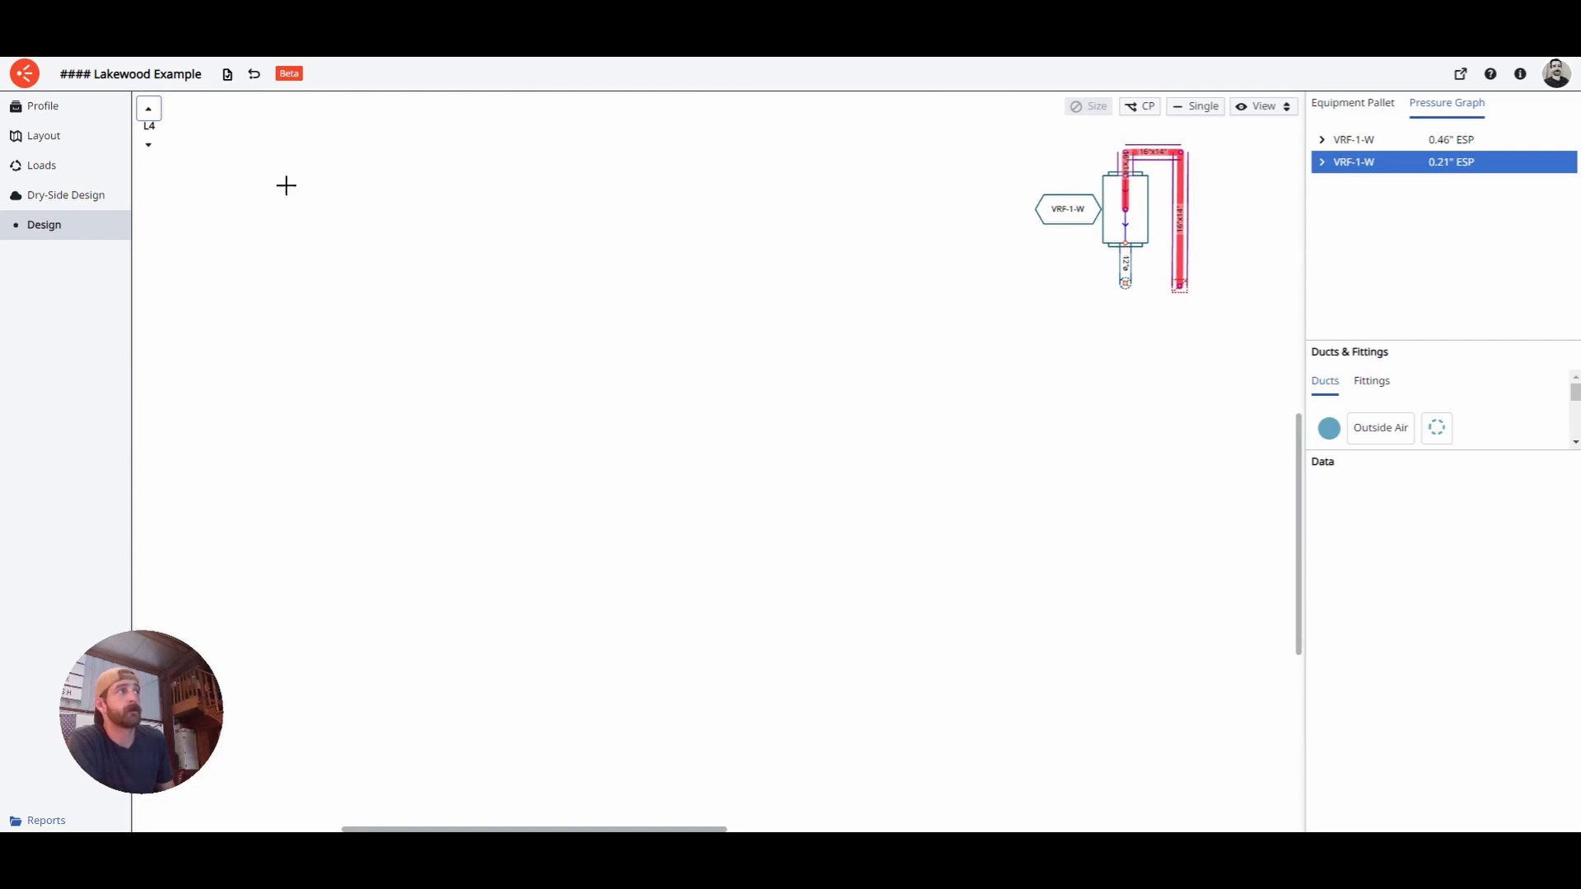
left_click(154, 150)
left_click(154, 150)
left_click(154, 150)
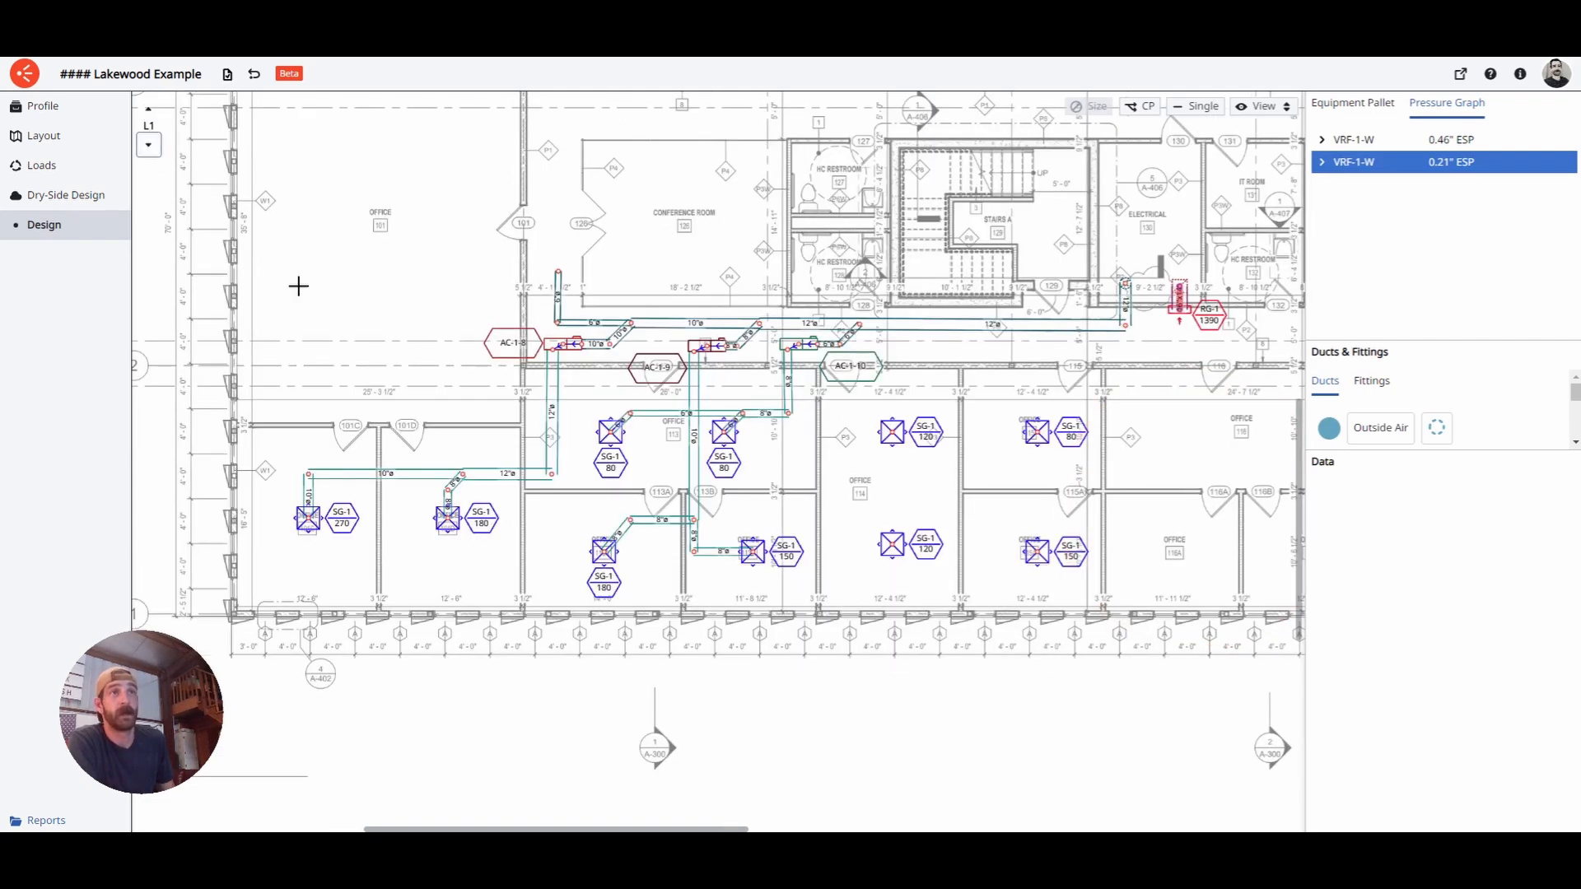
- Highlight the 0.46" ESP VRF-1-W path in red, check L2, and return to L1
left_click(1376, 144)
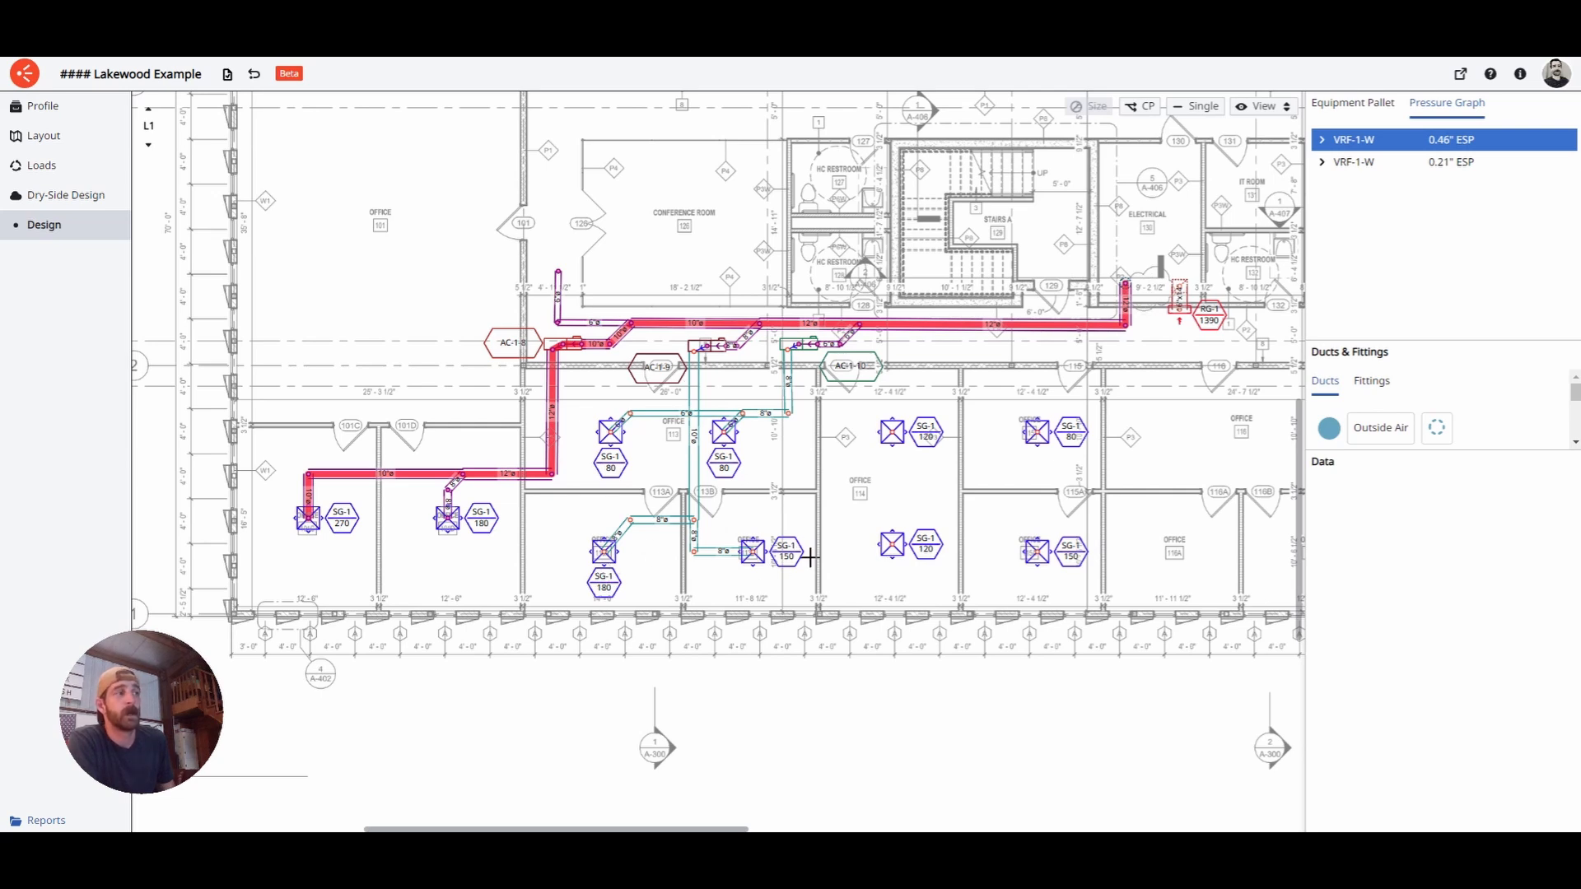
scroll(696, 534, "down", 5)
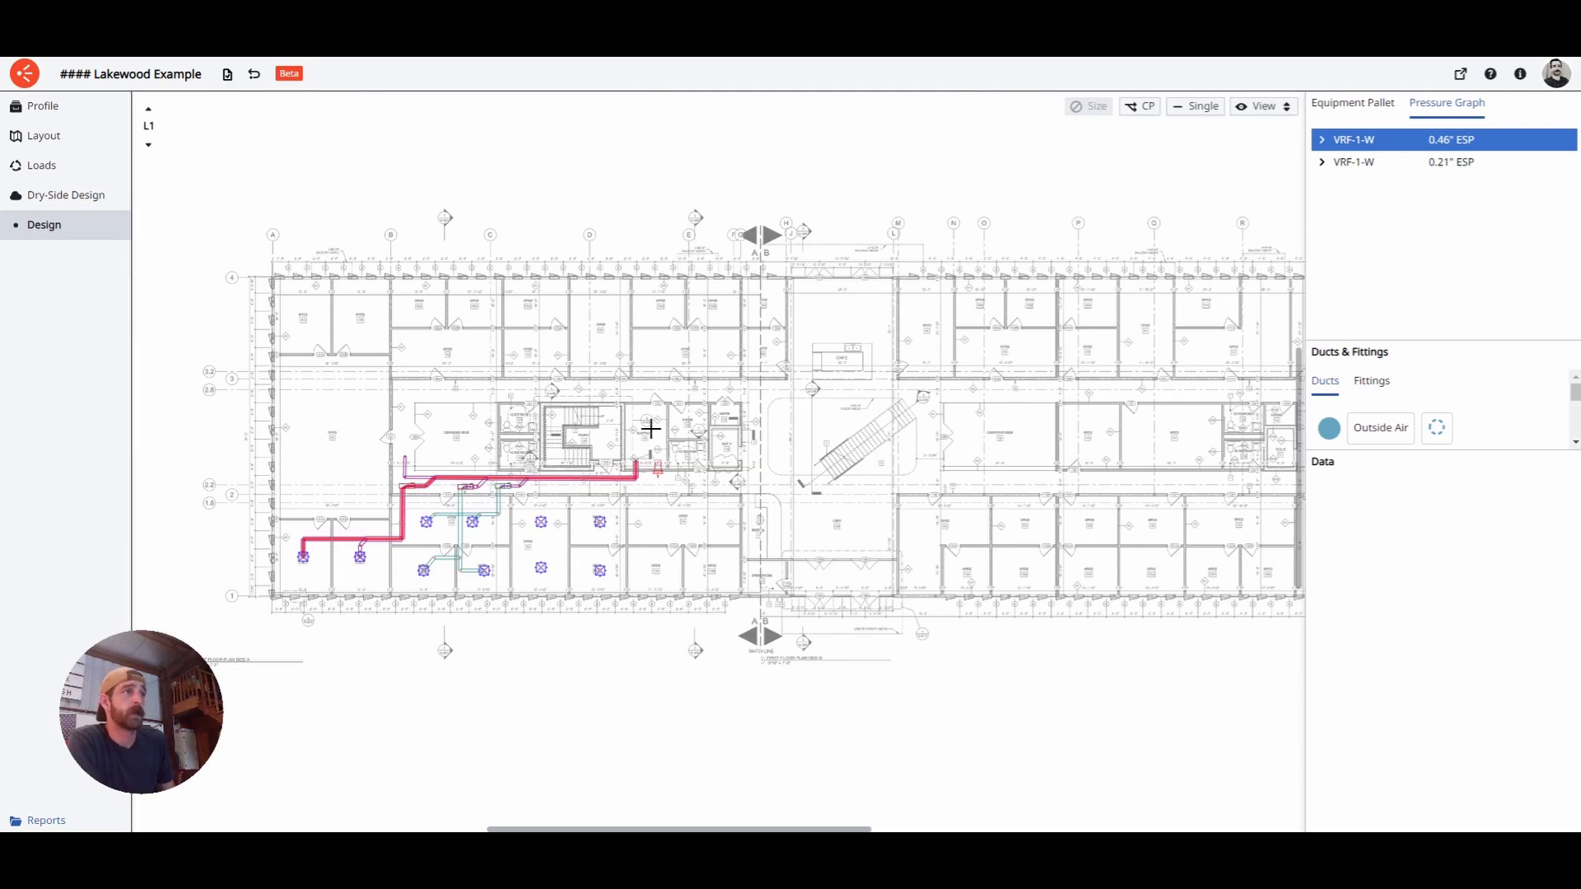
scroll(497, 536, "up", 5)
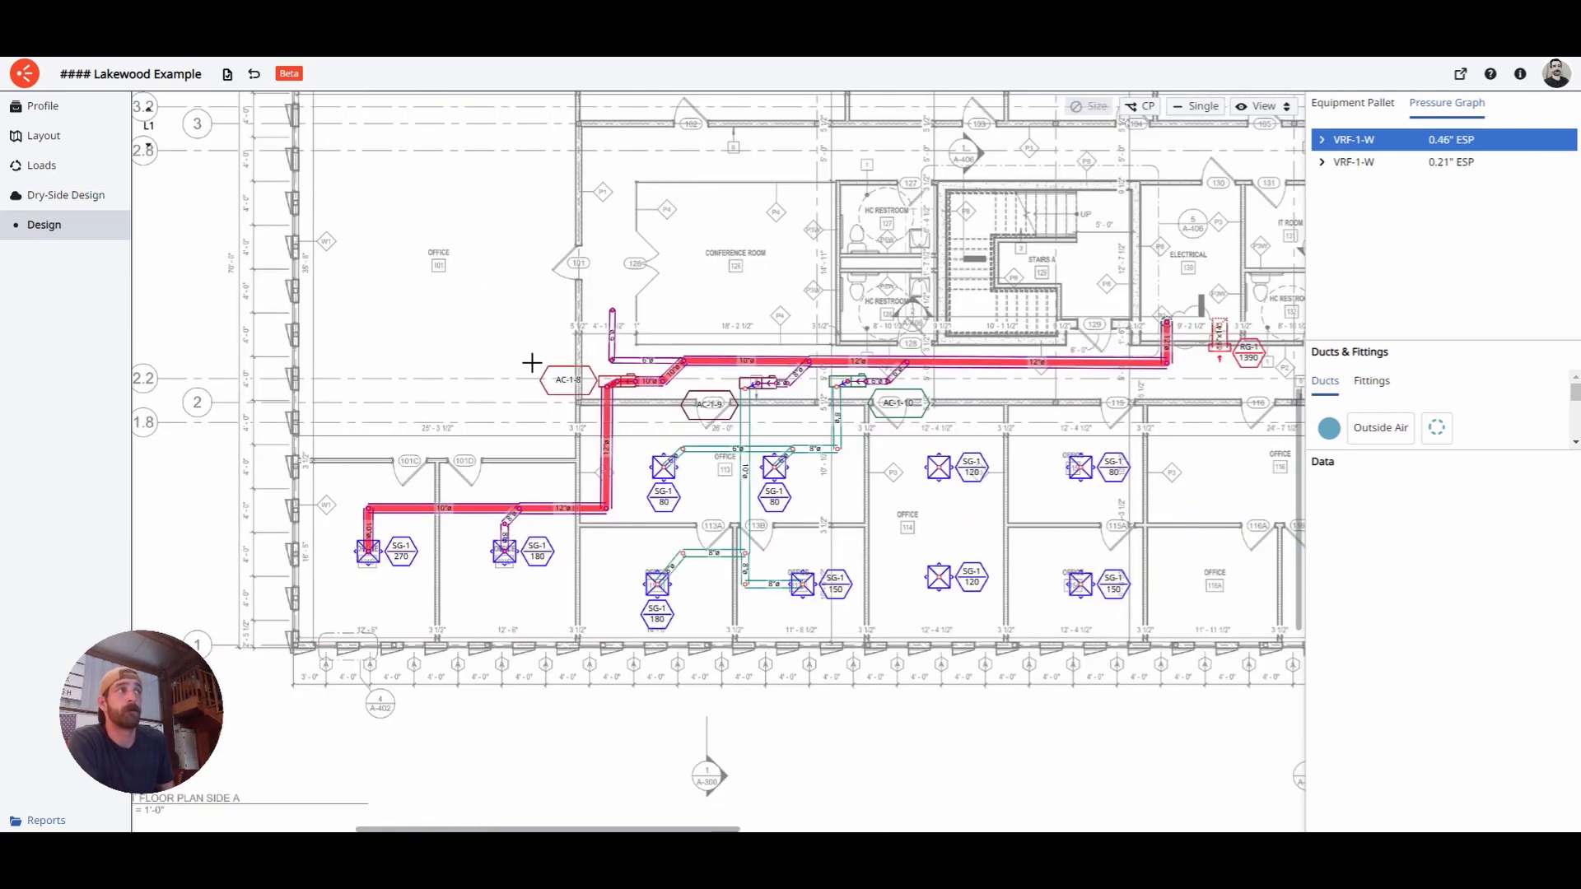
left_click(148, 108)
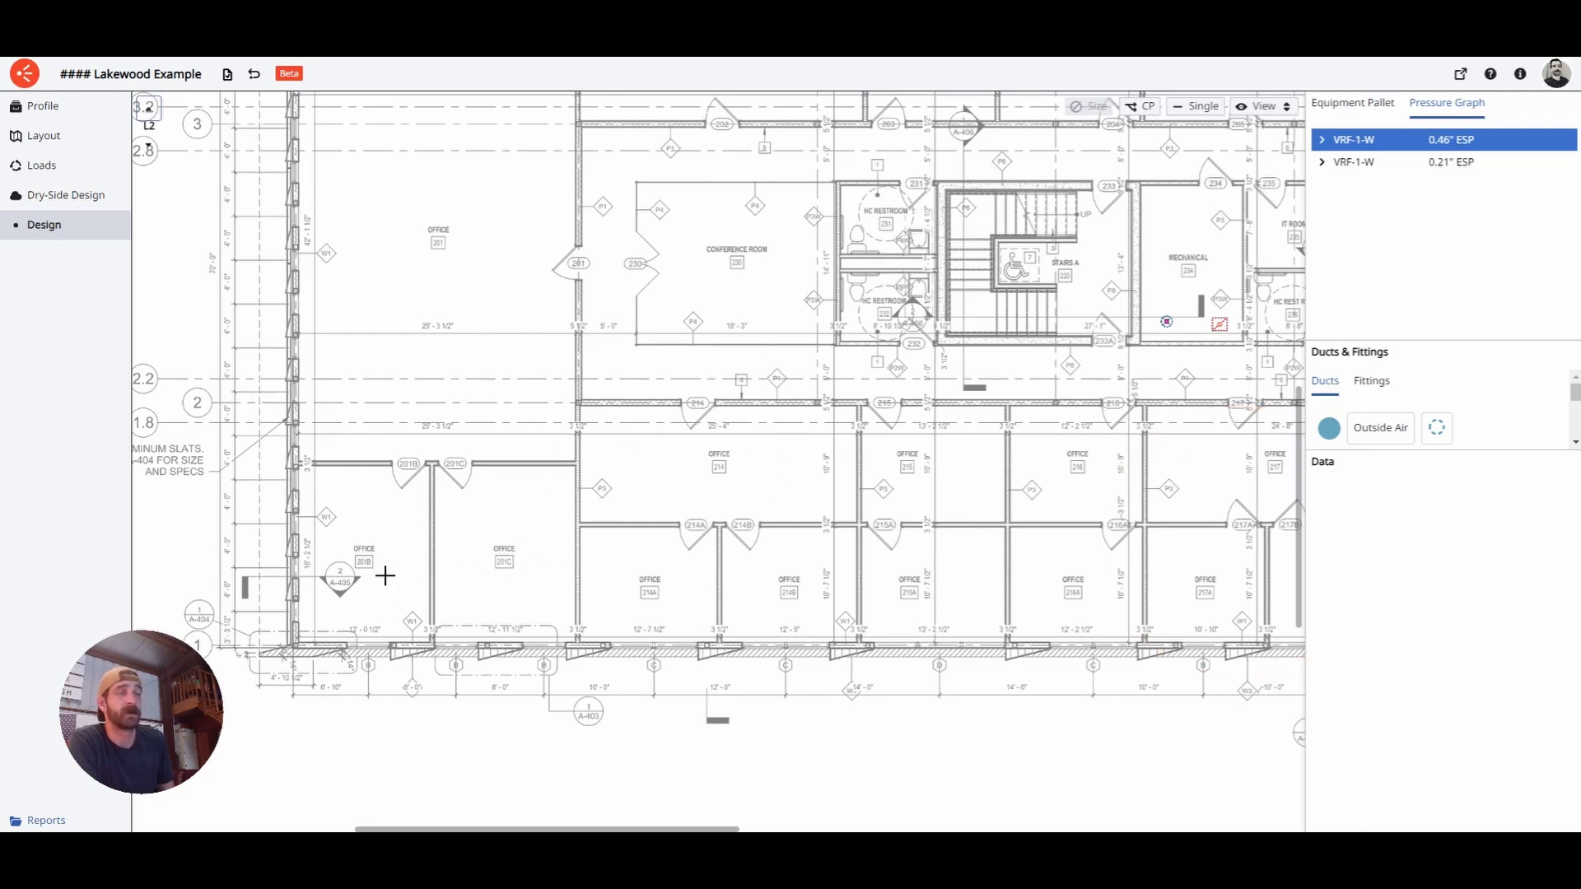
left_click(148, 146)
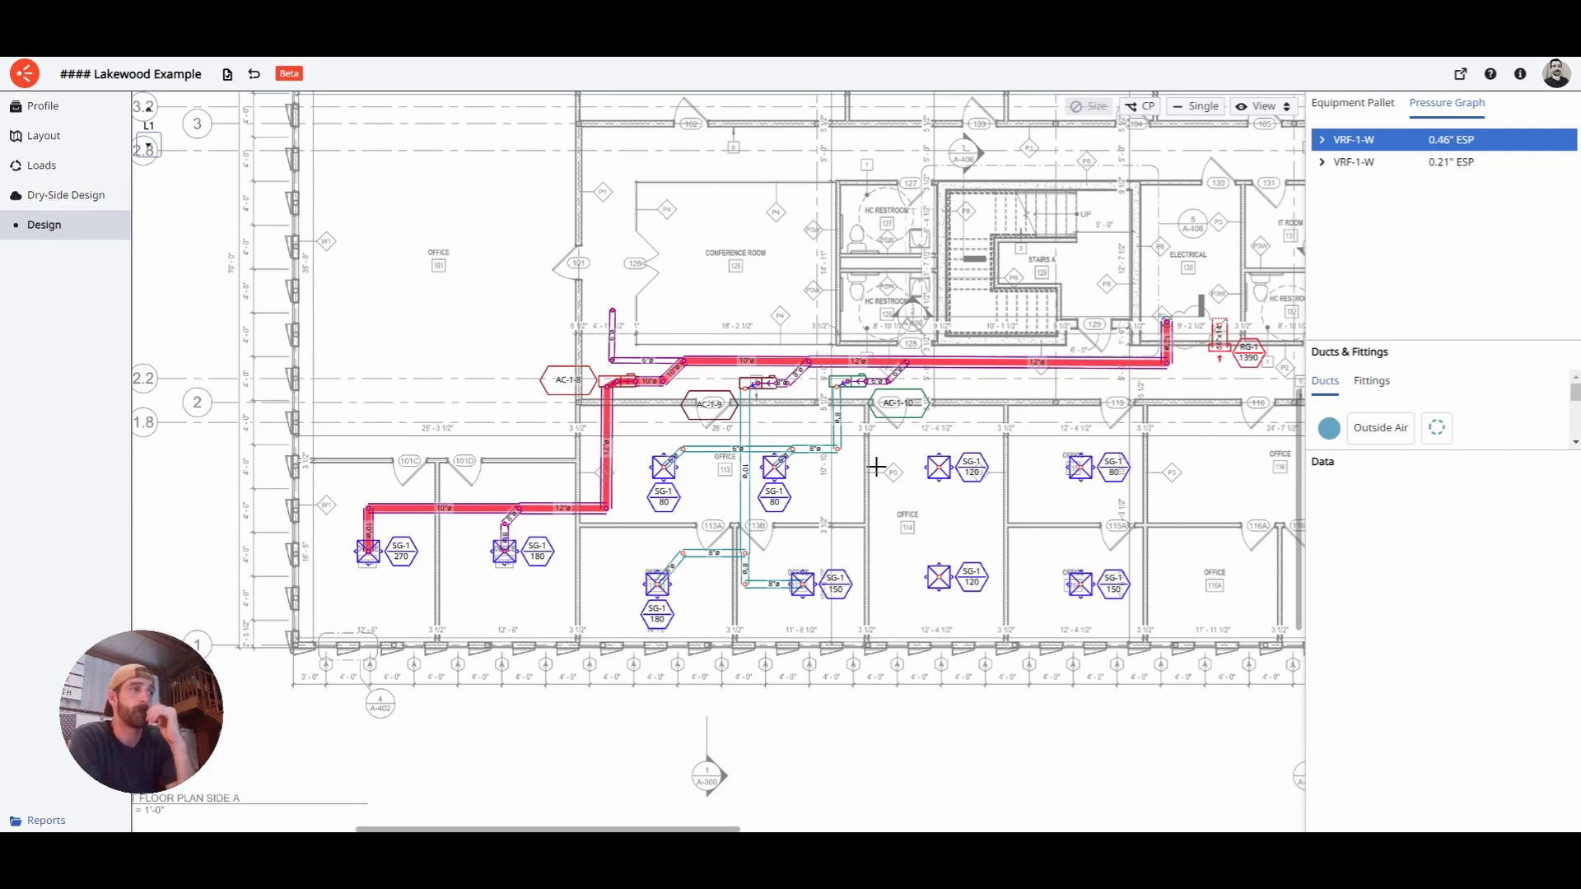
- Expand VRF-1-W's pressure breakdown and inspect the Central Unit and first 12"ø duct
left_click(1332, 147)
left_click_drag(1367, 340, 1362, 756)
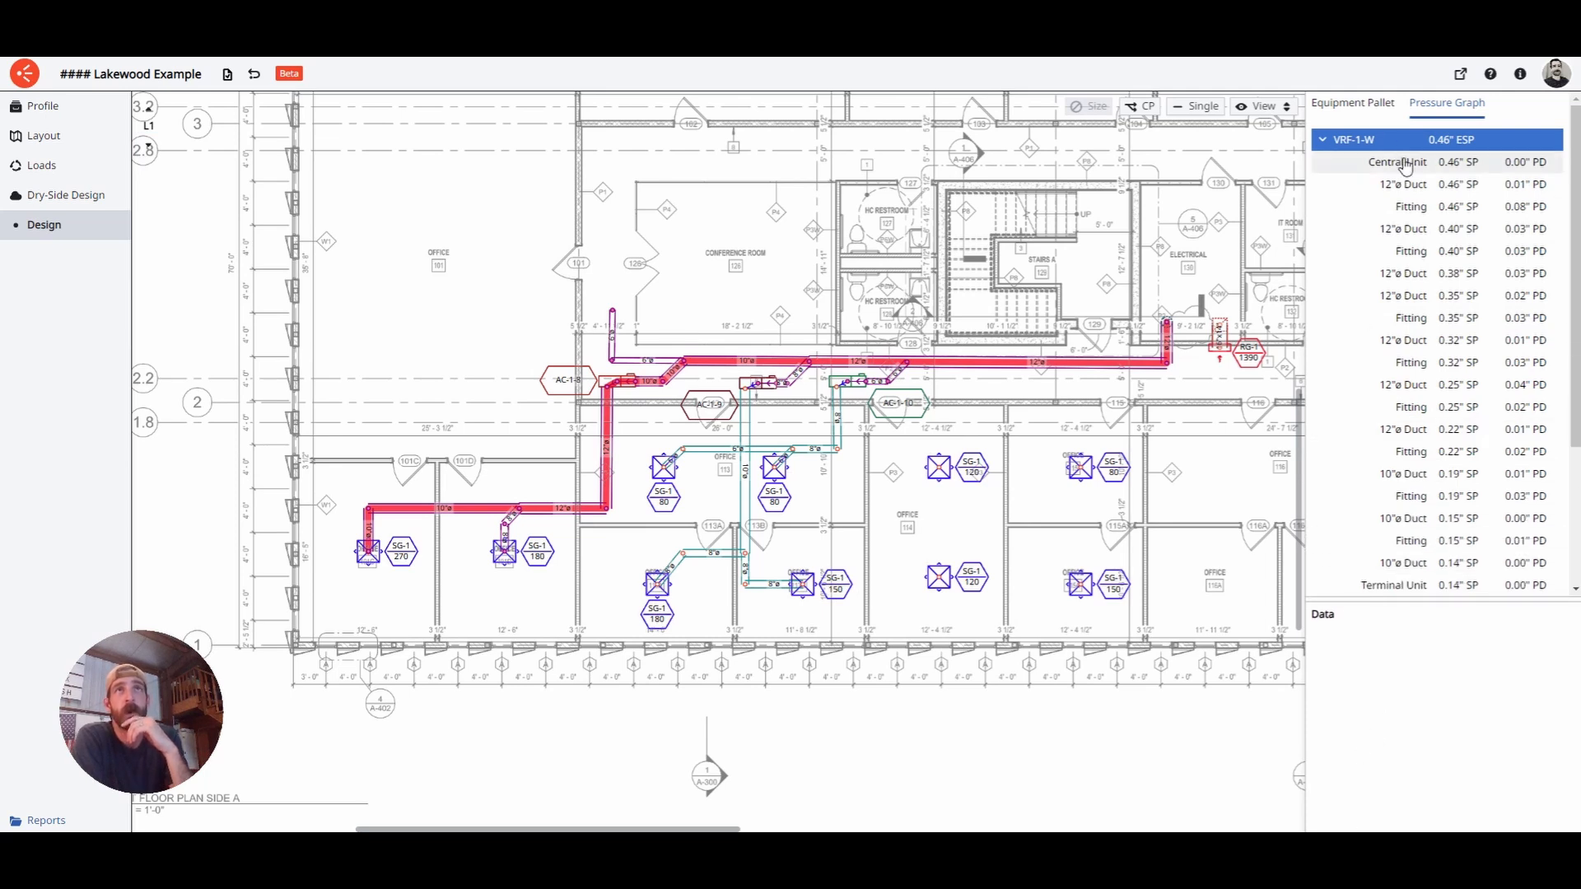
left_click_drag(1308, 206, 1228, 213)
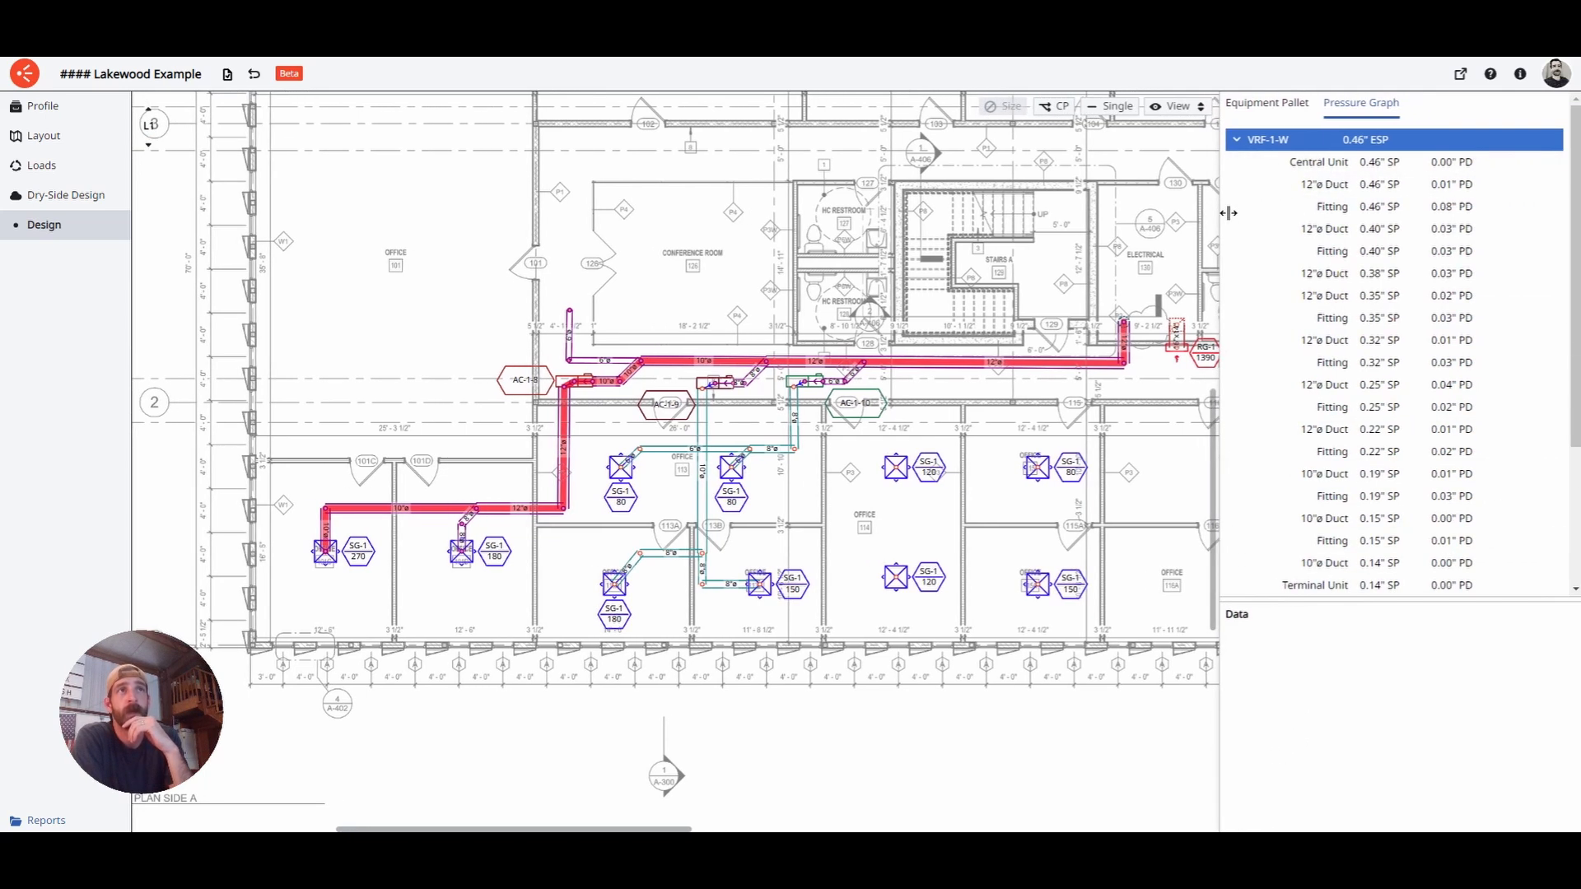
left_click(1328, 165)
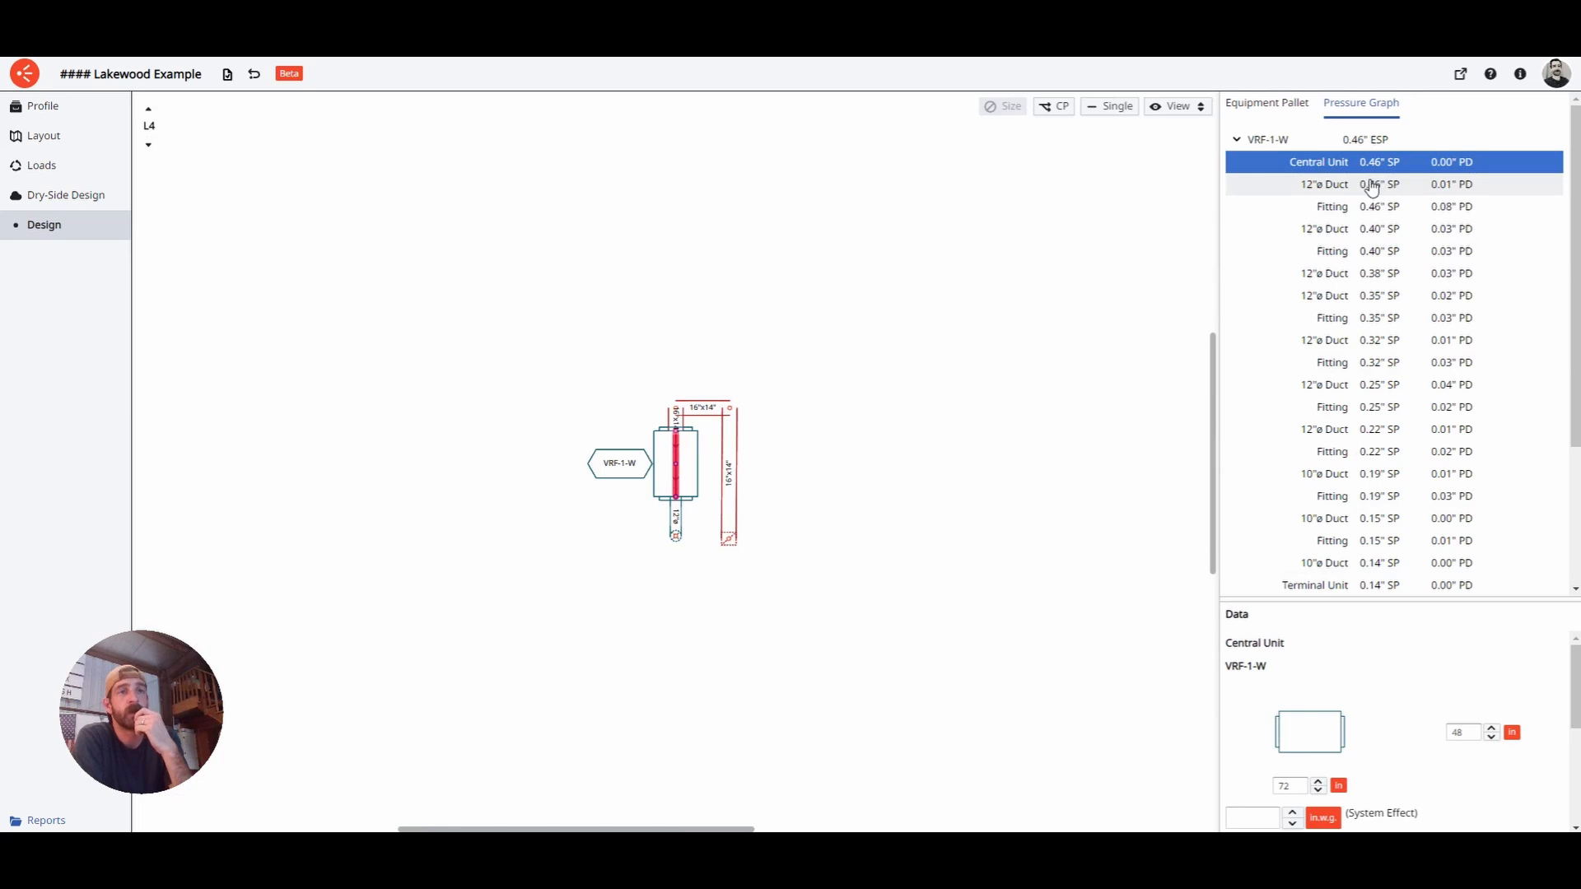
left_click_drag(1385, 607, 1383, 567)
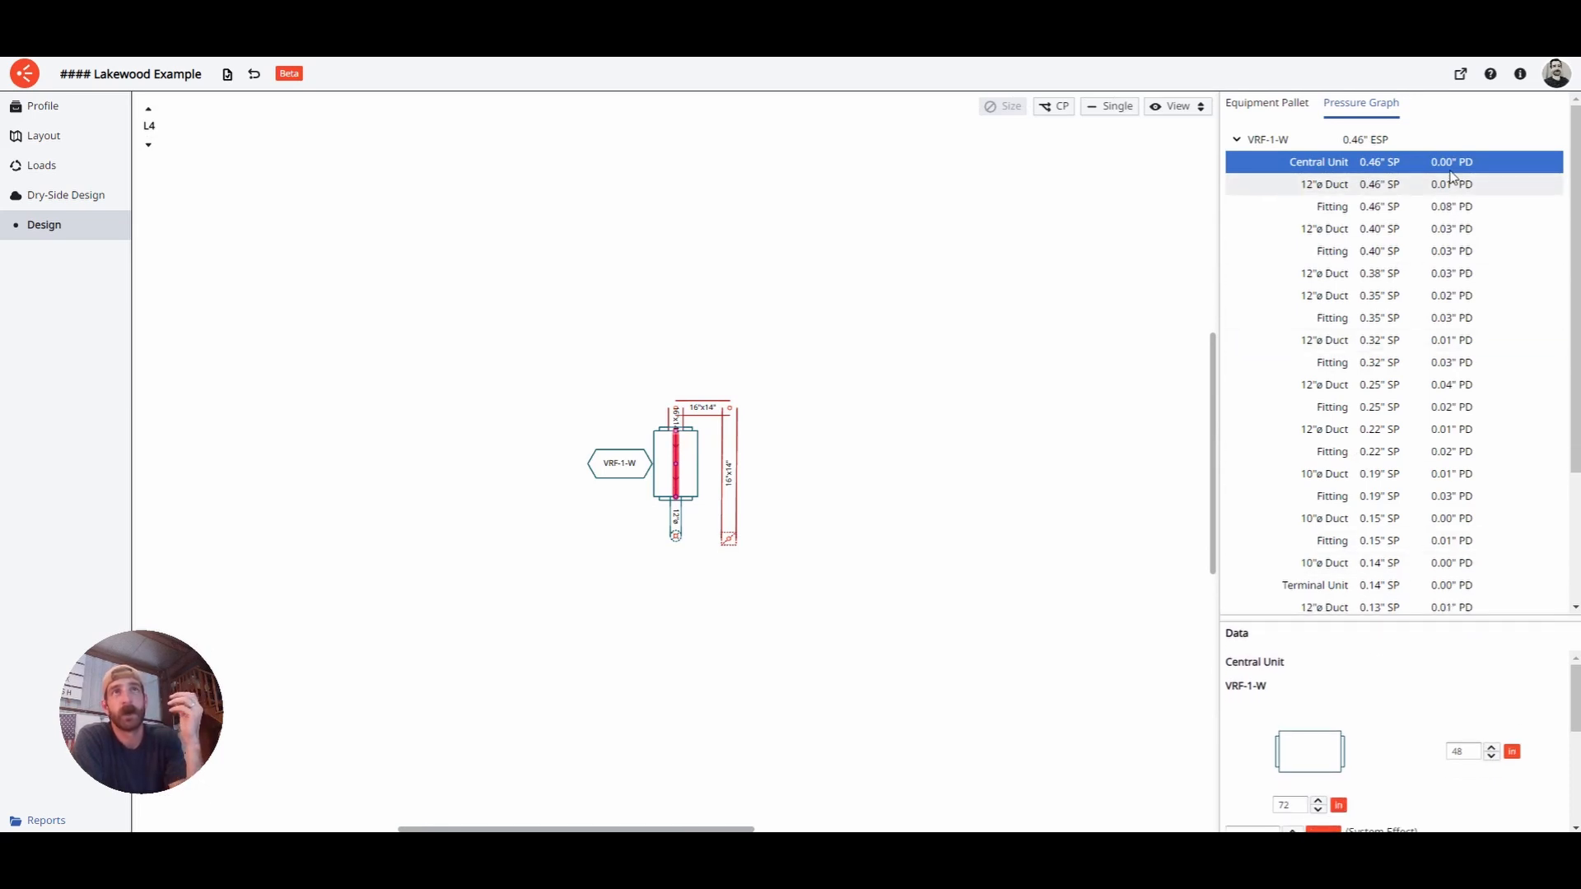
left_click(1359, 191)
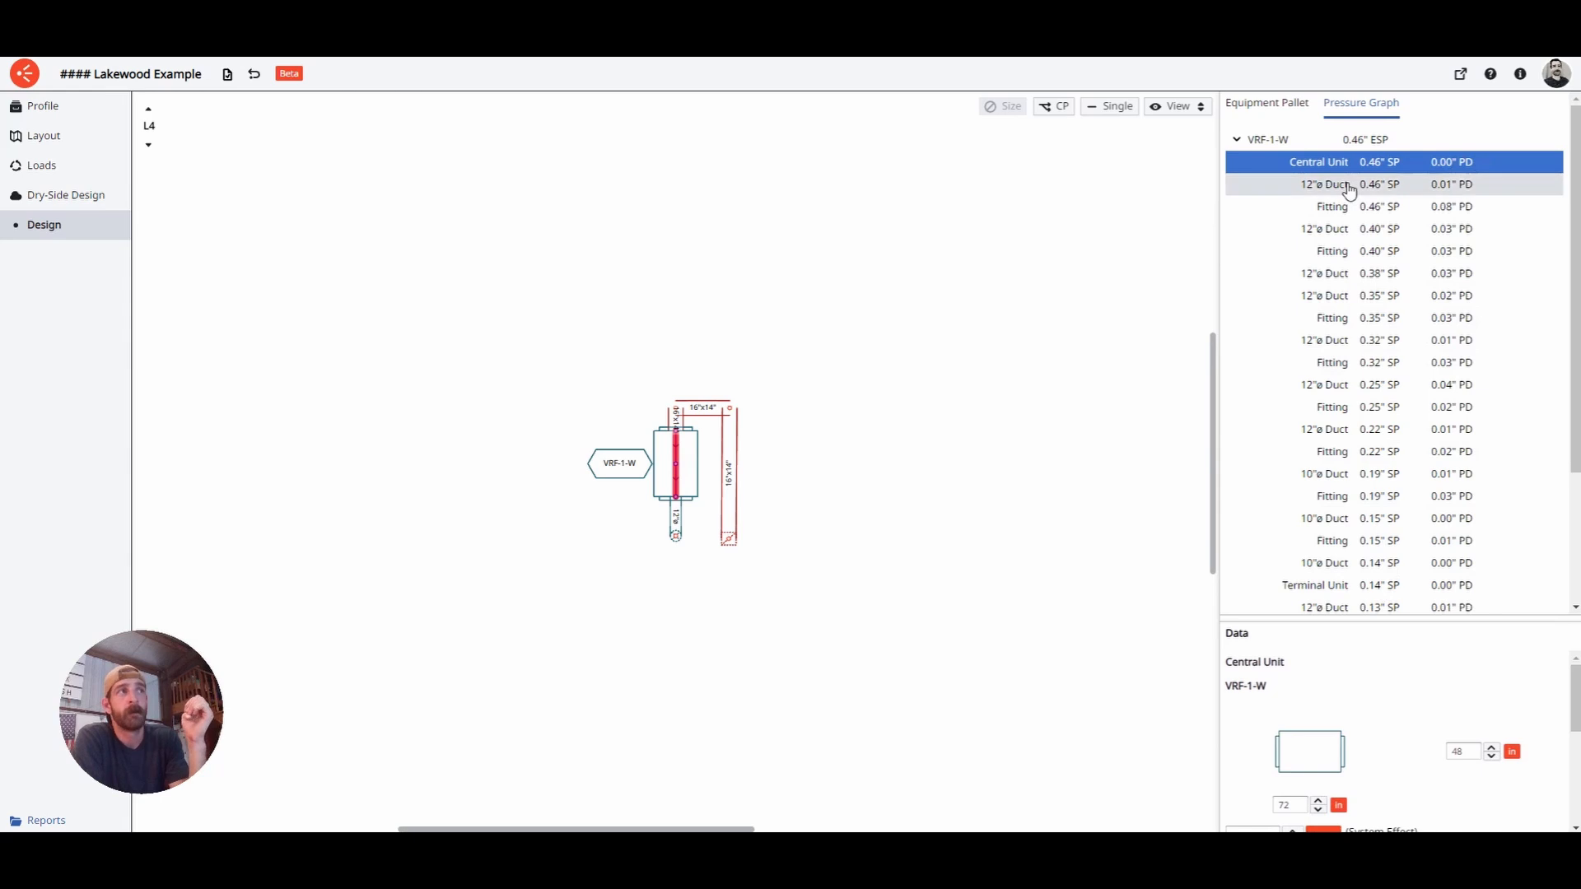
- Open the 0.08" fitting's loss data and enlarge the Data panel to show all its fields
left_click(1425, 214)
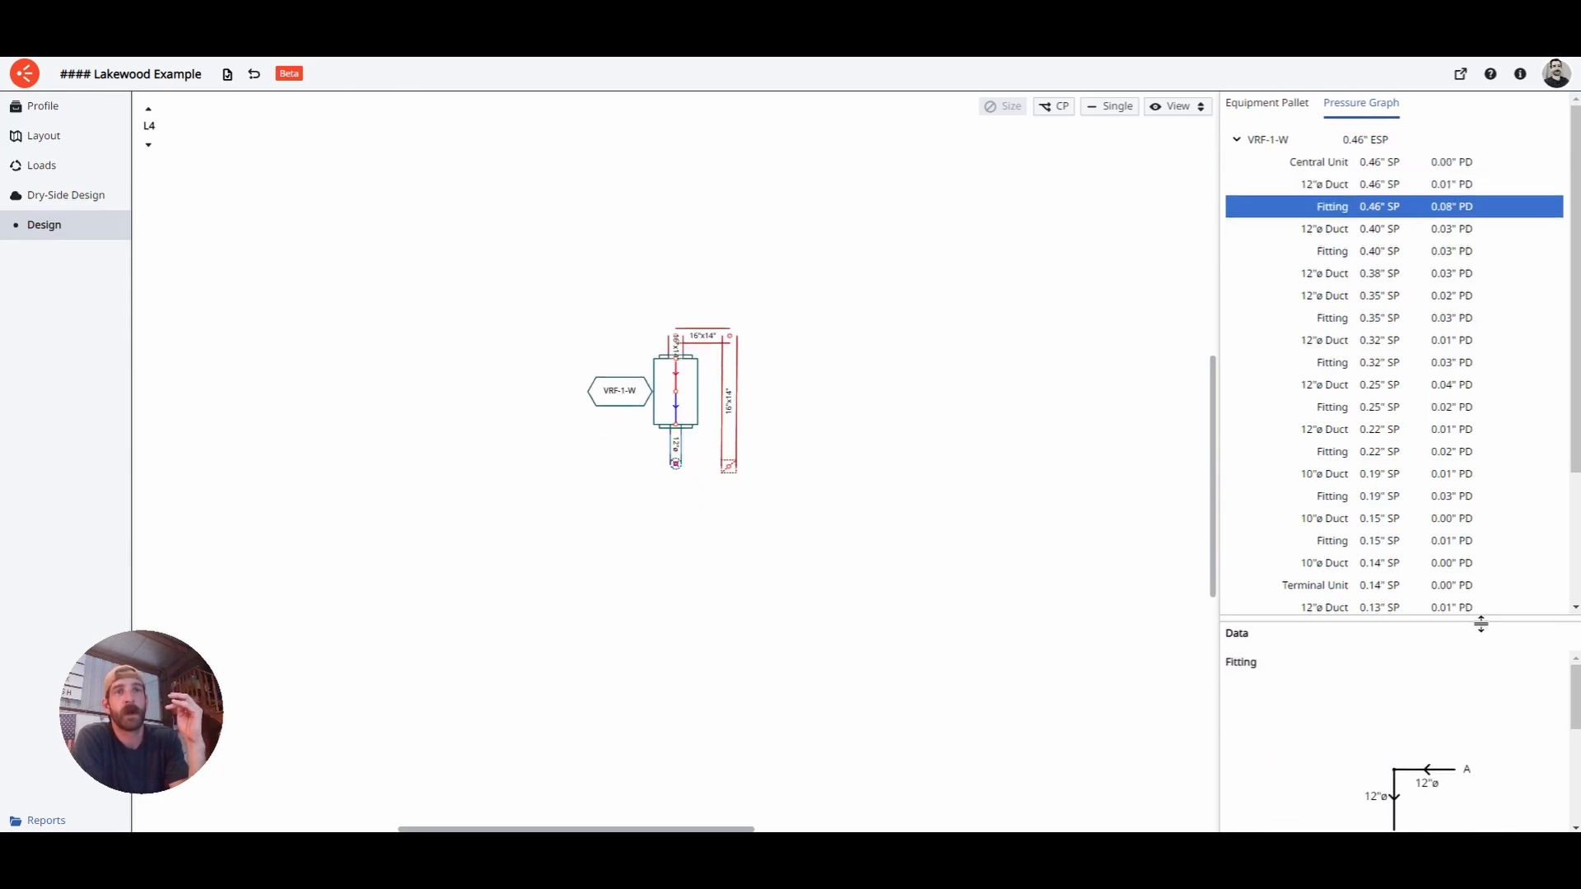
left_click_drag(1480, 618, 1479, 367)
scroll(1416, 725, "down", 1)
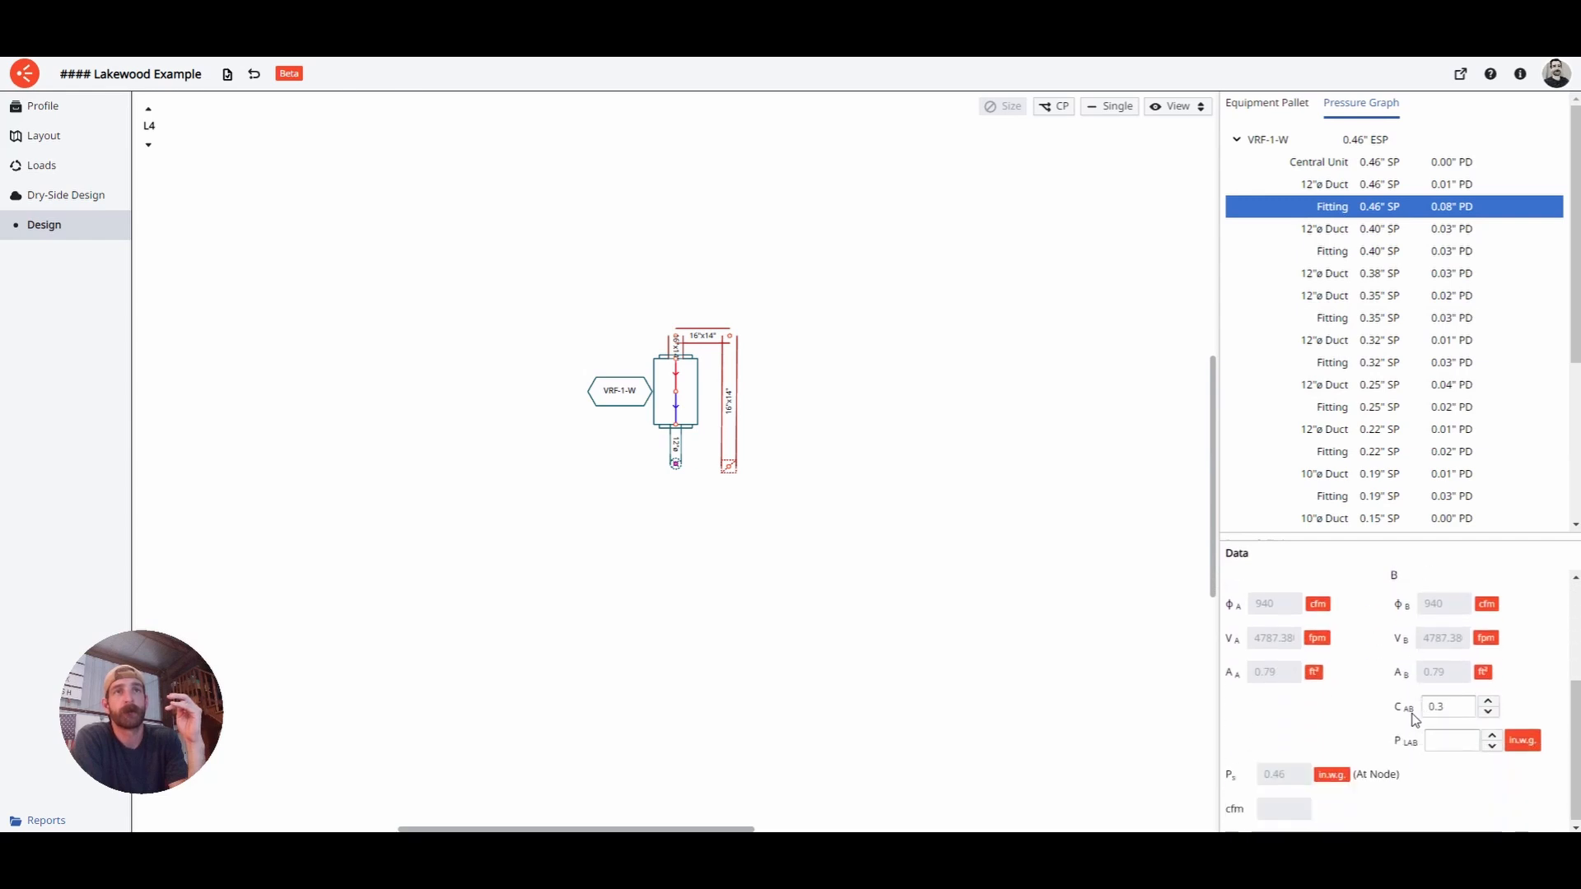
scroll(1414, 719, "up", 1)
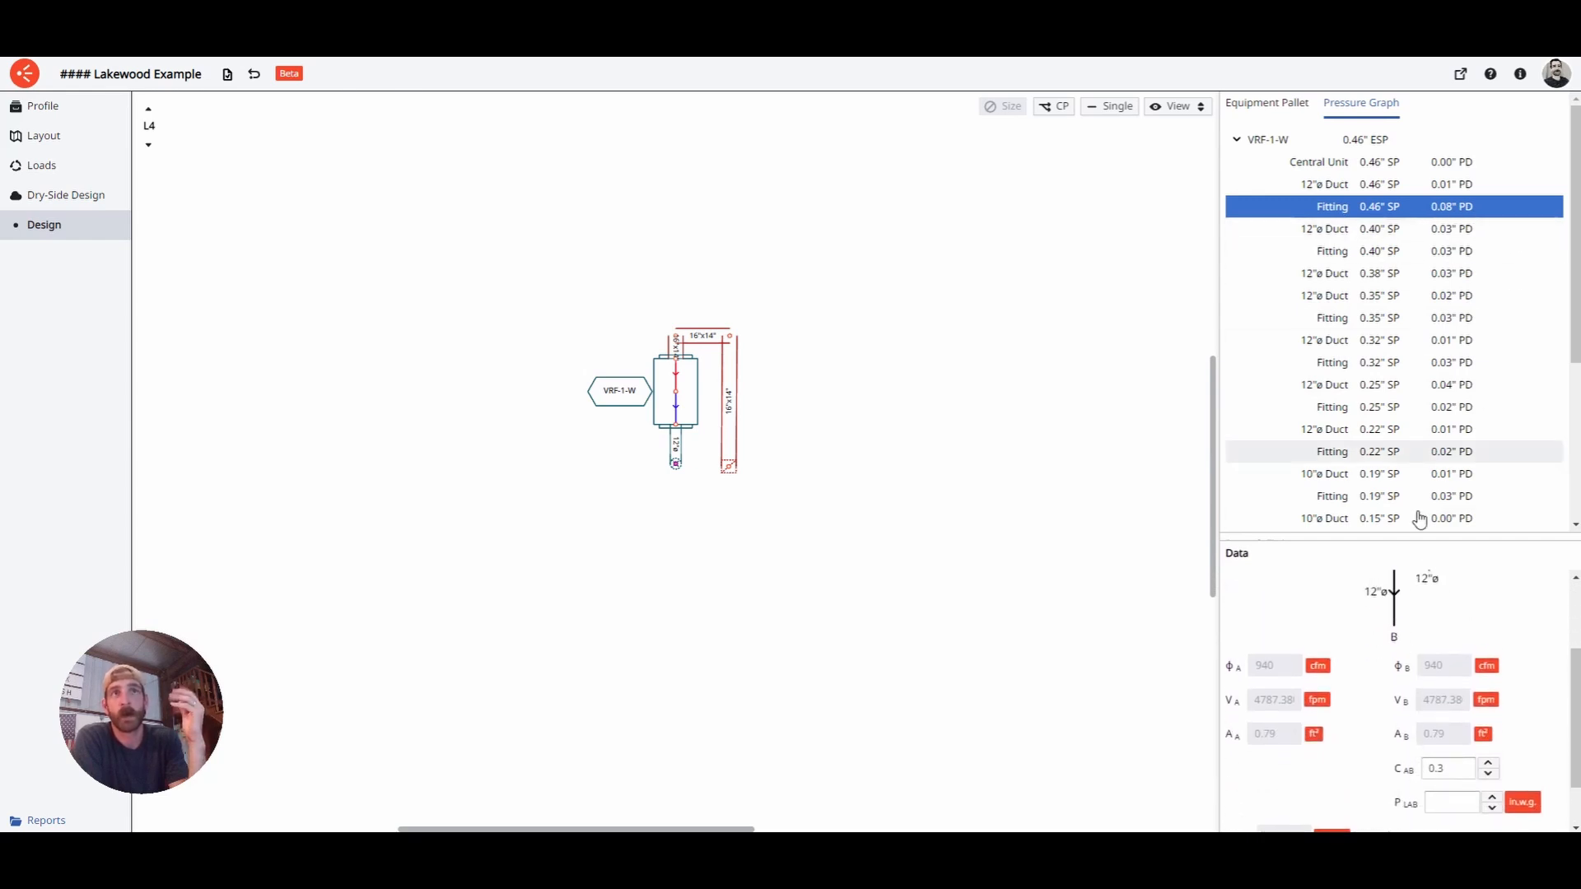
left_click_drag(1406, 551, 1403, 311)
left_click_drag(1407, 696, 1406, 389)
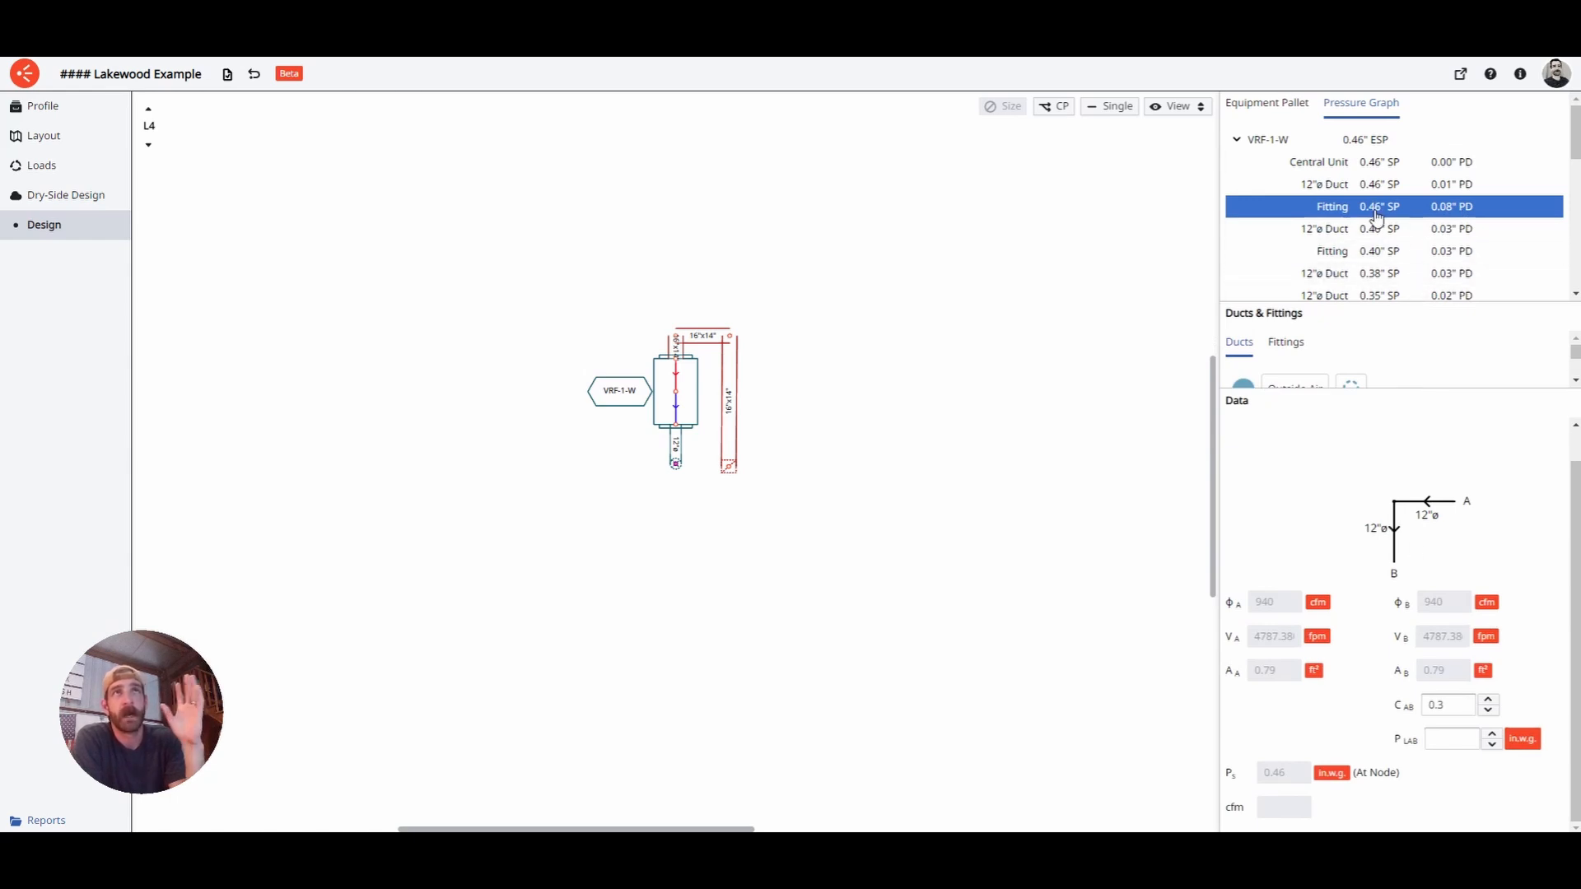
left_click(704, 481)
left_click(680, 468)
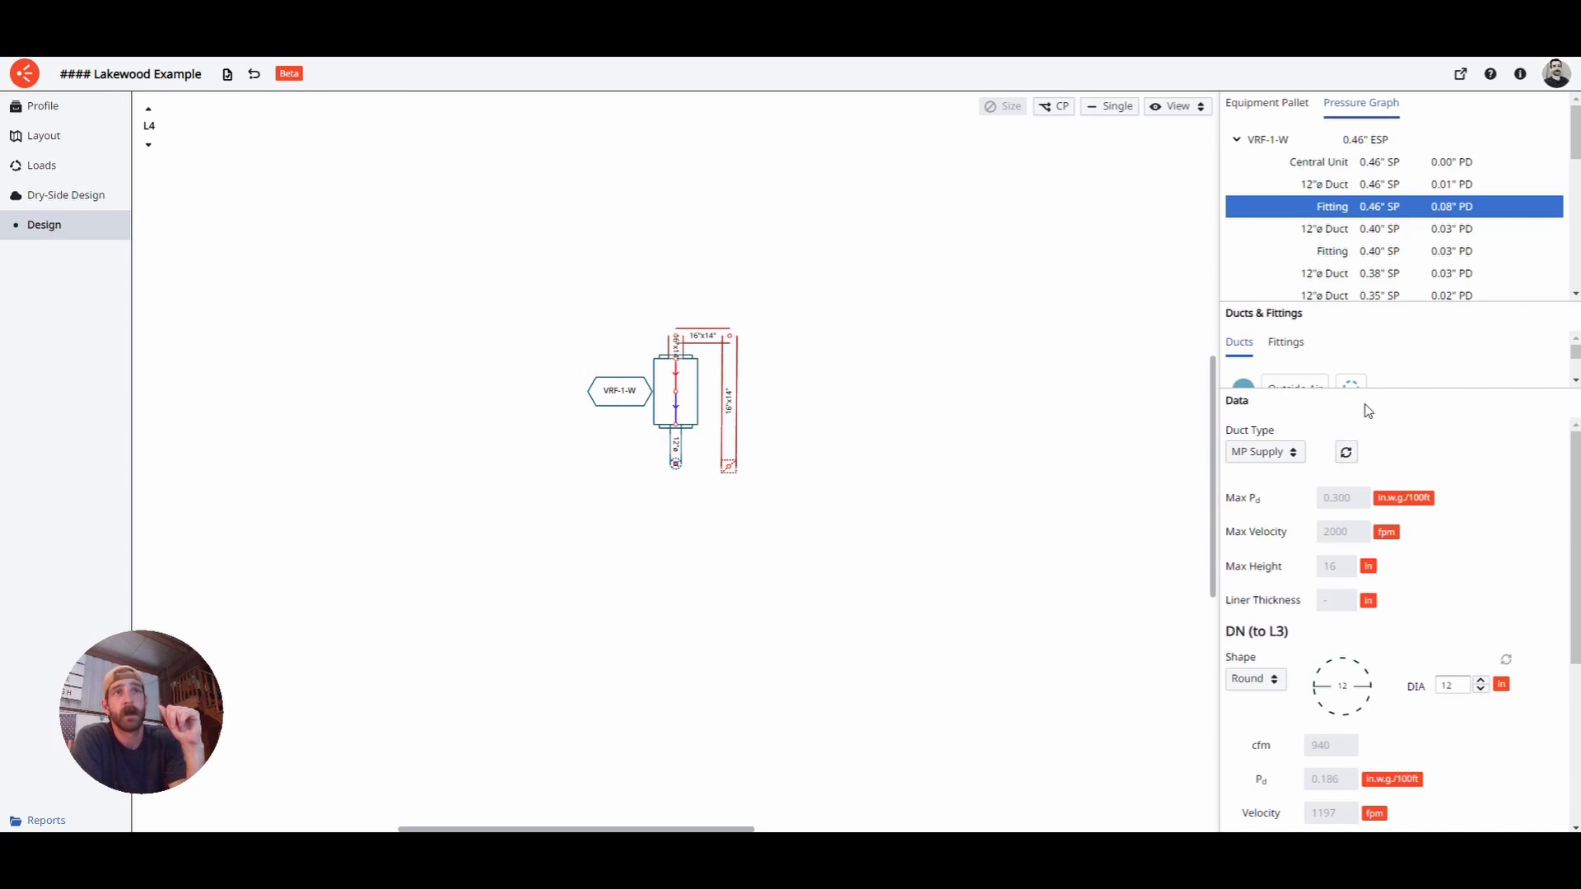
left_click_drag(1431, 399, 1431, 369)
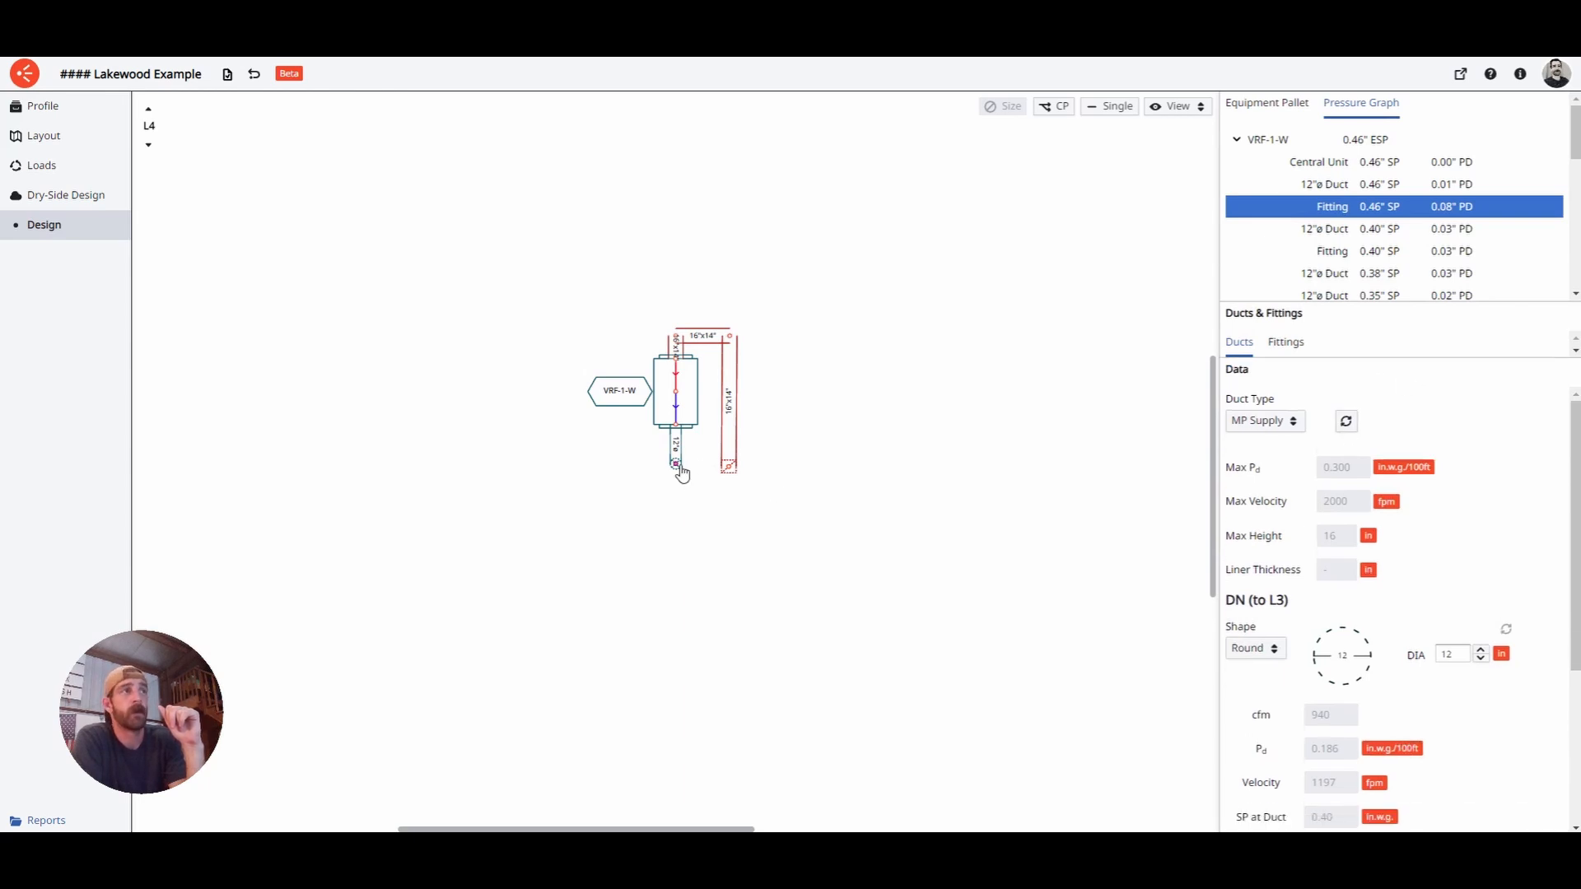
- Check the first fitting's C_AB coefficient, then show default coefficients: elbow 0.3, reducing transition 0.15
left_click(1351, 209)
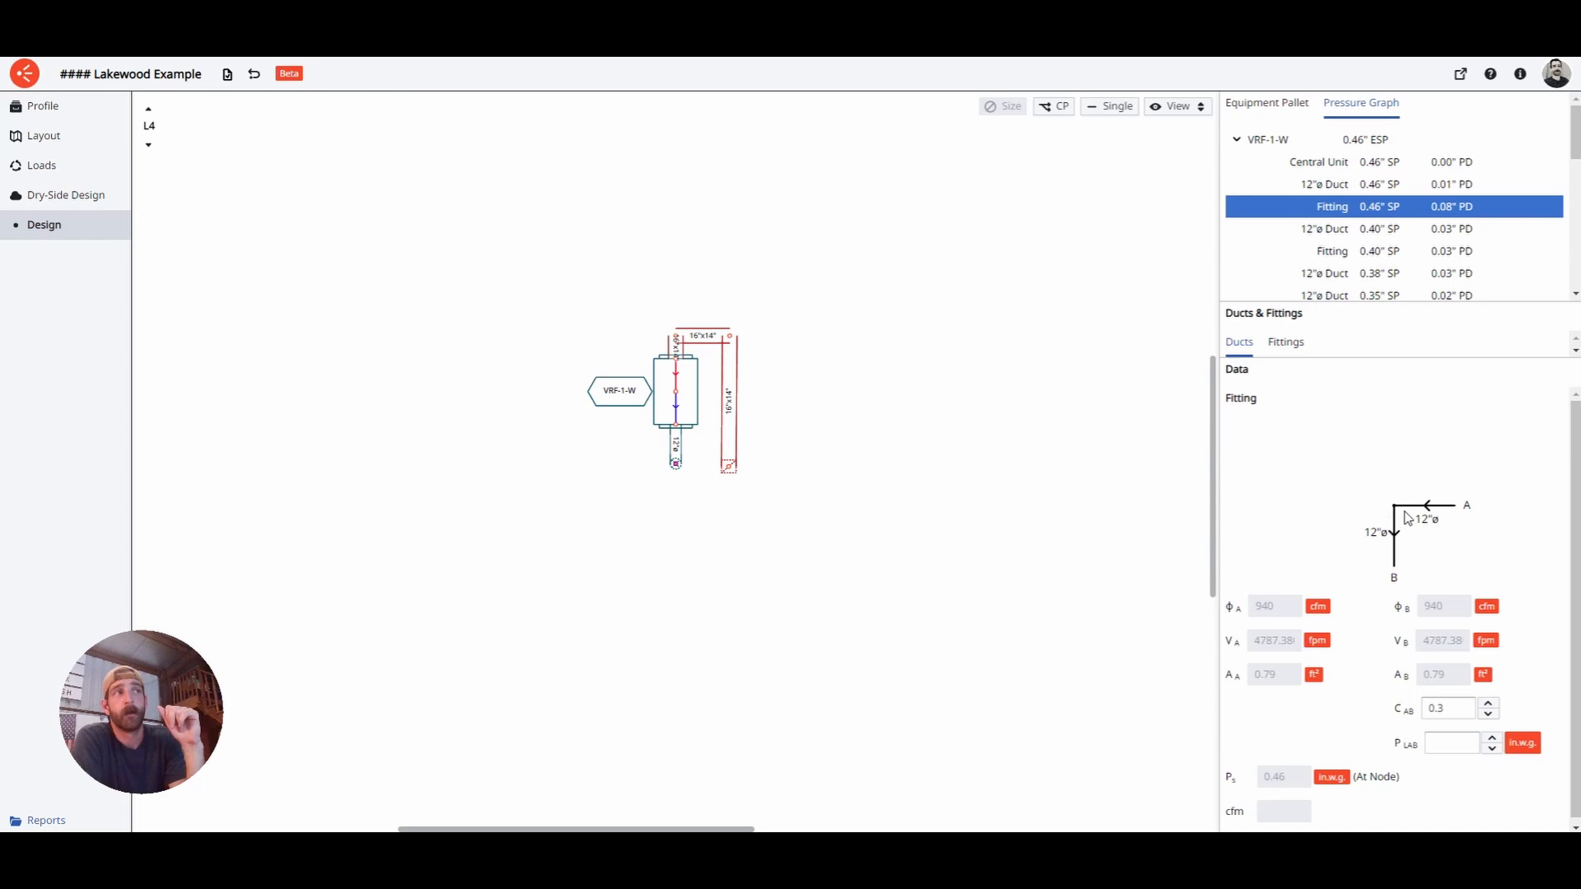
scroll(1361, 515, "down", 1)
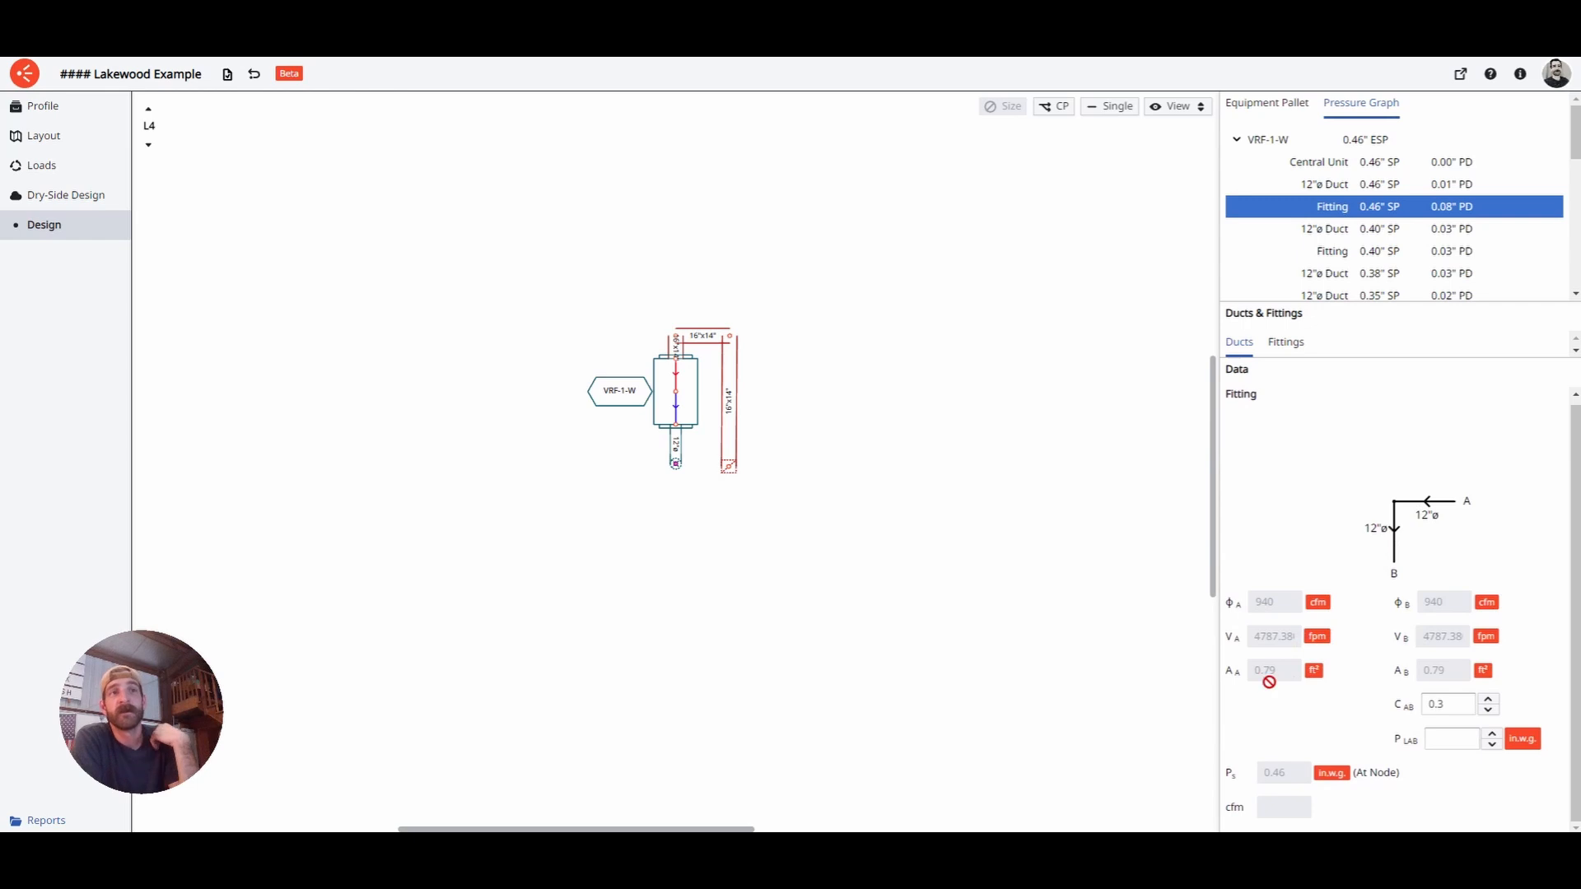
left_click(1455, 714)
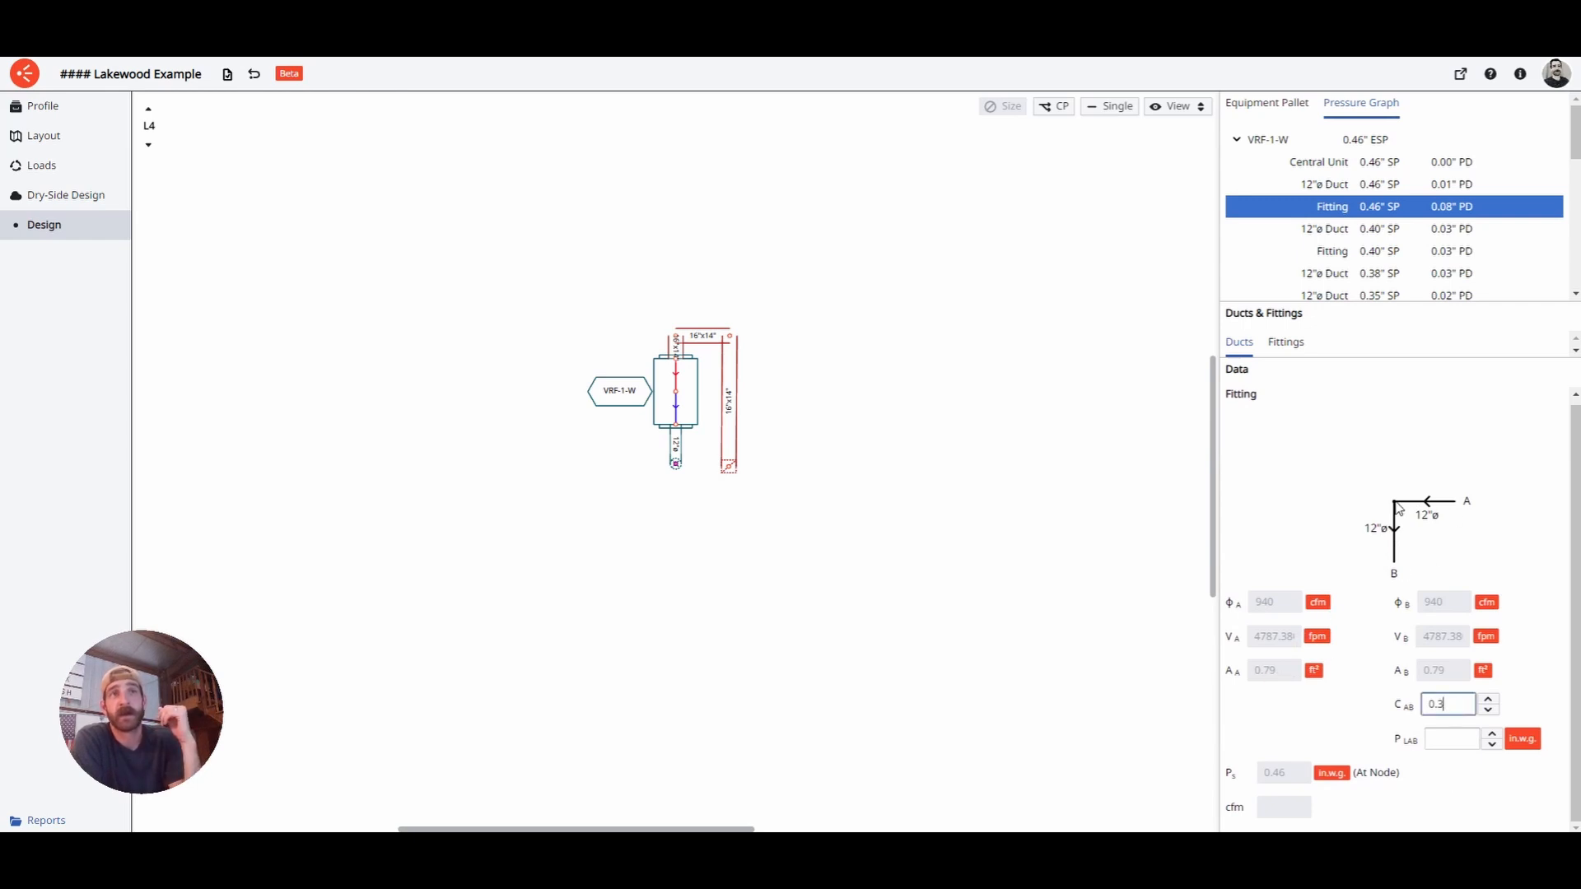
mouse_move(1365, 370)
left_mouse_down()
mouse_move(1362, 549)
mouse_move(1441, 400)
mouse_move(1371, 547)
mouse_move(1369, 673)
left_mouse_up()
left_click(1465, 754)
left_click(1306, 349)
- Review the Elbow and Transition (Reduce) main loss coefficients, leaving them unchanged
left_click(1511, 444)
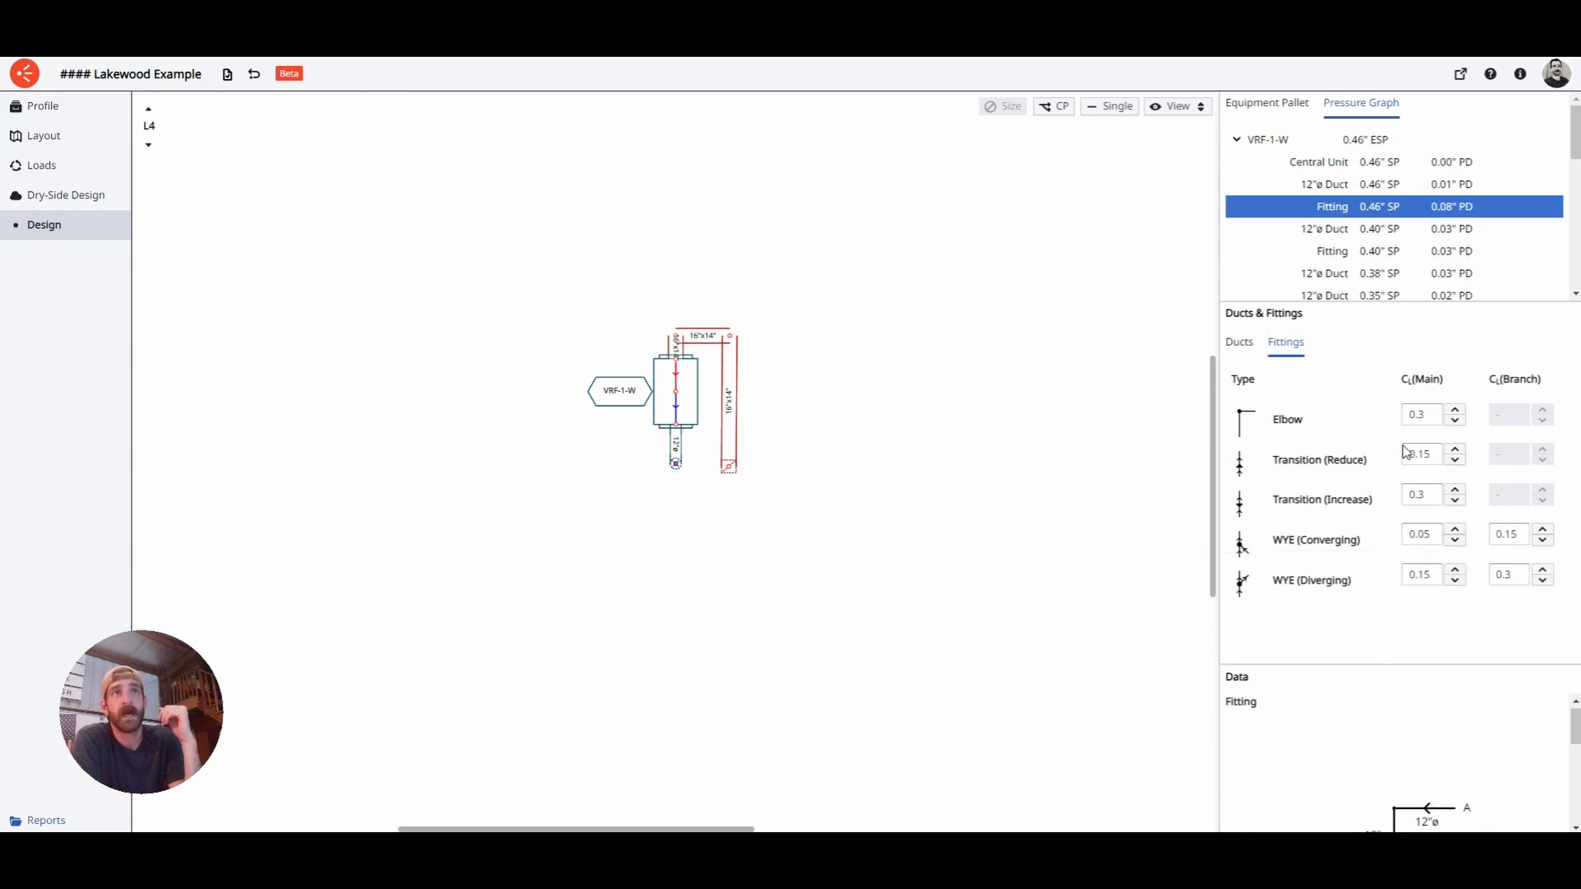
left_click(1242, 346)
left_click(1436, 425)
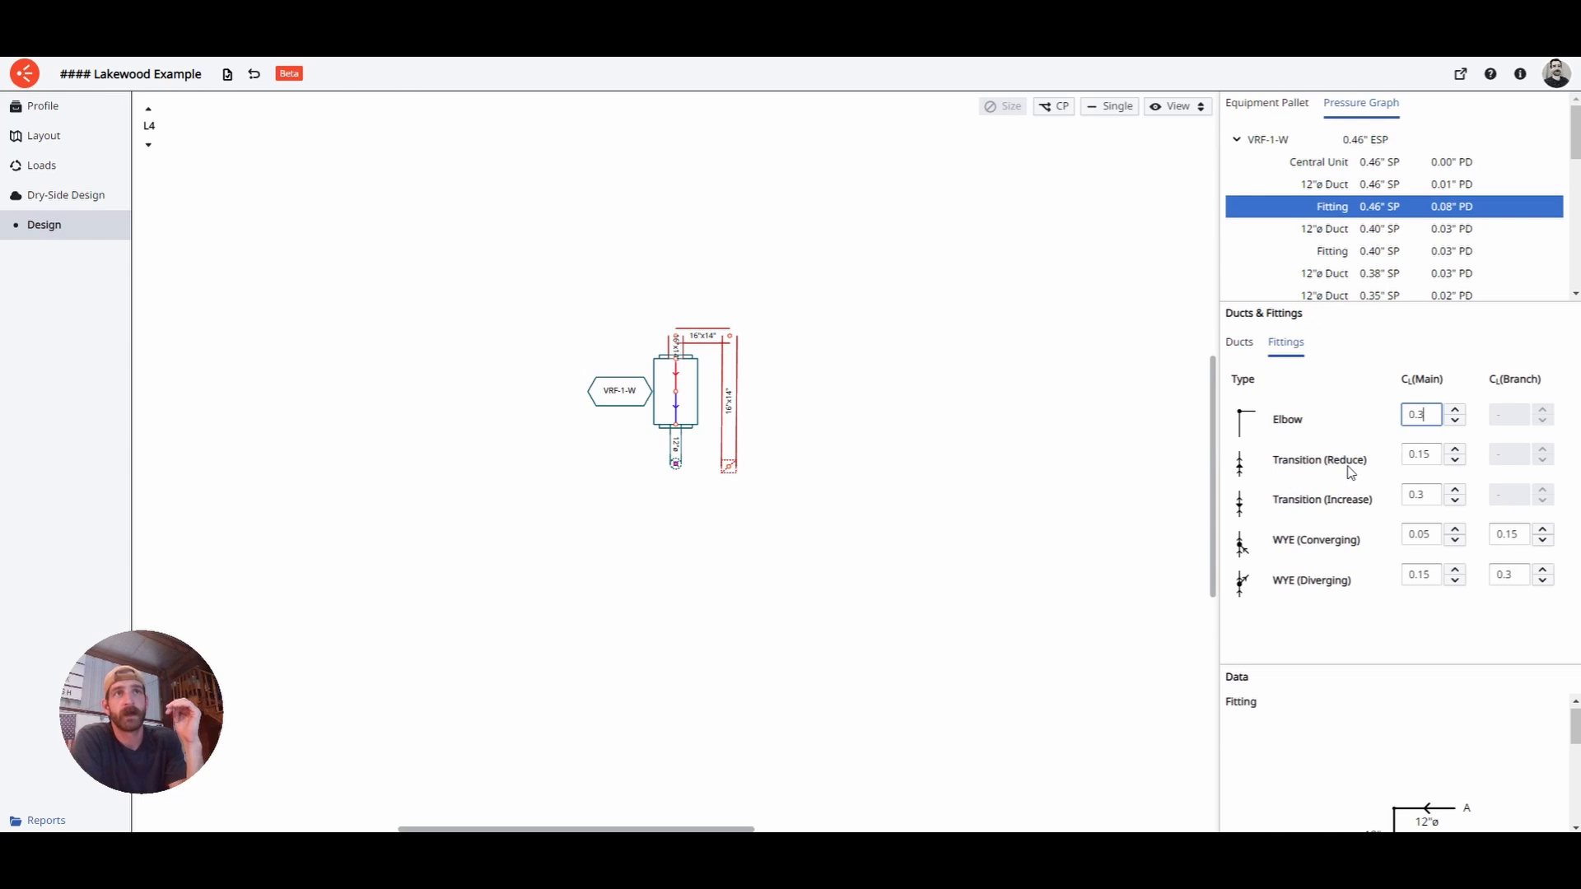
left_click(1438, 461)
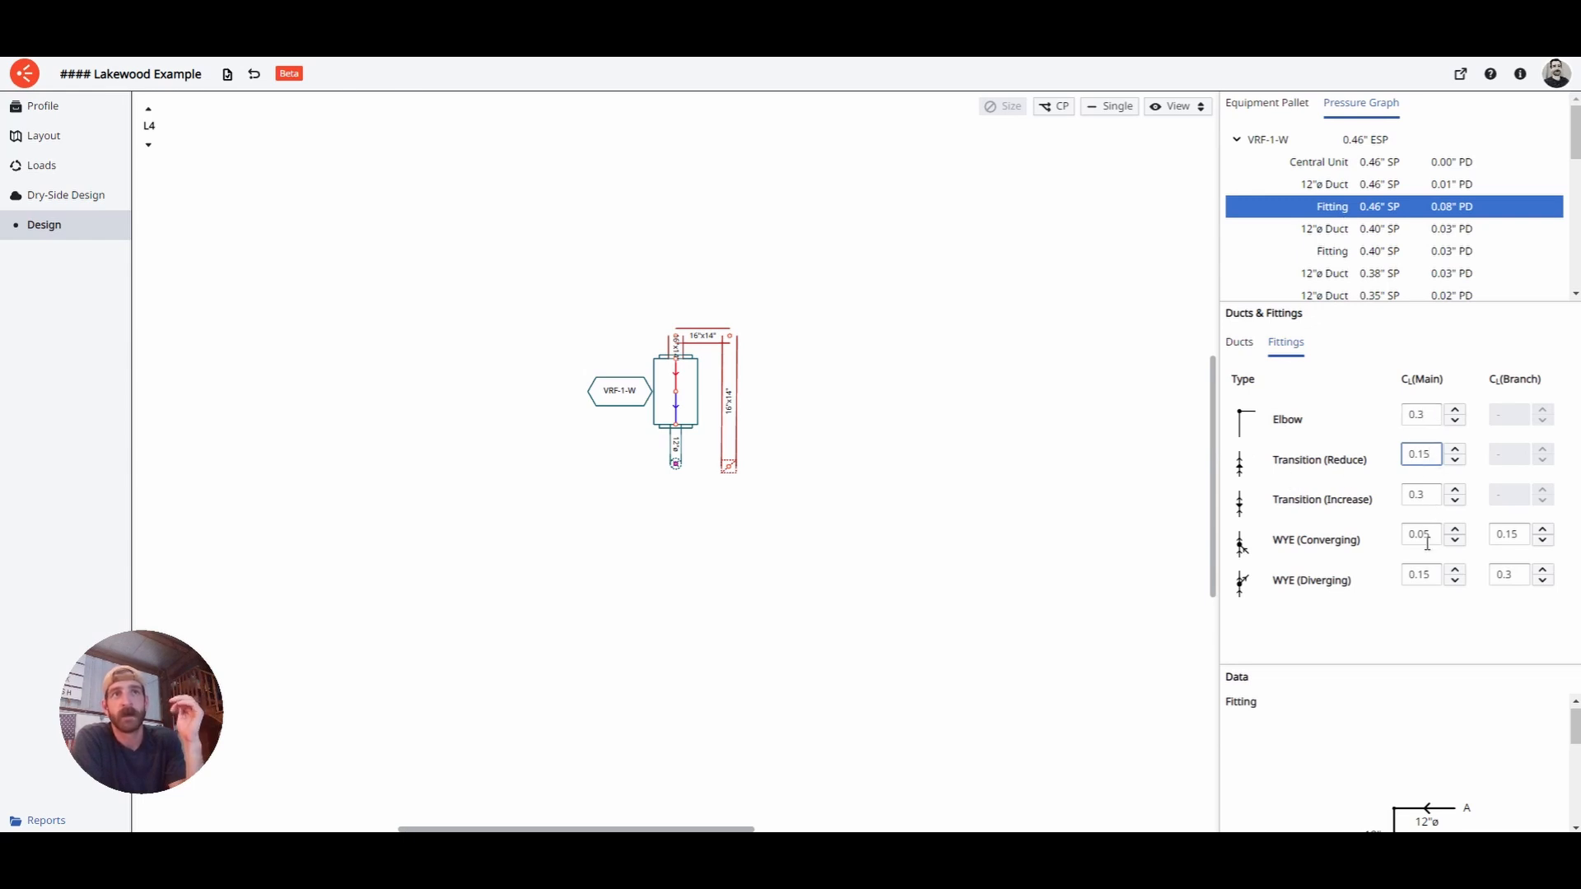
- Enlarge the fitting data area so both WYE fitting rows stay visible
left_click_drag(1405, 668, 1396, 527)
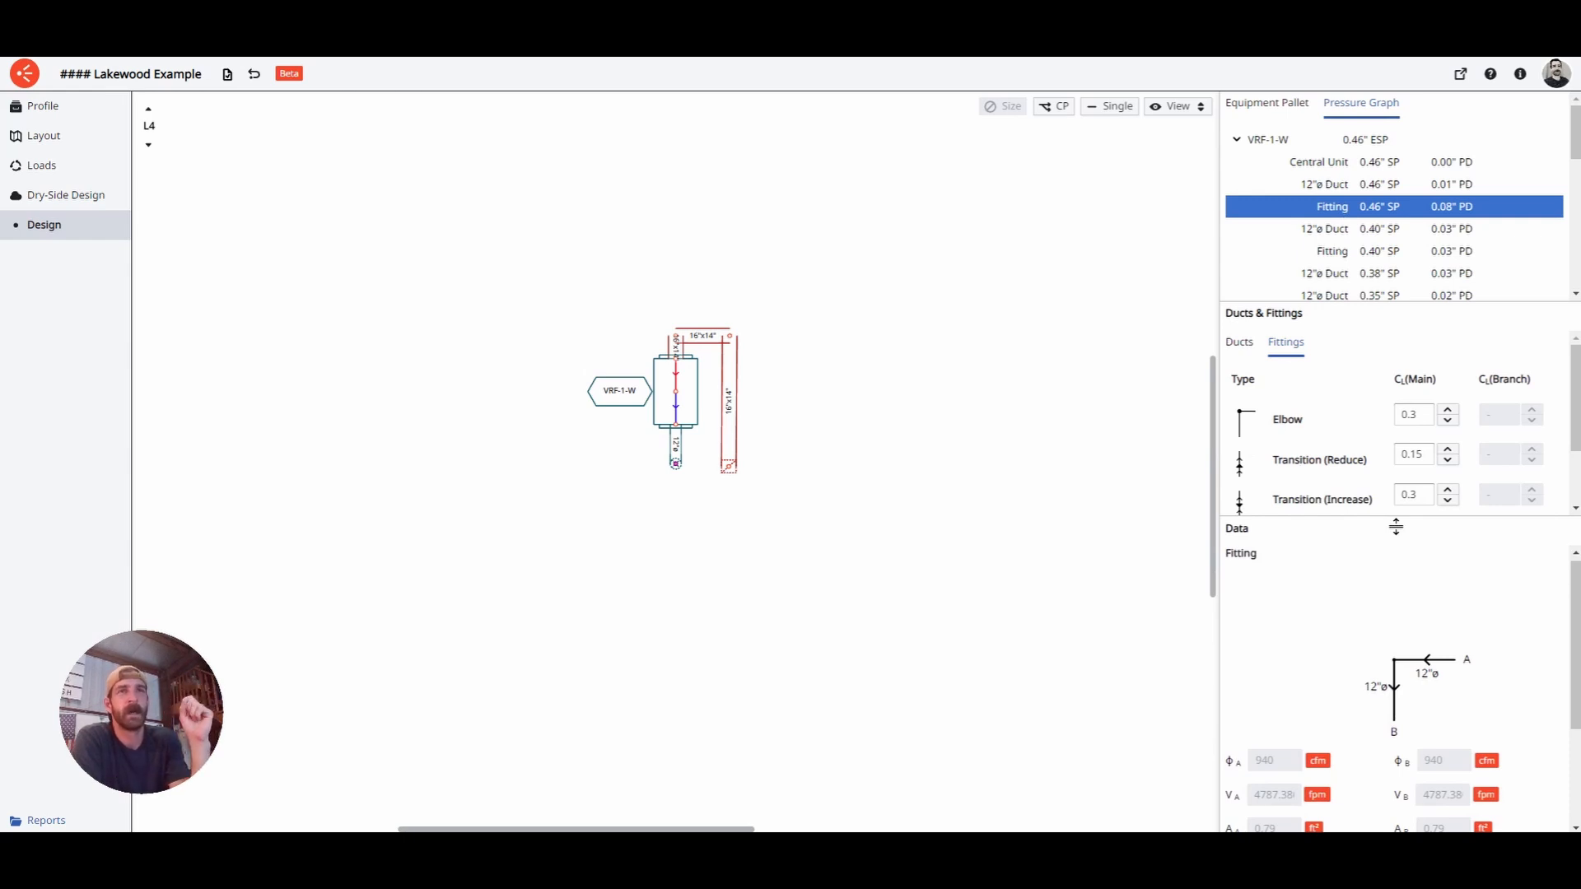
left_click_drag(1396, 527, 1384, 664)
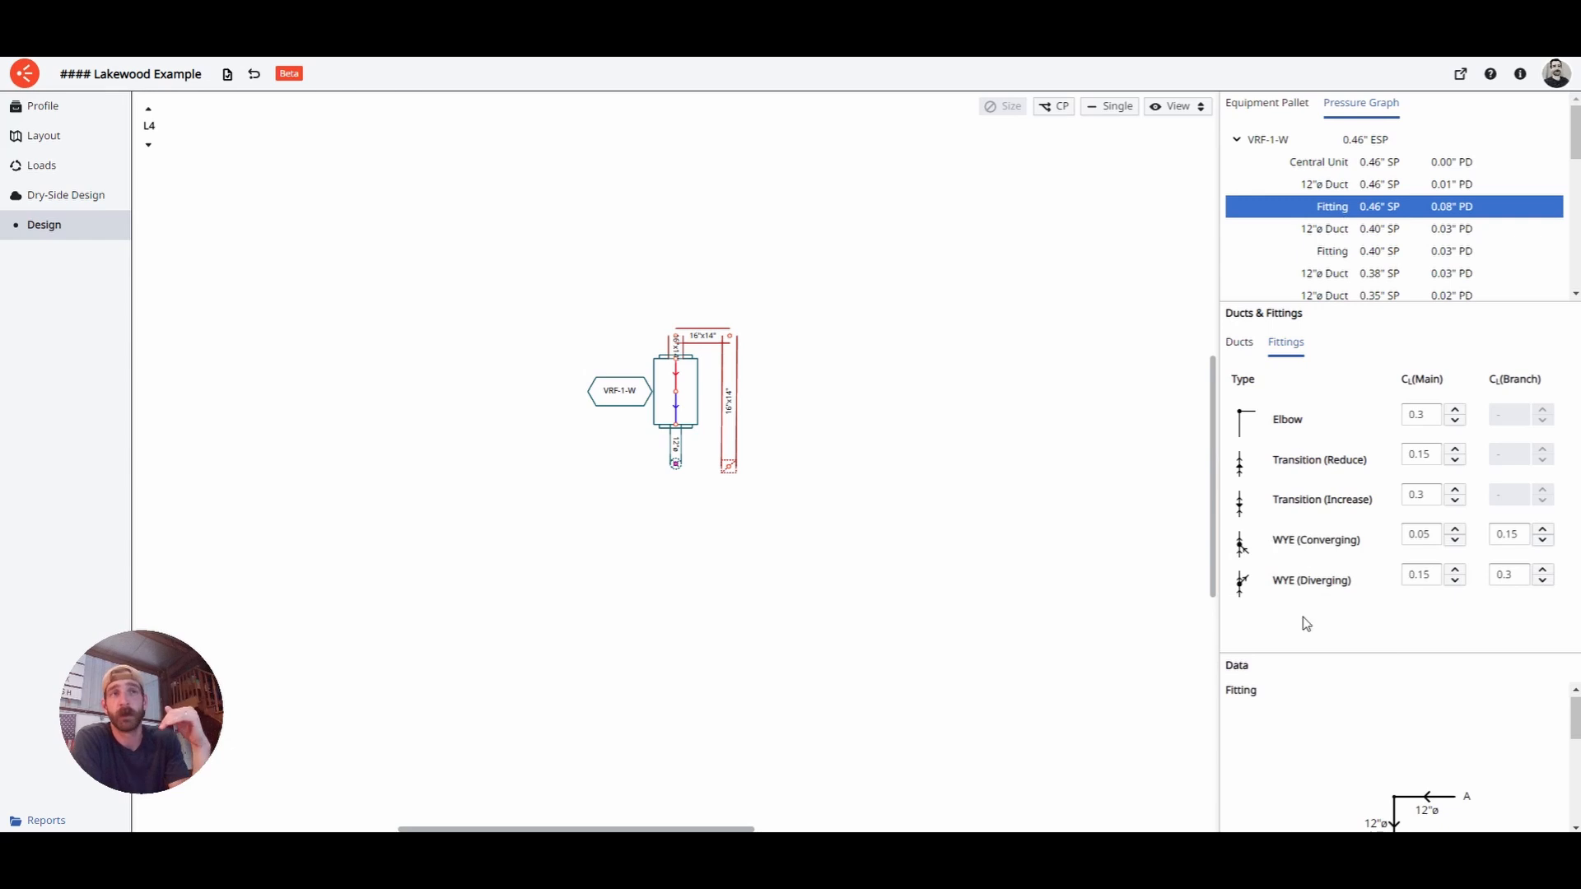
left_click_drag(1317, 662, 1317, 634)
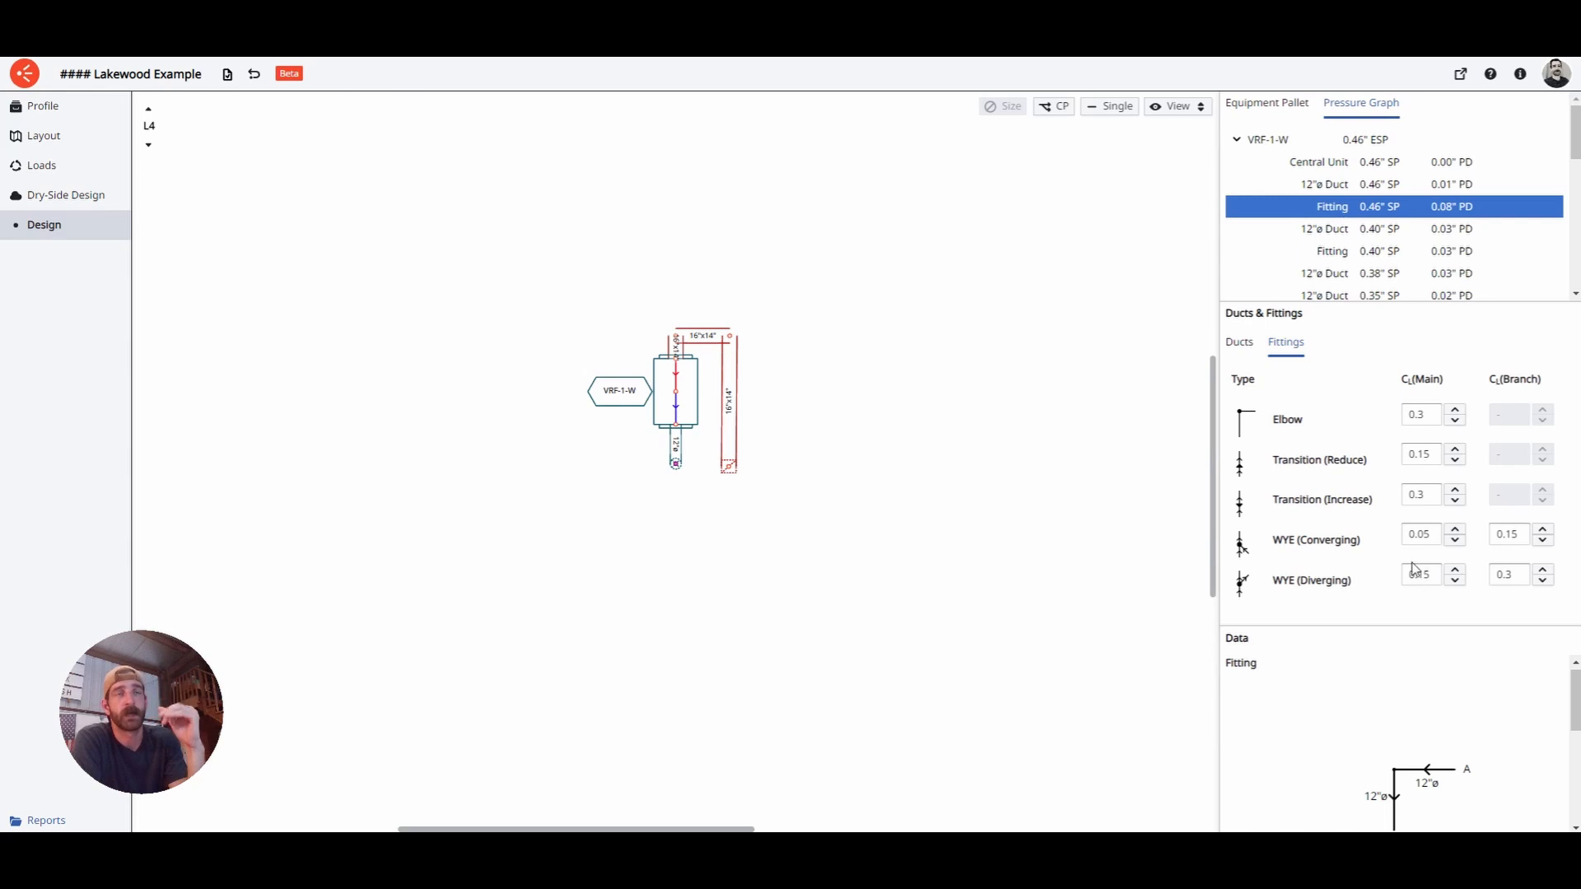
left_click_drag(1408, 632, 1411, 492)
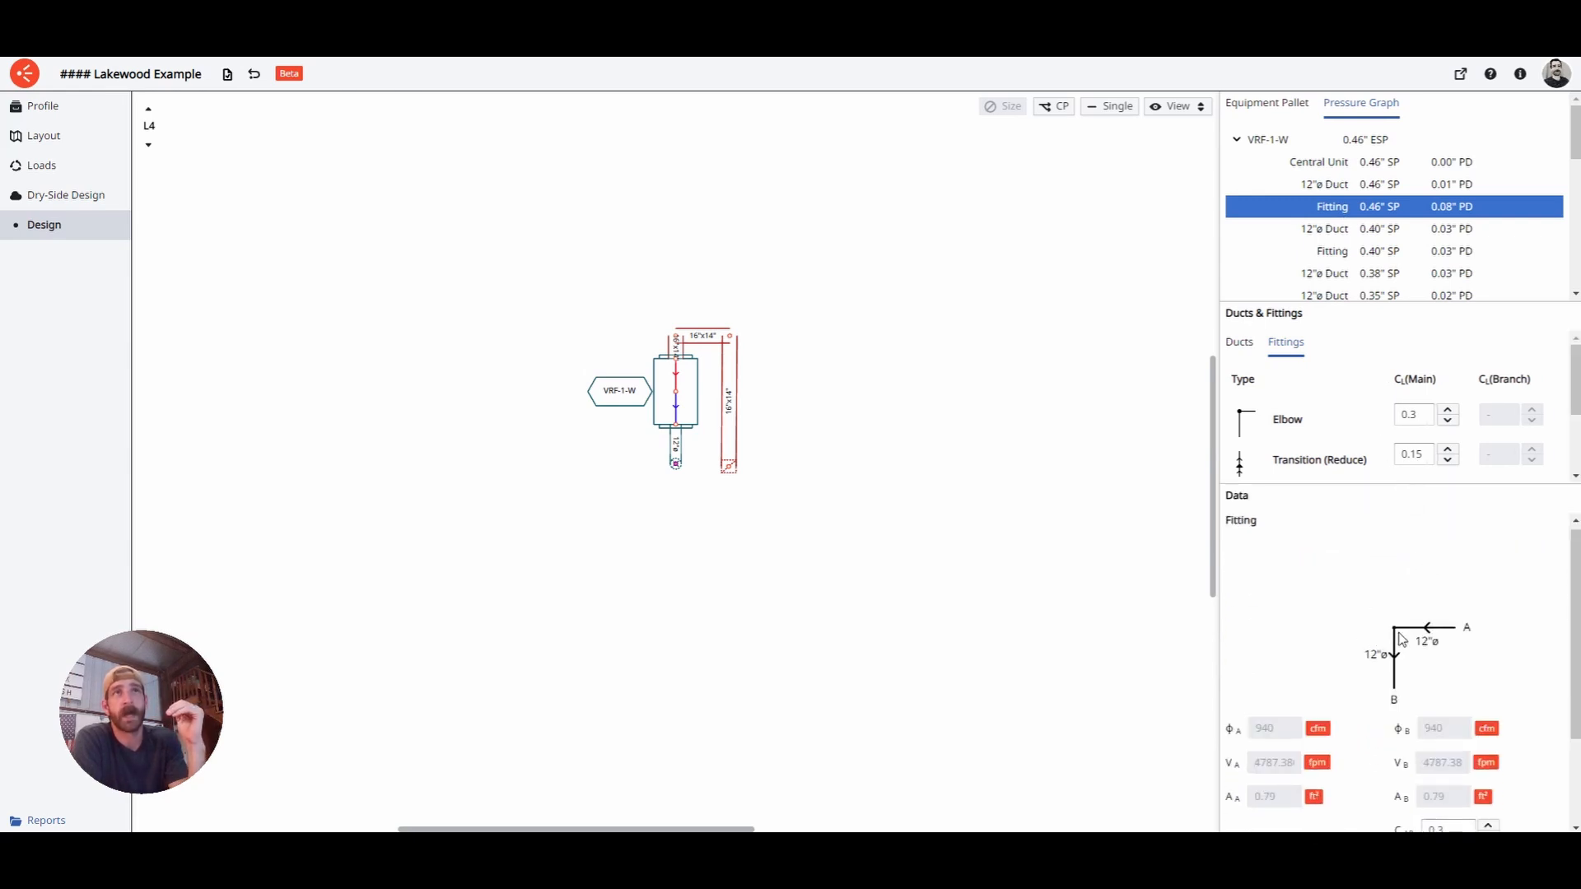
- Return the plan to level L1 and select the wye where the 10", 12" and 8" ducts meet
left_click(149, 146)
left_click(149, 145)
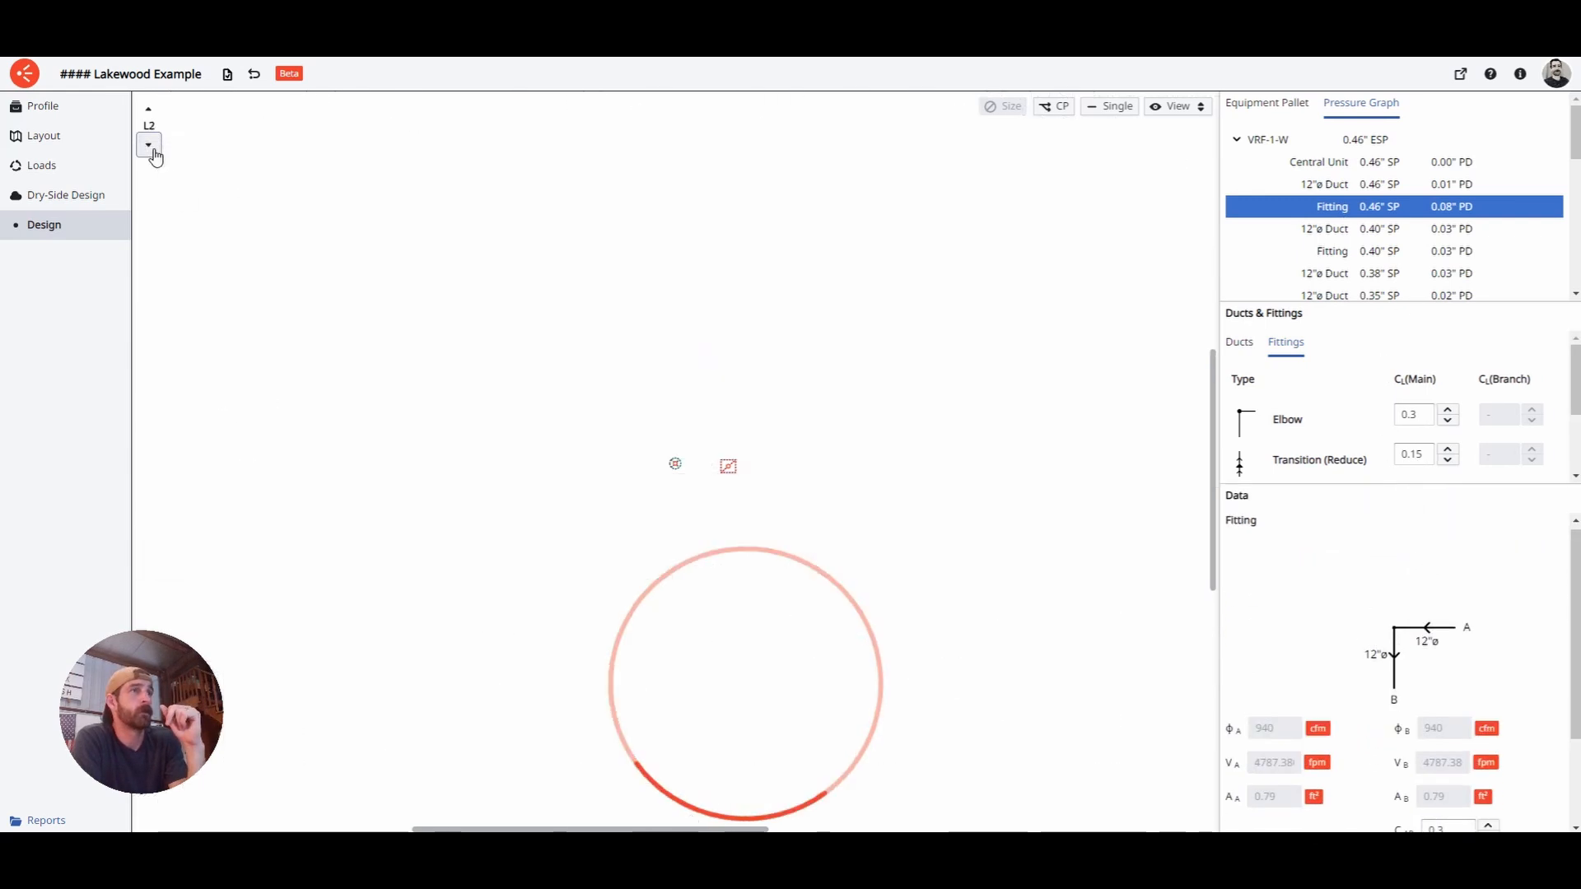
left_click(152, 151)
left_click_drag(320, 508, 699, 497)
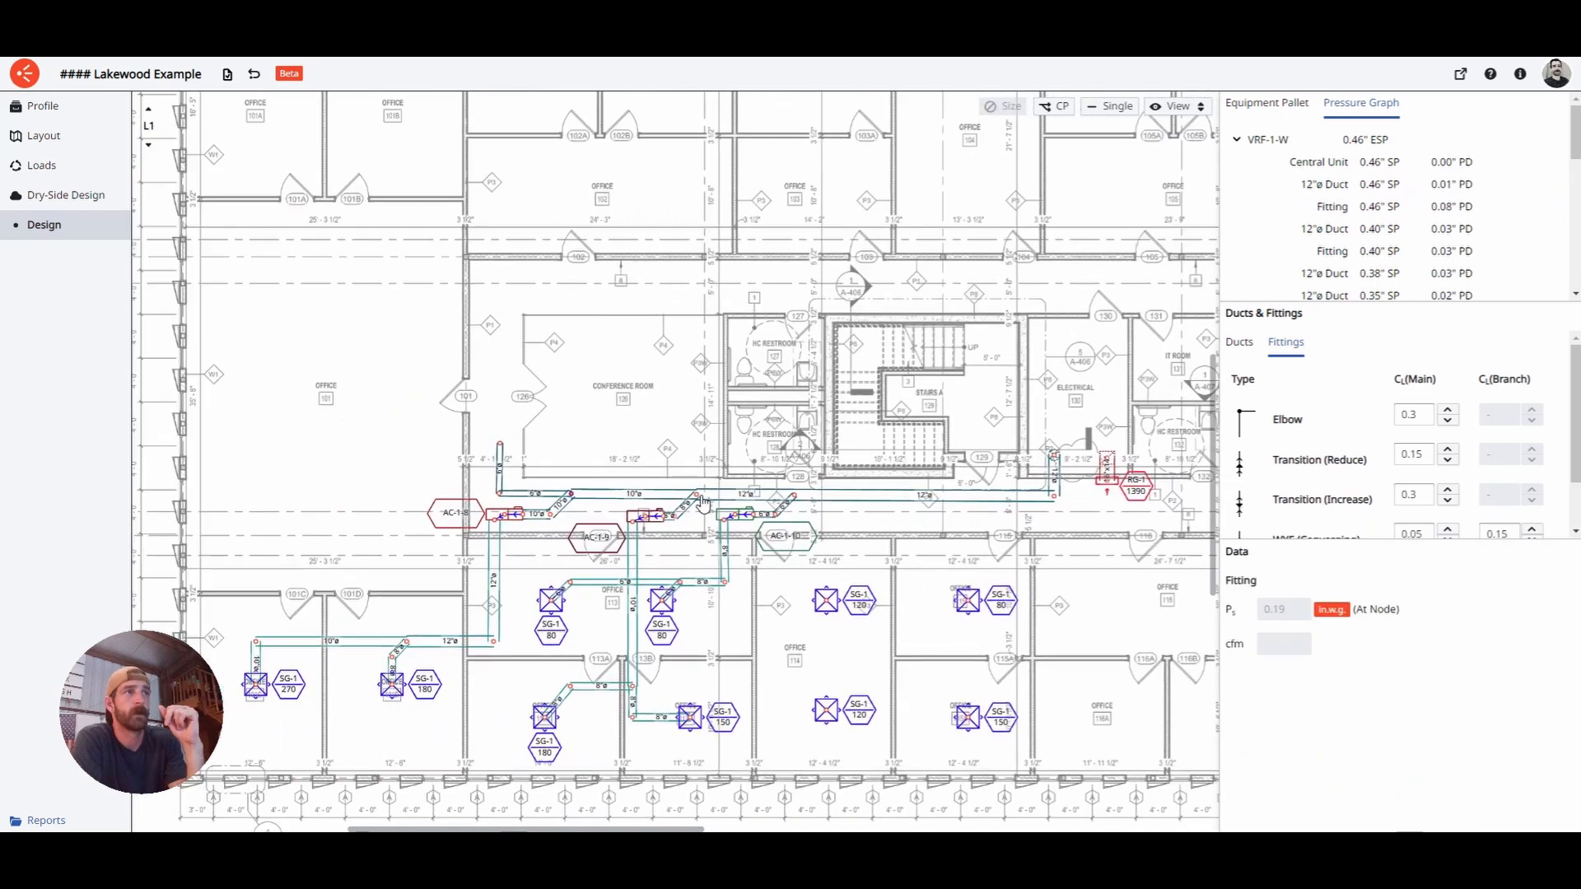
left_click(702, 502)
- Enlarge the fitting data panel, zoom into the junction, and inspect the wye's C_BA coefficient
left_click_drag(1398, 547, 1384, 424)
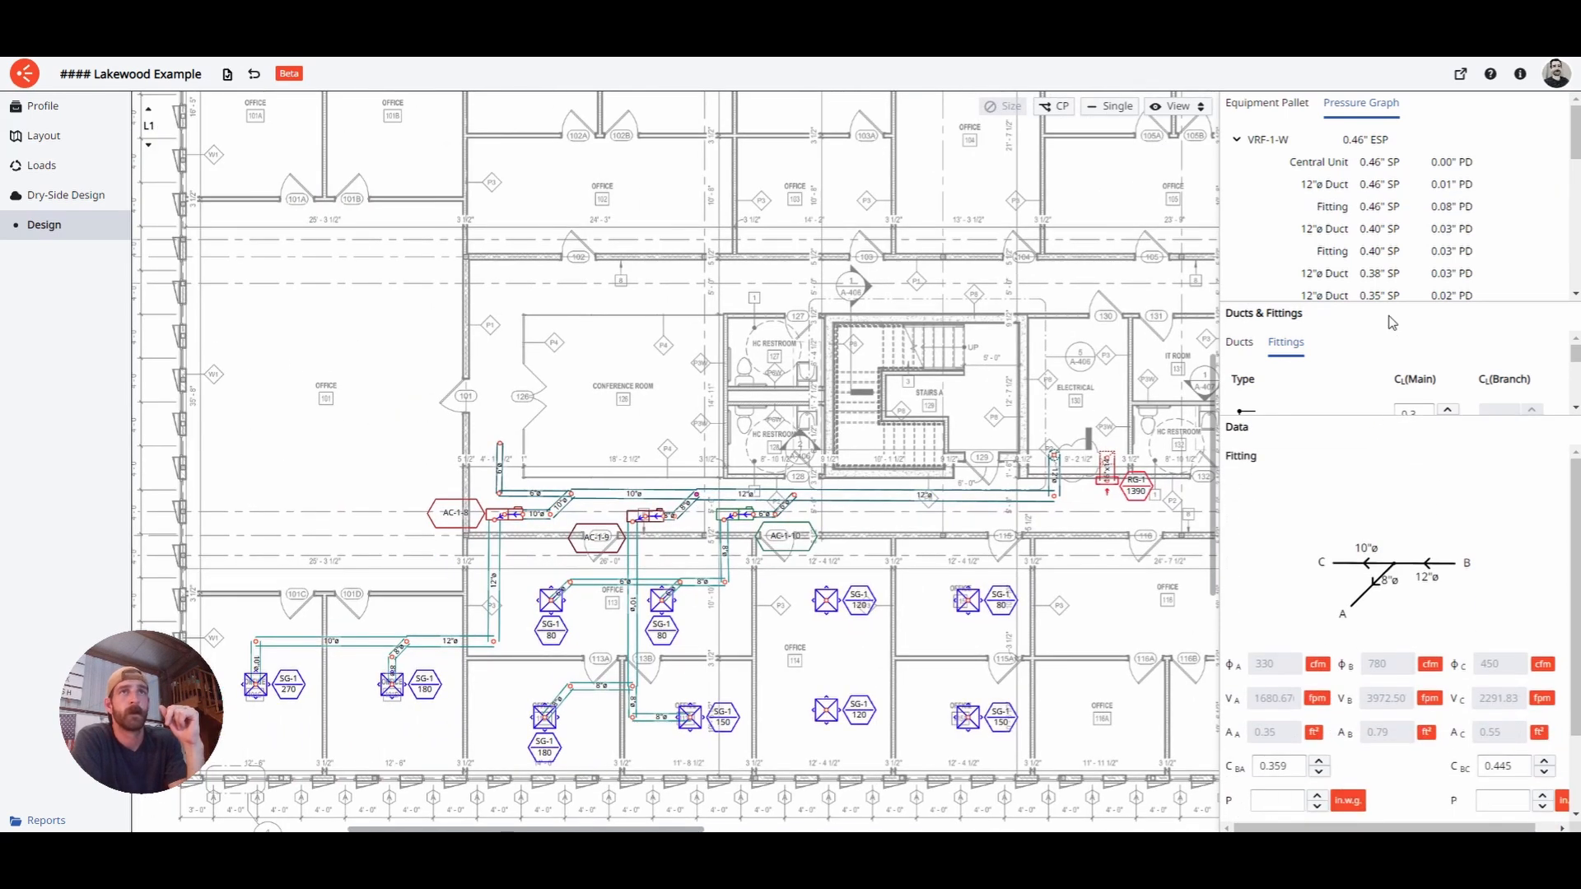
left_click_drag(1392, 303, 1392, 201)
left_click_drag(1345, 423, 1346, 335)
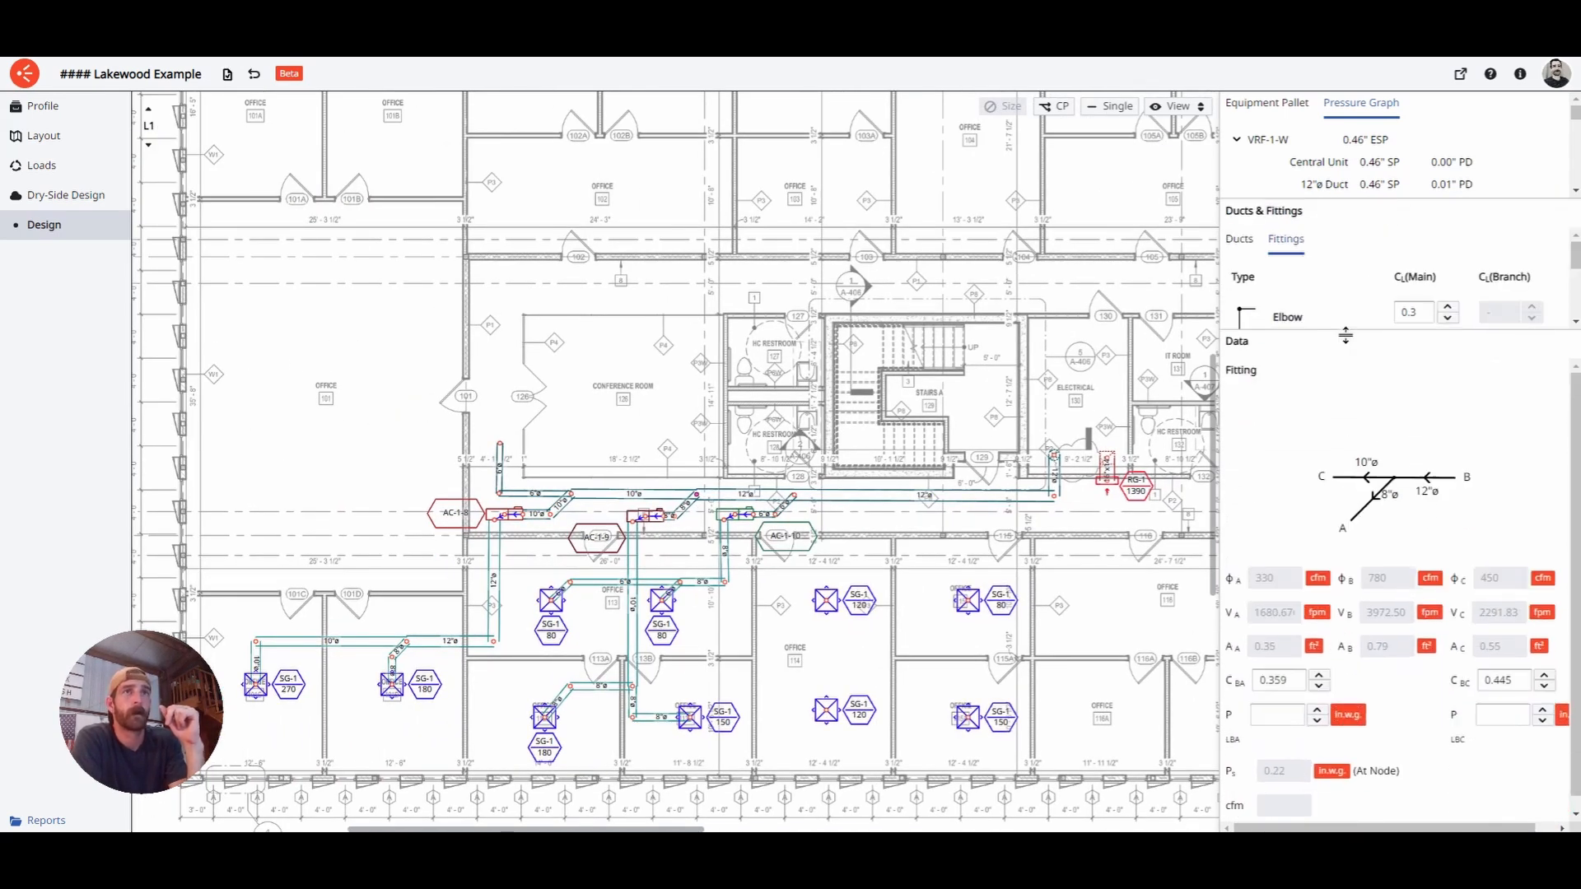
left_click_drag(569, 511, 518, 422)
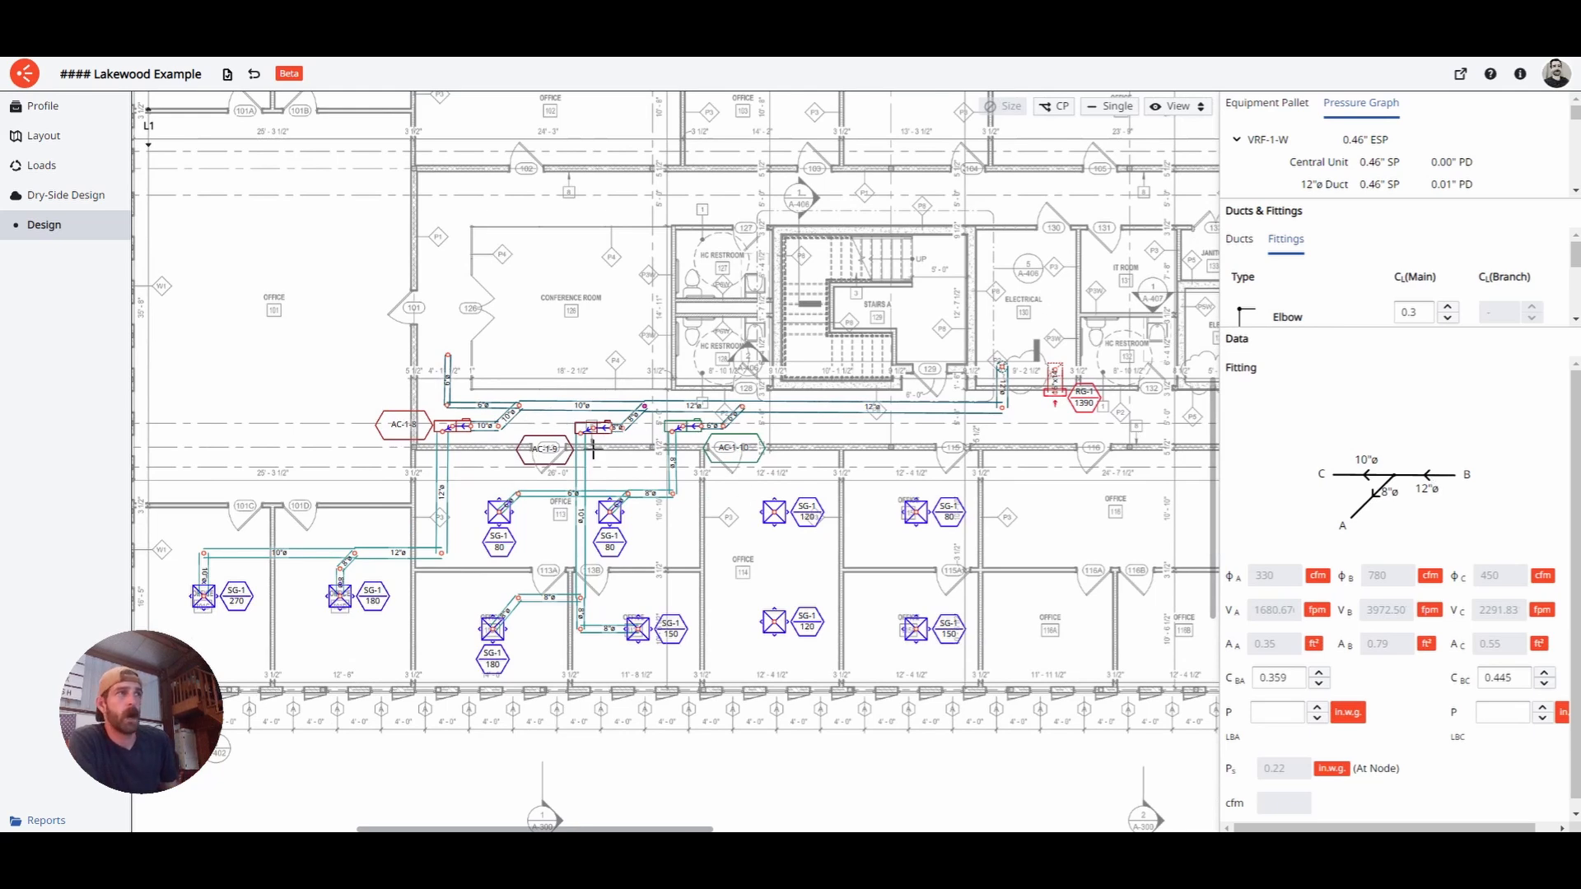
scroll(635, 411, "up", 5)
scroll(587, 415, "up", 1)
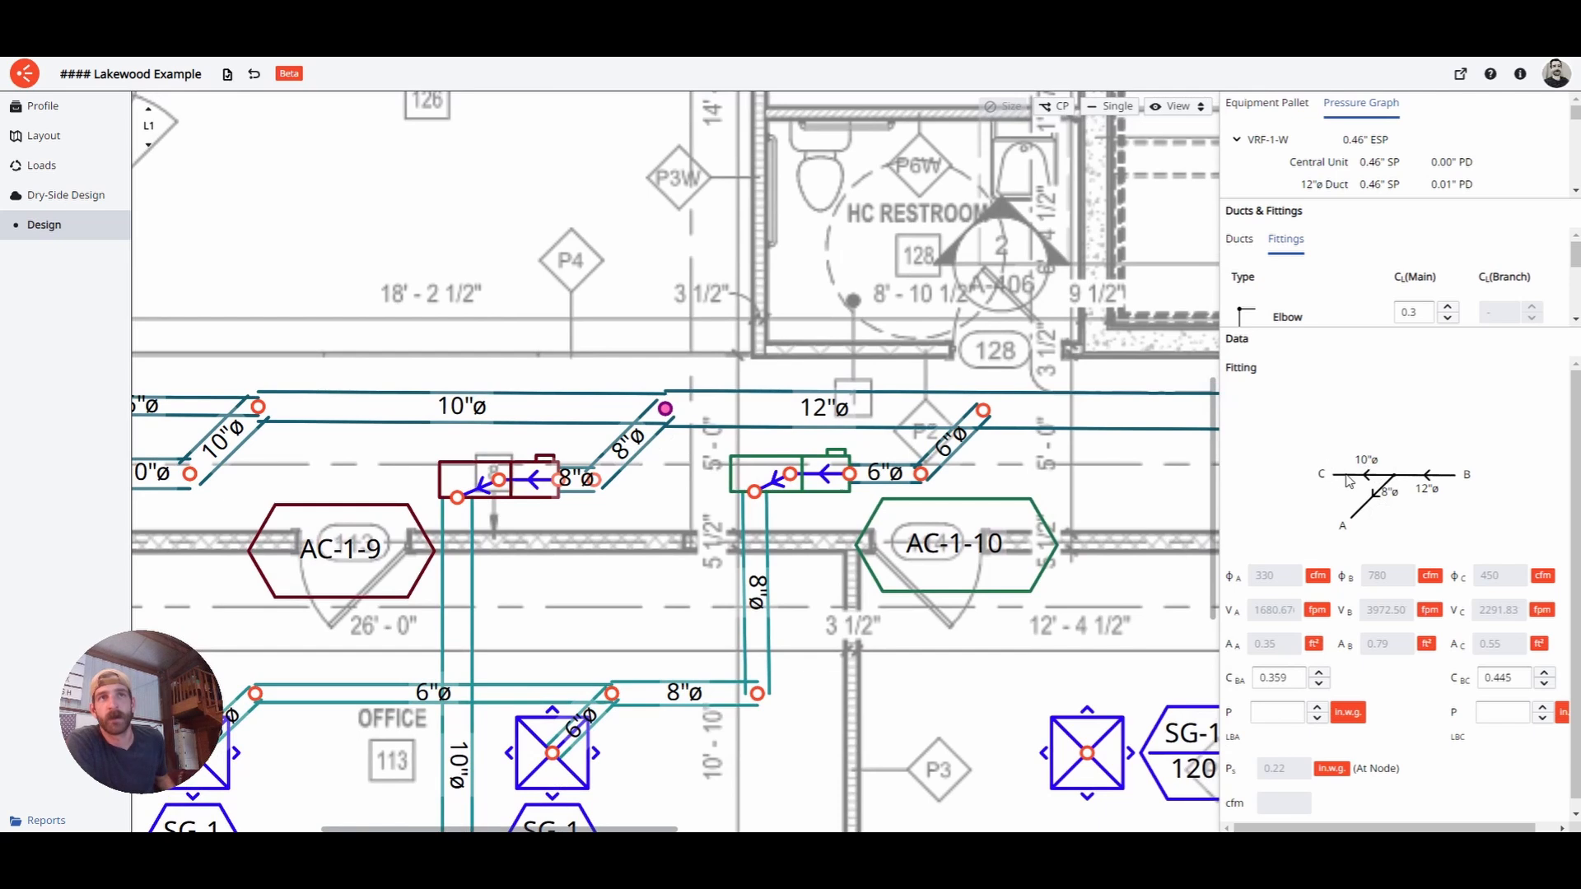
left_click(1305, 683)
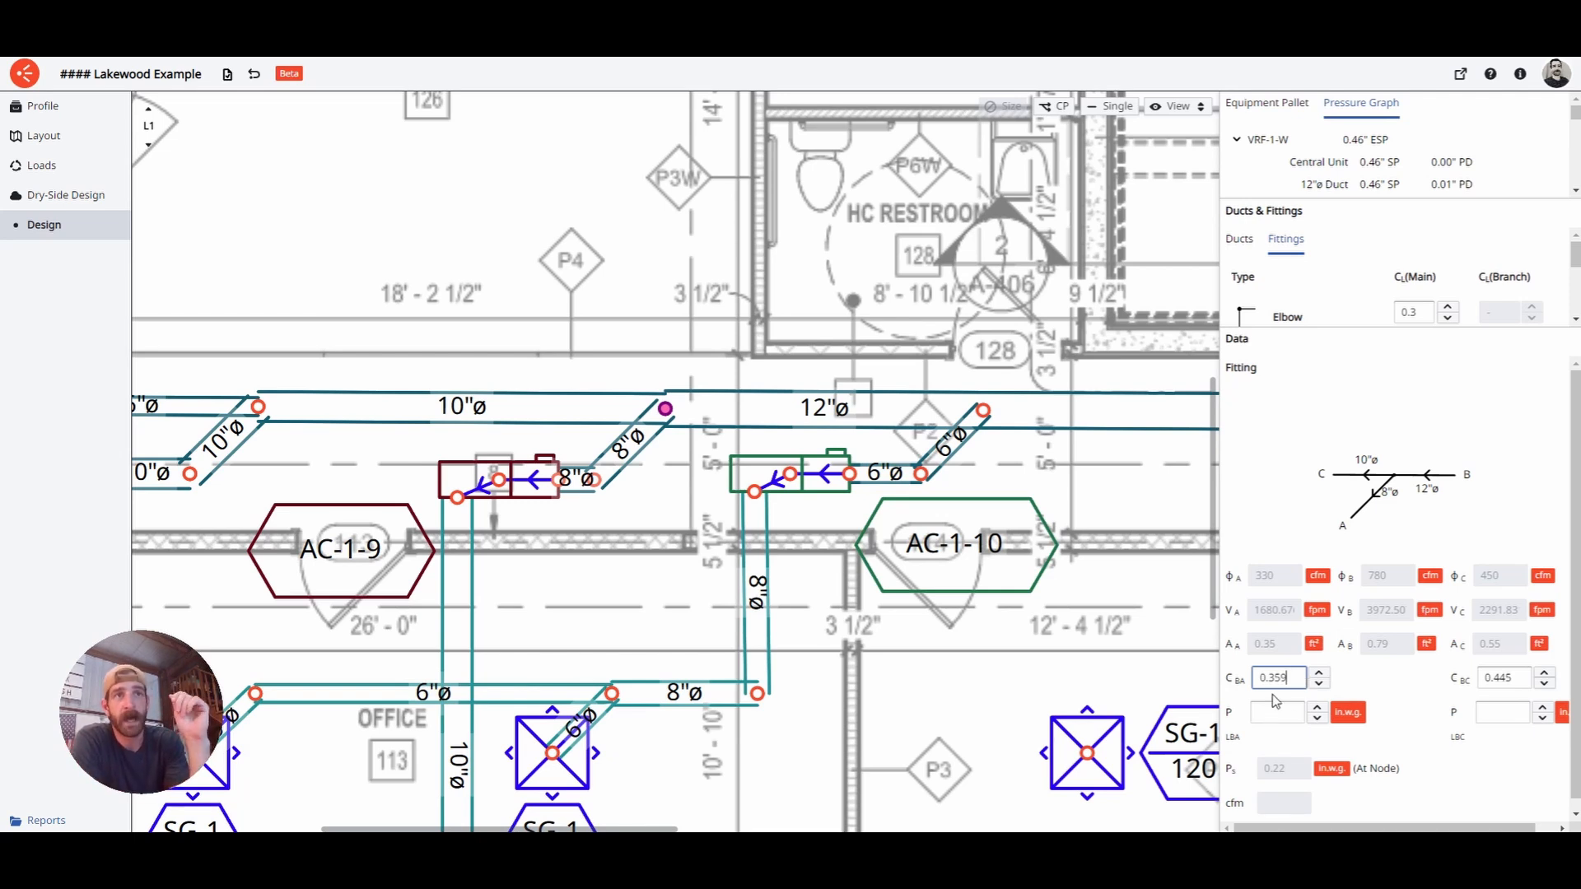
double_click(1285, 691)
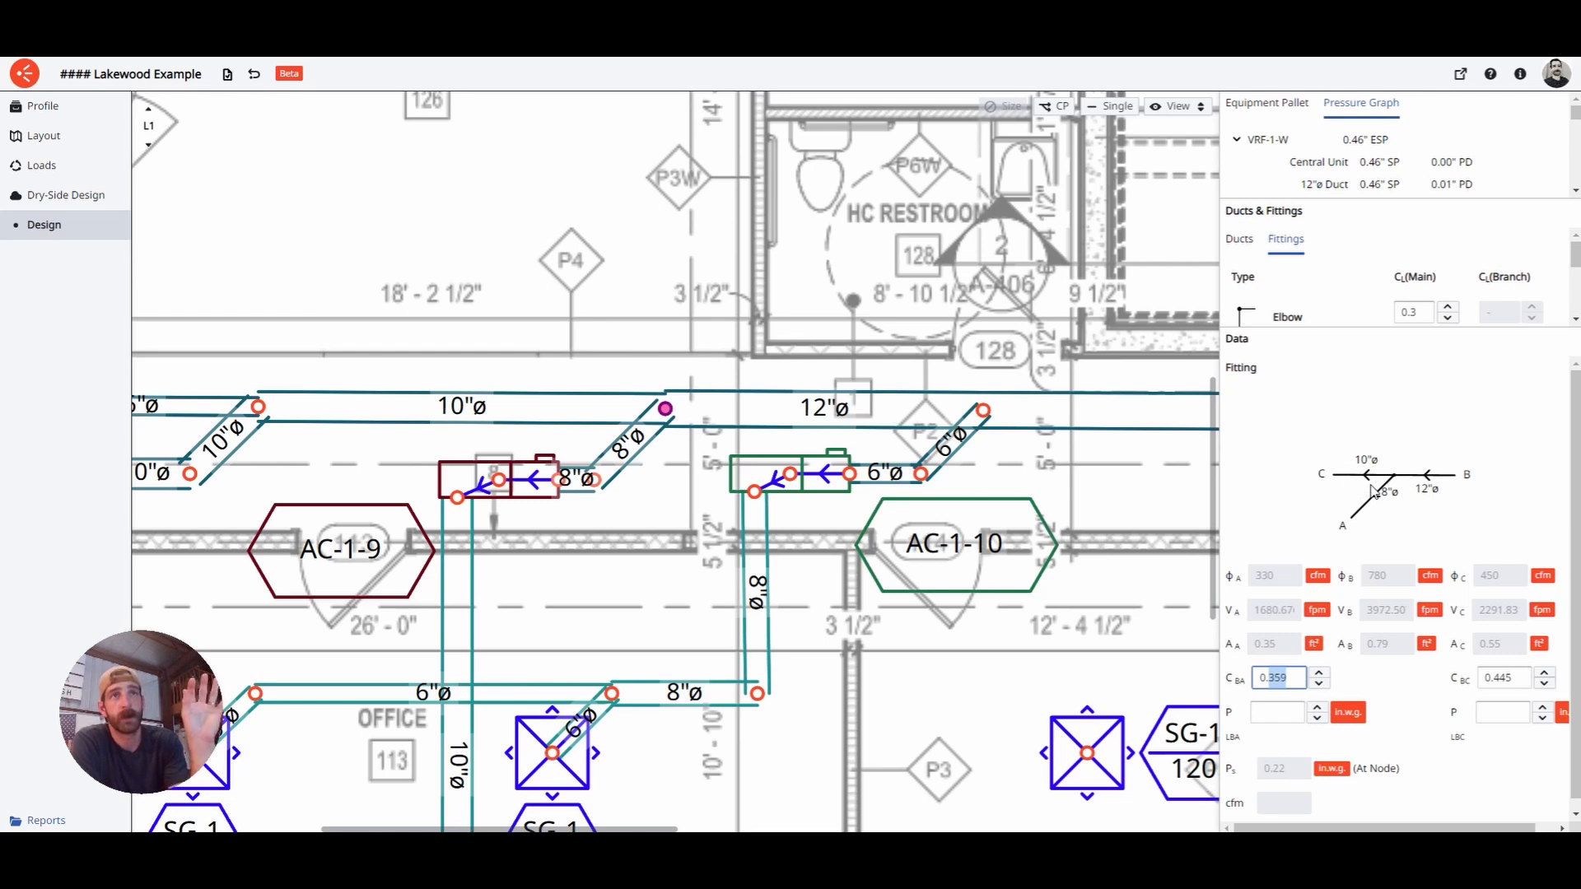
left_click(1299, 687)
left_click_drag(1278, 690, 1311, 691)
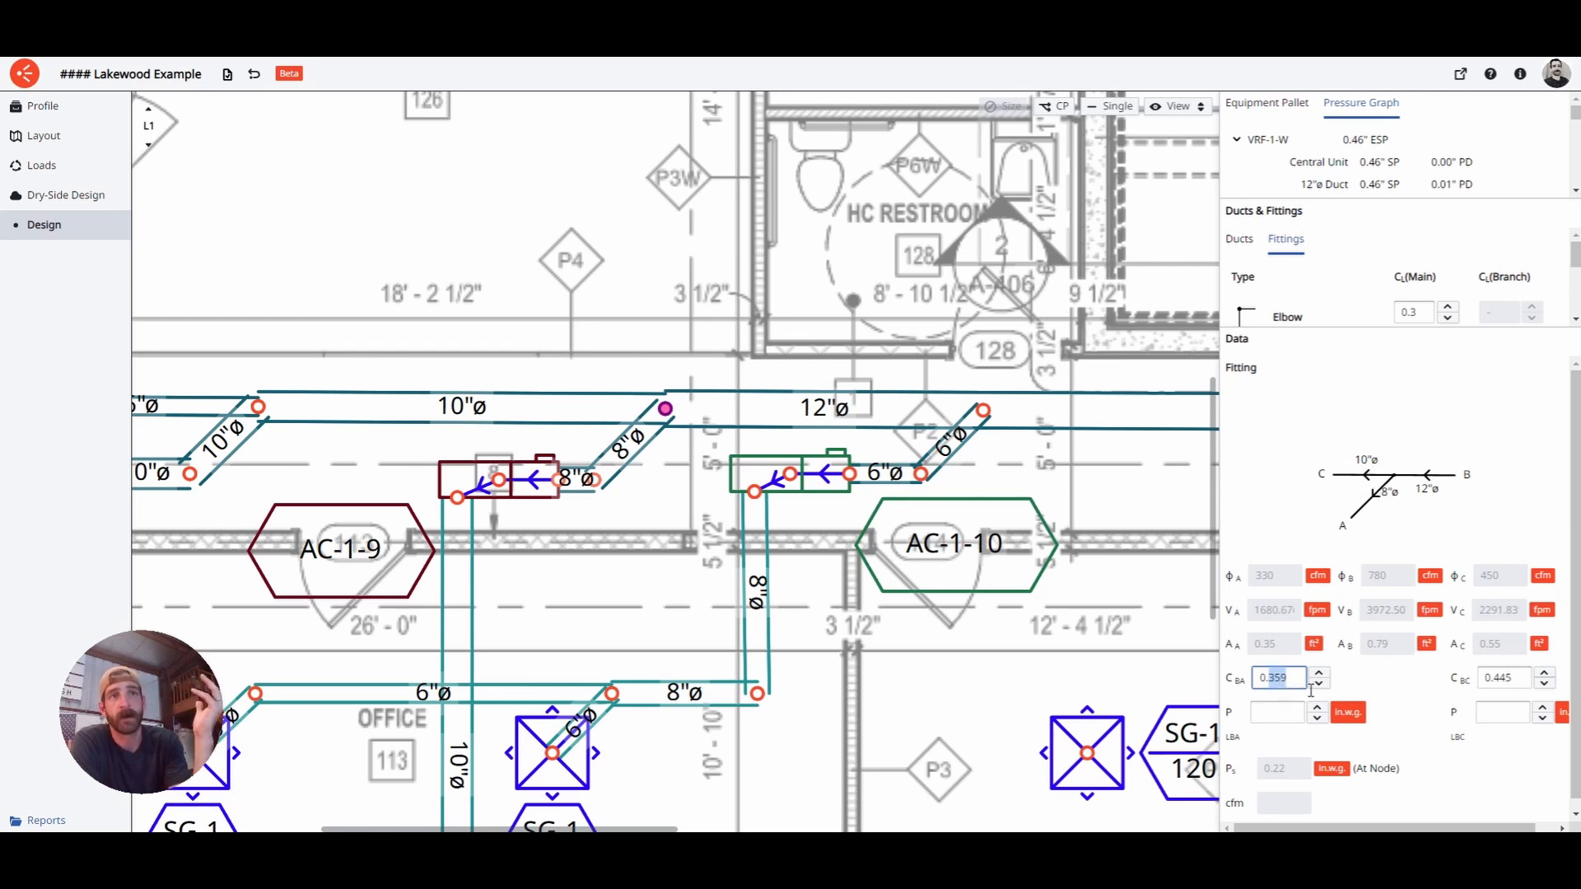
left_click(1307, 690)
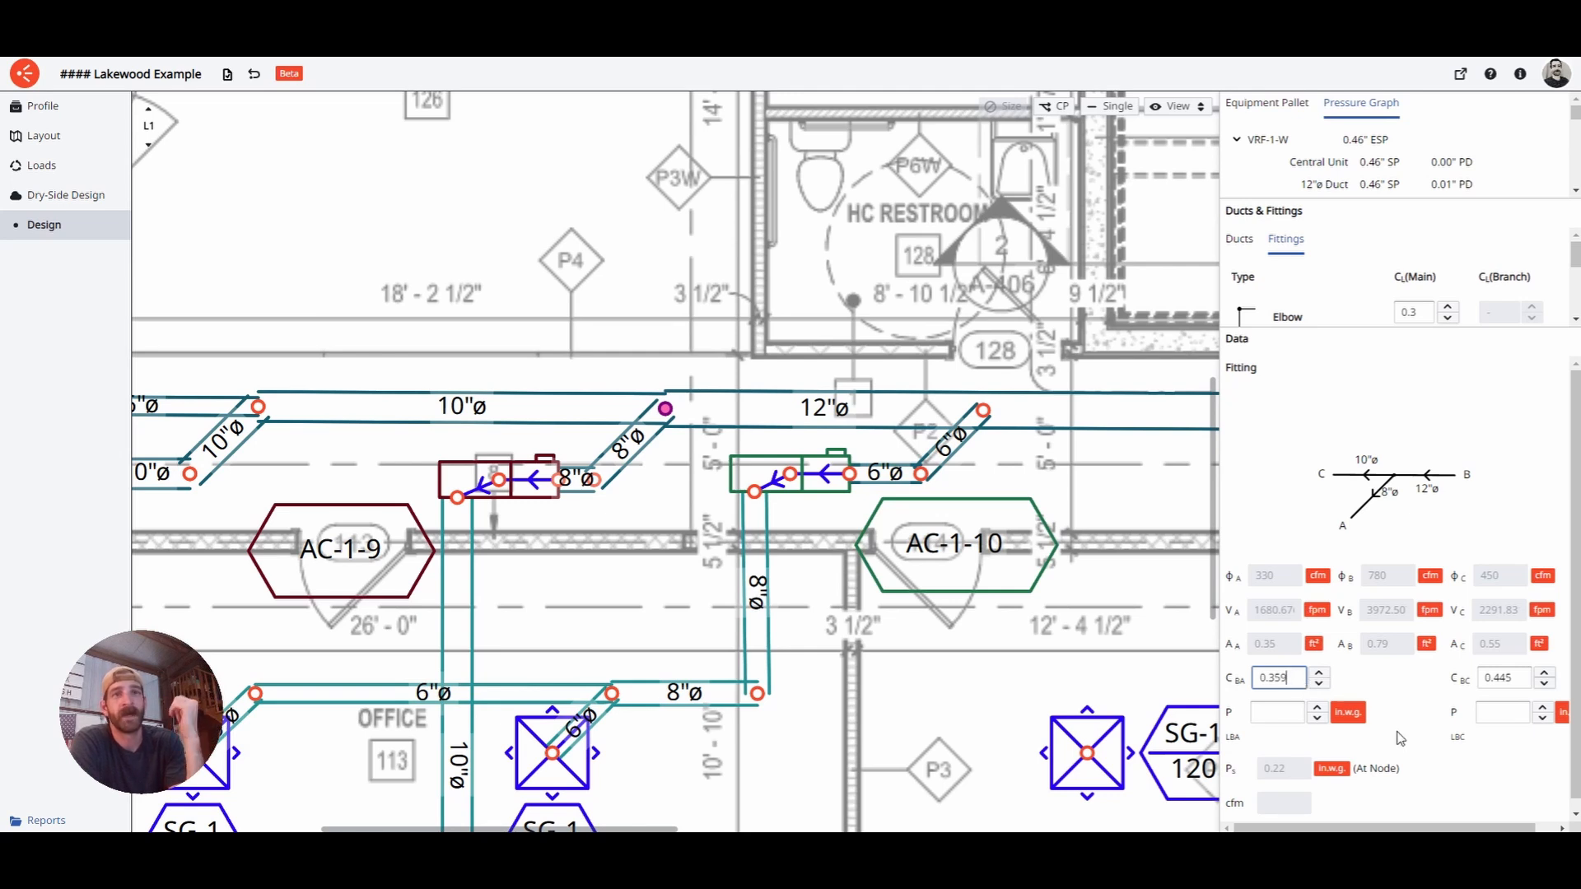
left_click(1284, 723)
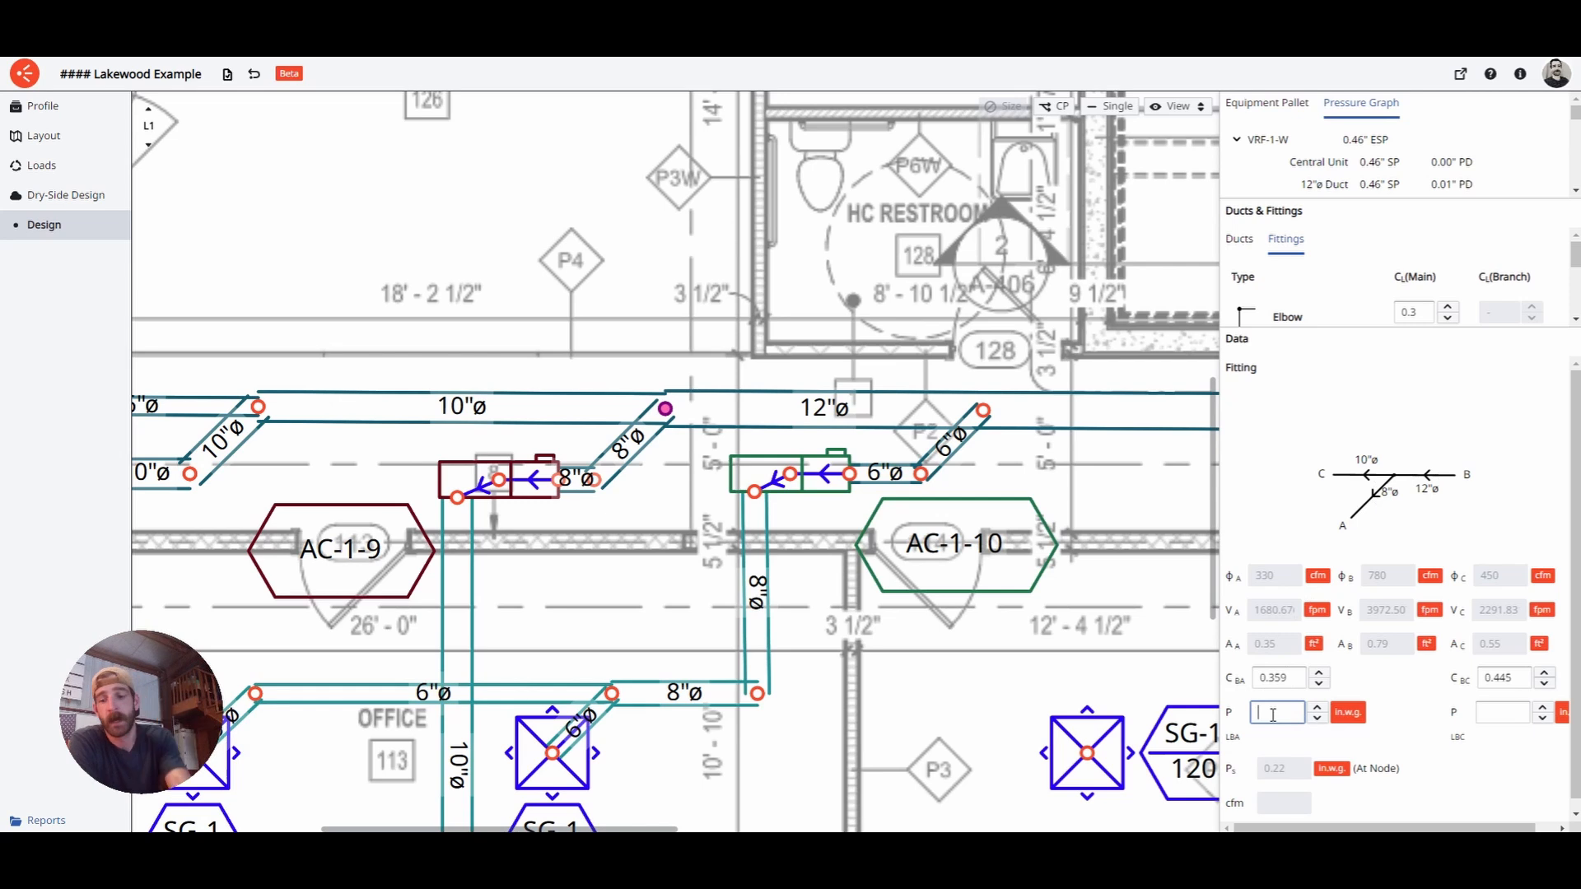
key("Return")
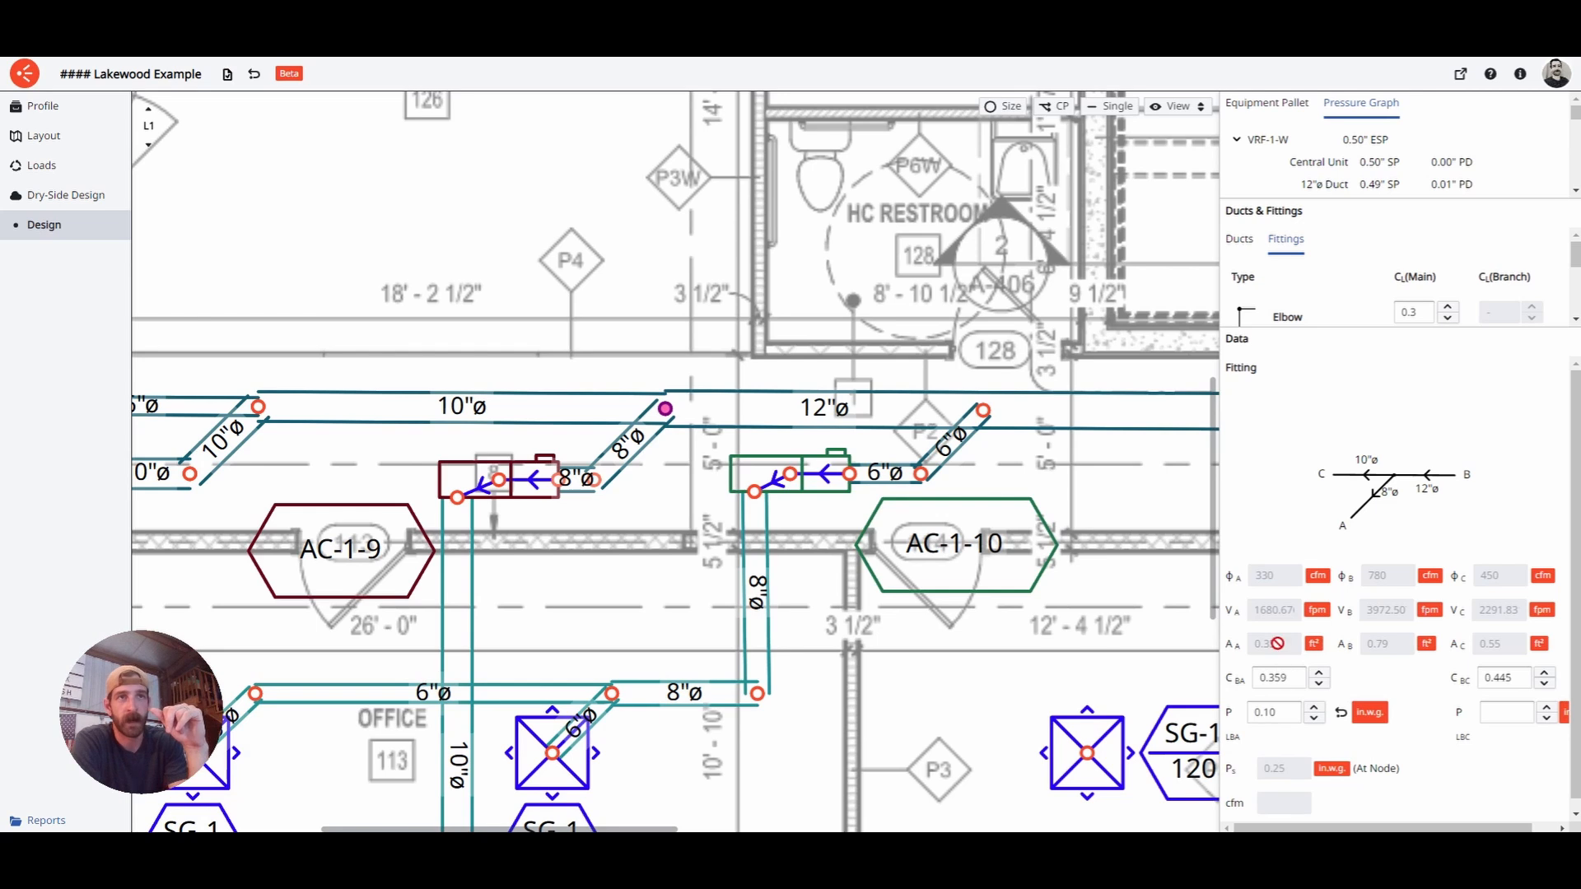
left_click(1295, 722)
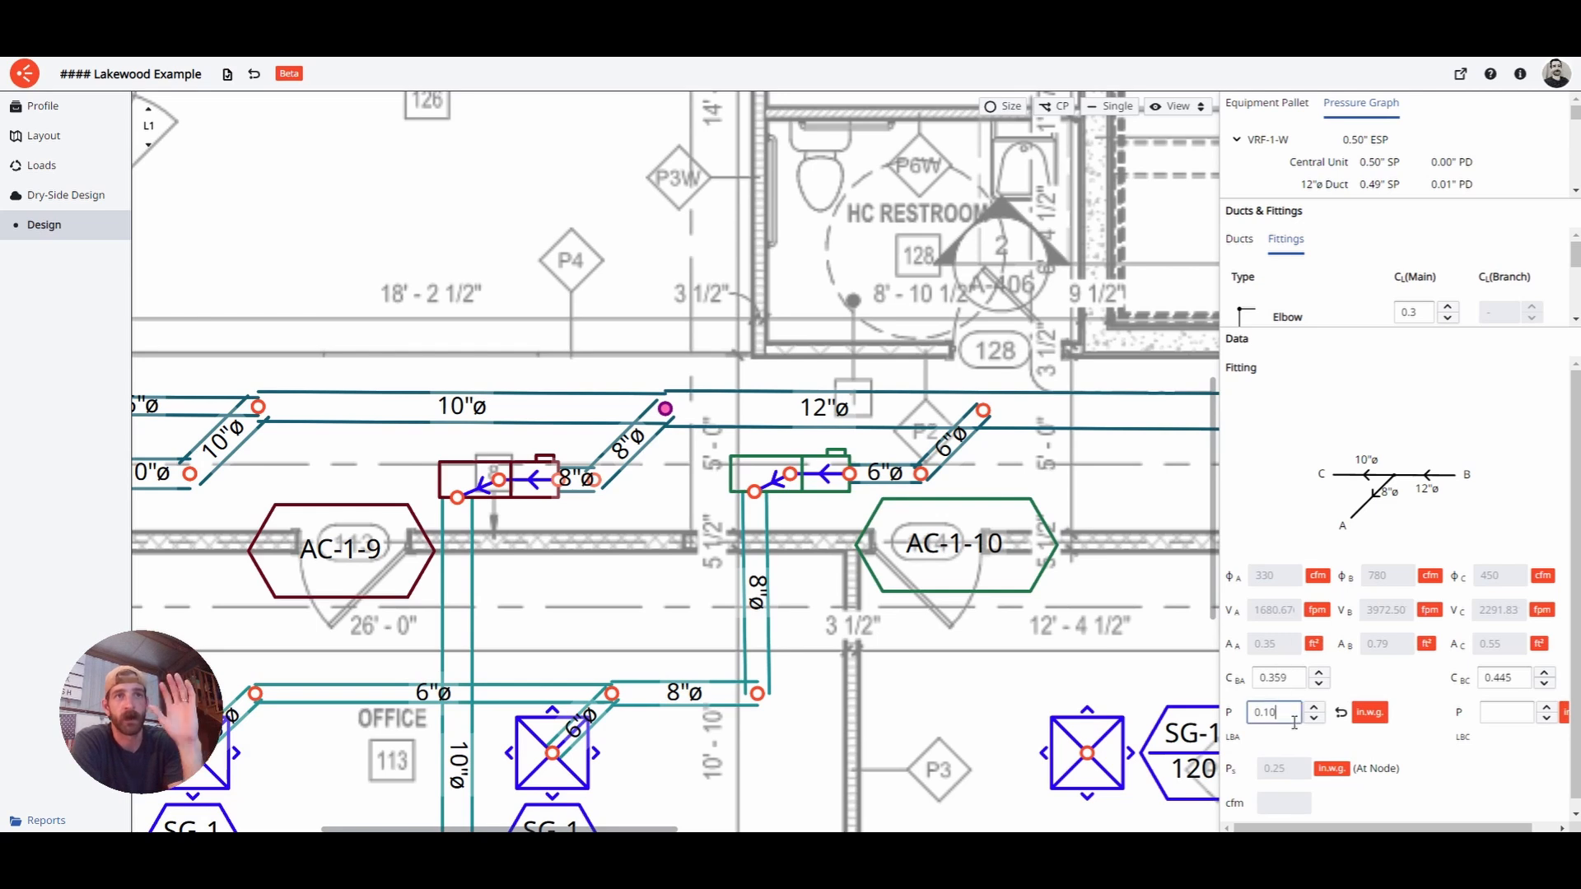
left_click(1341, 714)
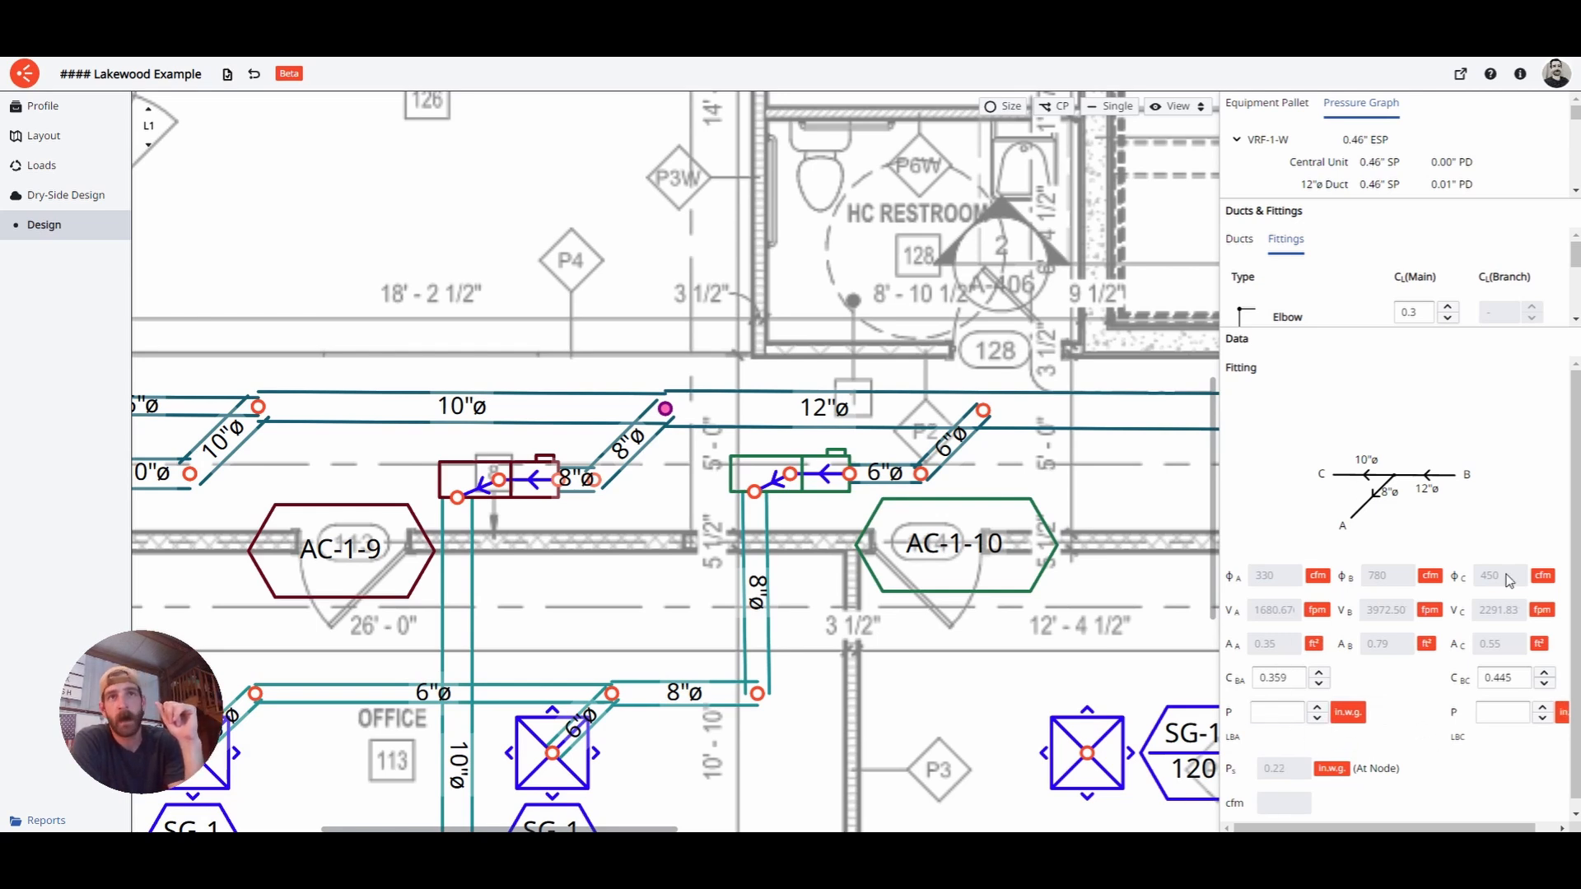
left_click(1525, 678)
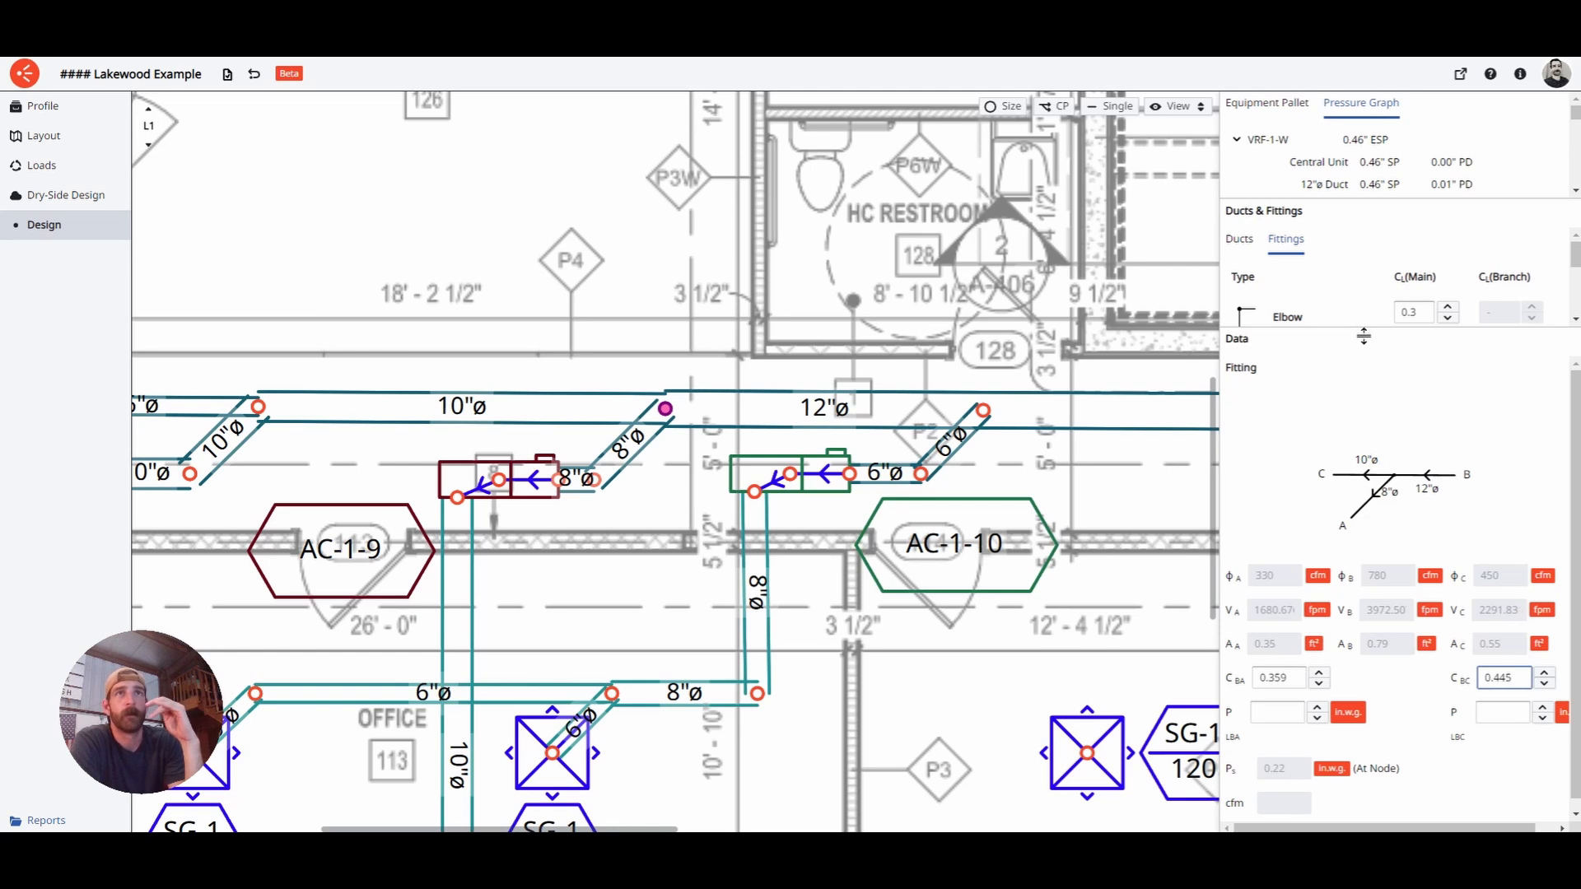
- Zoom out the plan and select the AC-1-8 terminal unit (8 in, 430 cfm)
left_click_drag(1364, 336, 1370, 577)
scroll(1399, 651, "down", 1)
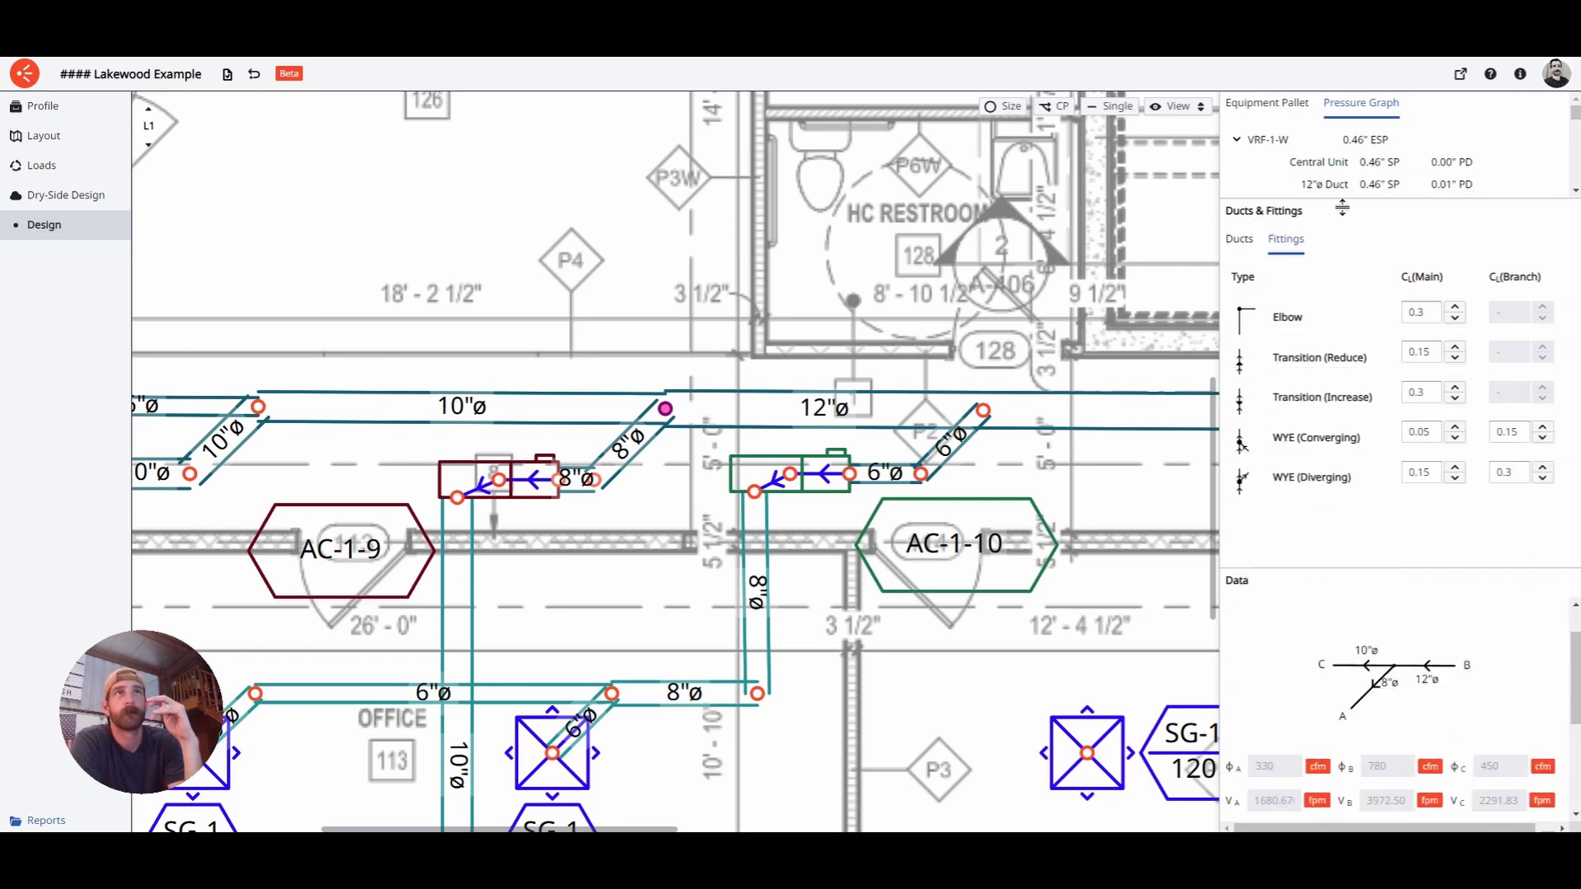
left_click_drag(1343, 208, 1356, 446)
scroll(1370, 239, "down", 3)
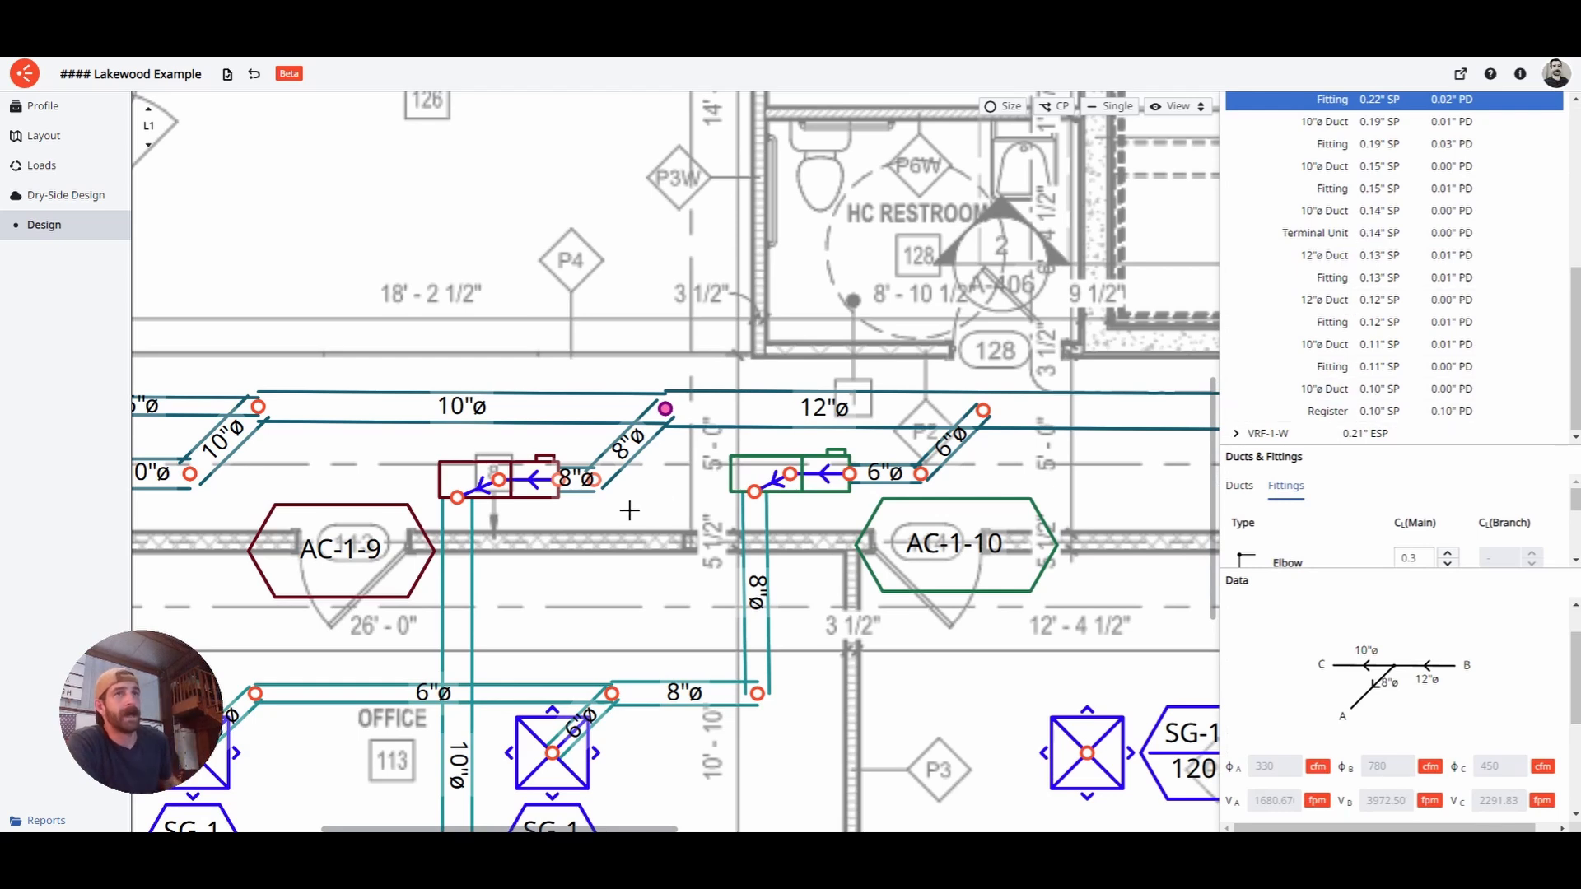
middle_click_drag(662, 511, 946, 472)
scroll(832, 445, "down", 4)
middle_click_drag(730, 458, 888, 433)
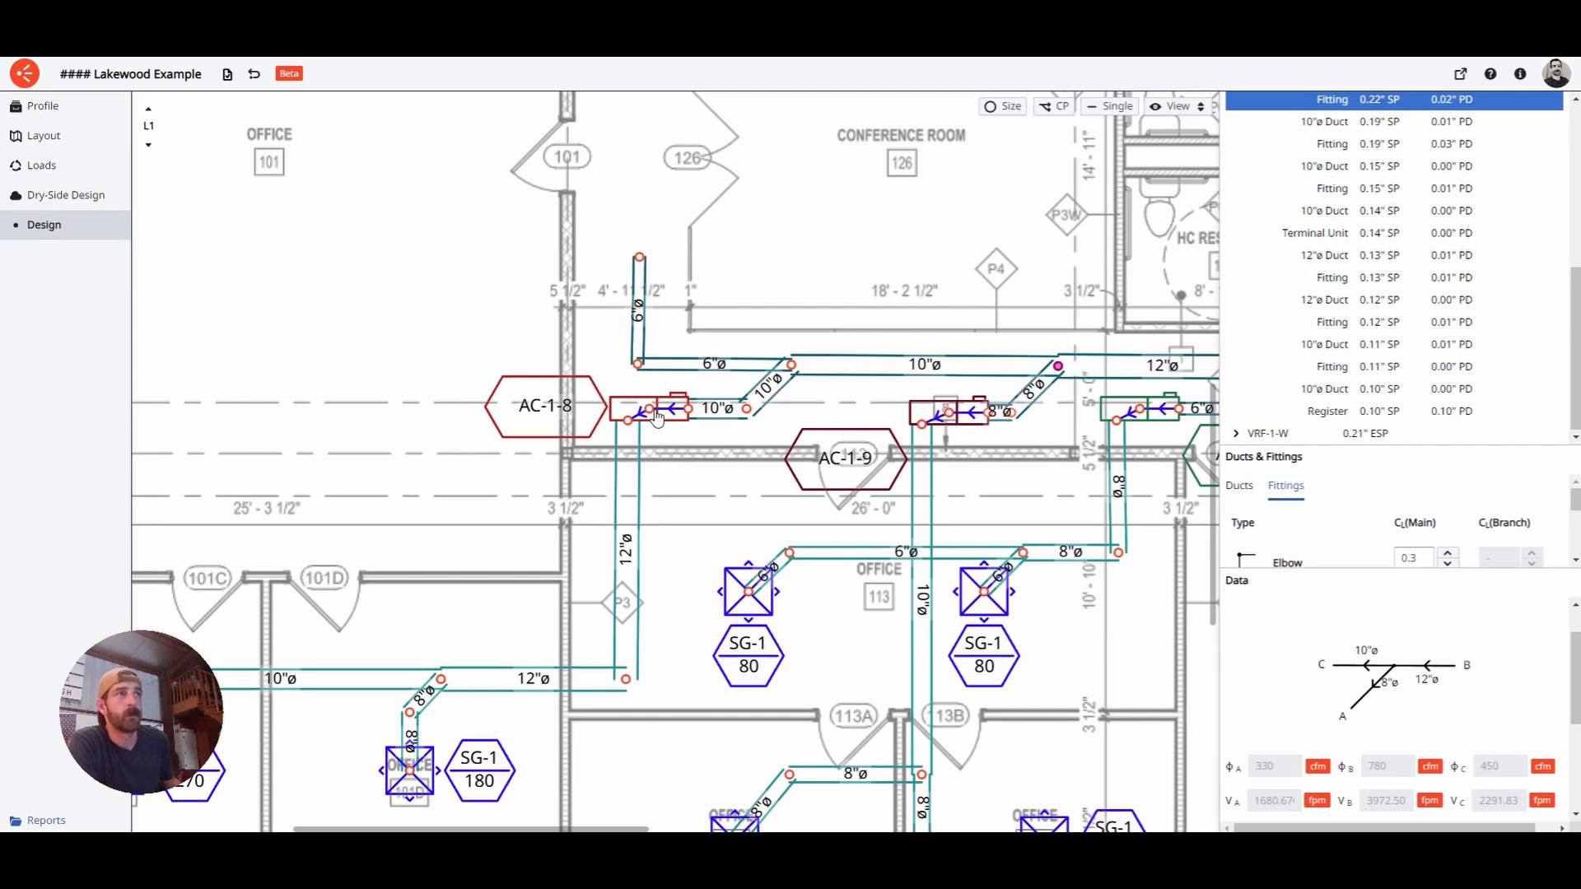
left_click(657, 418)
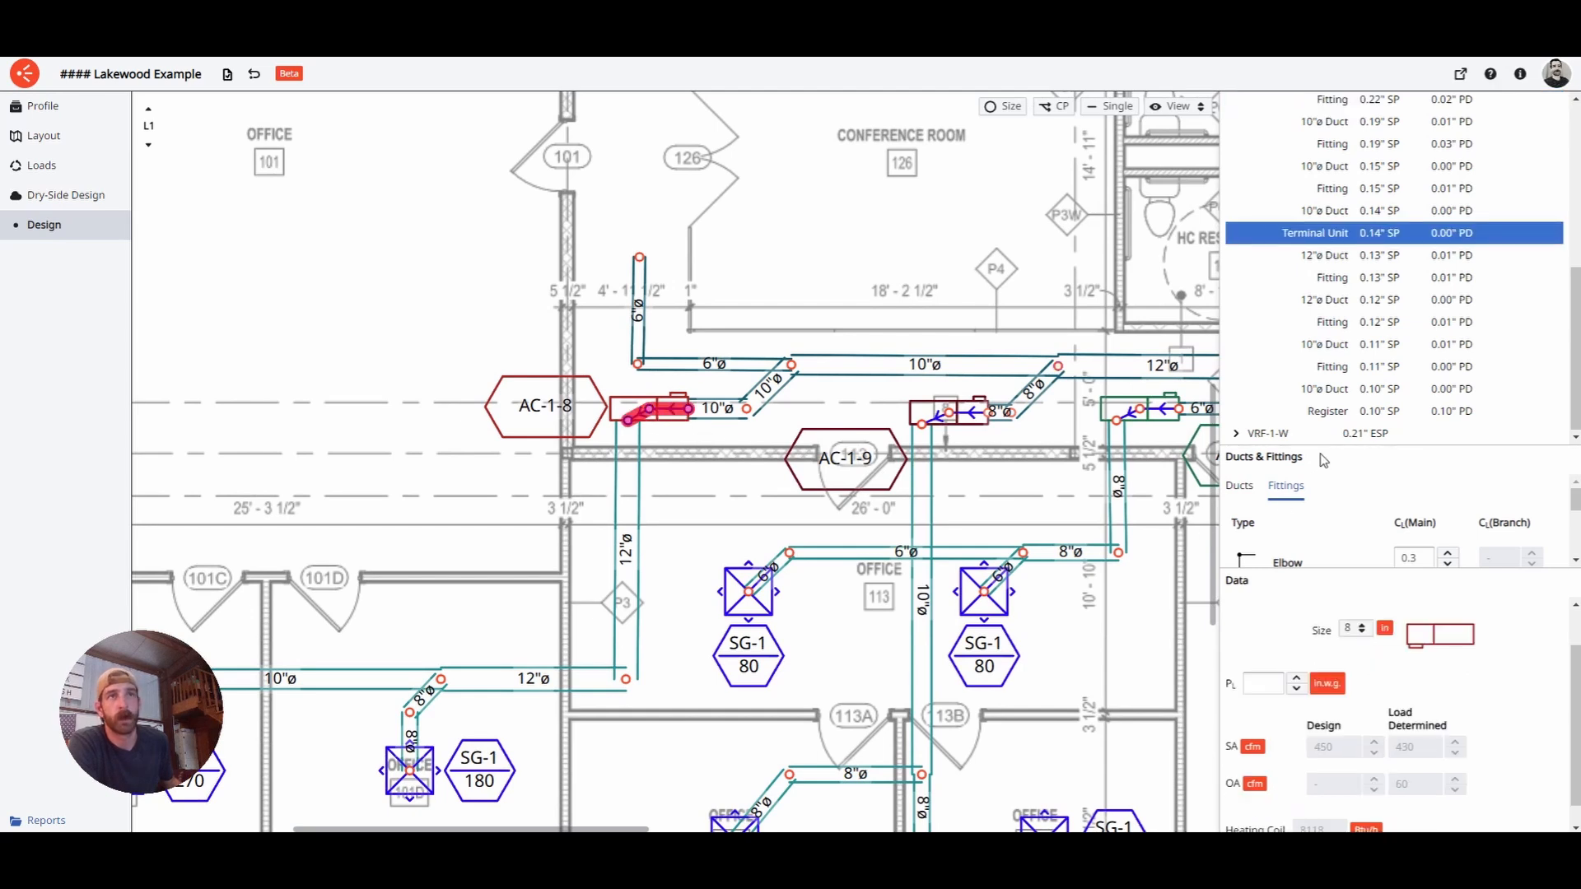
- Check AC-1-8's pressure loss field, leaving it blank, and pan toward the western offices
left_click_drag(1324, 458, 1321, 229)
left_click_drag(1318, 570, 1305, 332)
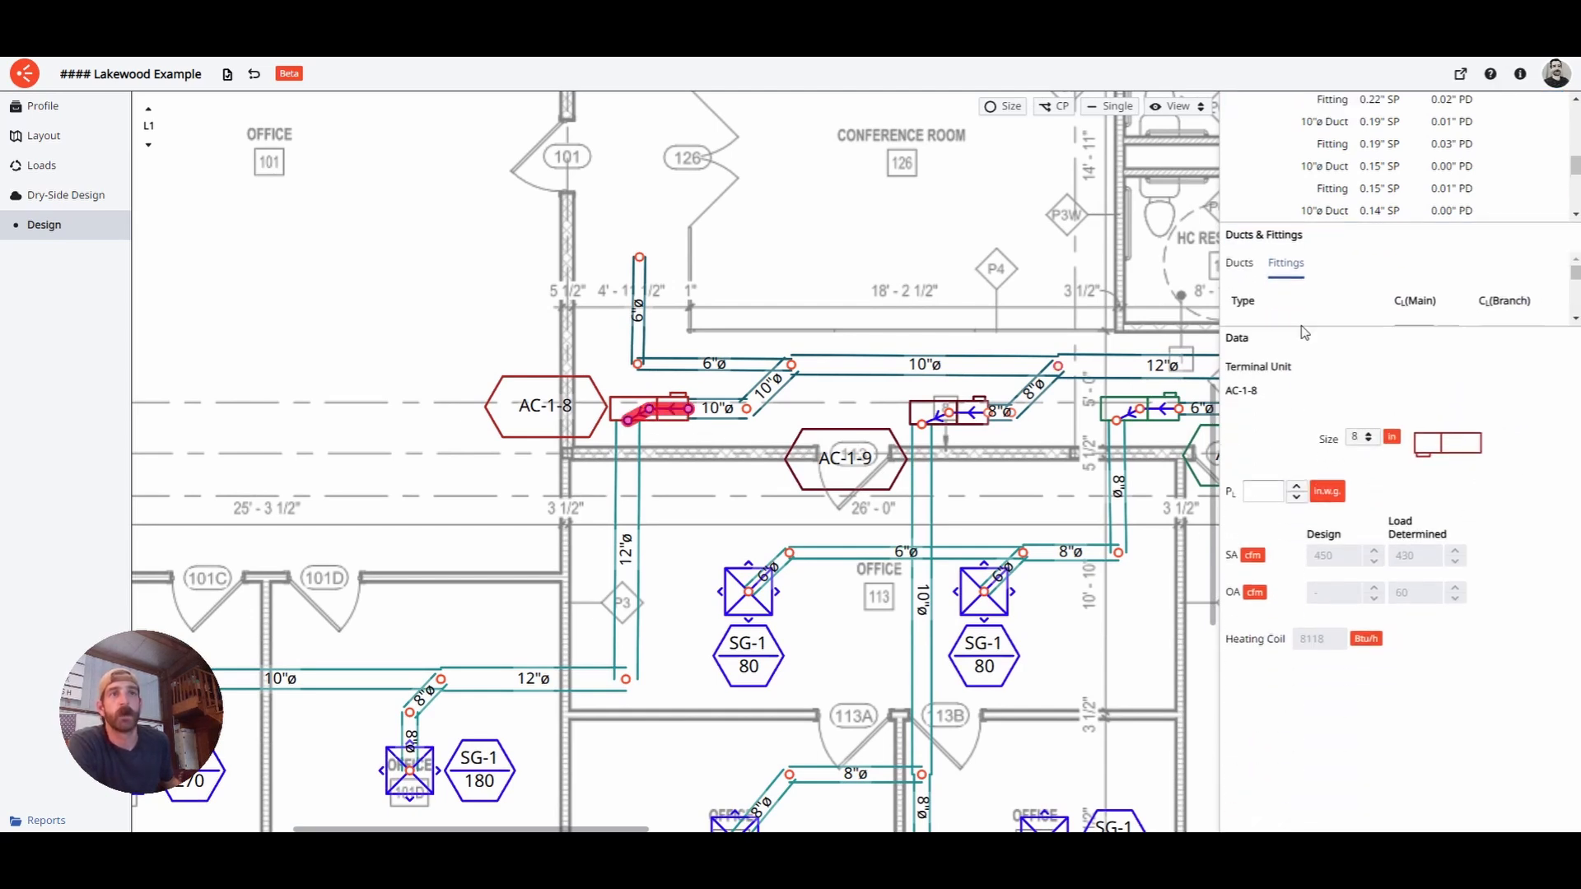
left_click(1269, 497)
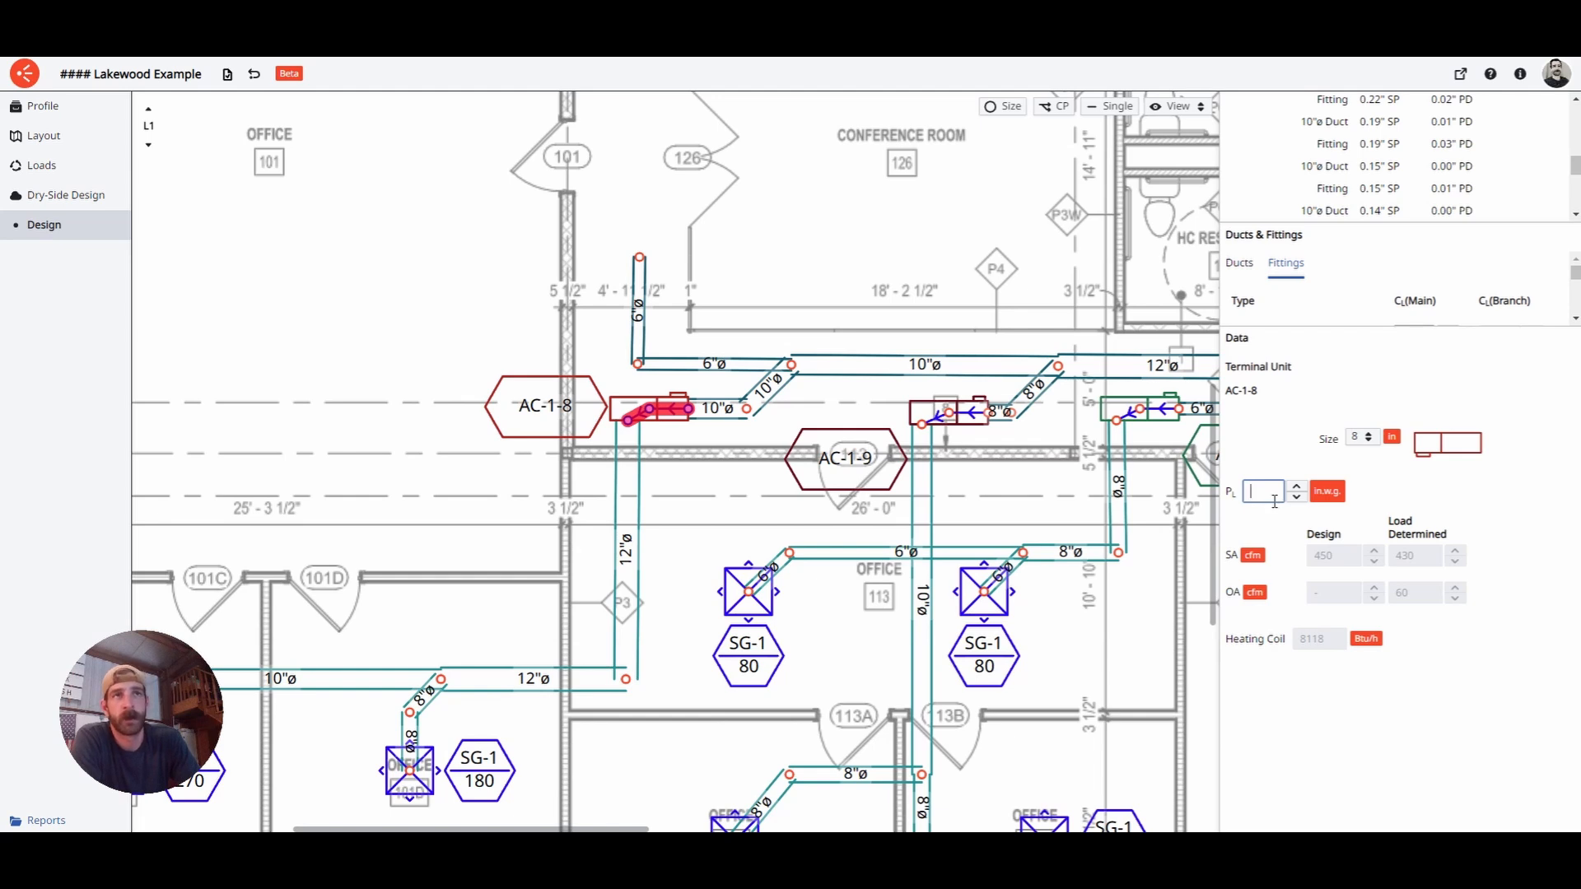
left_click(1273, 459)
middle_click_drag(540, 686, 761, 583)
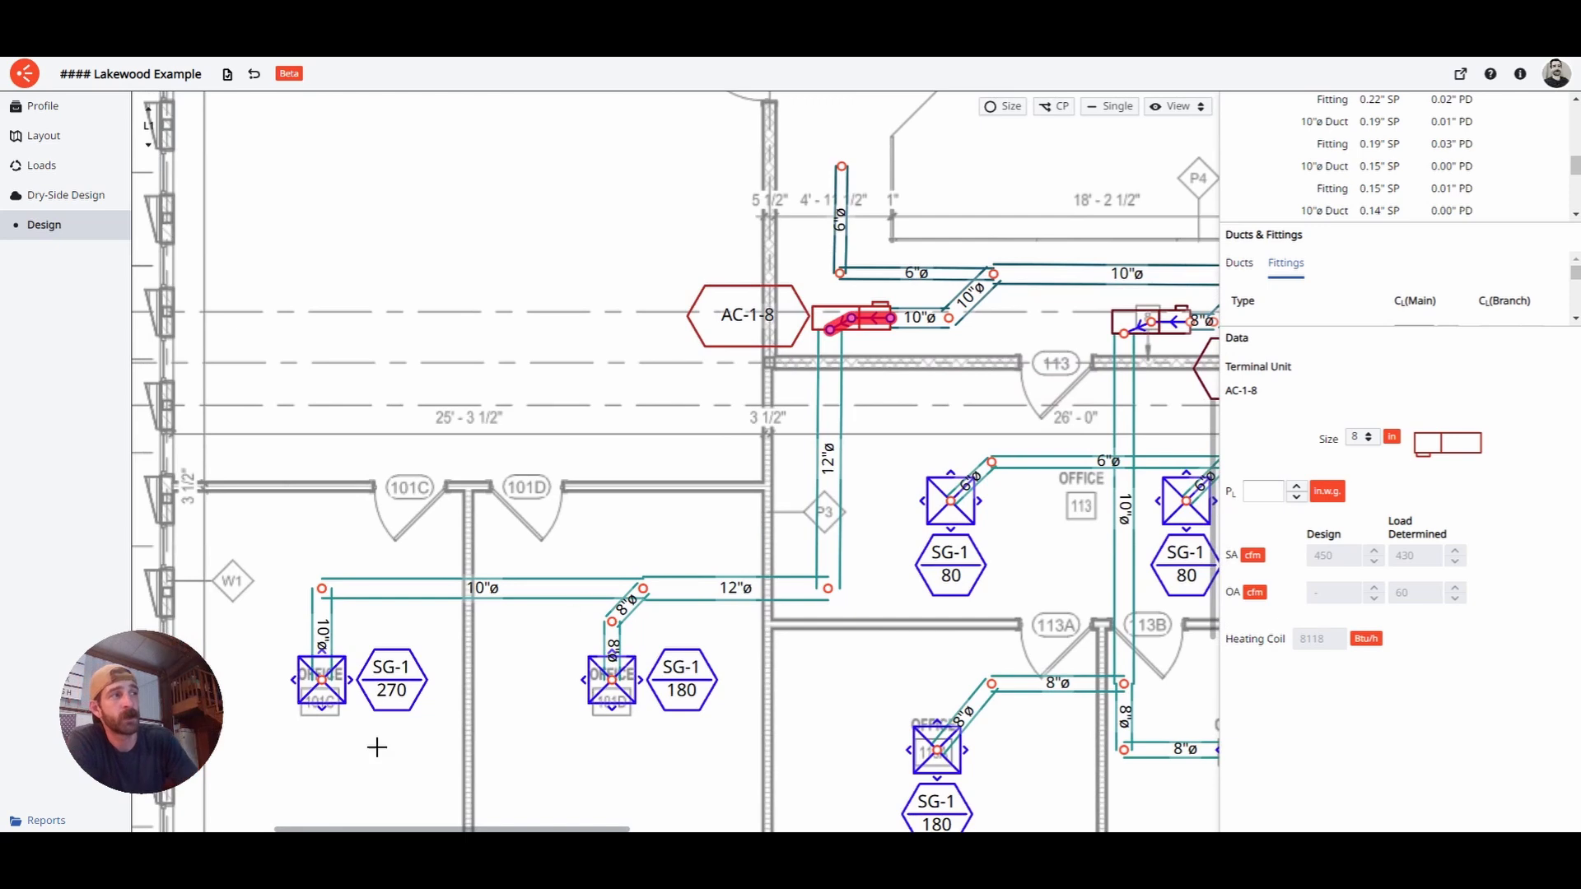
- Open the SG-1 270 cfm register's data, check its 0.10 pressure loss, and expand the pressure graph list
left_click(338, 696)
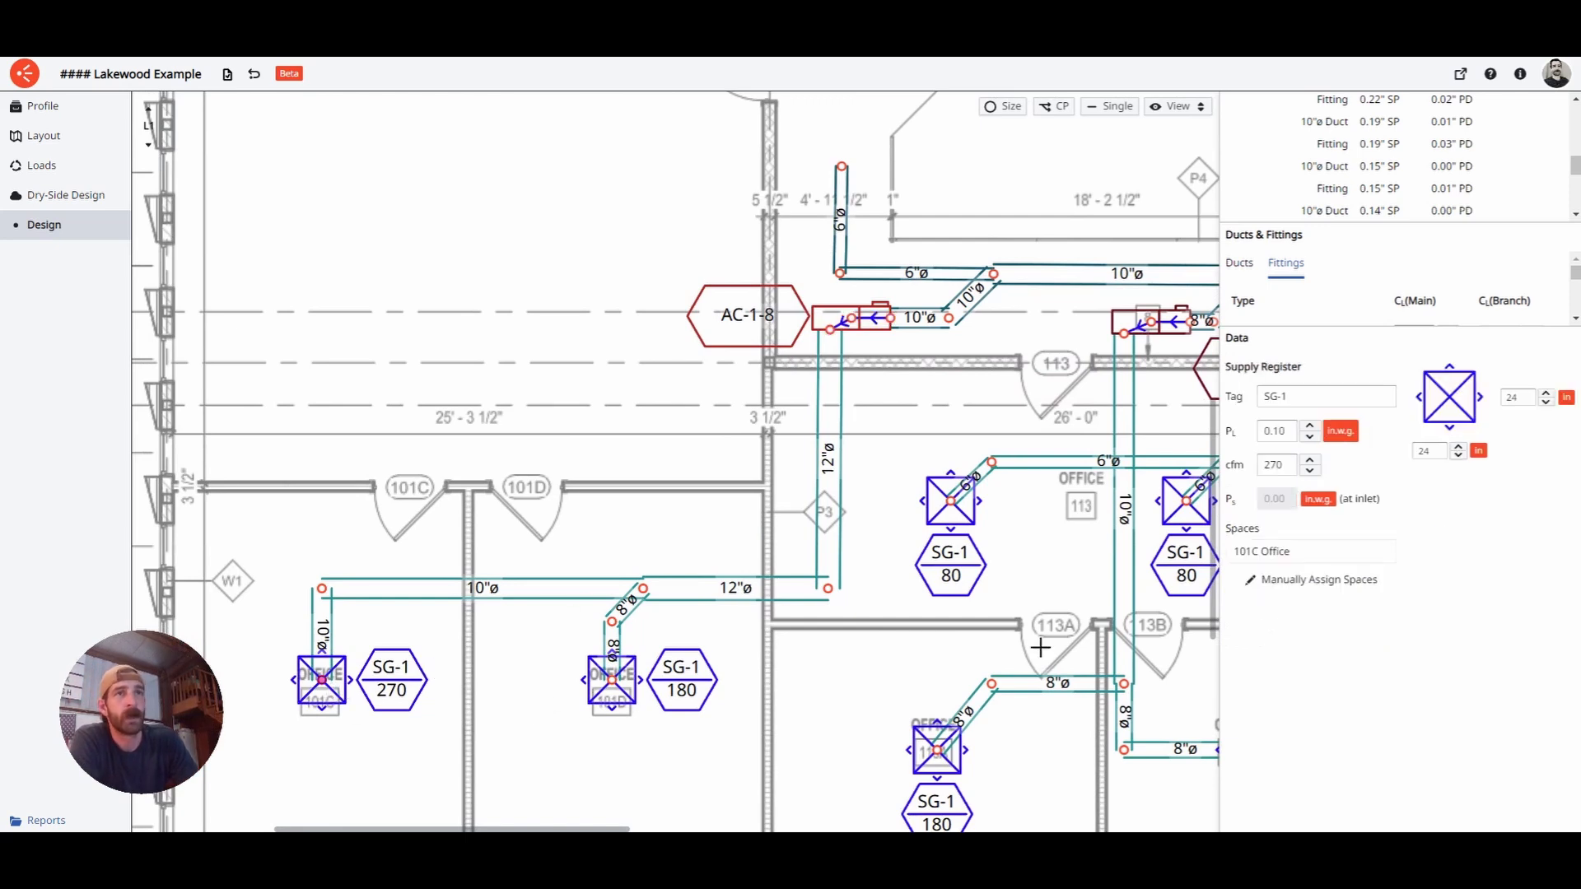
double_click(1275, 431)
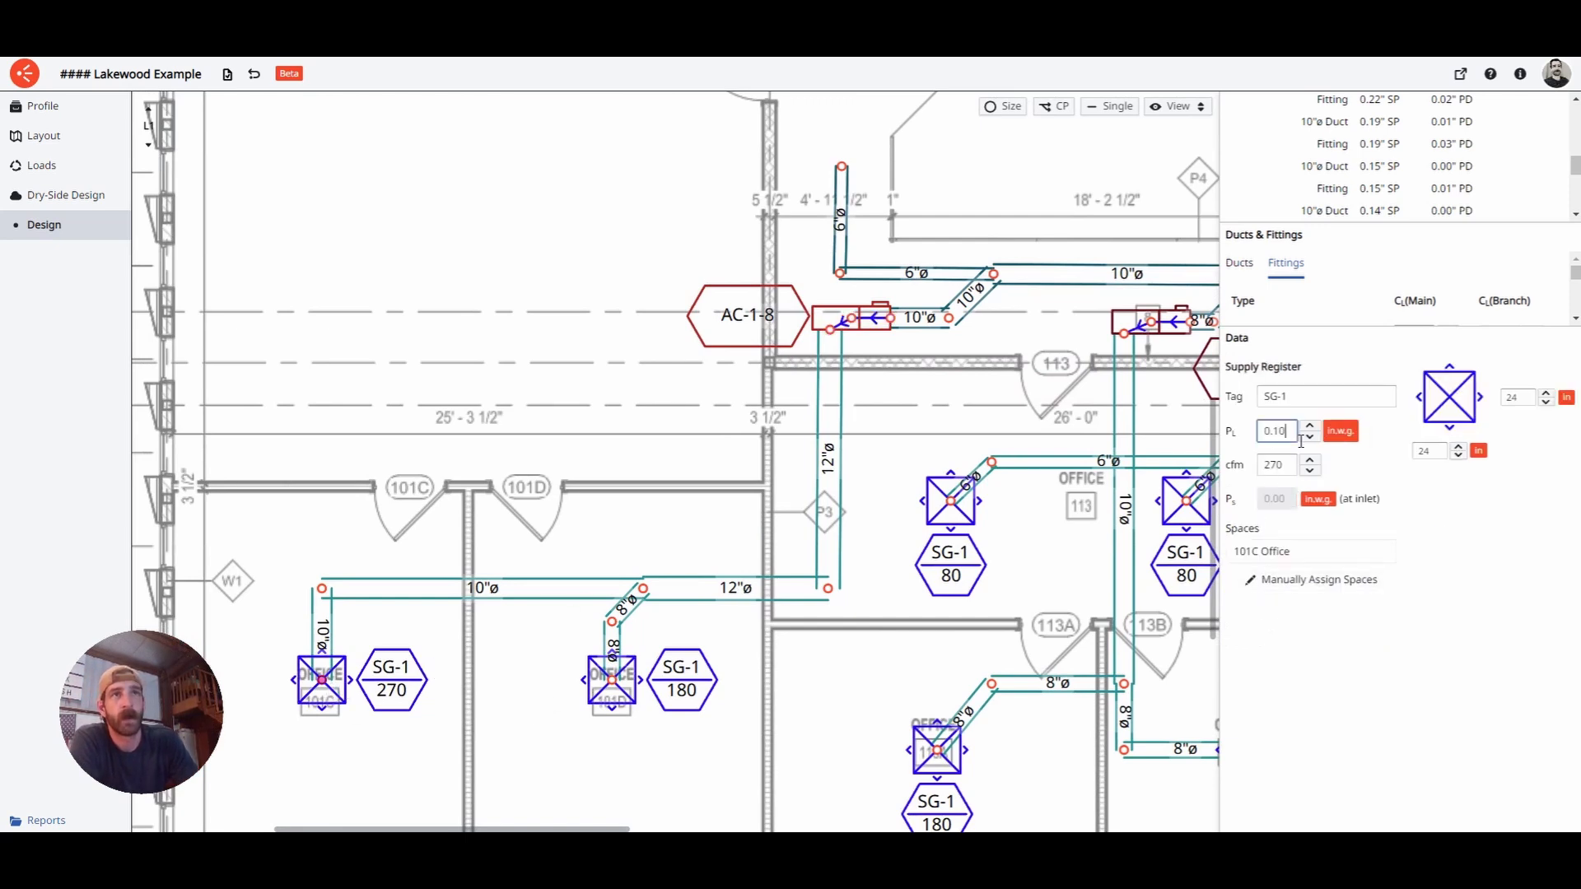
left_click(1305, 744)
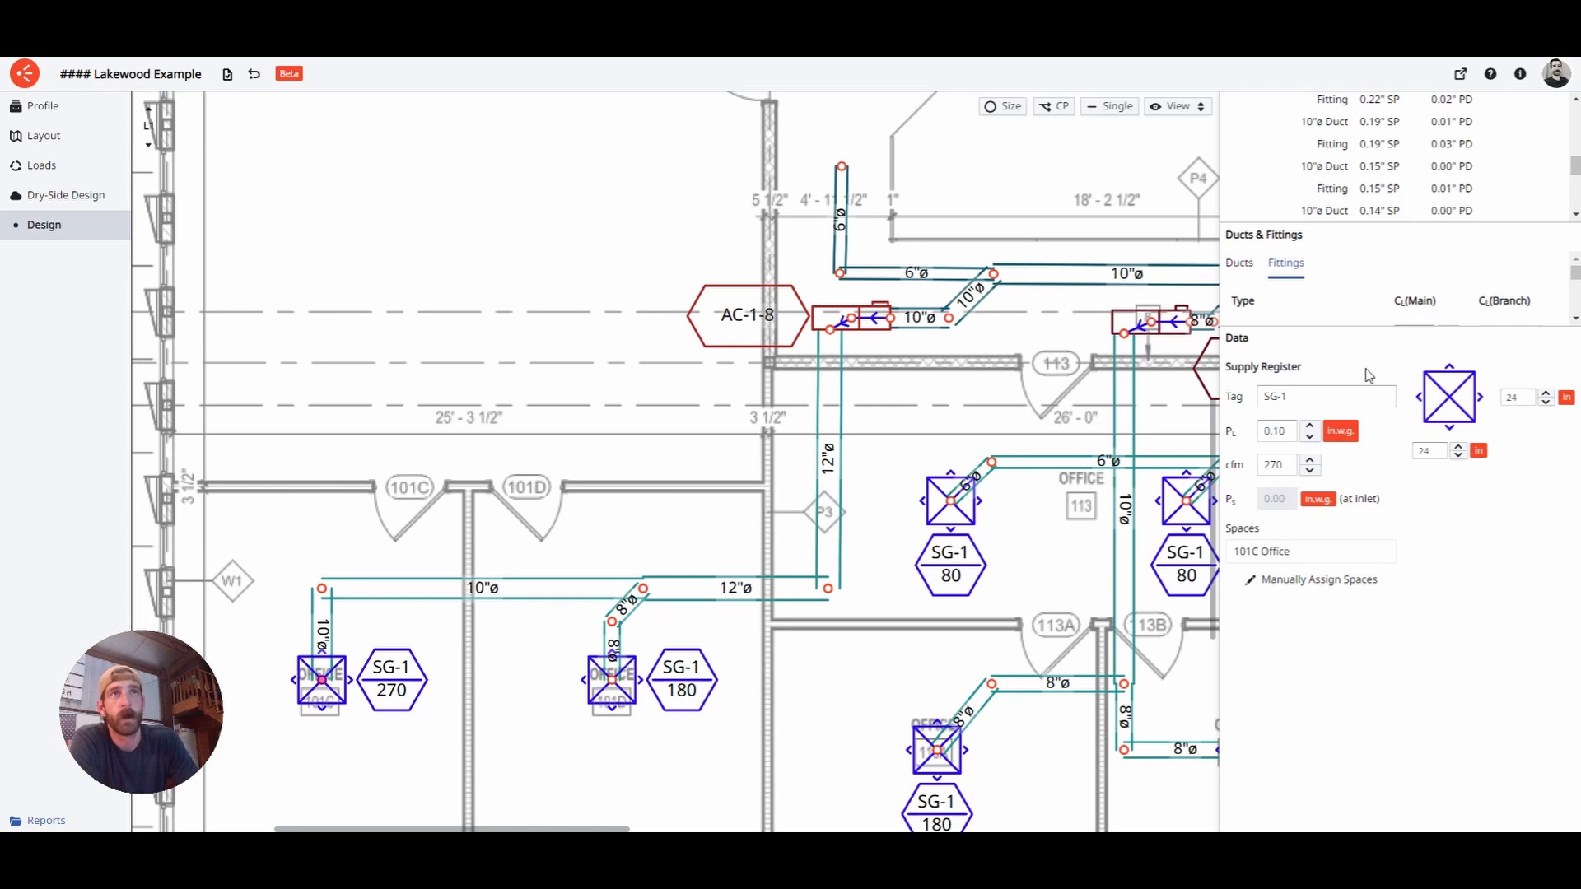
left_click_drag(1360, 338, 1331, 631)
left_click_drag(1351, 237, 1335, 565)
- Select the VRF-1-W 0.46" ESP row to show its critical path in red, centered on the plan
left_click(1301, 139)
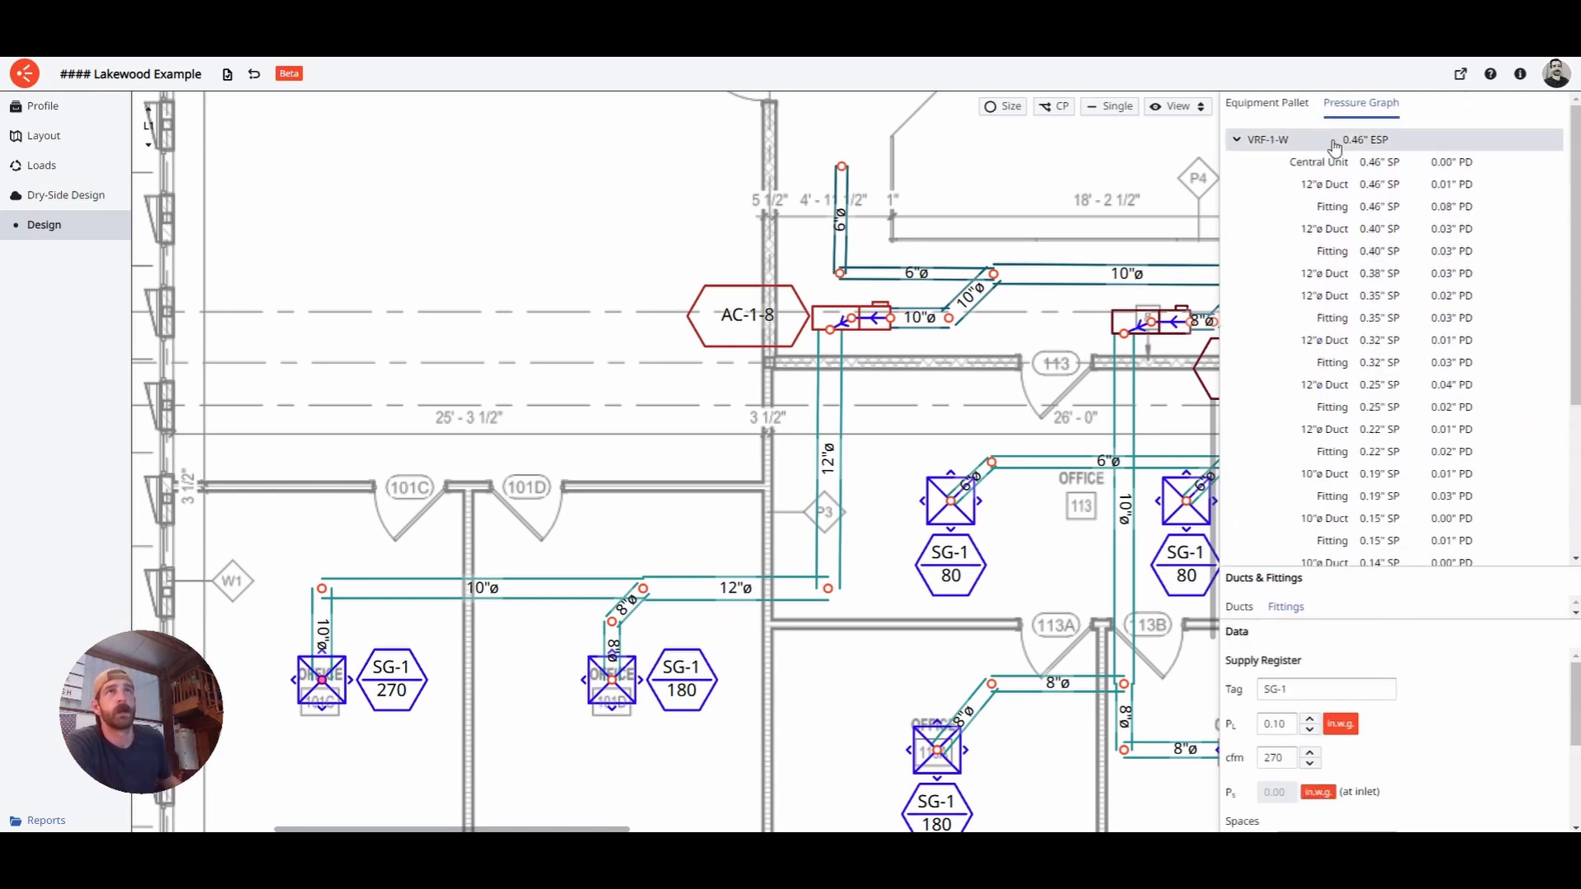
scroll(1332, 185, "down", 1)
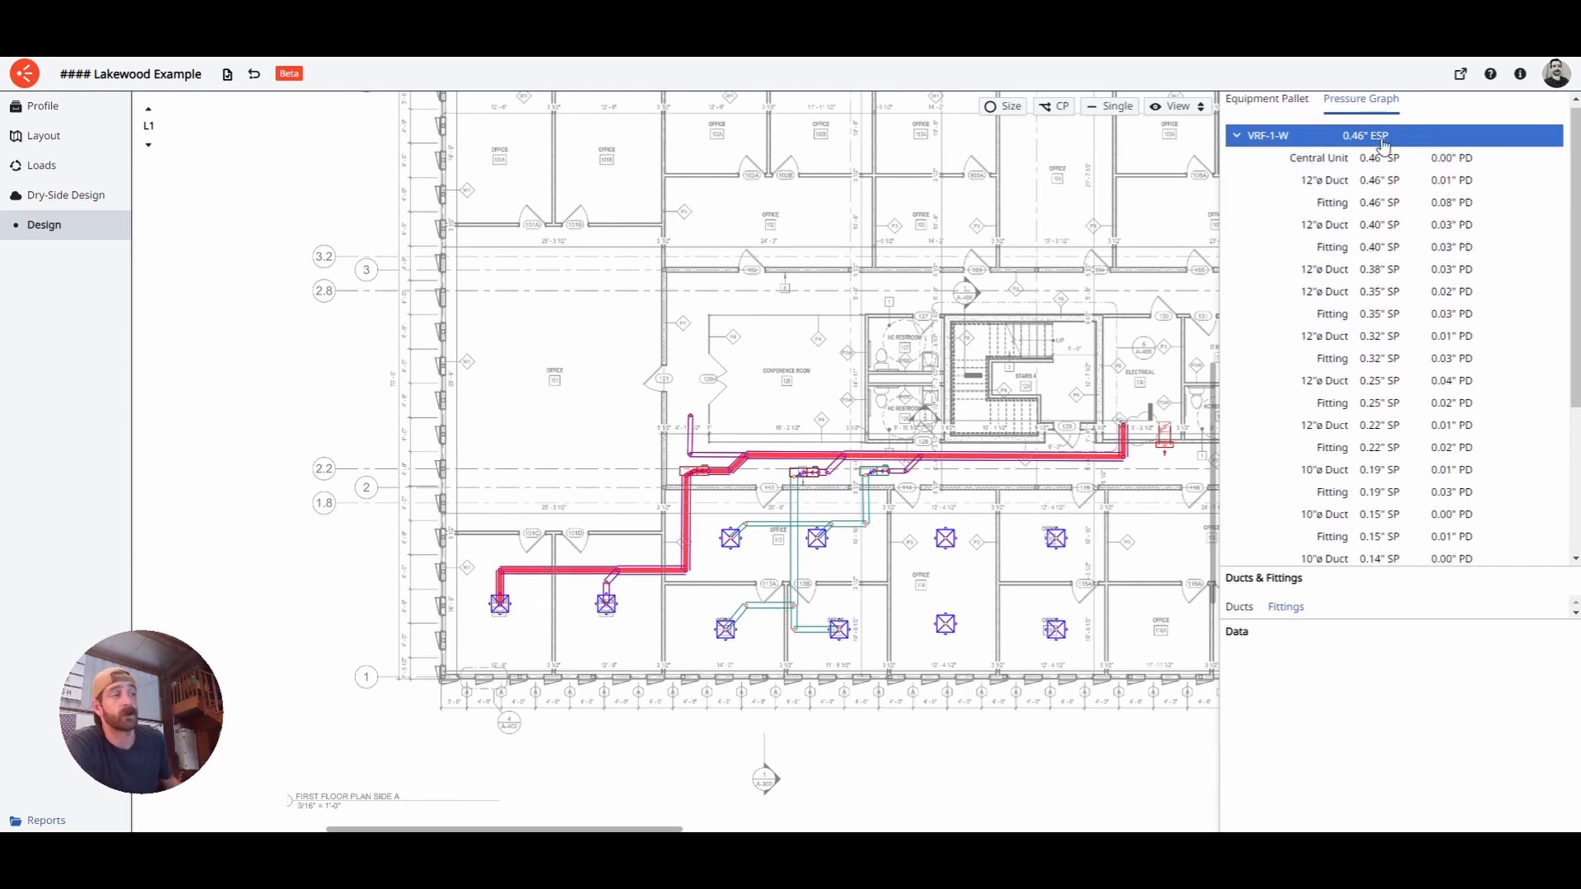
middle_click_drag(1017, 553, 857, 572)
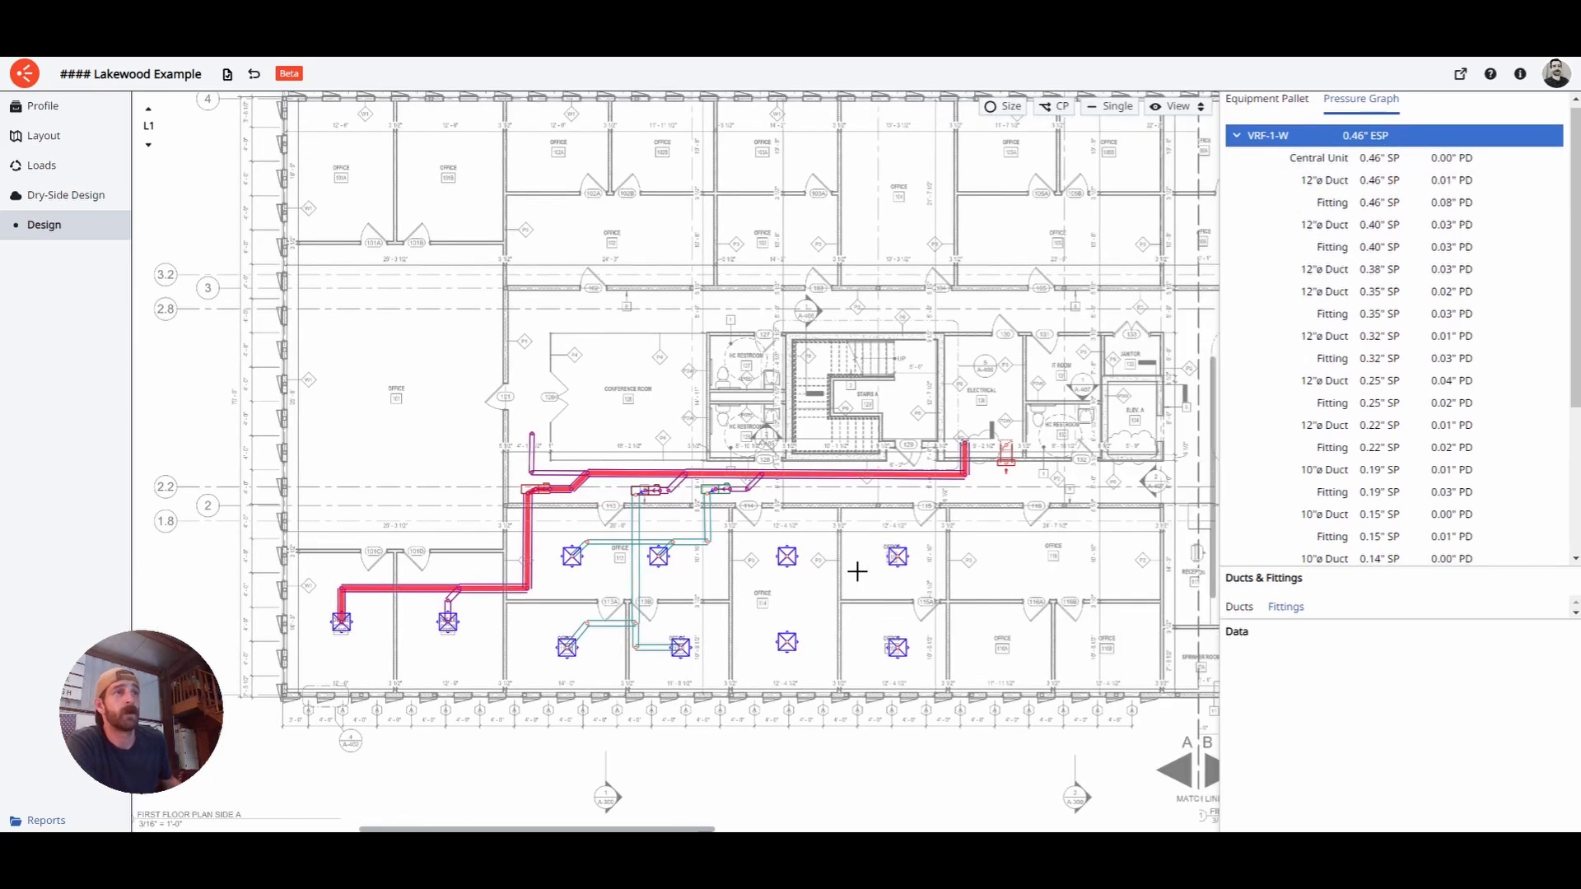